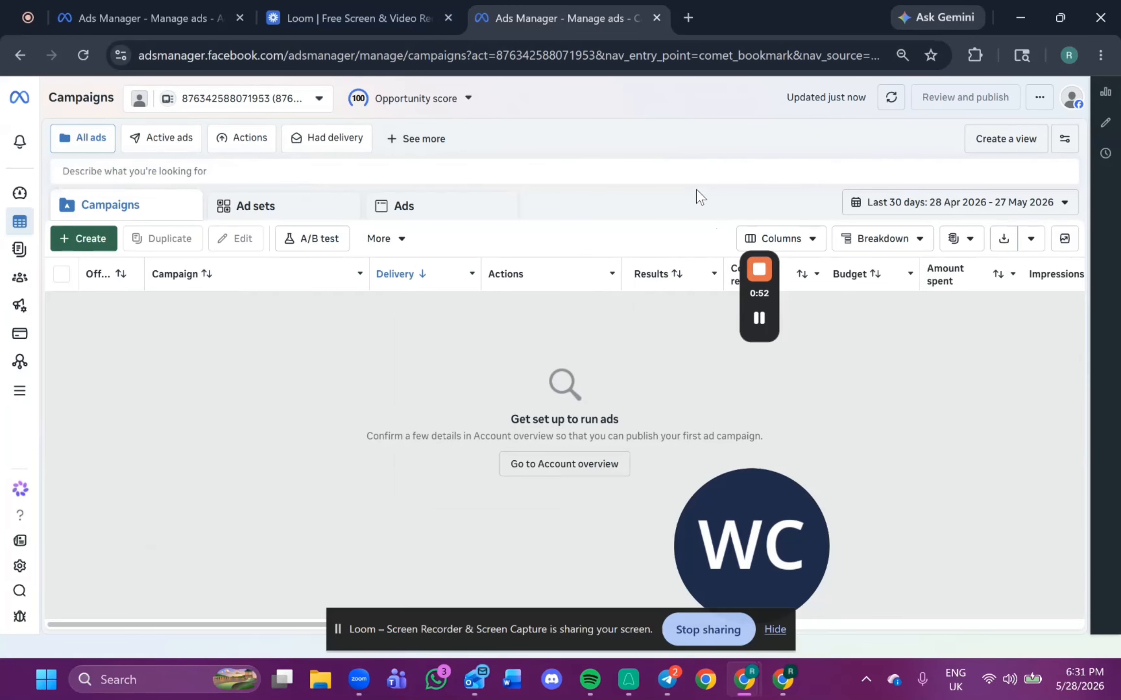
# Open the ad account settings and start creating a new business portfolio from the account switcher.
pyautogui.click(20, 566)
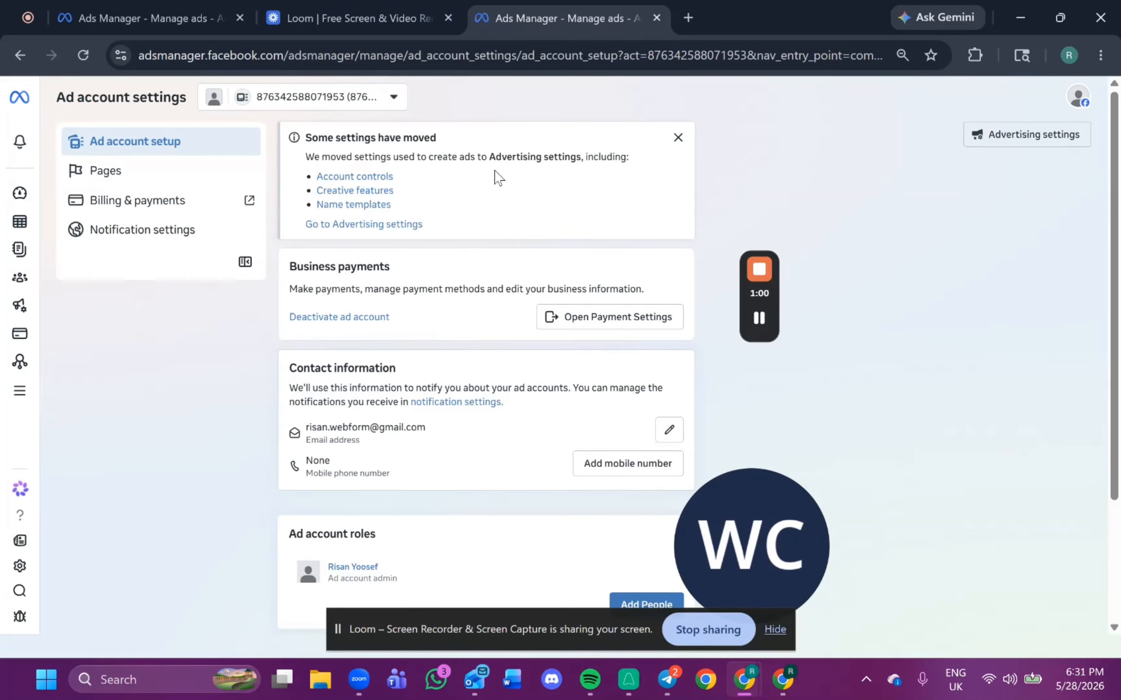
pyautogui.click(353, 103)
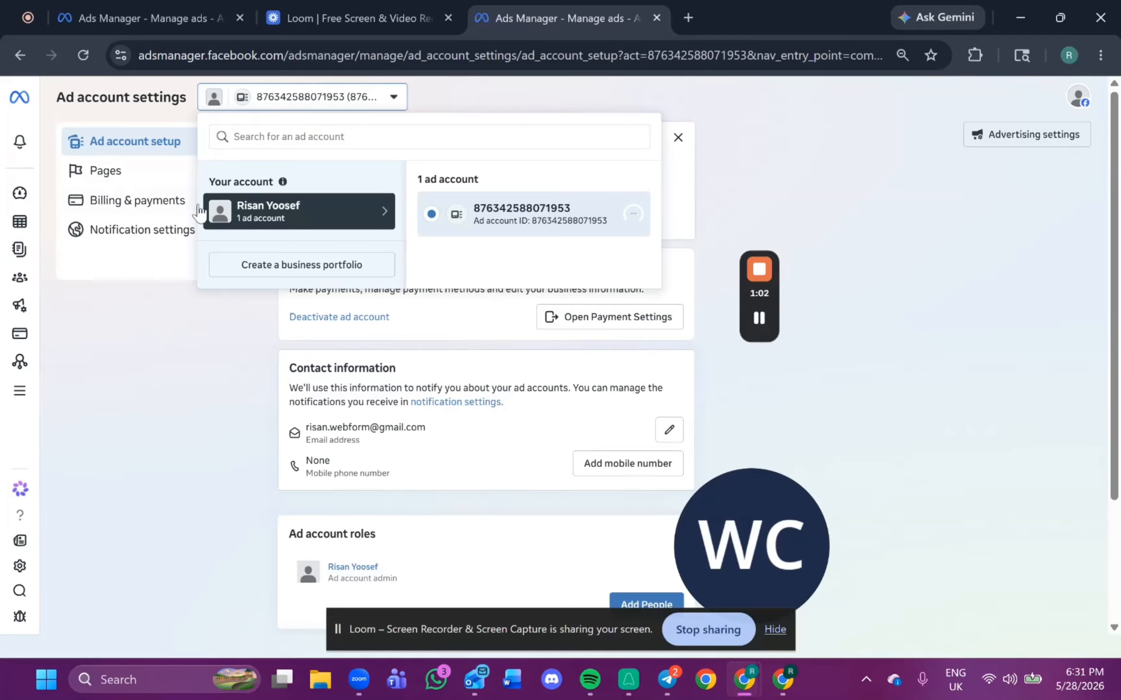
pyautogui.click(314, 267)
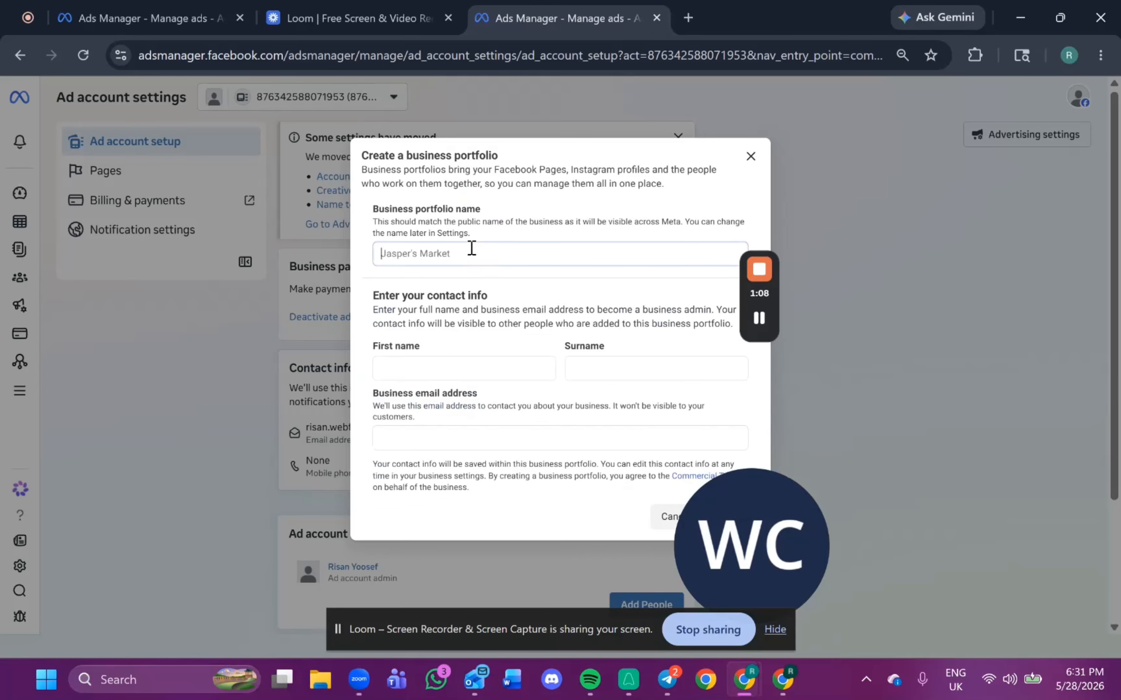
# Create a business portfolio named Crazy Gym, entering the admin's first name, surname and business email address.
pyautogui.write('Crazy Gym')
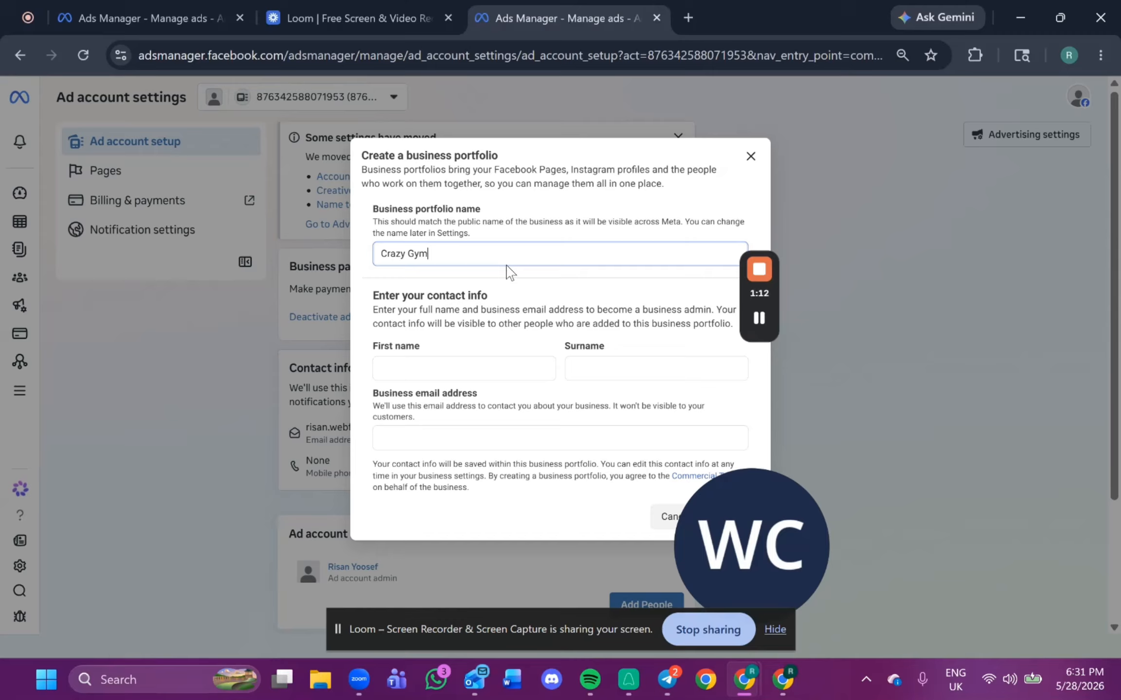
pyautogui.press('Tab')
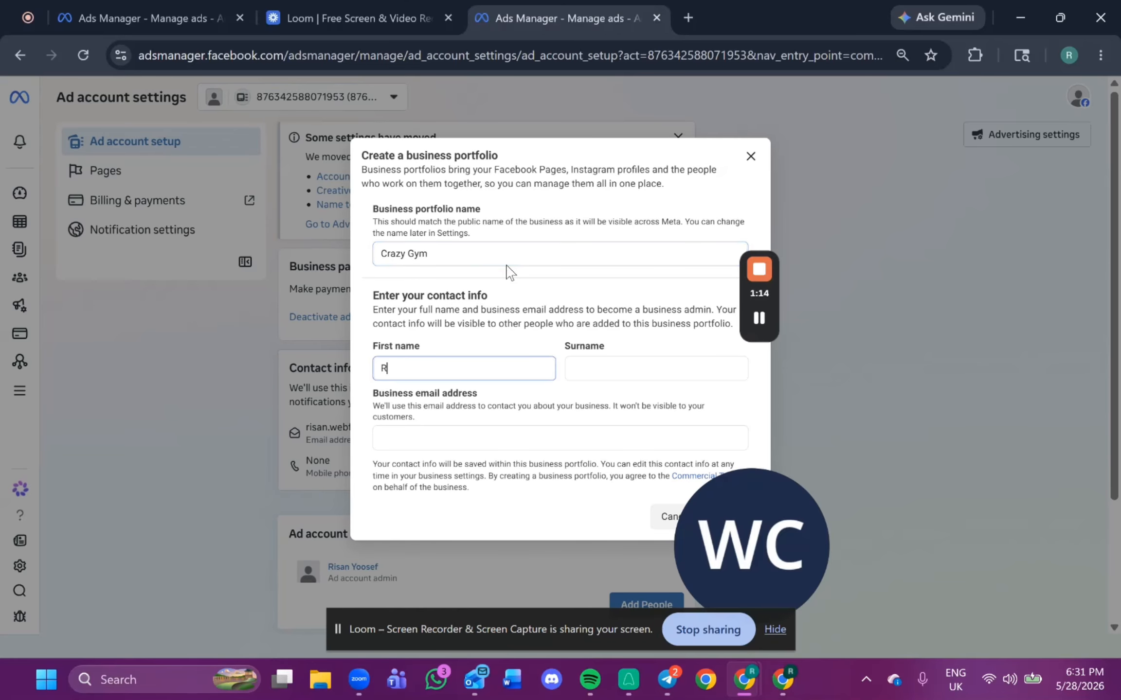
pyautogui.press('Tab')
pyautogui.write('M')
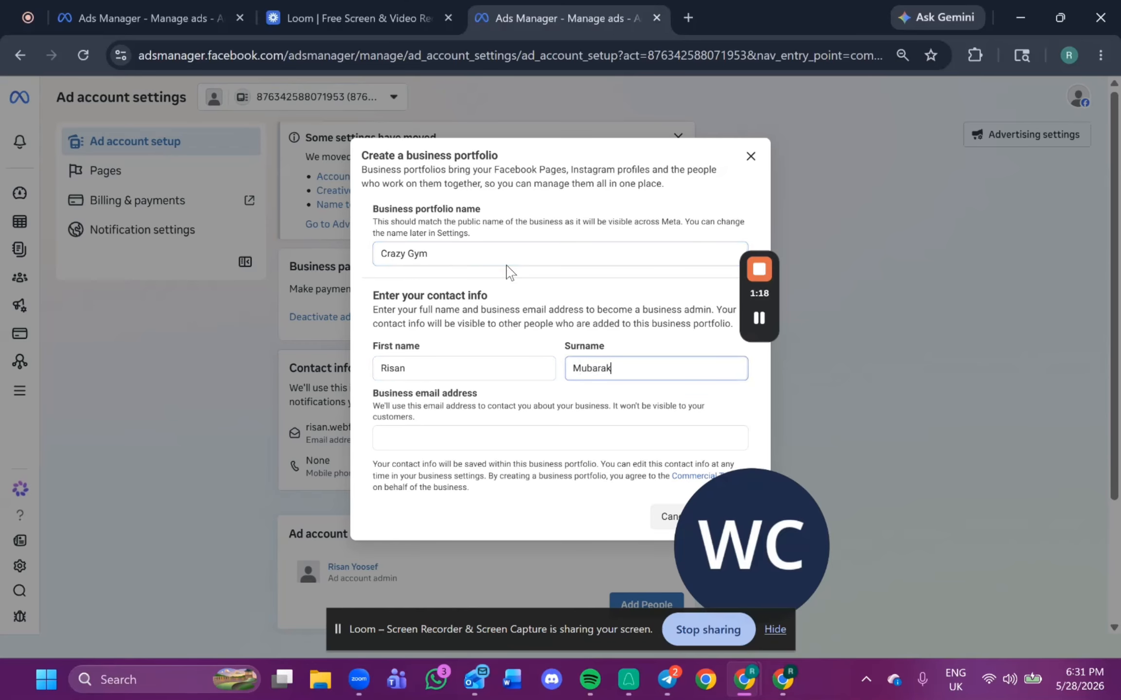
pyautogui.press('Tab')
pyautogui.write('ri')
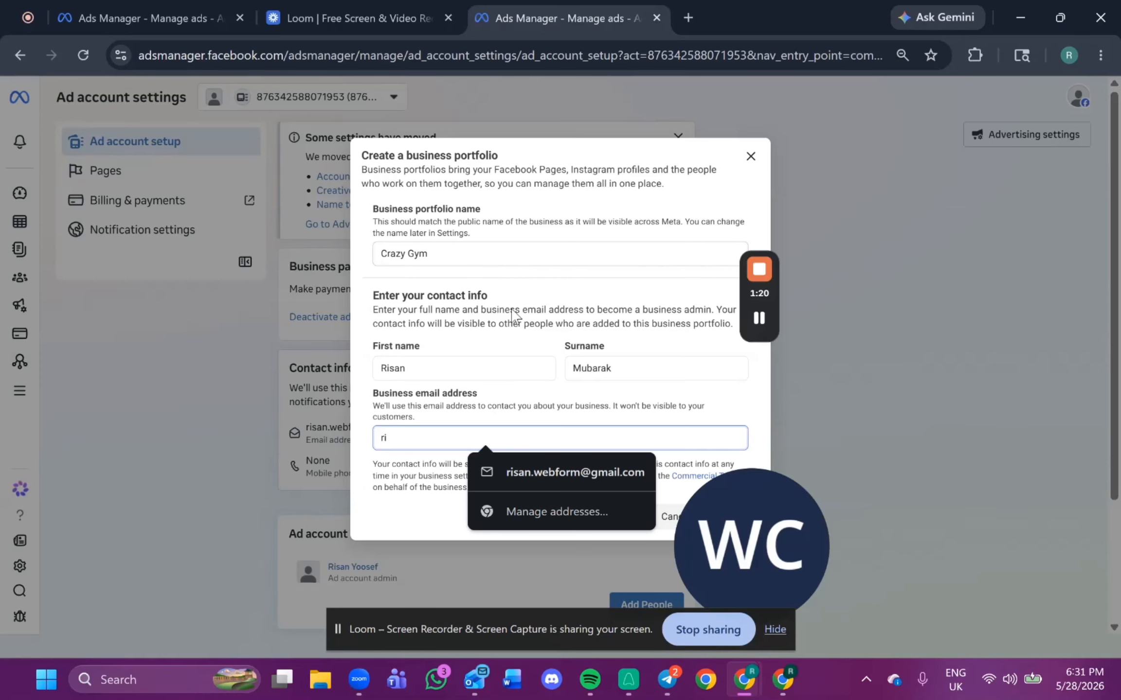
pyautogui.click(541, 477)
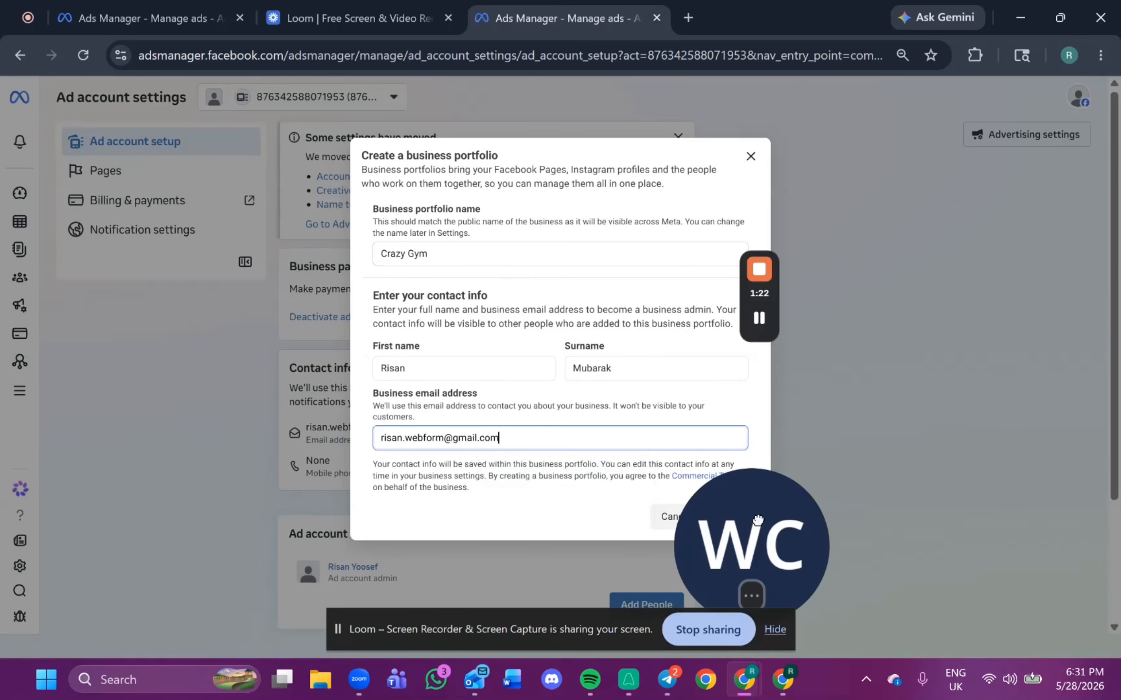
pyautogui.moveTo(758, 520); pyautogui.dragTo(948, 518)
pyautogui.click(732, 517)
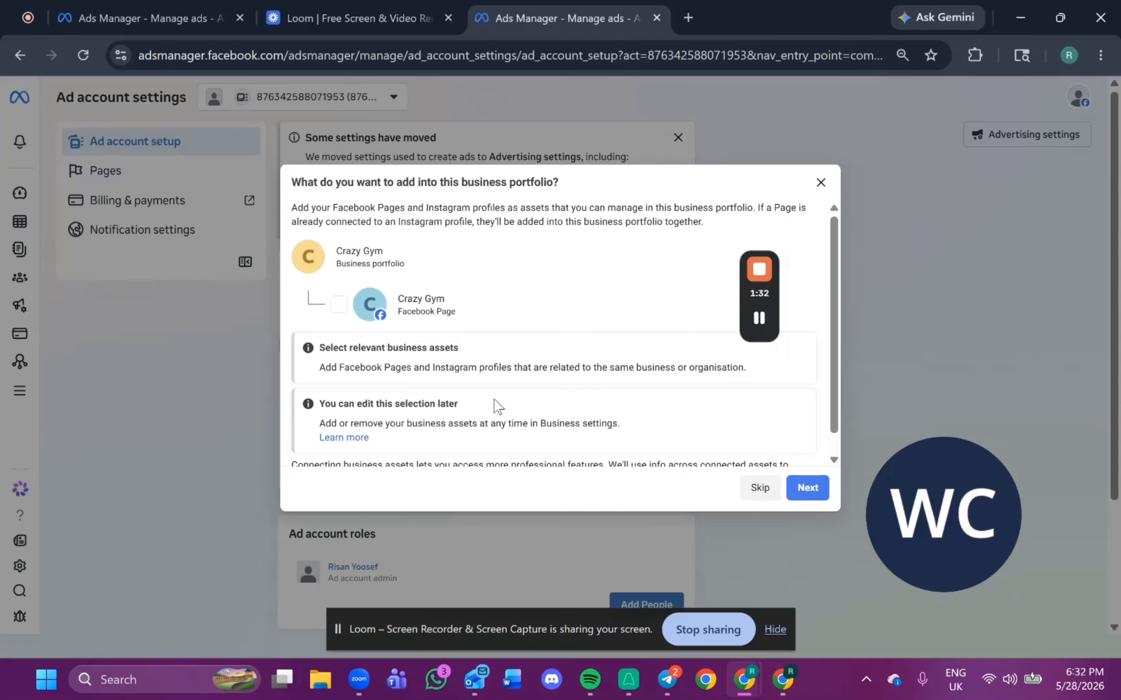
# Skip adding assets and extra people, then confirm the Crazy Gym business portfolio.
pyautogui.scroll(-1, 506, 416)
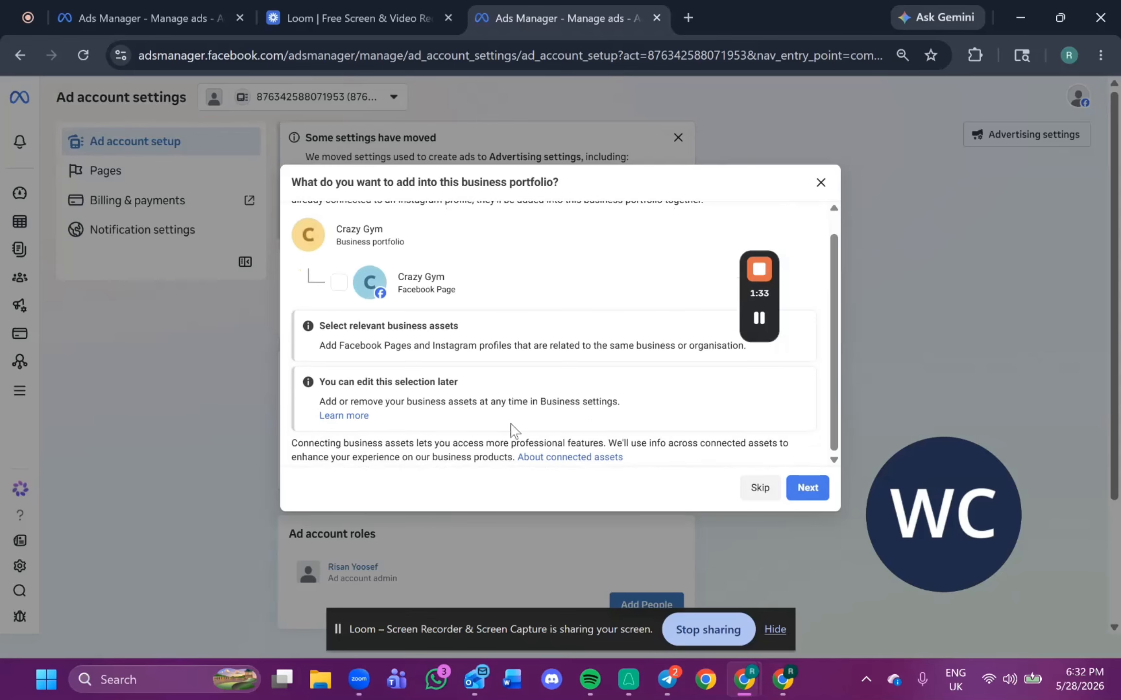
pyautogui.click(773, 498)
pyautogui.scroll(-3, 686, 392)
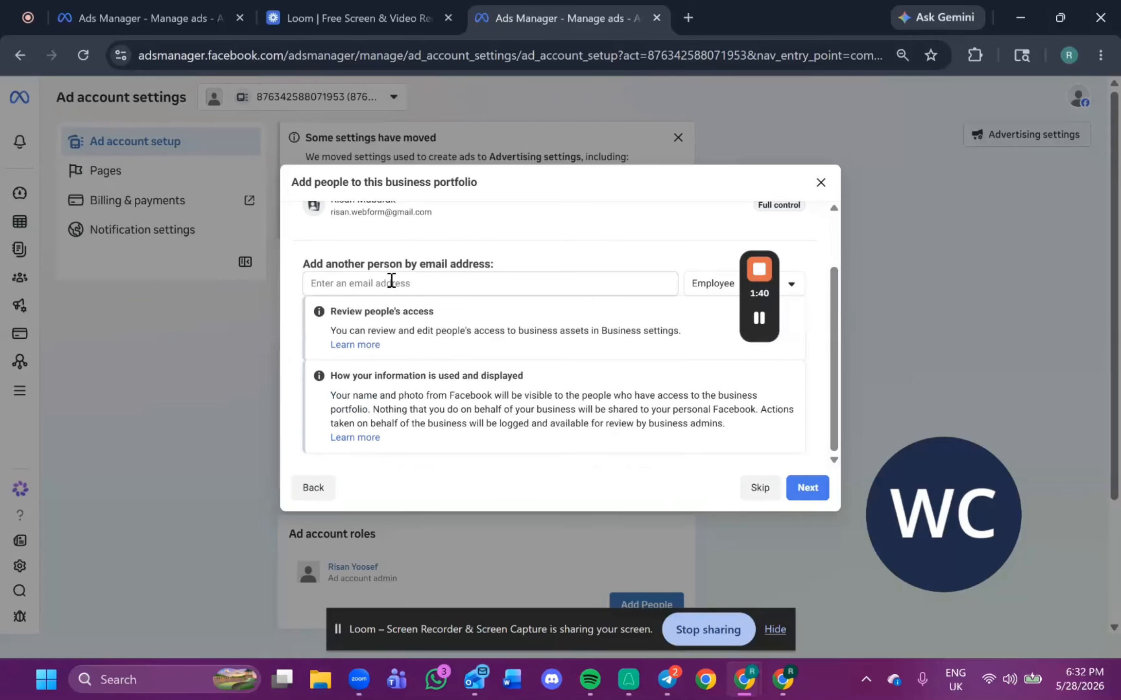
pyautogui.scroll(2, 519, 314)
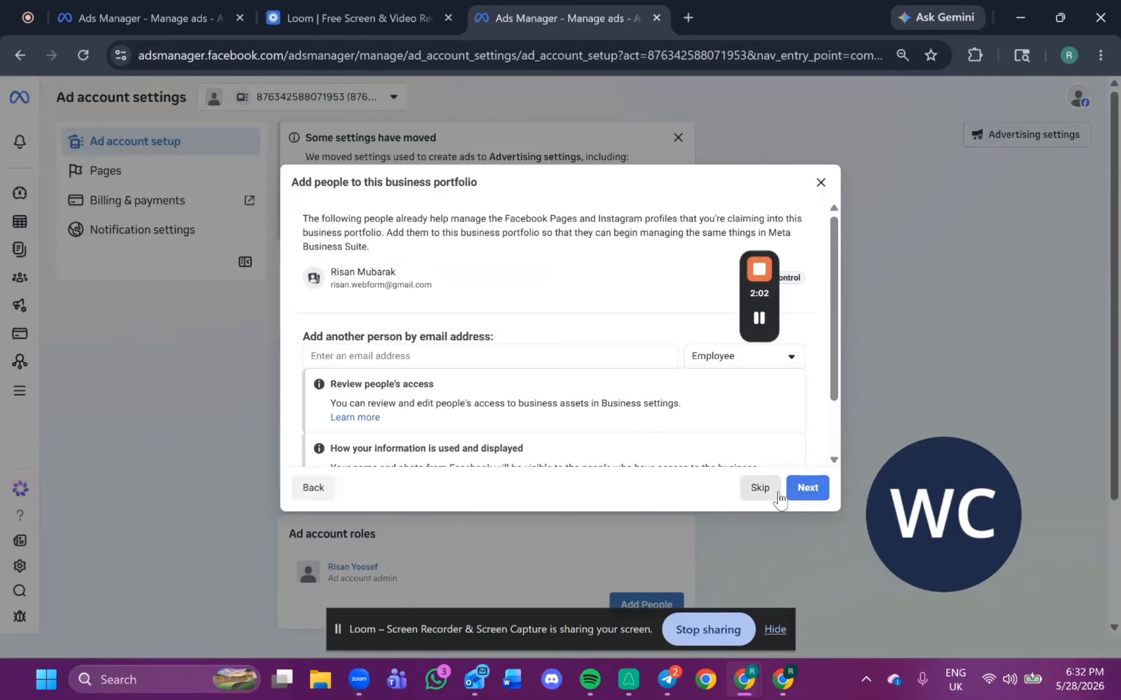
pyautogui.click(758, 491)
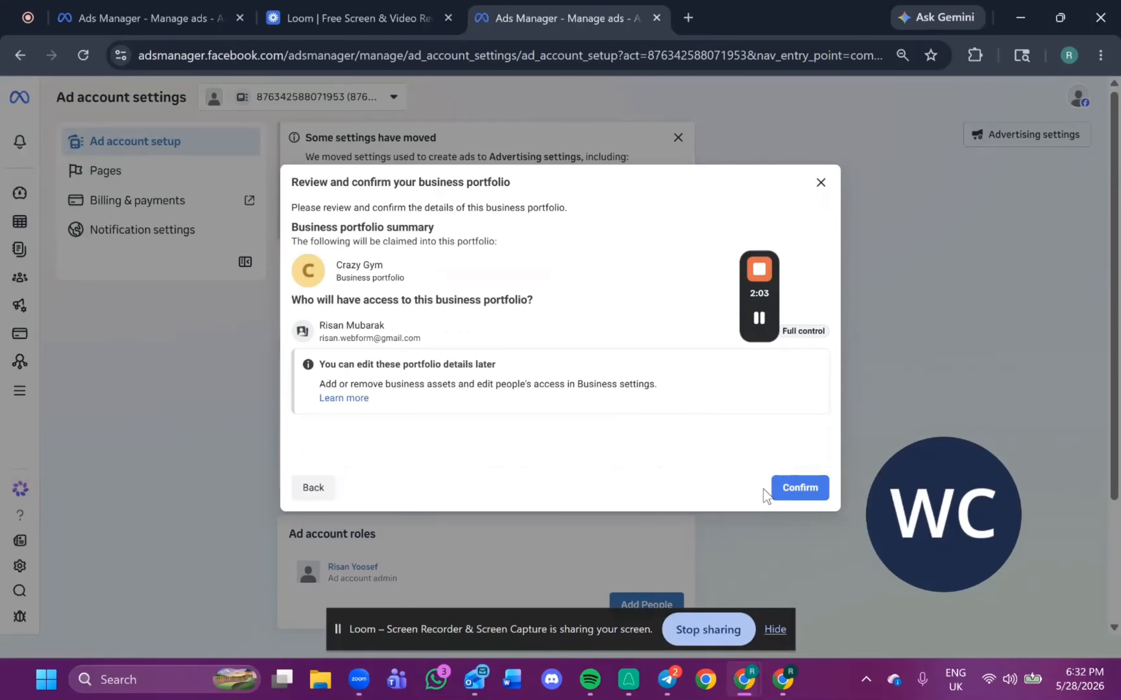
pyautogui.click(798, 488)
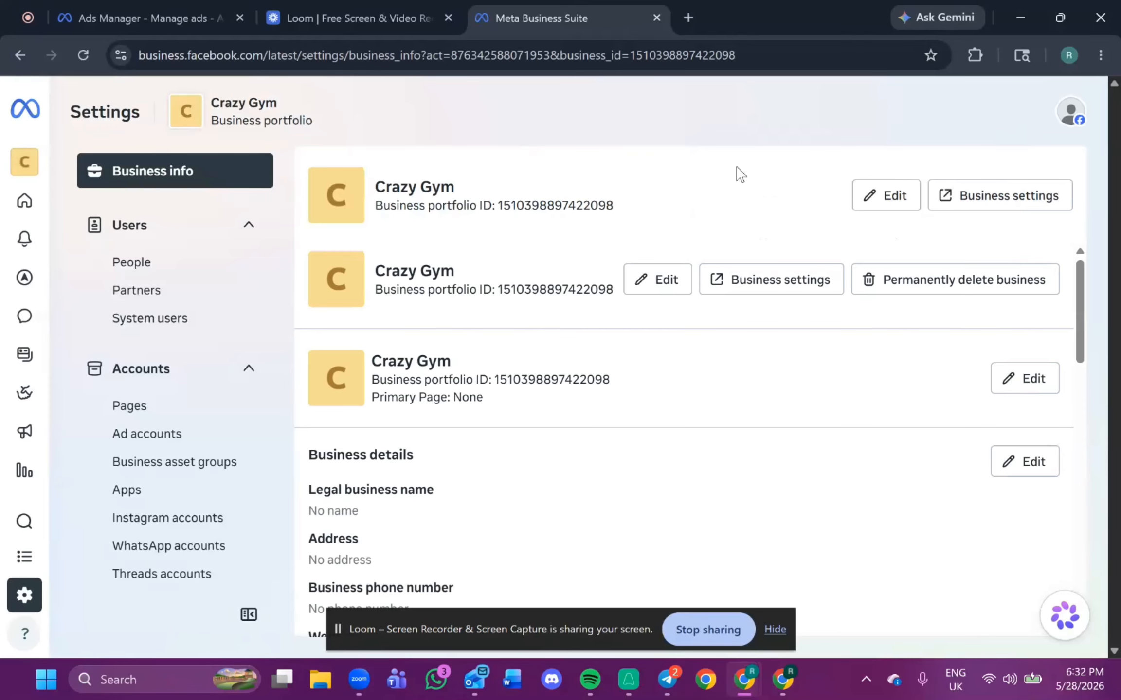
# Open the Crazy Gym campaigns in Ads Manager and follow the link to its business settings.
pyautogui.moveTo(22, 156)
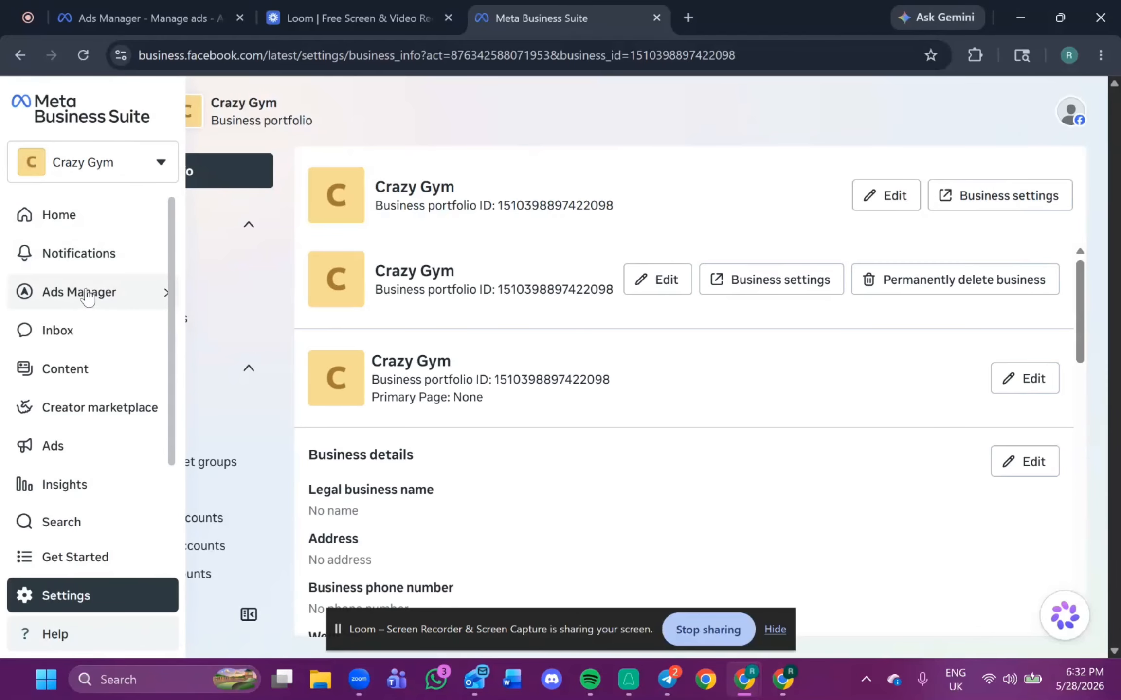
pyautogui.moveTo(78, 299)
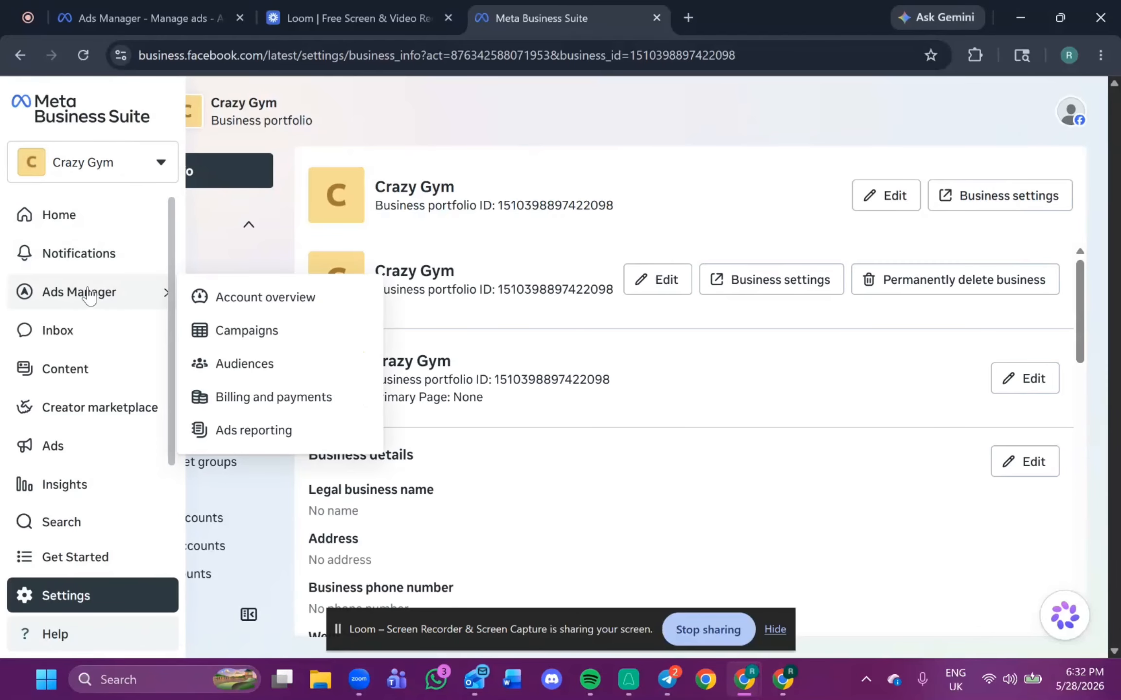
pyautogui.click(269, 333)
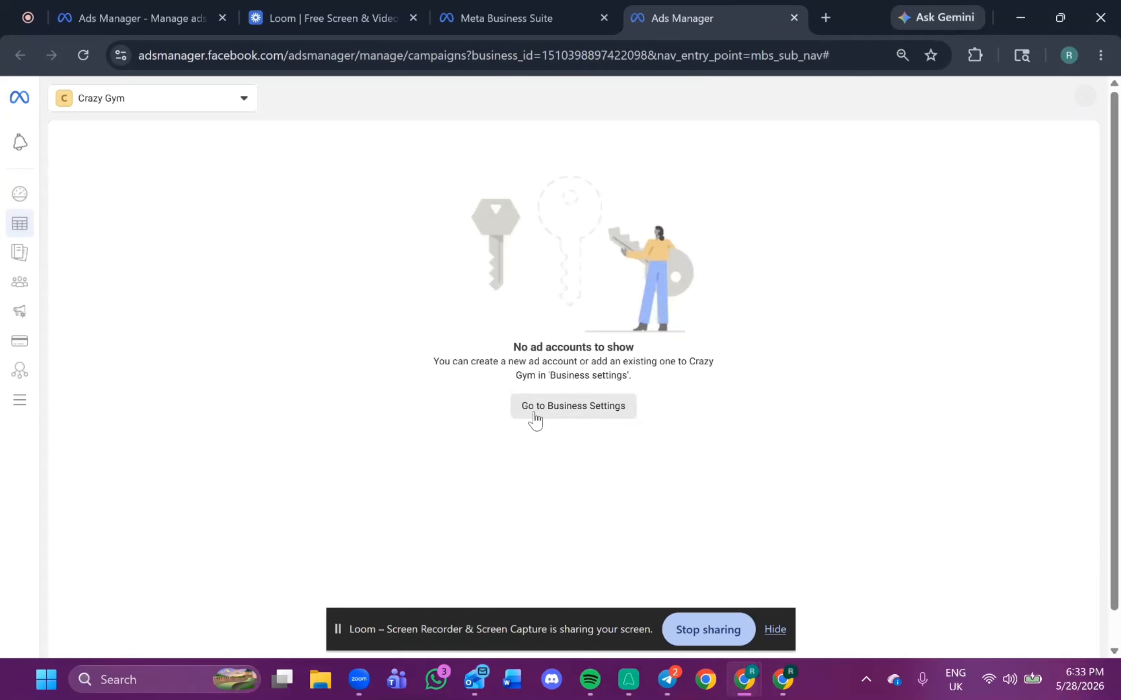
pyautogui.moveTo(451, 362); pyautogui.dragTo(803, 377)
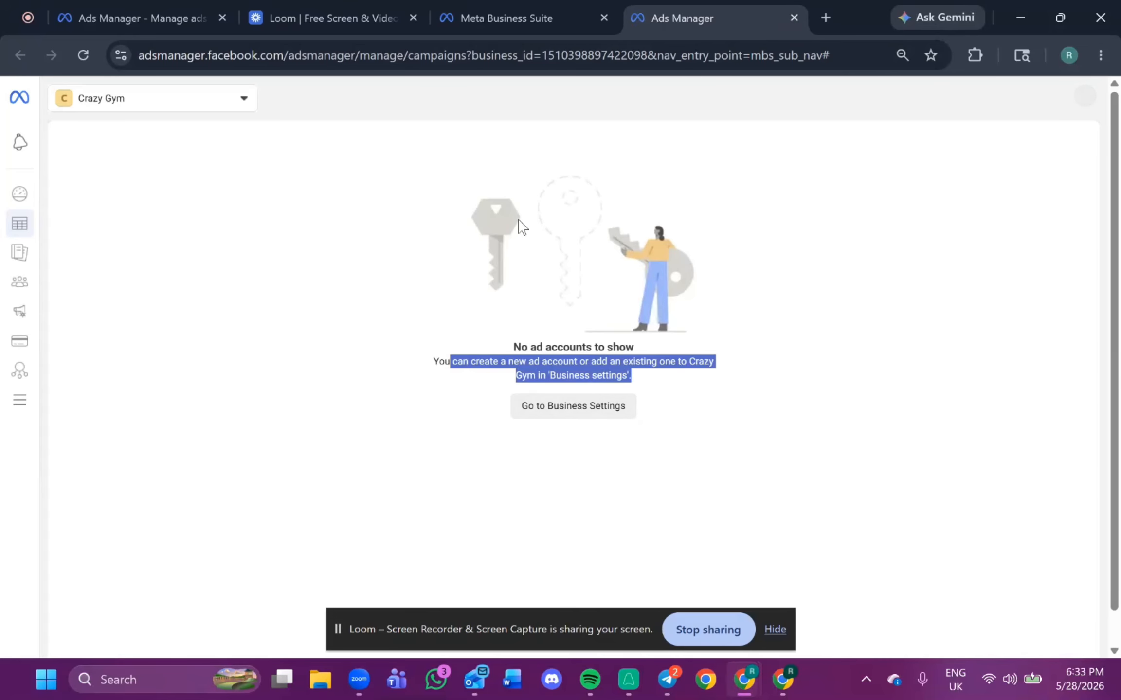
pyautogui.click(579, 414)
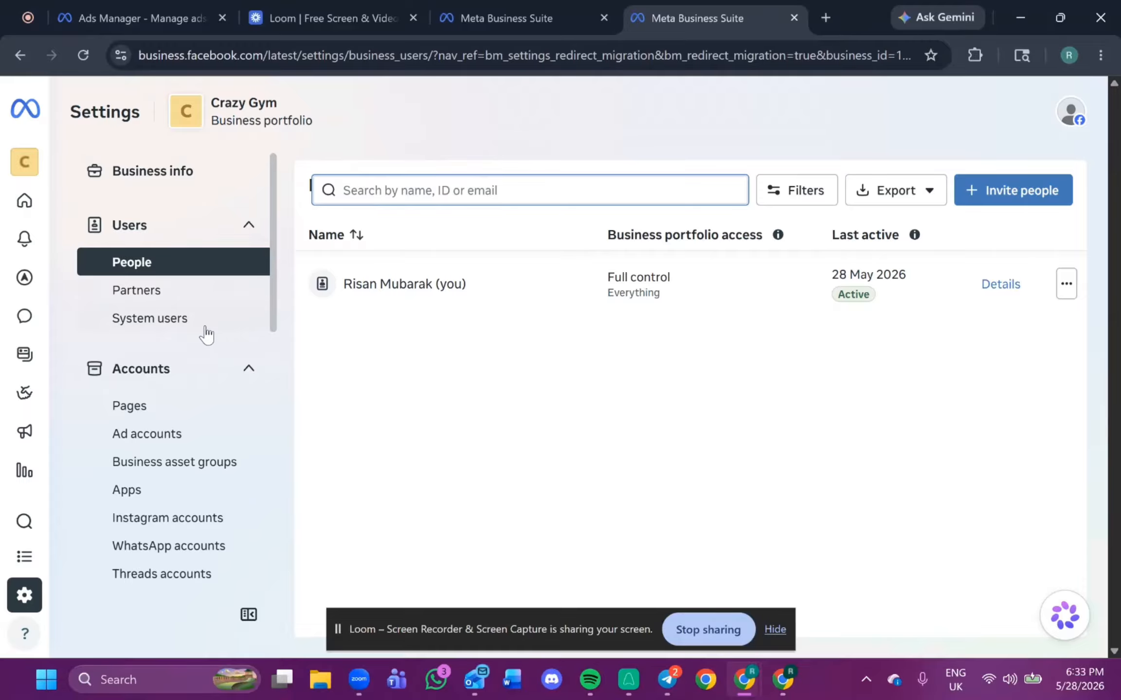
# Start creating a new ad account for the portfolio and name it CrazyGym Ad account.
pyautogui.click(179, 436)
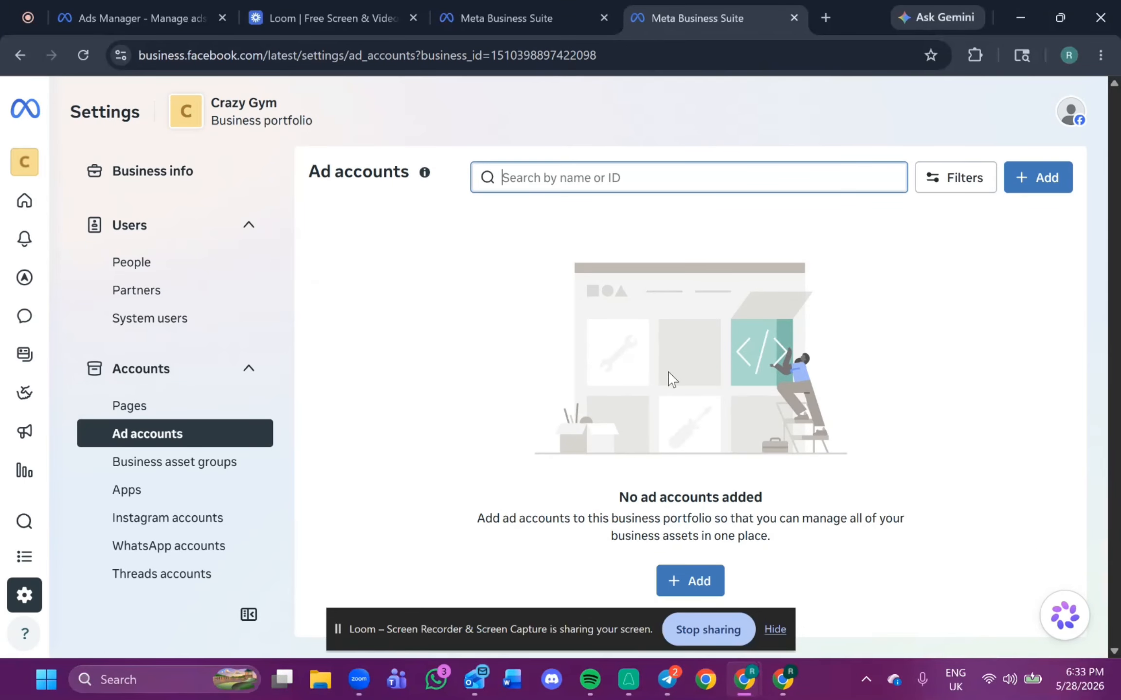
pyautogui.click(689, 581)
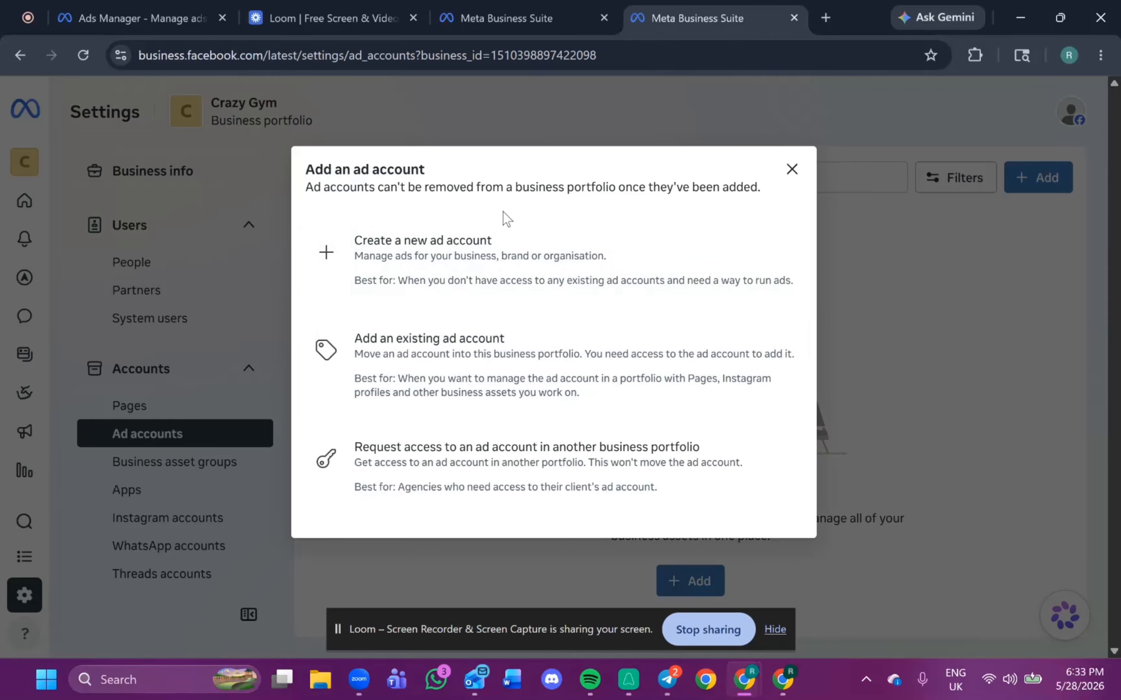
pyautogui.click(414, 263)
pyautogui.click(504, 239)
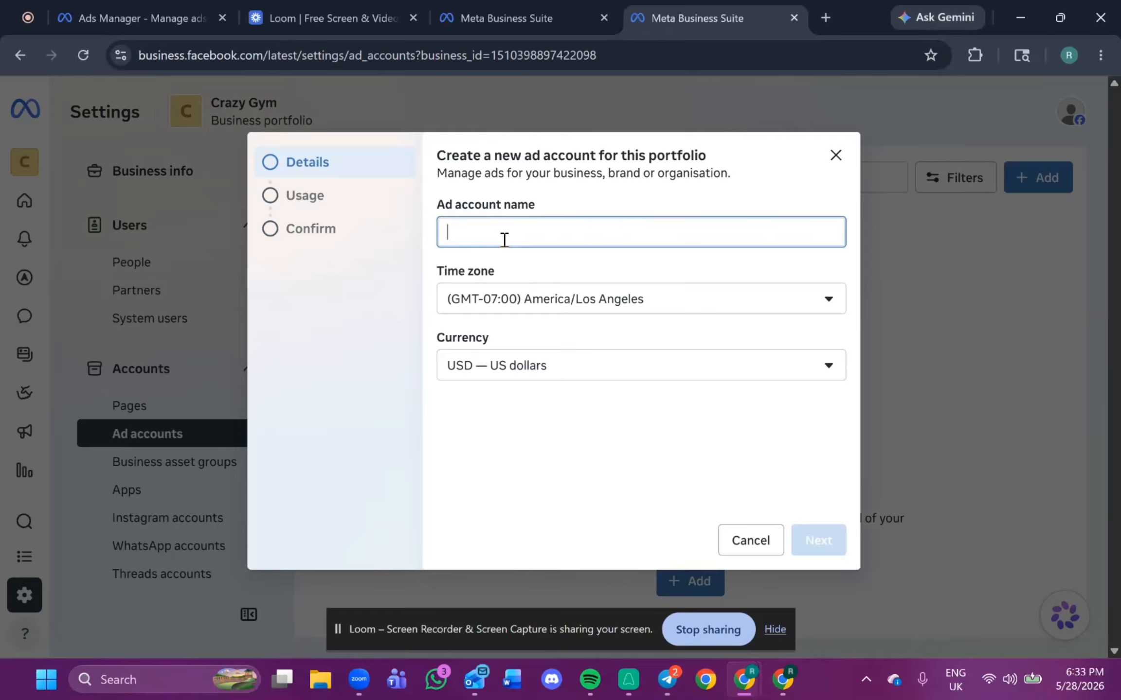
pyautogui.write('Crazy')
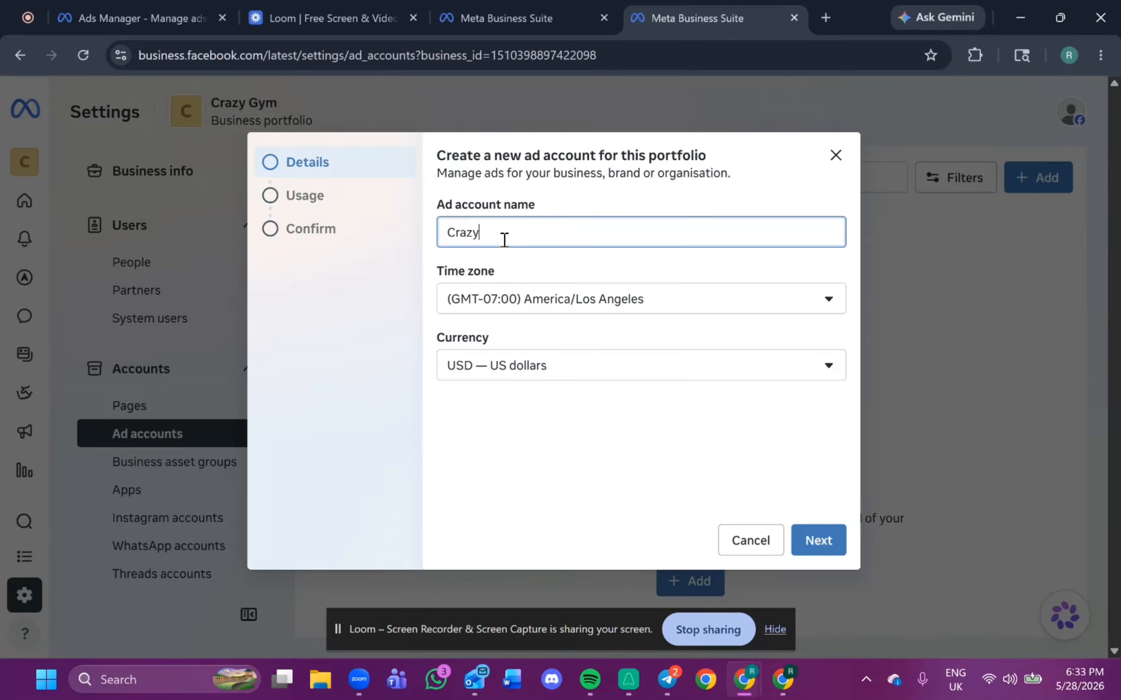
pyautogui.write('Gym Ad account')
# Set the ad account's time zone to (GMT+08:00) Singapore.
pyautogui.click(541, 301)
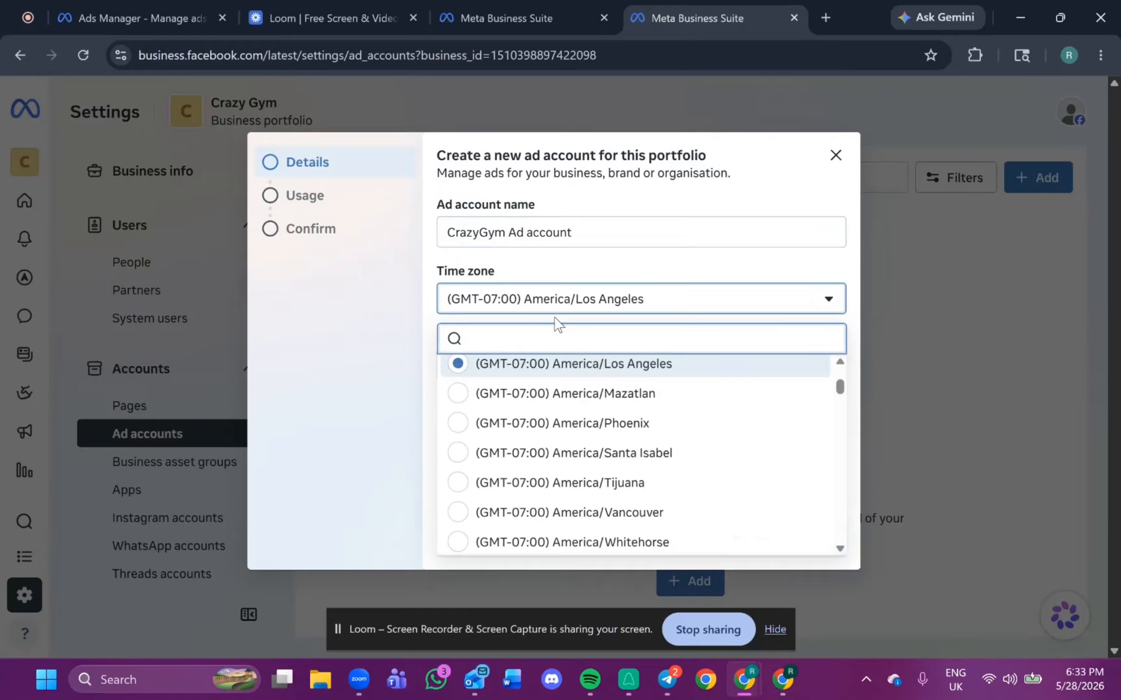
pyautogui.write('sing')
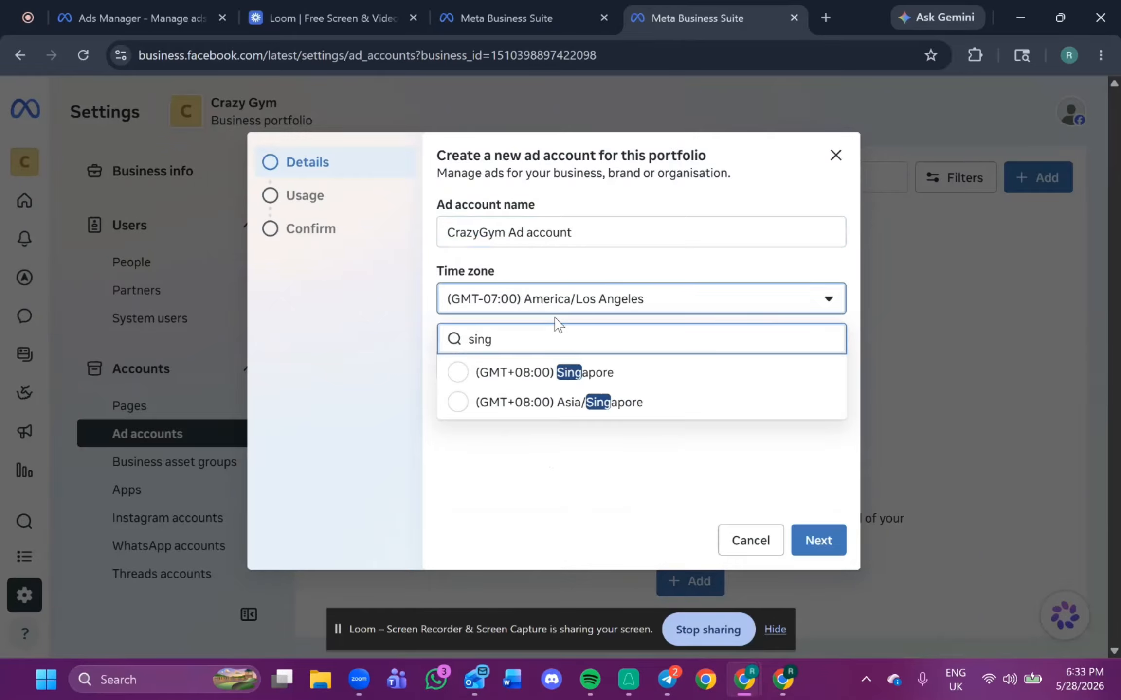
pyautogui.click(599, 376)
# Choose the ad account's currency from the list and continue to the usage stage.
pyautogui.click(581, 372)
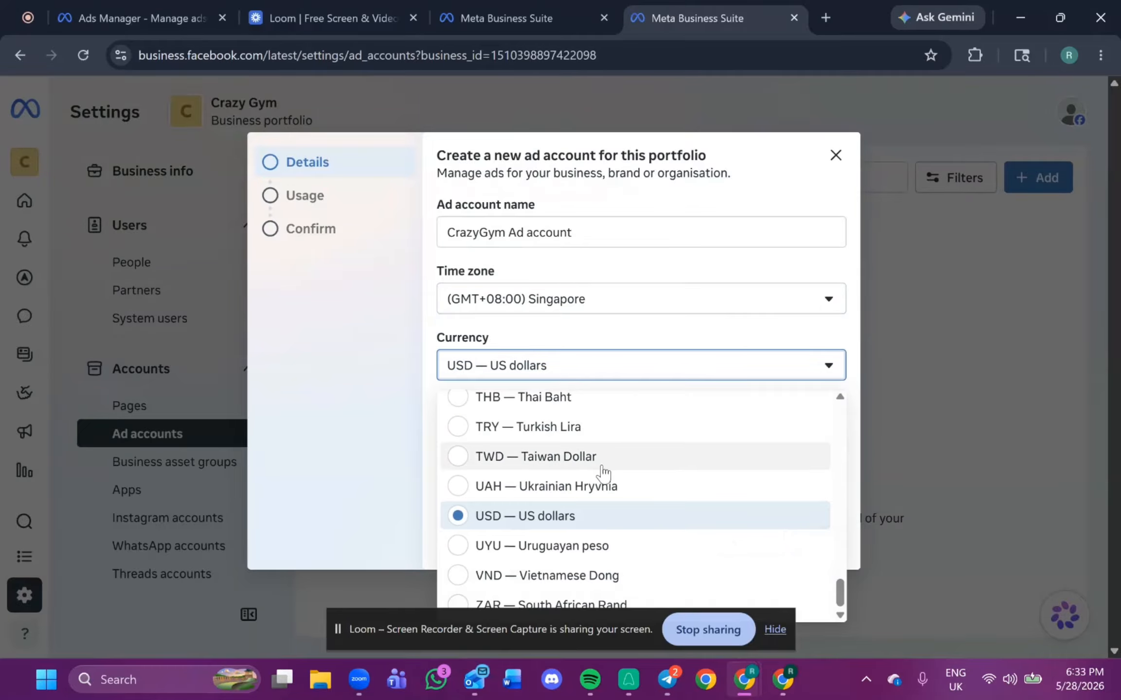
pyautogui.scroll(3, 603, 472)
pyautogui.scroll(-3, 596, 413)
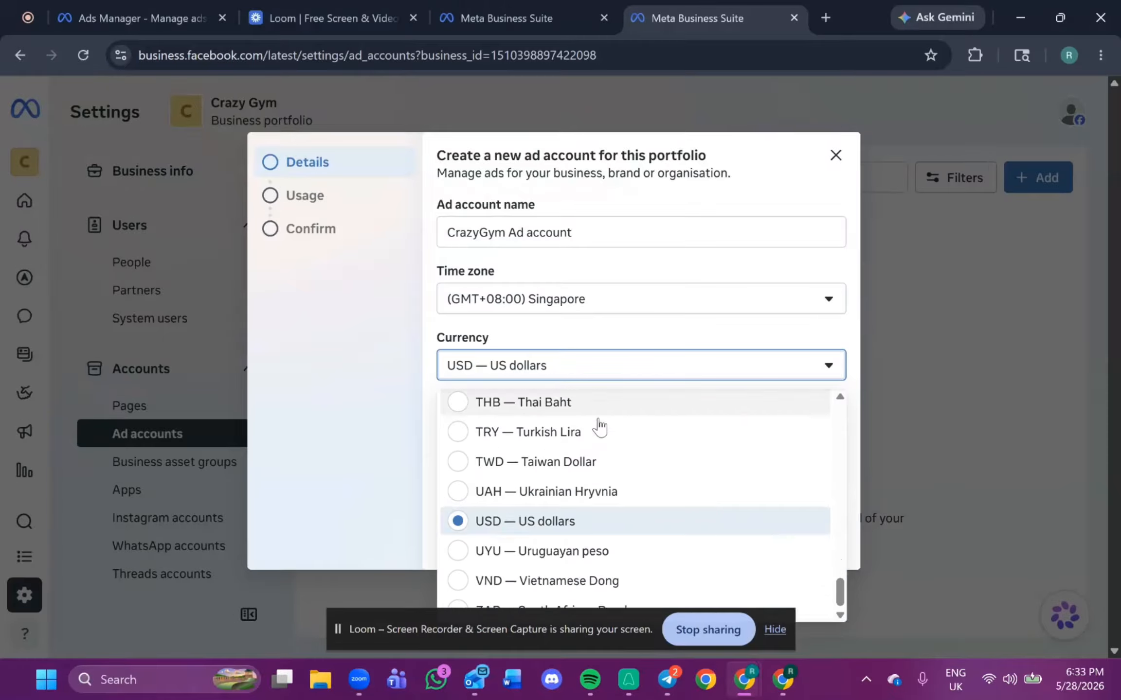
pyautogui.scroll(2, 600, 427)
pyautogui.scroll(-2, 603, 440)
pyautogui.scroll(10, 608, 453)
pyautogui.scroll(15, 618, 482)
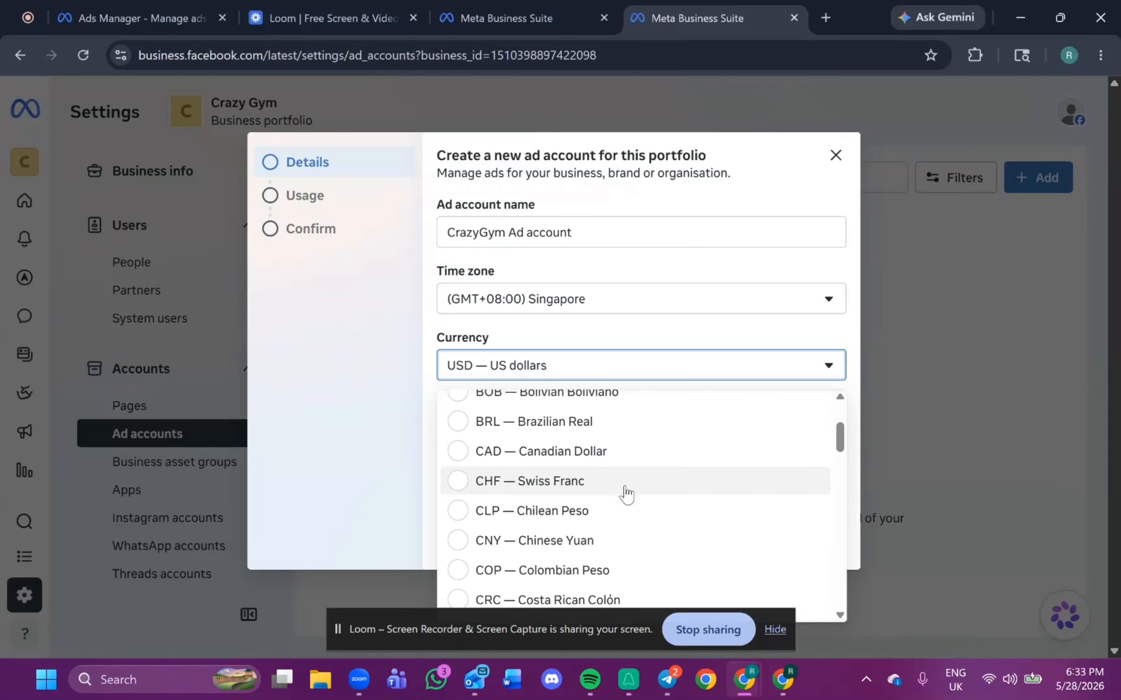
pyautogui.scroll(-20, 627, 501)
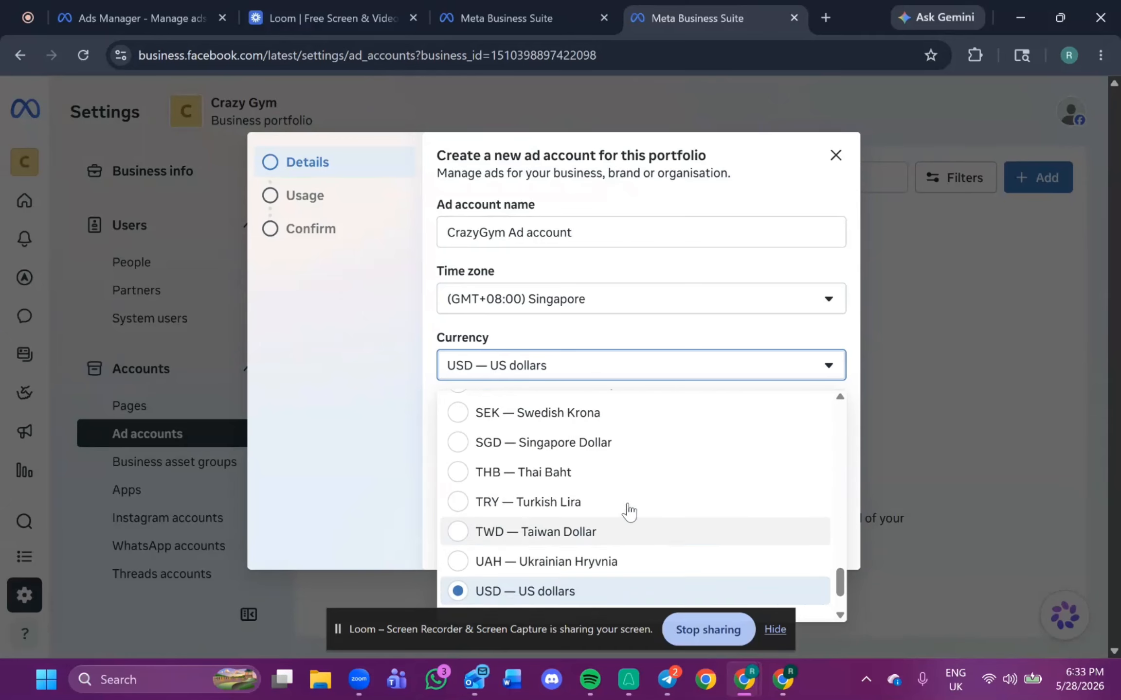
pyautogui.scroll(1, 628, 511)
pyautogui.click(591, 453)
pyautogui.click(818, 541)
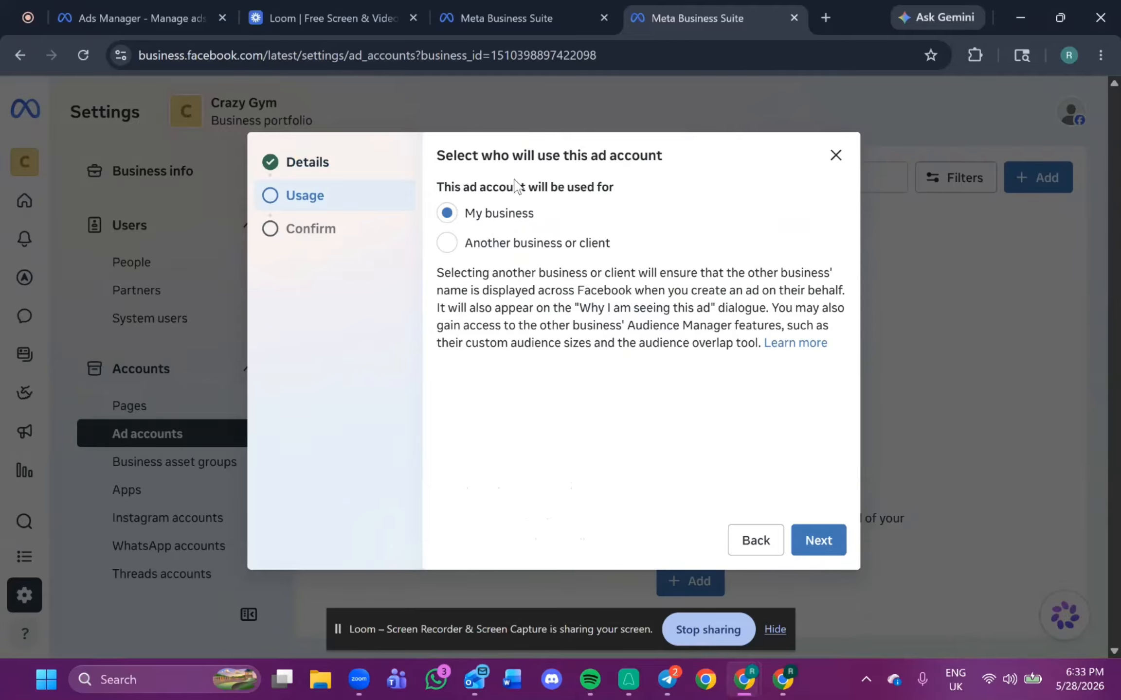
# Keep My business as the account's usage, agree to the Meta Commercial Terms and create the ad account.
pyautogui.click(803, 539)
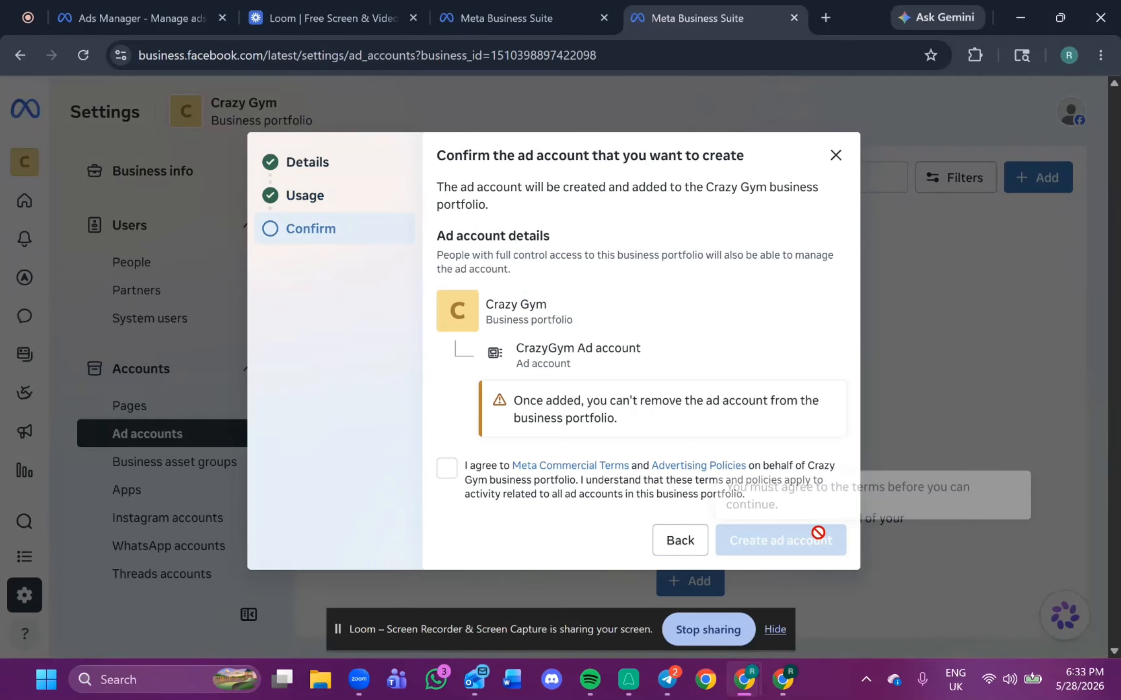
pyautogui.click(447, 468)
pyautogui.click(807, 541)
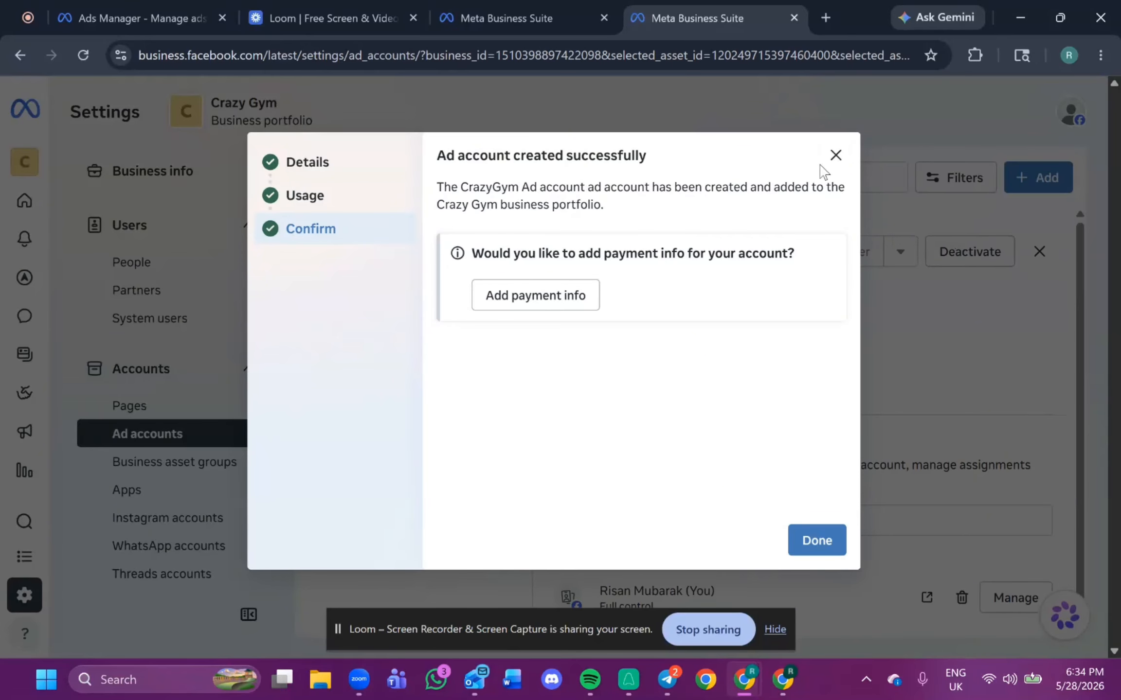
# Close the ad account creation dialog without adding payment info.
pyautogui.click(817, 541)
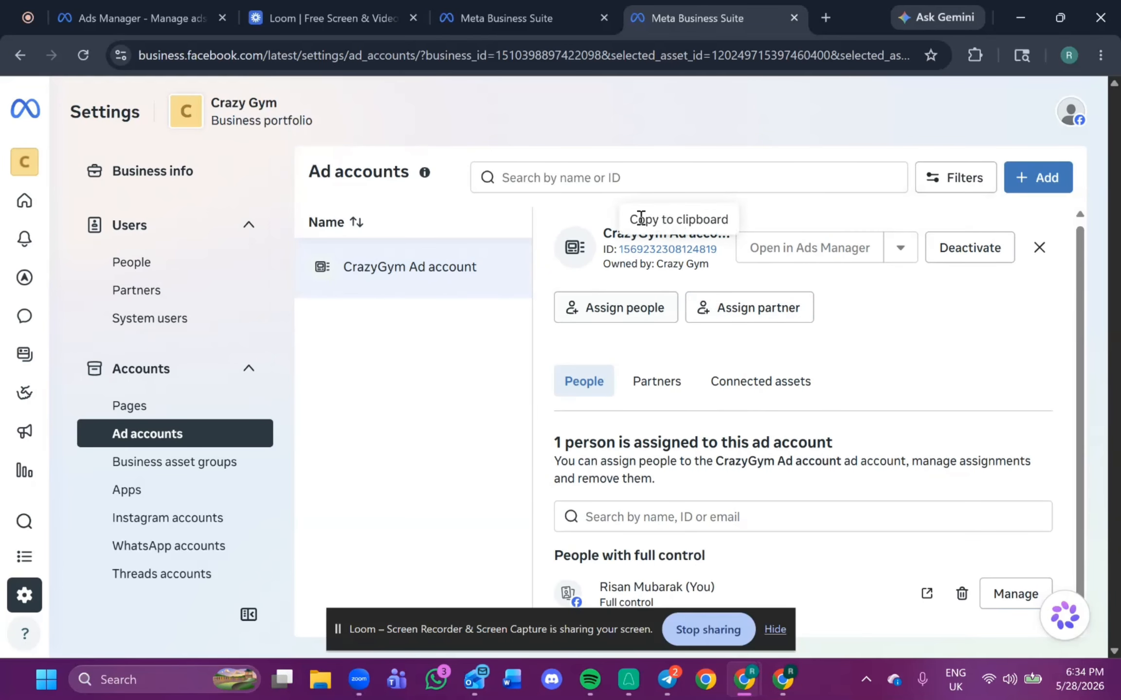
pyautogui.moveTo(572, 642); pyautogui.dragTo(416, 624)
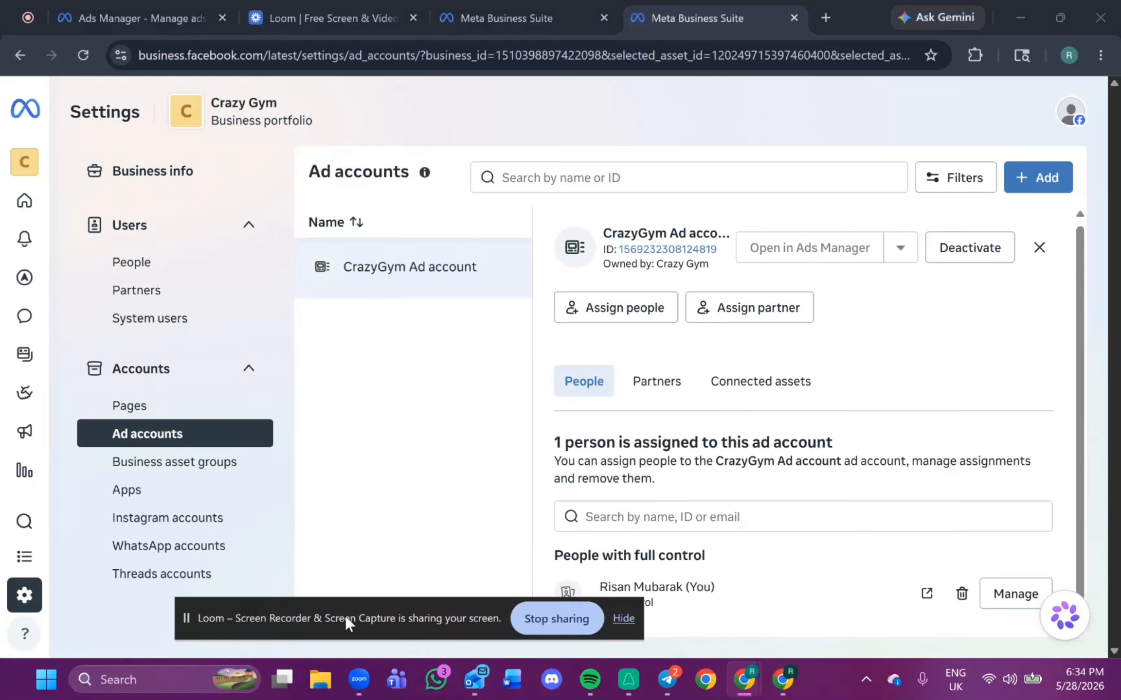
pyautogui.moveTo(347, 624); pyautogui.dragTo(550, 589)
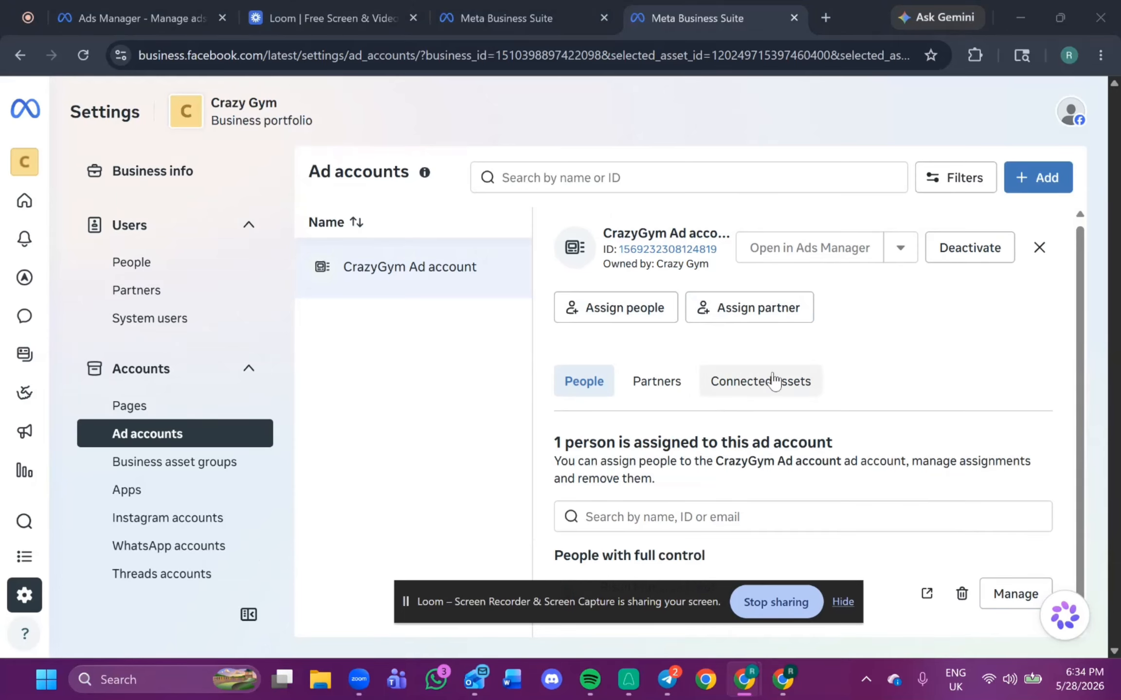
# Go to the portfolio's Pages section and briefly open the dialog for adding an existing Facebook Page.
pyautogui.click(146, 411)
pyautogui.moveTo(591, 616); pyautogui.dragTo(601, 130)
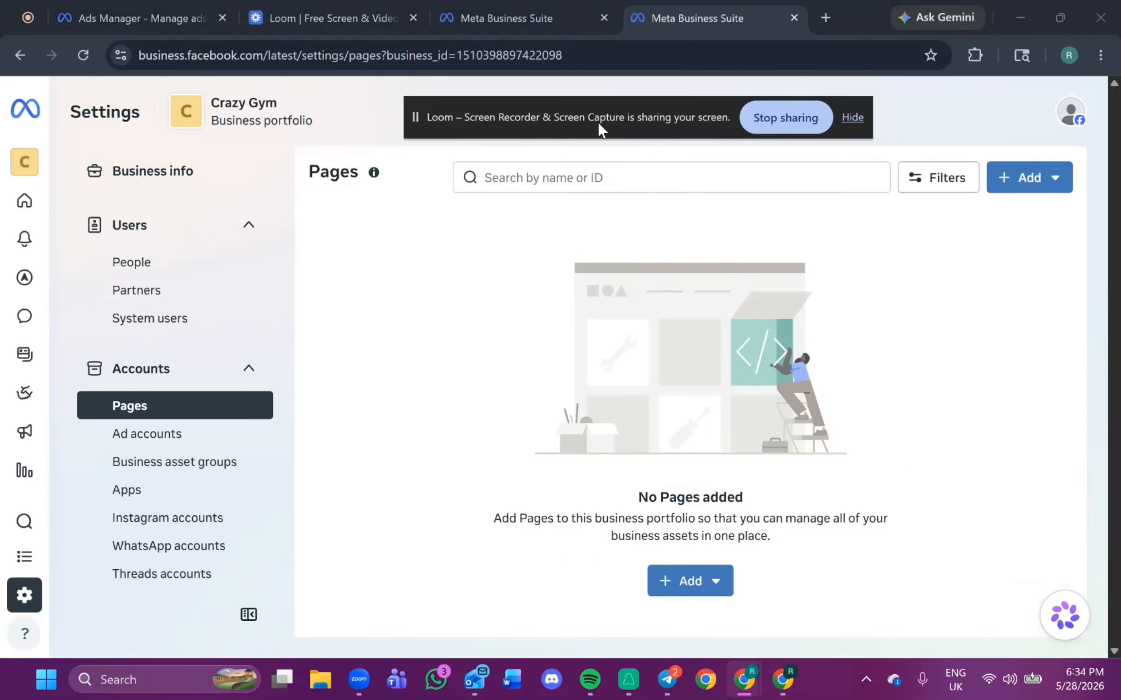
pyautogui.click(691, 586)
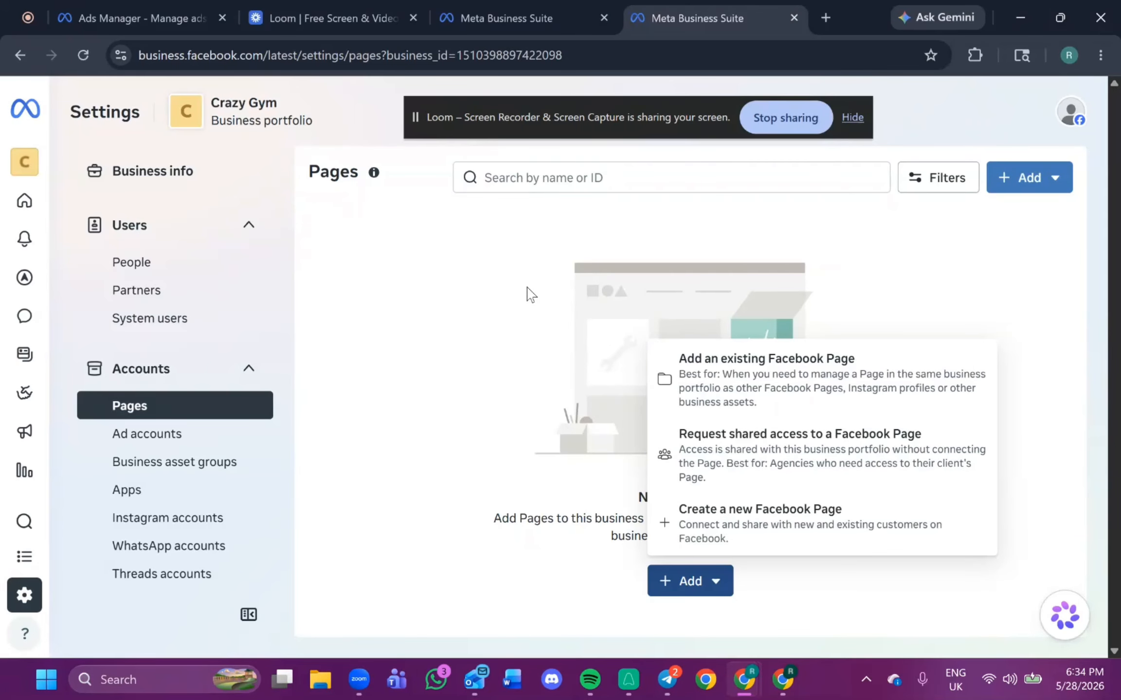
pyautogui.click(726, 377)
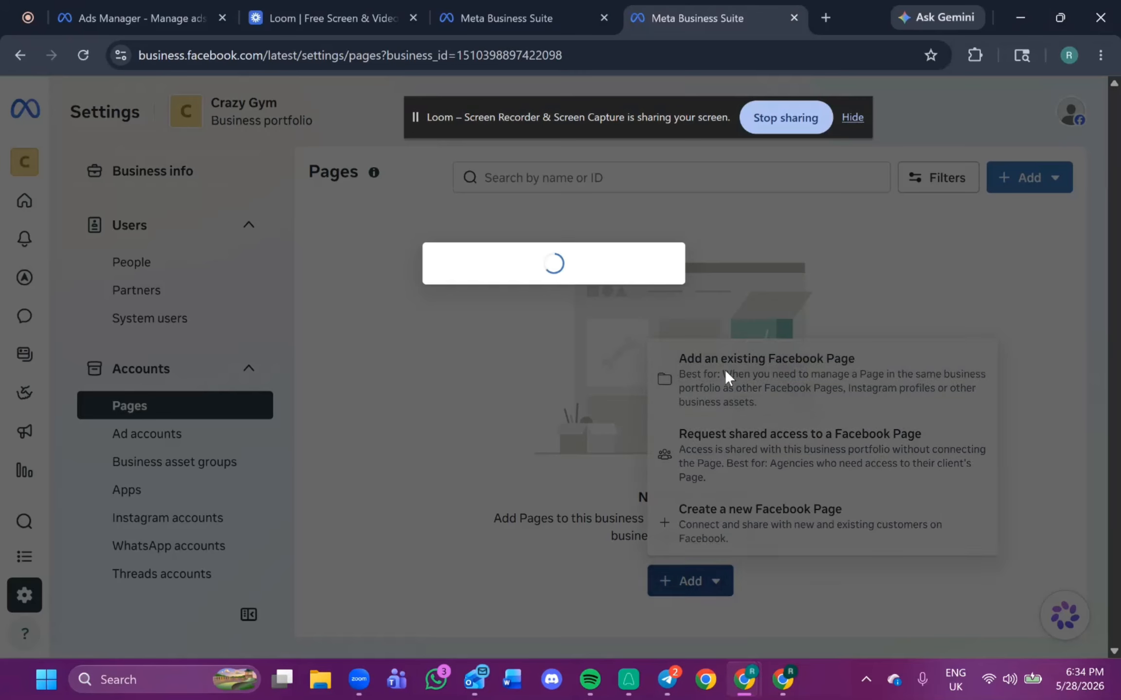
pyautogui.click(697, 338)
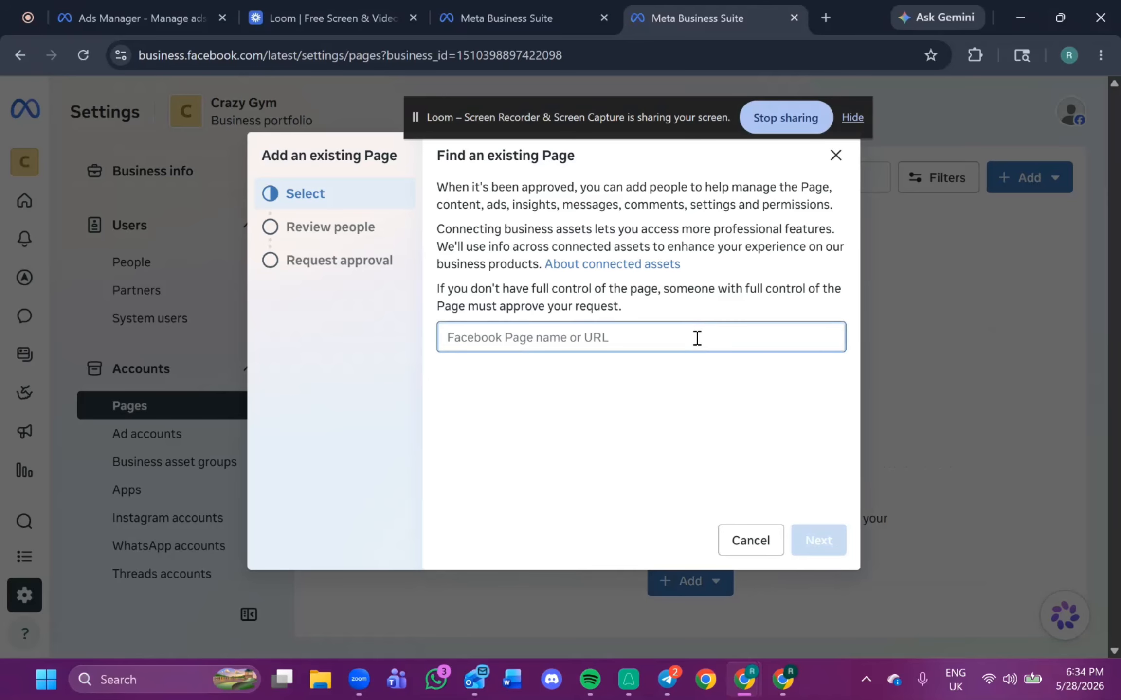
pyautogui.click(834, 168)
# Start creating a new Facebook Page named Crazy Gym with the category Fitness trainer and continue to confirmation.
pyautogui.click(687, 582)
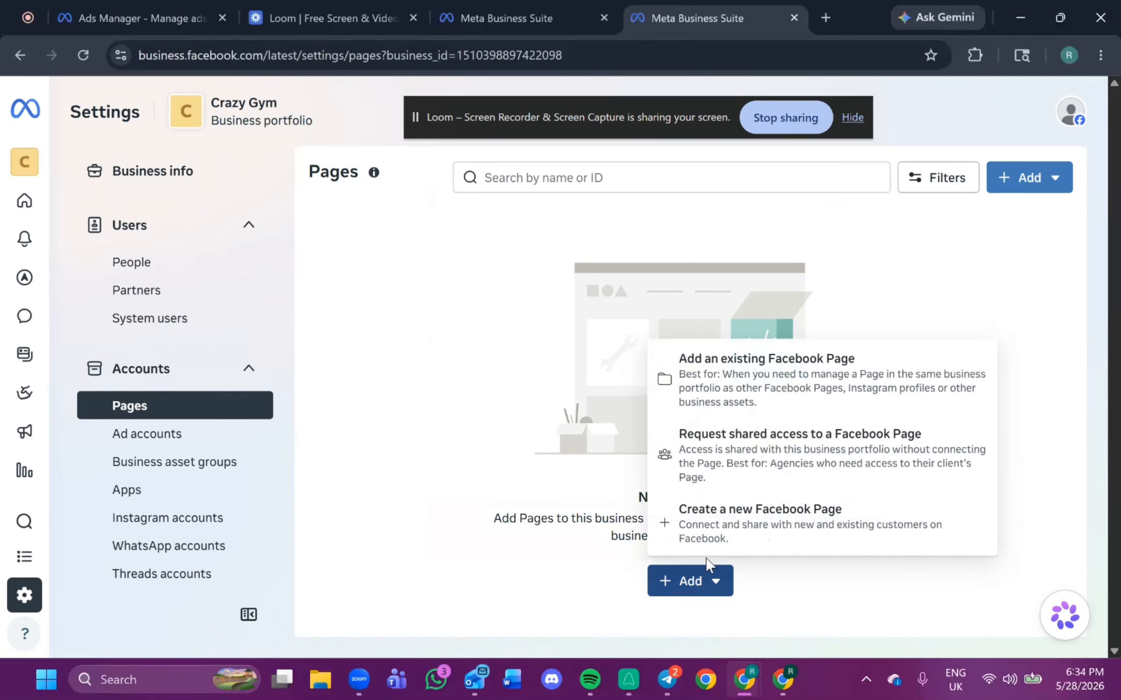
pyautogui.click(724, 524)
pyautogui.click(643, 266)
pyautogui.write('Crazy Gym')
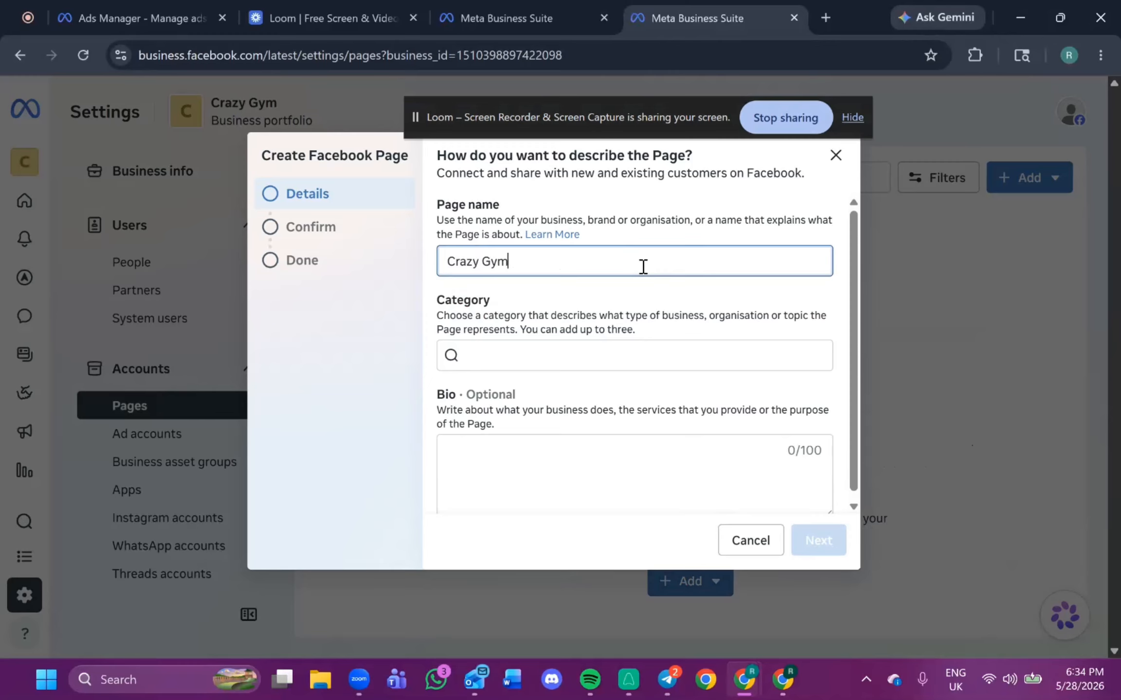
pyautogui.click(638, 354)
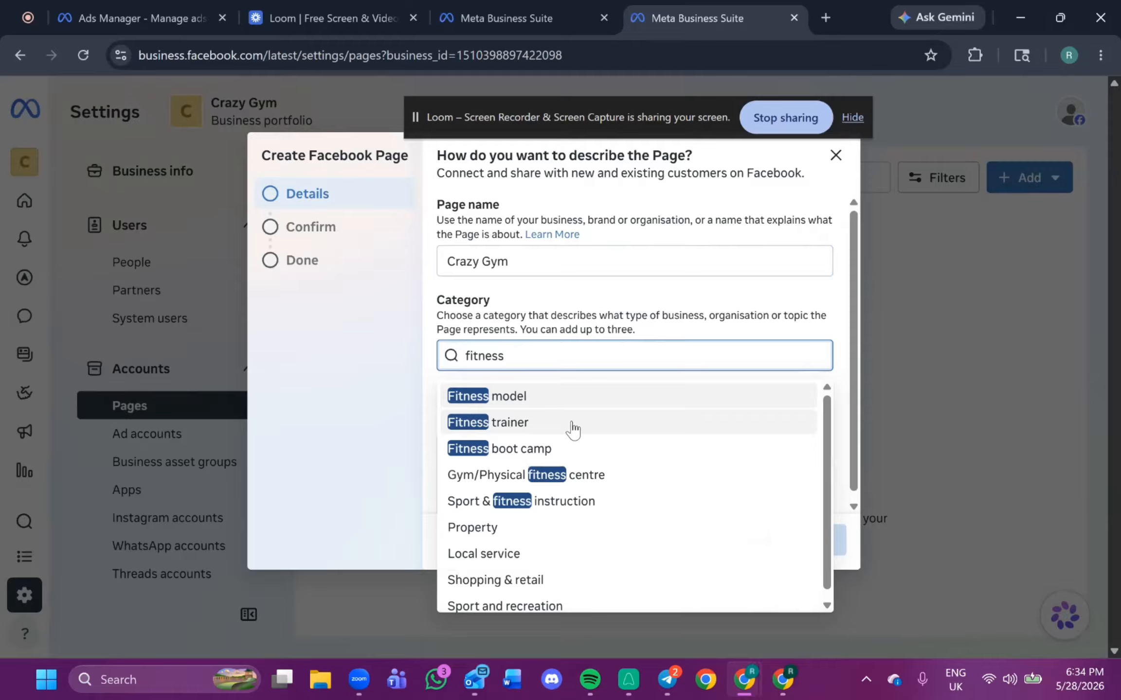
pyautogui.click(570, 427)
pyautogui.scroll(-1, 606, 490)
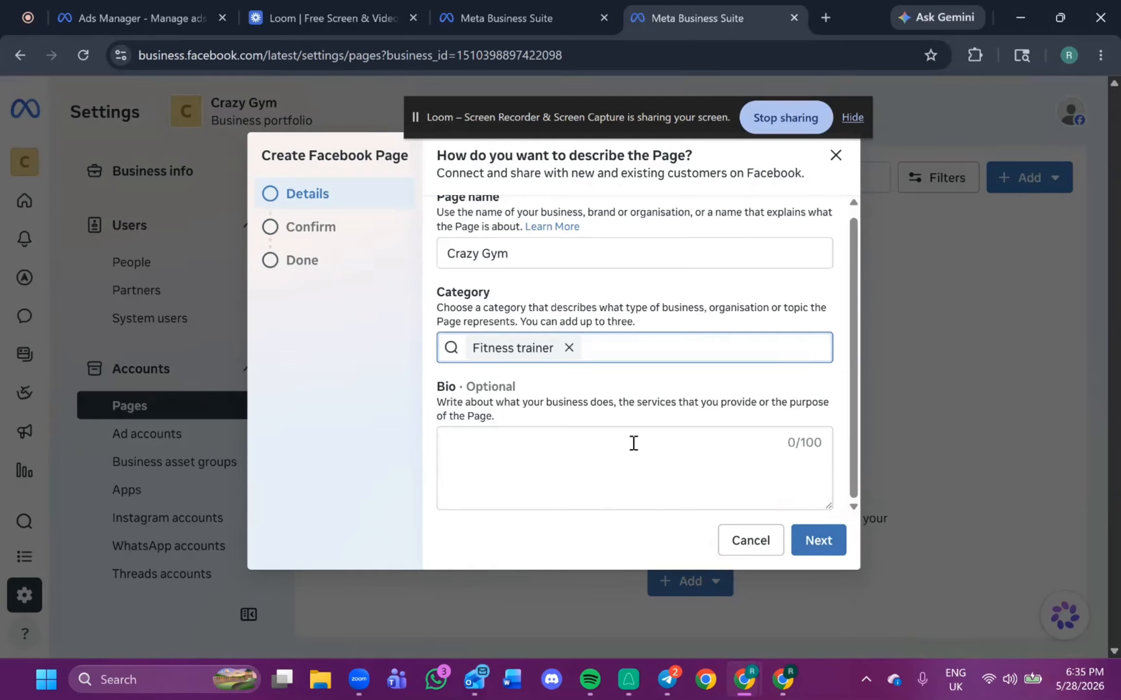
pyautogui.click(609, 437)
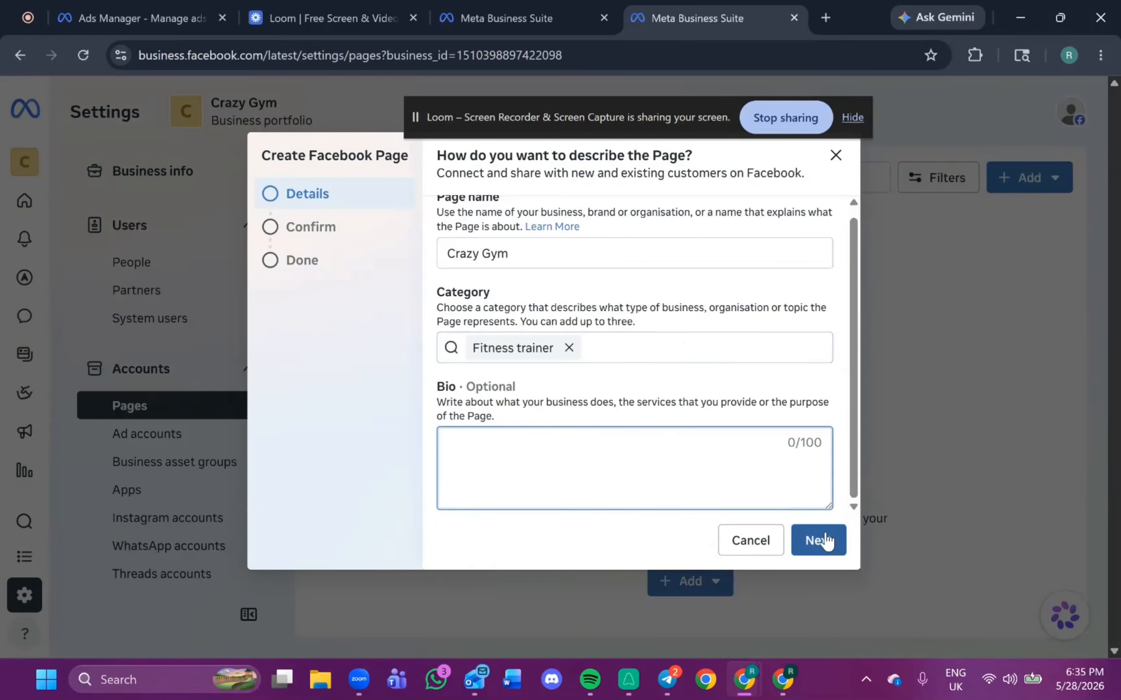
pyautogui.click(811, 545)
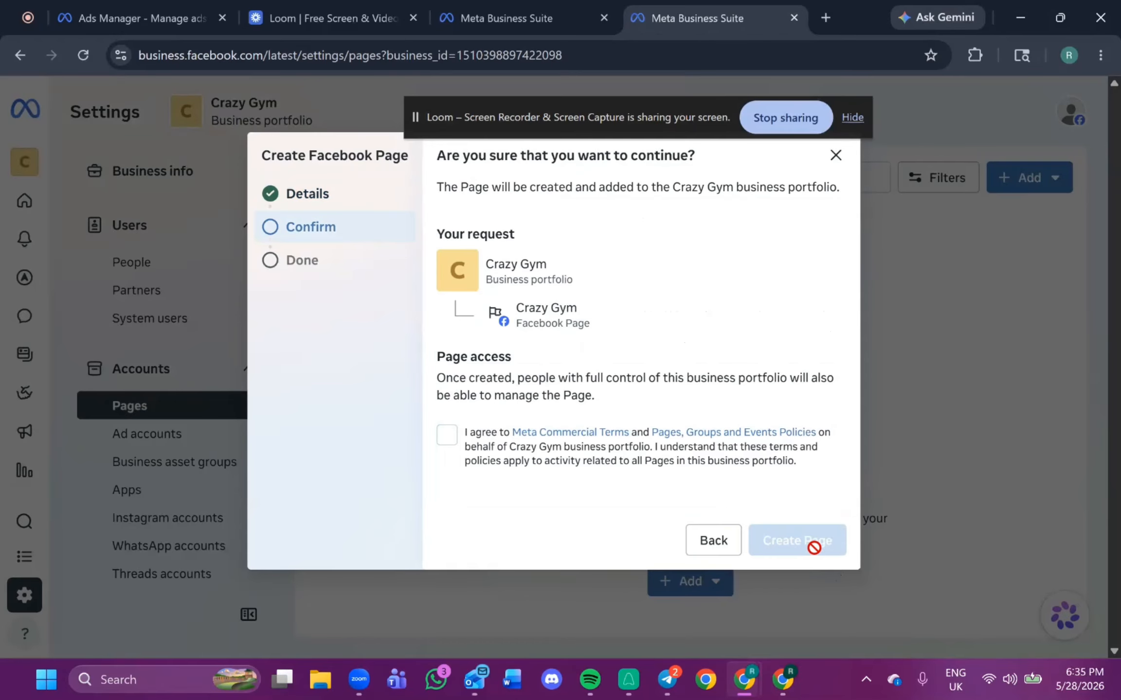
# Agree to the Meta terms, try to create the Page, and close the dialog.
pyautogui.click(446, 435)
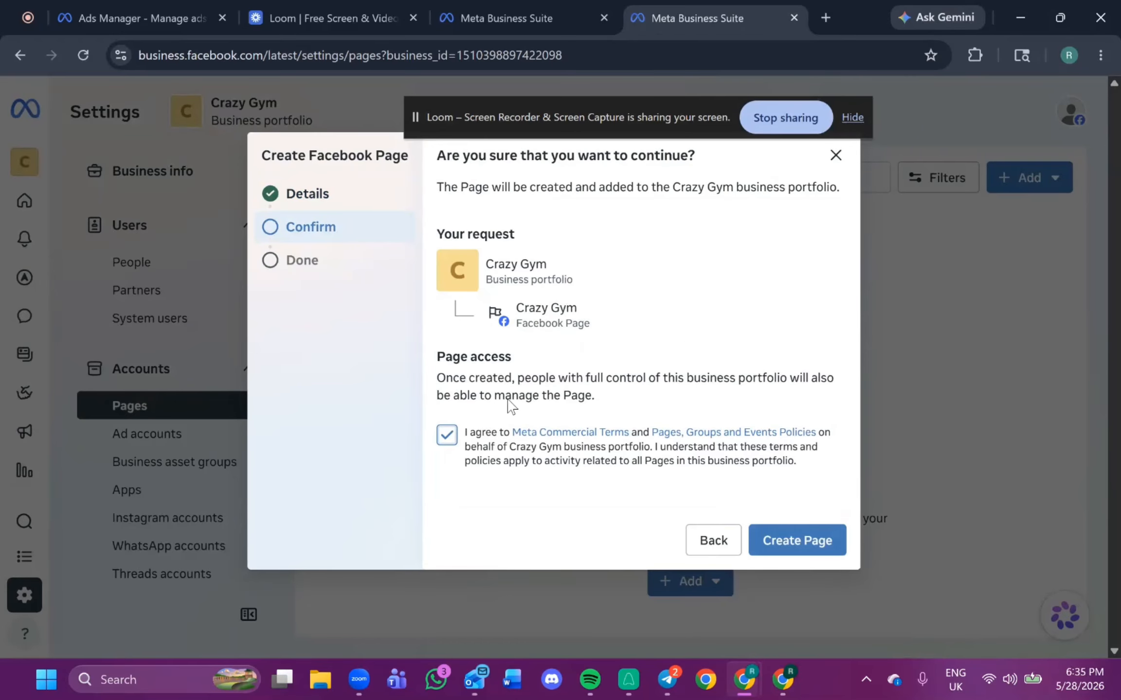
pyautogui.click(798, 539)
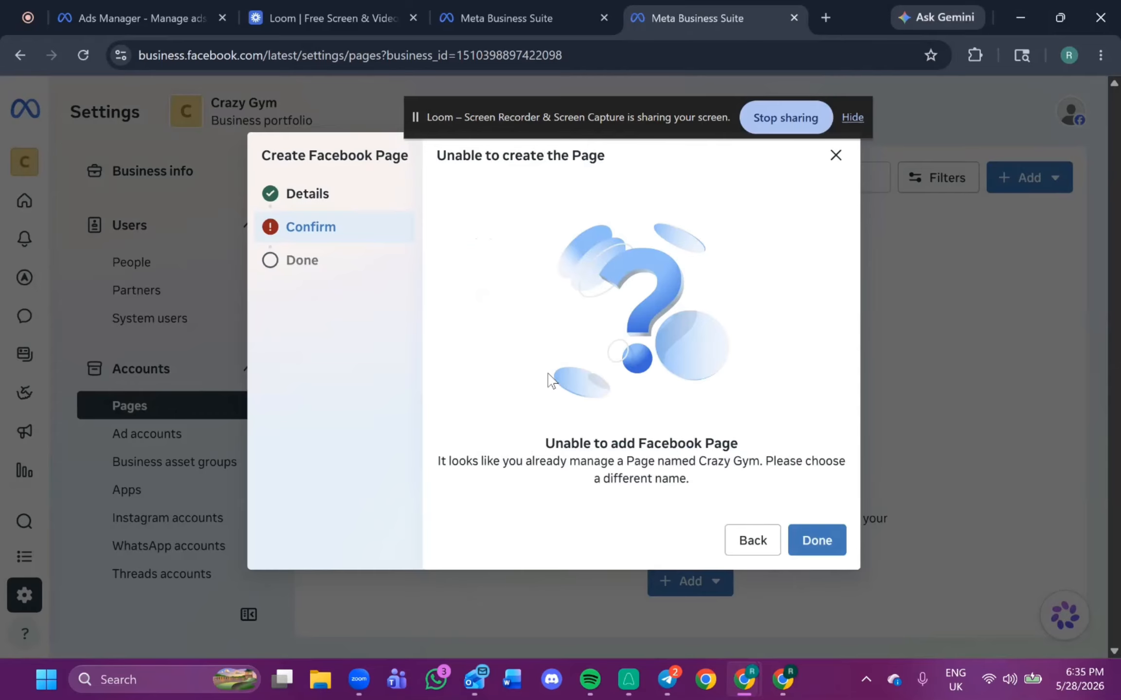
pyautogui.click(813, 548)
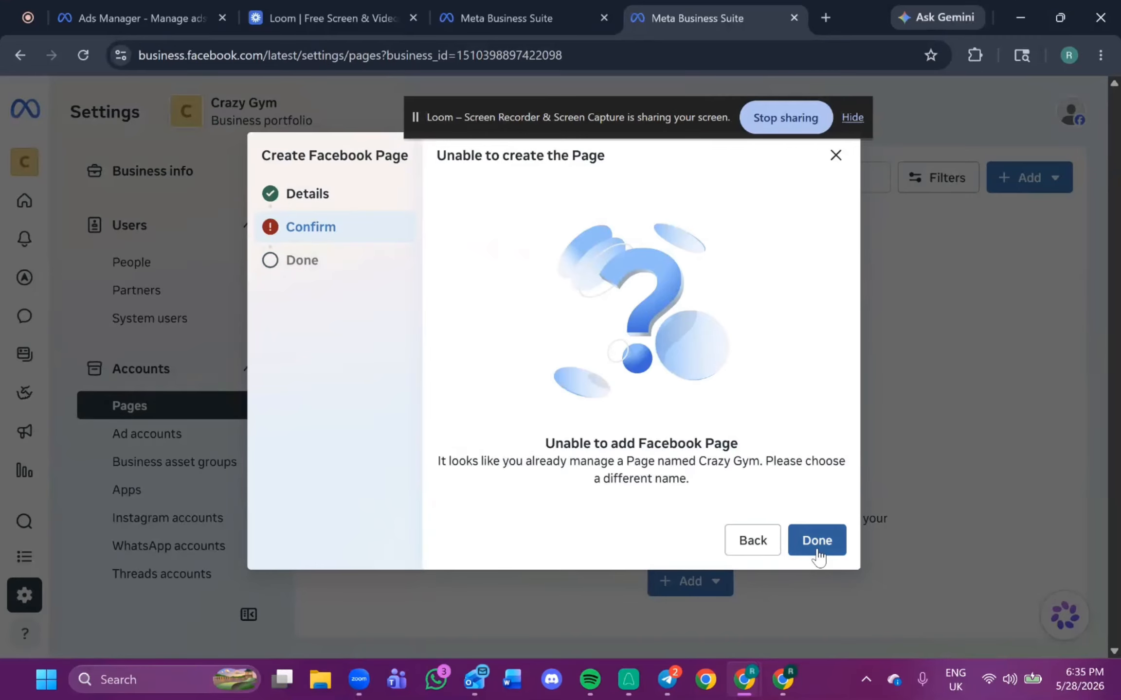
# Open a new browser tab and go to the Facebook Page creation address facebook.com/pages/creation/.
pyautogui.click(710, 581)
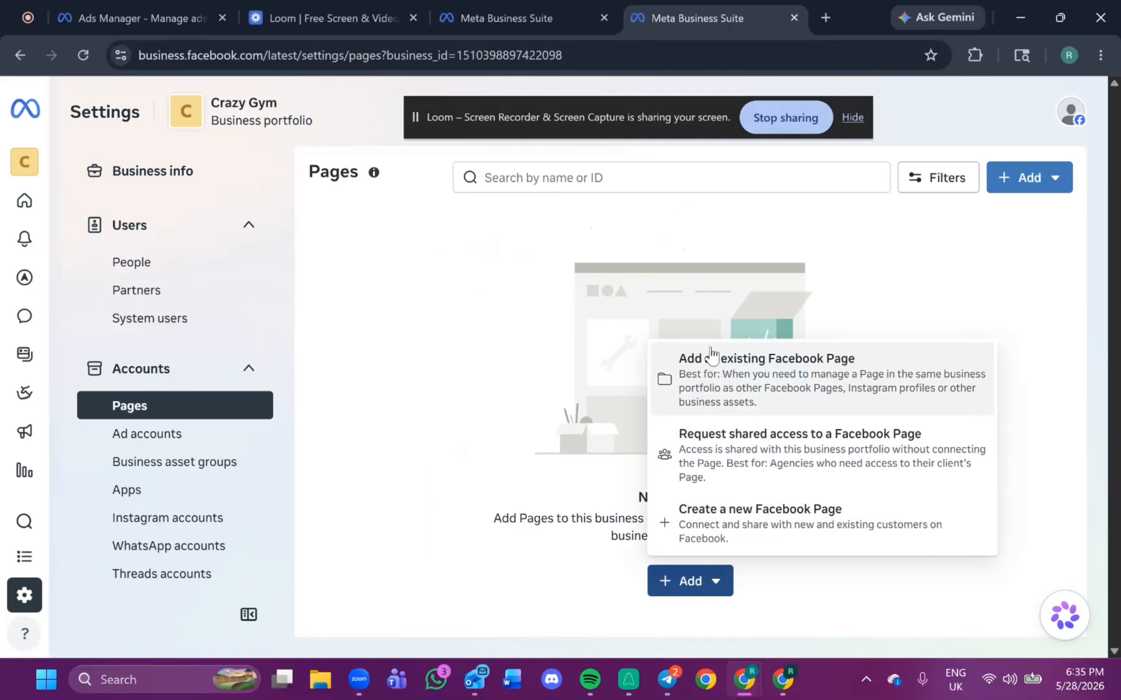
pyautogui.hotkey('alt', 'Tab')
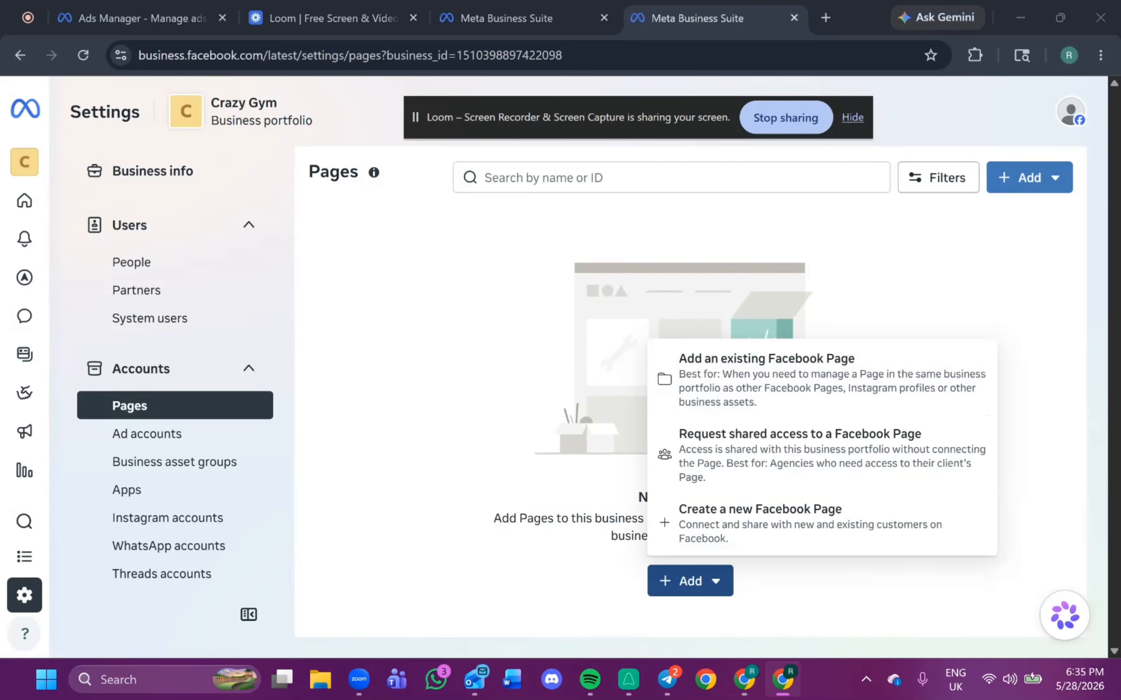
pyautogui.click(822, 25)
pyautogui.write('https://www.facebook.com/pages/creation/')
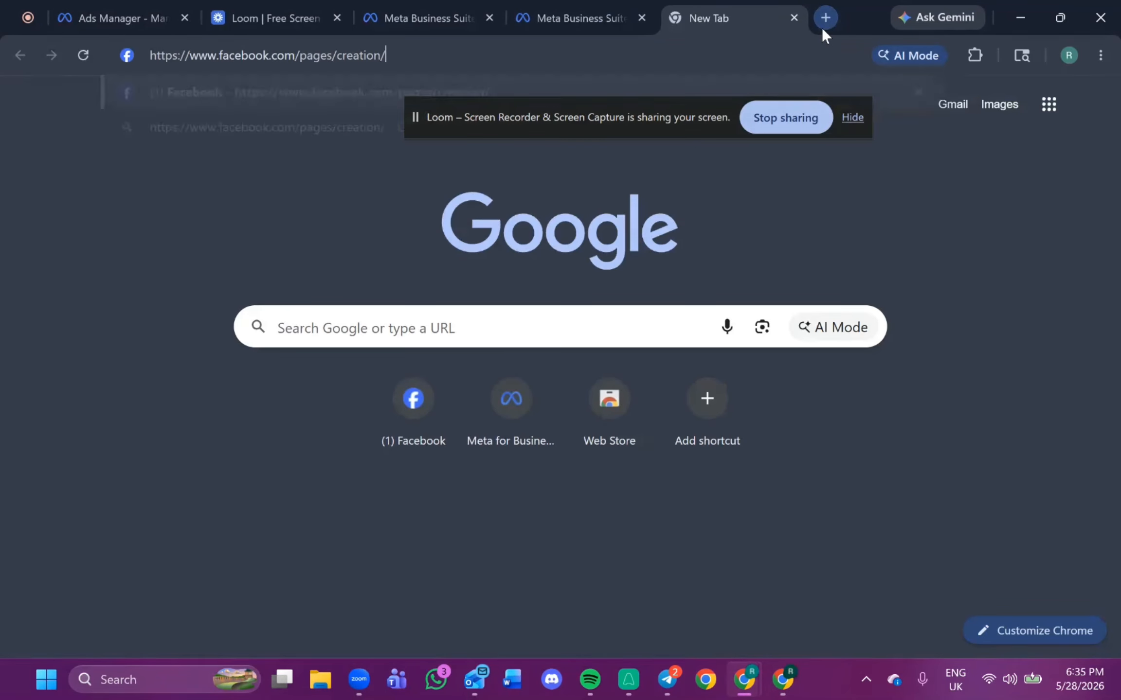
pyautogui.press('Return')
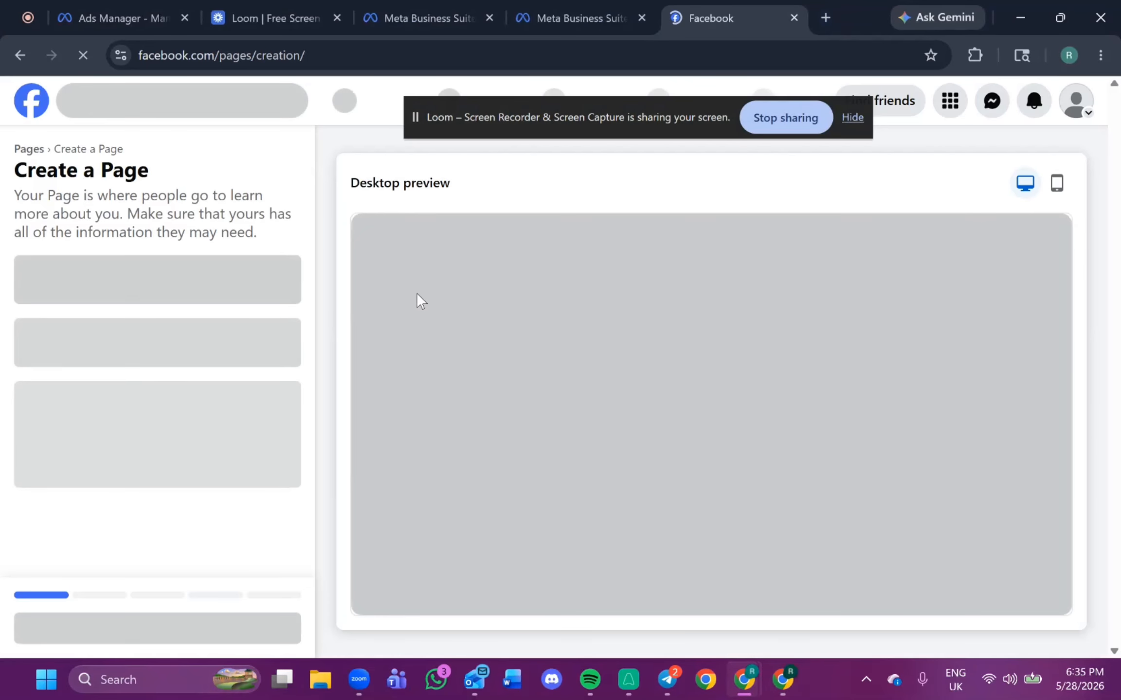
# Create a new Facebook Page named Crazy Gym v2 with the category Fitness trainer.
pyautogui.click(191, 292)
pyautogui.write('C')
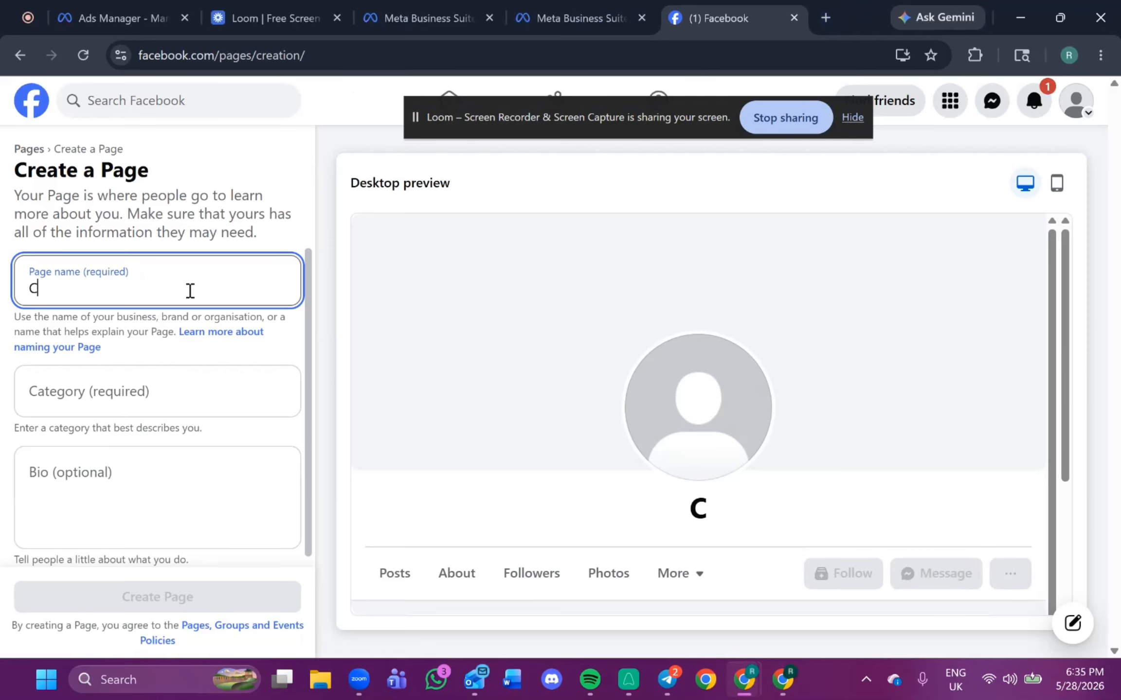
pyautogui.write('raxy')
pyautogui.press('BackSpace')
pyautogui.press('BackSpace')
pyautogui.write('zy ')
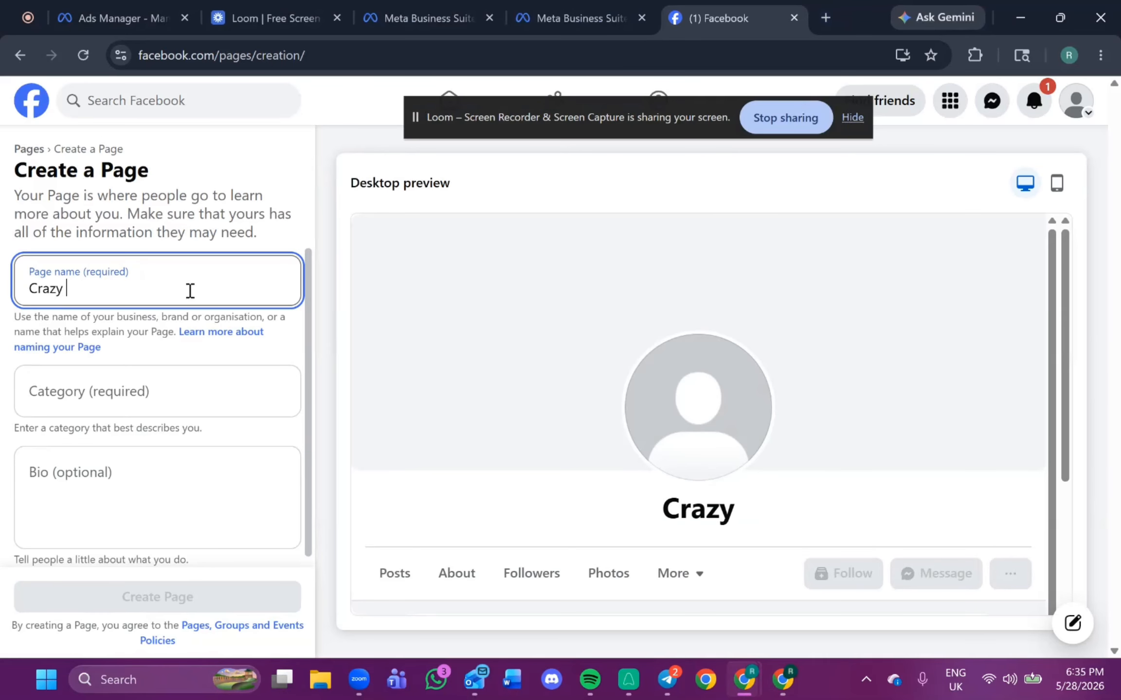
pyautogui.write('Gym')
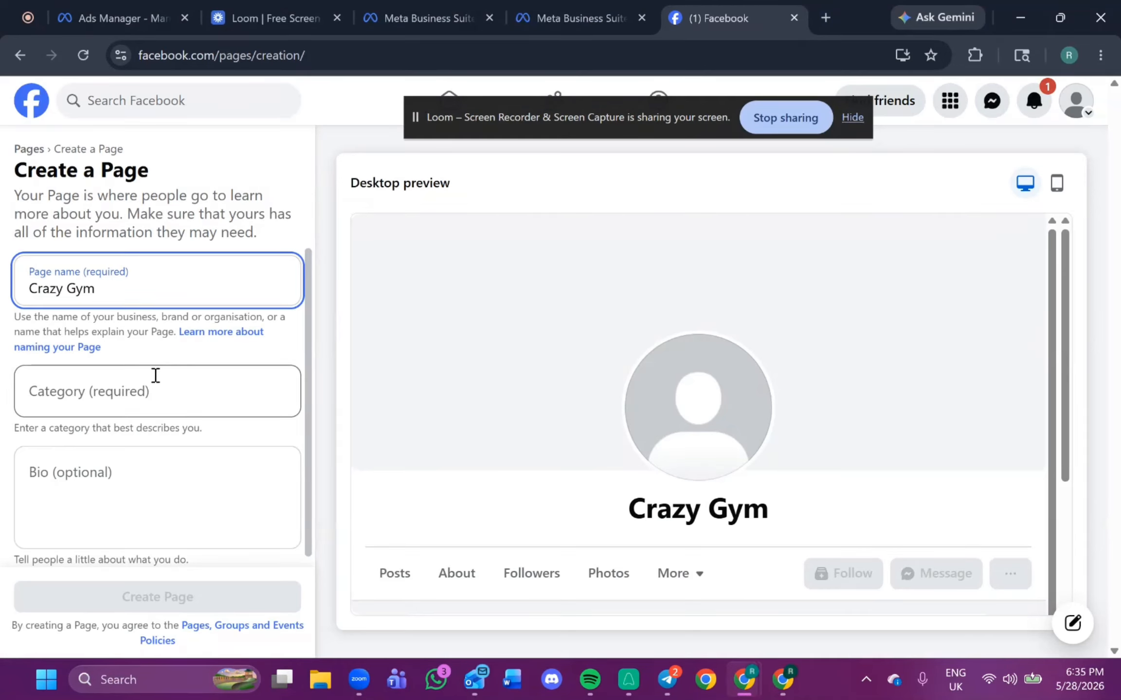
pyautogui.write(' v2')
pyautogui.click(154, 393)
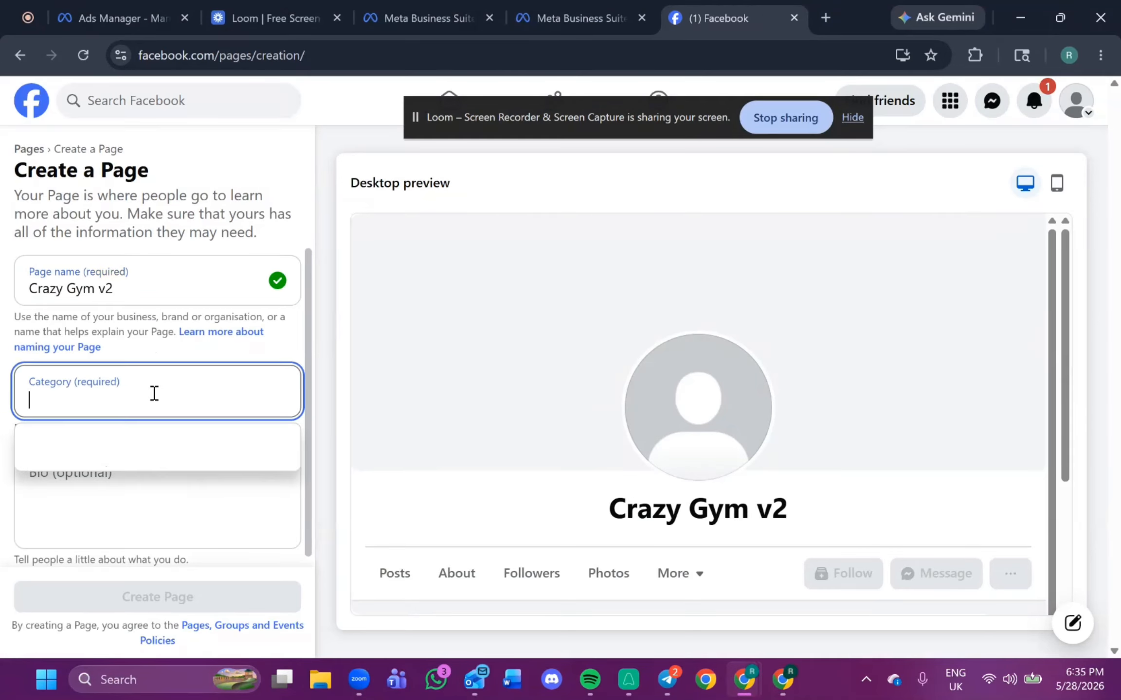
pyautogui.write('fitness')
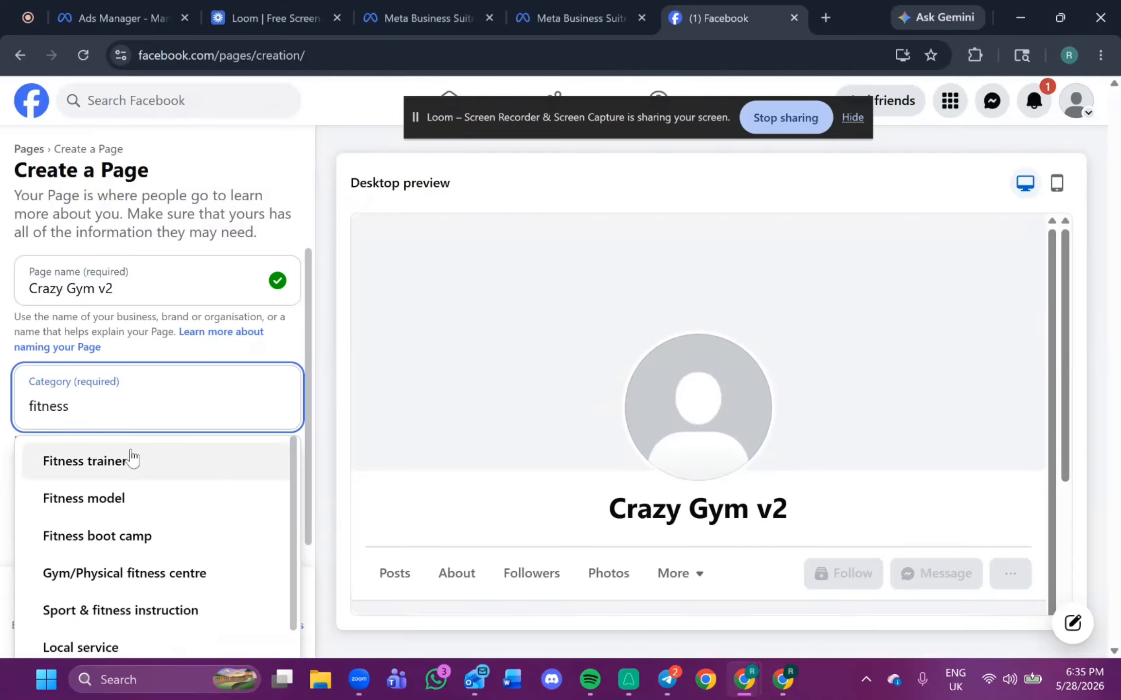
pyautogui.click(132, 460)
pyautogui.click(125, 488)
pyautogui.click(141, 595)
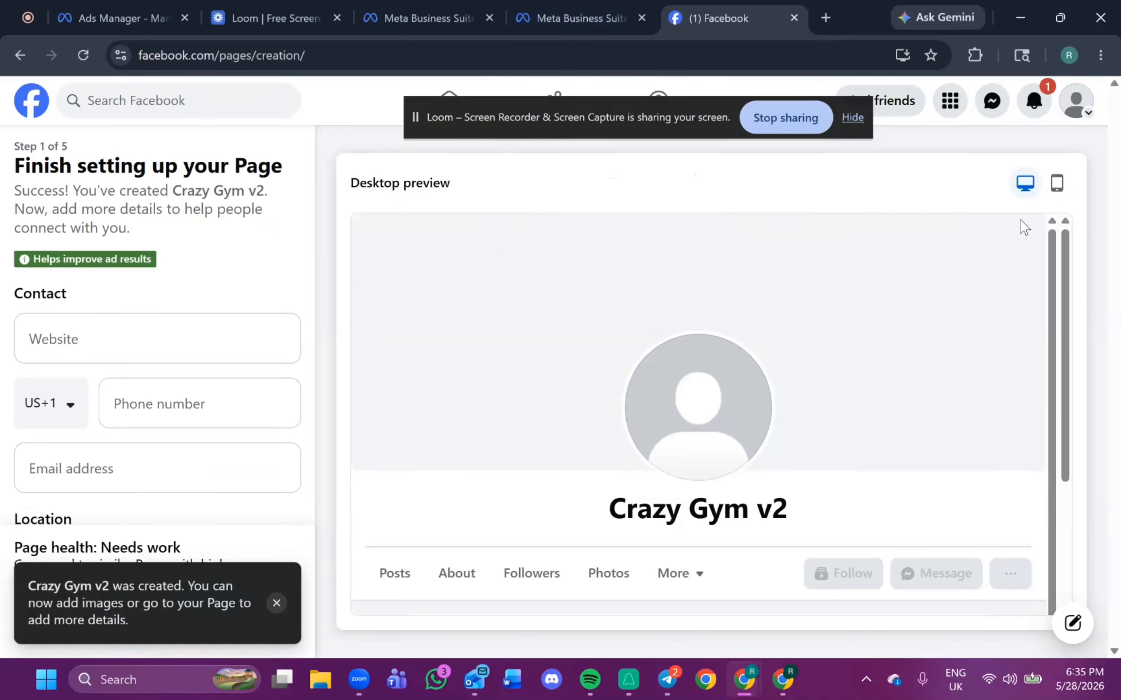
# Open the add-existing-Facebook-Page dialog in the business settings tab and return to the Facebook tab.
pyautogui.click(572, 18)
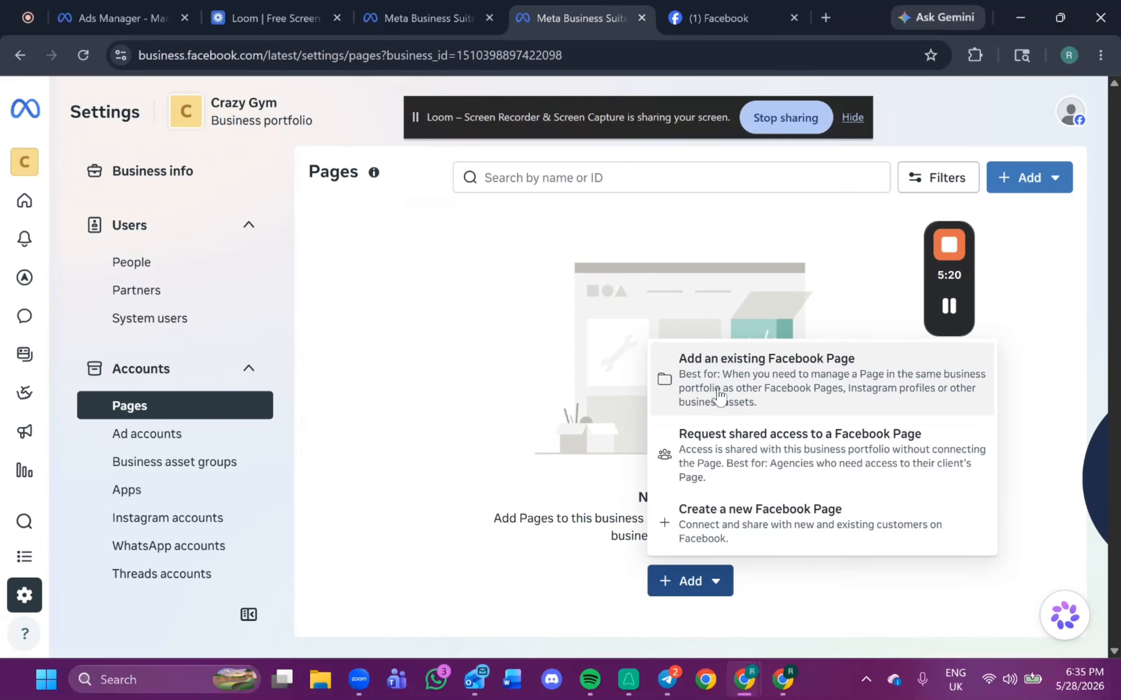
pyautogui.click(719, 370)
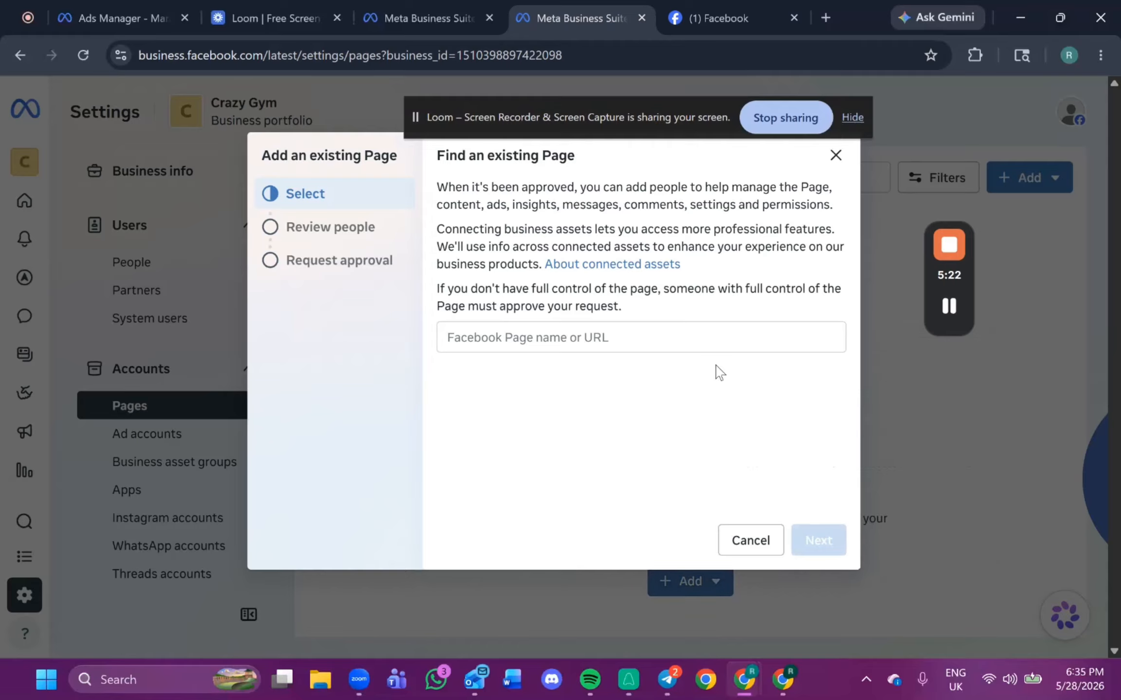
pyautogui.hotkey('ctrl', 'Tab')
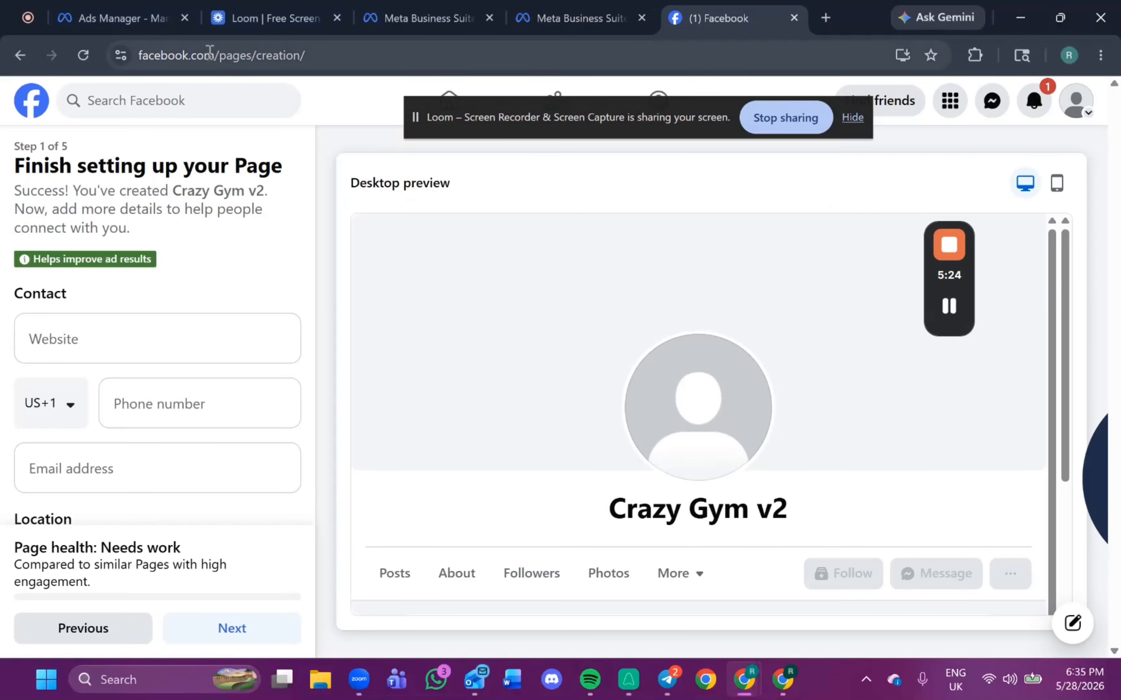
pyautogui.click(1076, 100)
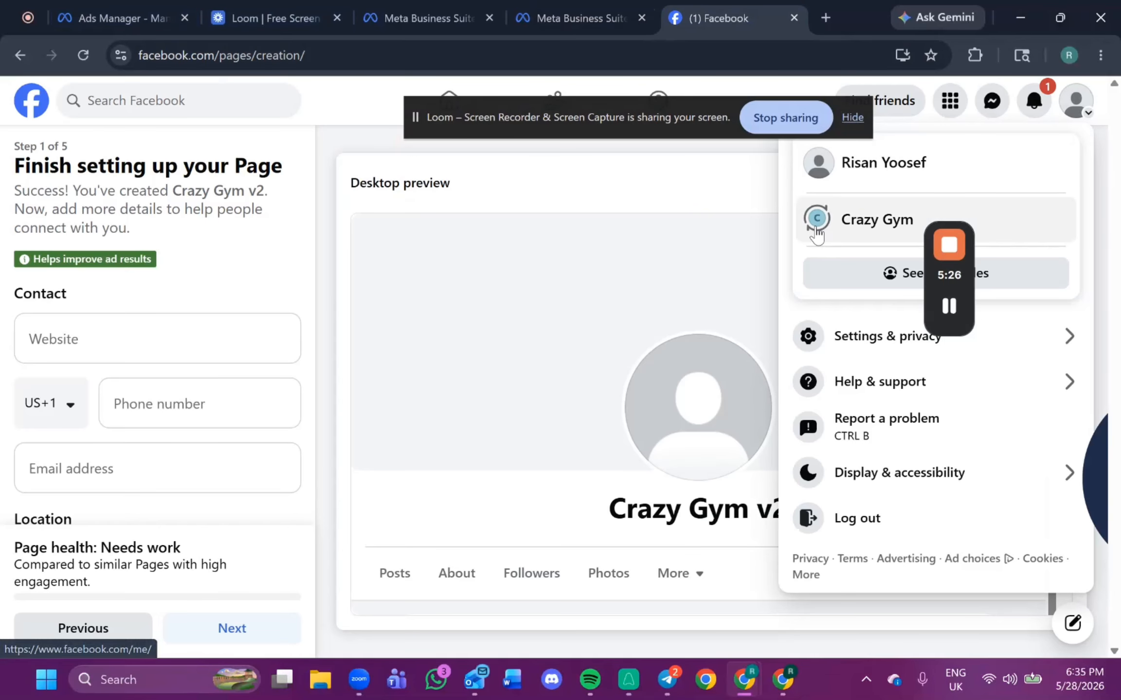
pyautogui.click(831, 228)
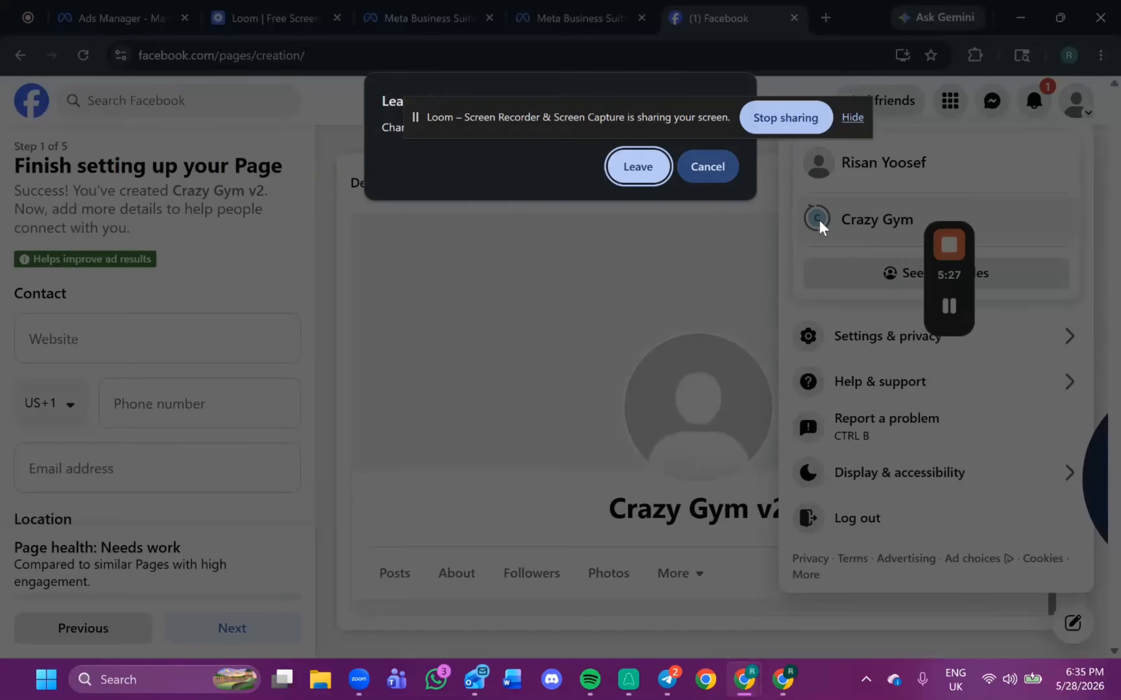
pyautogui.click(631, 163)
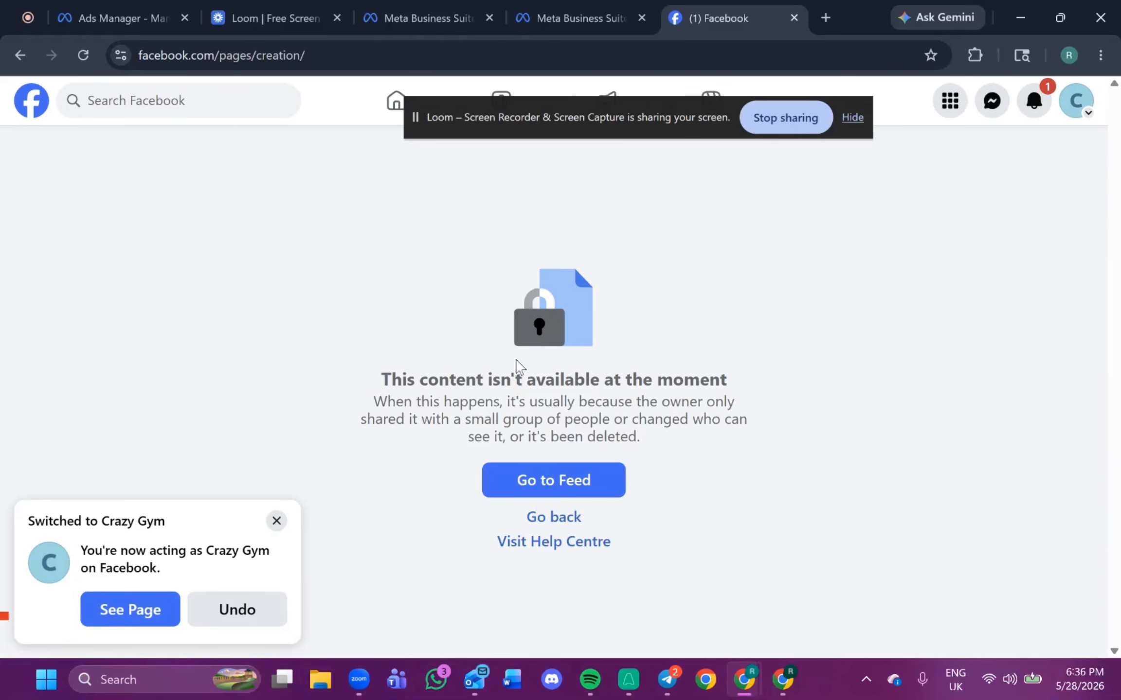
# Switch the Facebook profile to the Crazy Gym v2 Page, open the Page and start using it.
pyautogui.click(1073, 103)
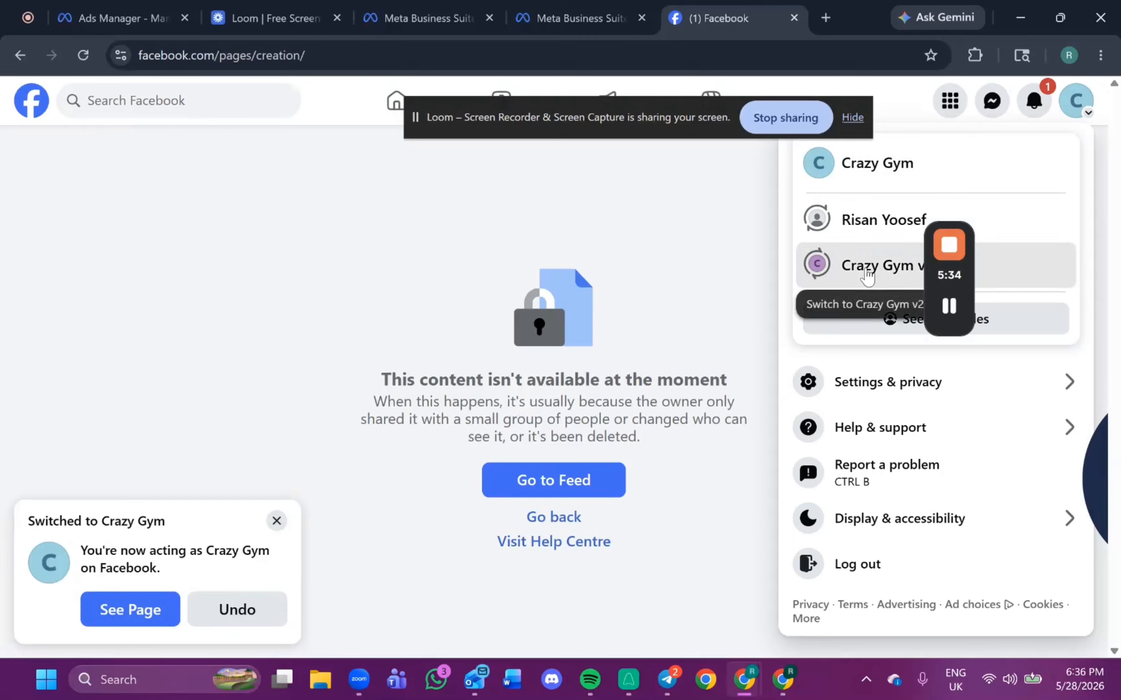
pyautogui.click(822, 263)
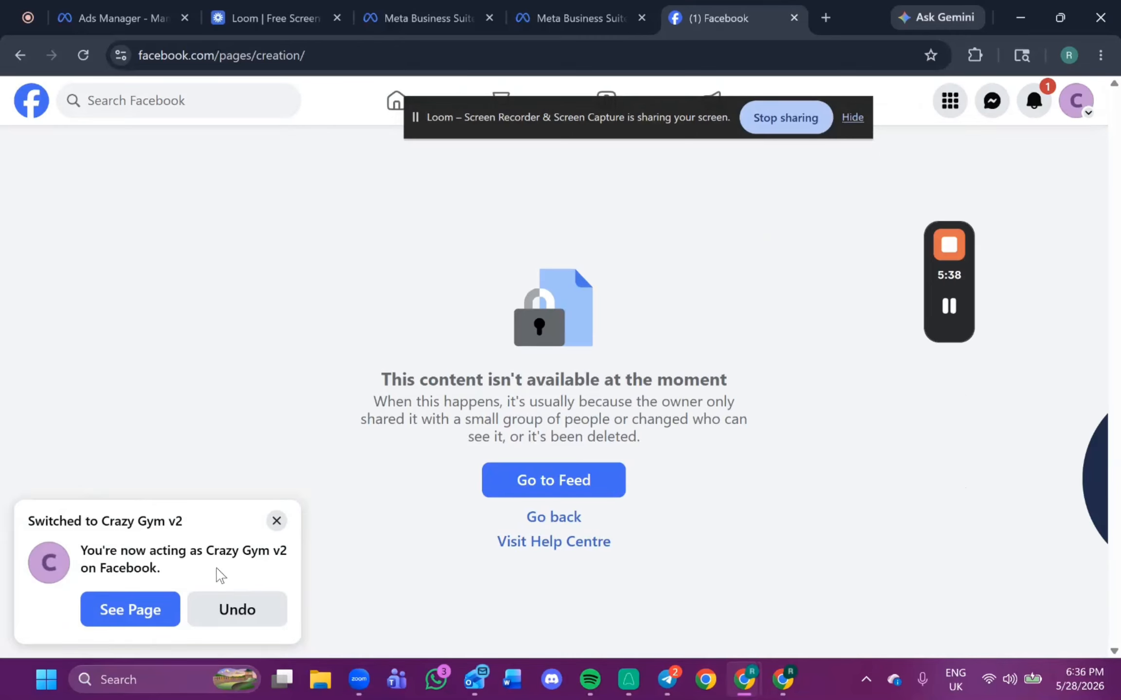
pyautogui.click(155, 611)
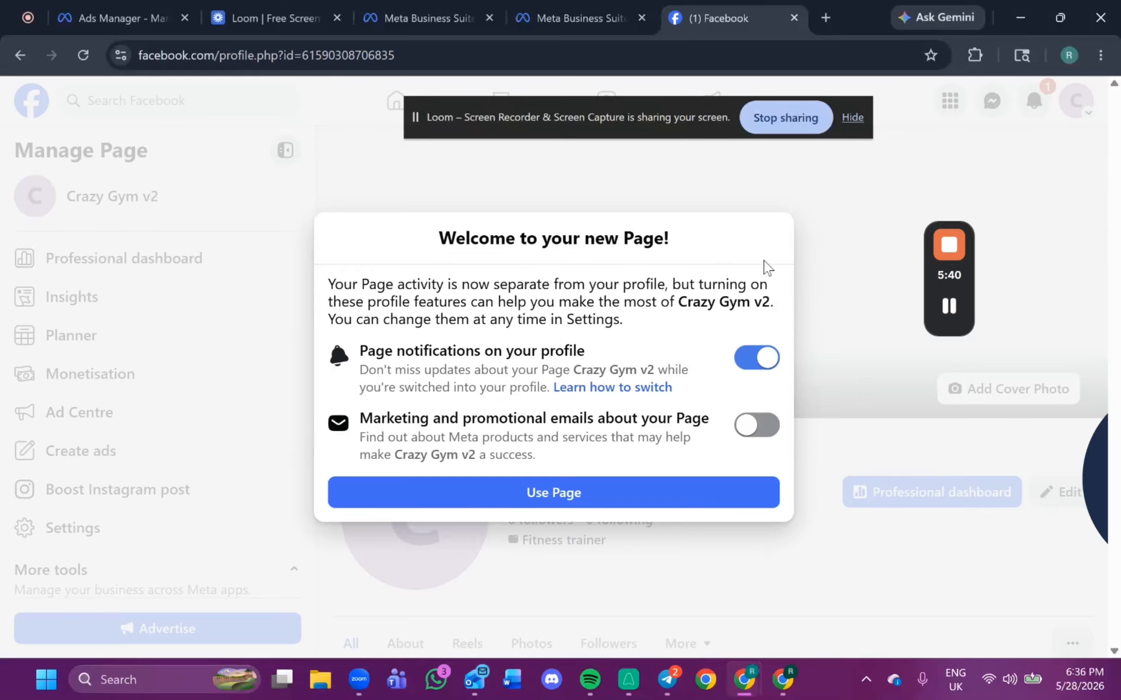
pyautogui.click(615, 500)
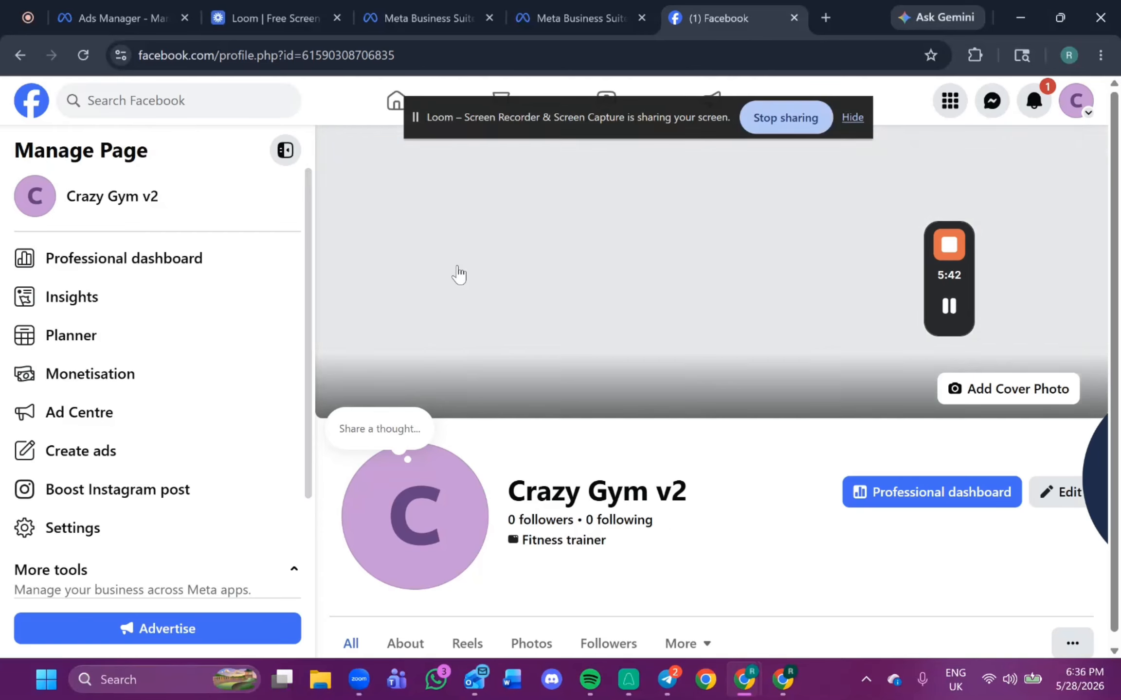
# Copy the Crazy Gym v2 Page's web address.
pyautogui.click(203, 59)
pyautogui.rightClick(247, 53)
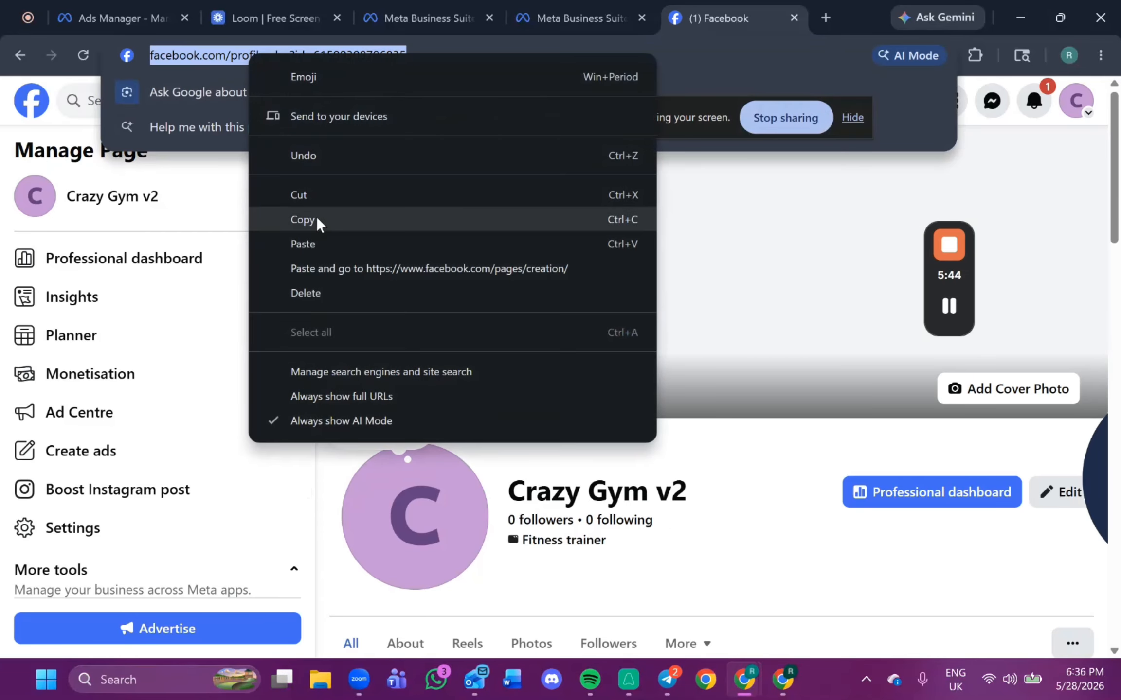
pyautogui.click(316, 217)
# Paste the copied Page address into the find-an-existing-Page search and select Crazy Gym v2 to continue.
pyautogui.click(558, 15)
pyautogui.rightClick(574, 336)
pyautogui.click(600, 457)
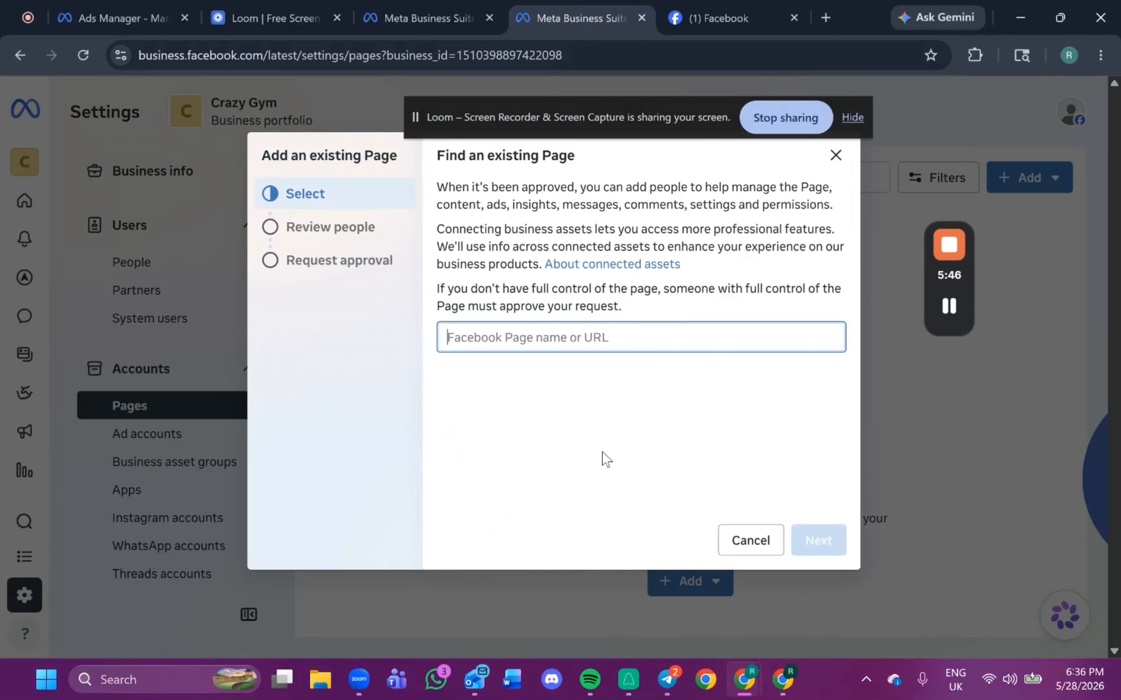
pyautogui.click(700, 402)
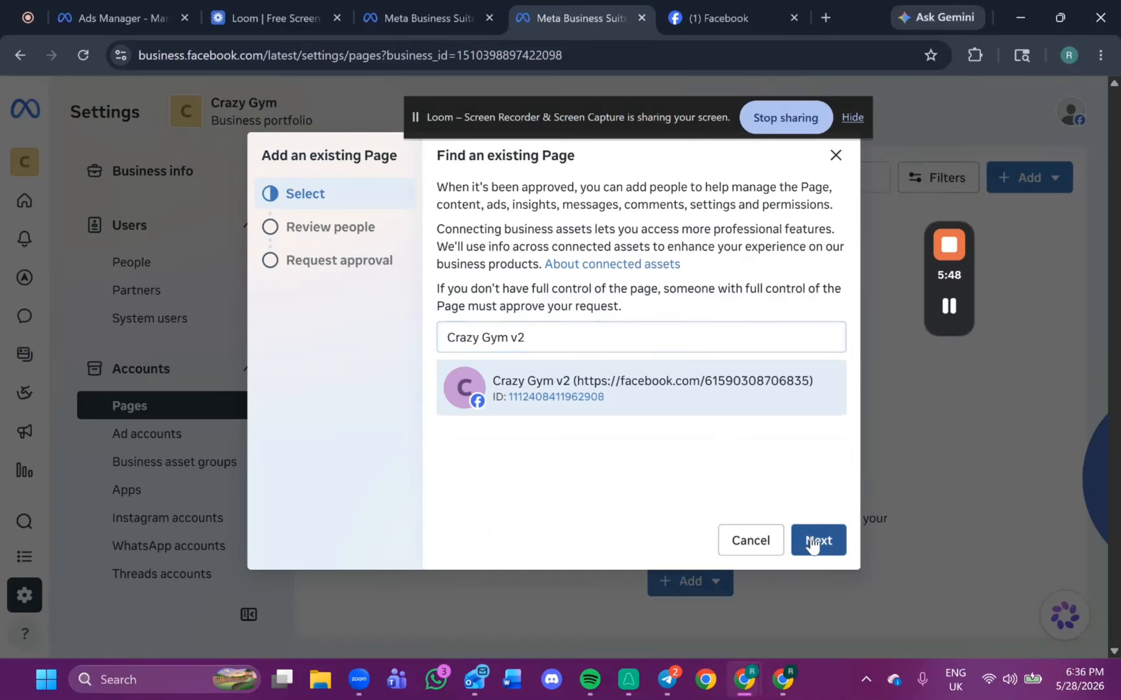
pyautogui.click(813, 540)
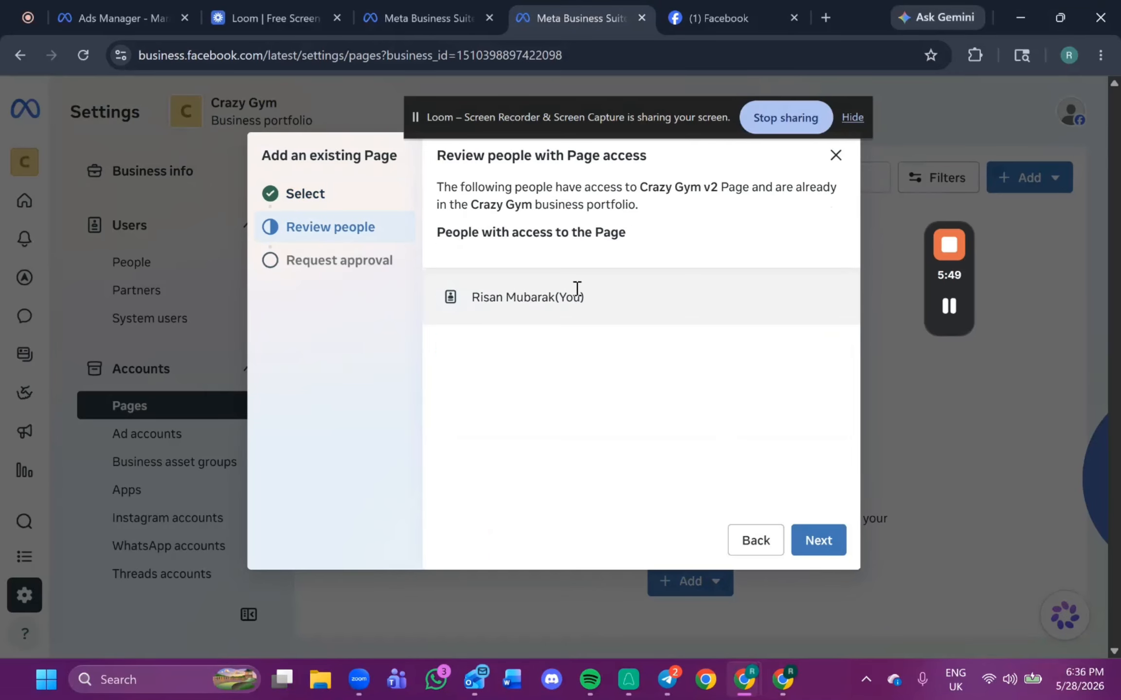
# Continue past the people review, agree to the Meta Commercial Terms and submit the request to add the Page.
pyautogui.click(832, 540)
pyautogui.click(448, 477)
pyautogui.click(791, 537)
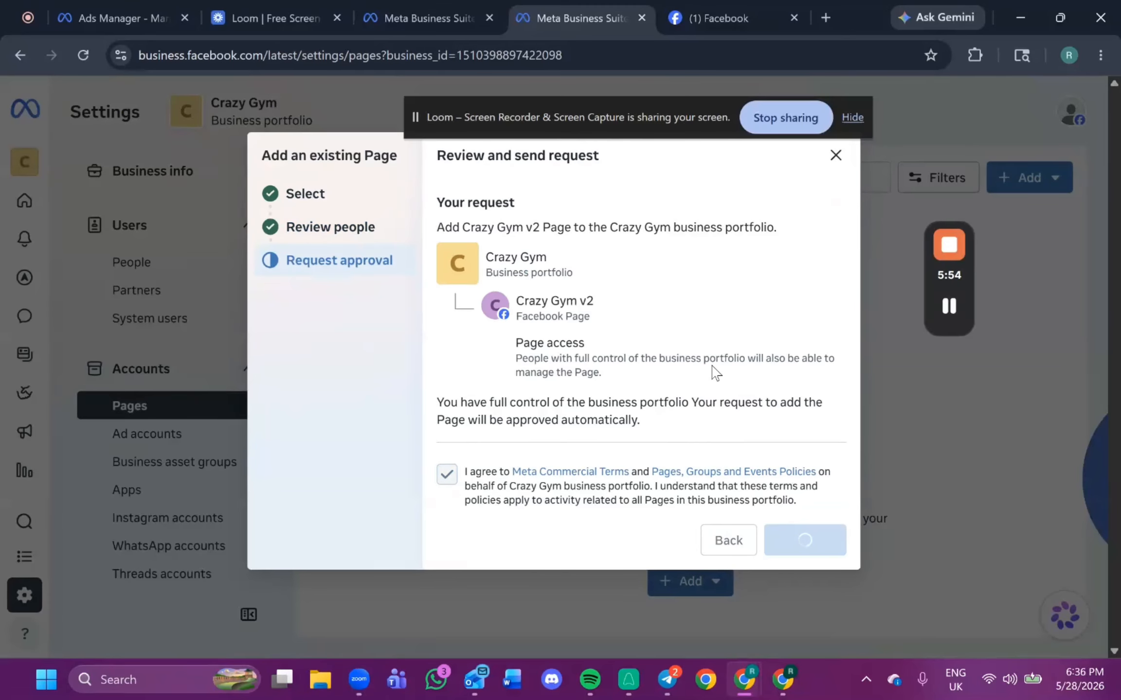
pyautogui.click(817, 542)
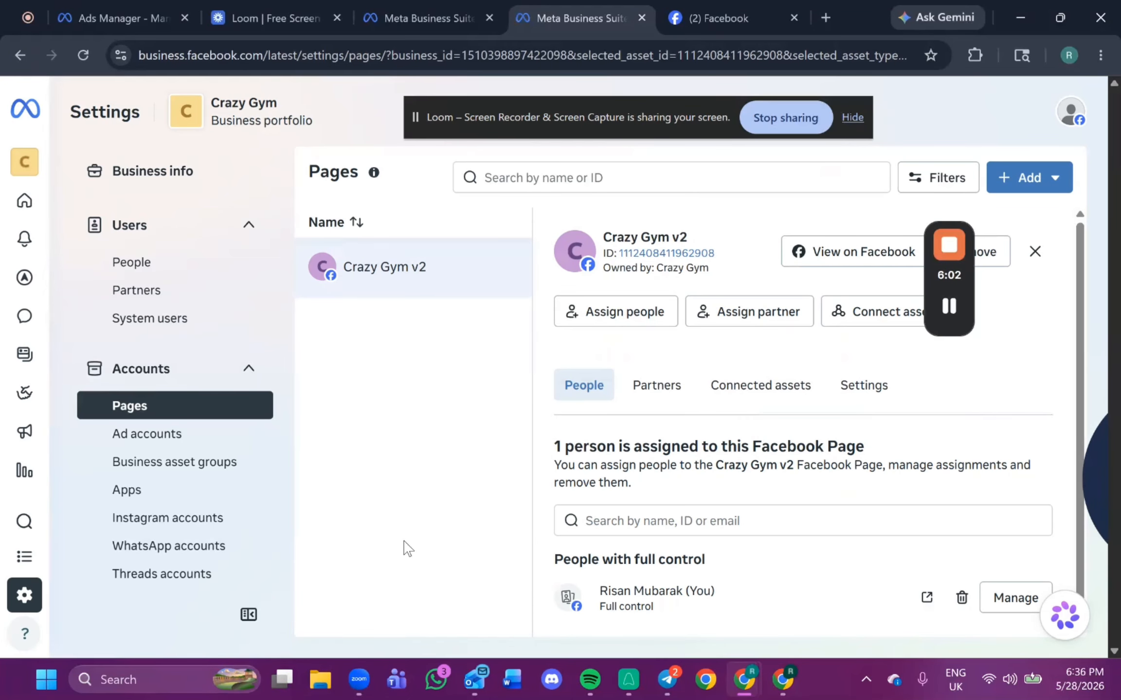
# Open the Instagram accounts section and start claiming an Instagram account for the business portfolio.
pyautogui.click(221, 533)
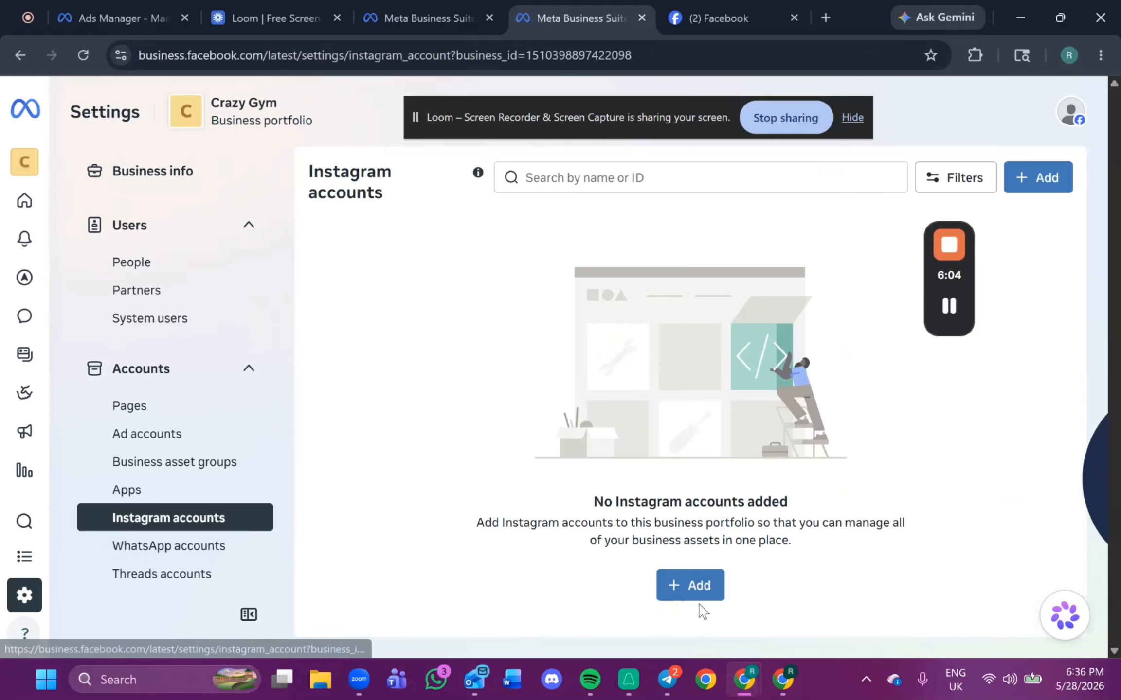
pyautogui.click(699, 586)
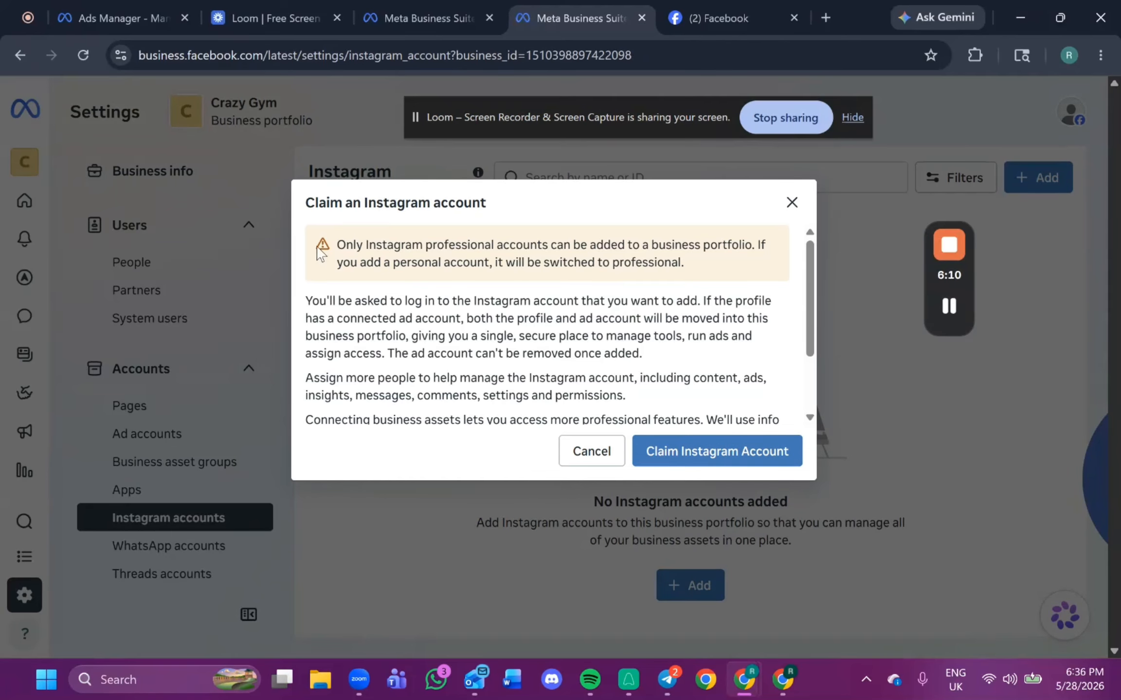
pyautogui.moveTo(321, 253); pyautogui.dragTo(668, 257)
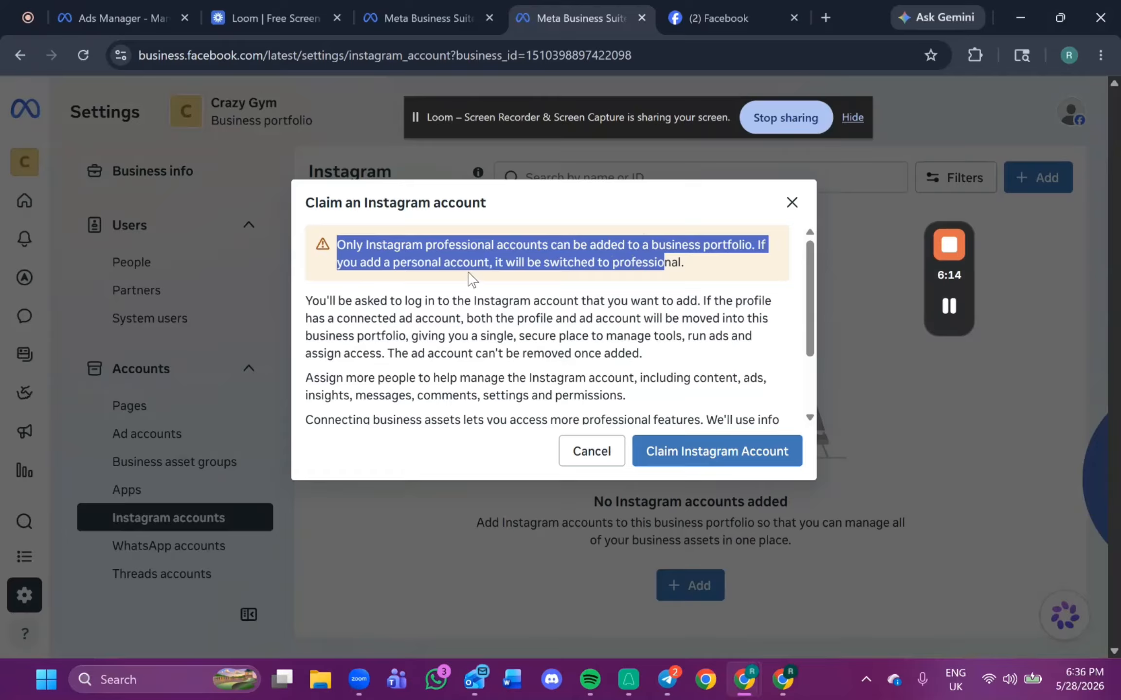
pyautogui.click(677, 453)
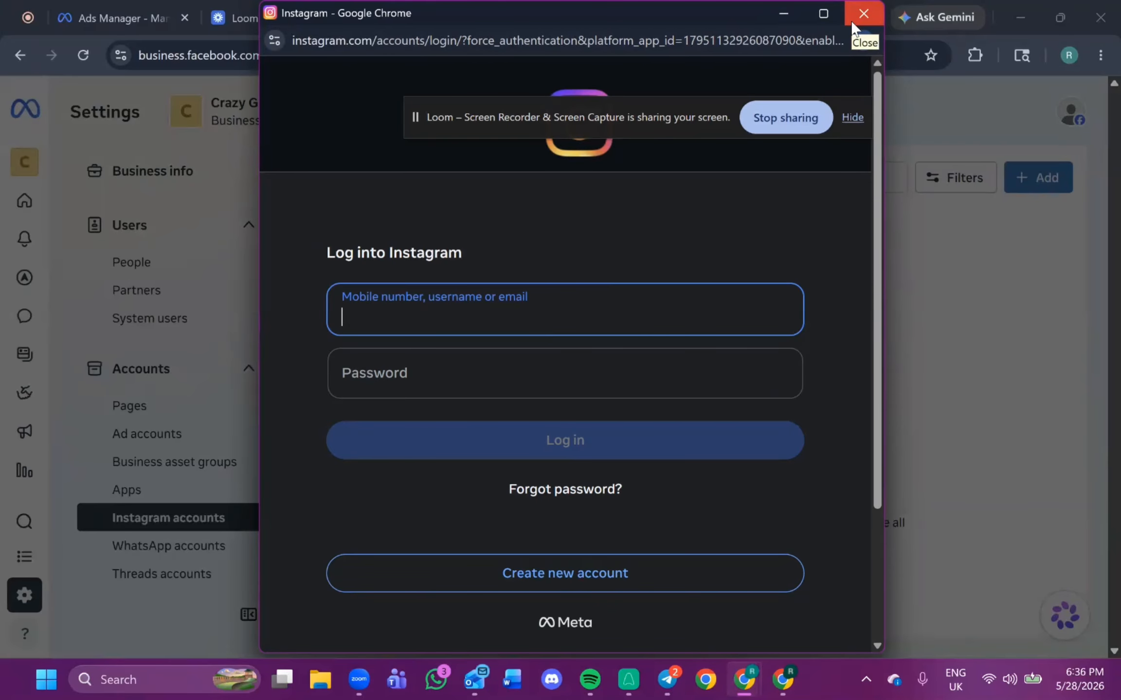
# Choose to create a new Instagram account and enter the sign-up e-mail address.
pyautogui.click(579, 582)
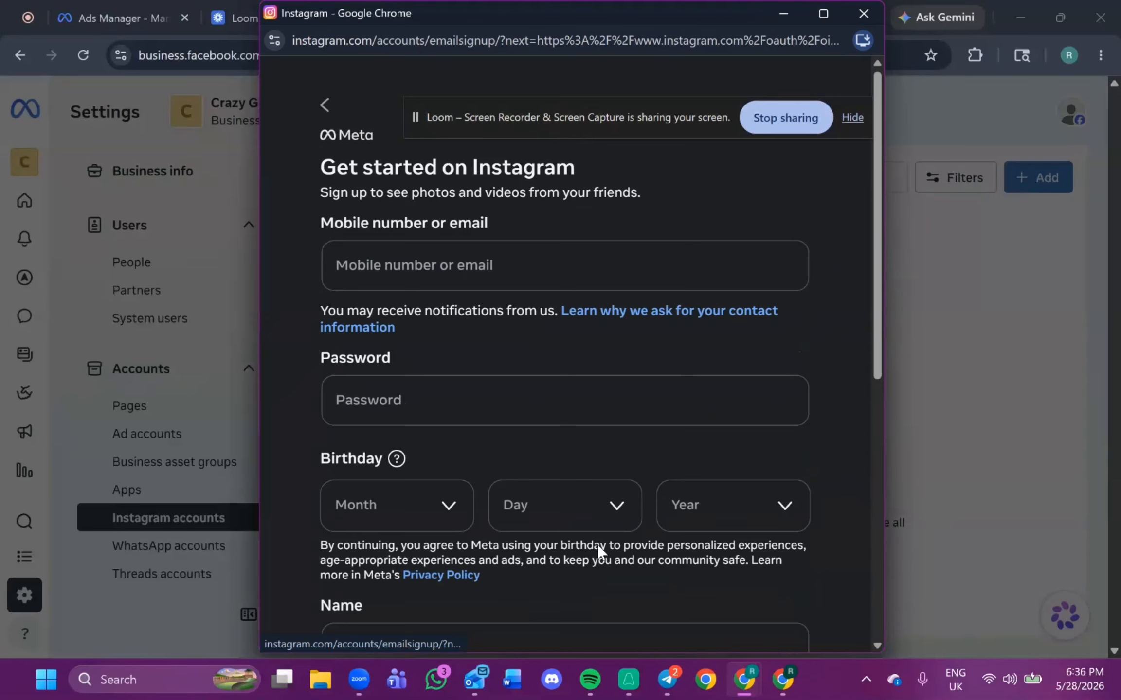
pyautogui.click(448, 268)
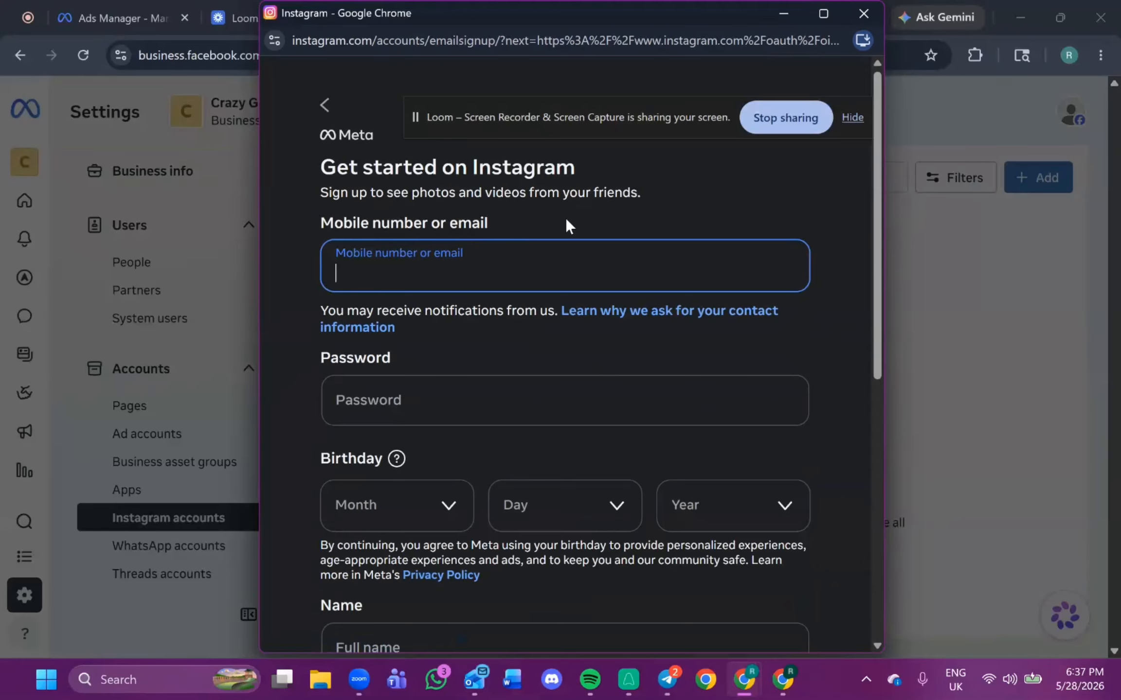
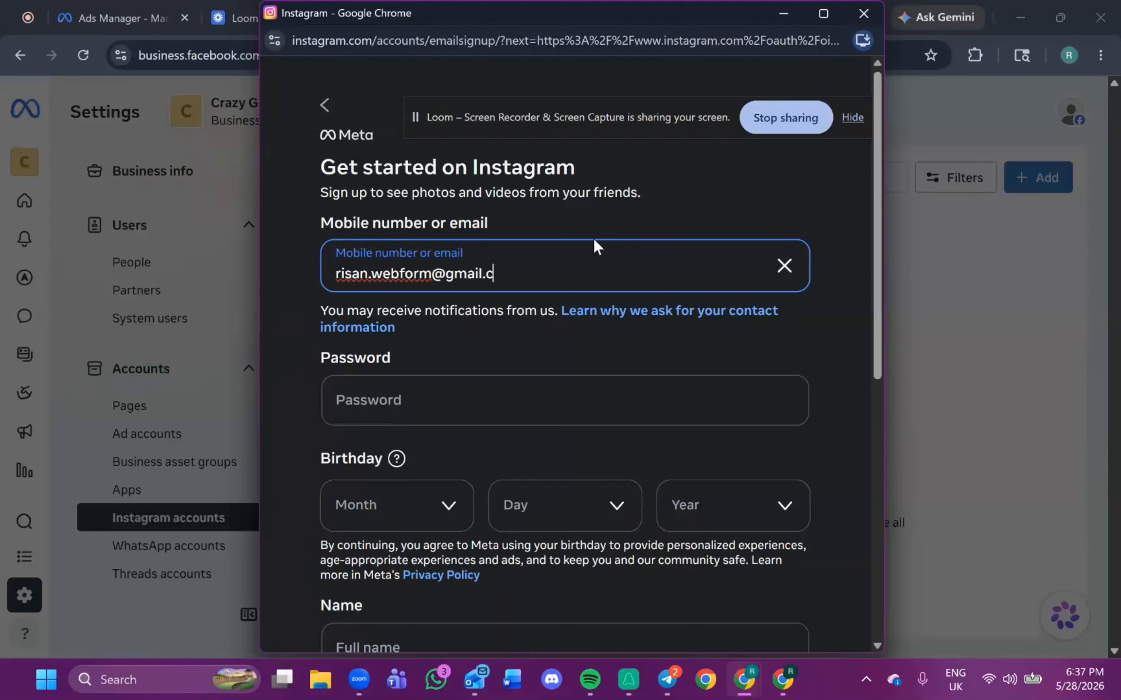
# Set the new account's password using the suggested strong password.
pyautogui.press('Tab')
pyautogui.press('Tab')
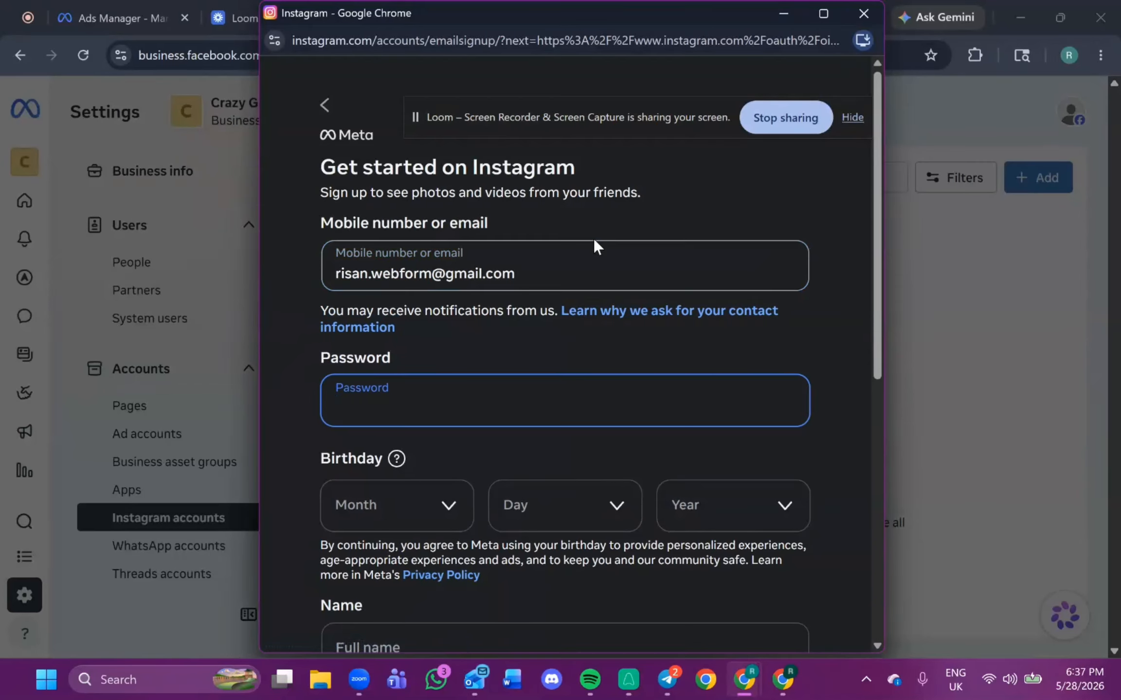
pyautogui.write('••••')
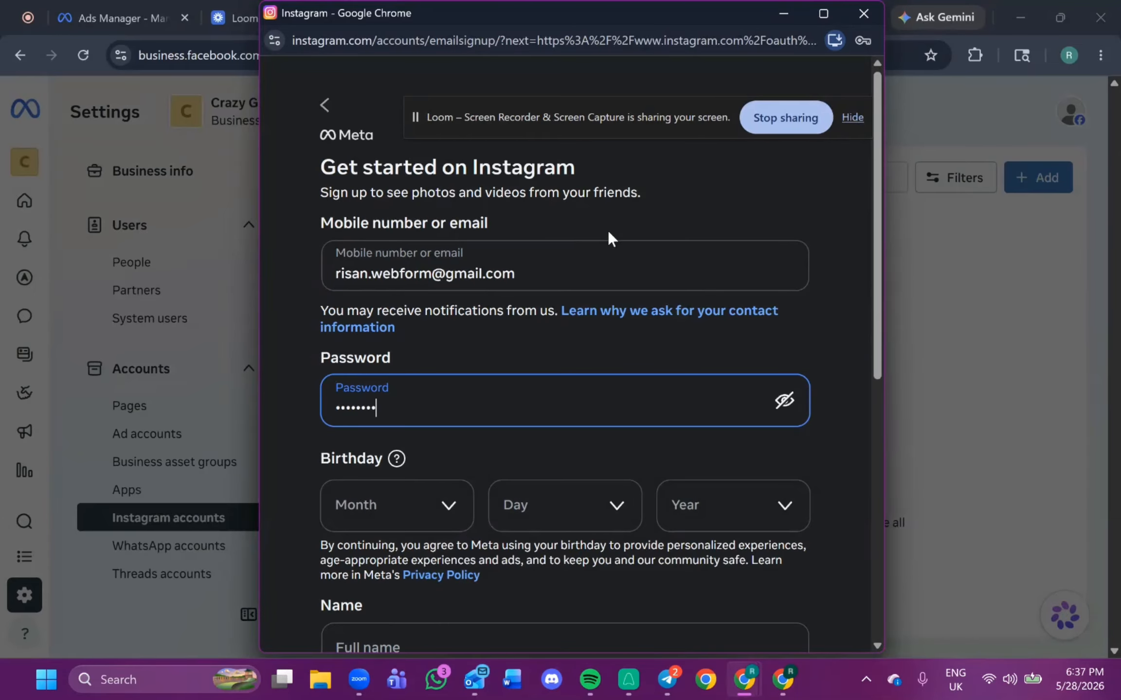
pyautogui.press('BackSpace')
pyautogui.press('BackSpace')
pyautogui.press('BackSpace')
pyautogui.press('BackSpace')
pyautogui.press('BackSpace')
pyautogui.press('BackSpace')
pyautogui.write('•')
pyautogui.press('BackSpace')
pyautogui.click(780, 551)
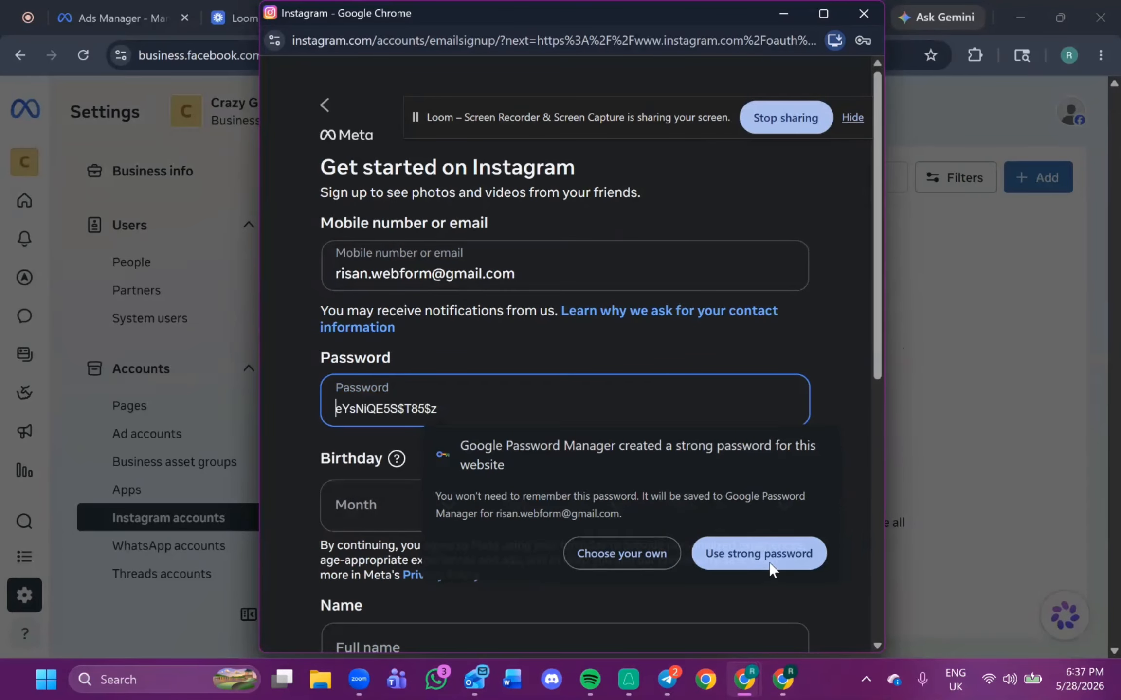
# Select the birthday month, day and year for the new Instagram account.
pyautogui.scroll(-3, 535, 413)
pyautogui.click(402, 336)
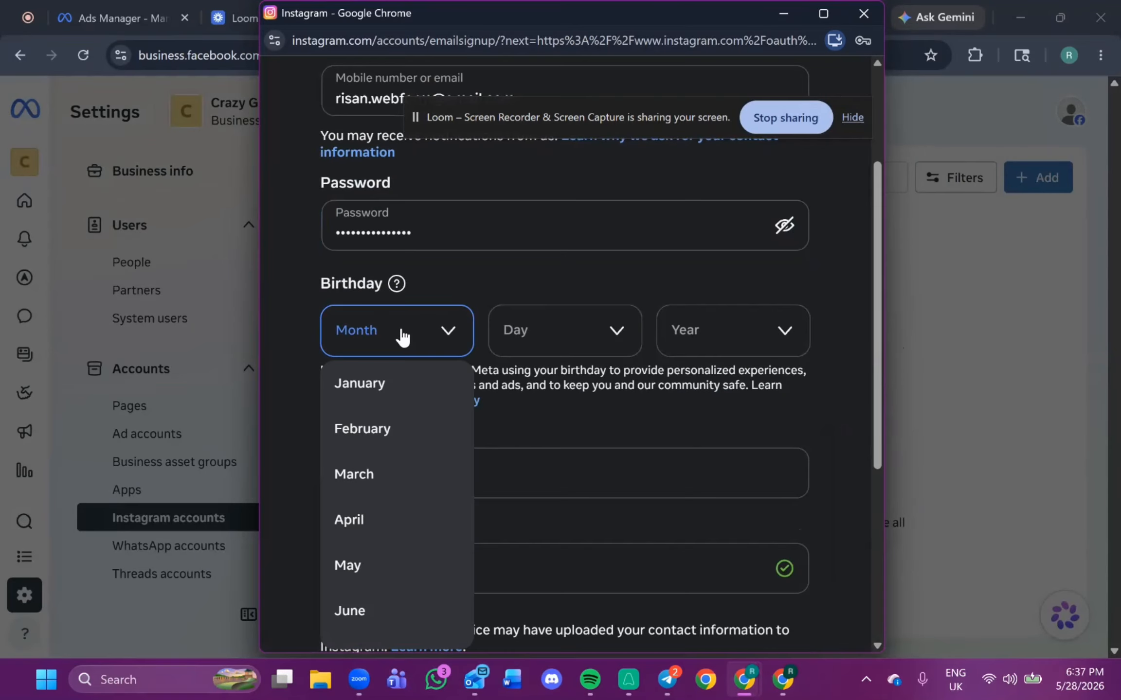
pyautogui.click(389, 384)
pyautogui.click(543, 333)
pyautogui.click(550, 470)
pyautogui.click(686, 340)
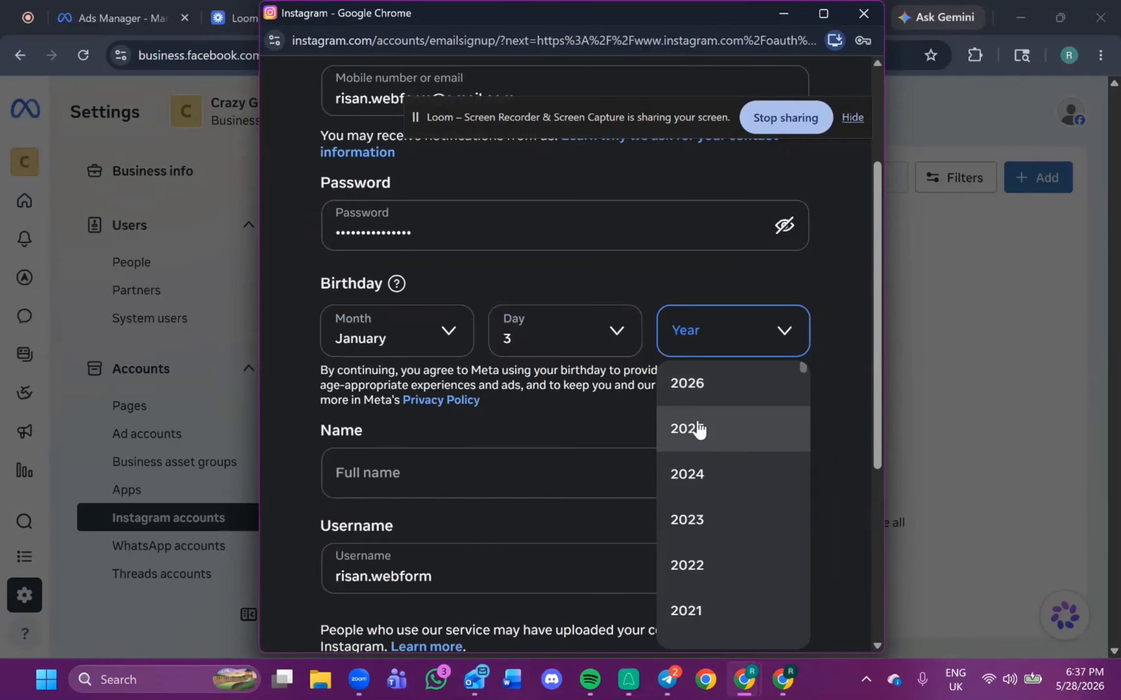
pyautogui.scroll(-10, 706, 560)
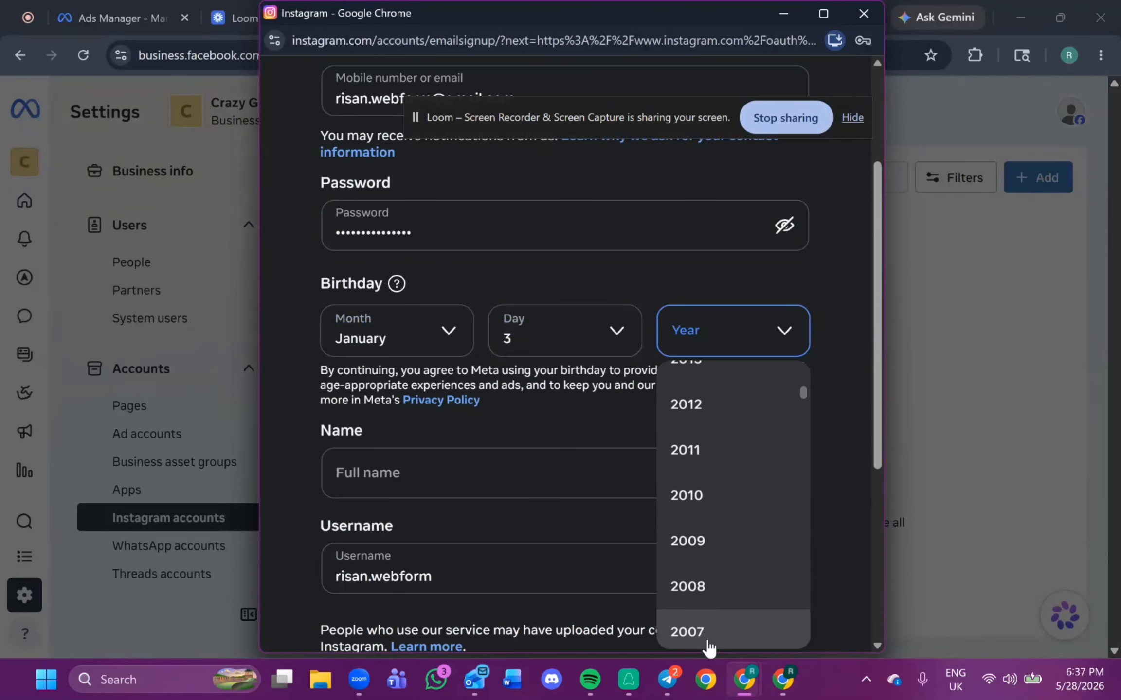
pyautogui.scroll(-10, 710, 638)
pyautogui.click(691, 603)
pyautogui.click(580, 492)
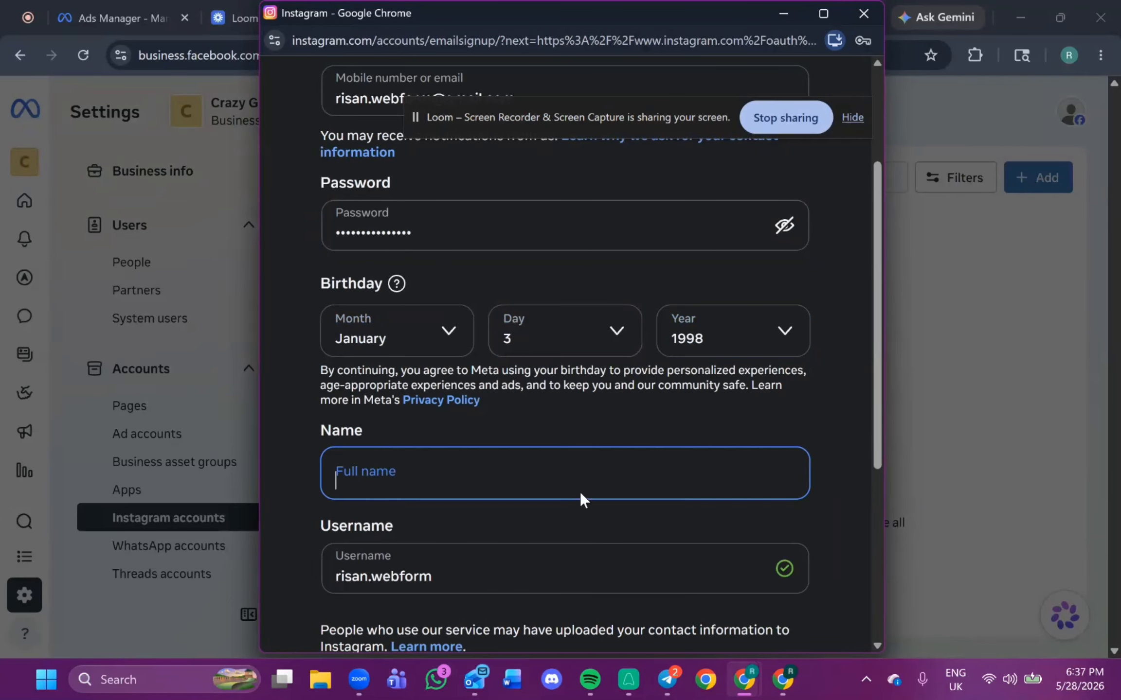
# Enter the account holder's full name and submit the sign-up form.
pyautogui.scroll(-3, 581, 486)
pyautogui.write('R')
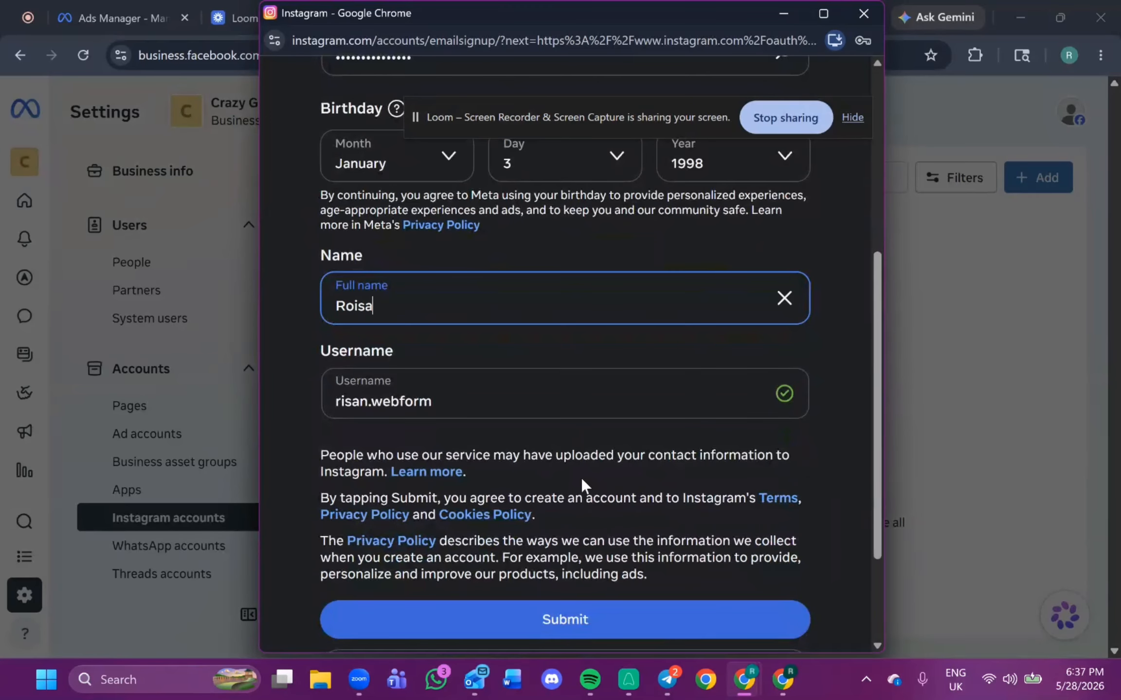
pyautogui.write('isan M')
pyautogui.press('BackSpace')
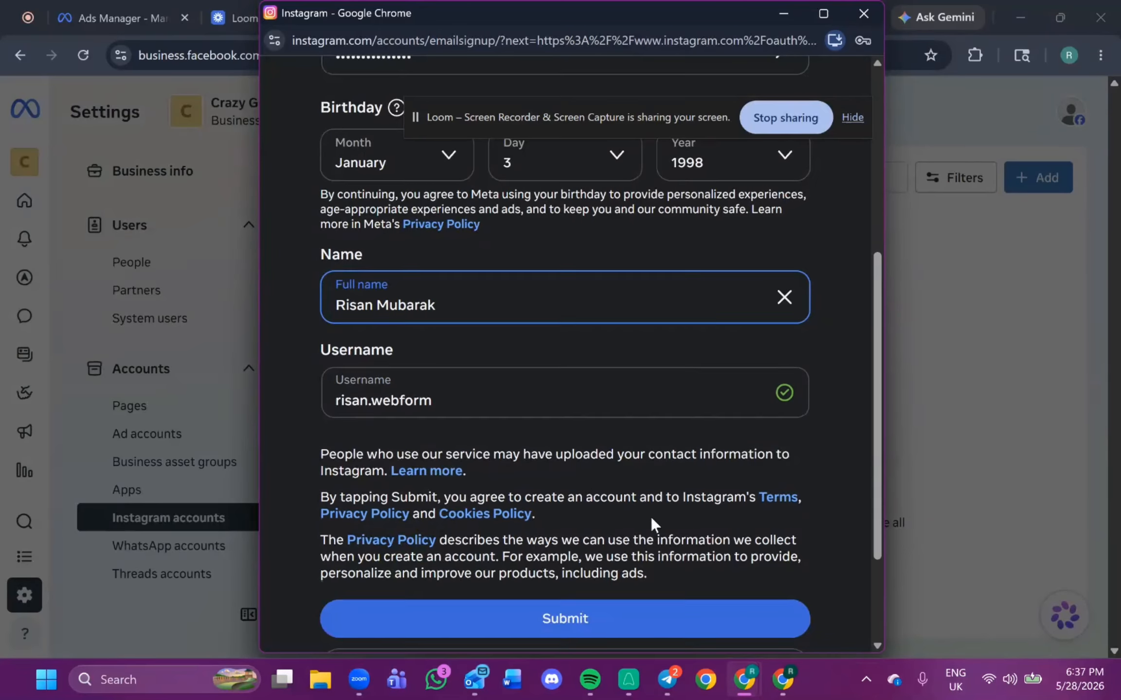
pyautogui.scroll(-3, 633, 501)
pyautogui.click(625, 475)
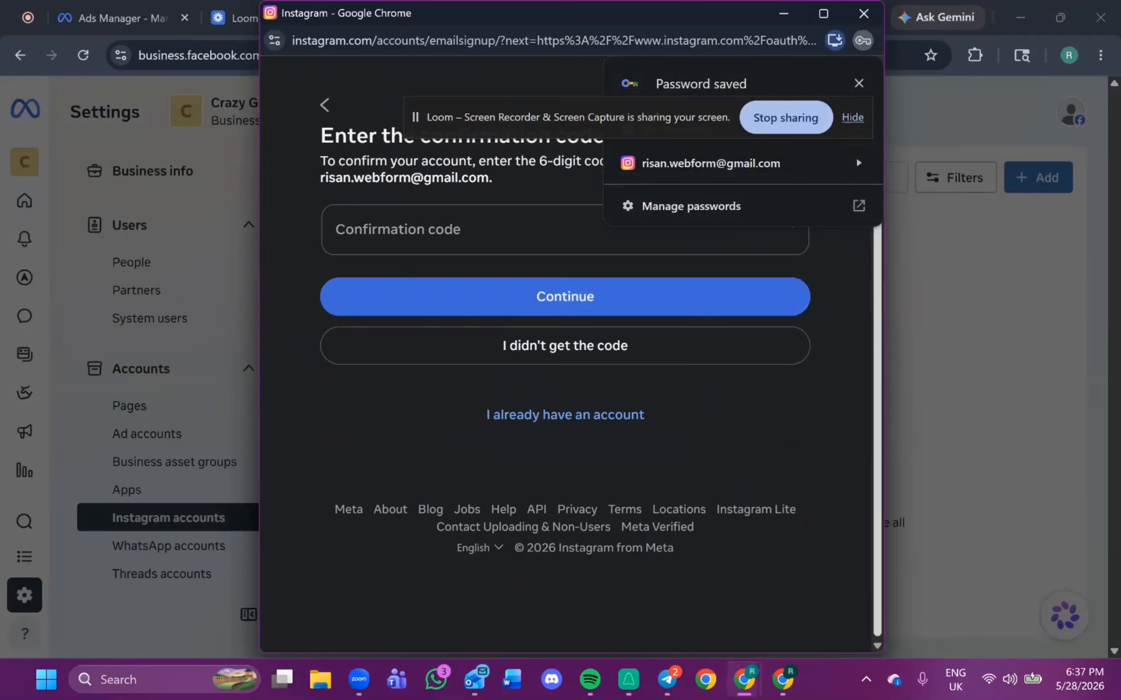
# Enter the 6-digit confirmation code sent by e-mail and continue.
pyautogui.moveTo(604, 10); pyautogui.dragTo(519, 73)
pyautogui.click(825, 19)
pyautogui.moveTo(764, 17); pyautogui.dragTo(1120, 29)
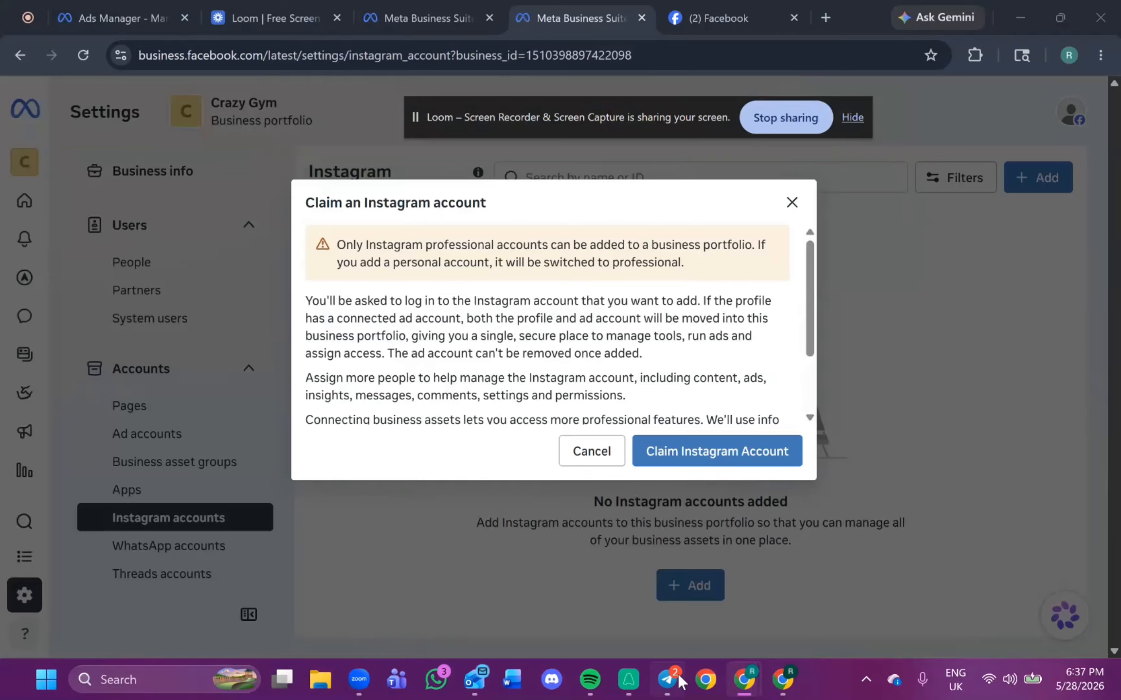
pyautogui.moveTo(744, 680)
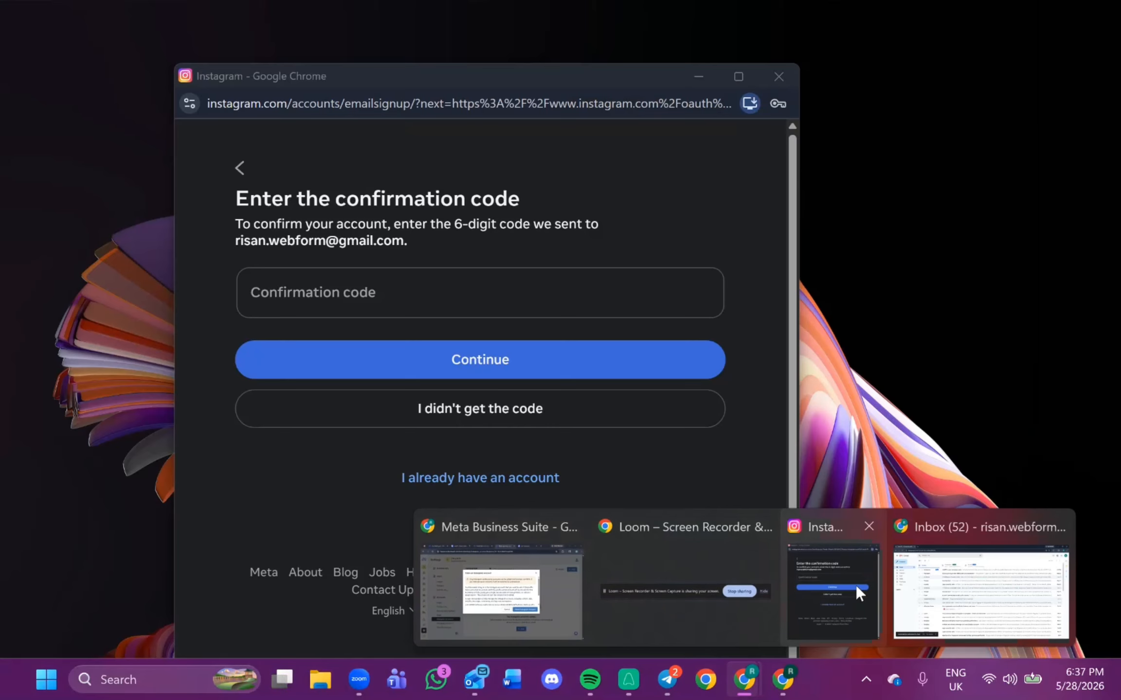
pyautogui.click(856, 585)
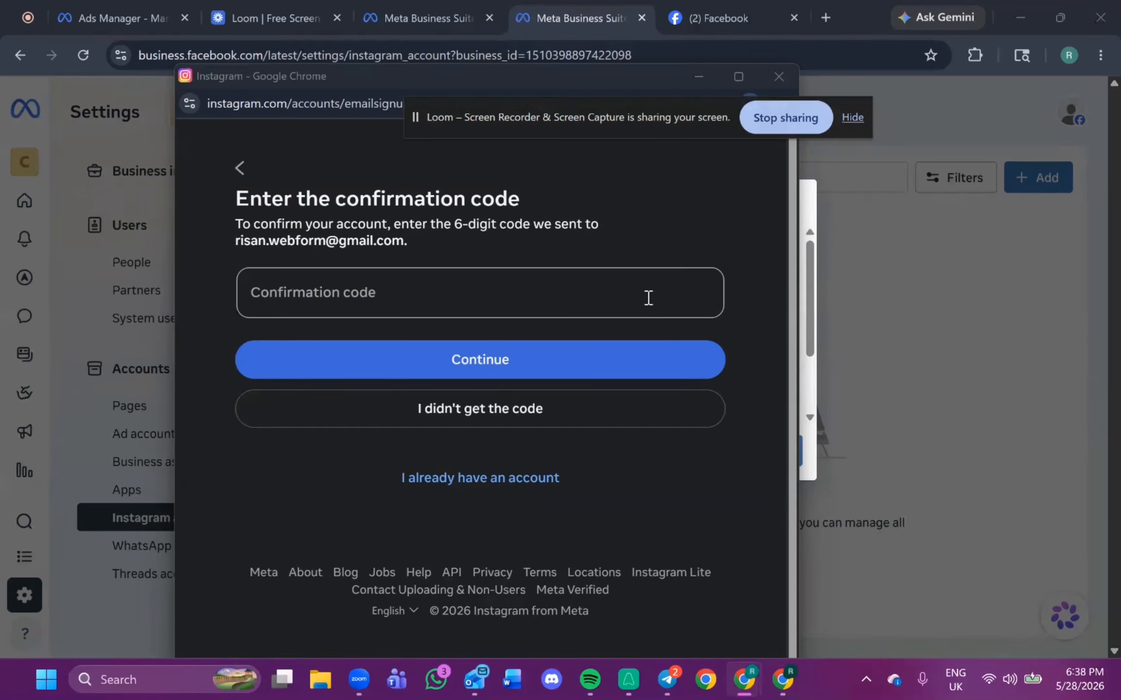
pyautogui.click(601, 290)
pyautogui.hotkey('ctrl', 'v')
pyautogui.click(538, 351)
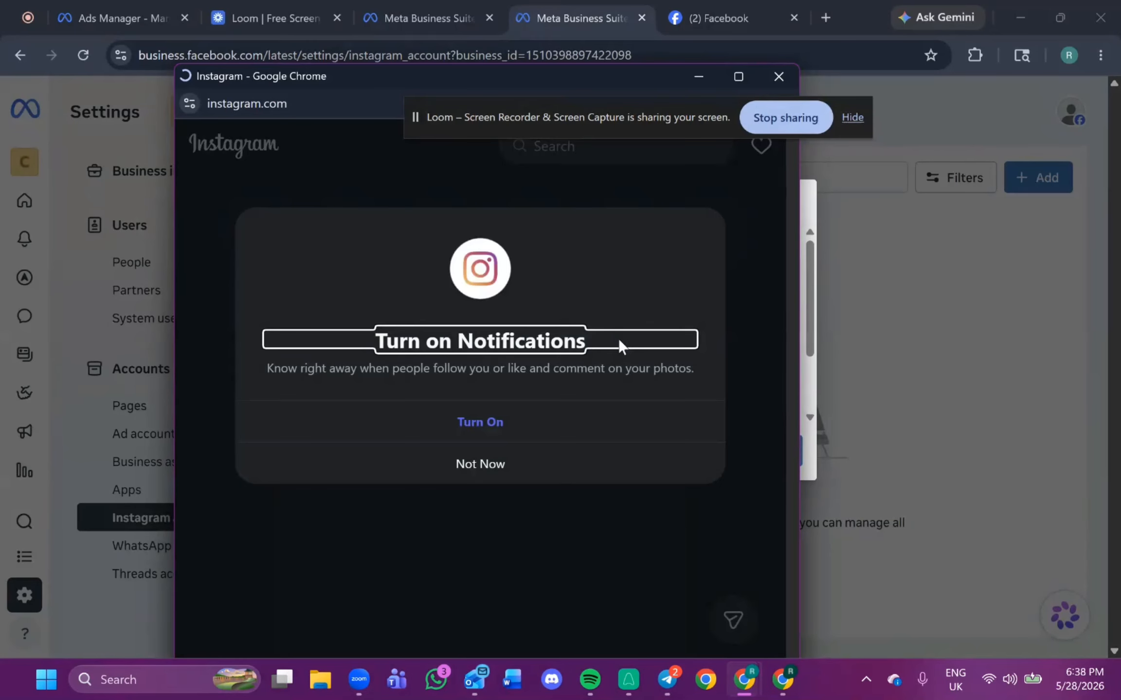
# Skip notifications, close the Instagram window, dismiss the claim dialog and reload the Instagram accounts page.
pyautogui.click(504, 463)
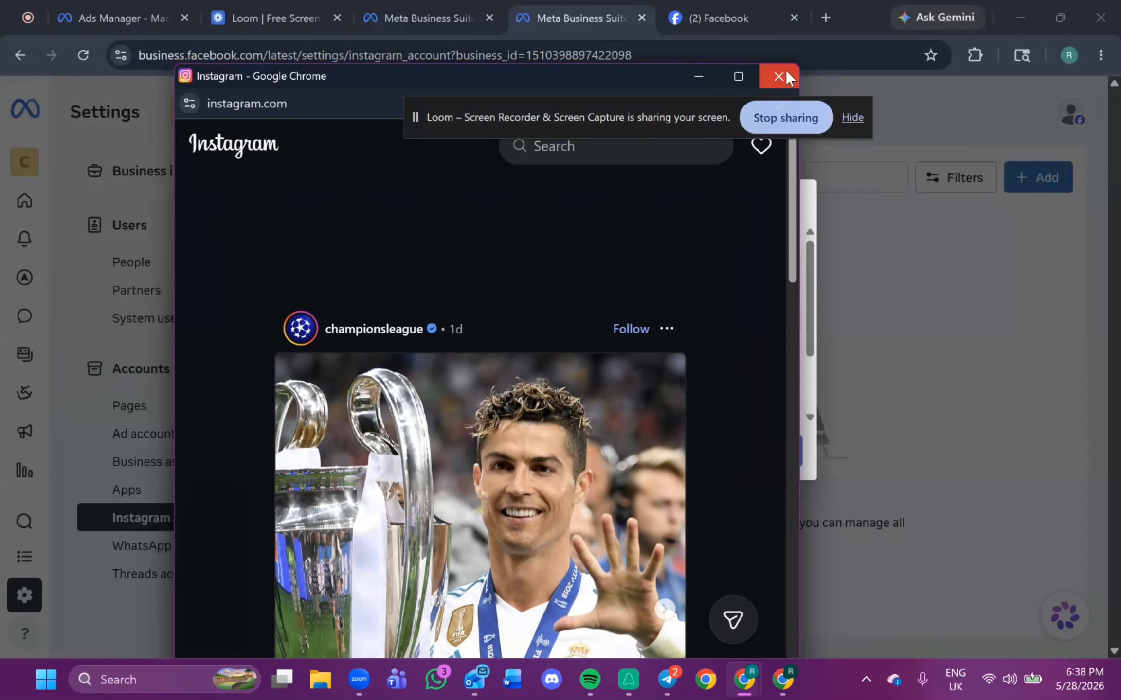
pyautogui.click(779, 77)
pyautogui.click(591, 453)
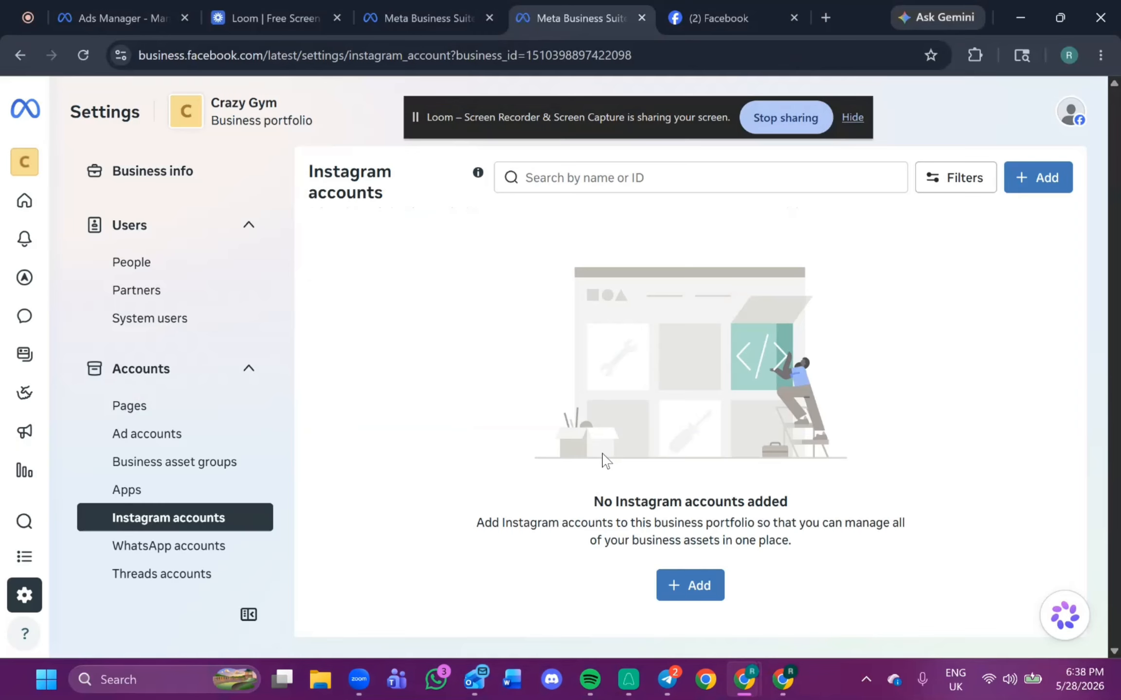
pyautogui.click(83, 55)
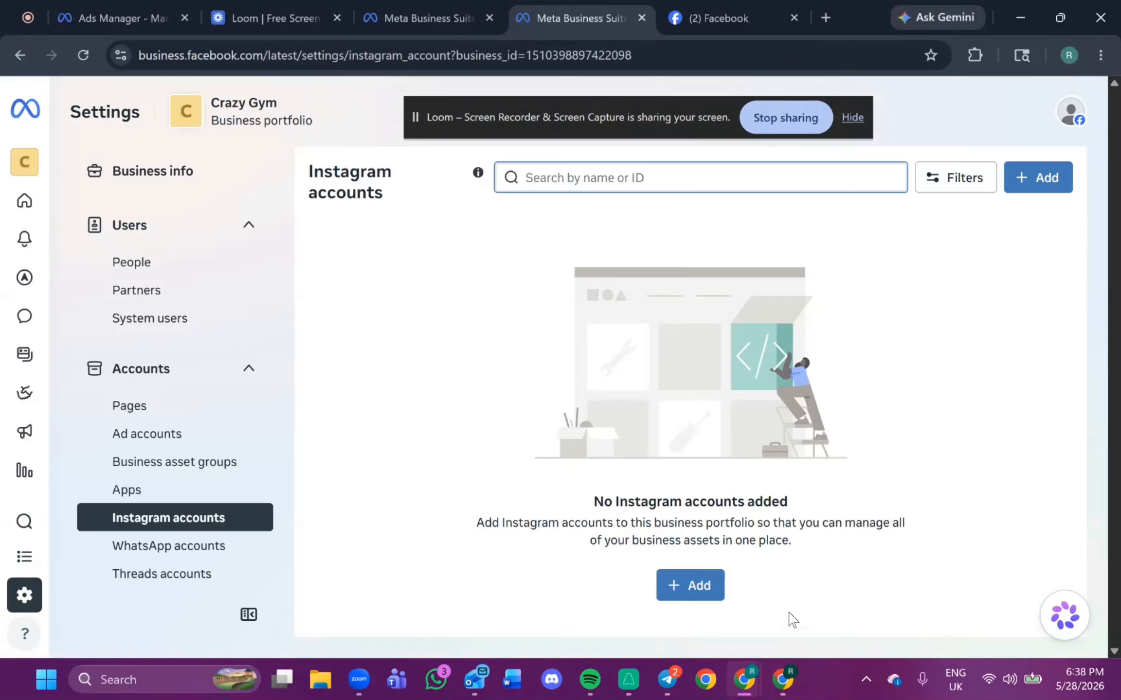
# Claim an Instagram account again and log in as the newly created account.
pyautogui.click(689, 588)
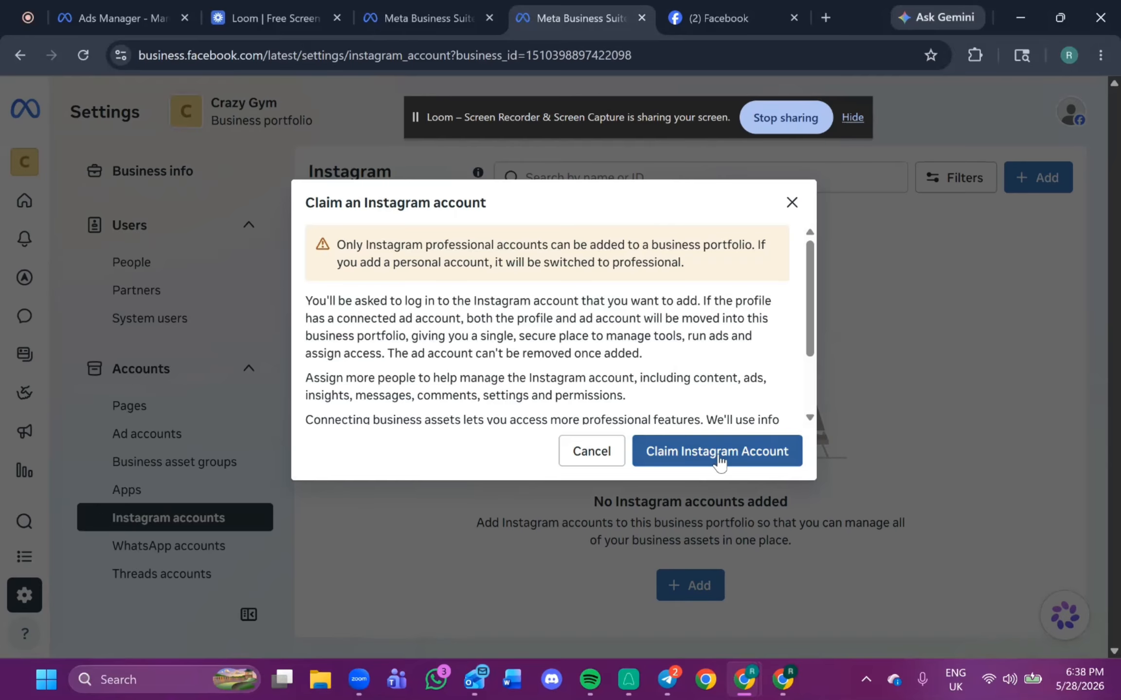
pyautogui.click(718, 452)
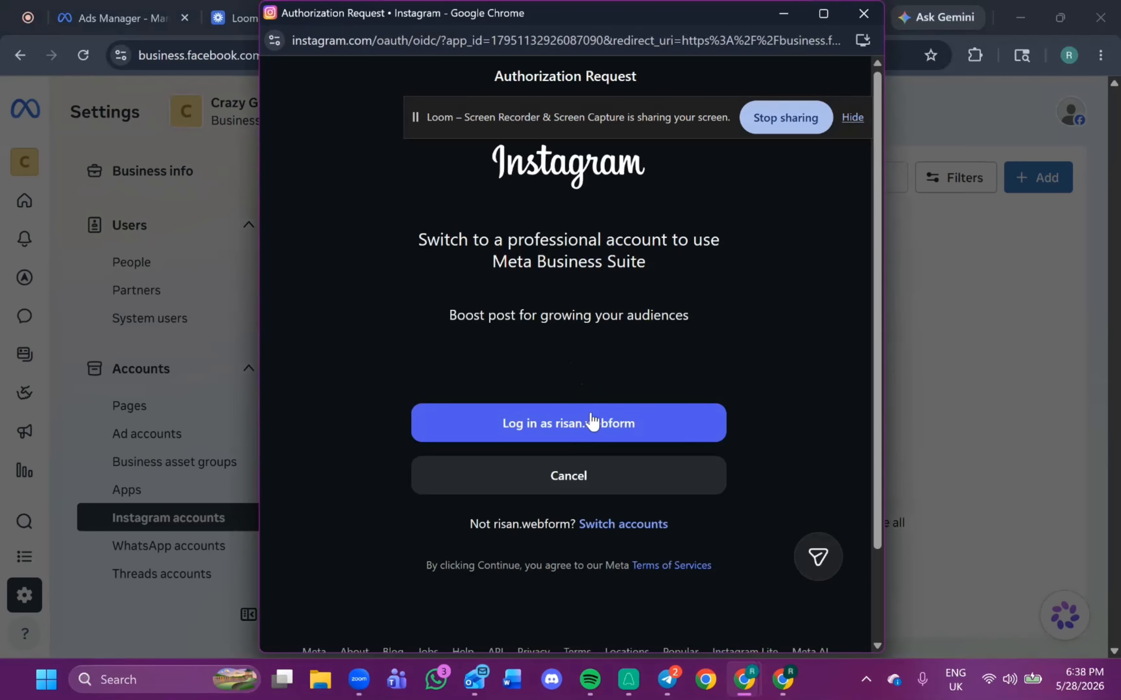
pyautogui.click(592, 422)
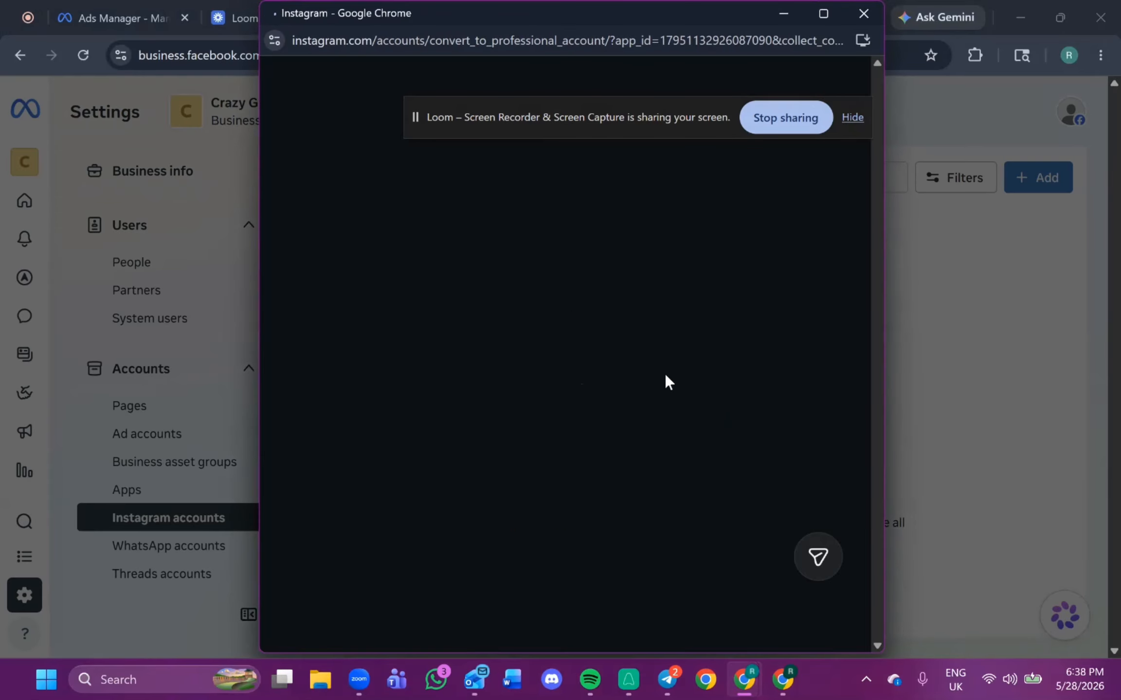
# Switch the Instagram account to a professional Business account with the Personal blog category and confirm the switch.
pyautogui.scroll(-1, 688, 418)
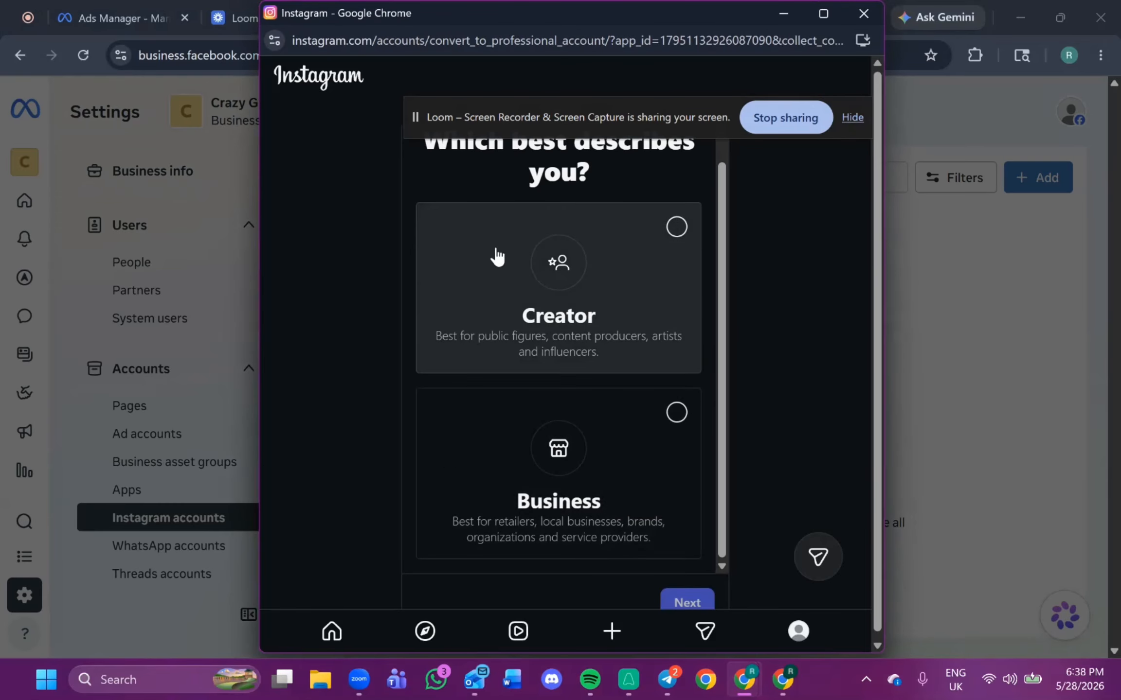
pyautogui.click(649, 459)
pyautogui.click(687, 601)
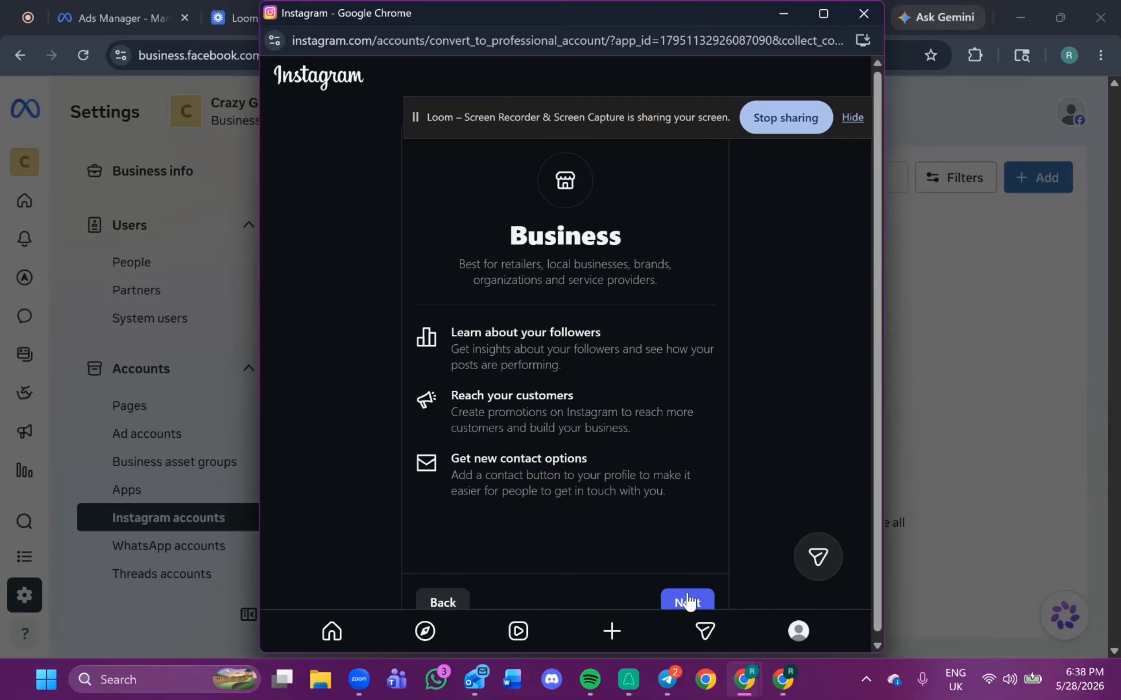
pyautogui.click(687, 601)
pyautogui.click(571, 387)
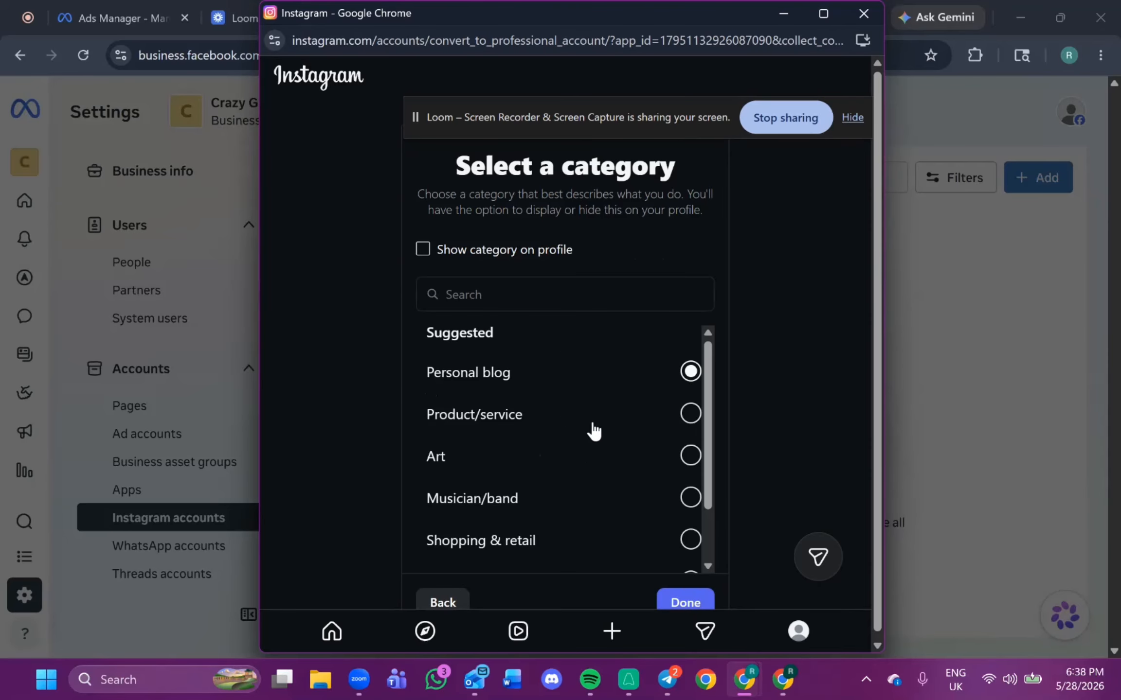
pyautogui.click(685, 603)
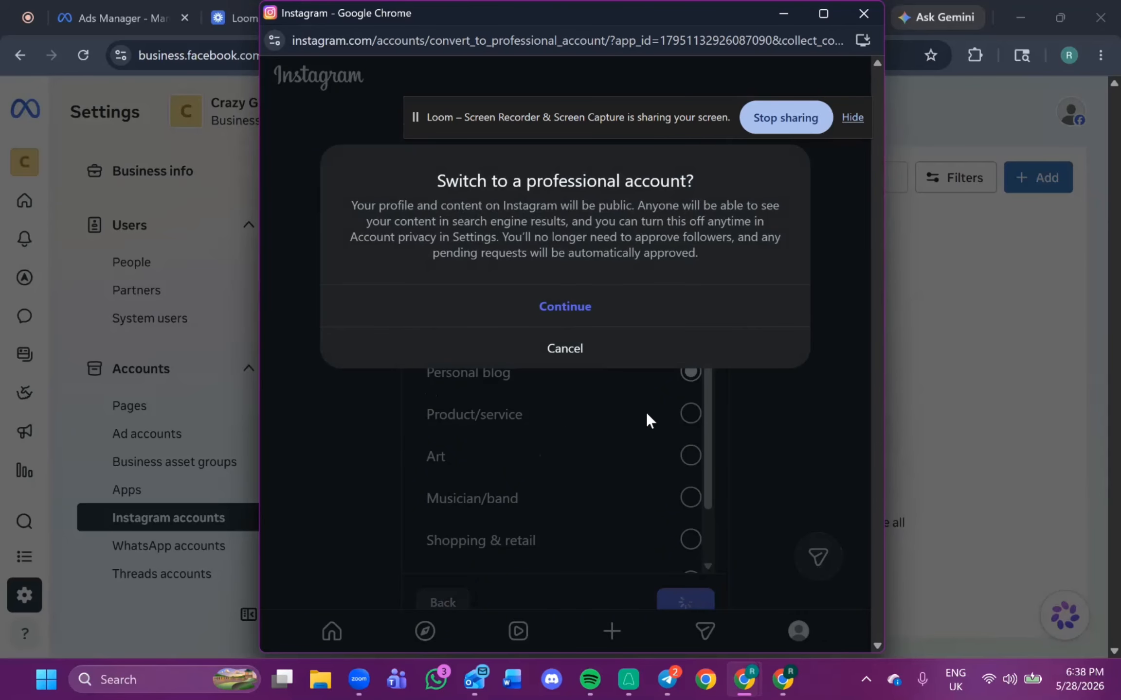
pyautogui.click(582, 307)
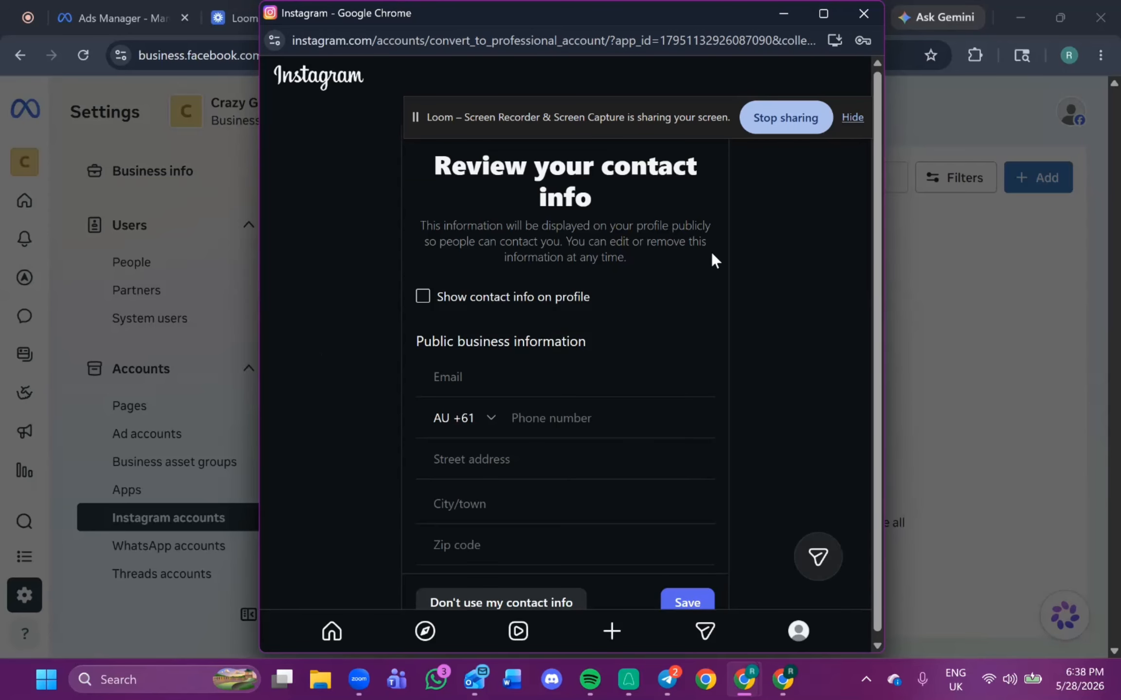
# Save the contact info step, close the Instagram window and dismiss the account-added dialog.
pyautogui.click(687, 603)
pyautogui.click(687, 602)
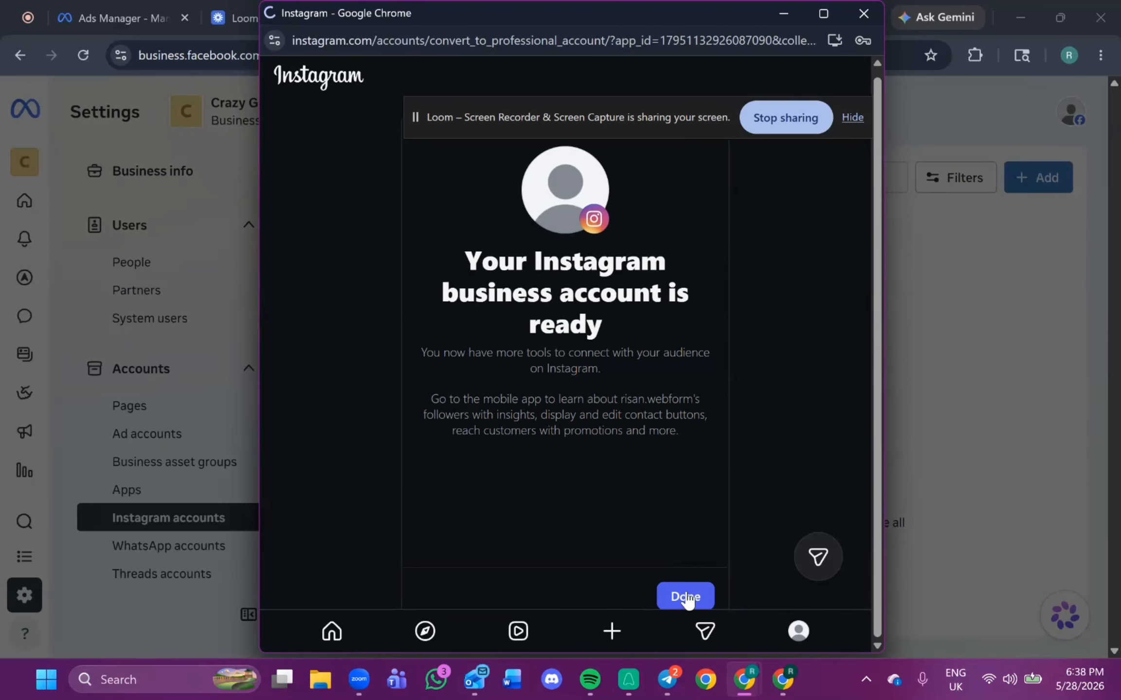
pyautogui.click(869, 15)
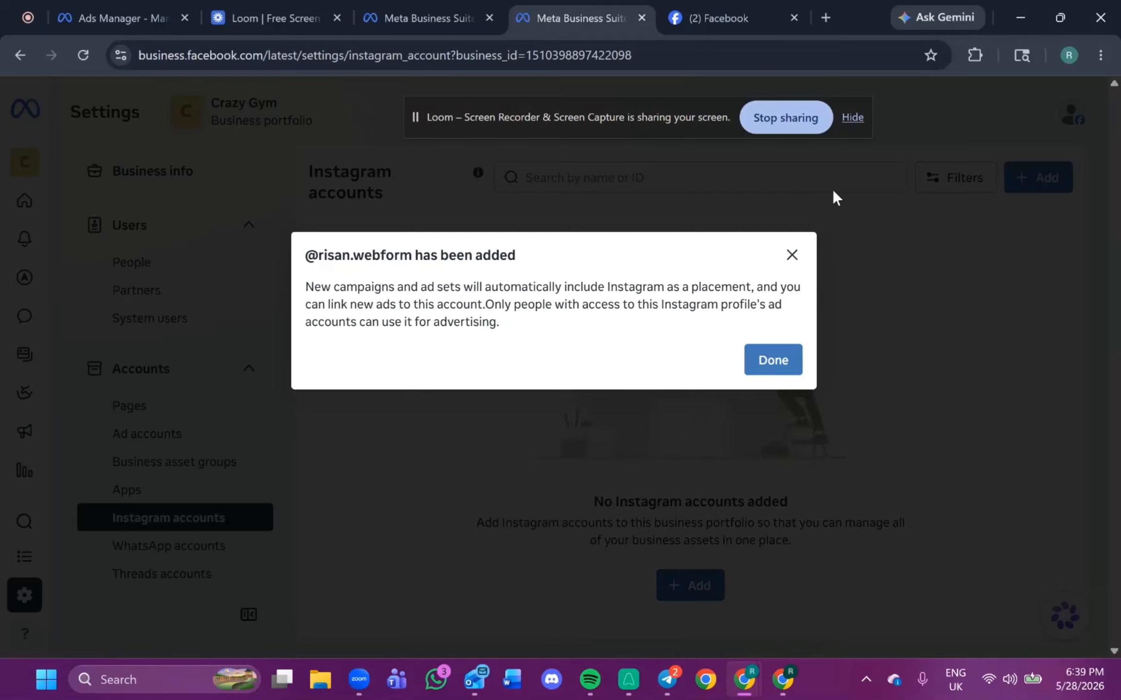
pyautogui.click(757, 370)
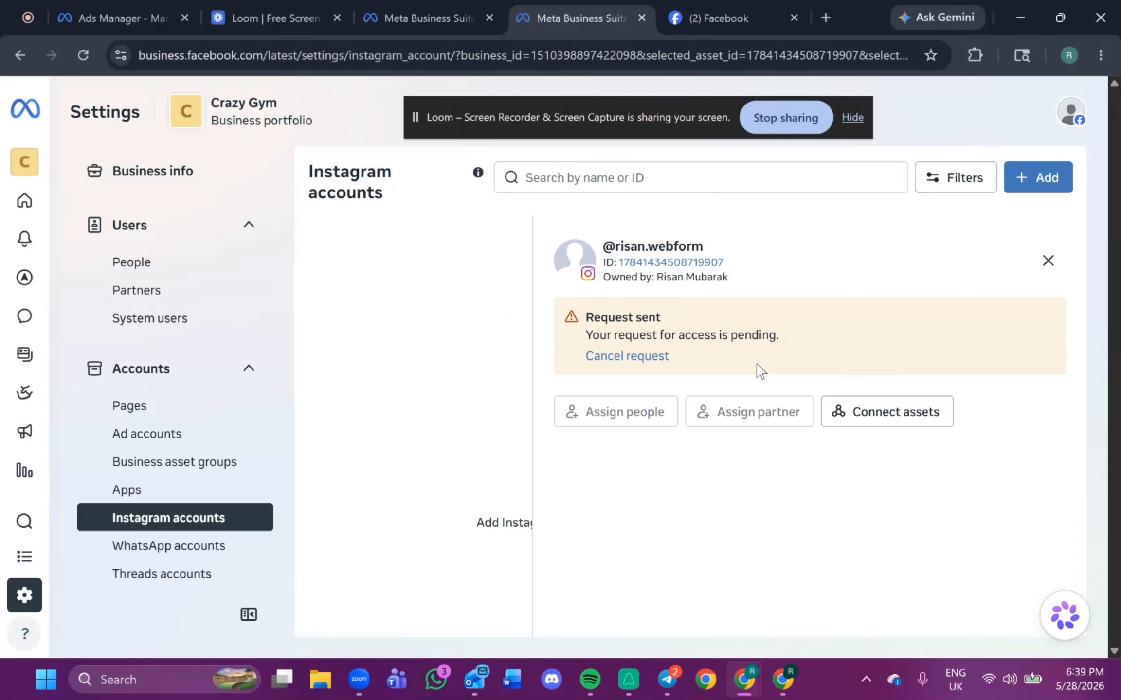
pyautogui.click(139, 411)
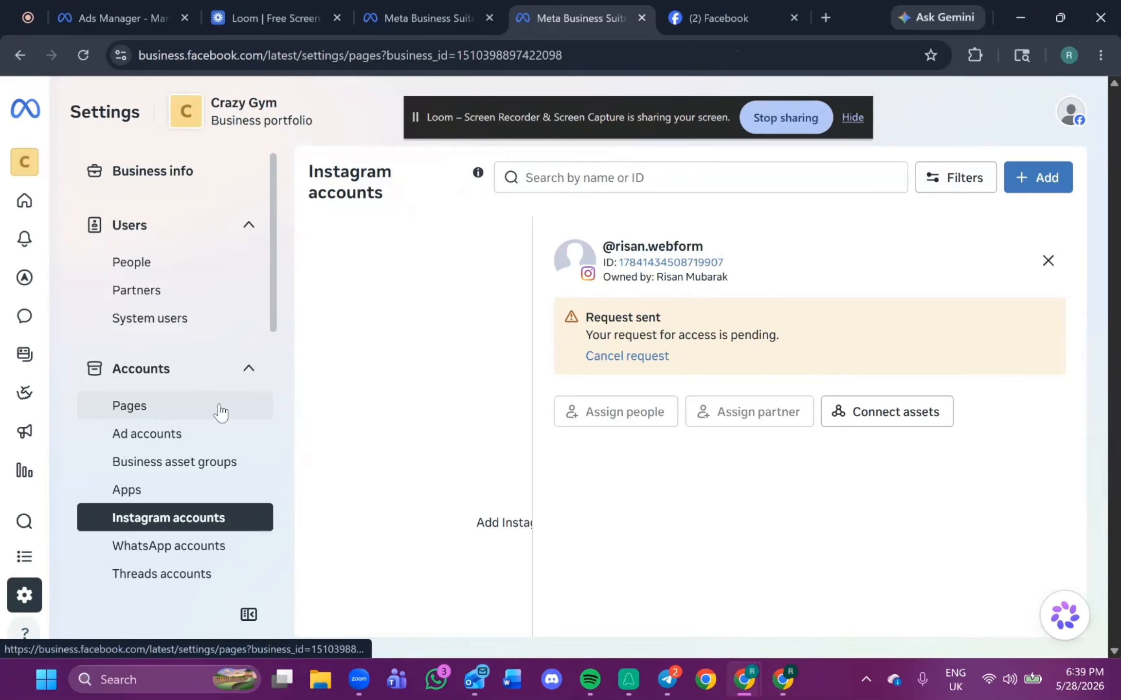
pyautogui.click(319, 299)
pyautogui.click(206, 514)
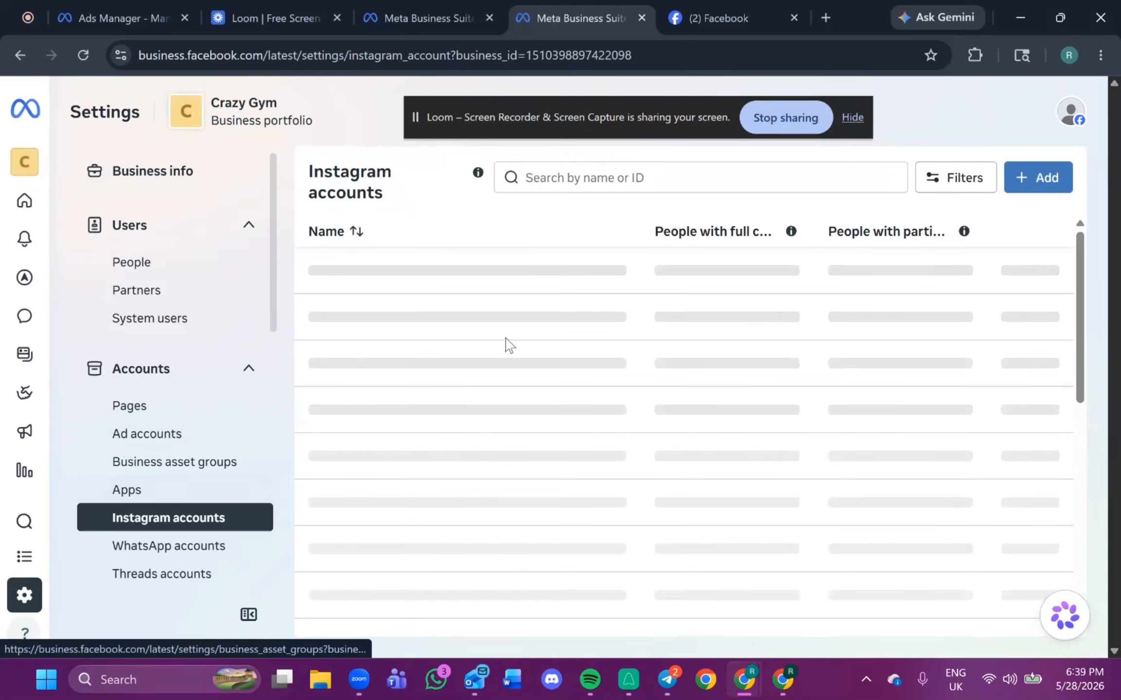
pyautogui.click(83, 55)
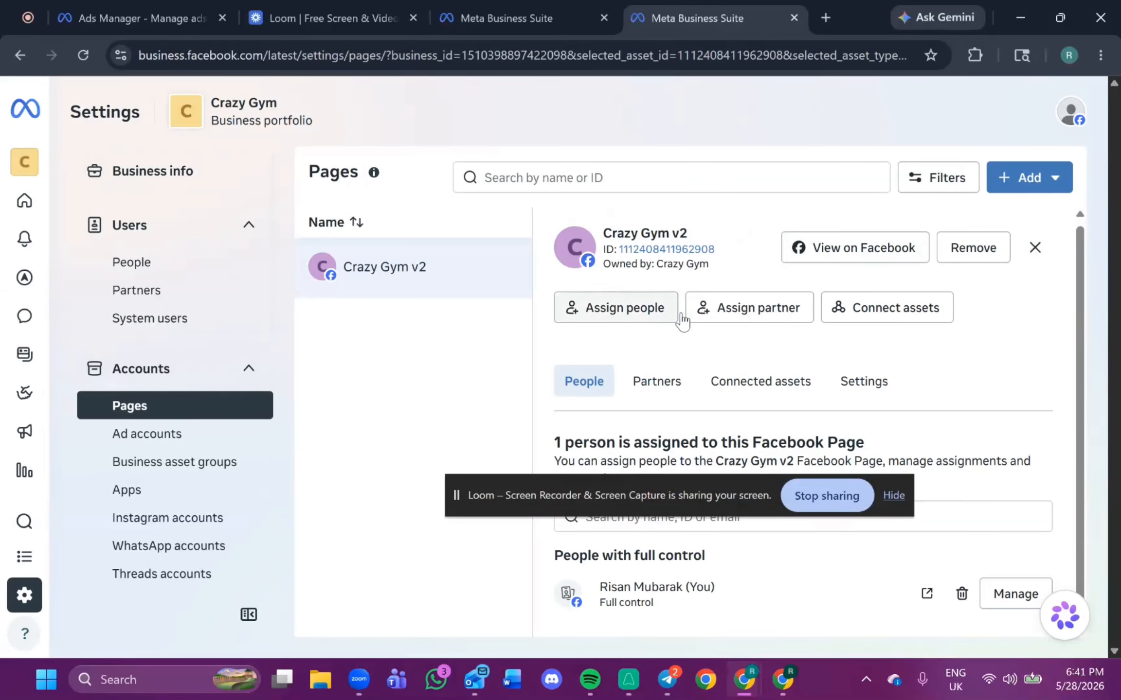
# Try to connect an Instagram account to the Crazy Gym v2 Page, expand the blocking restriction issue and close the dialog.
pyautogui.click(851, 315)
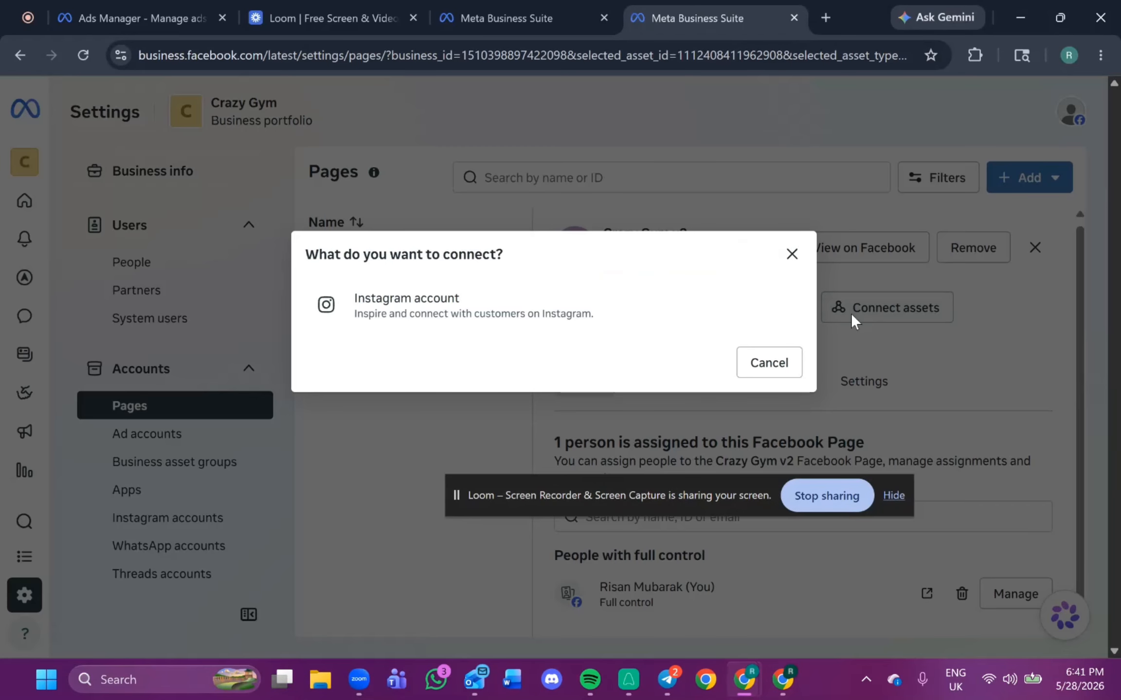
pyautogui.click(593, 323)
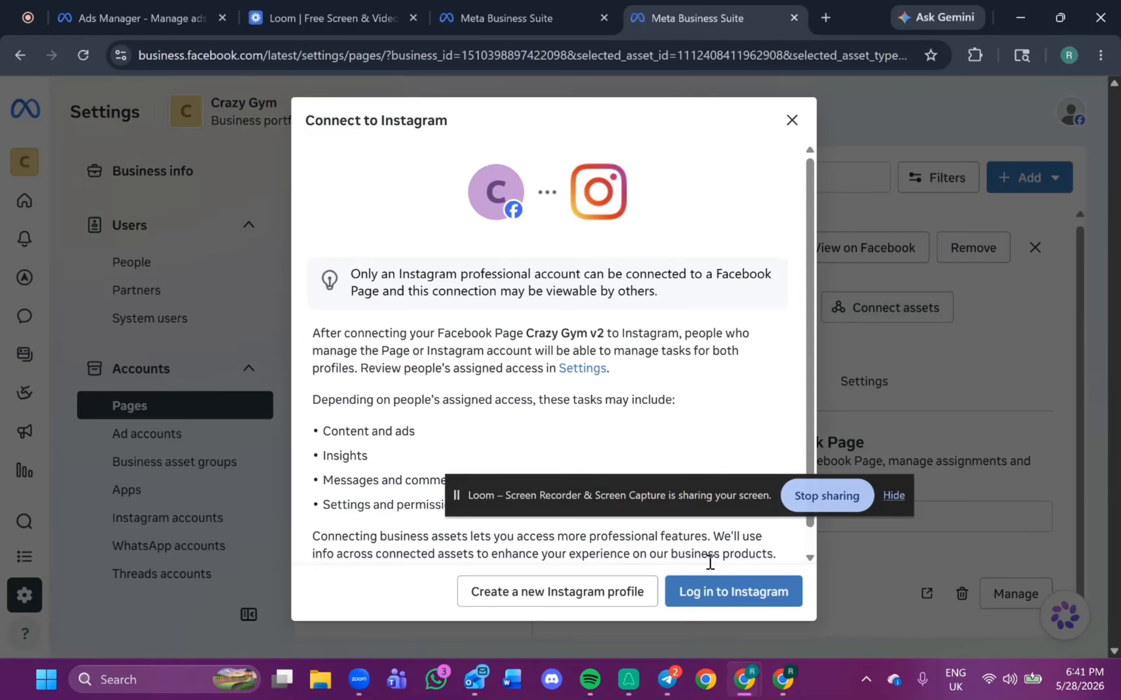
pyautogui.click(709, 594)
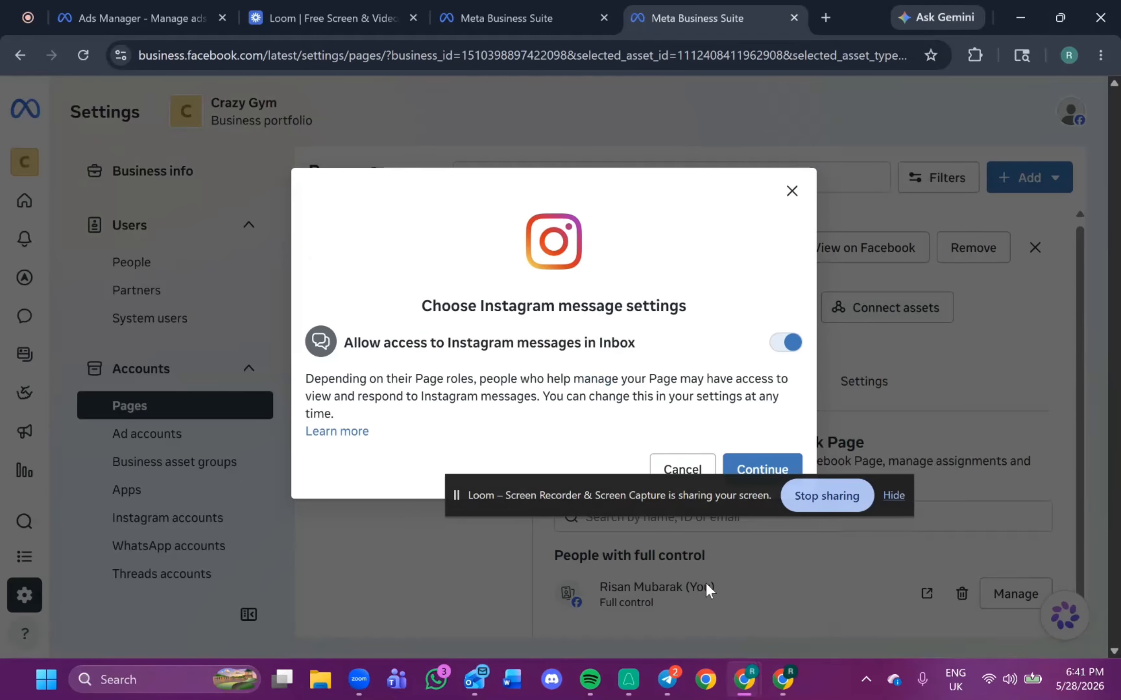
pyautogui.click(764, 466)
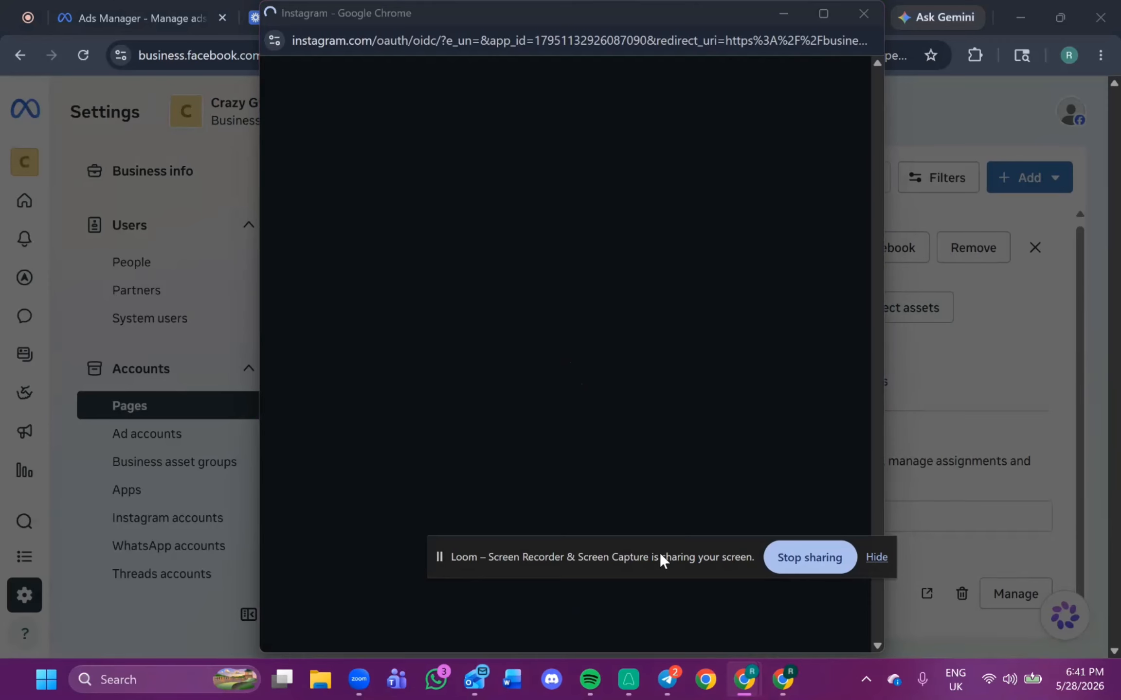
pyautogui.click(577, 422)
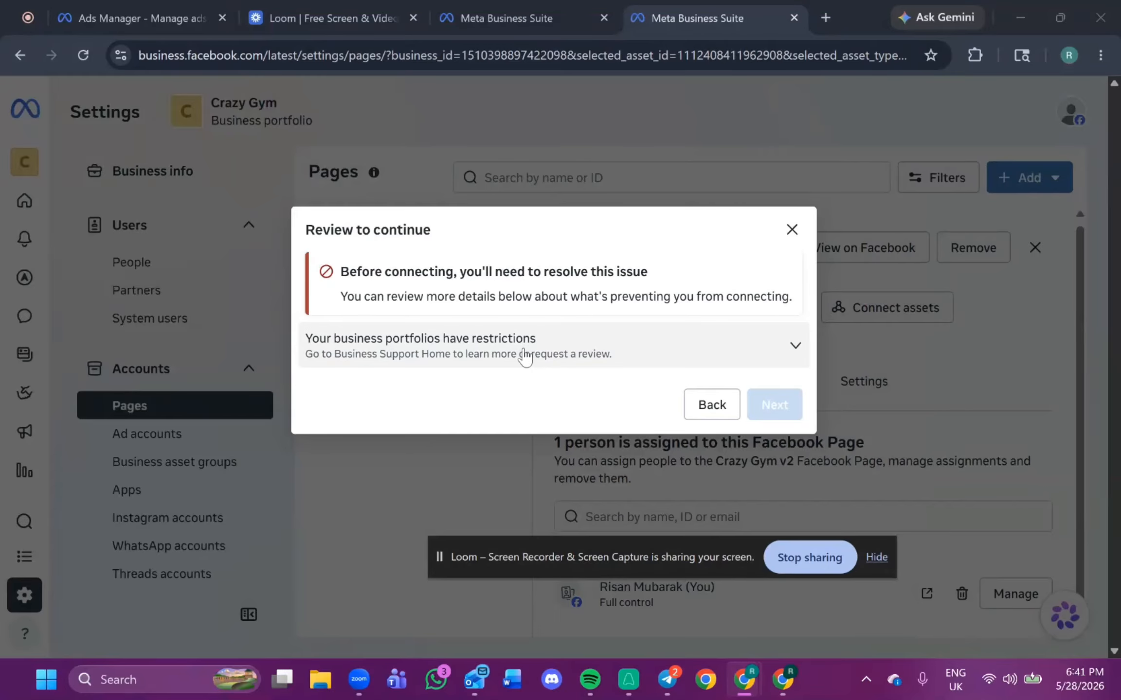
pyautogui.click(524, 352)
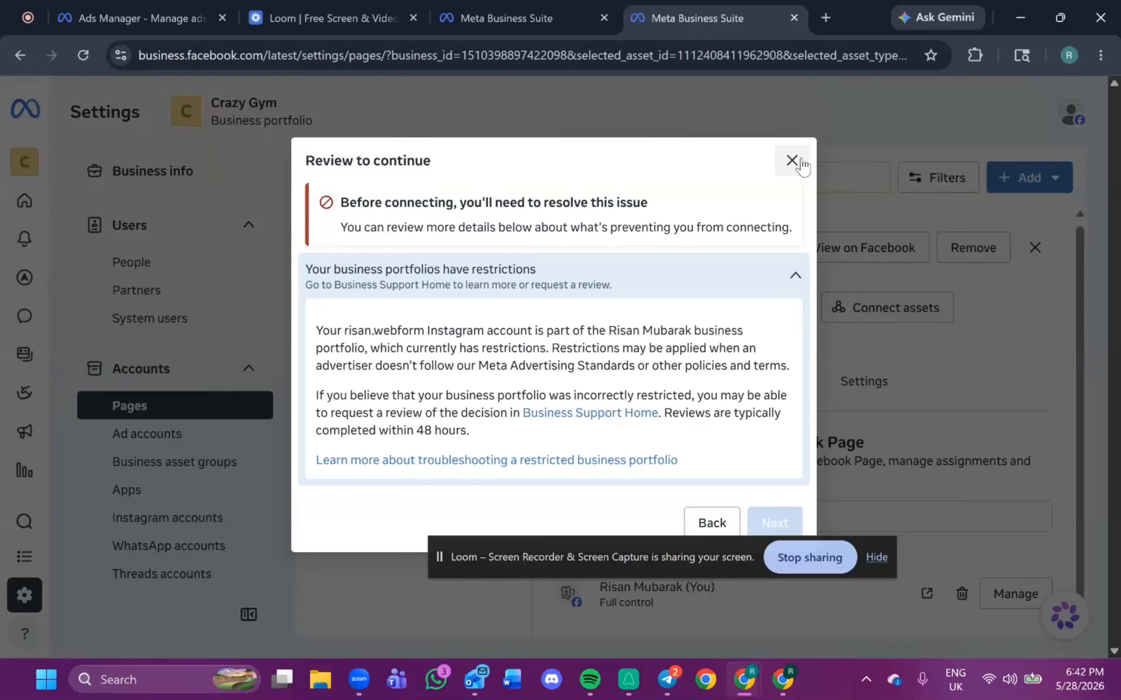
pyautogui.click(791, 160)
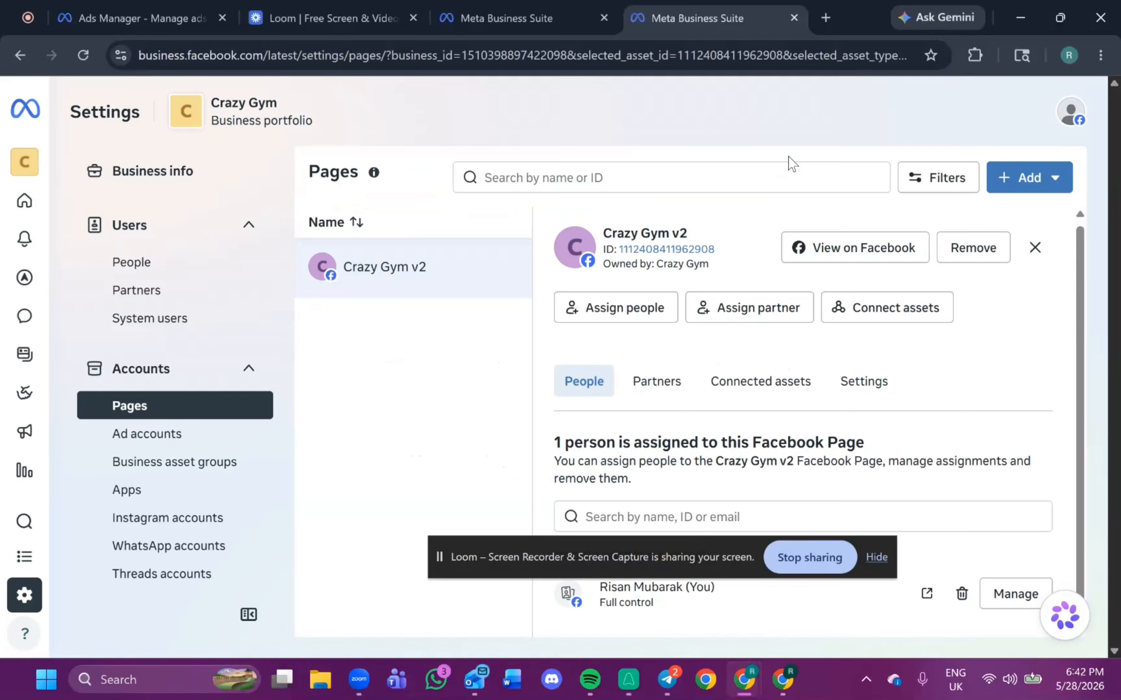
# Review the business portfolio's Business info page, including its details, verification status and options.
pyautogui.click(188, 176)
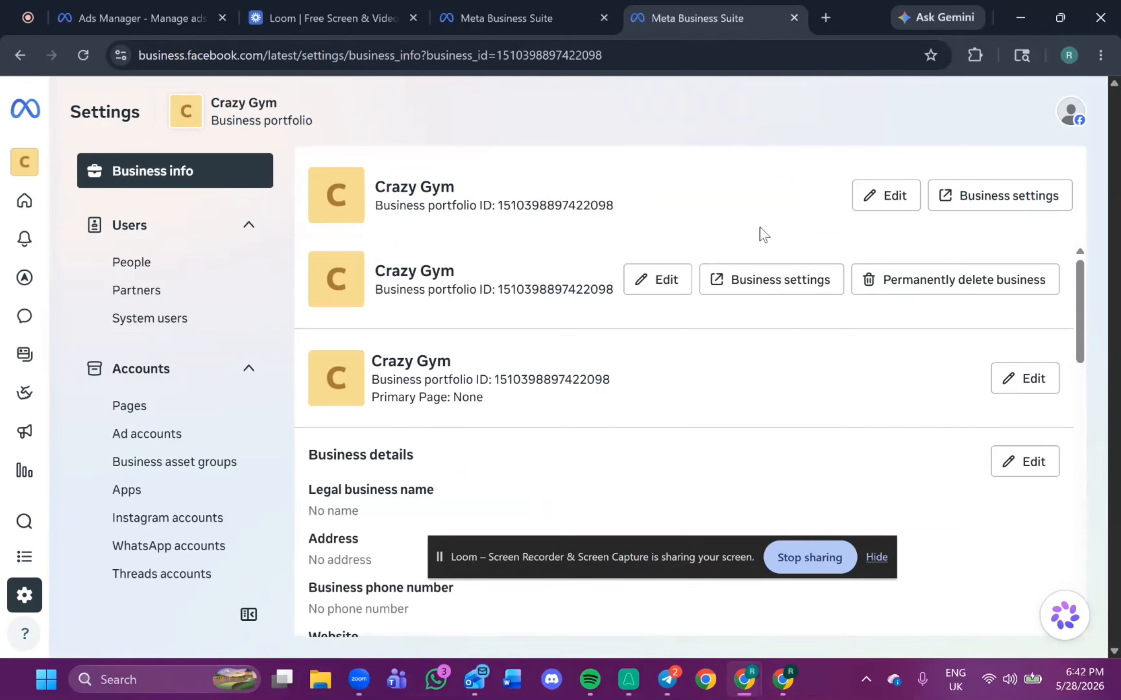
pyautogui.scroll(-3, 643, 316)
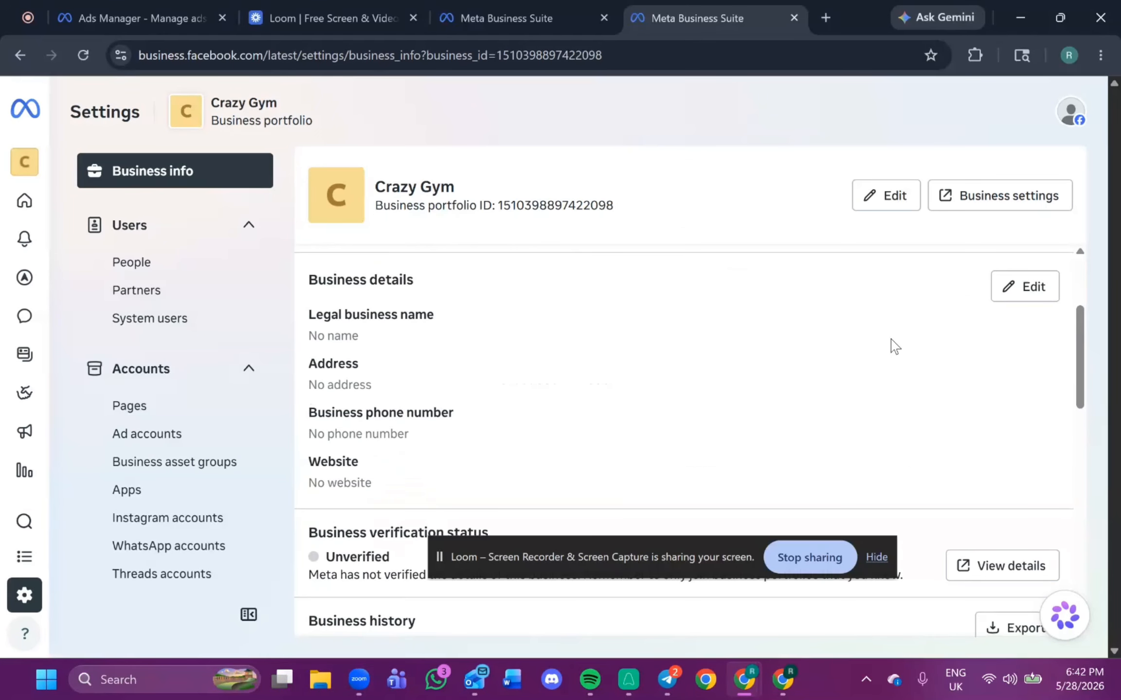
pyautogui.scroll(3, 895, 340)
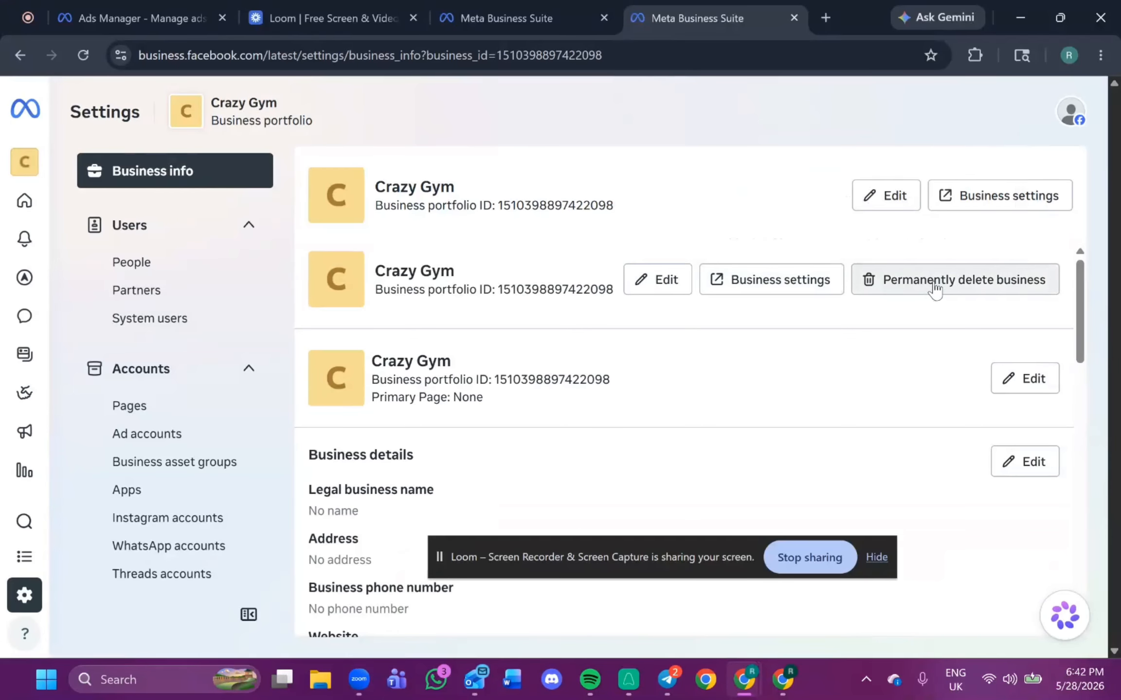
pyautogui.scroll(-5, 933, 297)
pyautogui.scroll(3, 776, 343)
pyautogui.scroll(1, 479, 306)
pyautogui.scroll(-2, 321, 413)
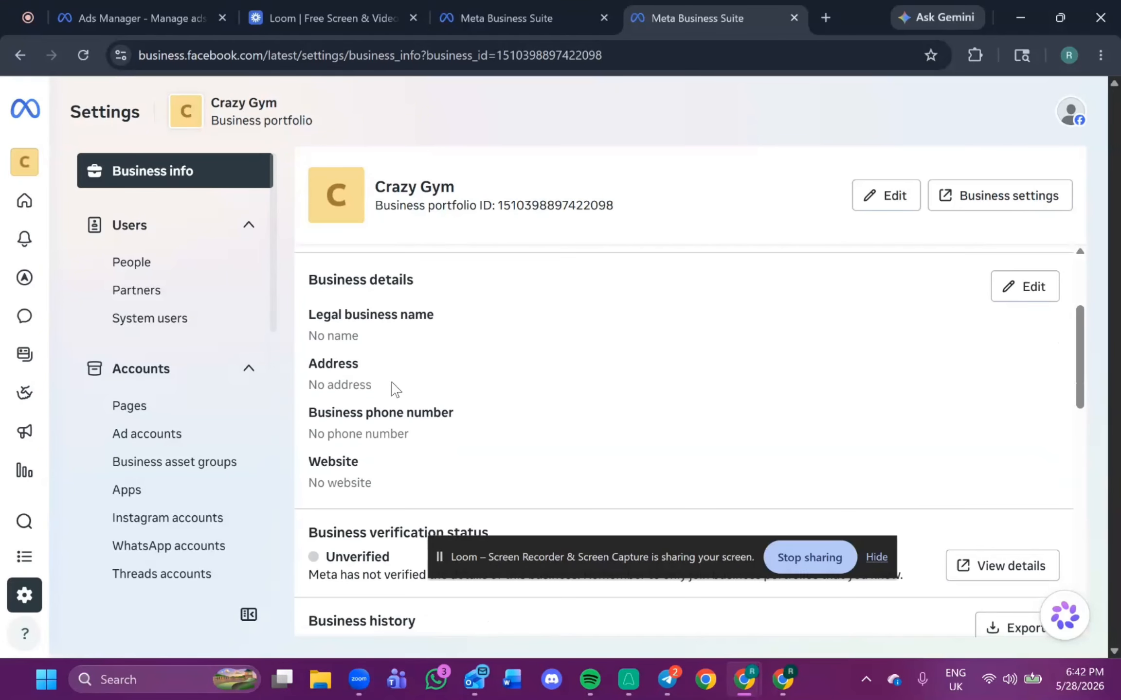
pyautogui.scroll(-2, 341, 418)
pyautogui.scroll(-2, 341, 399)
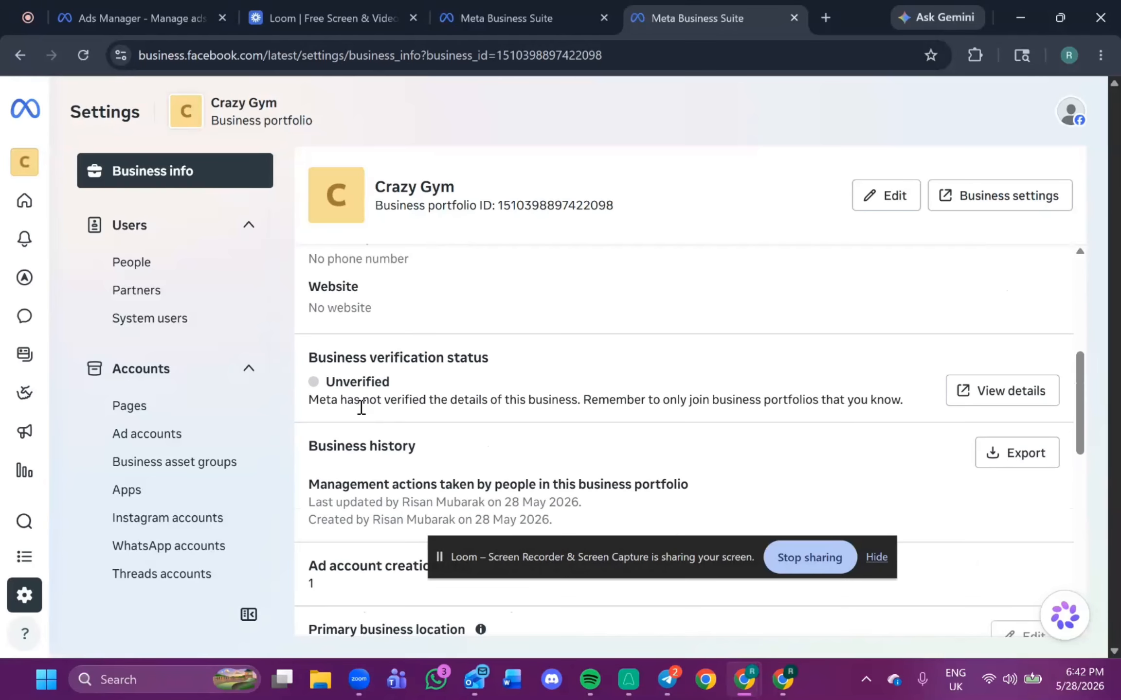
pyautogui.scroll(-9, 326, 404)
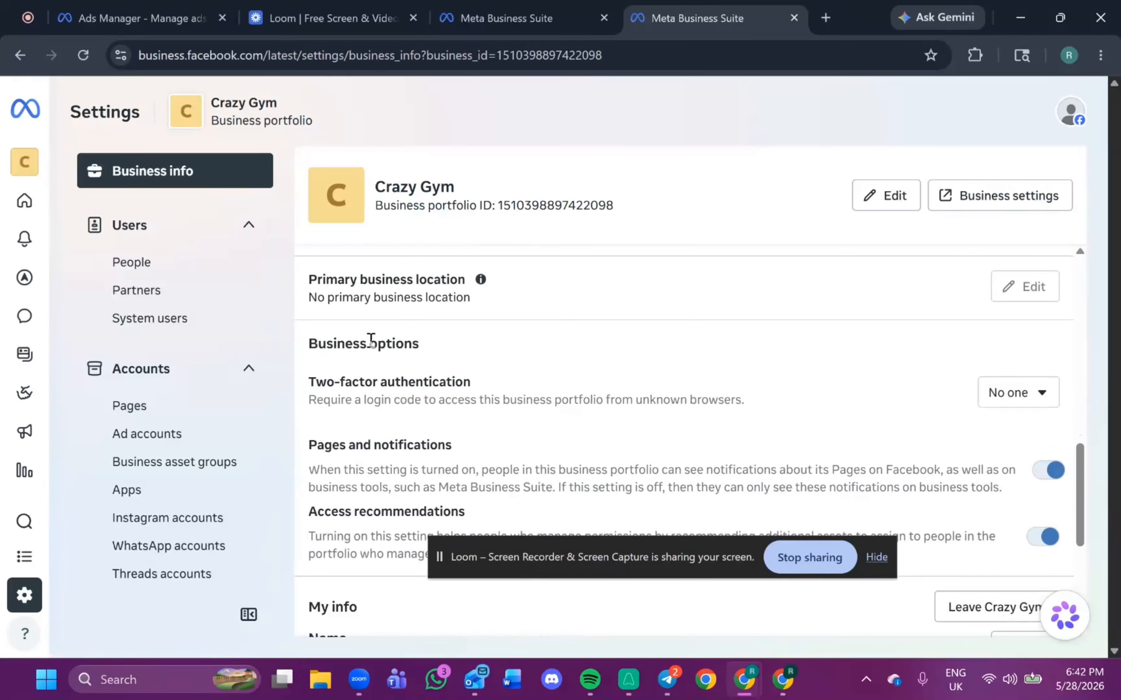
pyautogui.scroll(-1, 507, 548)
pyautogui.scroll(10, 462, 414)
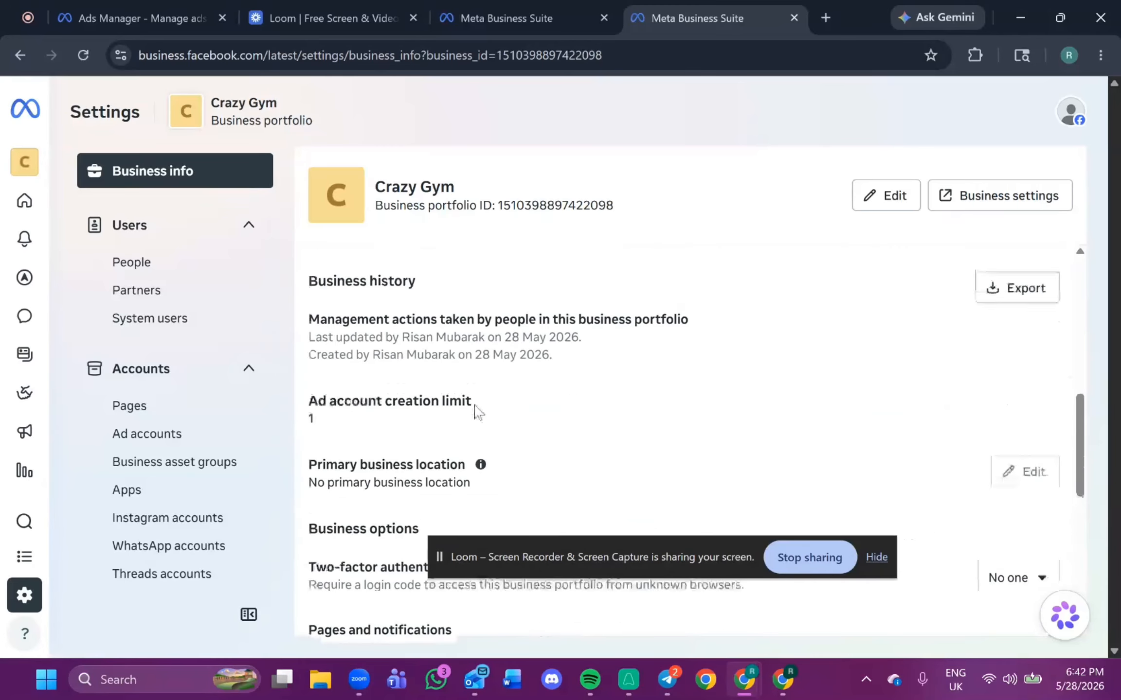
pyautogui.click(151, 413)
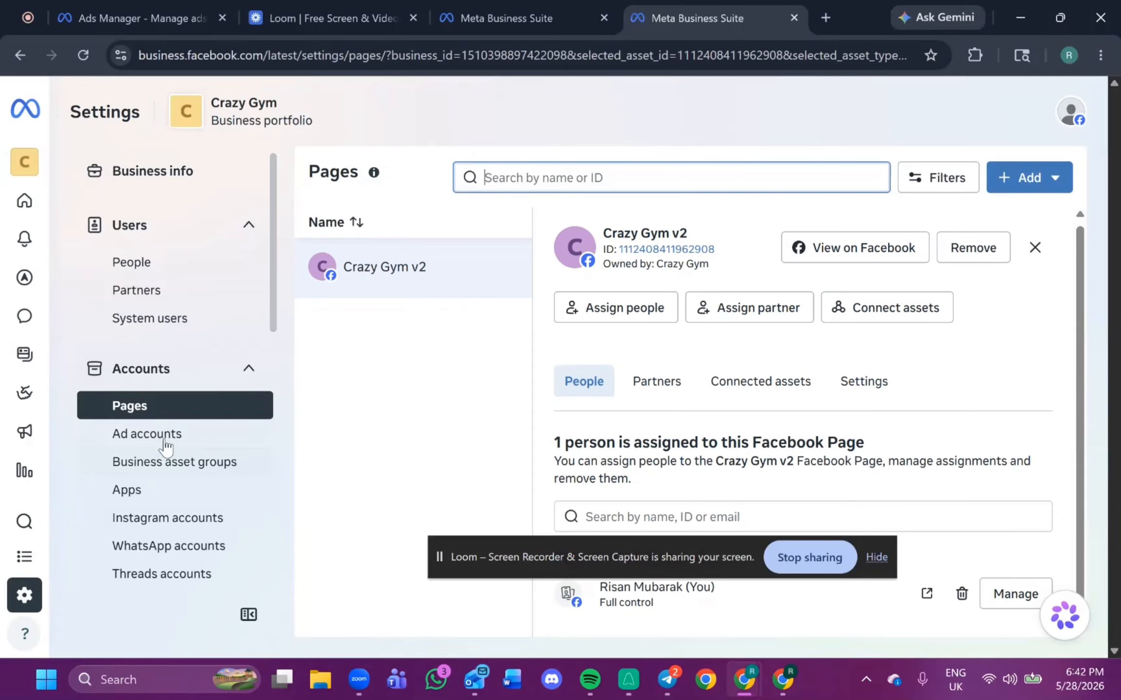
pyautogui.click(156, 520)
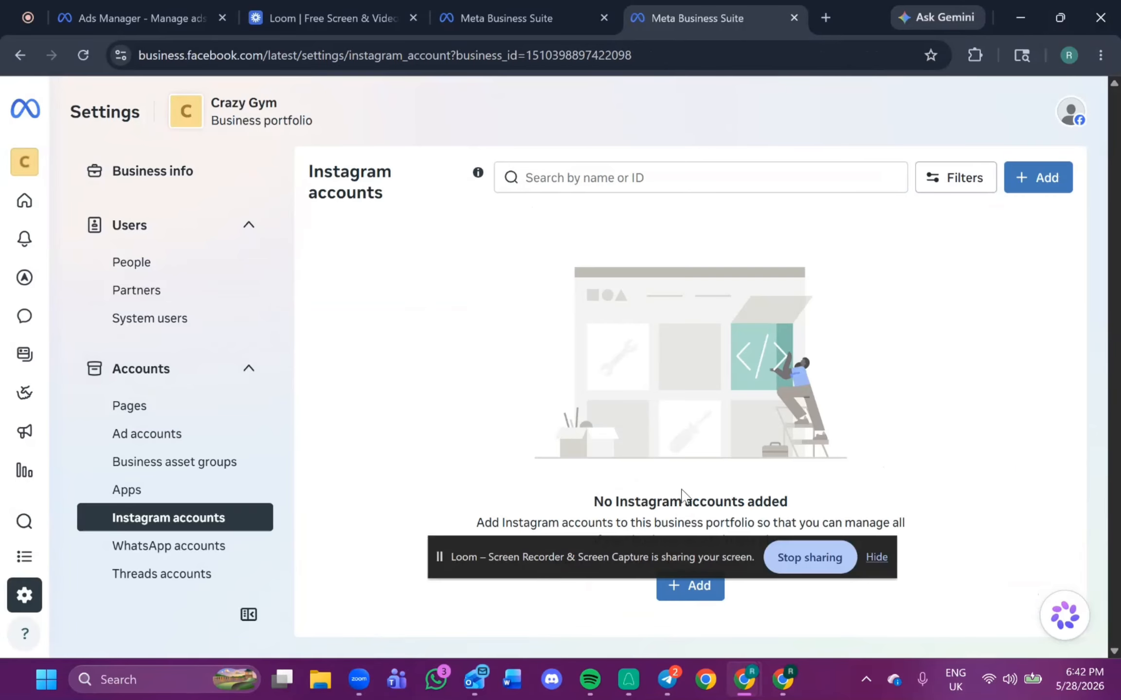
pyautogui.click(680, 587)
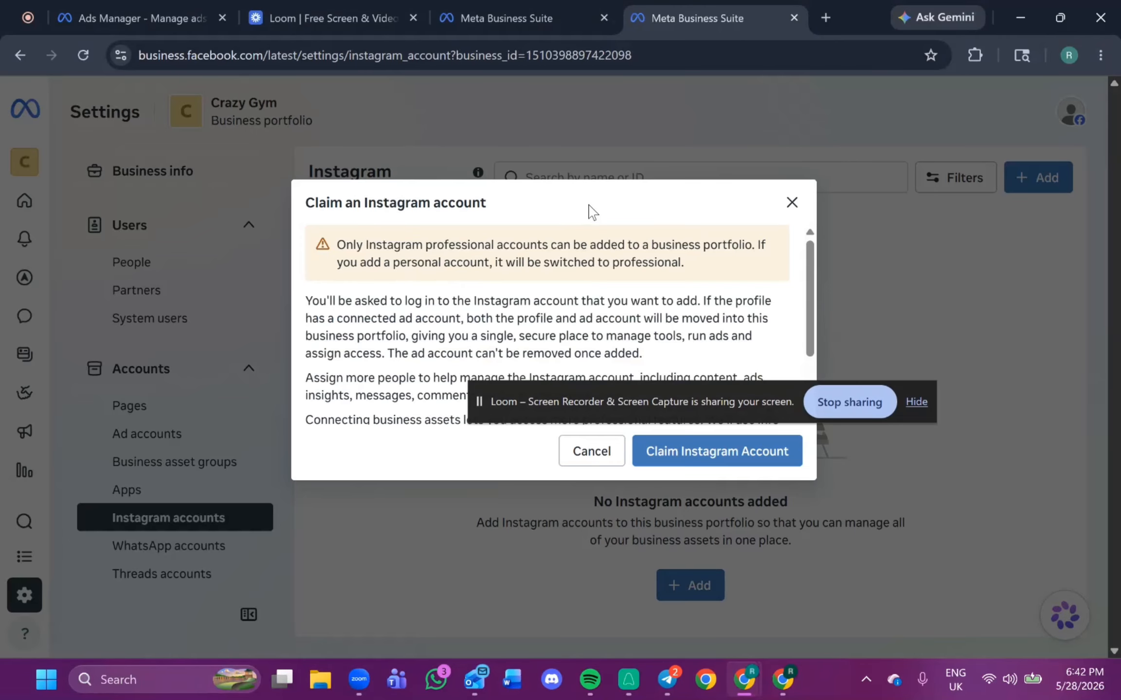
pyautogui.click(791, 203)
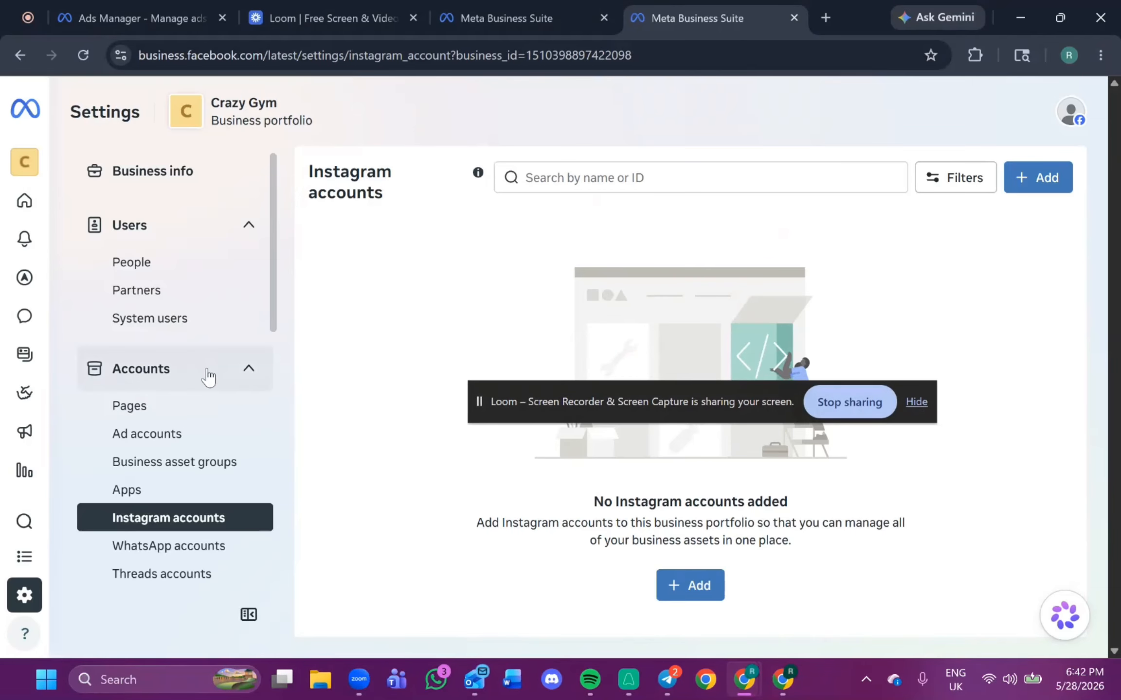
# Open the CrazyGym Ad account in Ads Manager from the portfolio's ad accounts.
pyautogui.click(197, 434)
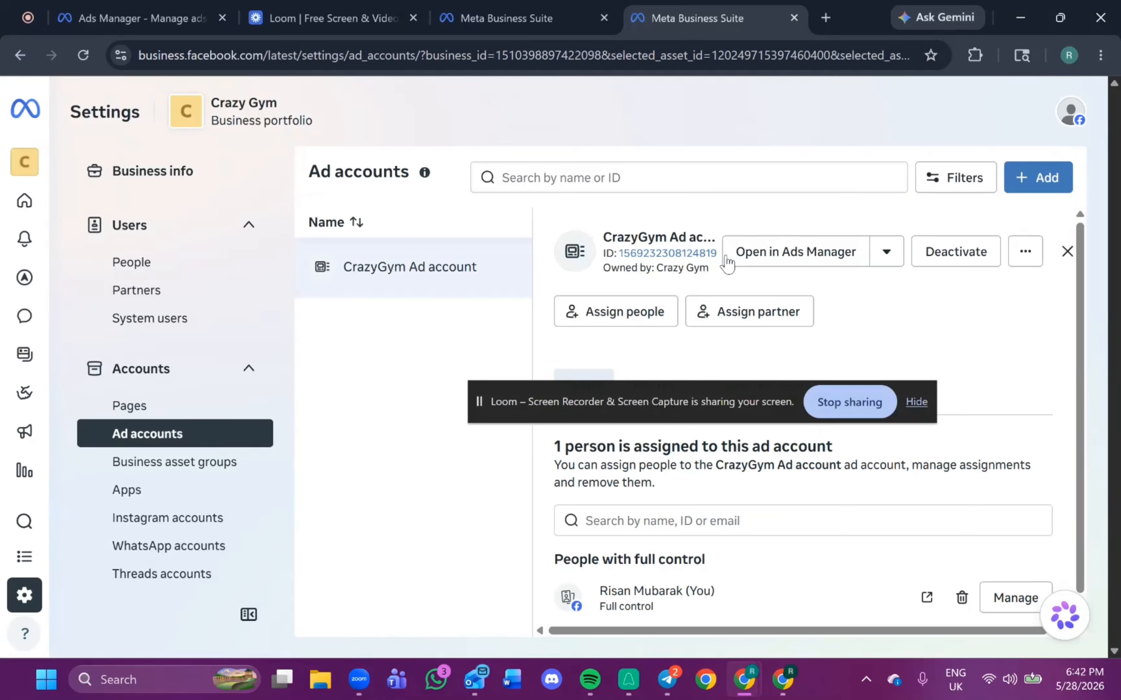
pyautogui.moveTo(639, 402); pyautogui.dragTo(639, 559)
pyautogui.scroll(-1, 850, 425)
pyautogui.click(822, 244)
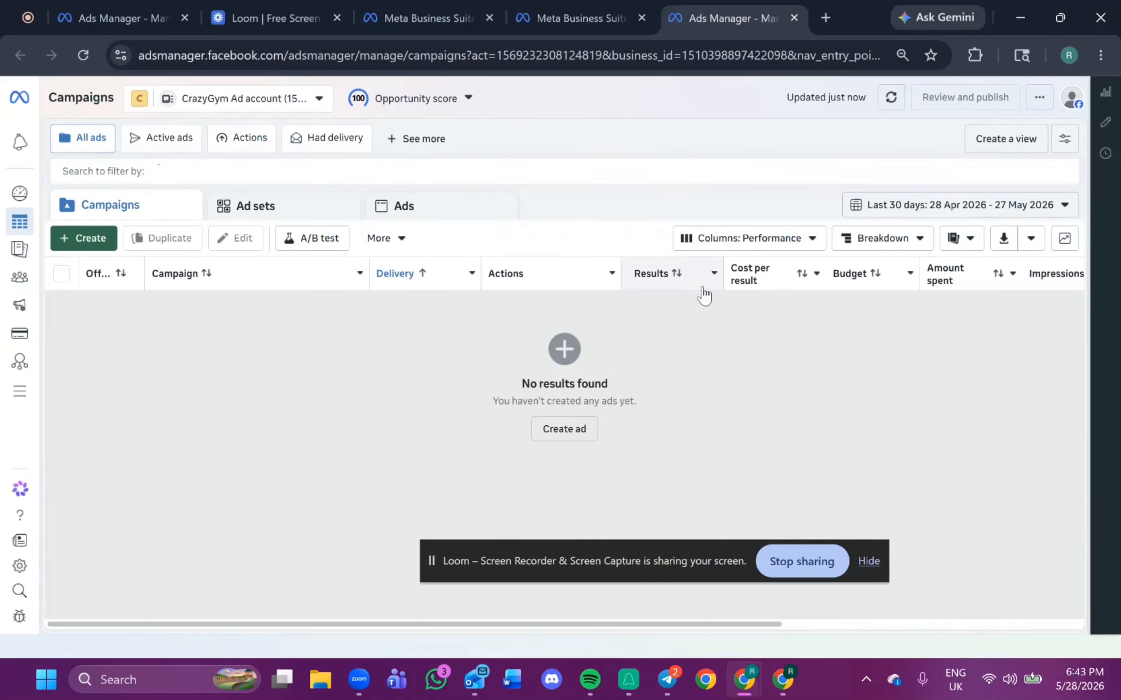
# Return to the portfolio settings tab and review the Business info page again.
pyautogui.click(568, 12)
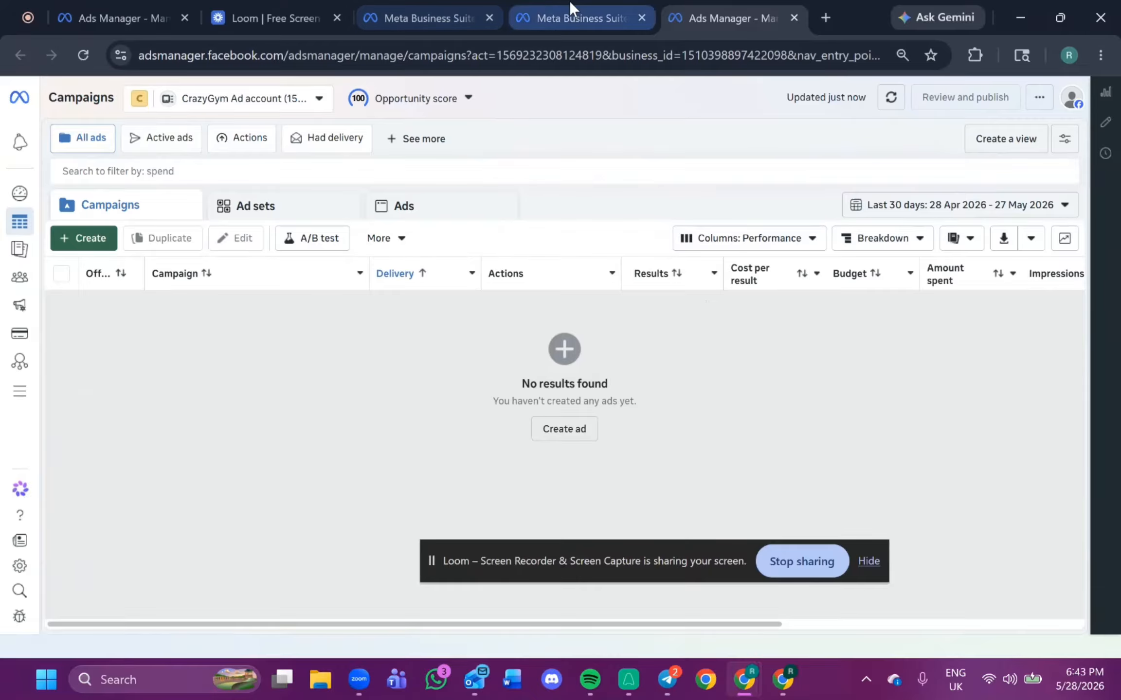
pyautogui.click(193, 173)
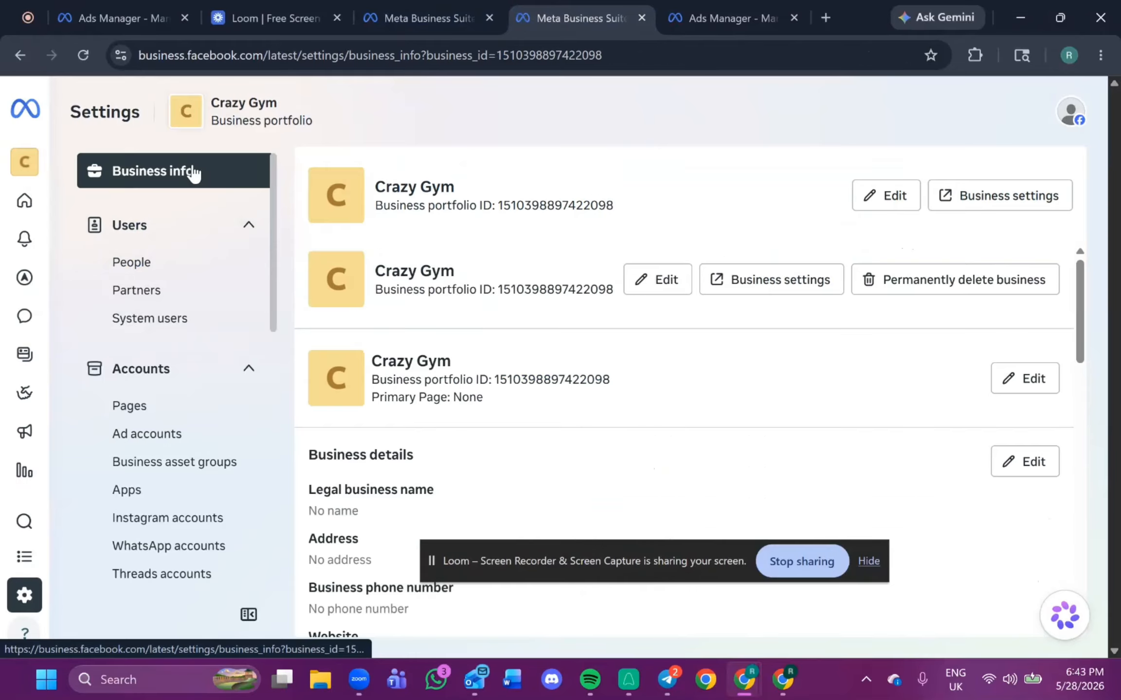
pyautogui.scroll(-5, 413, 325)
pyautogui.scroll(5, 363, 306)
pyautogui.scroll(-10, 421, 381)
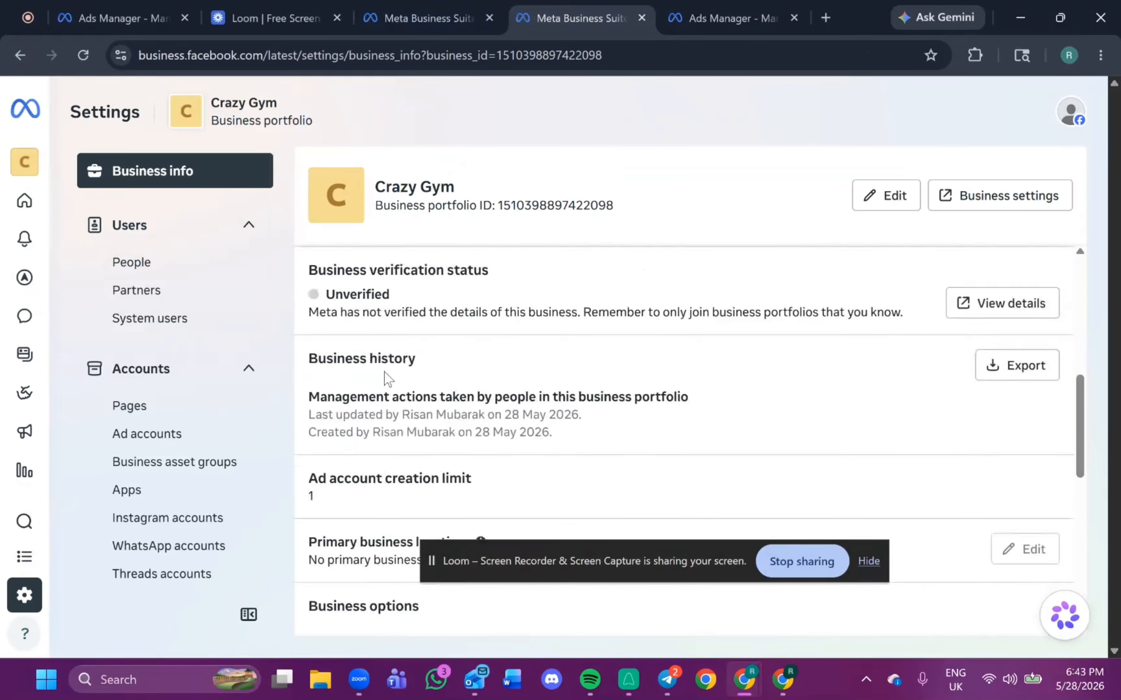
pyautogui.scroll(5, 373, 375)
pyautogui.scroll(-10, 509, 406)
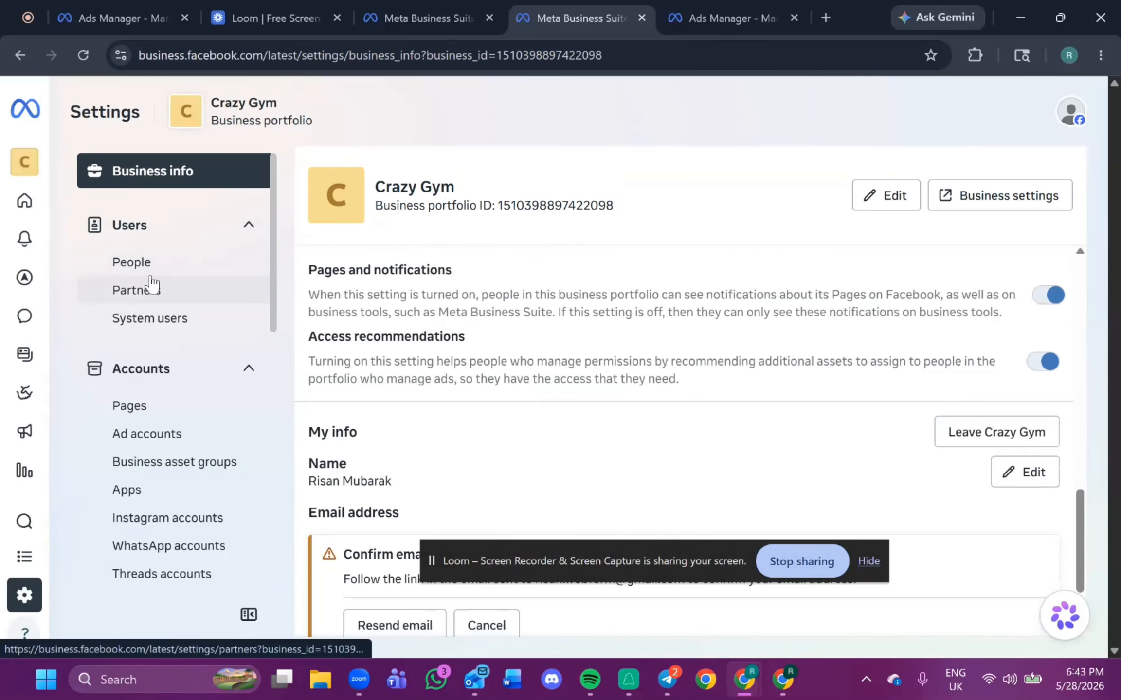
# Review the business portfolio's People and Partners lists.
pyautogui.click(168, 268)
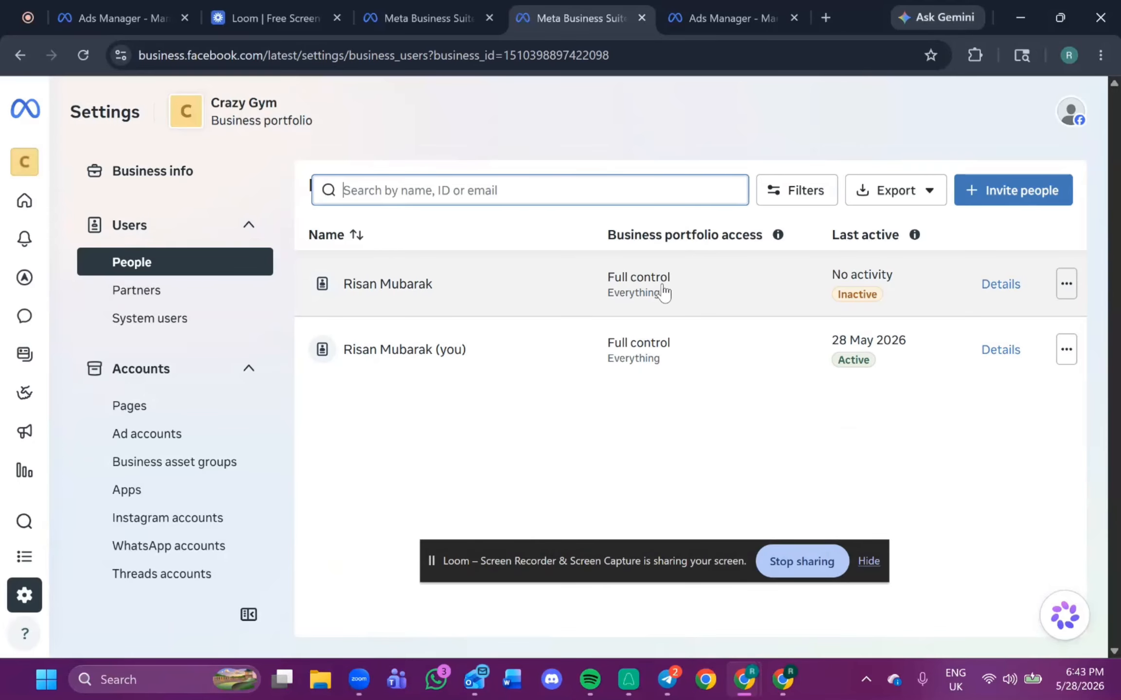
pyautogui.moveTo(189, 115); pyautogui.dragTo(252, 120)
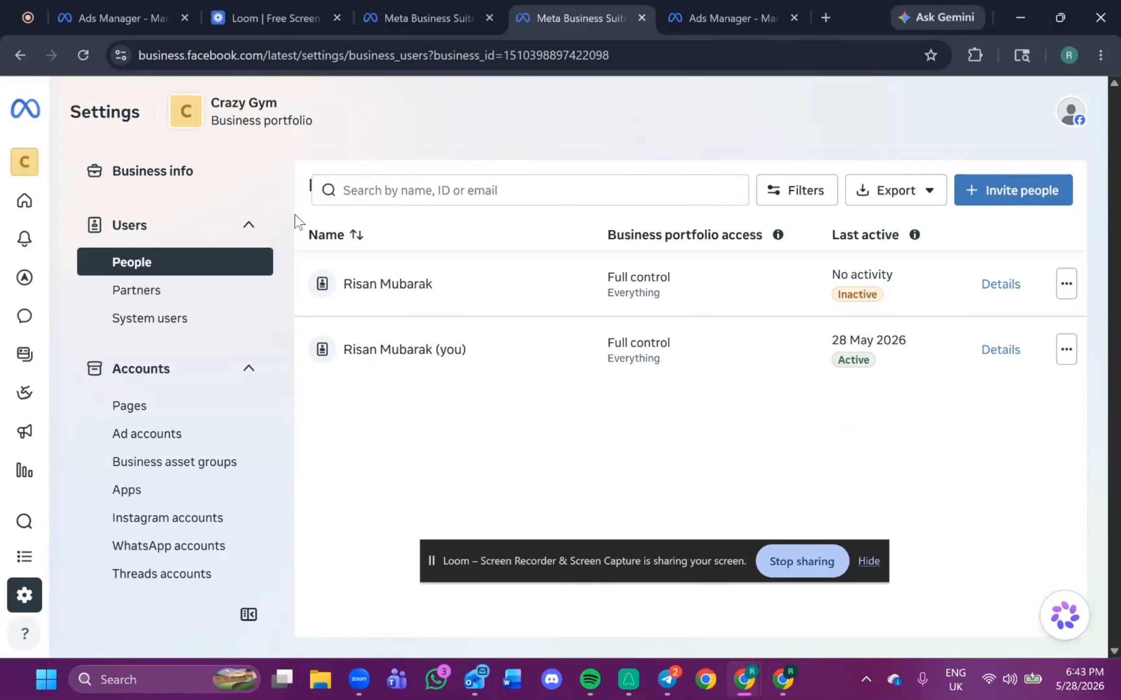
pyautogui.click(209, 290)
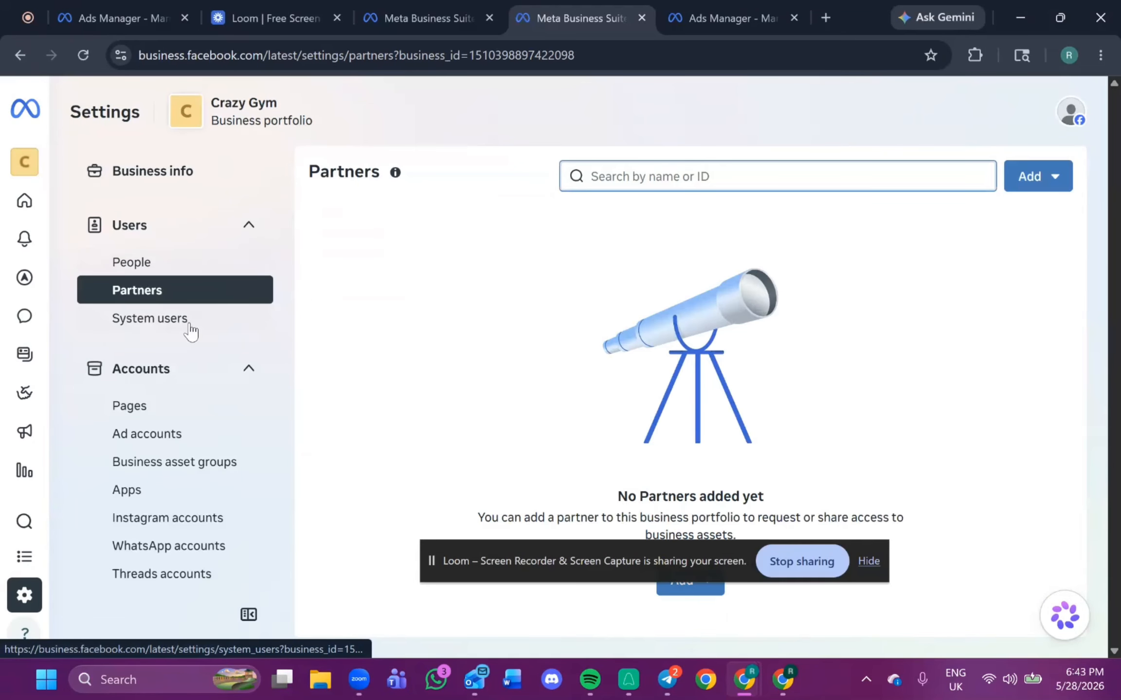
# Attempt to connect an Instagram account through the Crazy Gym v2 Page's connected assets, expanding the restriction issue before closing.
pyautogui.scroll(-4, 175, 382)
pyautogui.click(149, 233)
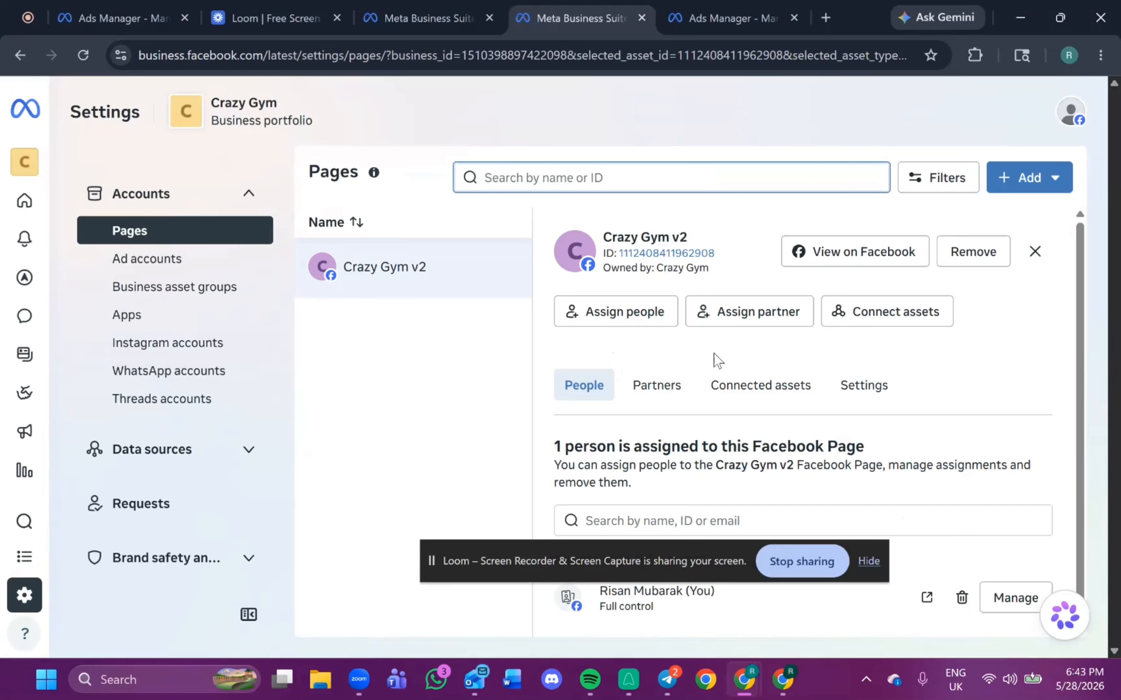
pyautogui.click(754, 383)
pyautogui.scroll(-2, 724, 403)
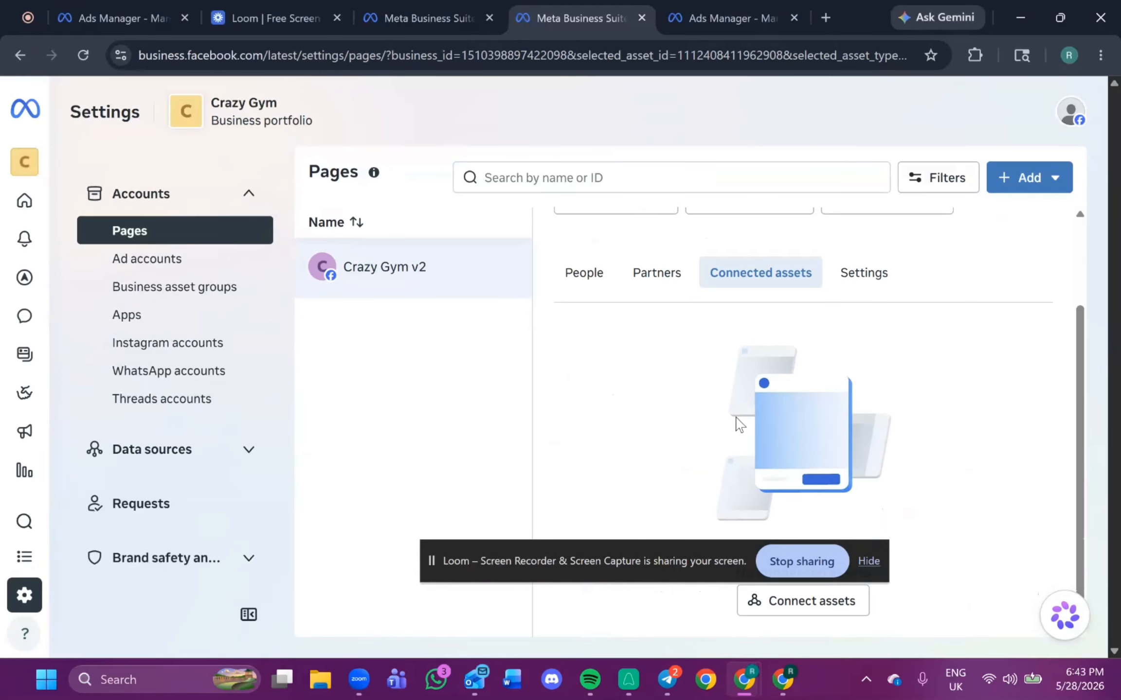
pyautogui.click(788, 607)
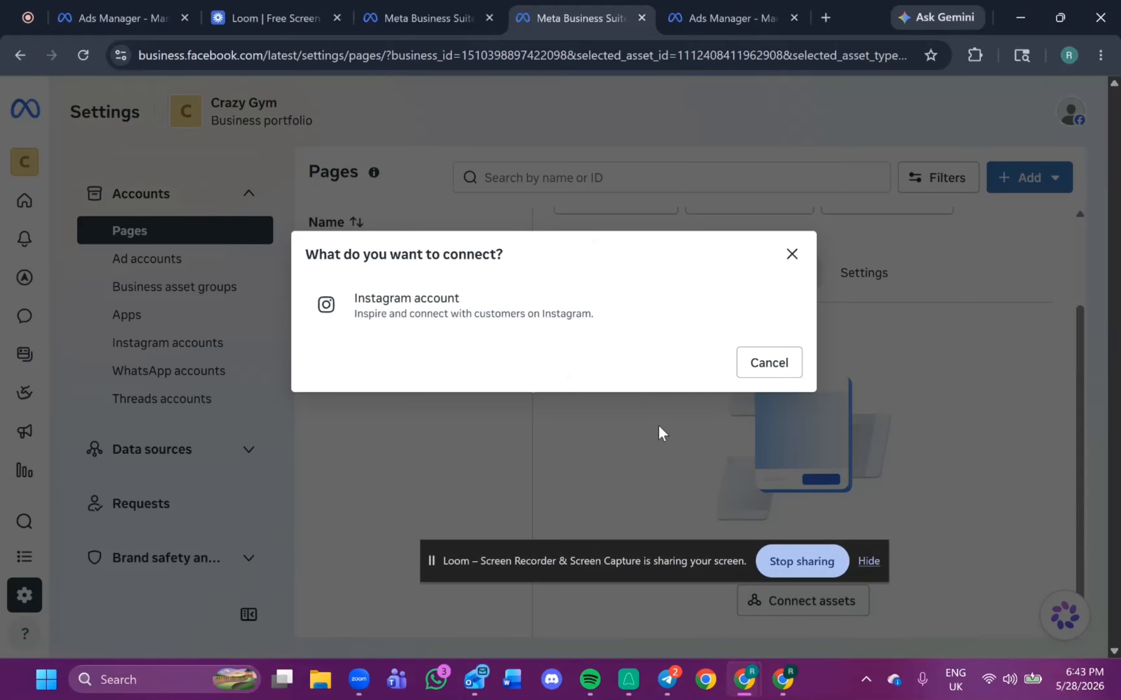
pyautogui.click(516, 311)
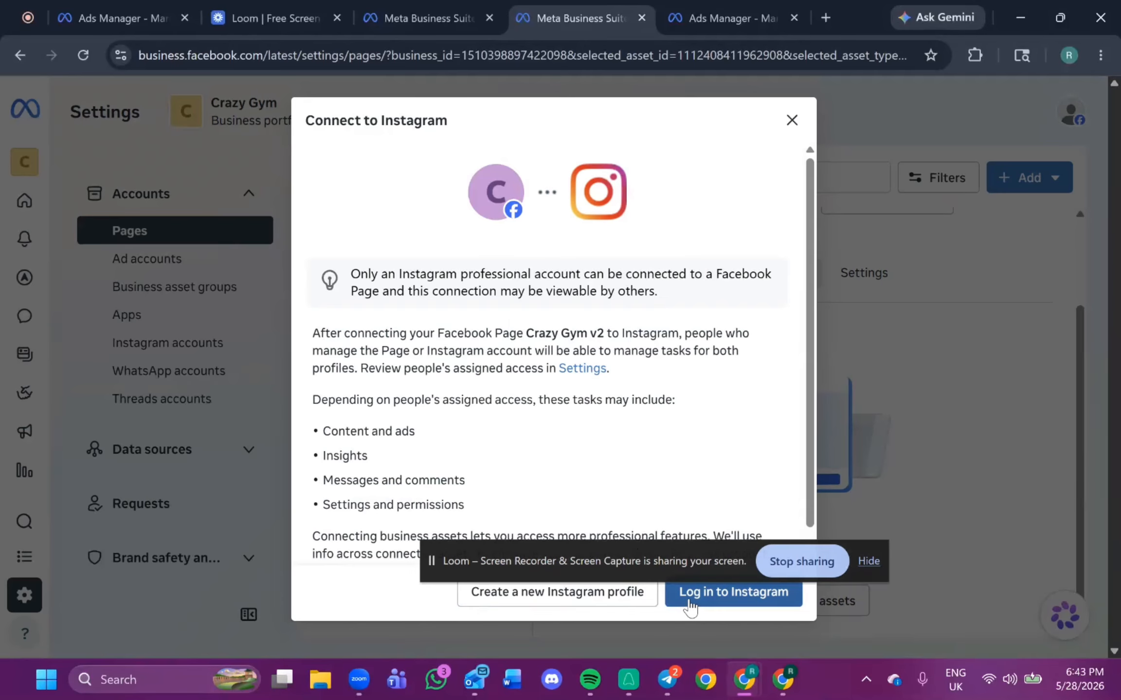
pyautogui.click(689, 603)
pyautogui.click(788, 470)
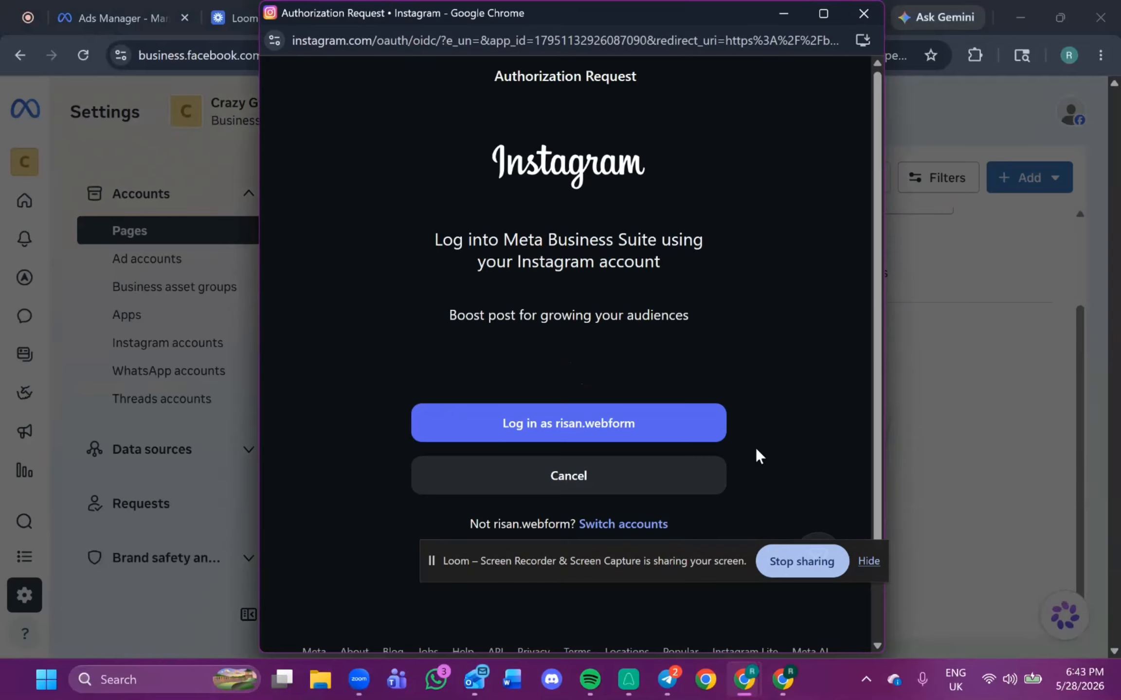
pyautogui.click(599, 436)
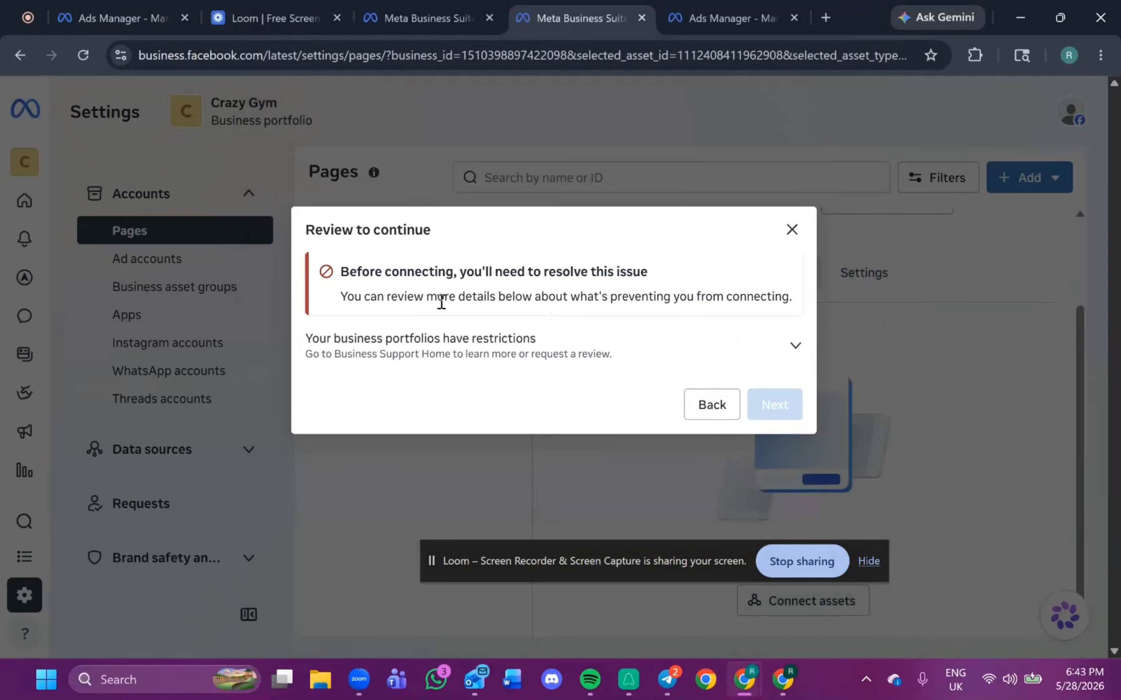
pyautogui.moveTo(441, 302); pyautogui.dragTo(546, 318)
pyautogui.click(490, 368)
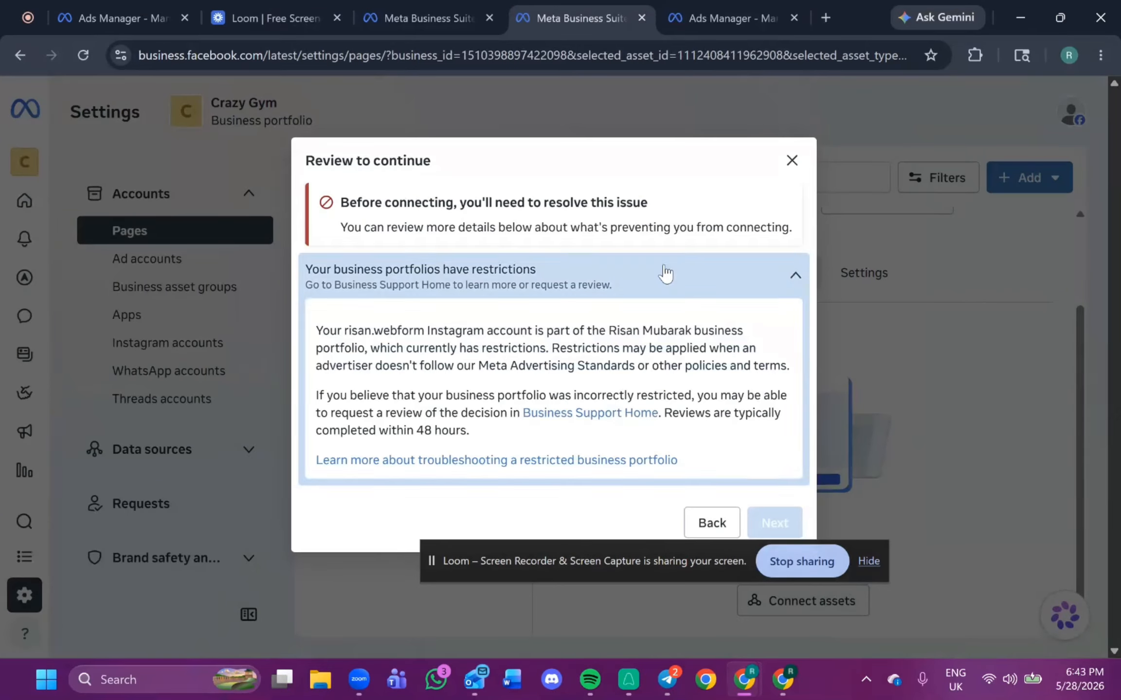
pyautogui.click(791, 161)
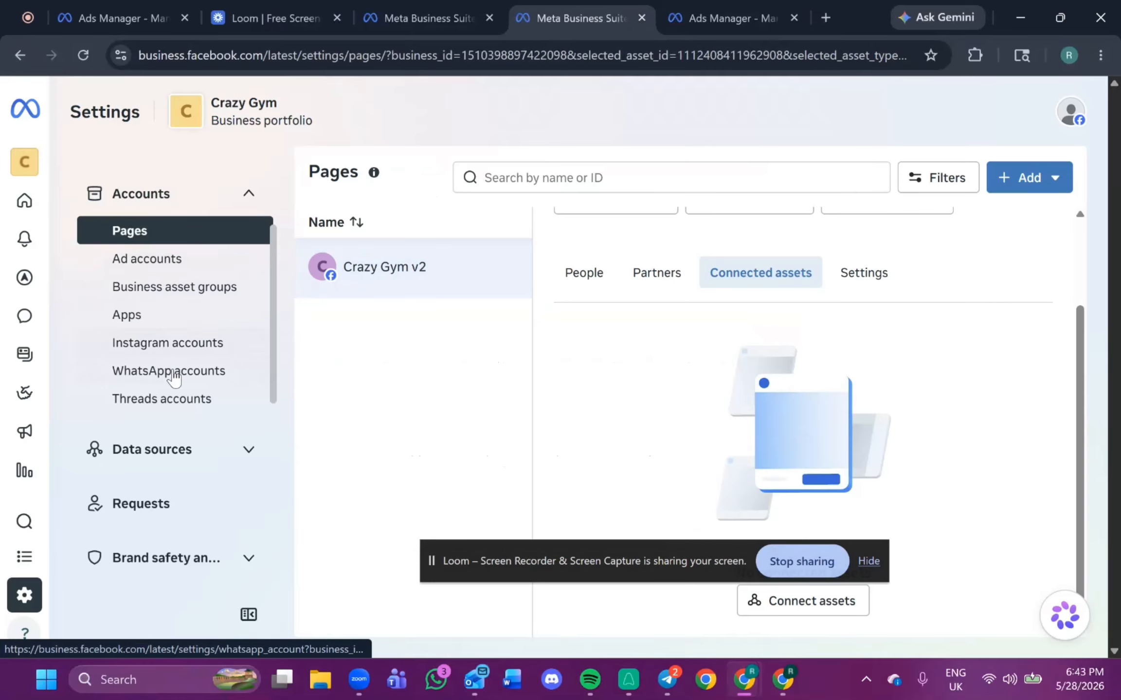
# Open the portfolio's Instagram accounts list.
pyautogui.click(191, 343)
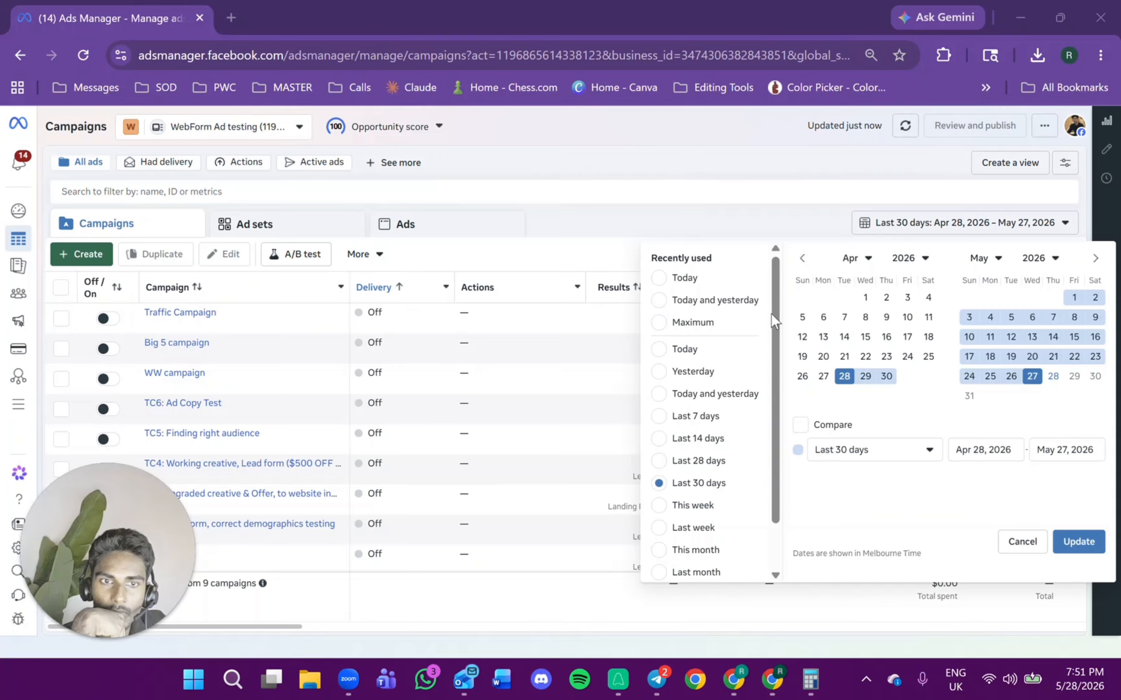
pyautogui.click(1019, 542)
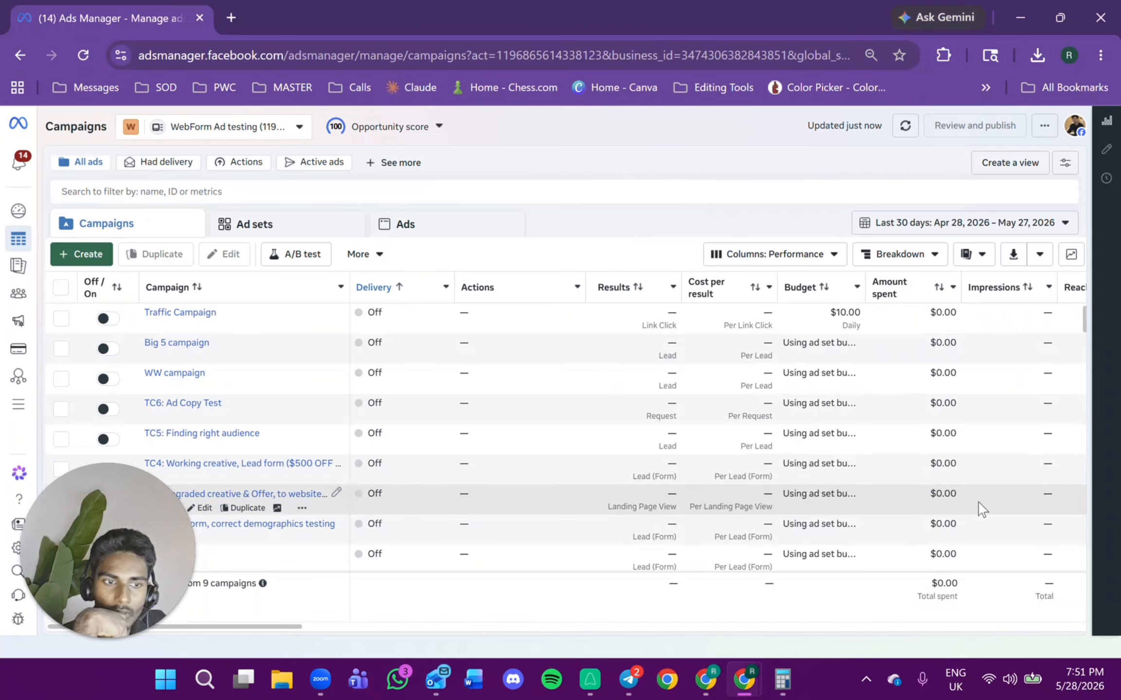
pyautogui.moveTo(174, 520); pyautogui.dragTo(1009, 440)
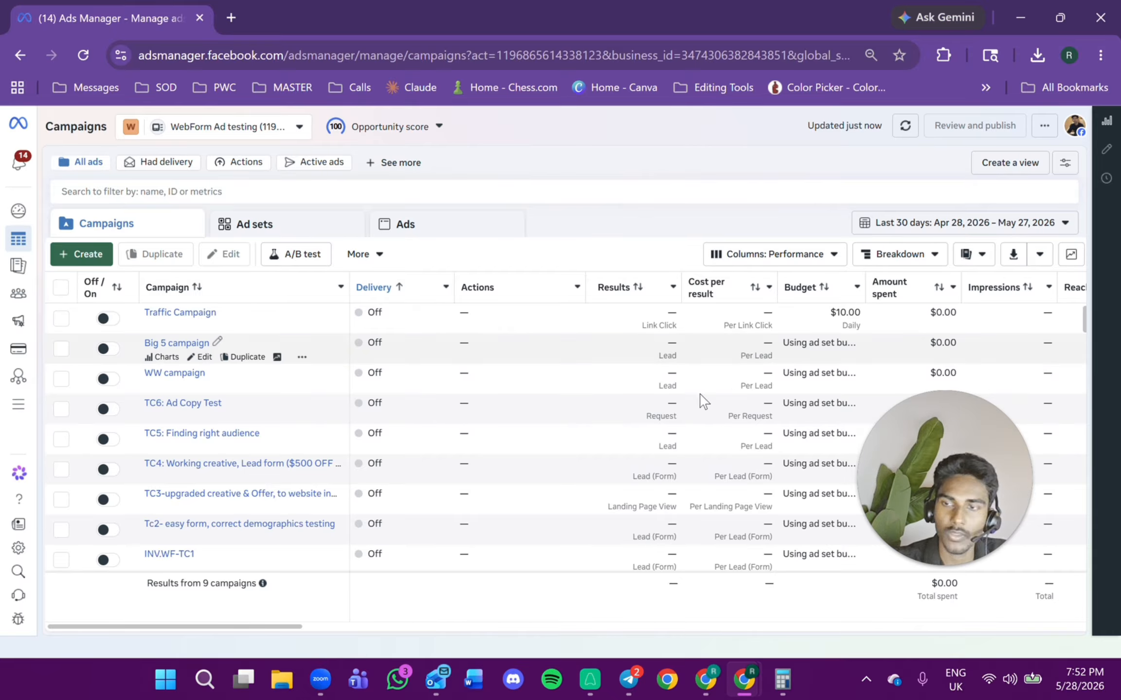
# Create a new campaign with the Leads objective.
pyautogui.click(86, 256)
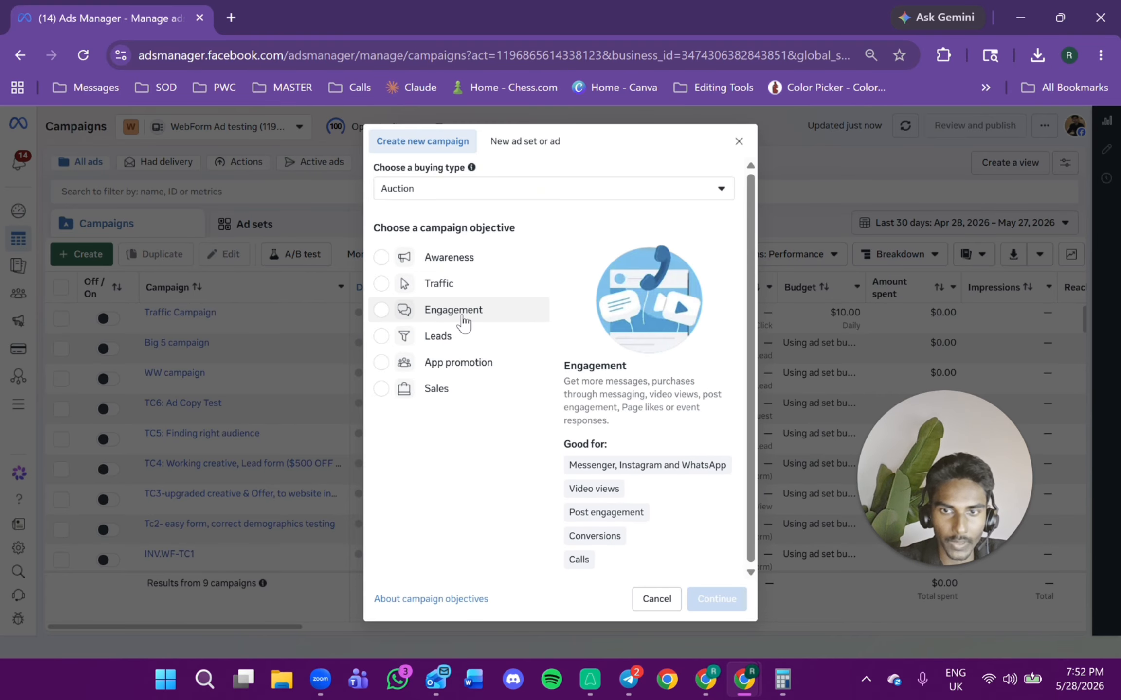
pyautogui.click(380, 340)
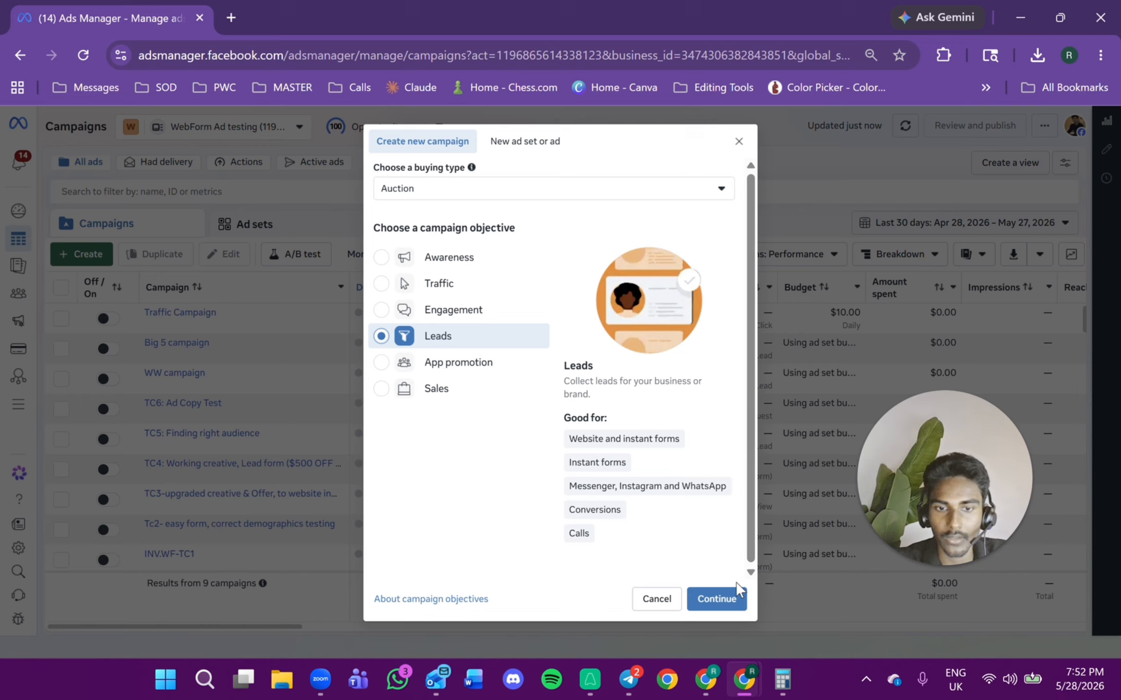
pyautogui.click(718, 600)
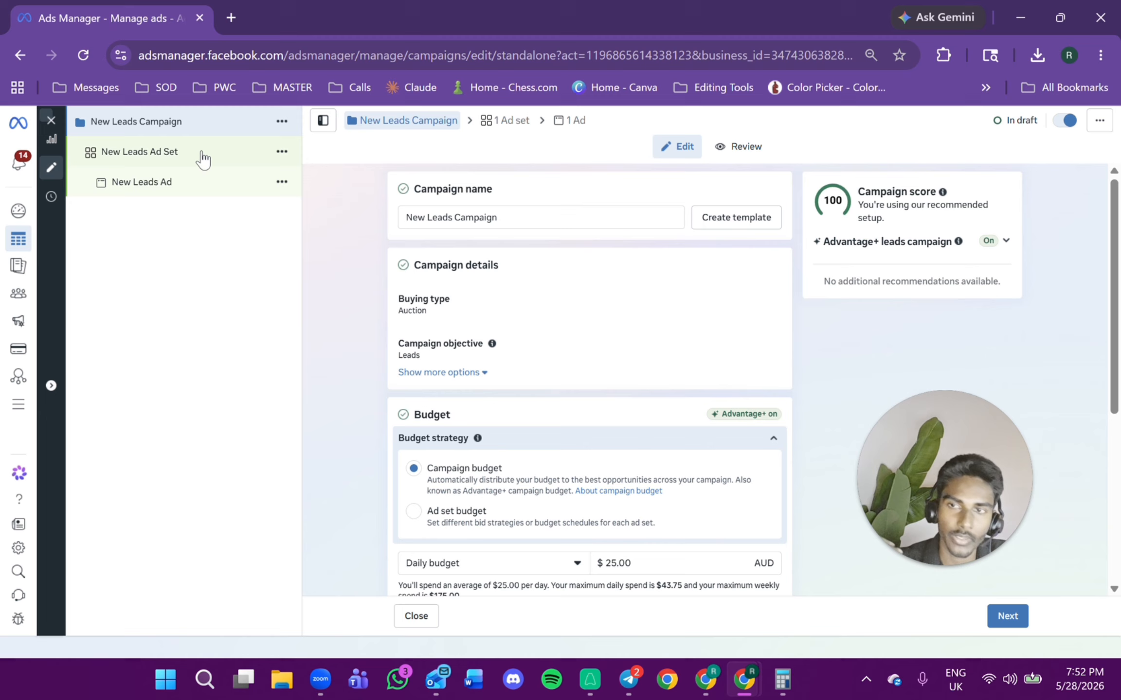
# Inspect the new campaign's ad set and ad levels, then return to the campaign and select its name.
pyautogui.click(181, 162)
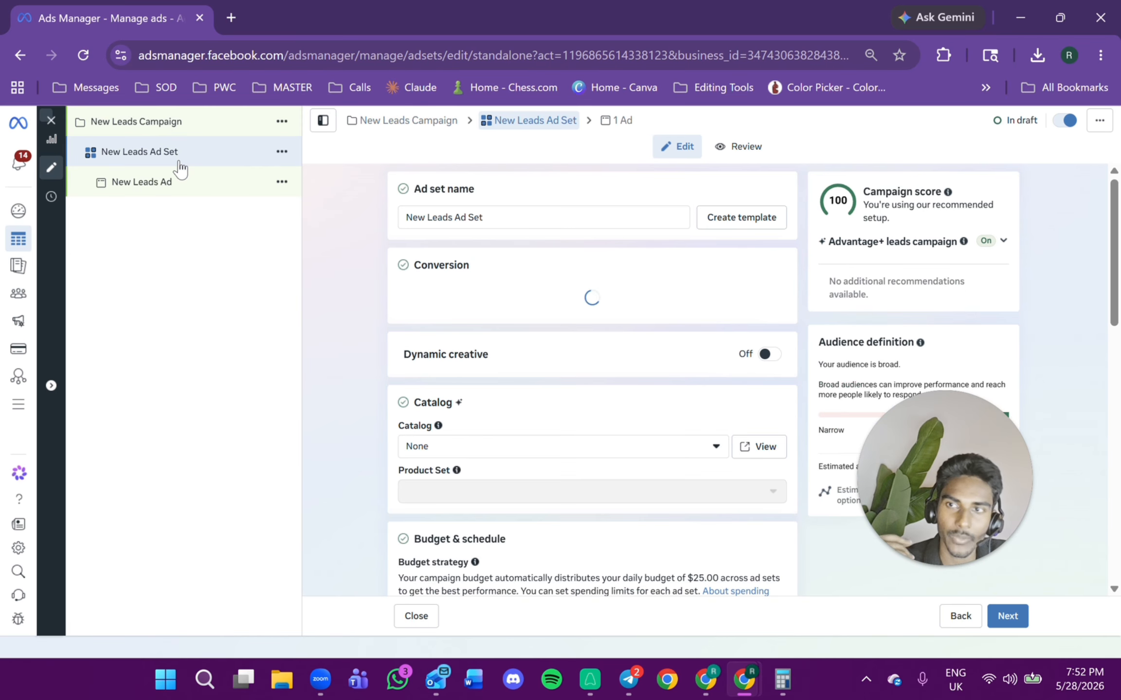
pyautogui.click(198, 187)
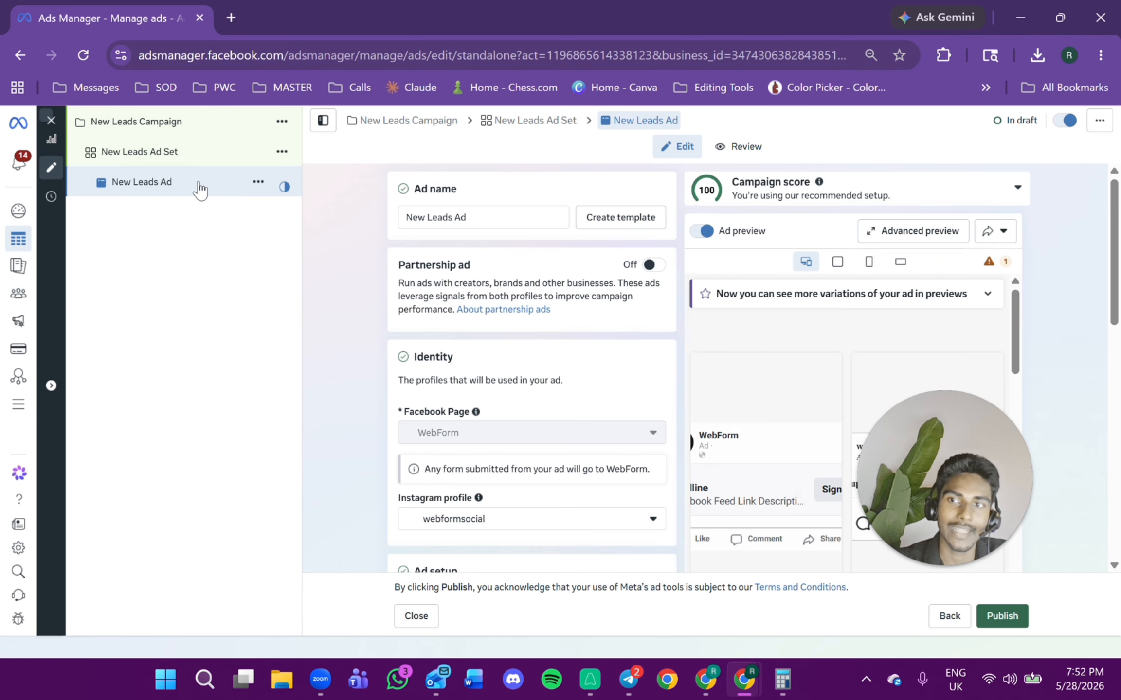
pyautogui.click(199, 129)
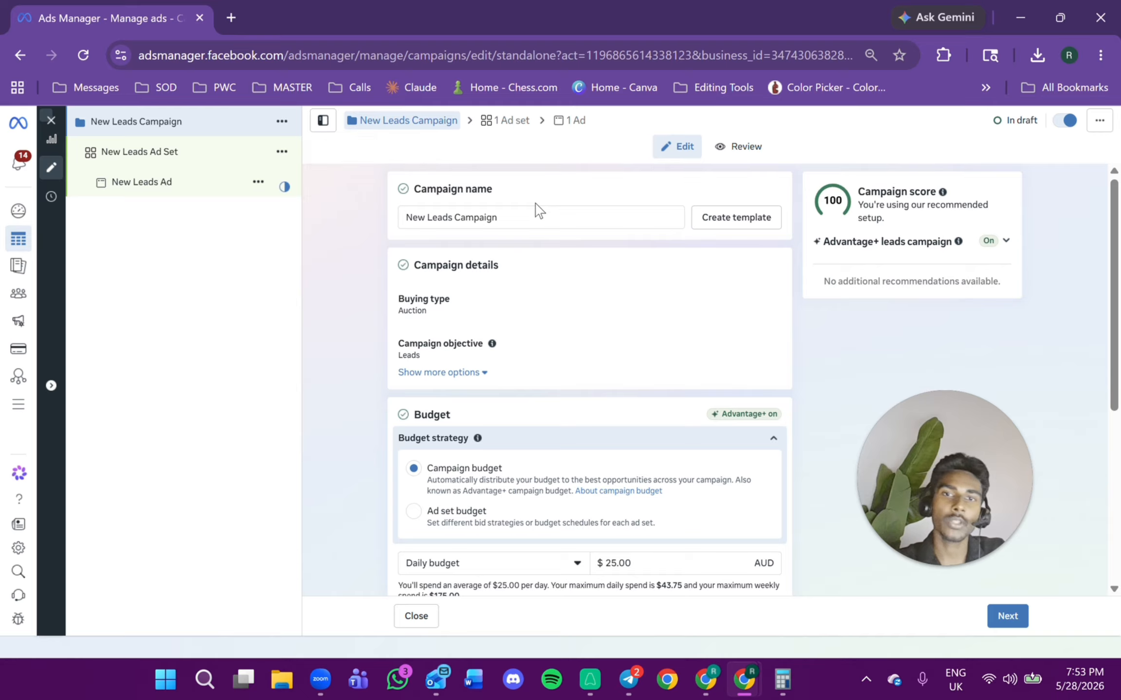
pyautogui.moveTo(492, 217); pyautogui.dragTo(407, 225)
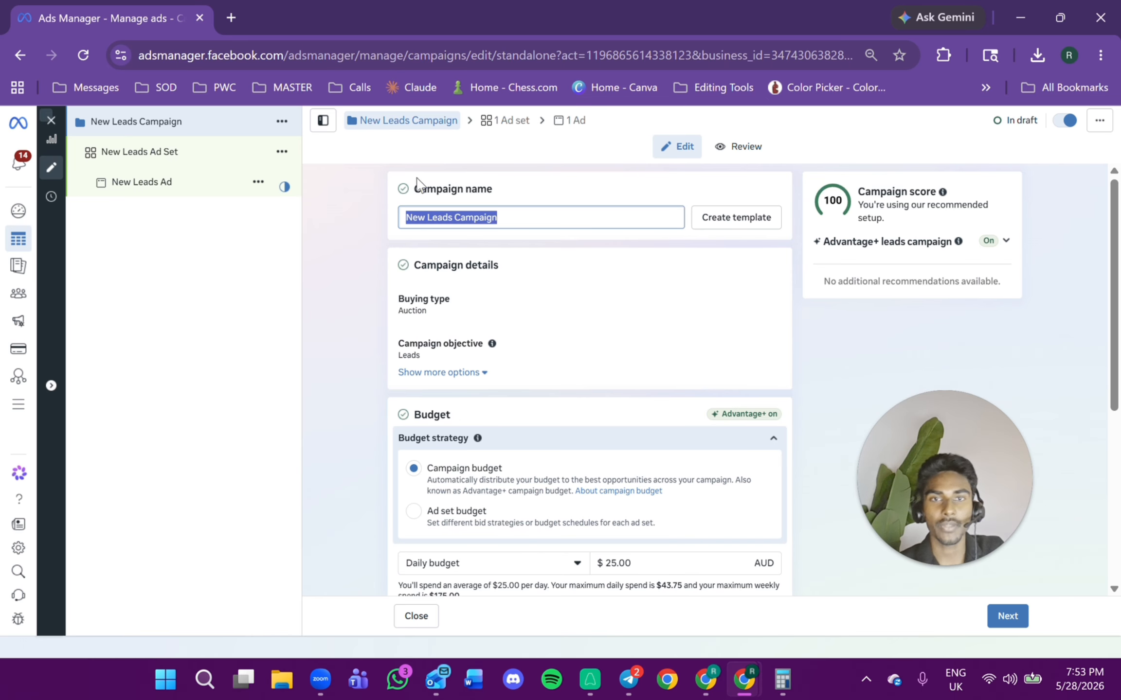
# Review the Golden Offer notes in the Google Docs document, then return to the Ads Manager window.
pyautogui.moveTo(526, 7); pyautogui.dragTo(1120, 155)
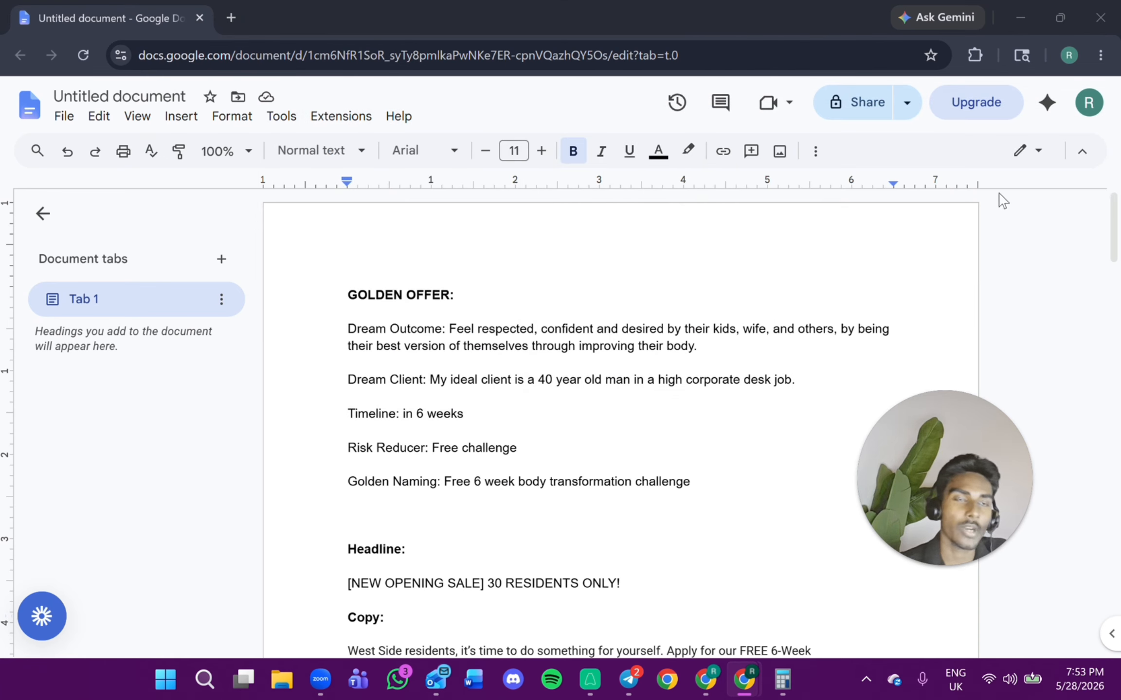
pyautogui.click(1100, 55)
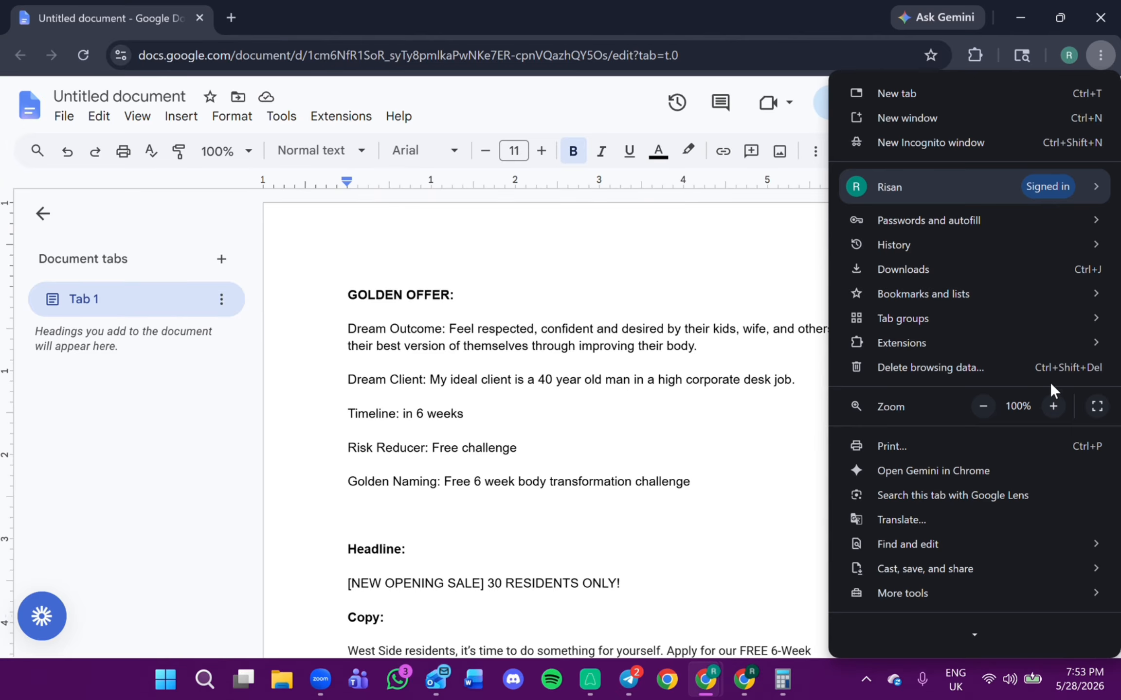
pyautogui.click(1052, 406)
pyautogui.doubleClick(673, 340)
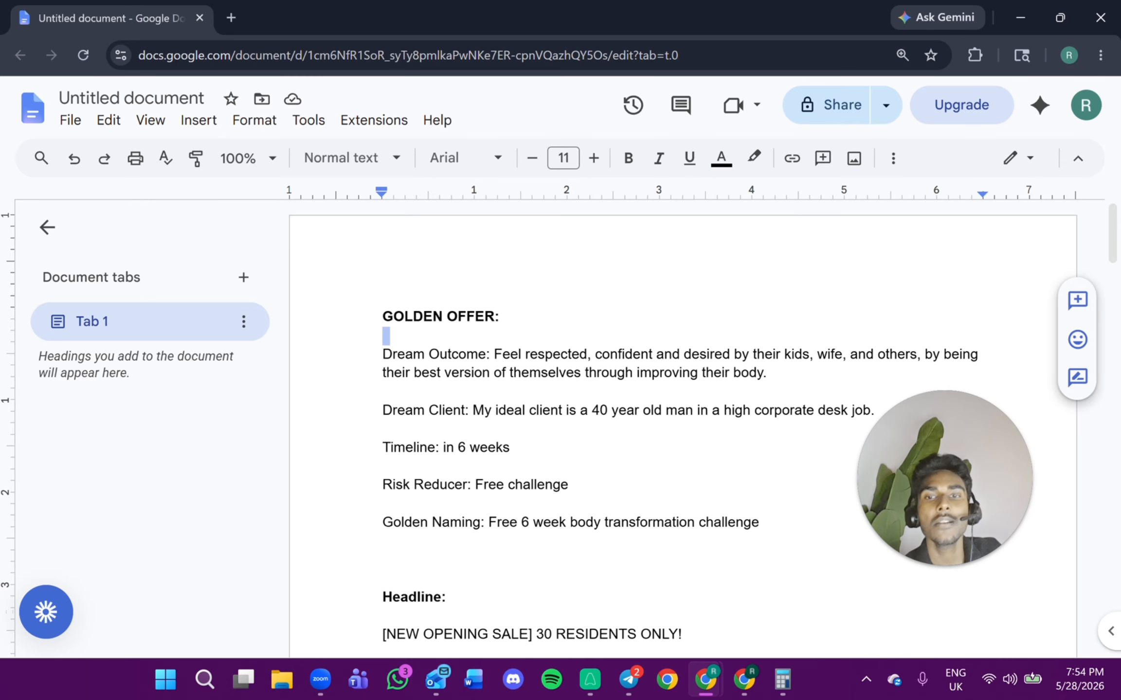
pyautogui.moveTo(382, 354); pyautogui.dragTo(489, 354)
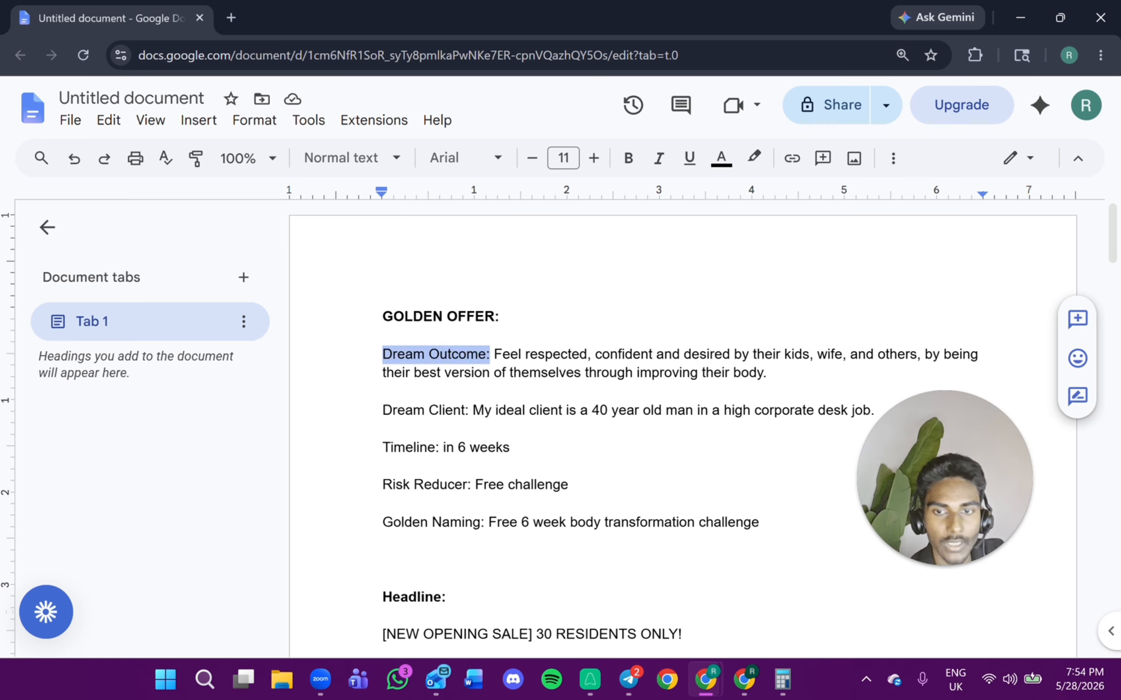
pyautogui.moveTo(382, 410); pyautogui.dragTo(453, 410)
pyautogui.moveTo(382, 447); pyautogui.dragTo(435, 448)
pyautogui.moveTo(383, 484); pyautogui.dragTo(467, 485)
pyautogui.moveTo(382, 522); pyautogui.dragTo(613, 522)
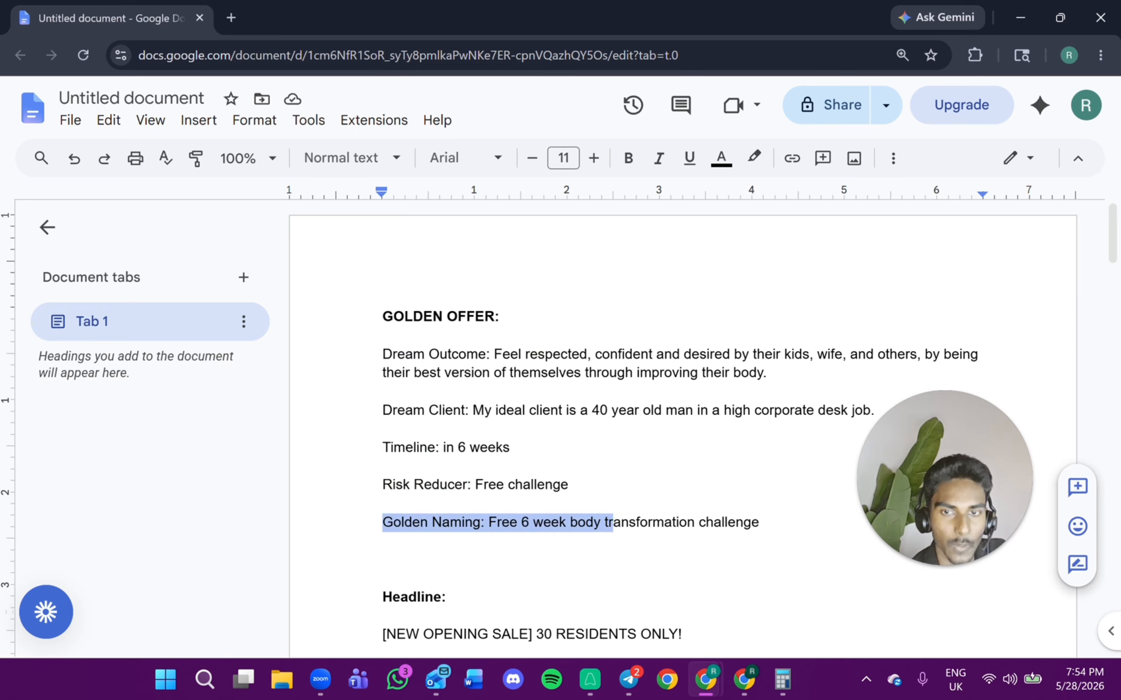
pyautogui.moveTo(500, 317); pyautogui.dragTo(393, 316)
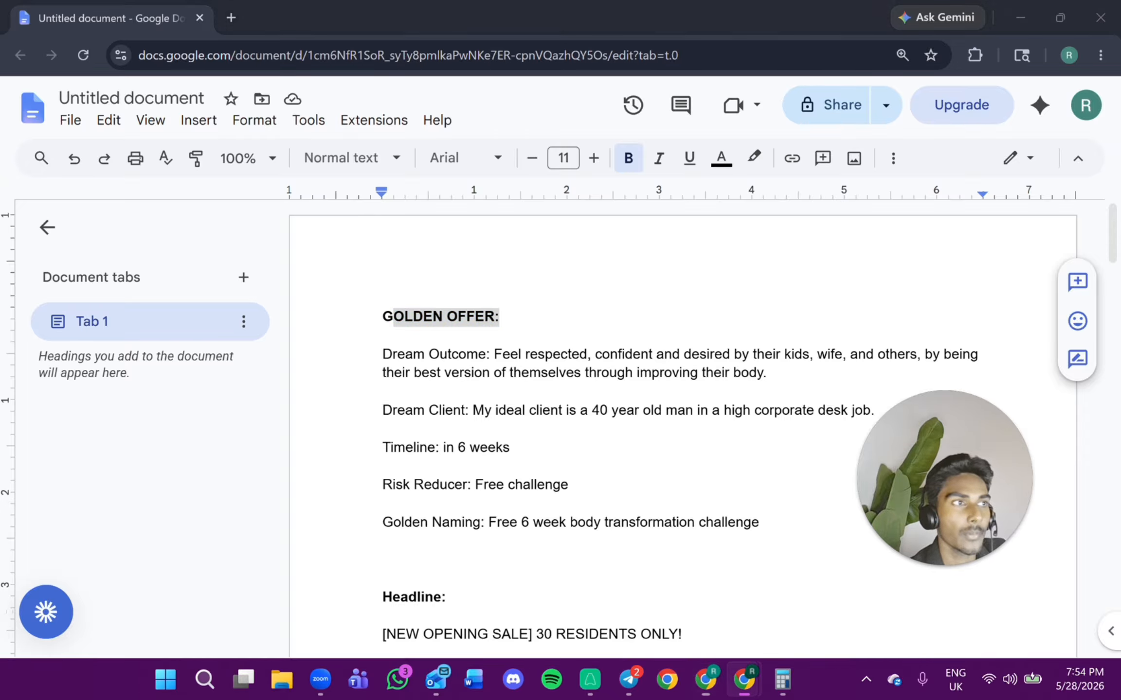
pyautogui.moveTo(1120, 161); pyautogui.dragTo(529, 164)
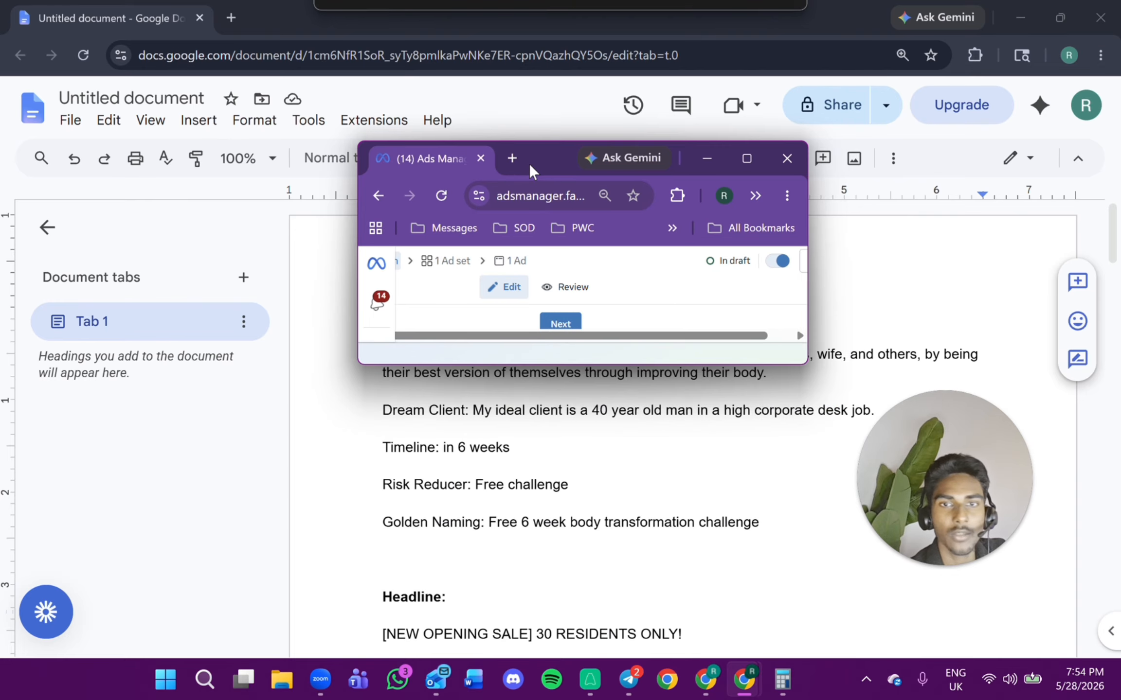
pyautogui.click(734, 164)
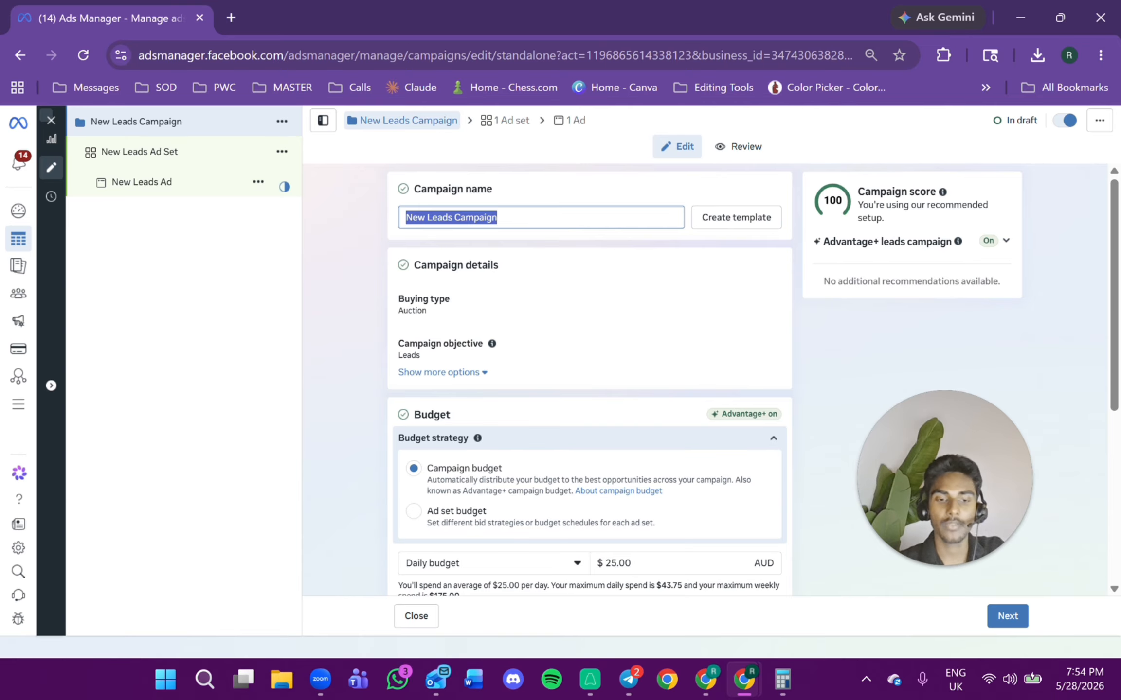
# Rename the campaign "[offer name] demographic".
pyautogui.press('BackSpace')
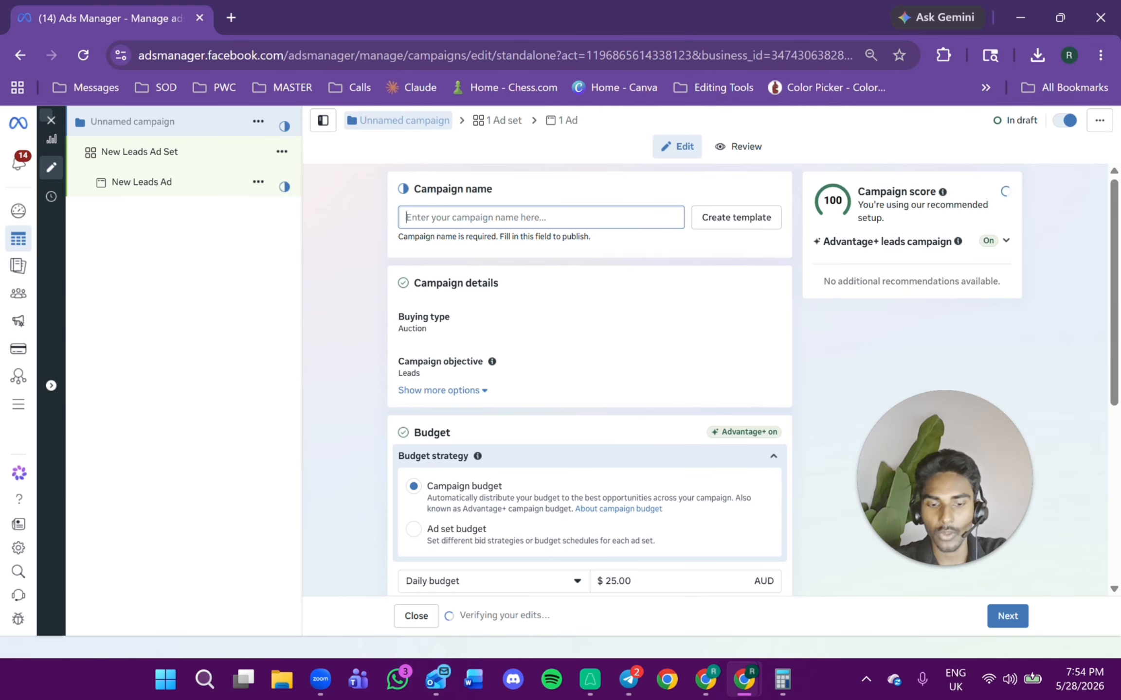
pyautogui.write('[off')
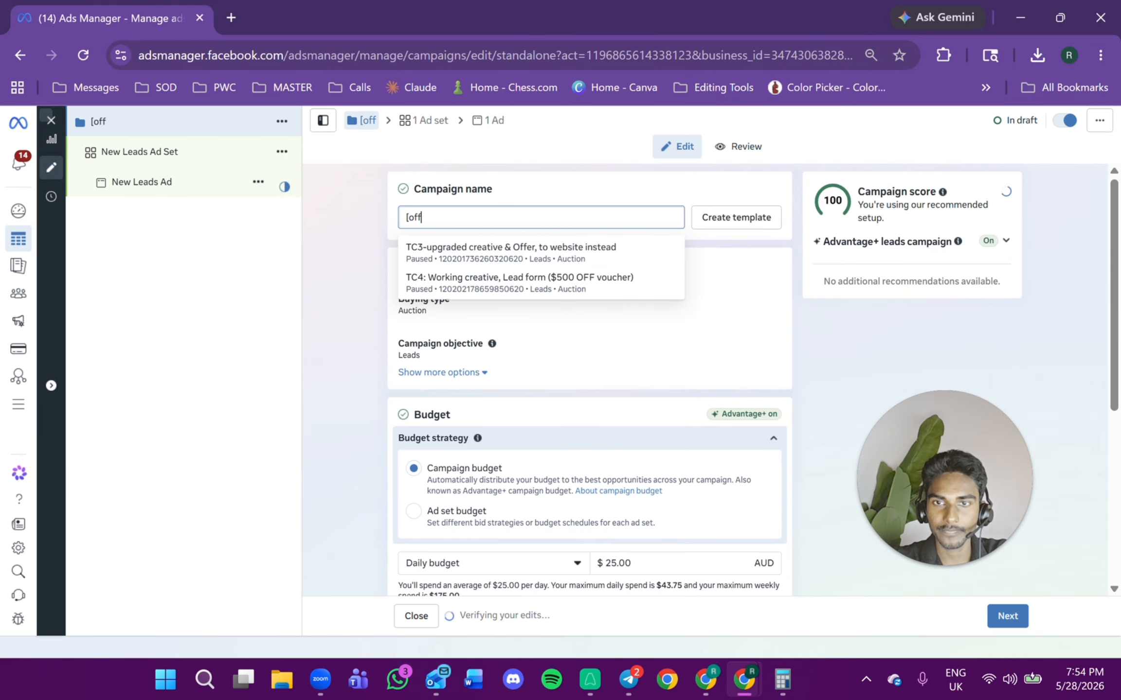
pyautogui.write('er name]')
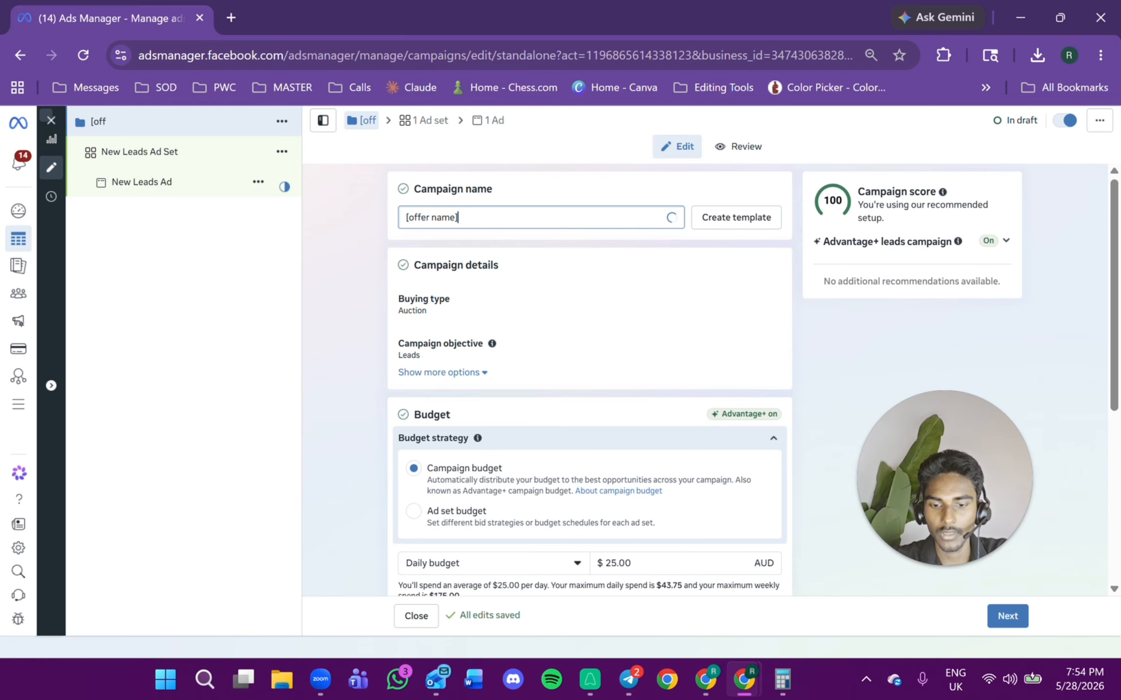
pyautogui.write(' demog')
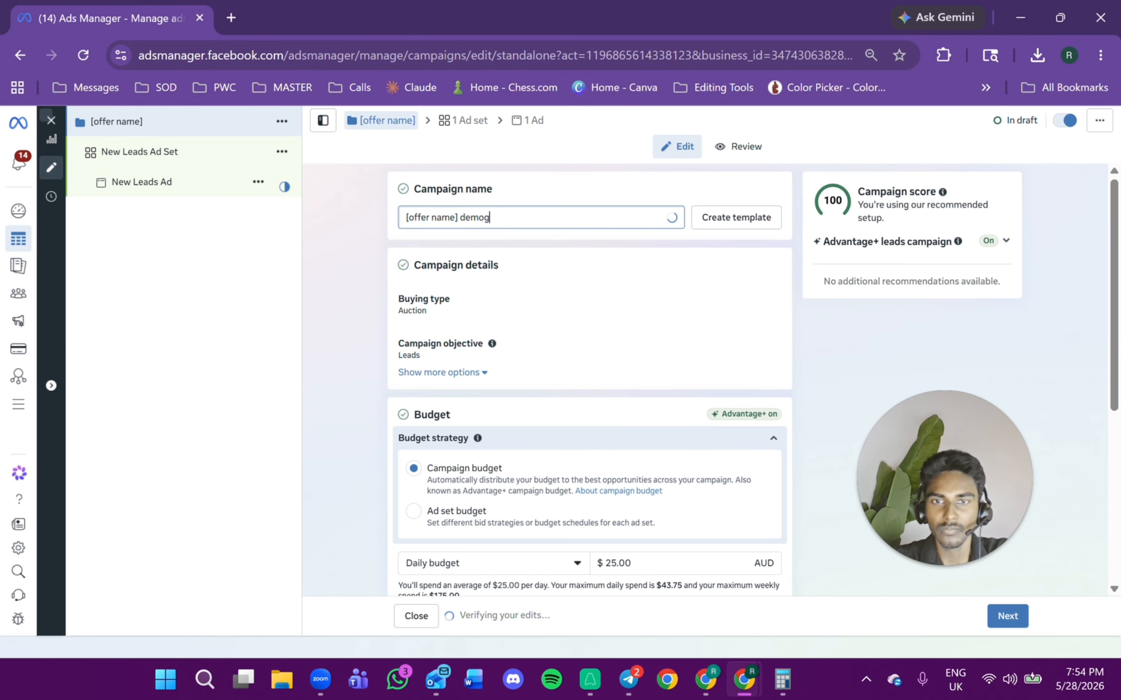
pyautogui.write('raphic')
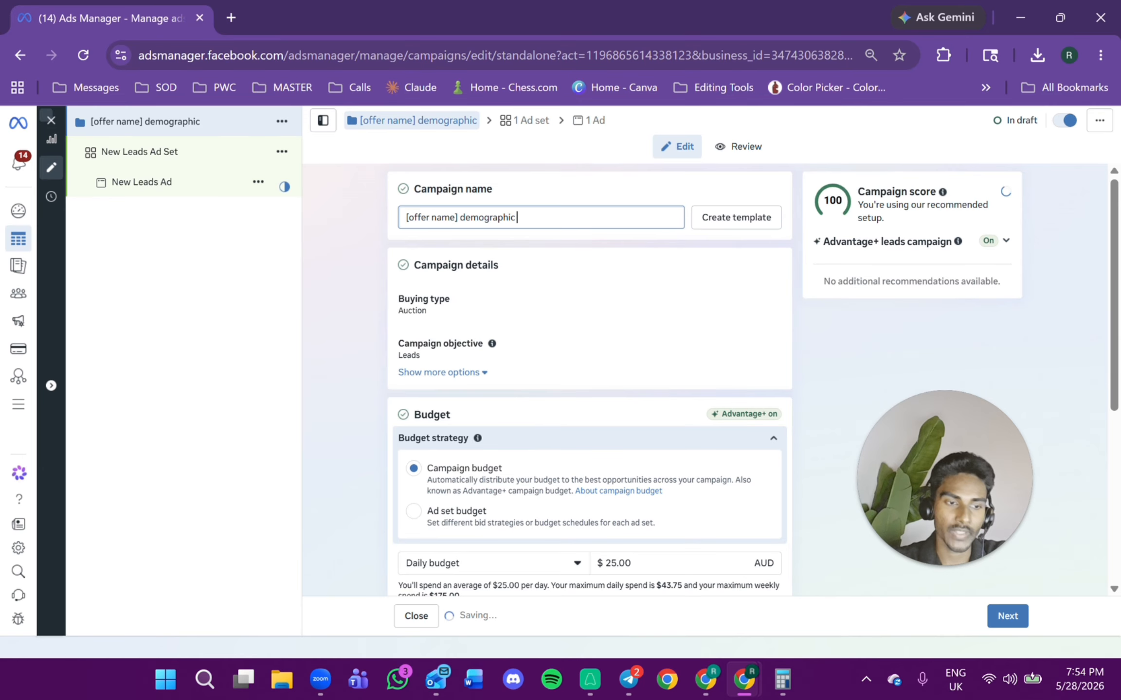
# Rename the campaign "6wk_free_M".
pyautogui.press('BackSpace')
pyautogui.press('BackSpace')
pyautogui.press('BackSpace')
pyautogui.press('BackSpace')
pyautogui.press('BackSpace')
pyautogui.press('BackSpace')
pyautogui.press('BackSpace')
pyautogui.press('BackSpace')
pyautogui.press('BackSpace')
pyautogui.press('BackSpace')
pyautogui.press('BackSpace')
pyautogui.press('BackSpace')
pyautogui.press('BackSpace')
pyautogui.press('BackSpace')
pyautogui.press('BackSpace')
pyautogui.press('BackSpace')
pyautogui.press('BackSpace')
pyautogui.press('BackSpace')
pyautogui.press('BackSpace')
pyautogui.press('BackSpace')
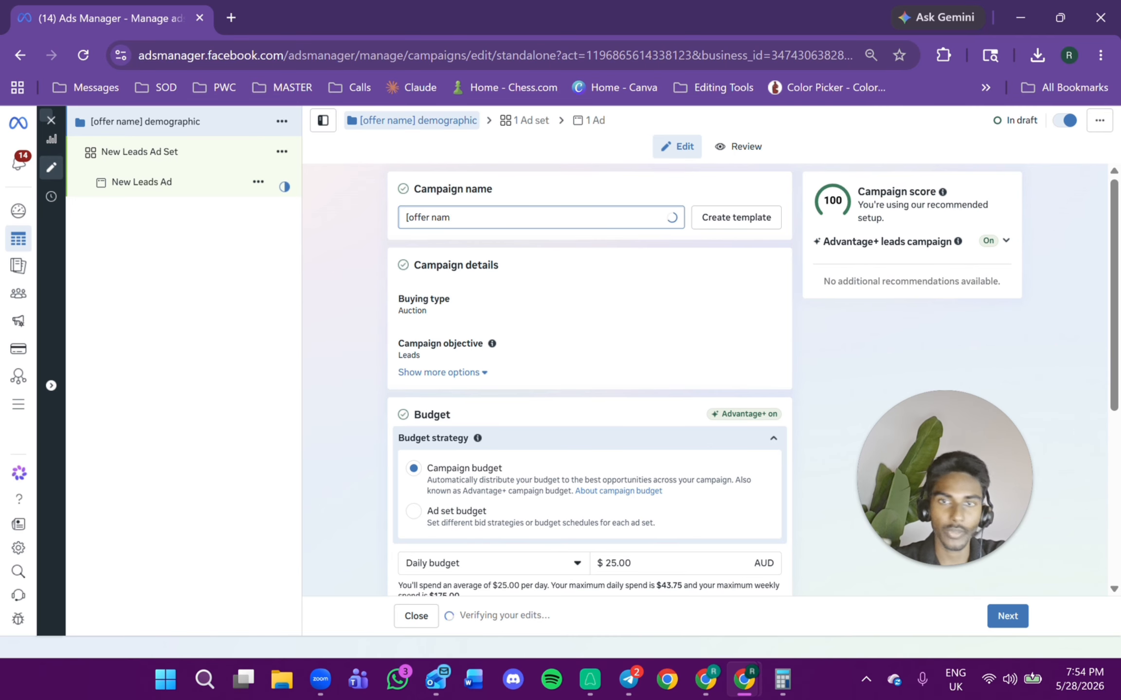
pyautogui.write('6wkd')
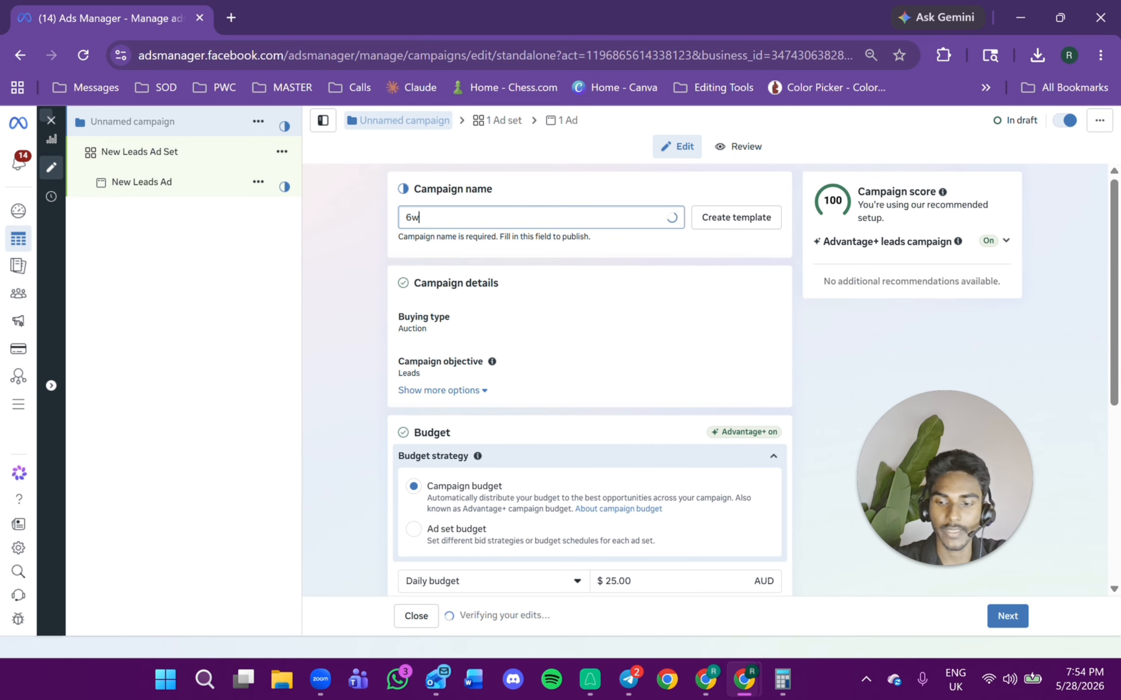
pyautogui.write('all')
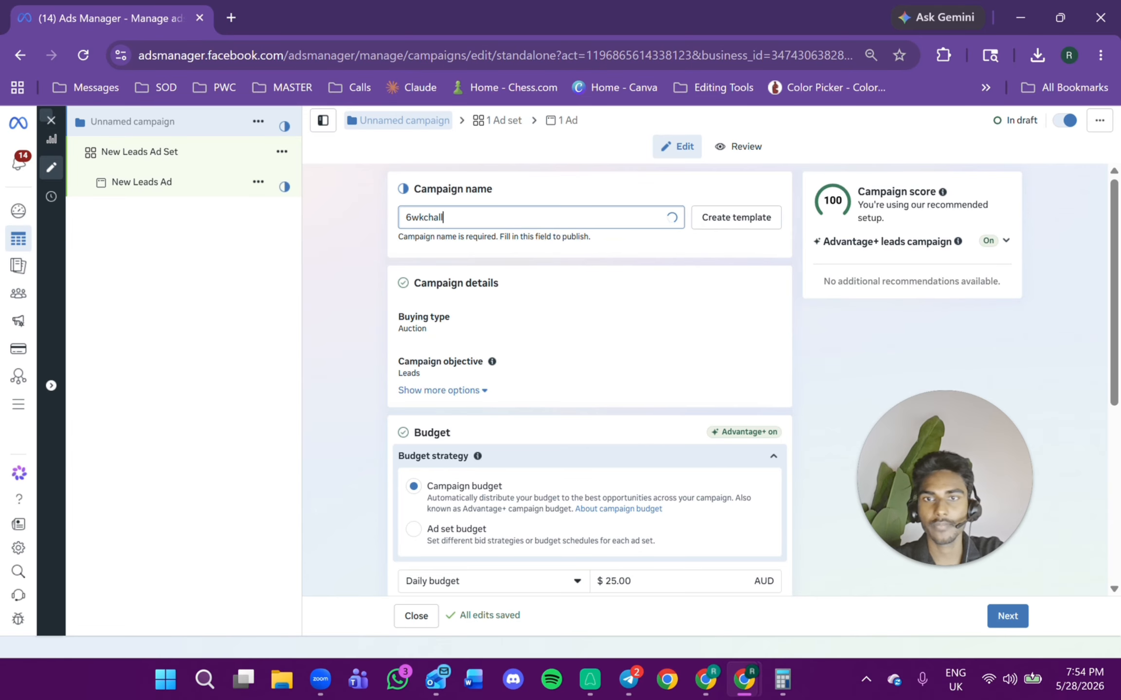
pyautogui.press('BackSpace')
pyautogui.press('BackSpace')
pyautogui.press('BackSpace')
pyautogui.press('BackSpace')
pyautogui.press('BackSpace')
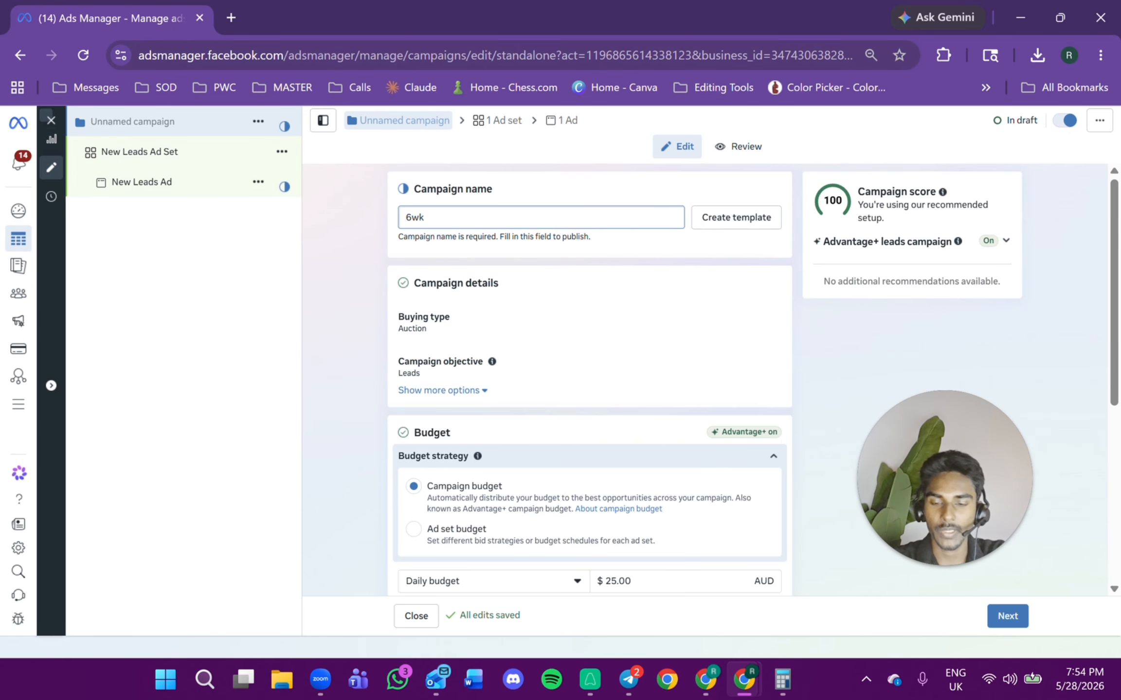
pyautogui.write('_Fr')
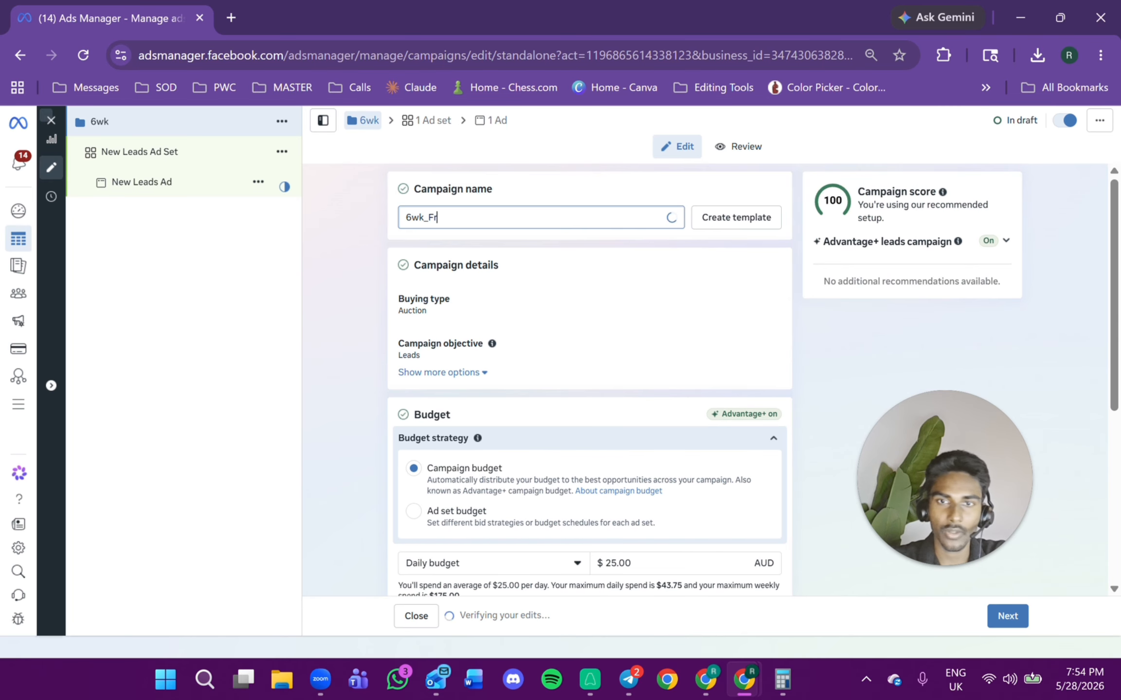
pyautogui.press('BackSpace')
pyautogui.press('BackSpace')
pyautogui.write('free-')
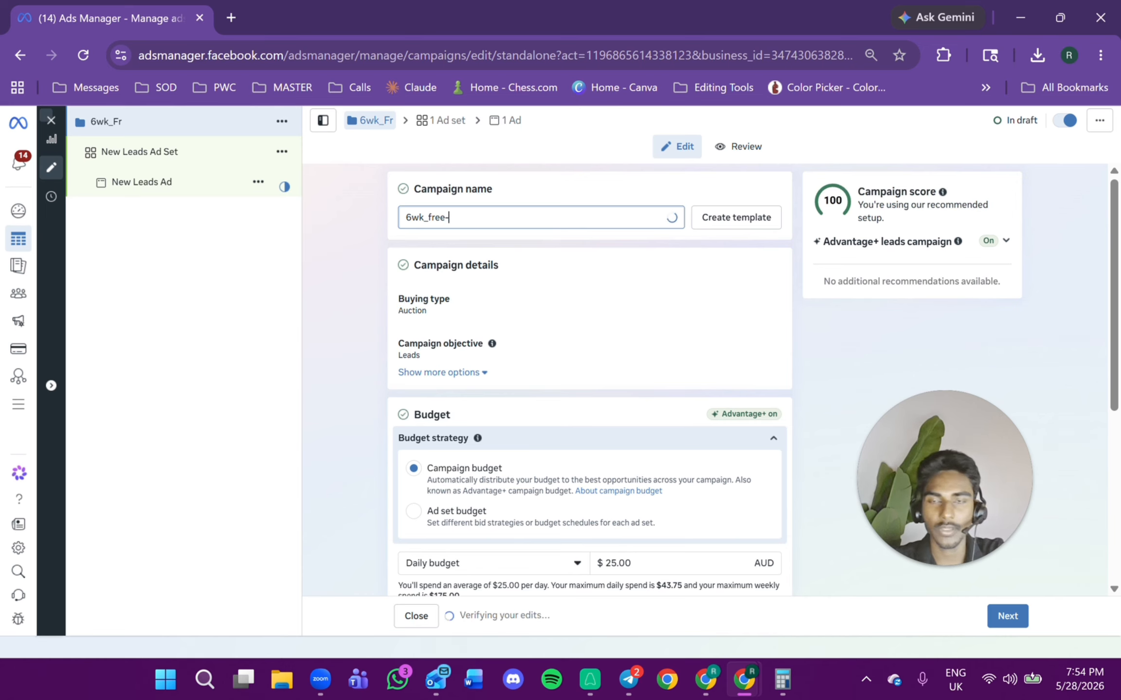
pyautogui.press('BackSpace')
pyautogui.write('_M')
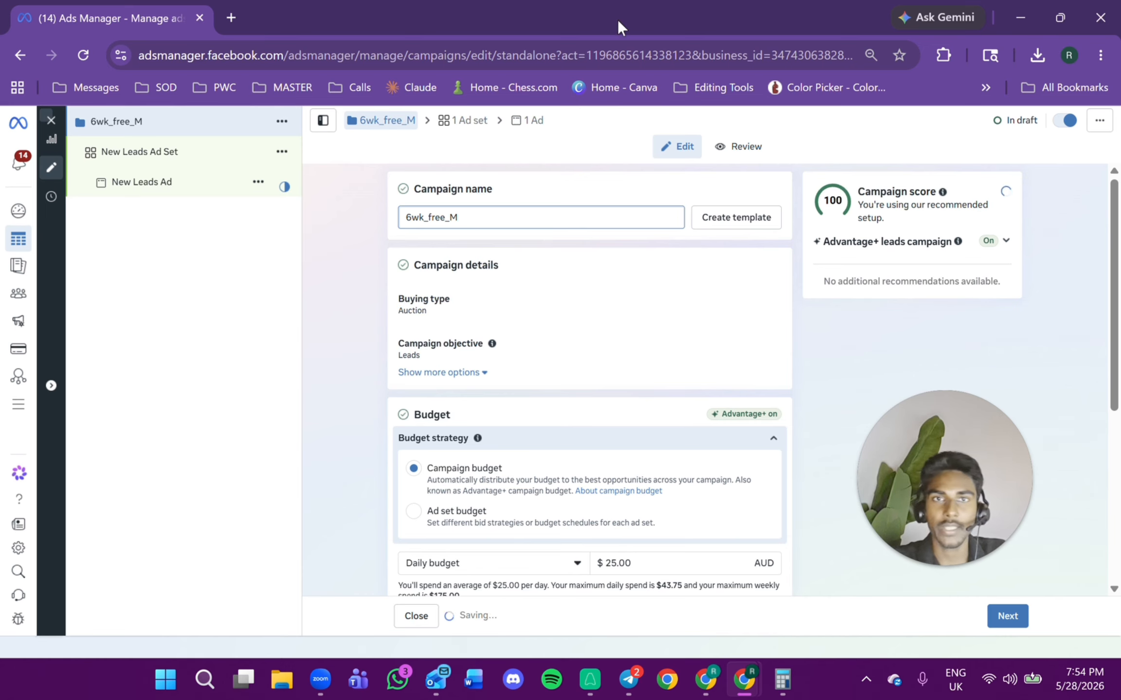
# Check the Golden Offer notes, then extend the campaign name to "6wk_free_M_30-50-".
pyautogui.moveTo(619, 26); pyautogui.dragTo(1120, 183)
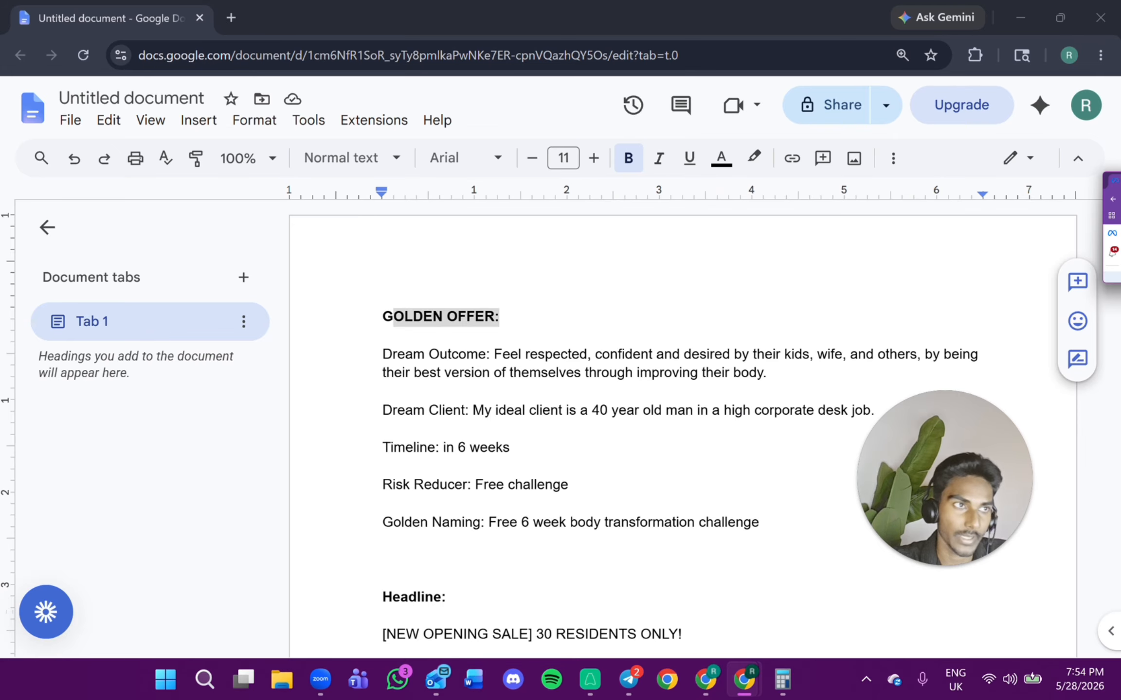
pyautogui.moveTo(1120, 186); pyautogui.dragTo(659, 195)
pyautogui.doubleClick(654, 190)
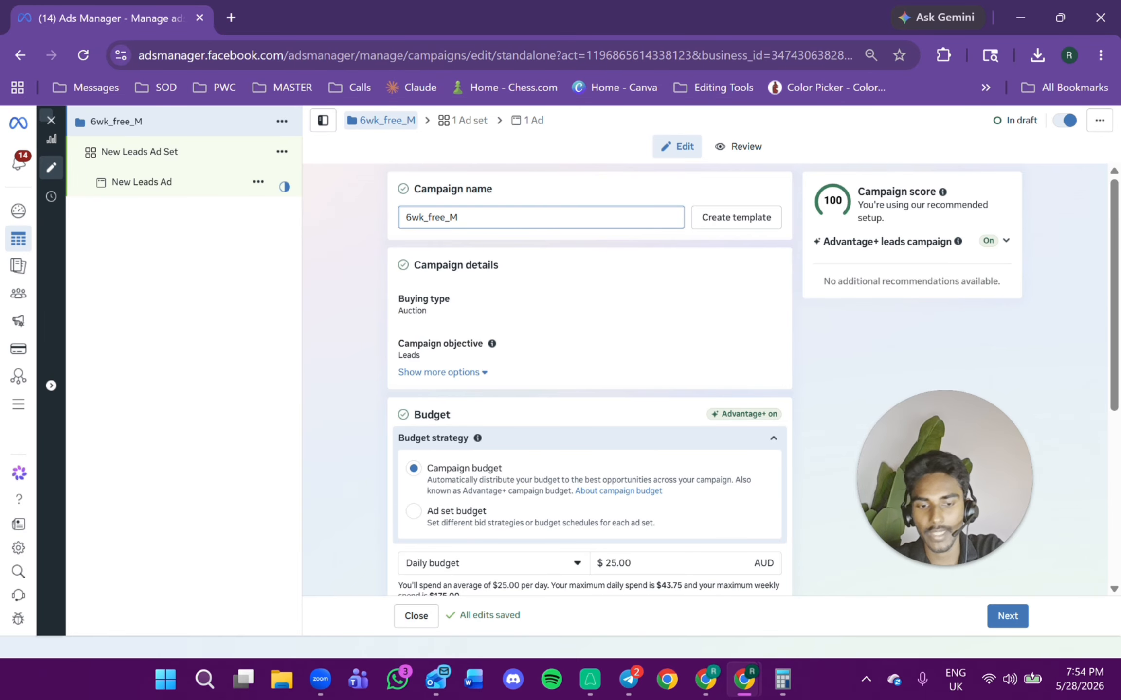
pyautogui.write('_')
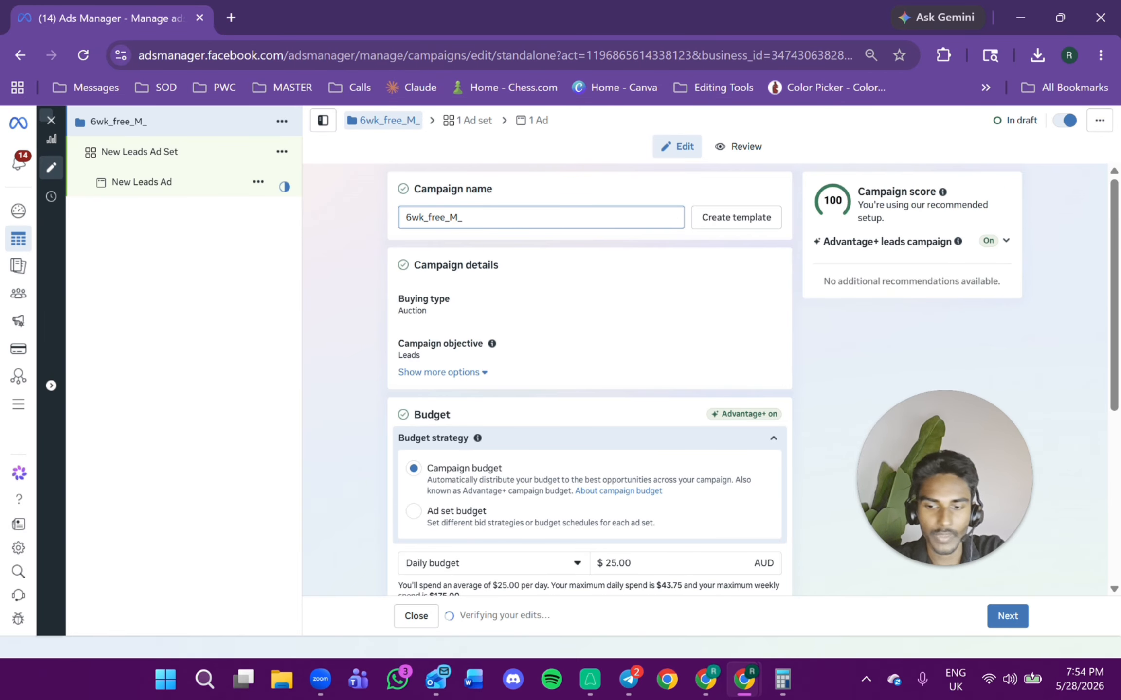
pyautogui.write('30-')
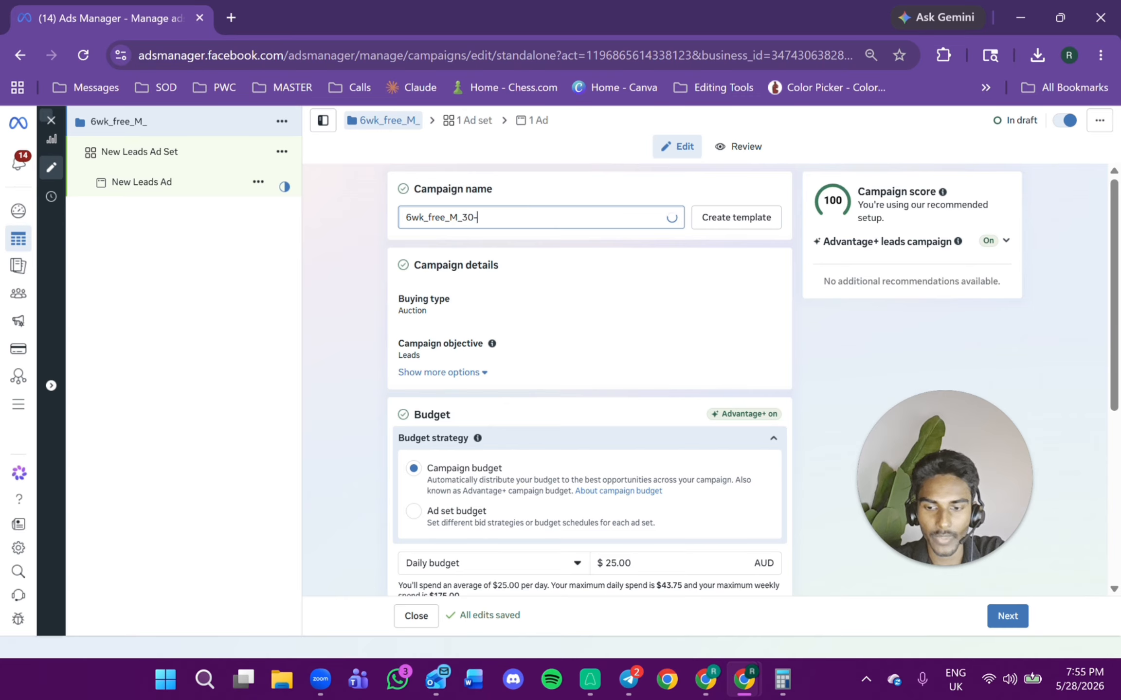
pyautogui.write('50')
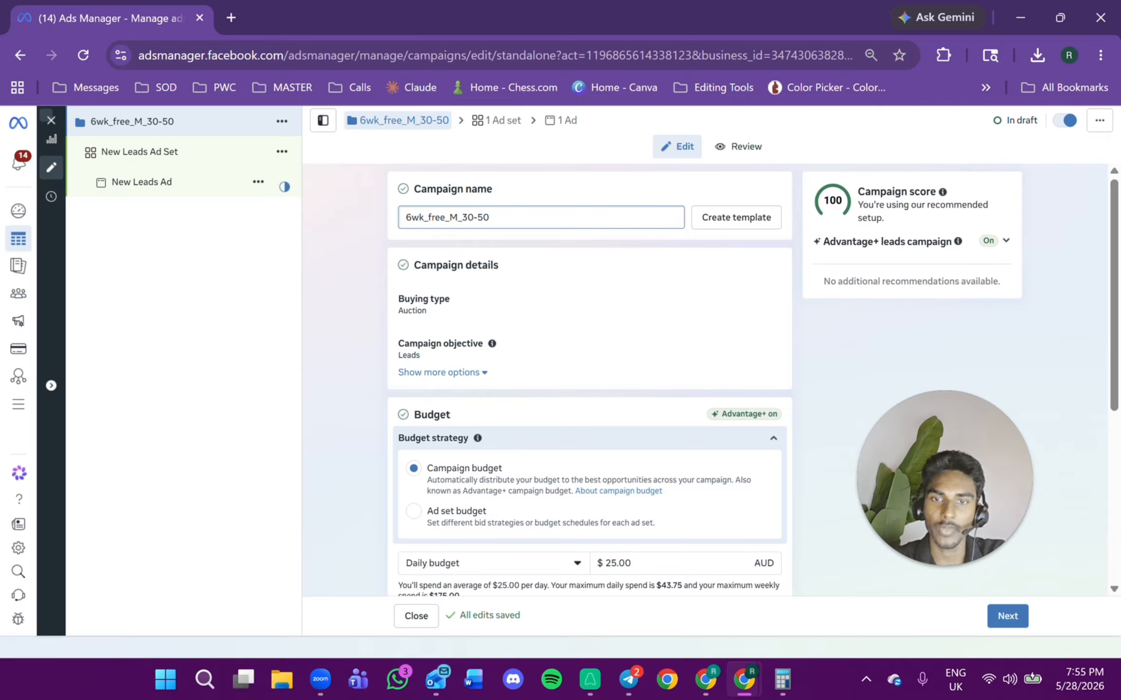
pyautogui.write('-')
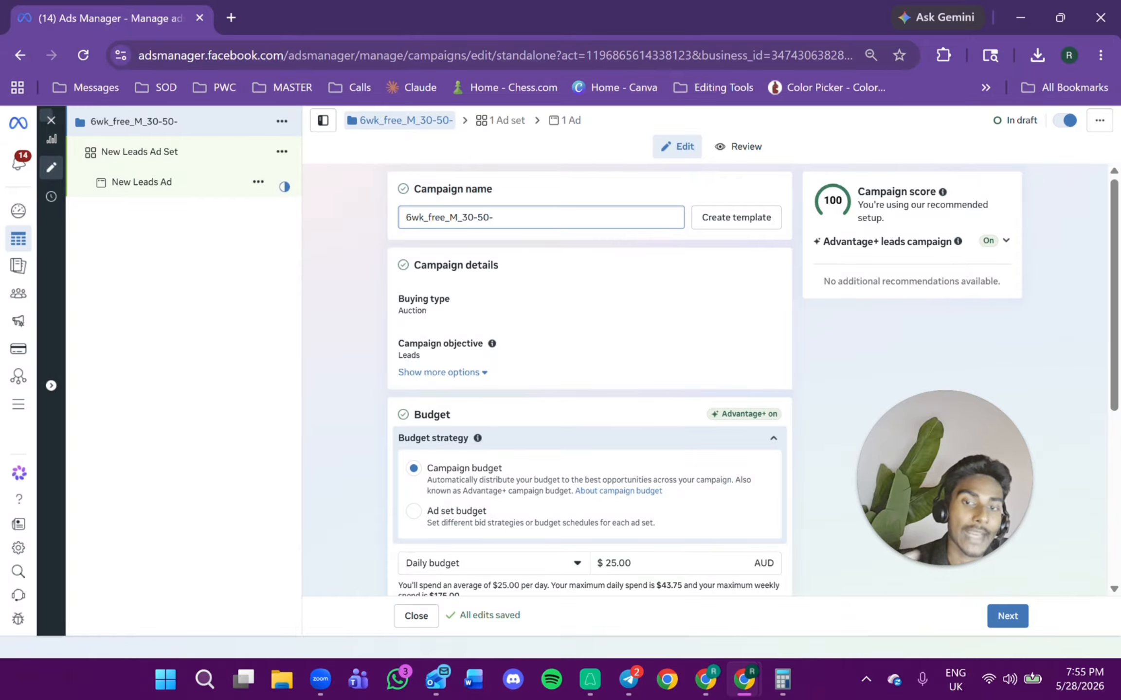
# Switch the campaign's budget strategy from campaign budget to Ad set budget.
pyautogui.scroll(-5, 559, 274)
pyautogui.scroll(2, 559, 274)
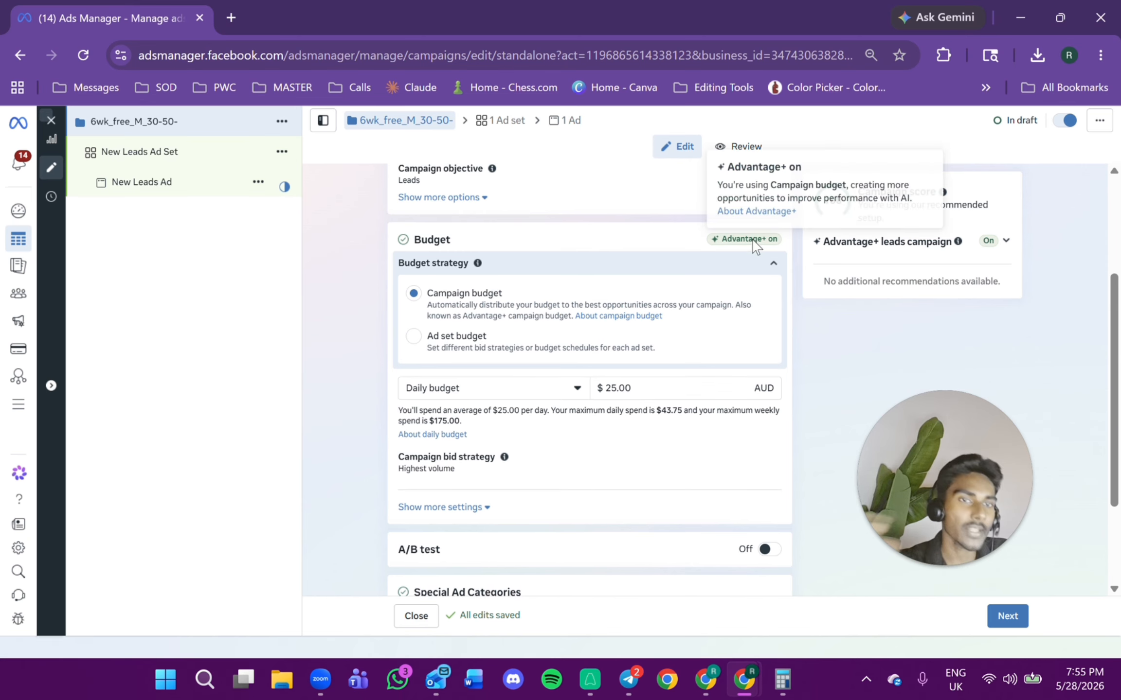
pyautogui.click(946, 246)
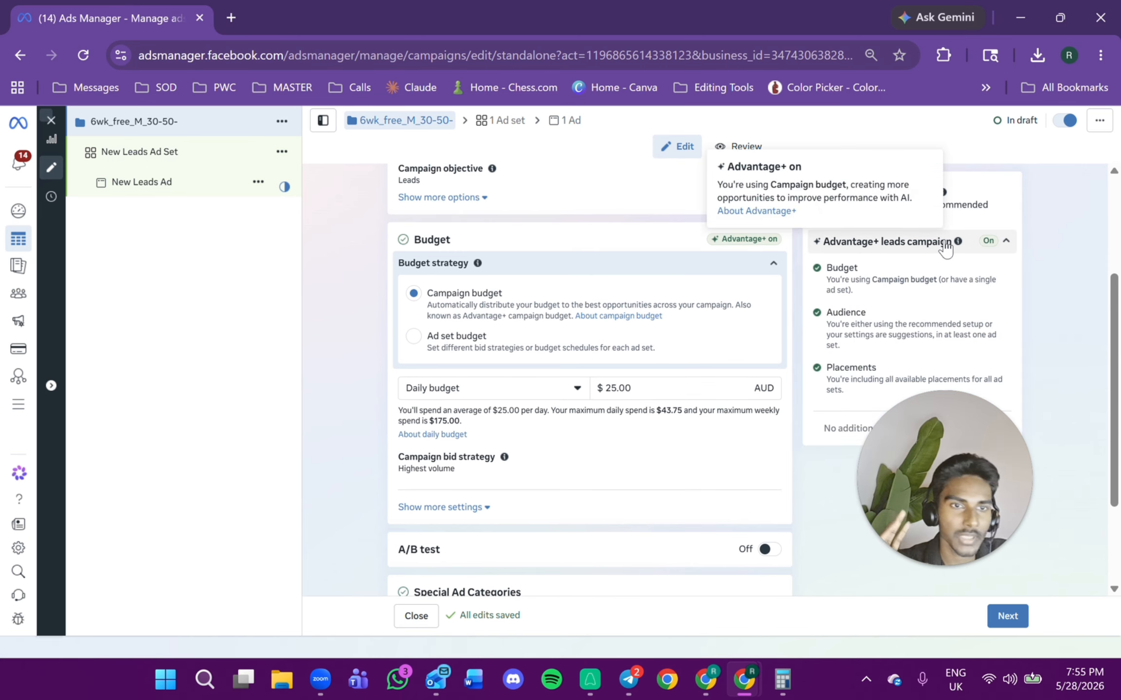
pyautogui.scroll(2, 1029, 183)
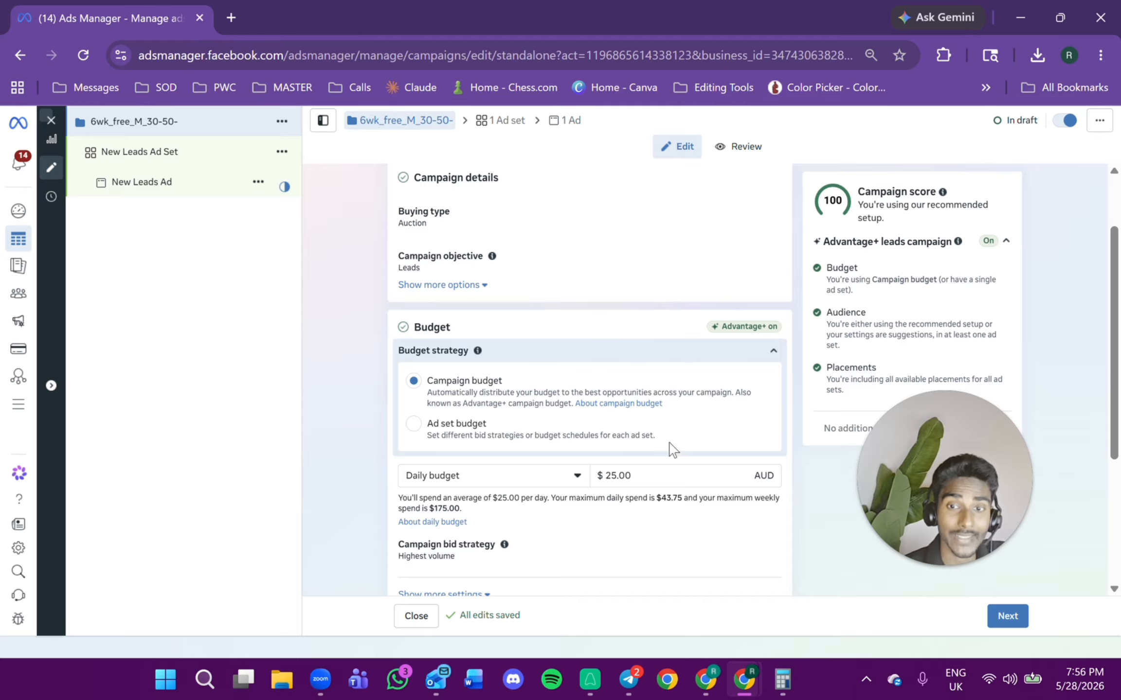
pyautogui.moveTo(641, 435); pyautogui.dragTo(548, 469)
pyautogui.click(407, 470)
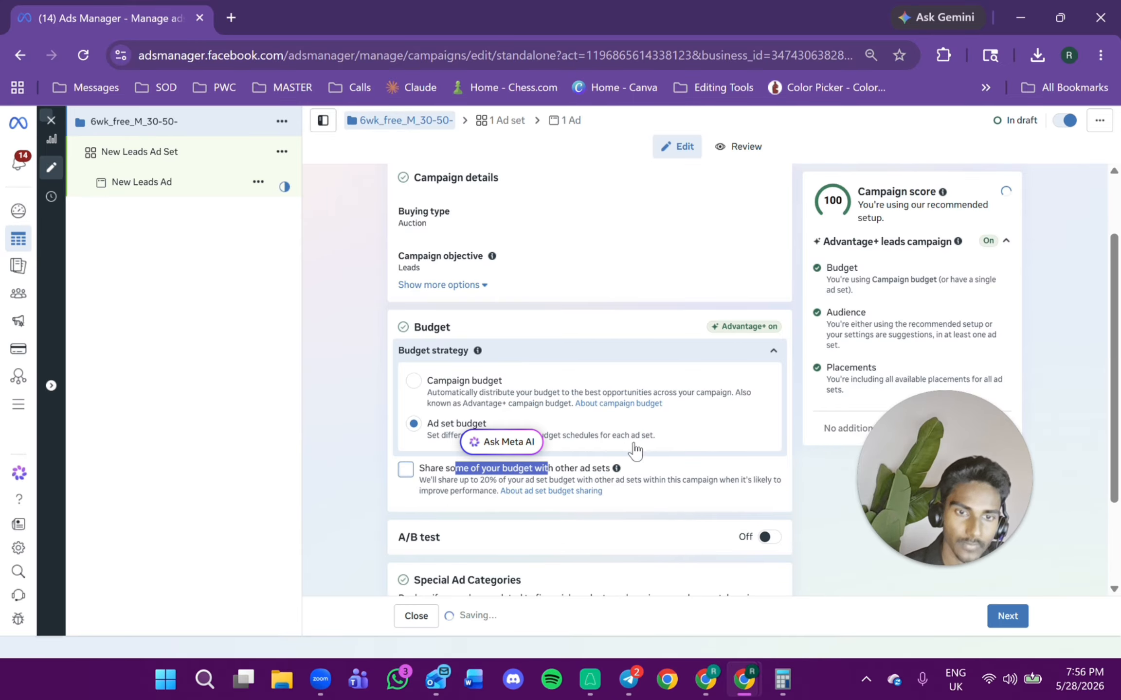
# Append "ABO" to the campaign name, making it "6wk_free_M_30-50-ABO".
pyautogui.scroll(2, 638, 453)
pyautogui.click(539, 217)
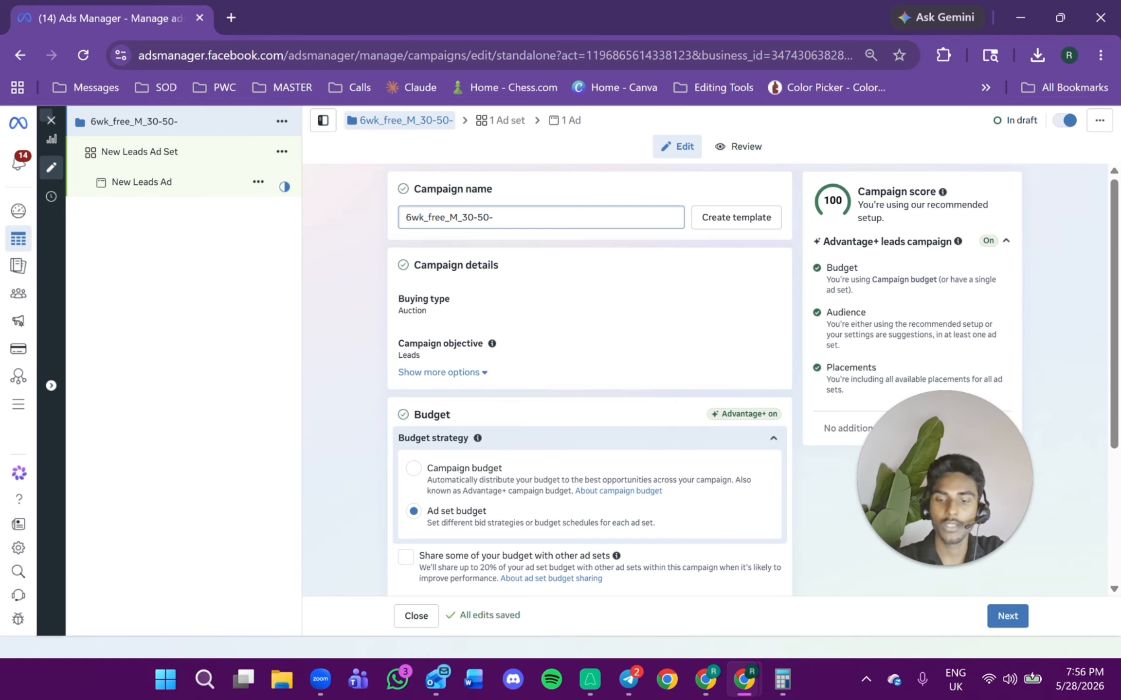
pyautogui.write('ABO')
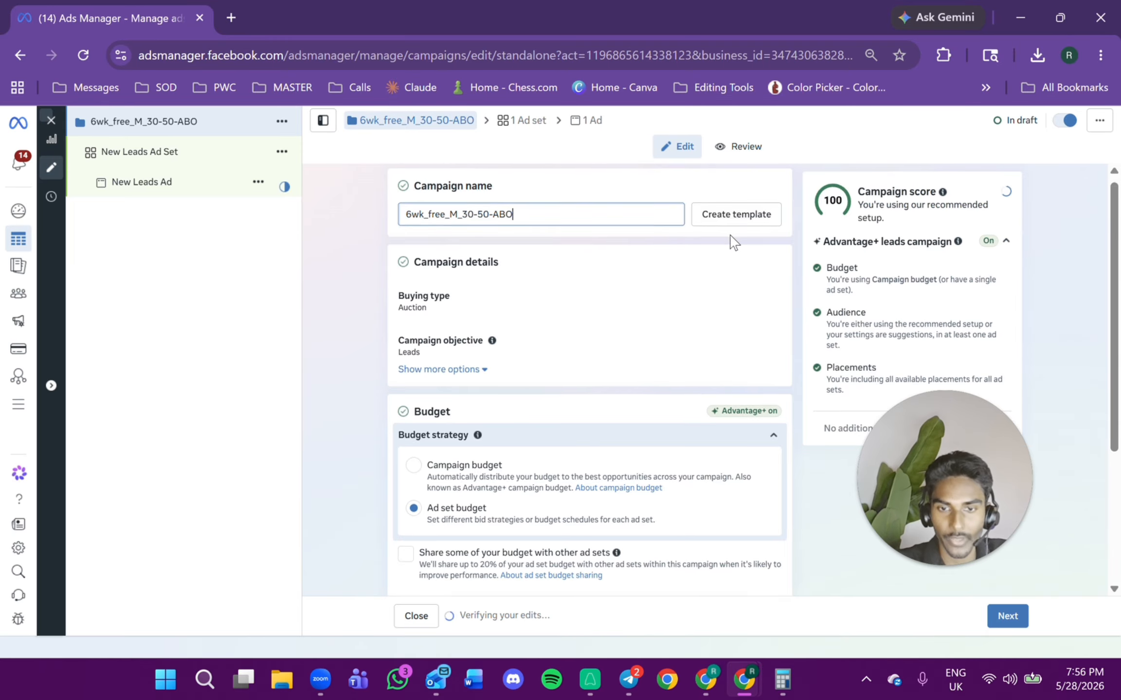
pyautogui.scroll(-4, 720, 243)
pyautogui.scroll(1, 700, 430)
pyautogui.scroll(2, 701, 430)
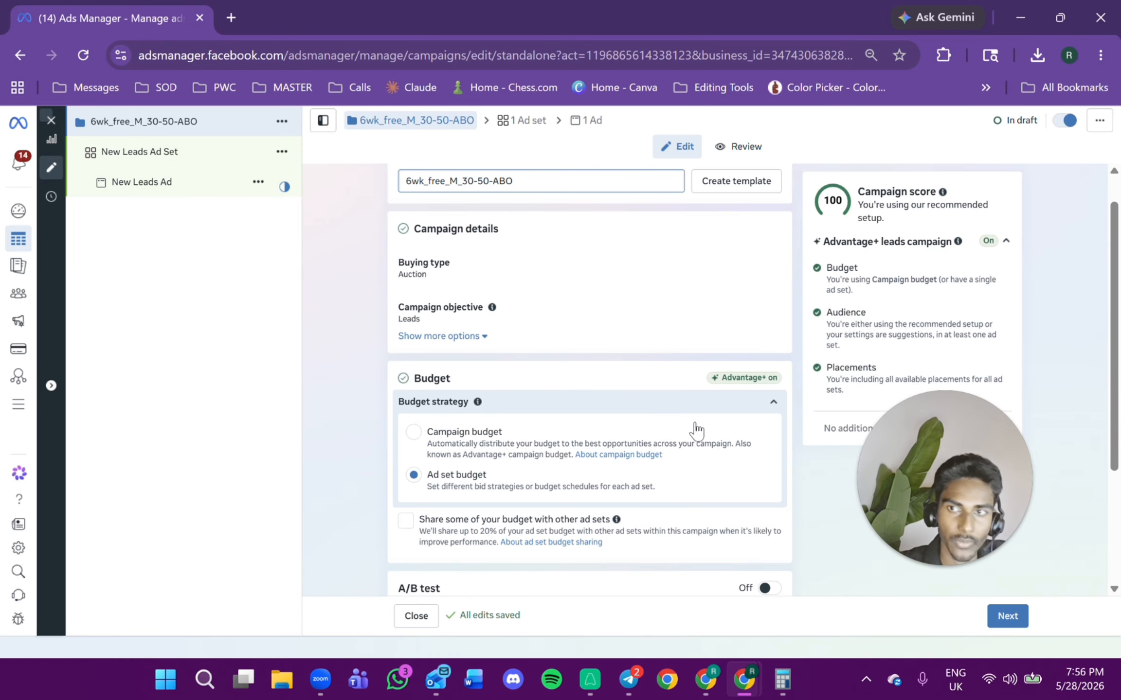
pyautogui.scroll(-3, 669, 440)
pyautogui.scroll(3, 632, 469)
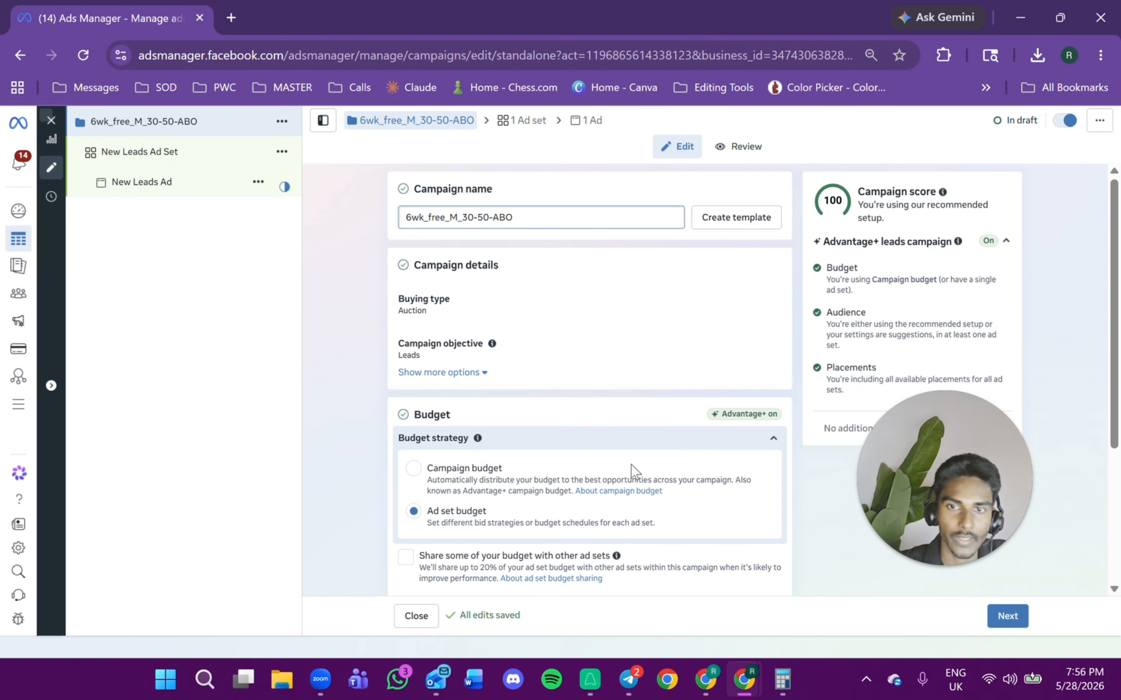
# Open the ad set and rename it "Adset 1 6wkfree".
pyautogui.click(156, 160)
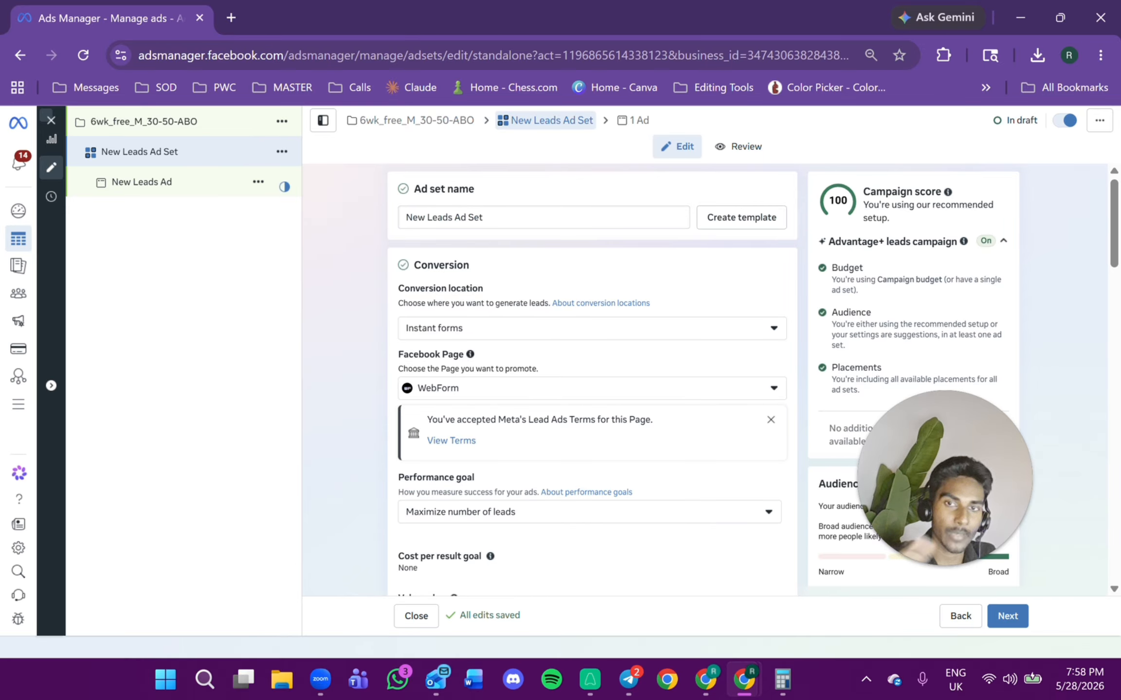
pyautogui.hotkey('ctrl', 'shift', 'Left')
pyautogui.hotkey('ctrl', 'shift', 'Left')
pyautogui.hotkey('ctrl', 'shift', 'Left')
pyautogui.hotkey('ctrl', 'shift', 'Left')
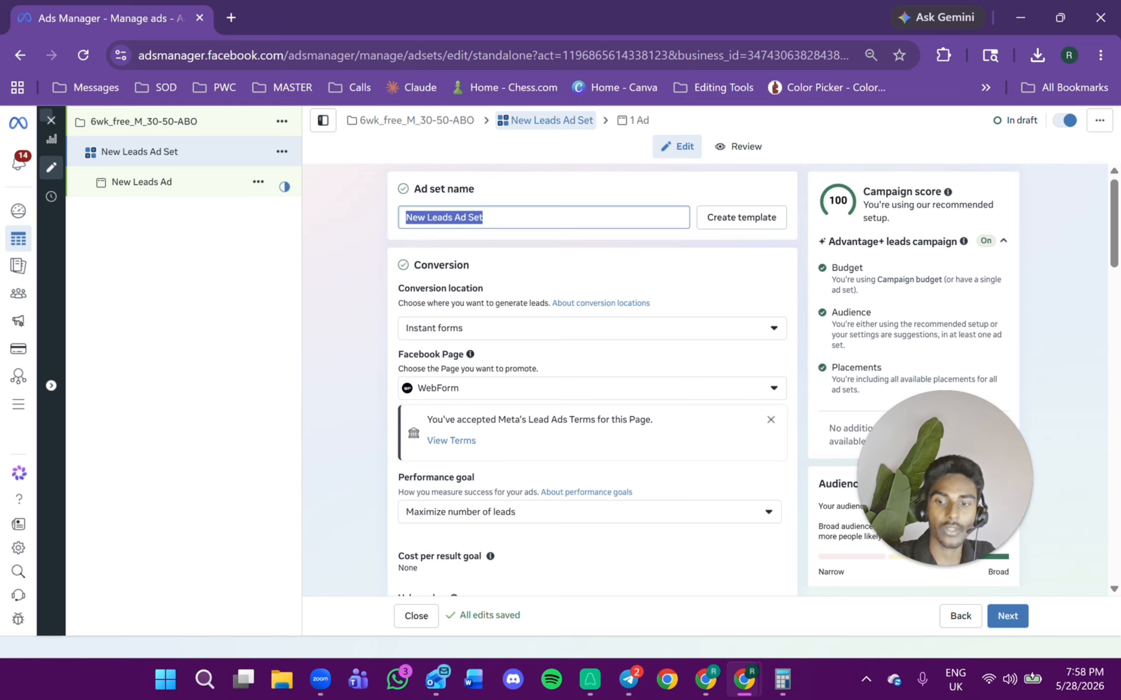
pyautogui.write('Ad')
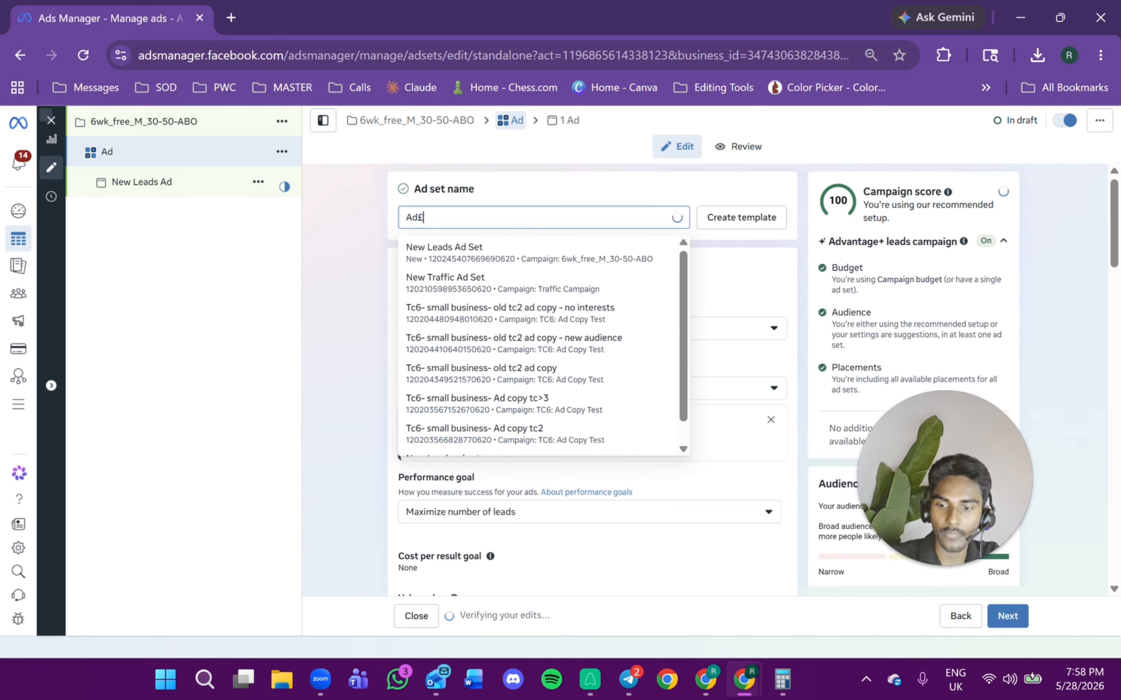
pyautogui.write('set £1')
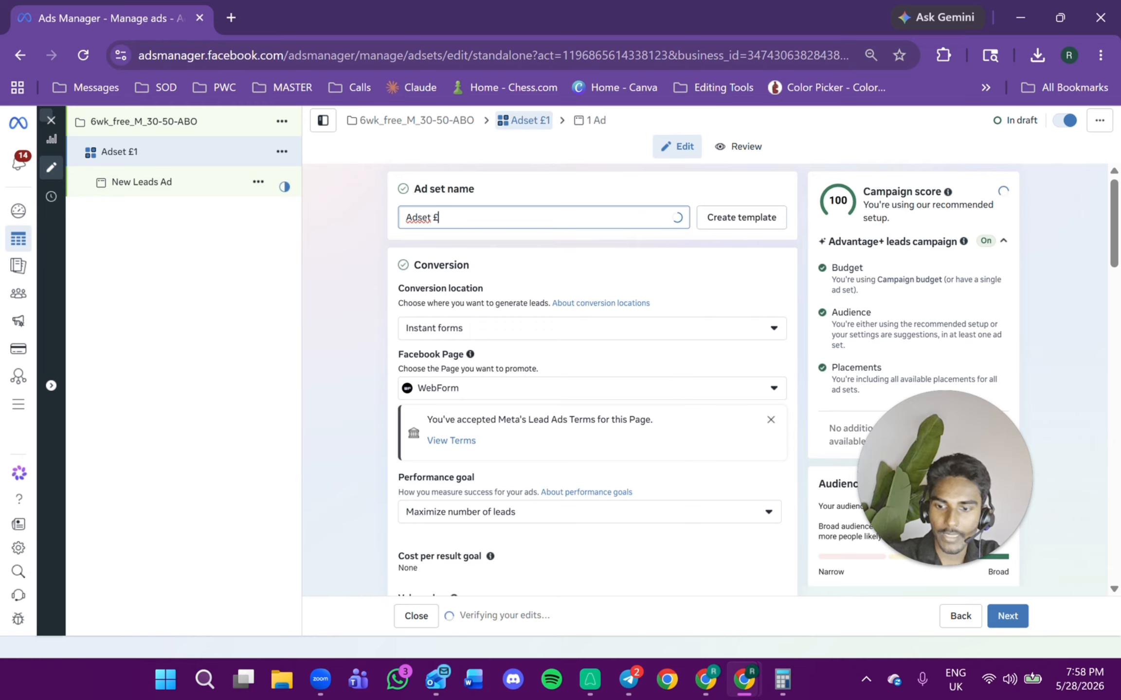
pyautogui.press('BackSpace')
pyautogui.press('BackSpace')
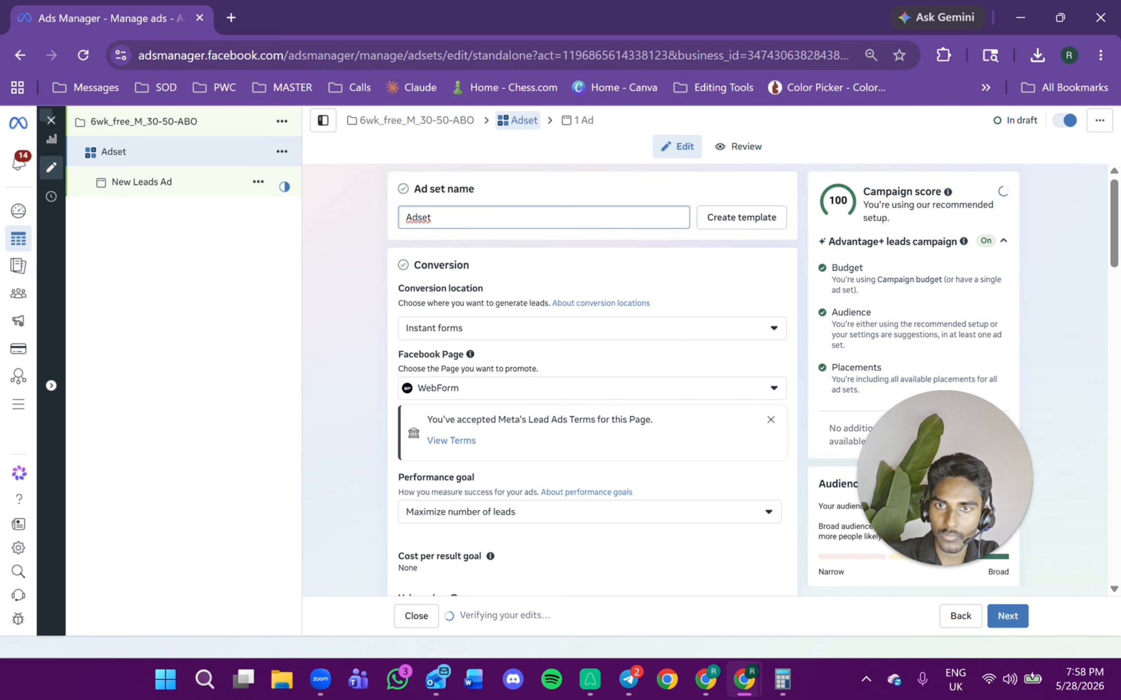
pyautogui.write('3')
pyautogui.press('BackSpace')
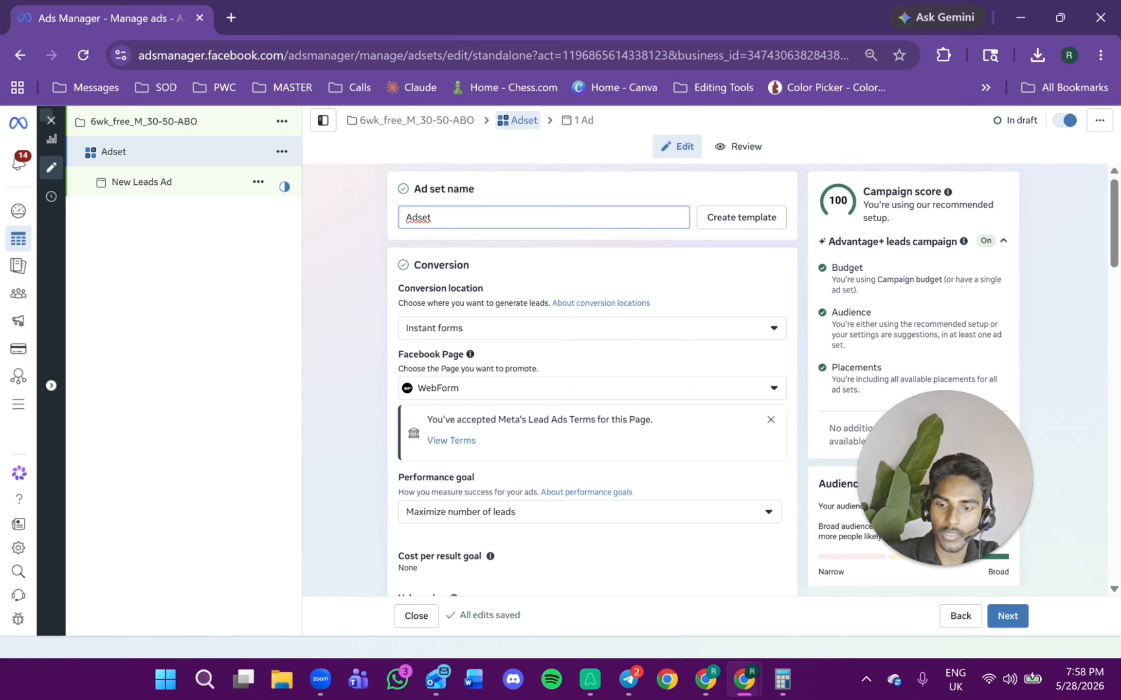
pyautogui.write('1')
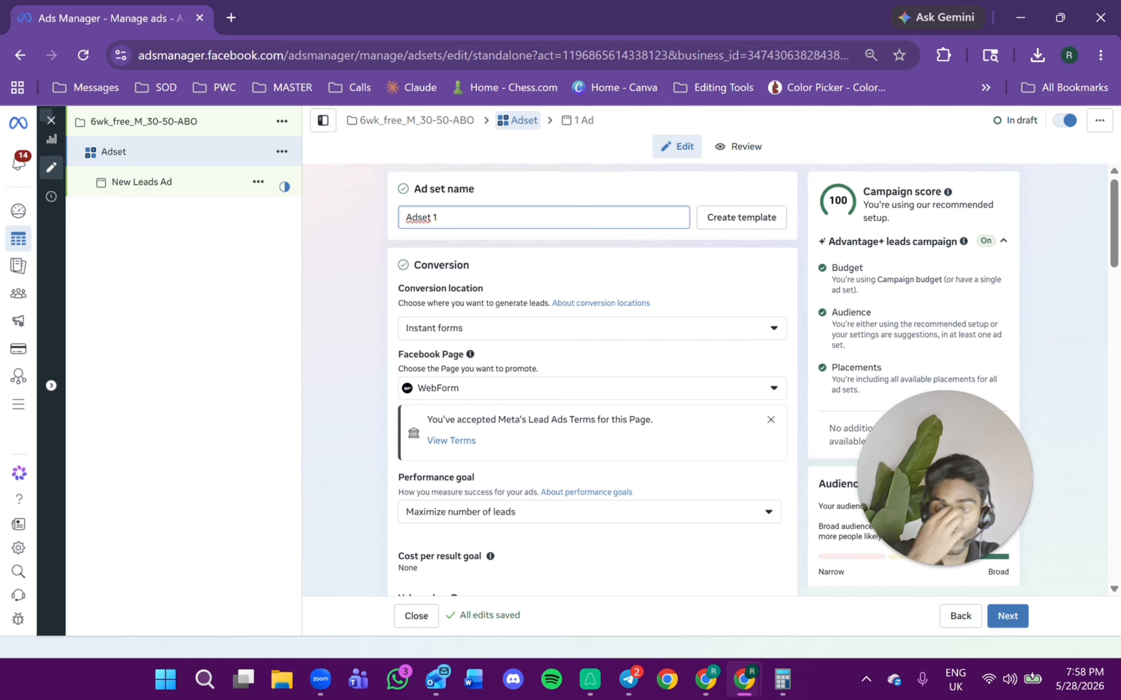
pyautogui.write(' 6')
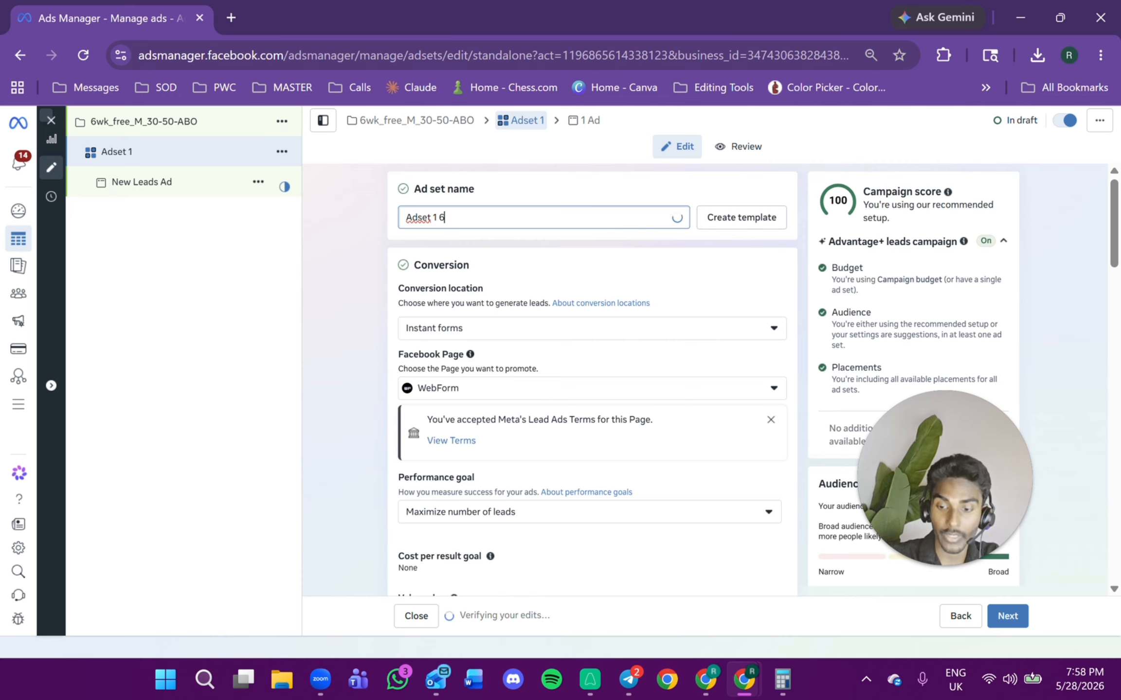
pyautogui.write('wkfree')
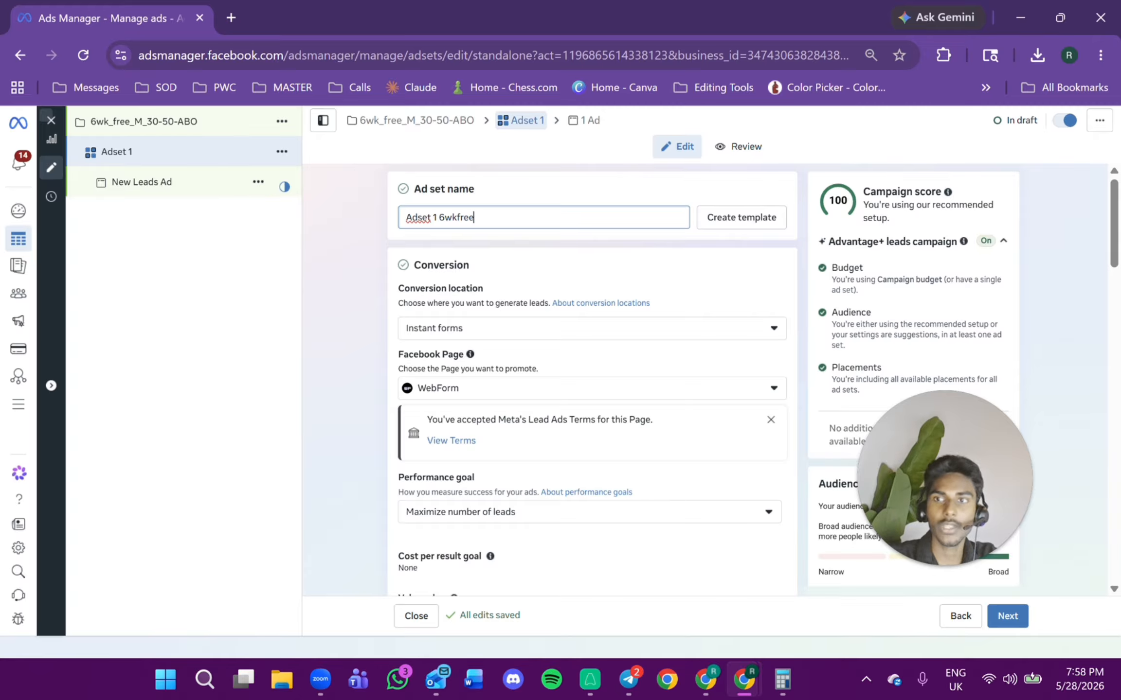
# Review the ad set's conversion location, Facebook Page and performance goal options.
pyautogui.scroll(-2, 558, 318)
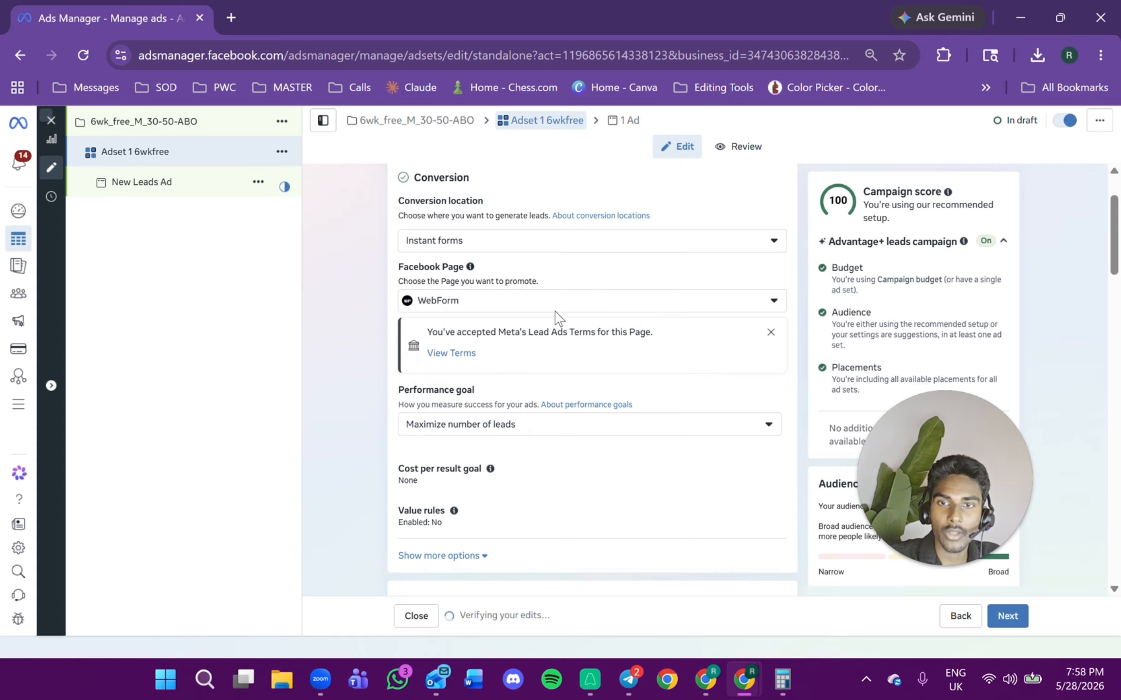
pyautogui.scroll(2, 440, 225)
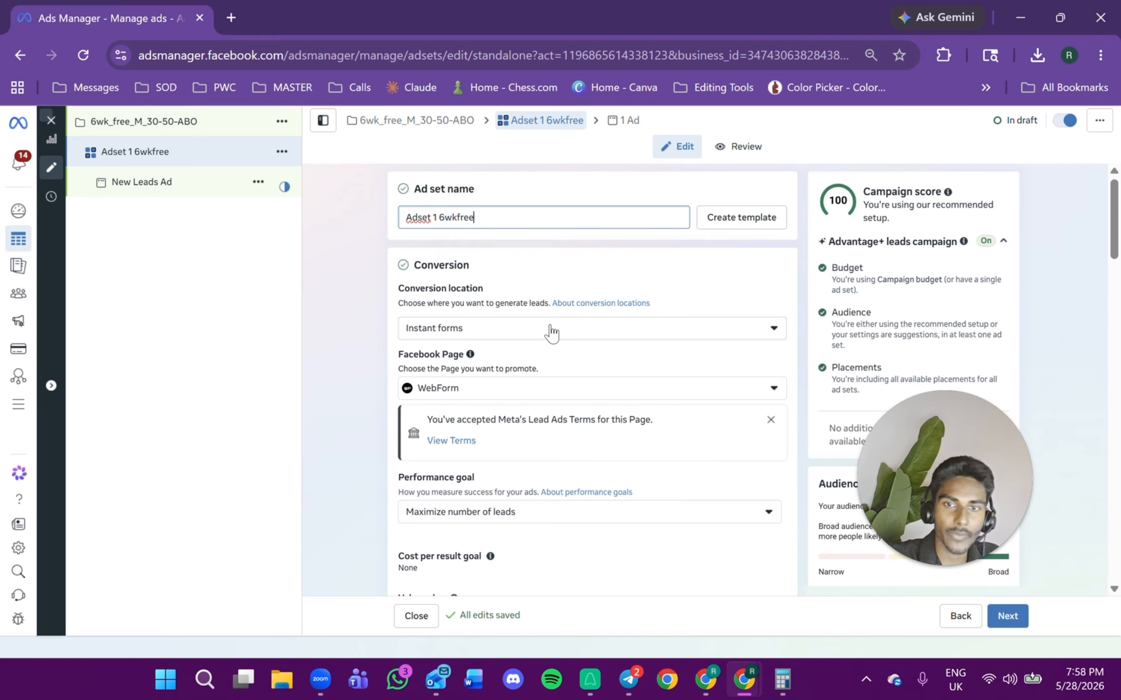
pyautogui.tripleClick(439, 287)
pyautogui.click(511, 326)
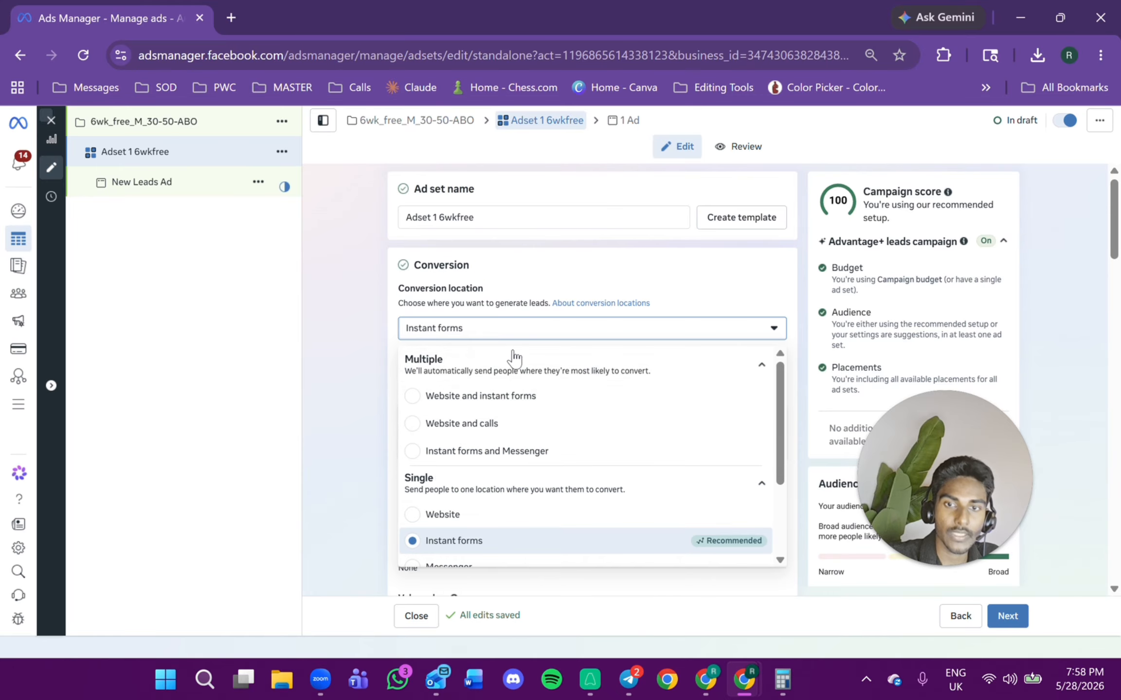
pyautogui.scroll(-3, 516, 414)
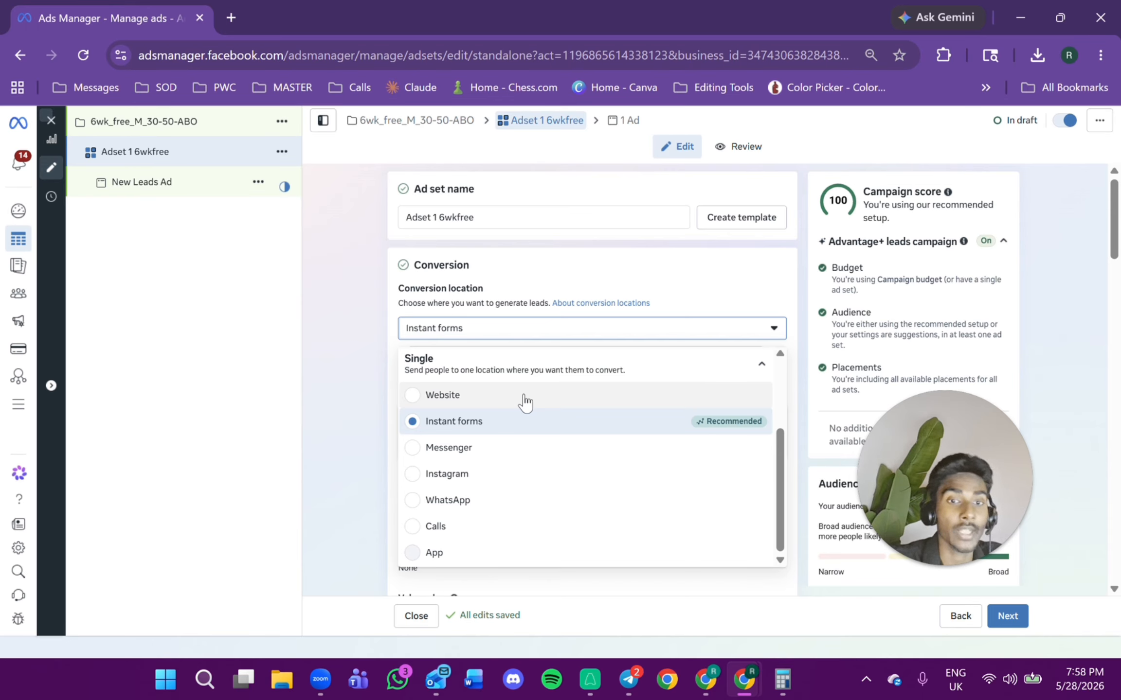
pyautogui.click(555, 421)
pyautogui.click(564, 301)
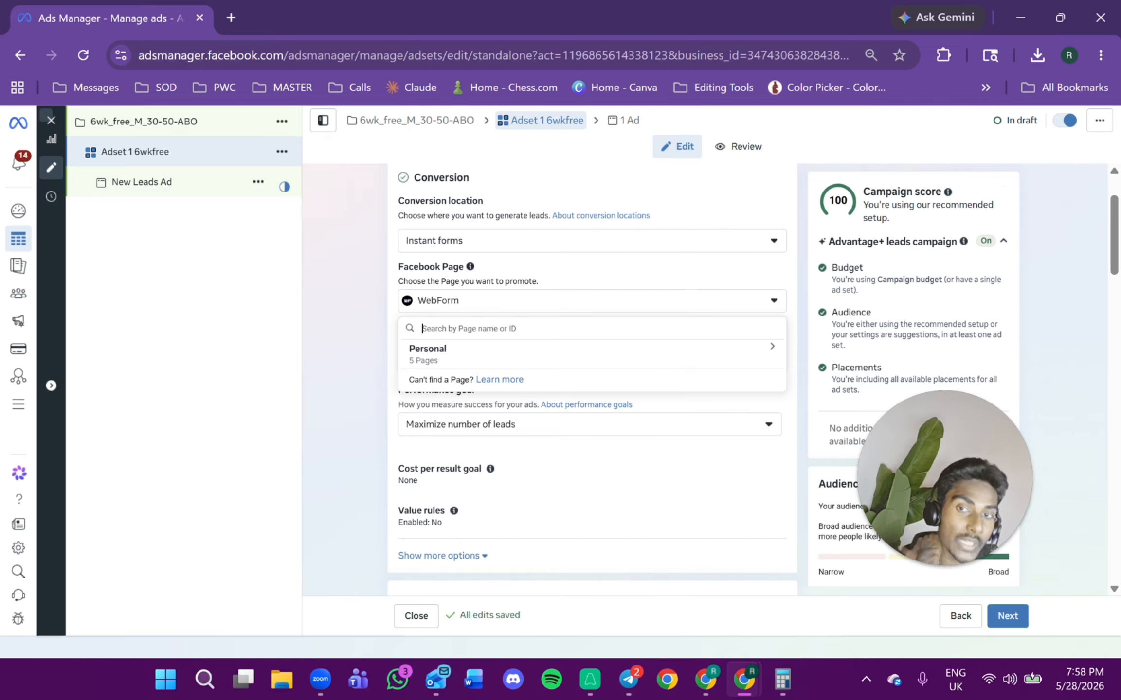
pyautogui.click(574, 280)
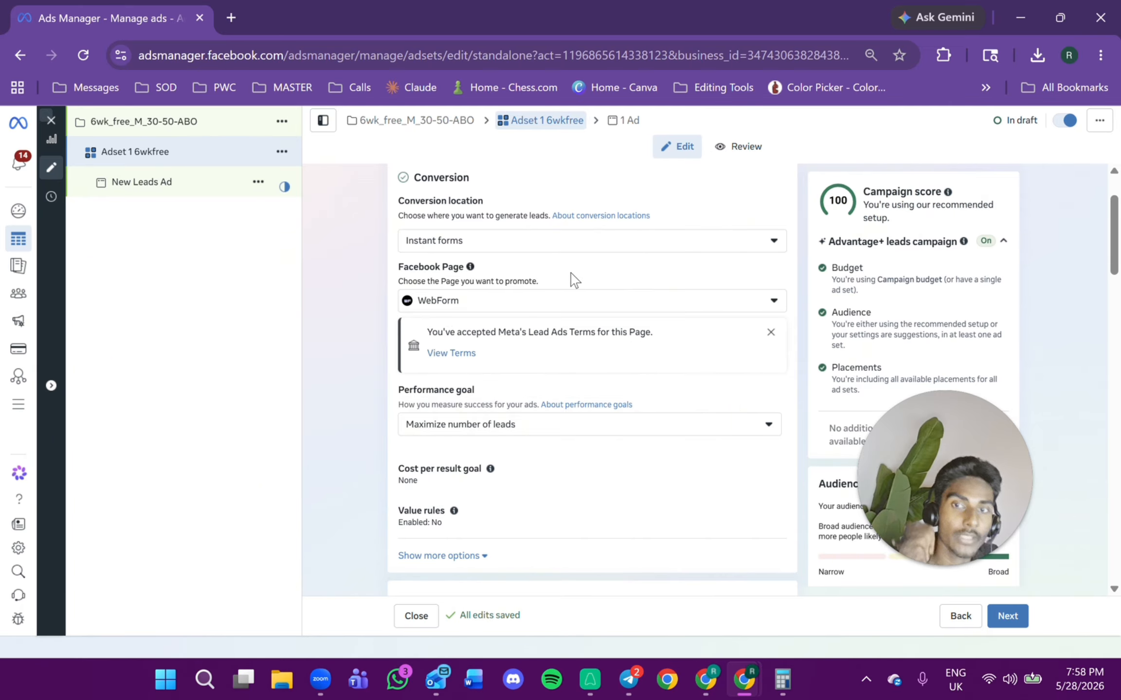
pyautogui.scroll(-2, 570, 292)
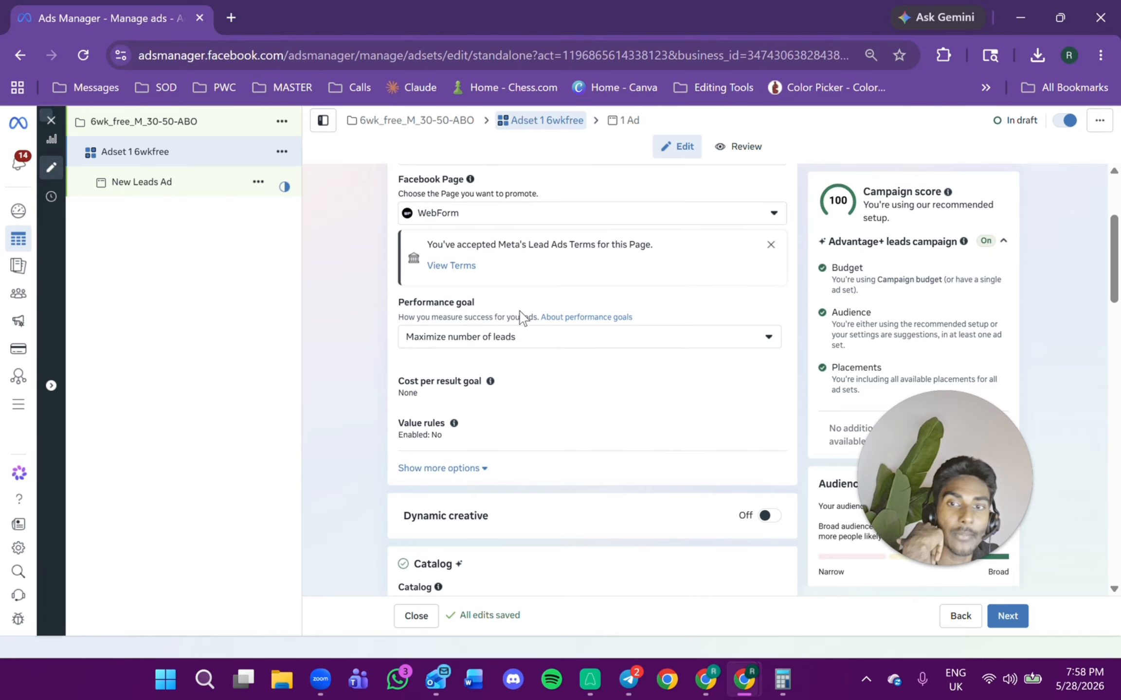
pyautogui.click(568, 344)
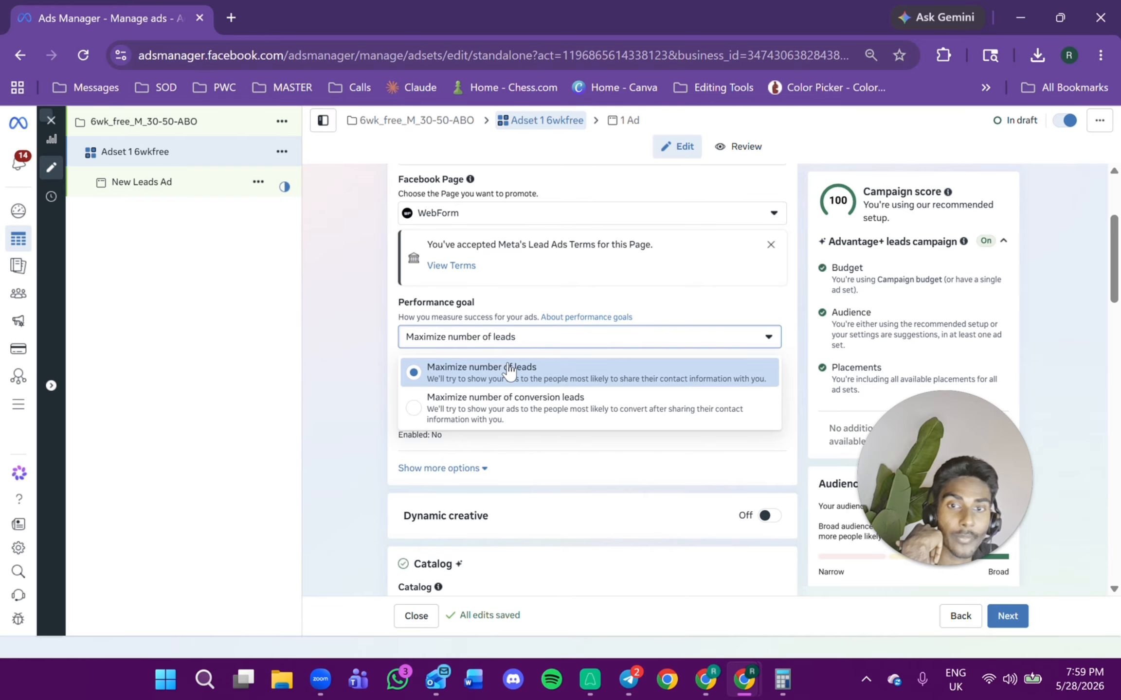
pyautogui.click(723, 304)
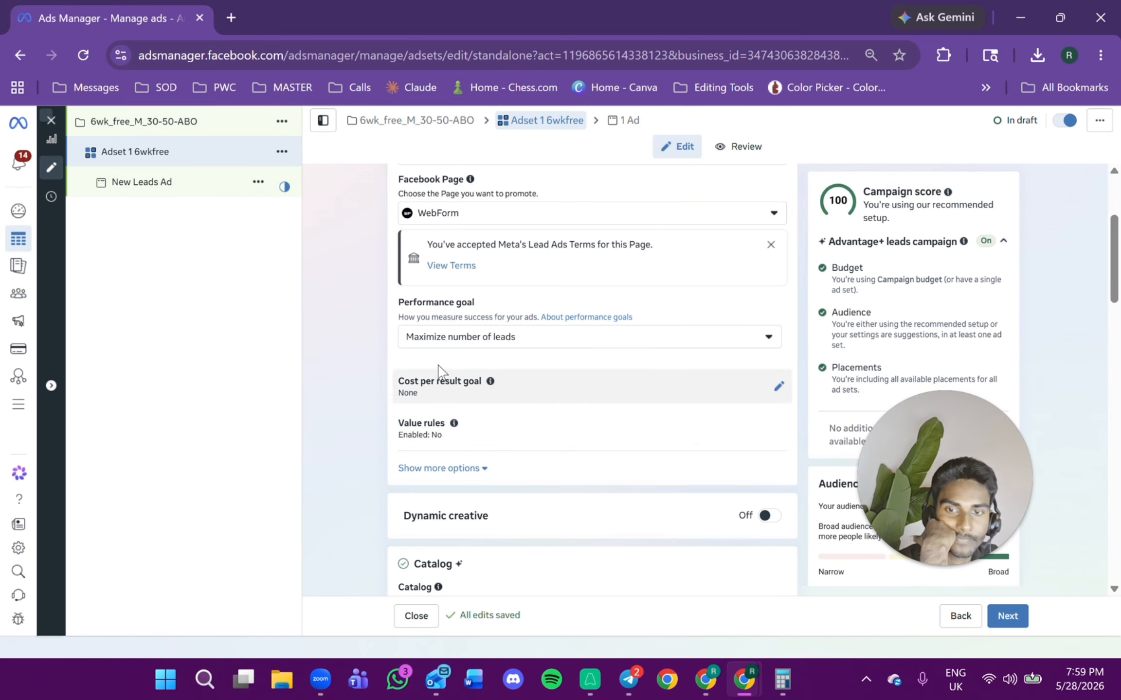
# Keep the daily budget strategy and set the ad set's daily budget to $100 AUD.
pyautogui.scroll(-2, 530, 376)
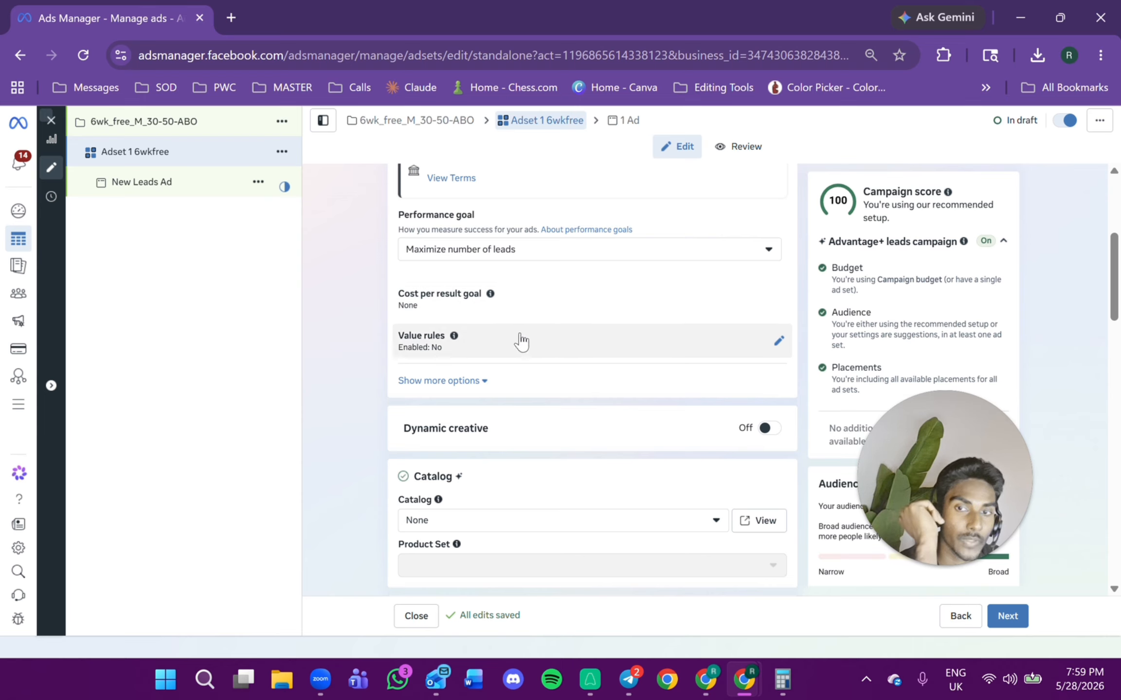
pyautogui.scroll(-3, 520, 365)
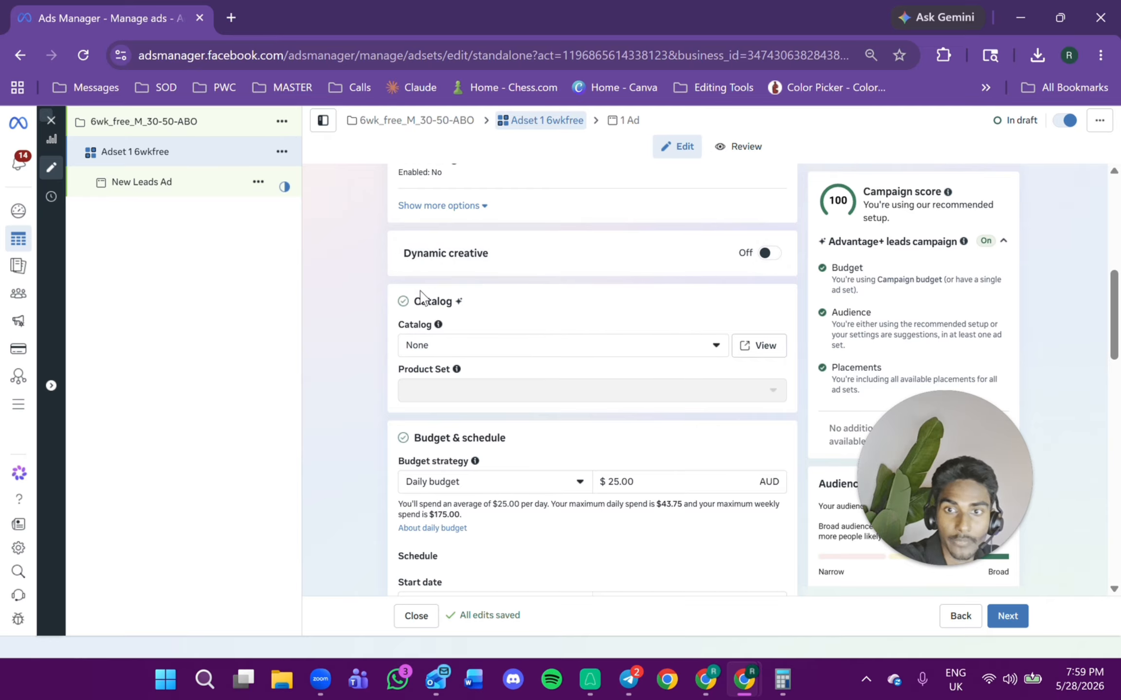
pyautogui.scroll(-2, 530, 292)
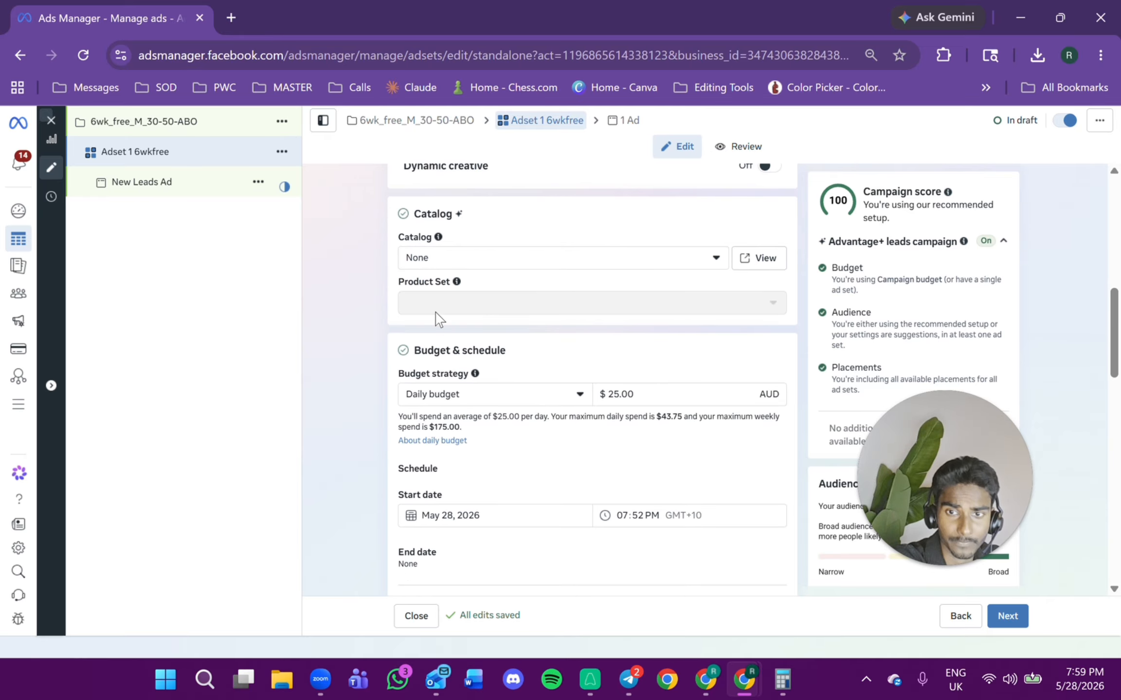
pyautogui.scroll(-2, 436, 375)
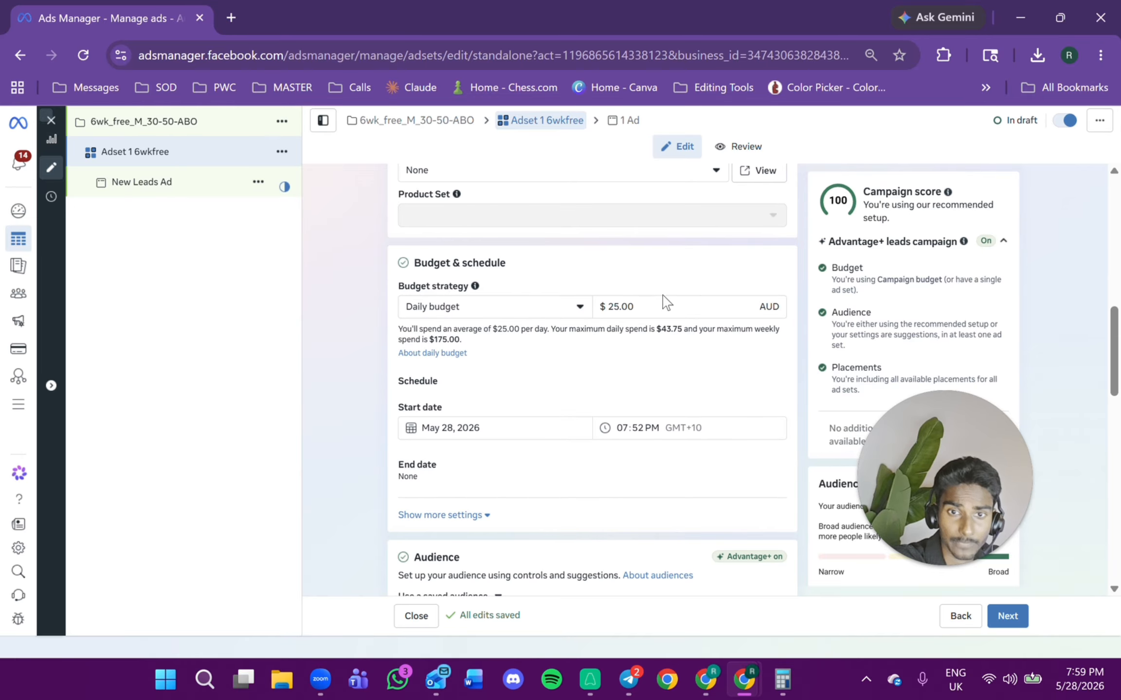
pyautogui.click(493, 316)
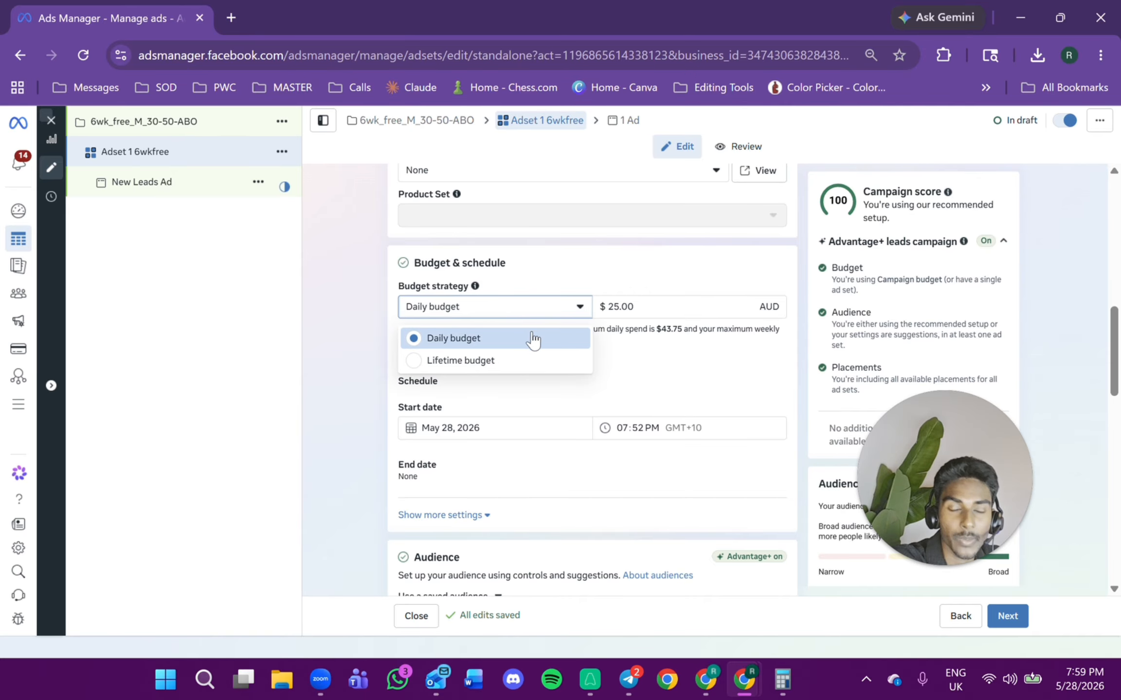
pyautogui.moveTo(703, 306); pyautogui.dragTo(608, 307)
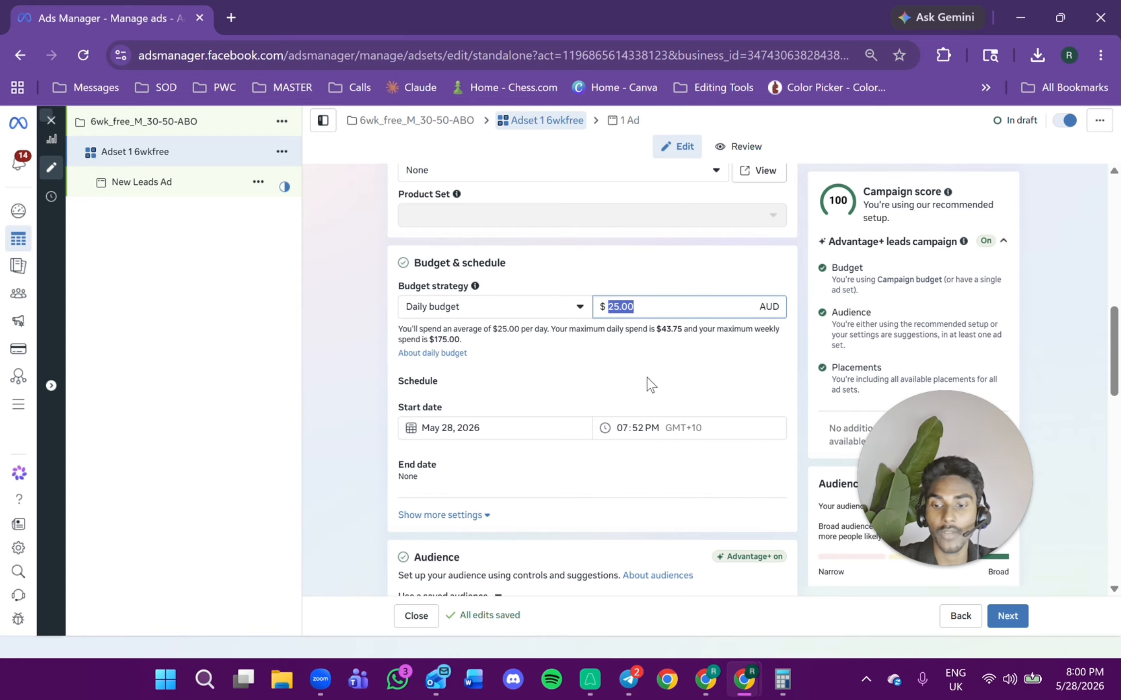
pyautogui.write('100')
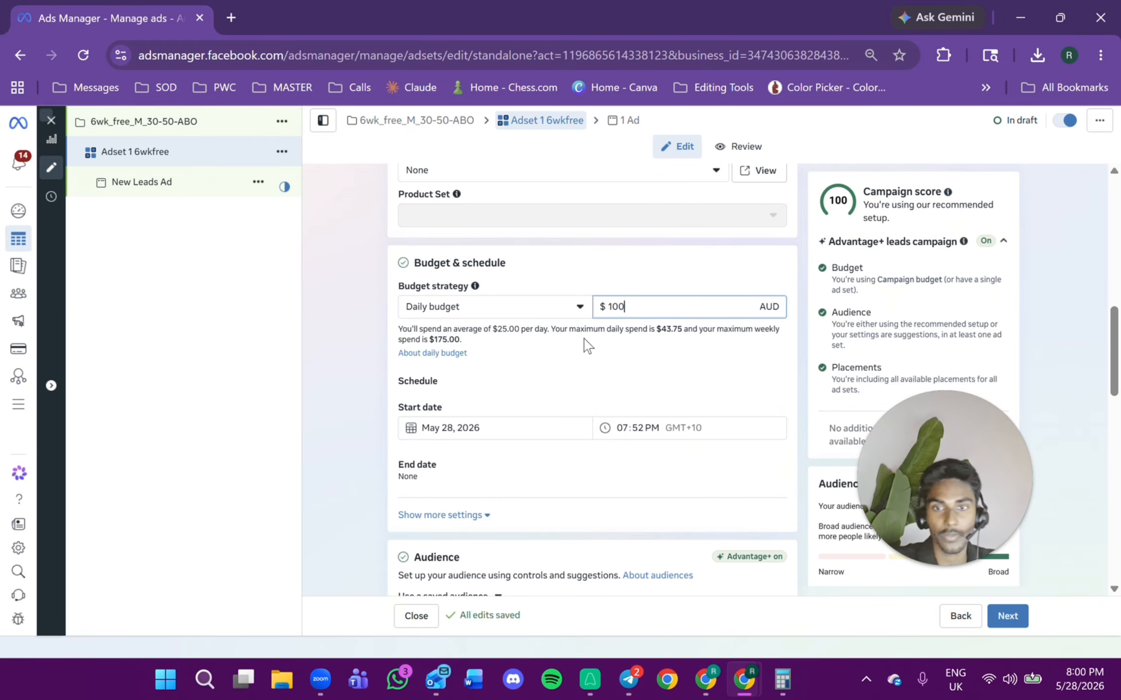
# Set the ad set's start date to May 29, 2026 at 12:00 AM.
pyautogui.scroll(-2, 585, 348)
pyautogui.click(566, 343)
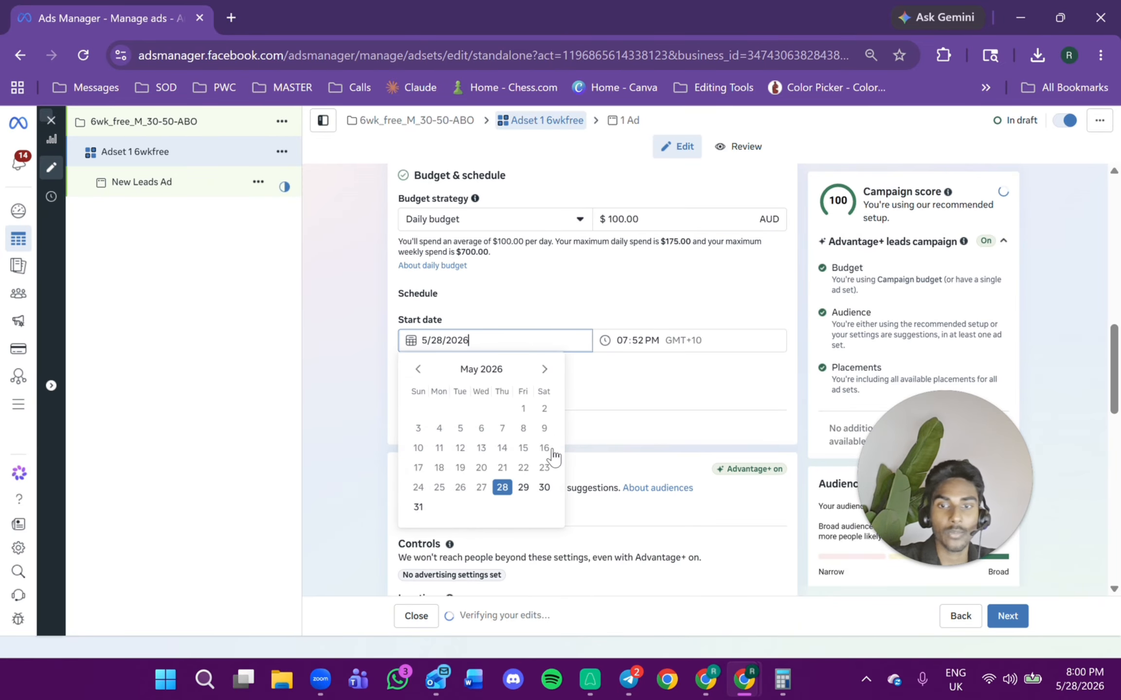
pyautogui.click(523, 488)
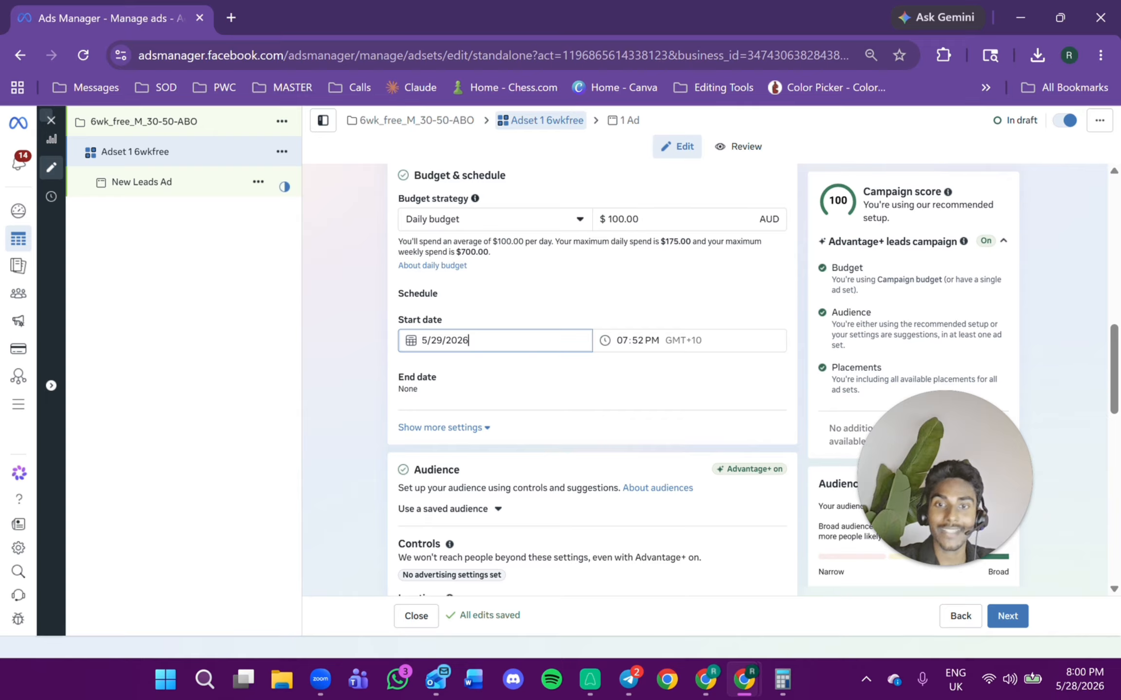
pyautogui.press('Tab')
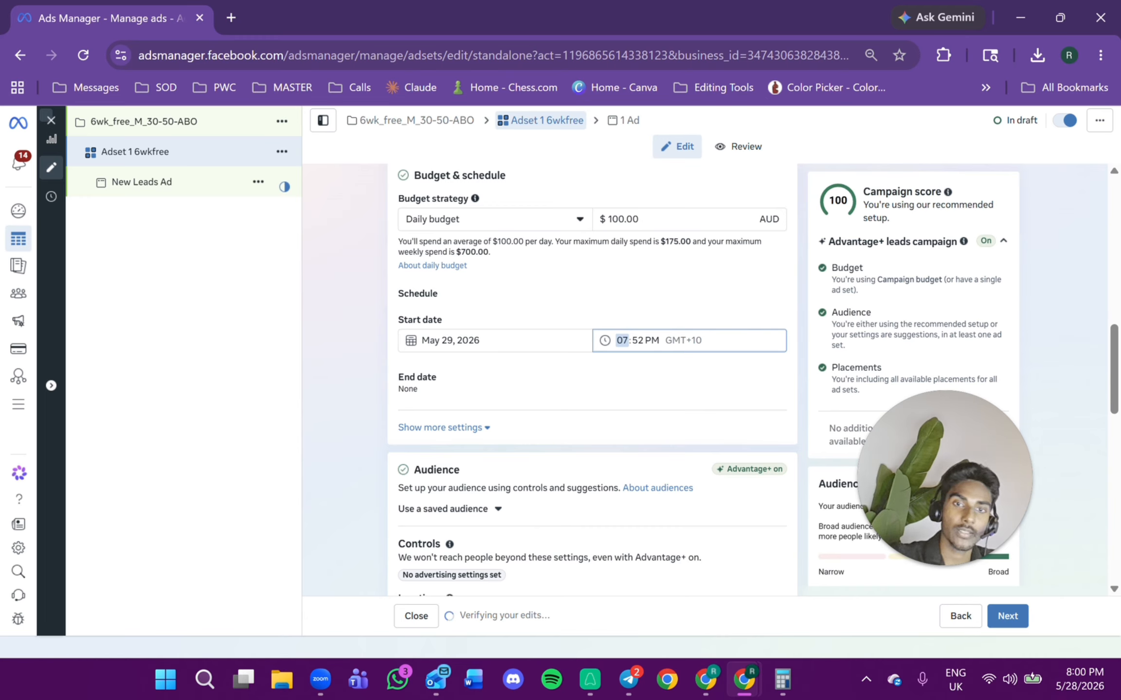
pyautogui.write('1200')
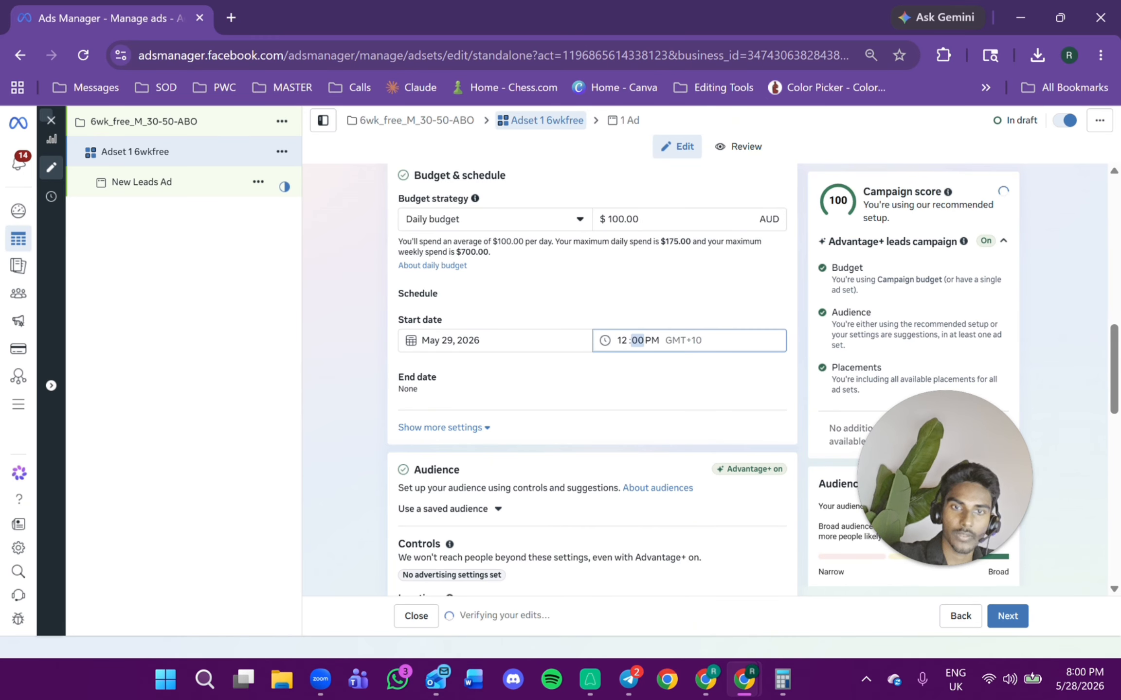
pyautogui.write('a')
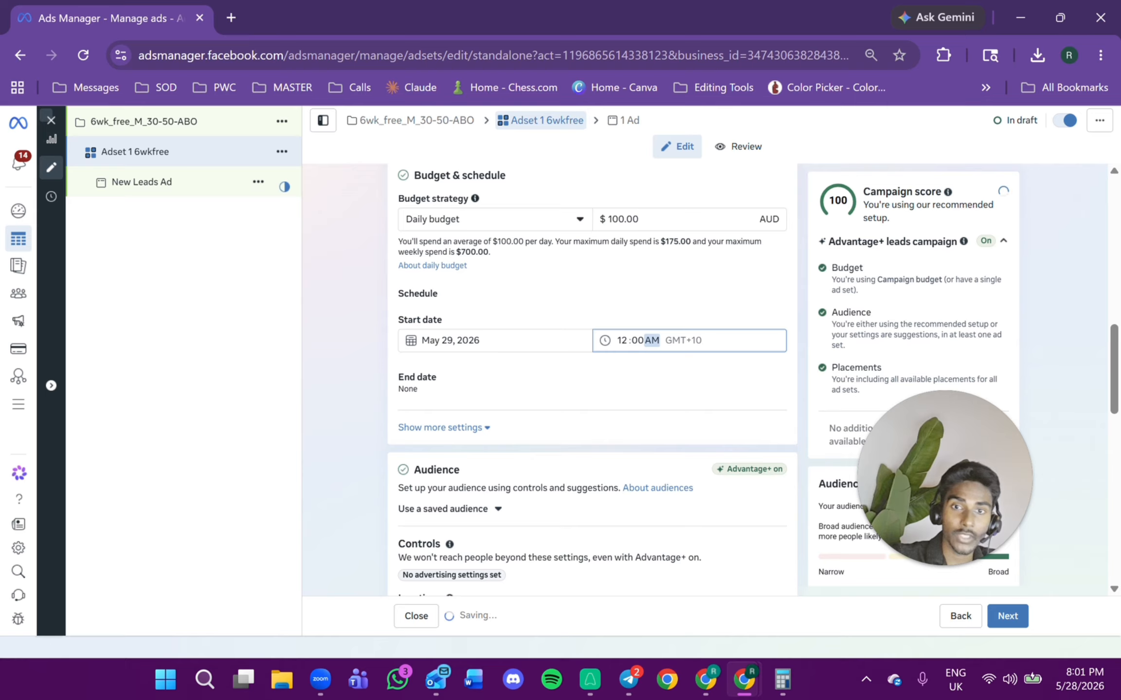
pyautogui.press('Tab')
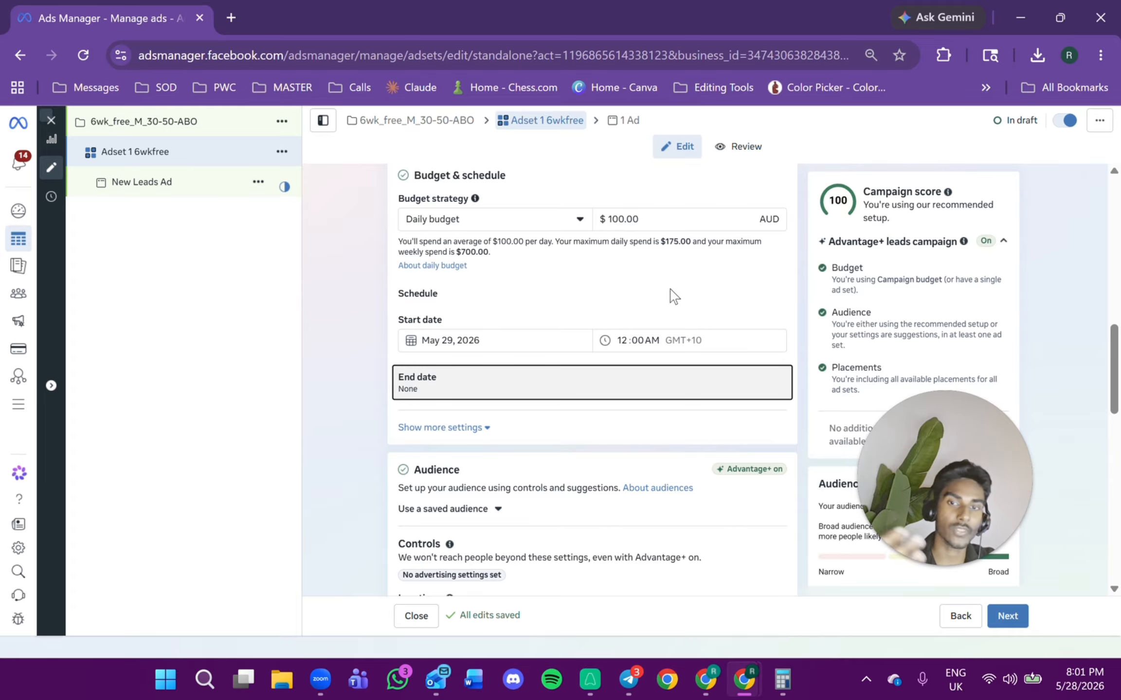
# Expand the extra schedule settings and inspect the budget scheduling options.
pyautogui.scroll(-2, 671, 291)
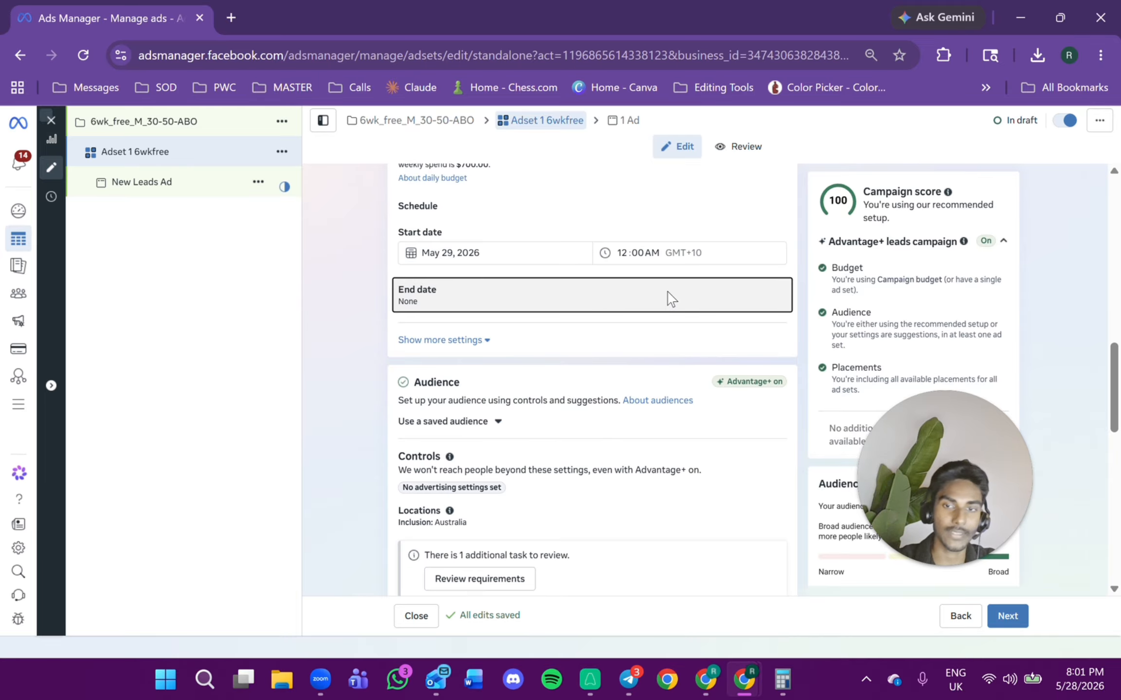
pyautogui.click(467, 341)
pyautogui.scroll(-3, 501, 387)
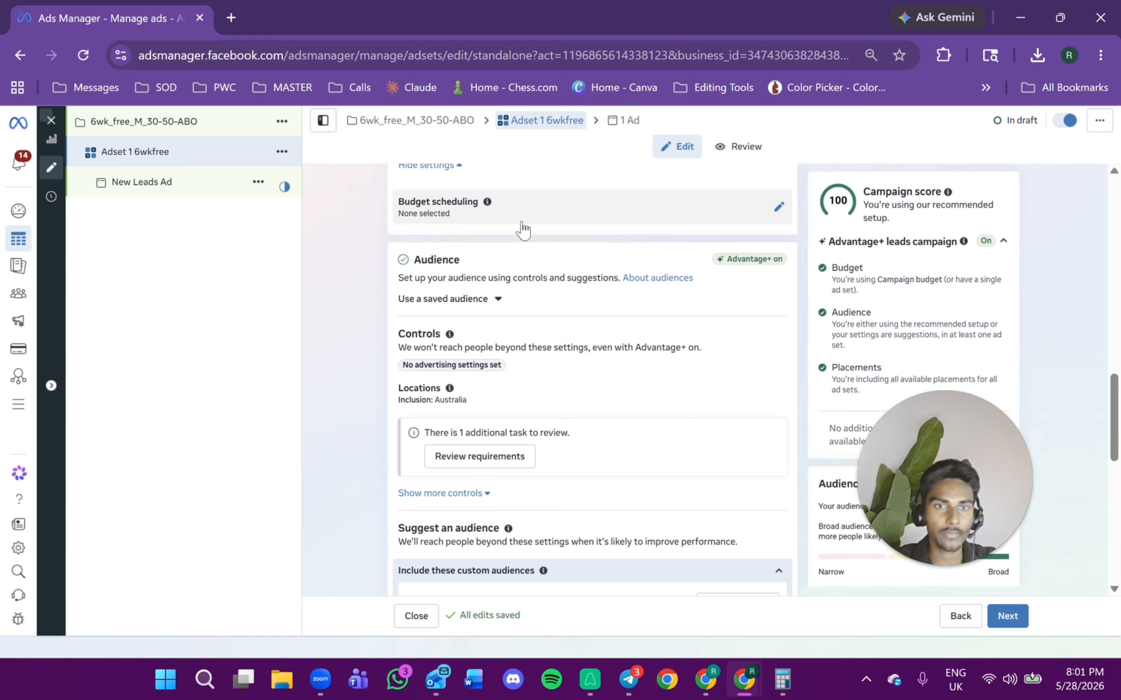
pyautogui.click(779, 208)
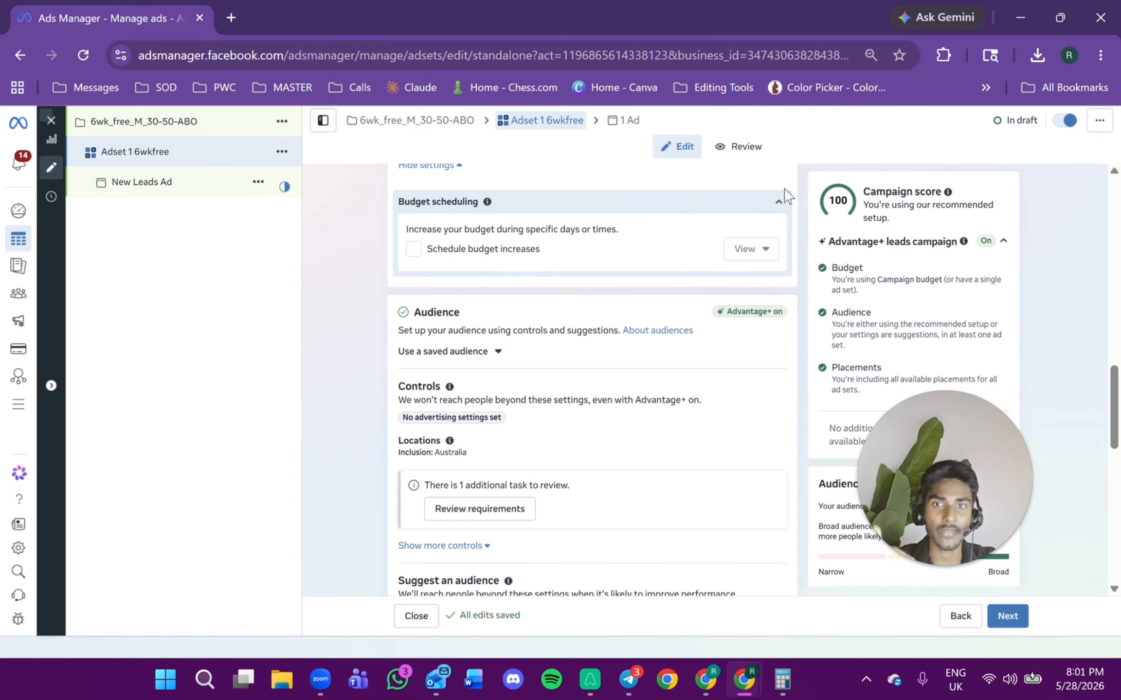
pyautogui.click(777, 200)
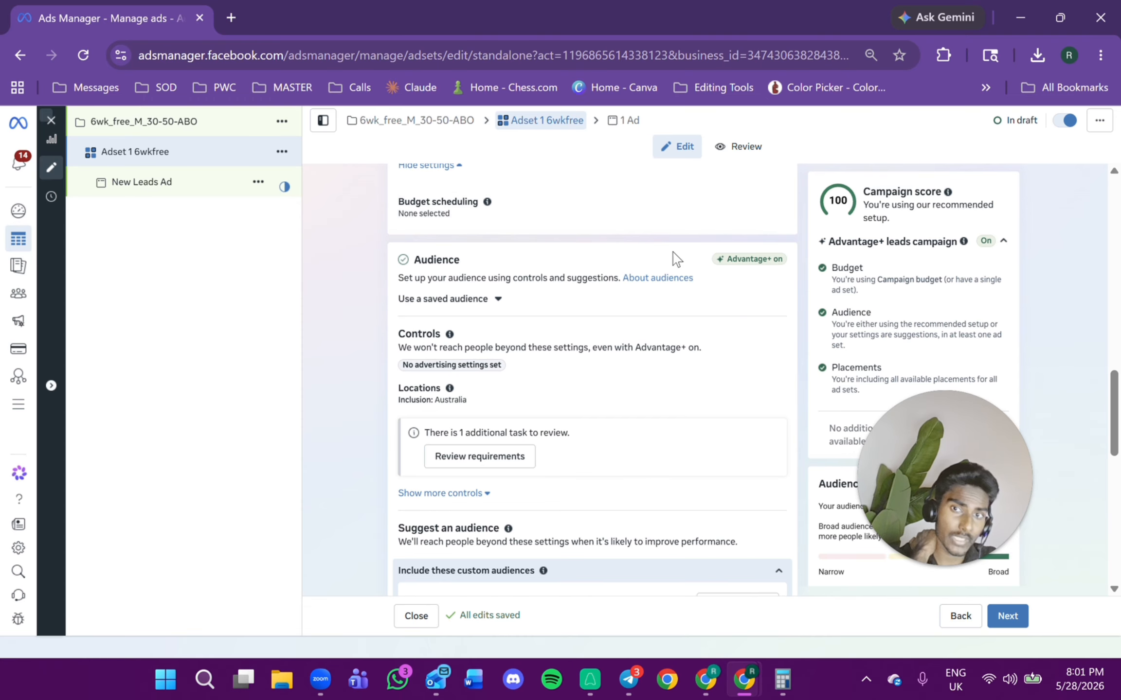
pyautogui.scroll(-2, 669, 262)
pyautogui.scroll(2, 518, 220)
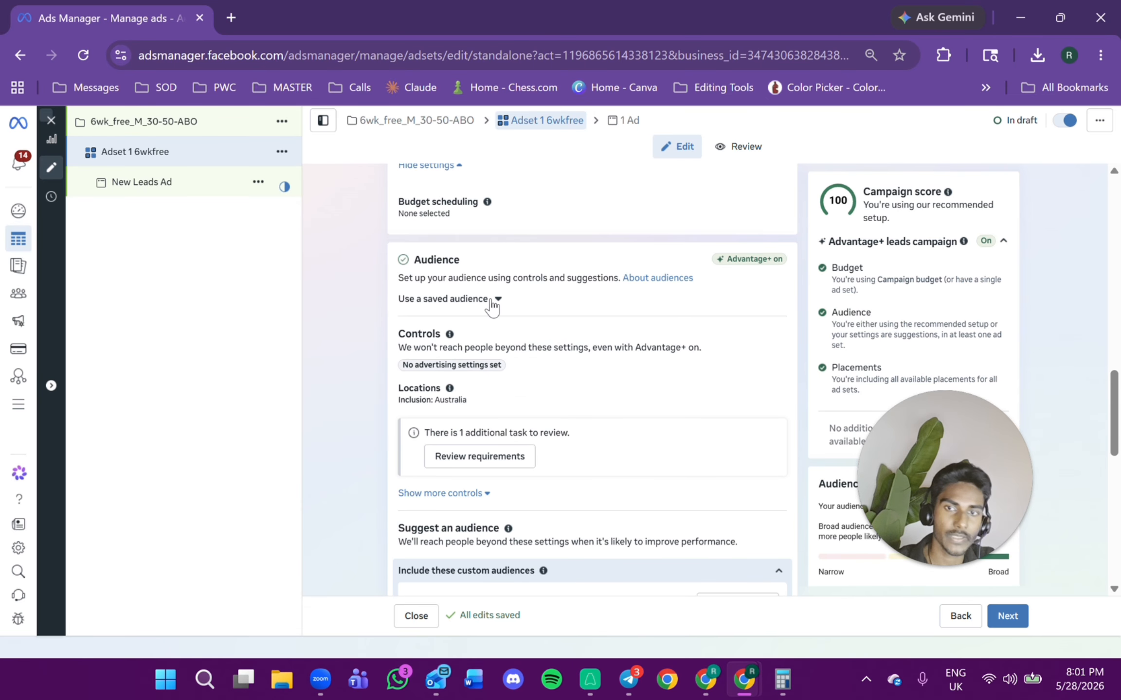
# Expand the audience section's saved audiences, additional controls and suggestions to review the targeting defaults.
pyautogui.click(492, 301)
pyautogui.click(699, 317)
pyautogui.scroll(-3, 696, 320)
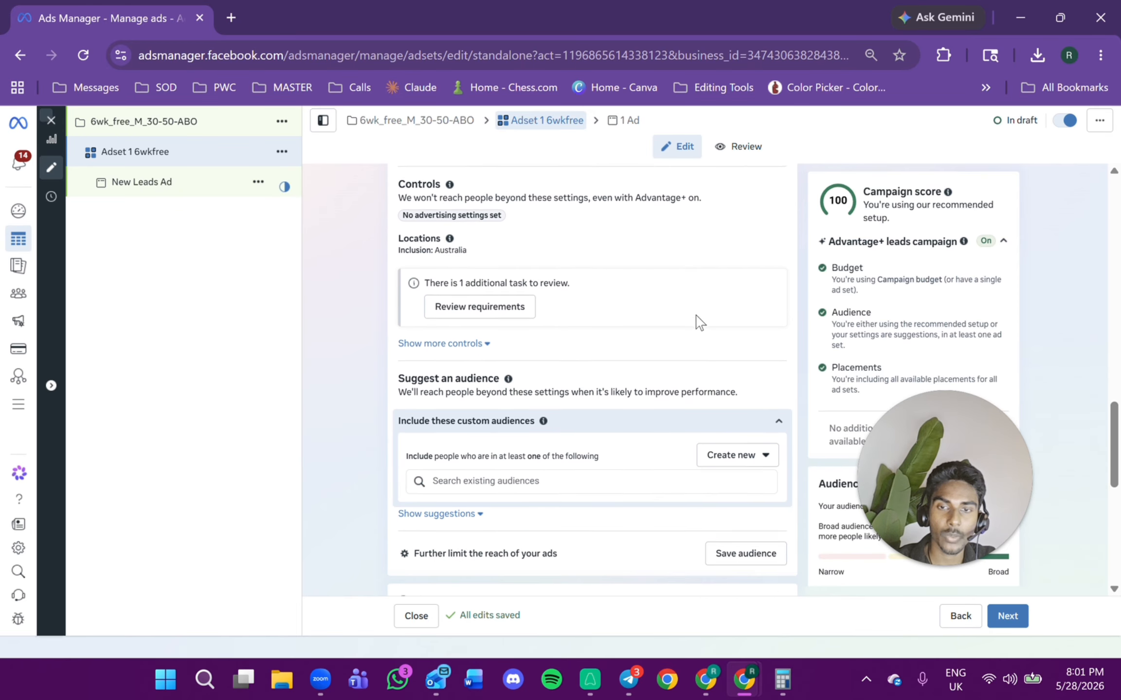
pyautogui.scroll(3, 692, 329)
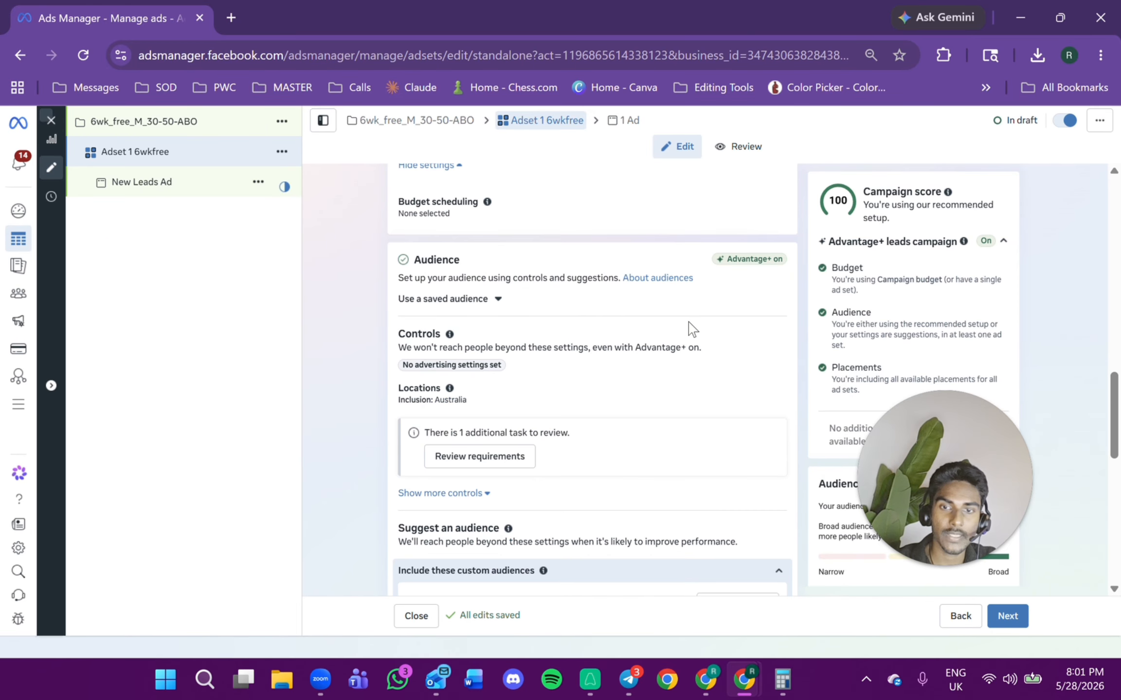
pyautogui.click(480, 495)
pyautogui.scroll(-3, 506, 457)
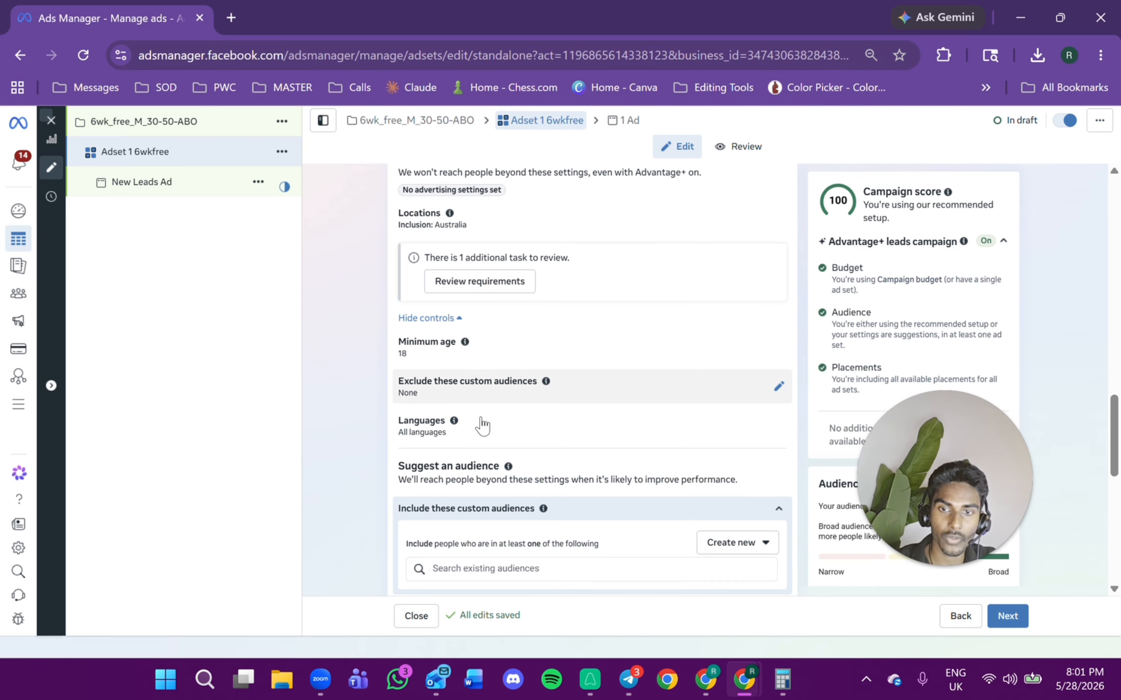
pyautogui.scroll(-3, 570, 494)
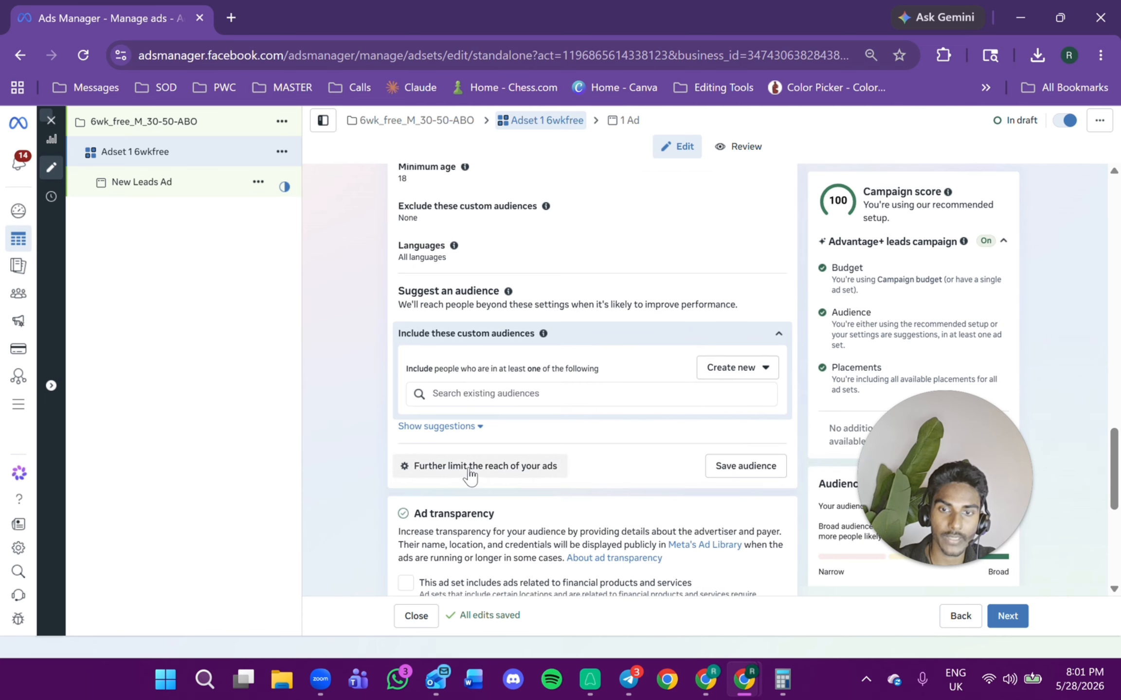
pyautogui.click(446, 427)
pyautogui.scroll(-2, 495, 465)
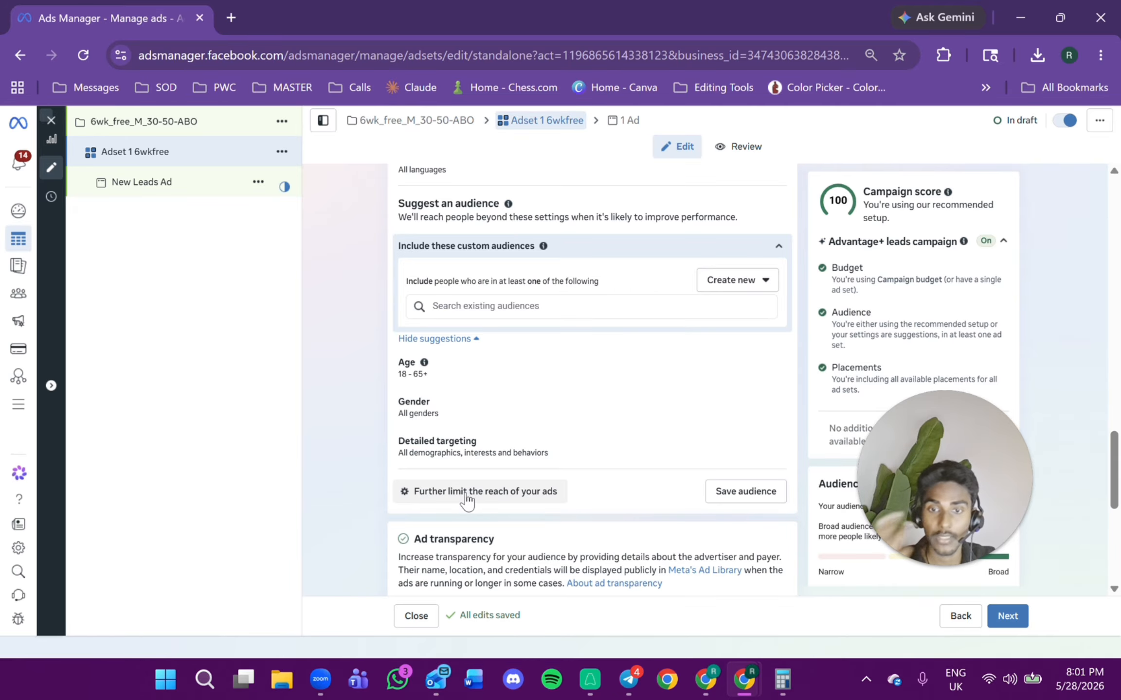
# Switch the audience setup to further limit the reach of the ads.
pyautogui.click(468, 494)
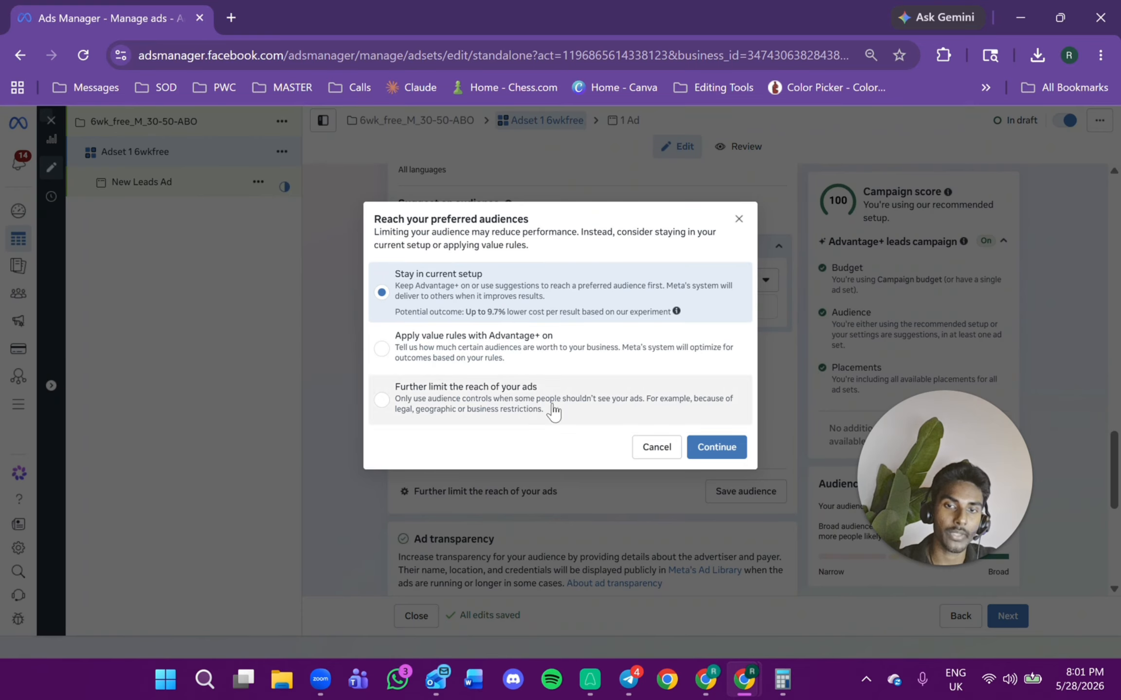
pyautogui.click(446, 413)
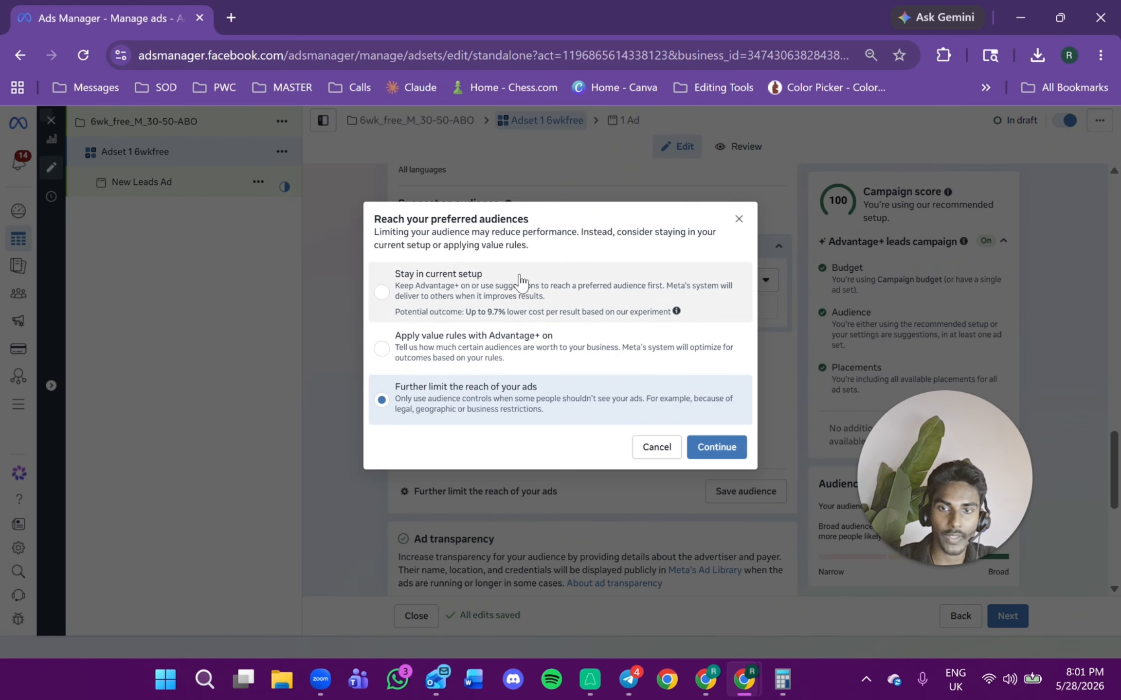
pyautogui.click(715, 447)
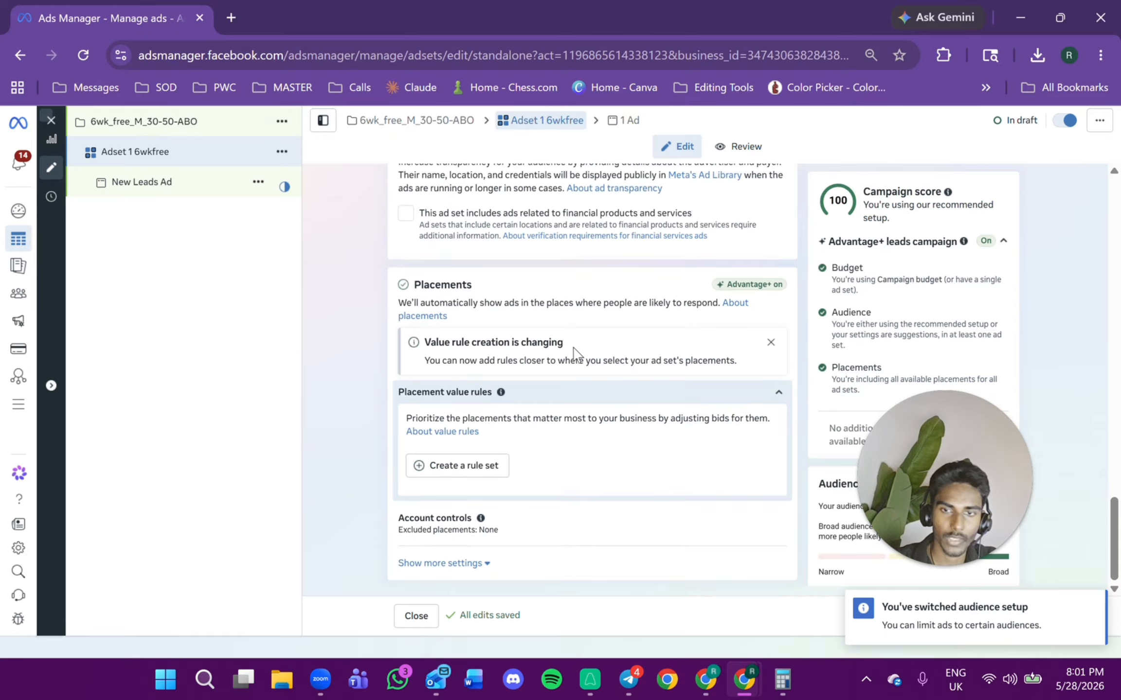
# Set the audience age range to 30–50 and turn off using the age as a suggestion.
pyautogui.scroll(6, 557, 376)
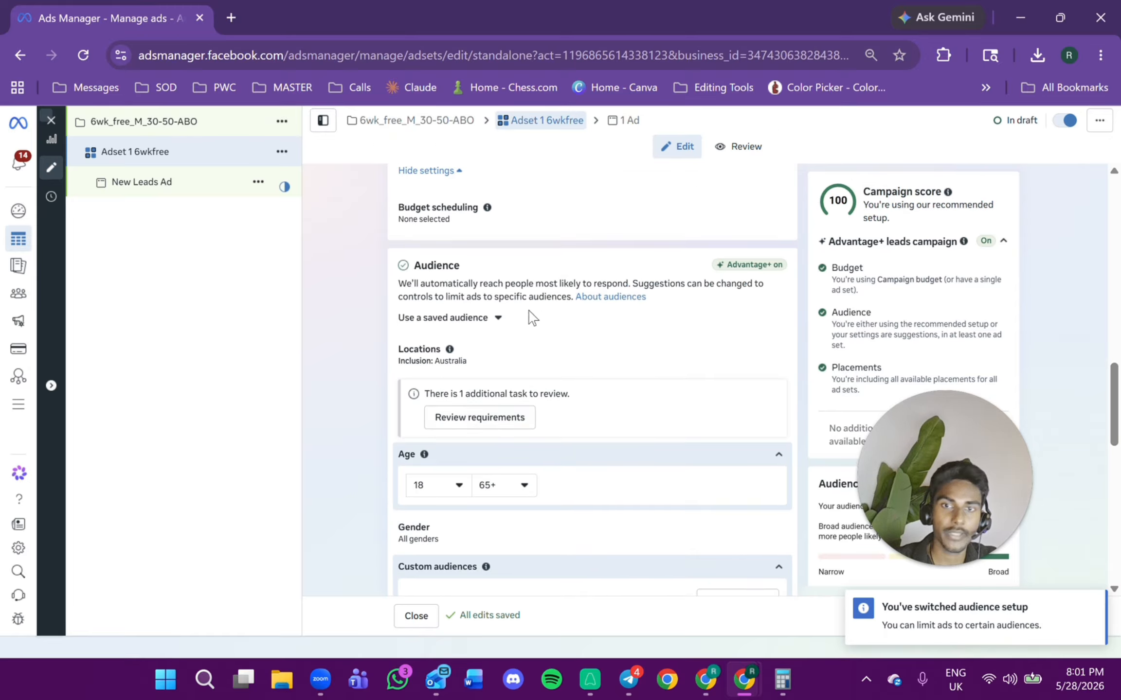
pyautogui.click(444, 497)
pyautogui.scroll(-3, 457, 384)
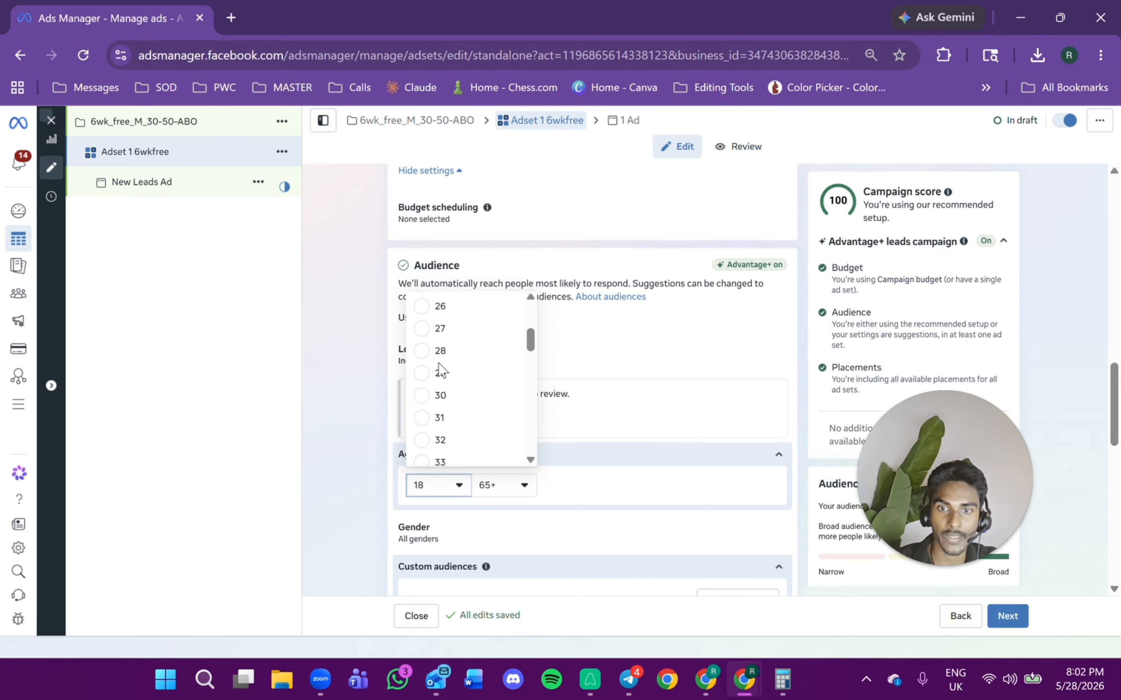
pyautogui.click(428, 395)
pyautogui.click(498, 487)
pyautogui.scroll(5, 511, 379)
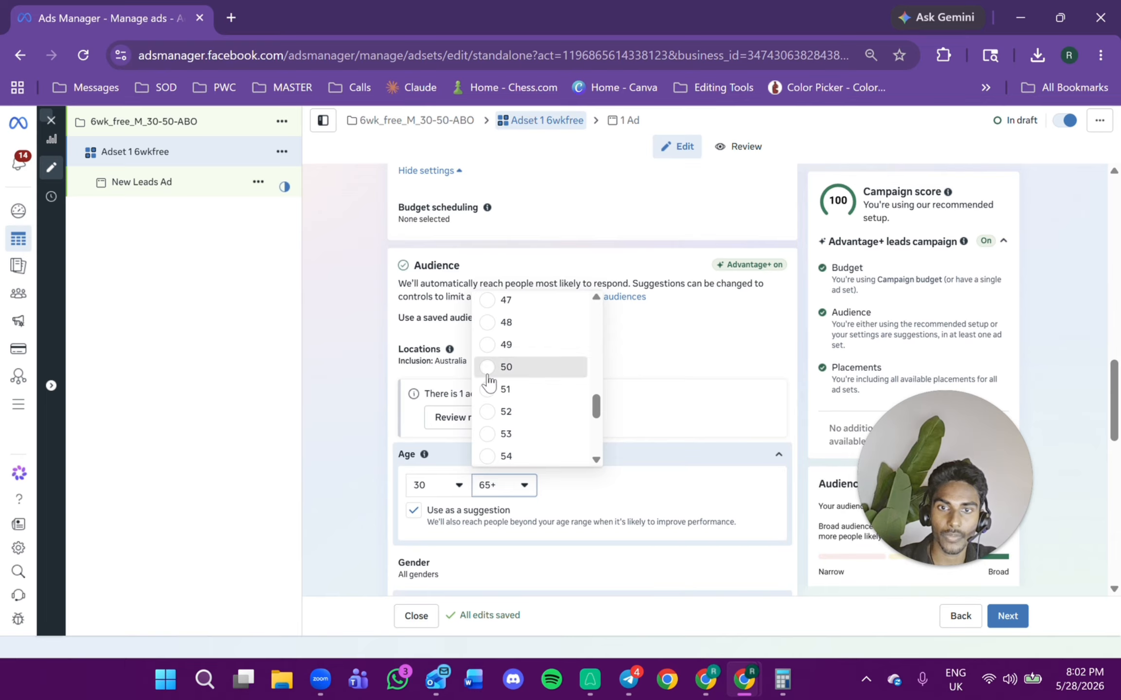
pyautogui.click(505, 367)
pyautogui.click(414, 510)
# Edit the ad set locations and add Singapore as a country.
pyautogui.scroll(-2, 570, 391)
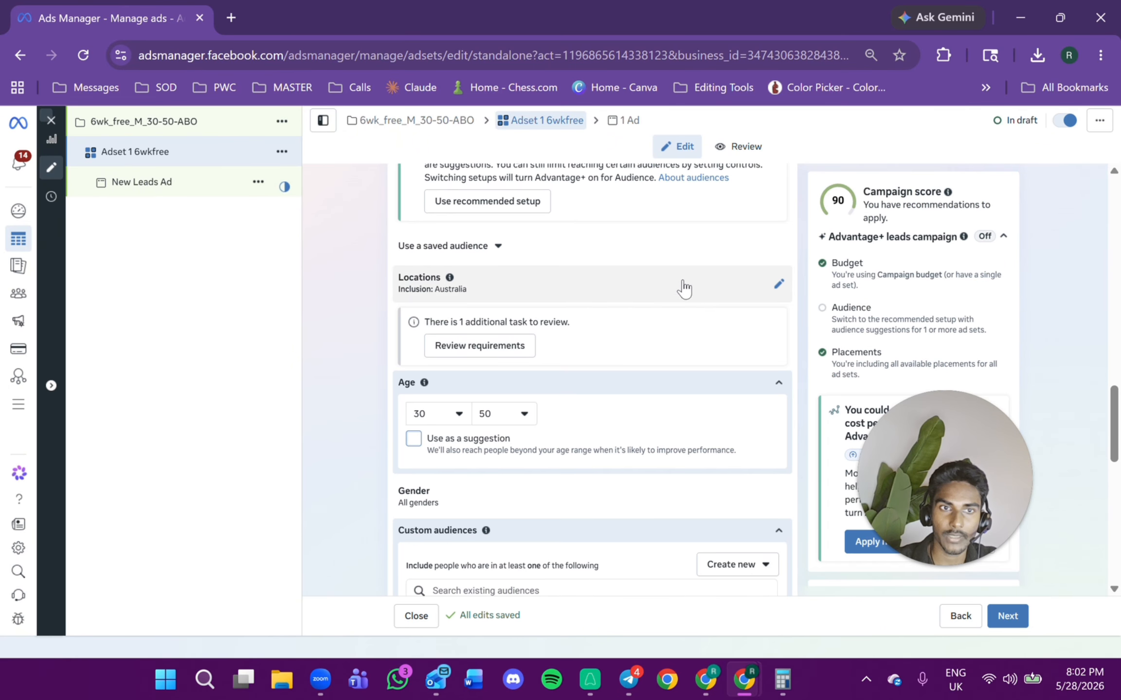
pyautogui.scroll(-2, 607, 316)
pyautogui.scroll(2, 555, 312)
pyautogui.click(781, 287)
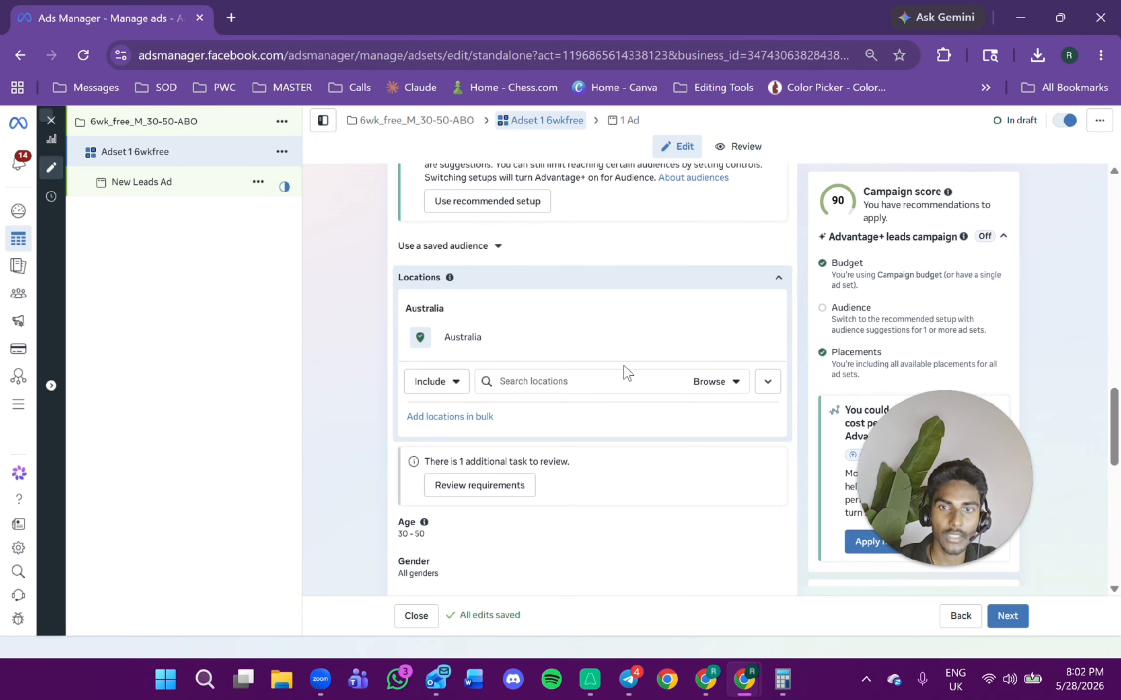
pyautogui.click(632, 381)
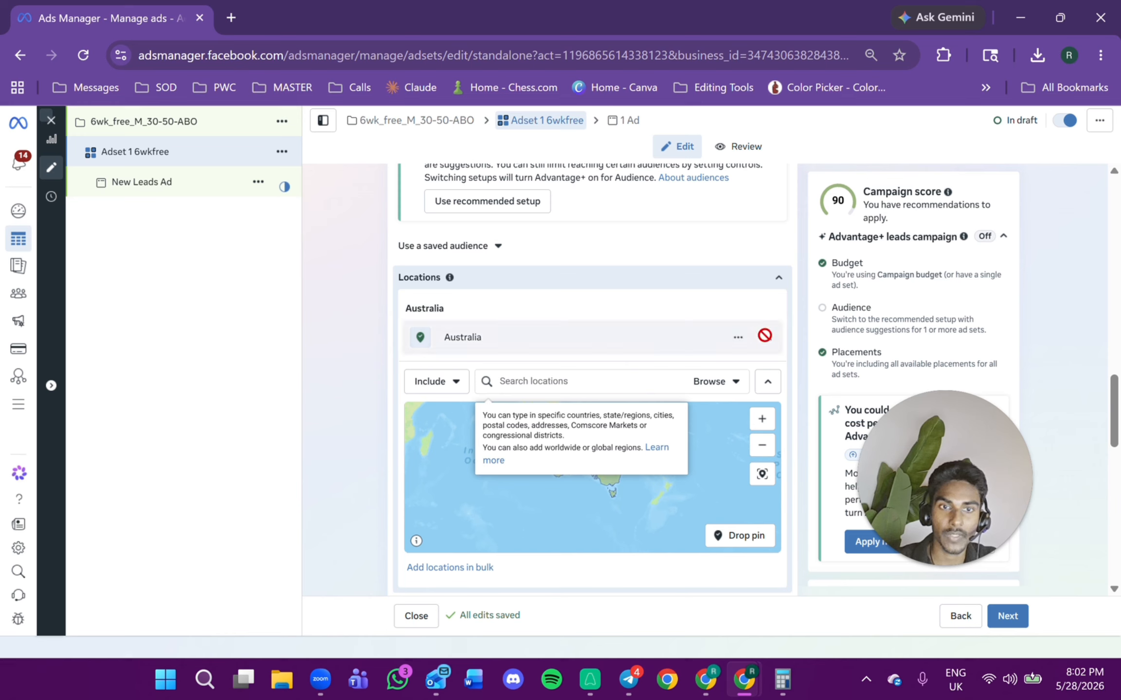
pyautogui.click(627, 379)
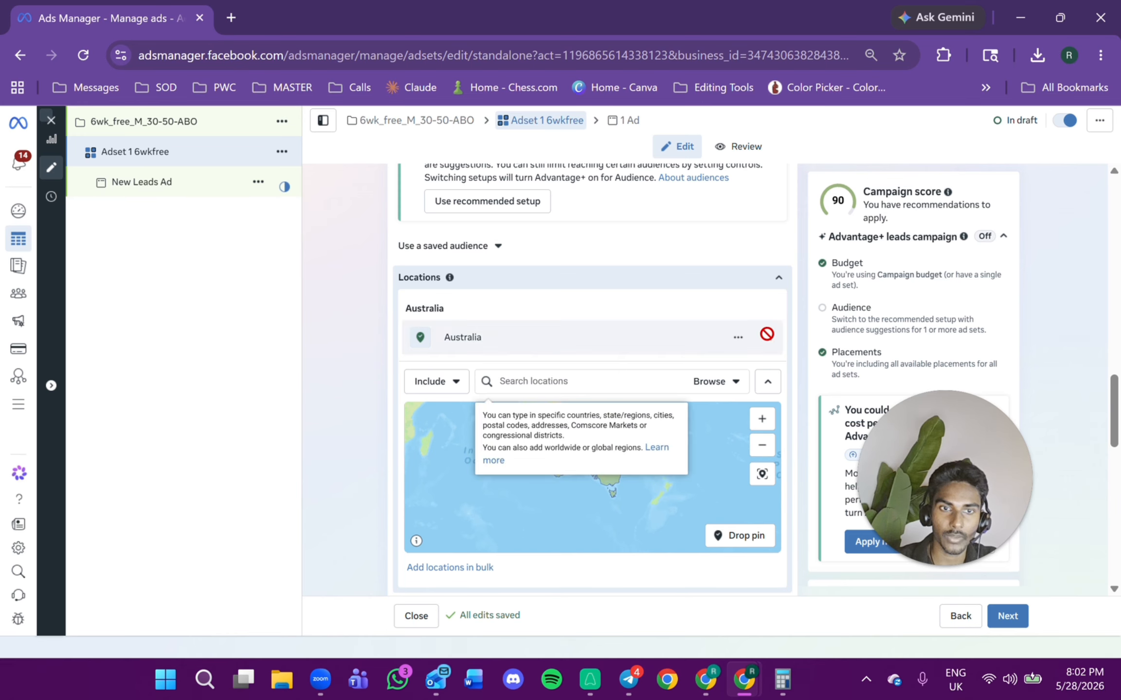
pyautogui.write('s')
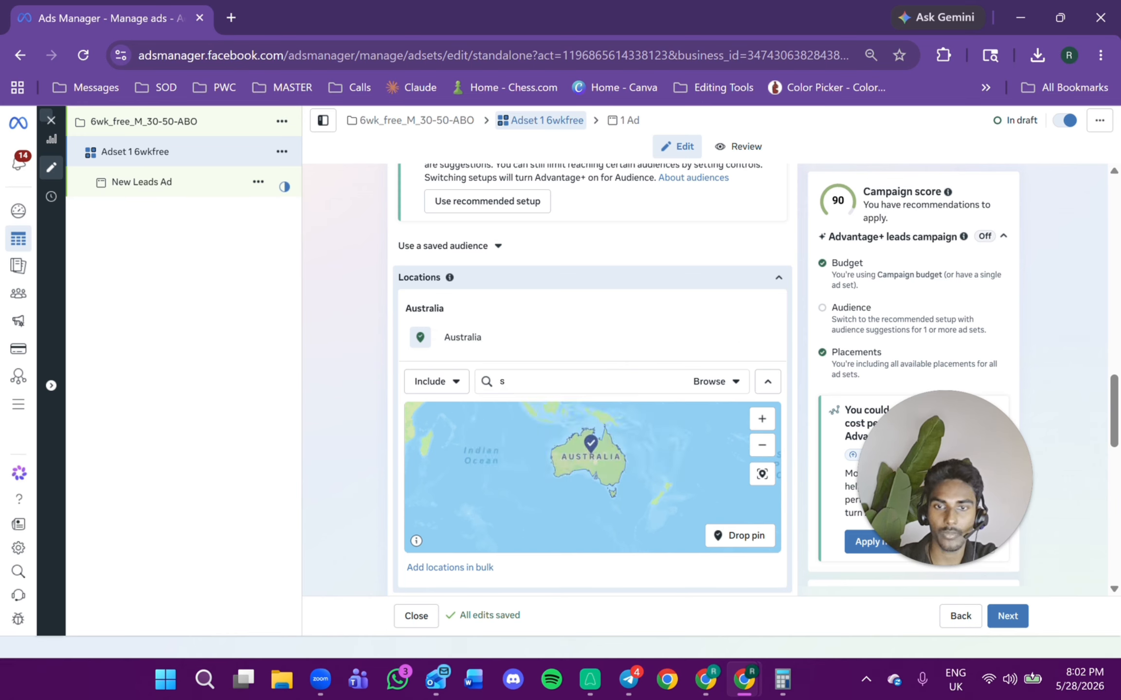
pyautogui.press('BackSpace')
pyautogui.write('singapore')
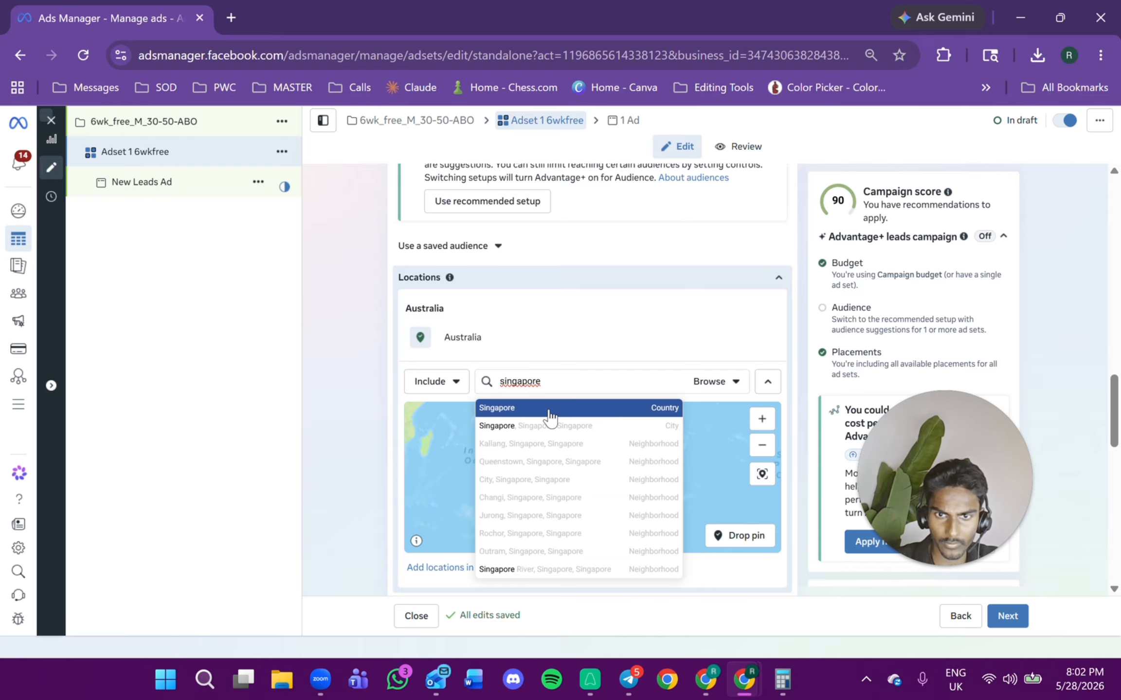
pyautogui.click(550, 411)
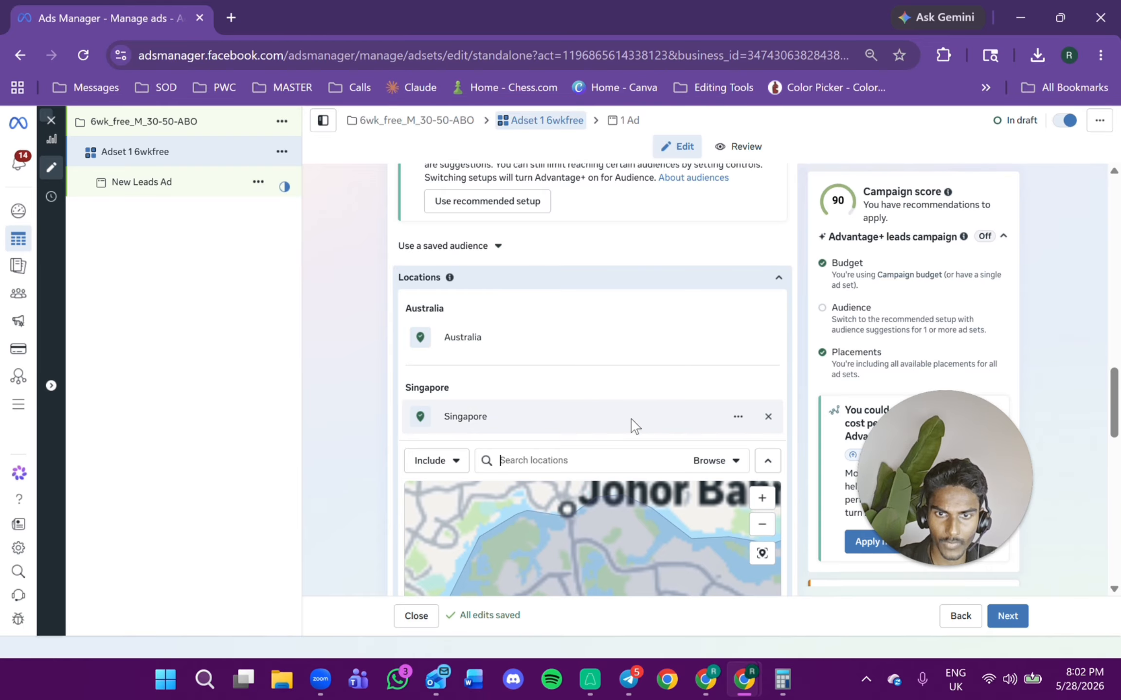
# Drop a pin in central Singapore and set its radius to 5 mi.
pyautogui.scroll(-1, 633, 423)
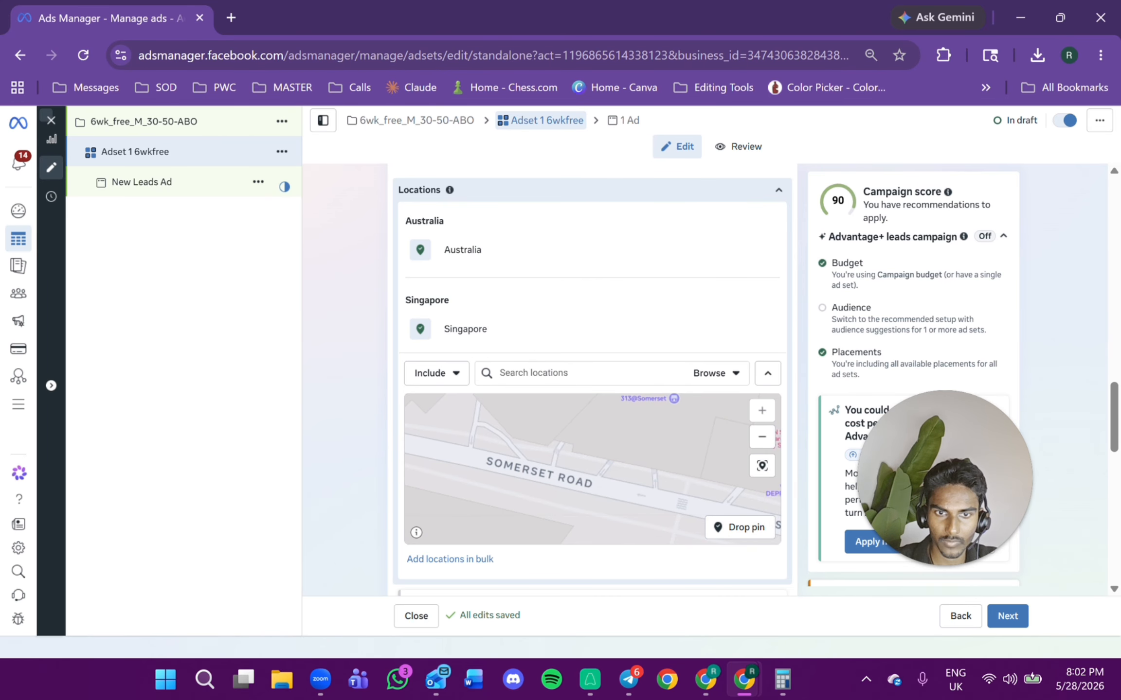
pyautogui.click(739, 527)
pyautogui.click(579, 454)
pyautogui.click(517, 329)
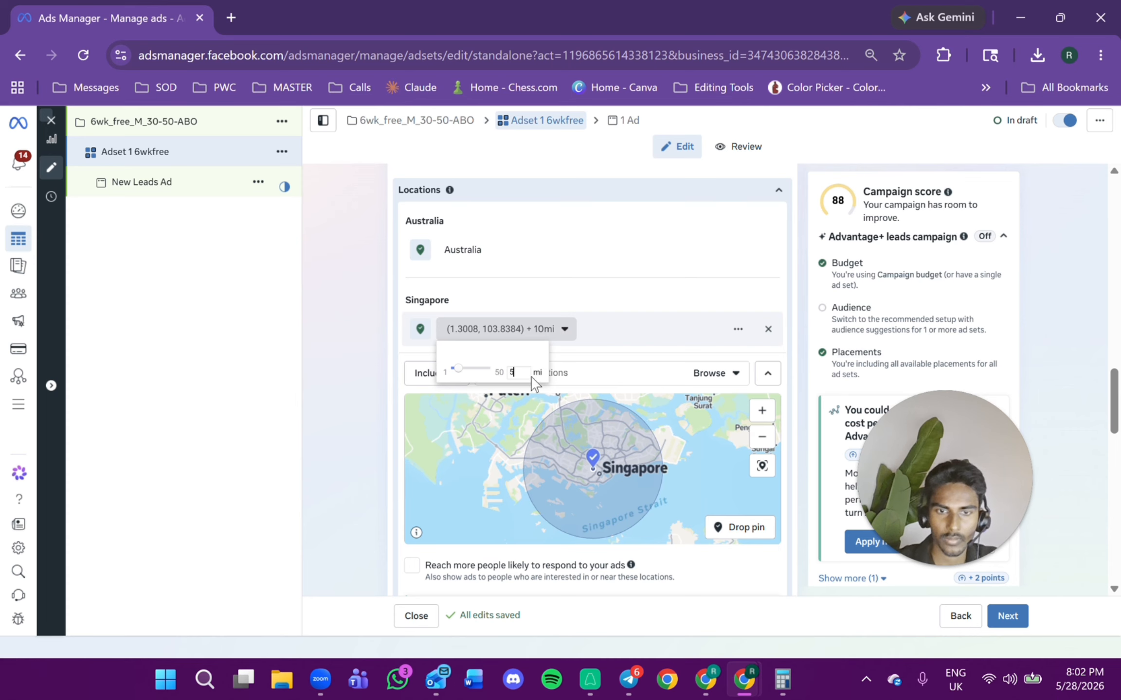
pyautogui.press('Return')
# Remove Australia from the included locations.
pyautogui.scroll(2, 738, 370)
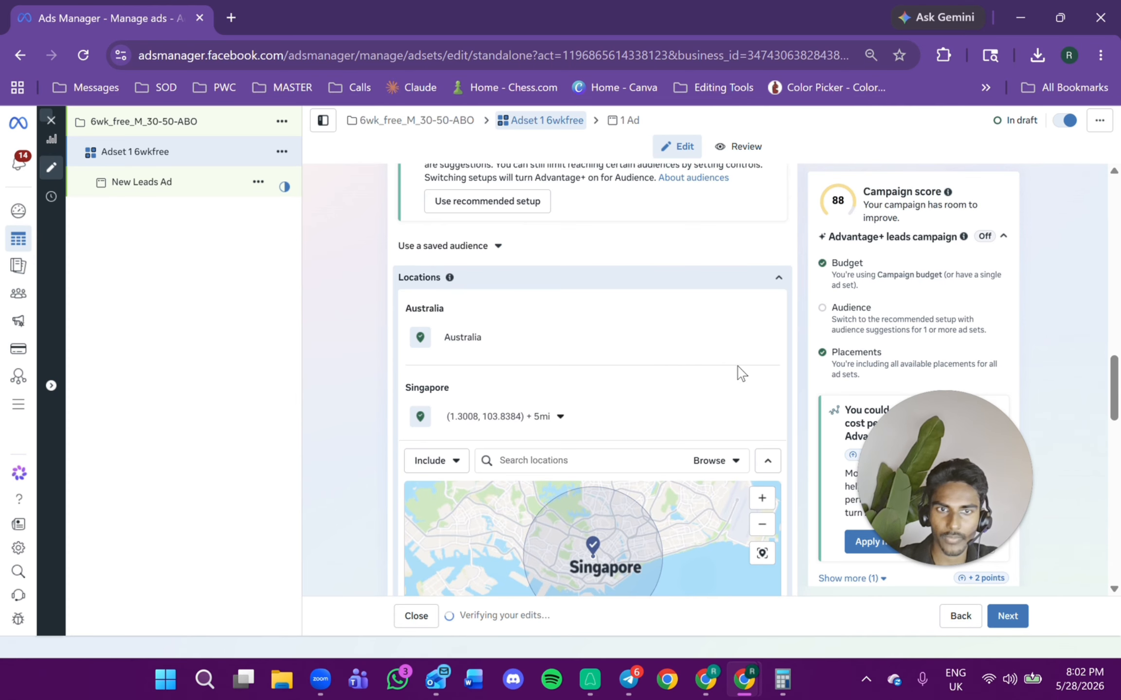
pyautogui.click(767, 338)
pyautogui.scroll(4, 766, 340)
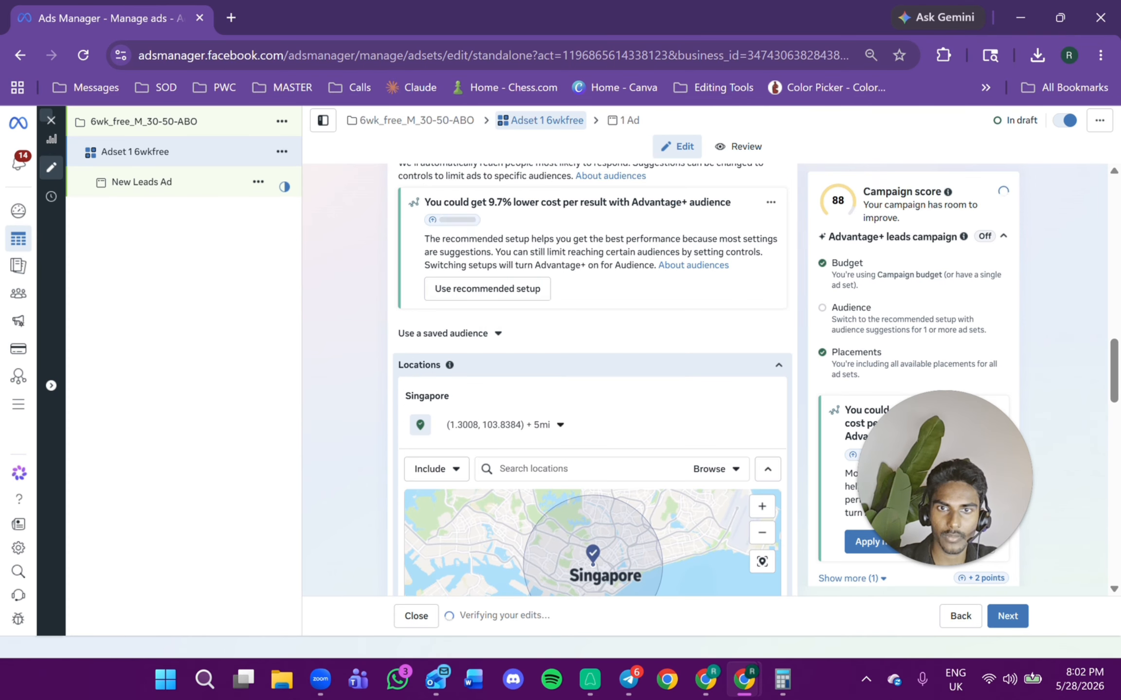
pyautogui.click(558, 428)
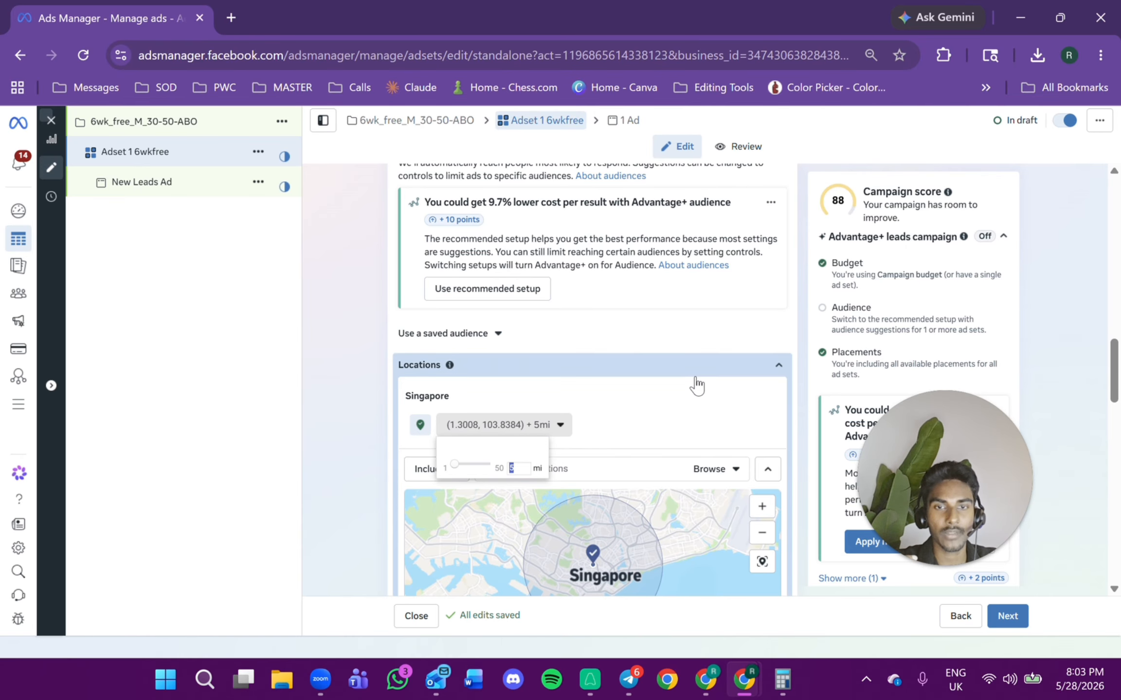
# Set the gender to Men and turn off using the gender as a suggestion.
pyautogui.scroll(-3, 749, 347)
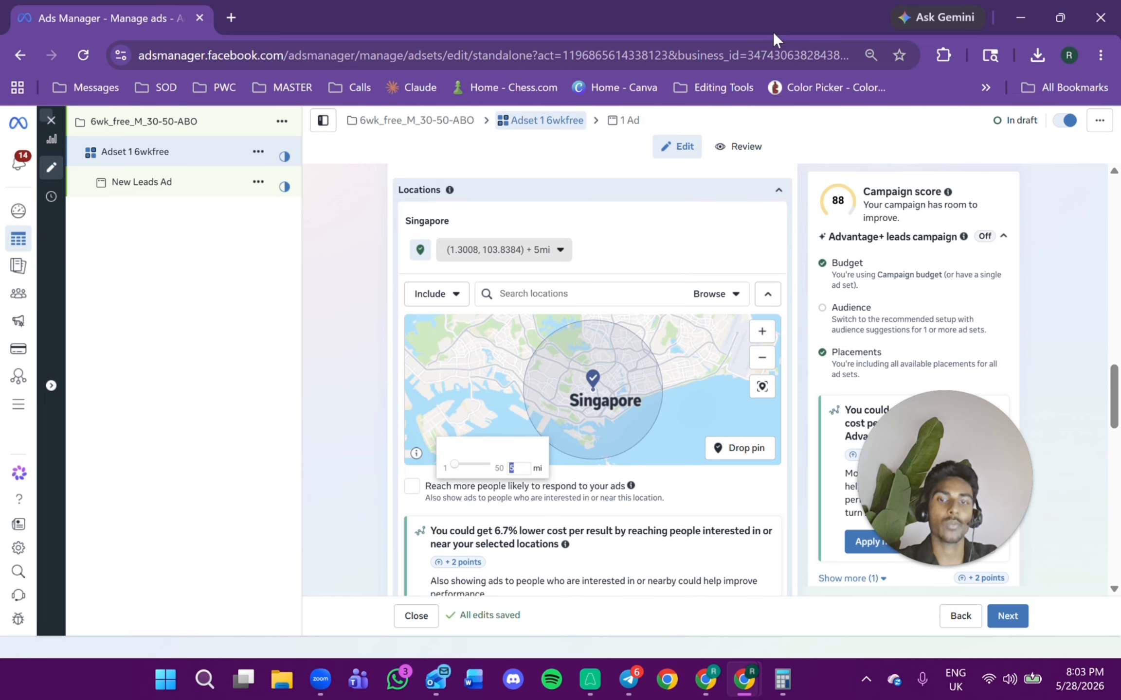
pyautogui.scroll(-5, 708, 200)
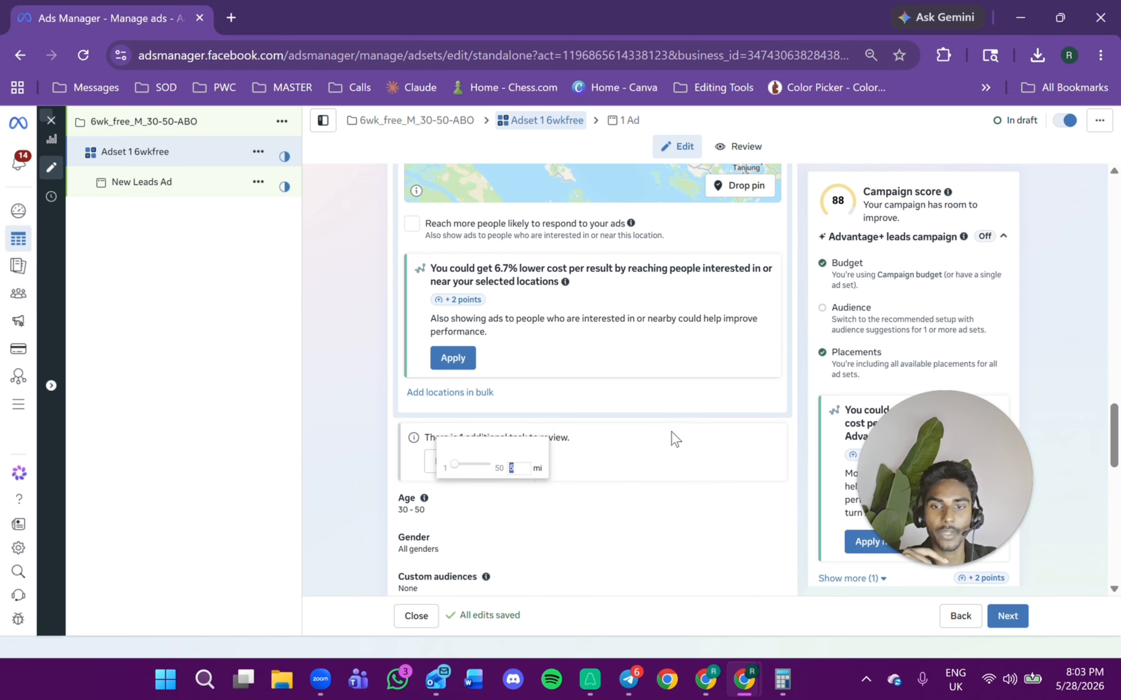
pyautogui.scroll(-3, 675, 439)
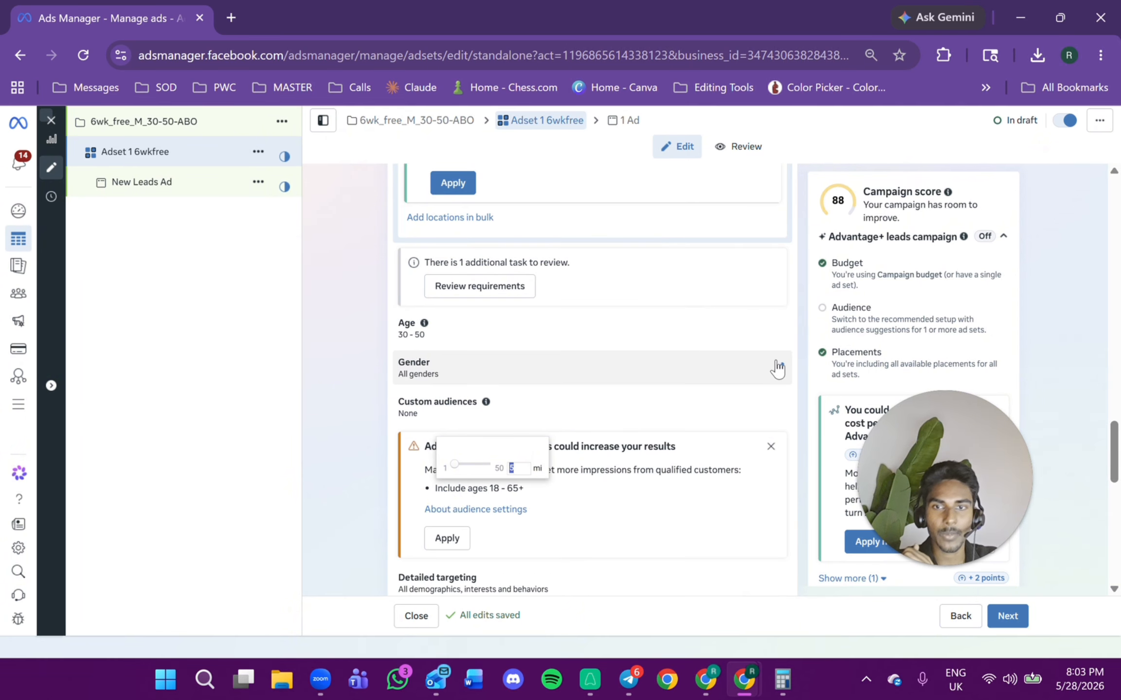
pyautogui.scroll(-6, 777, 368)
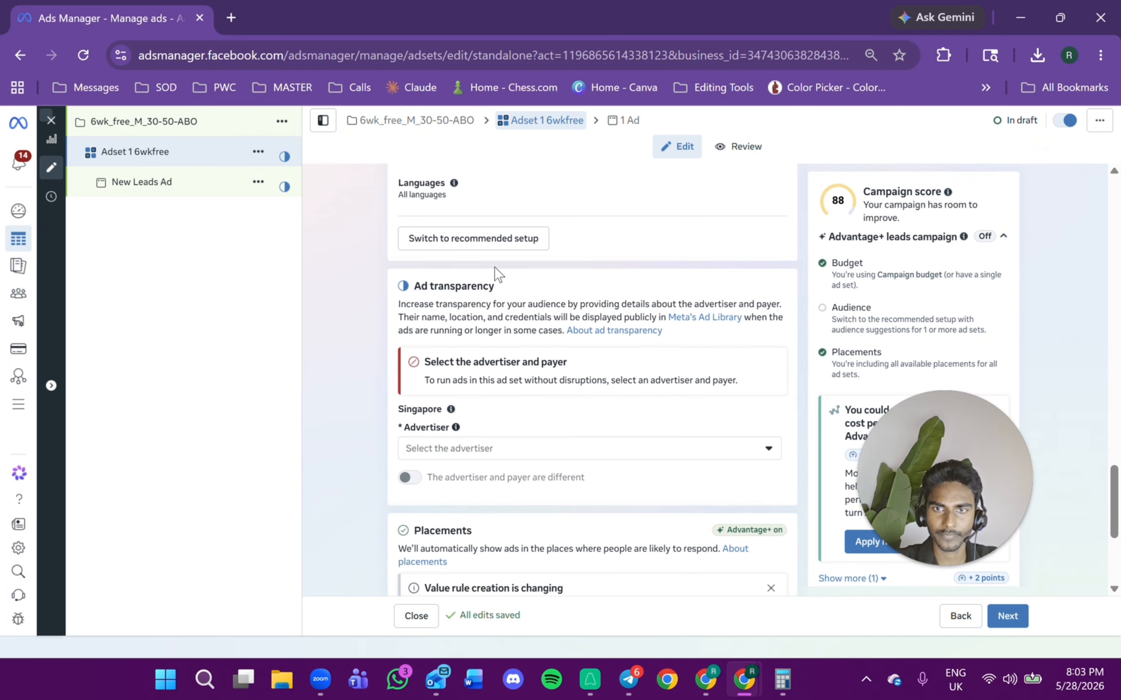
pyautogui.scroll(5, 549, 302)
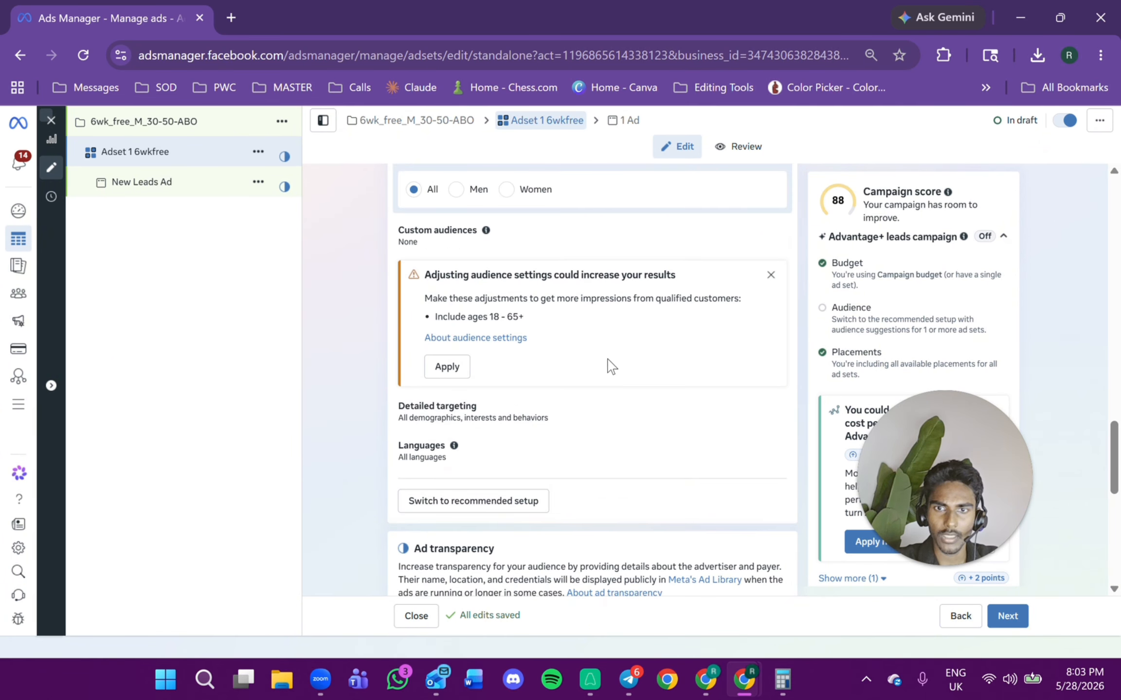
pyautogui.scroll(2, 428, 409)
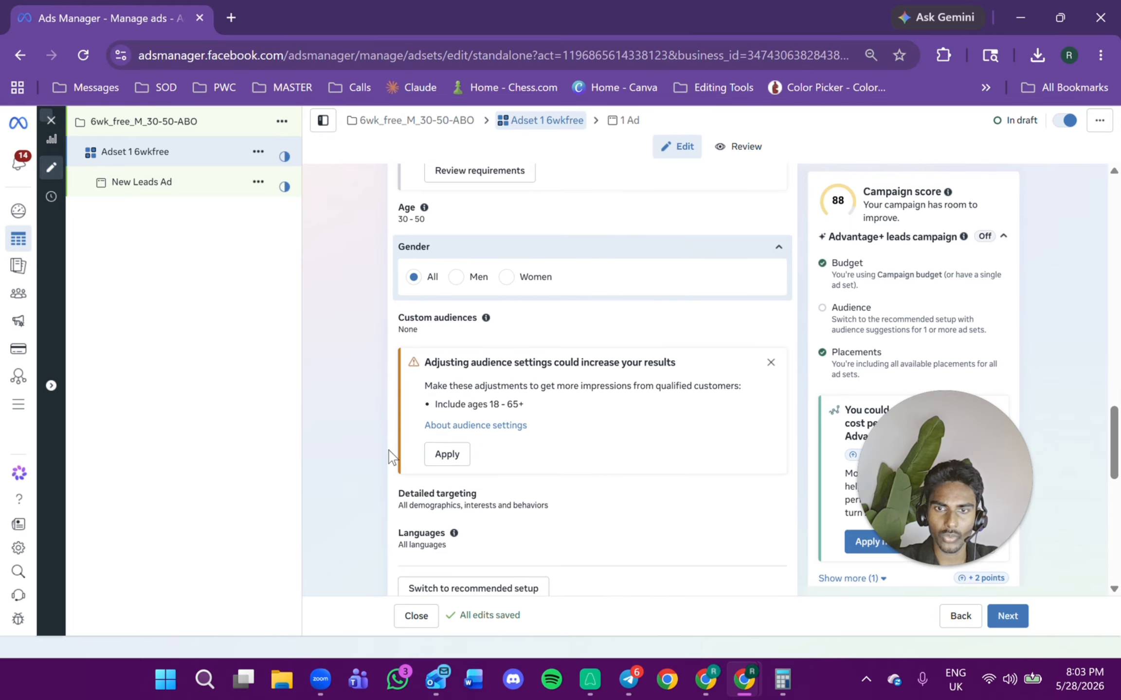
pyautogui.click(457, 277)
pyautogui.scroll(4, 513, 302)
pyautogui.click(412, 541)
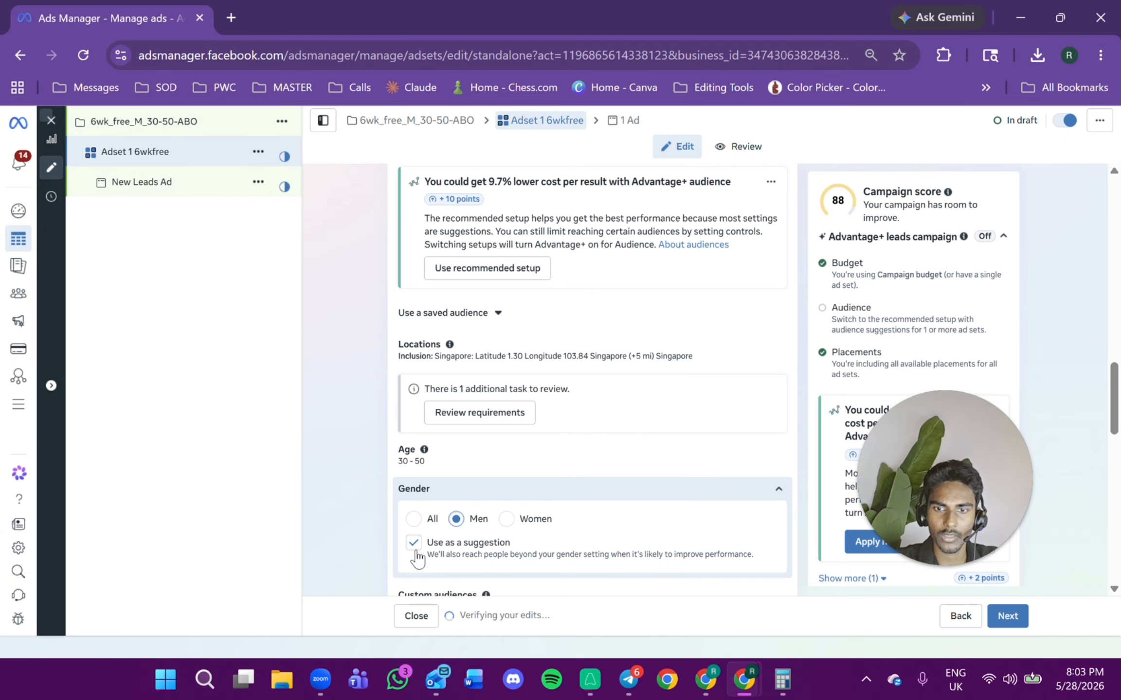
# Dismiss the audience adjustment suggestion and the value rule creation notice.
pyautogui.scroll(-4, 685, 426)
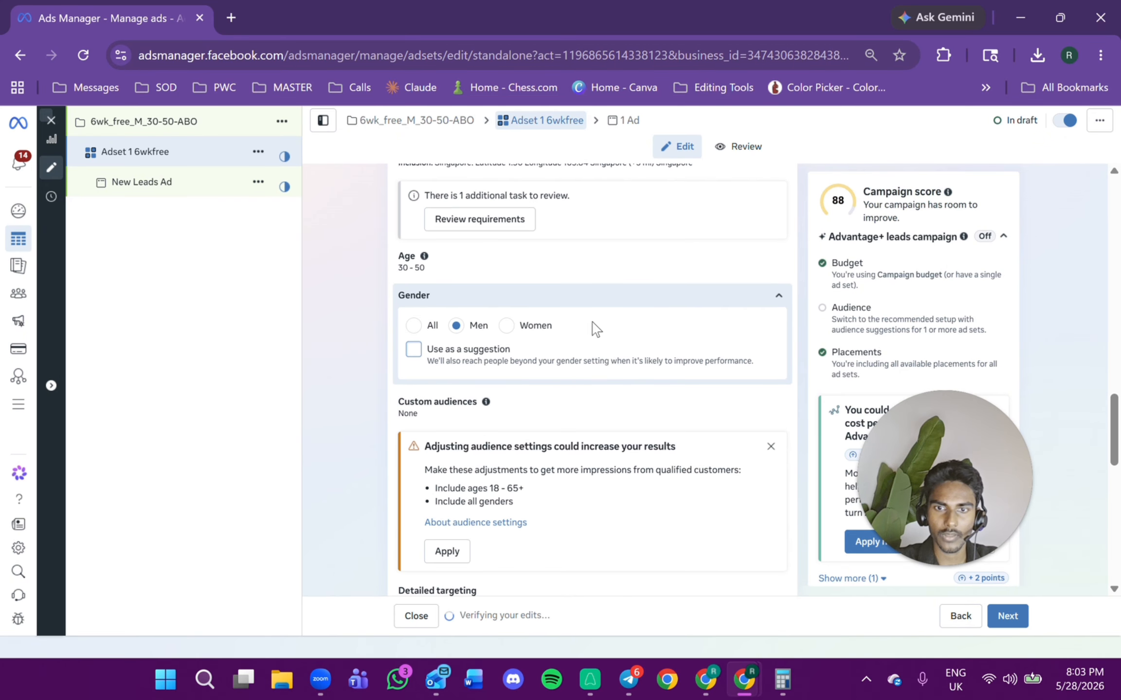
pyautogui.scroll(-4, 596, 329)
pyautogui.click(770, 273)
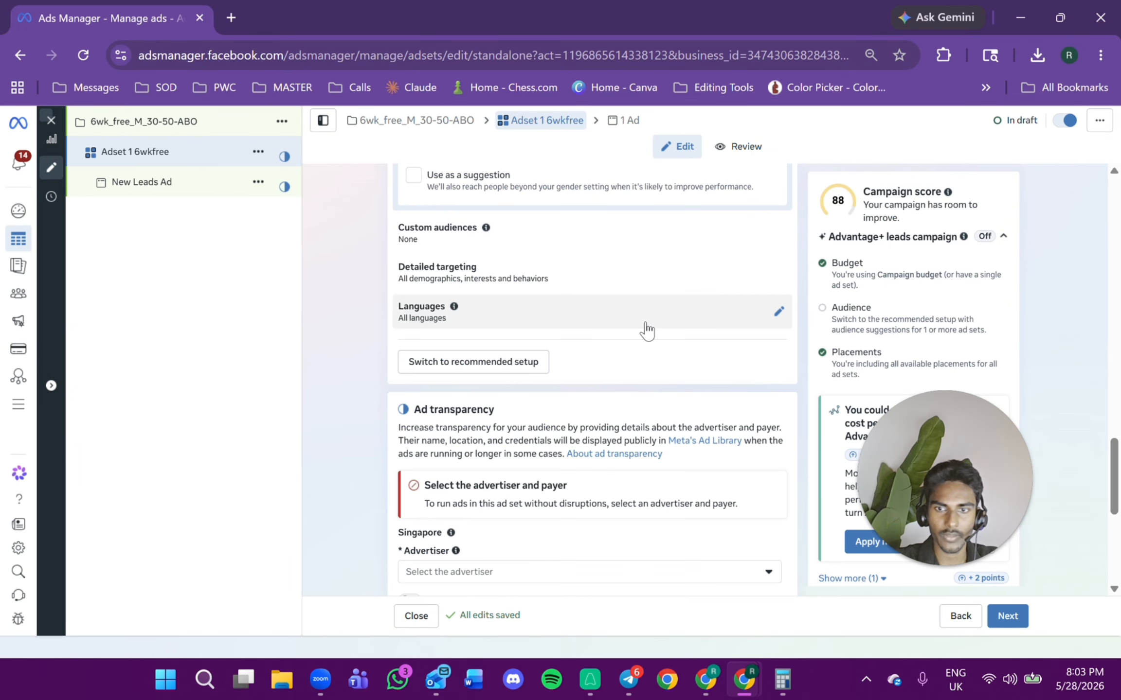
pyautogui.scroll(-5, 455, 294)
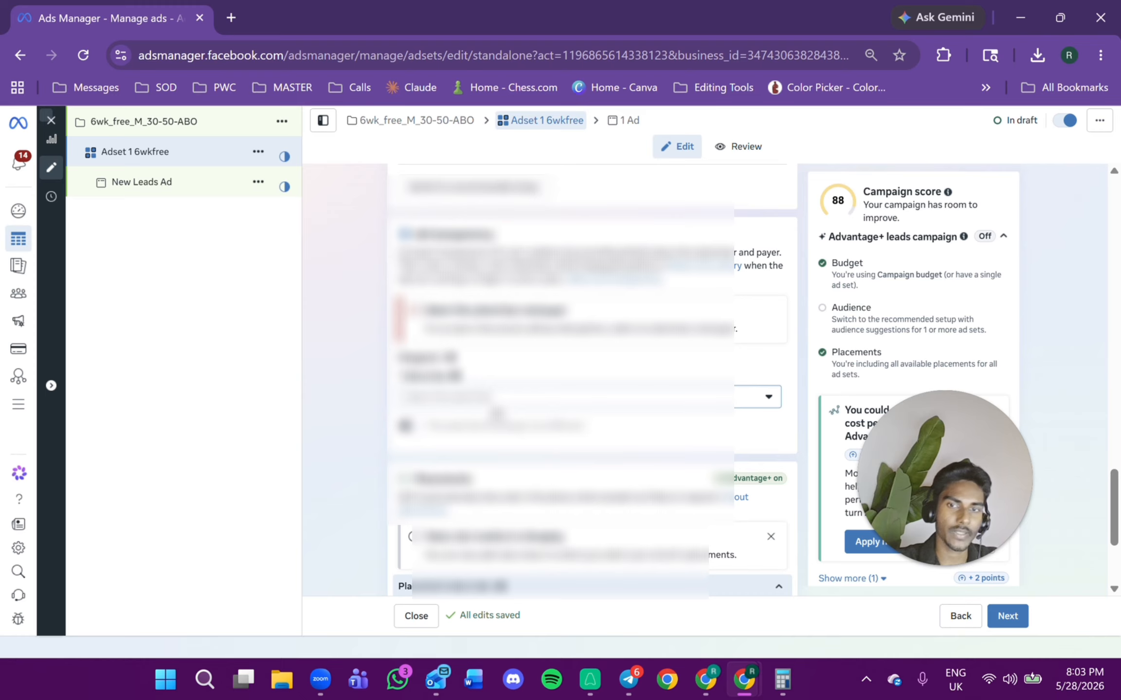
pyautogui.click(492, 406)
pyautogui.click(492, 406)
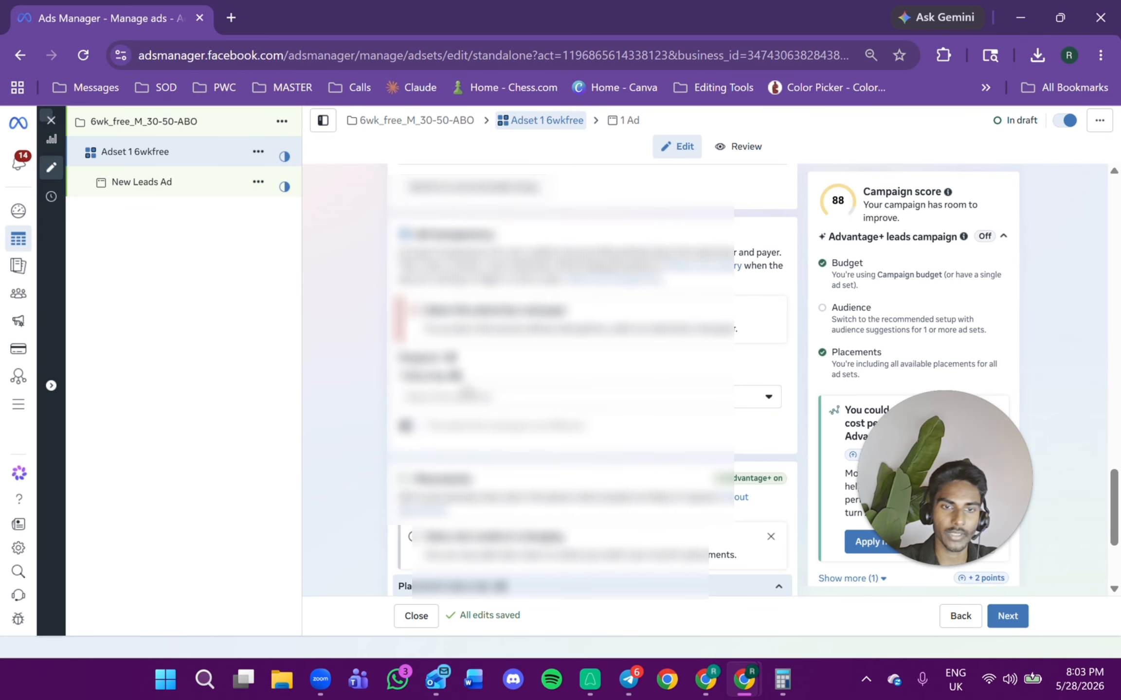
pyautogui.scroll(-3, 496, 402)
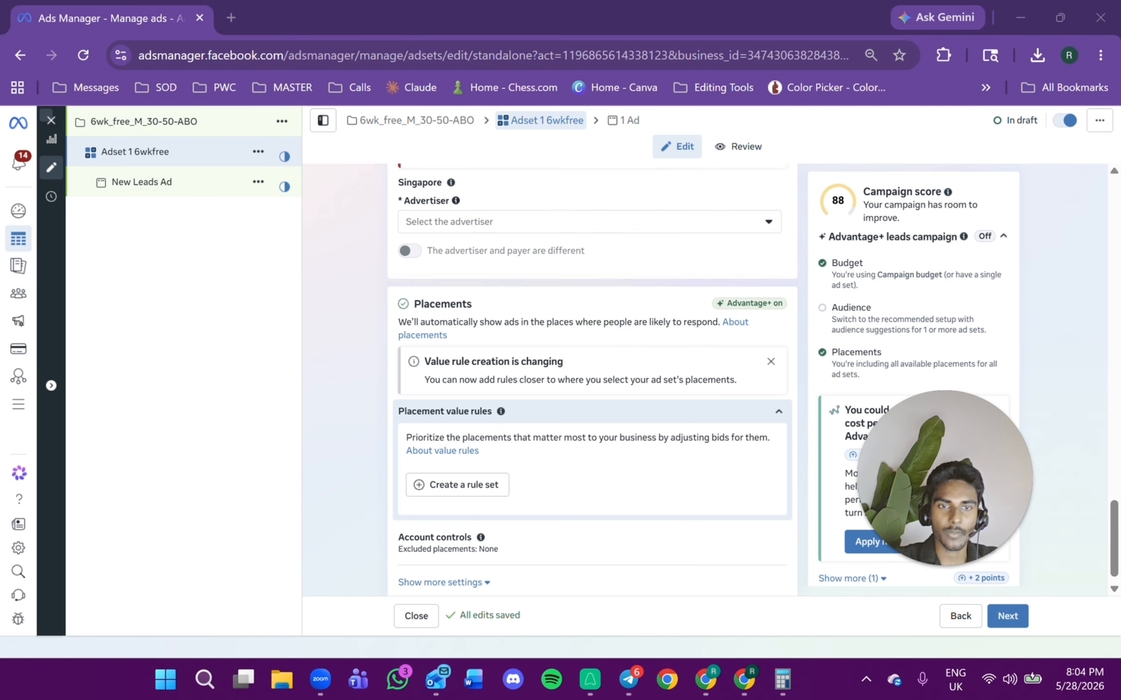
pyautogui.scroll(-1, 714, 365)
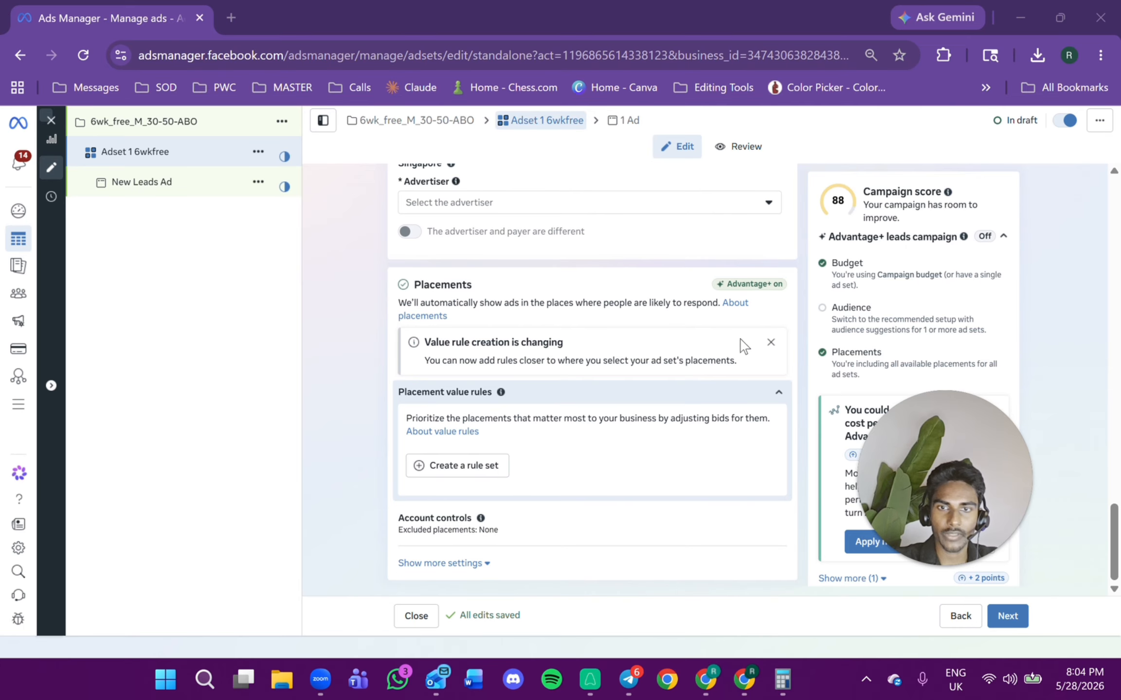
pyautogui.click(766, 343)
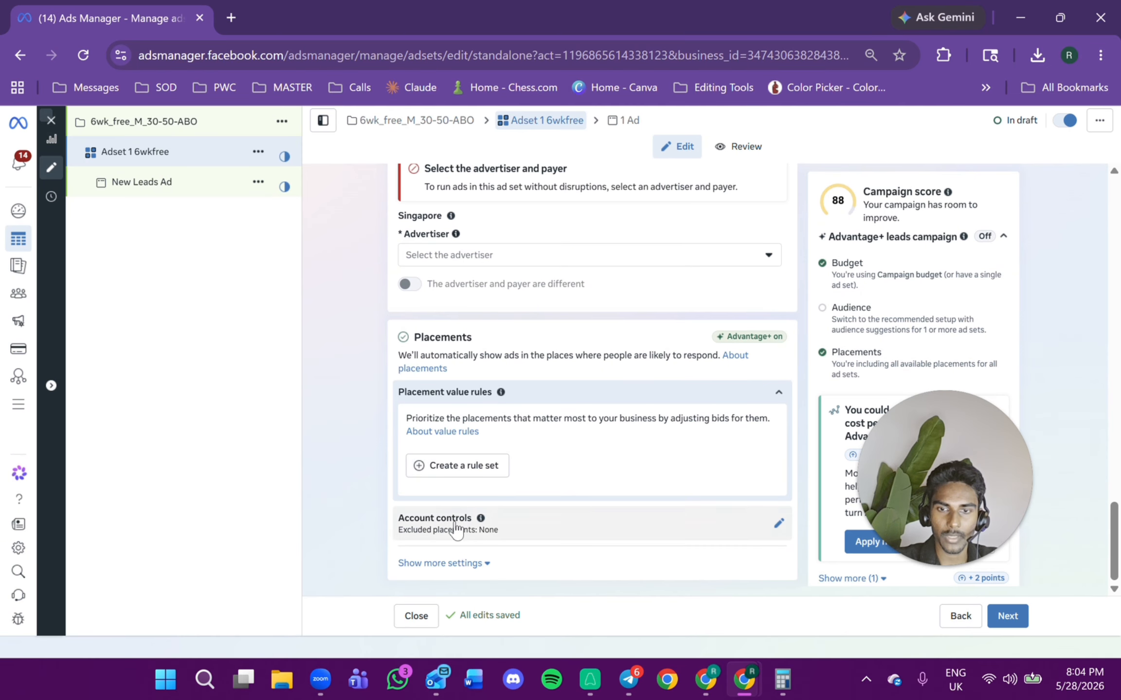
# Expand more placement settings, exclude the Audience Network platform and disallow limited spending to excluded placements.
pyautogui.click(458, 564)
pyautogui.scroll(-3, 513, 452)
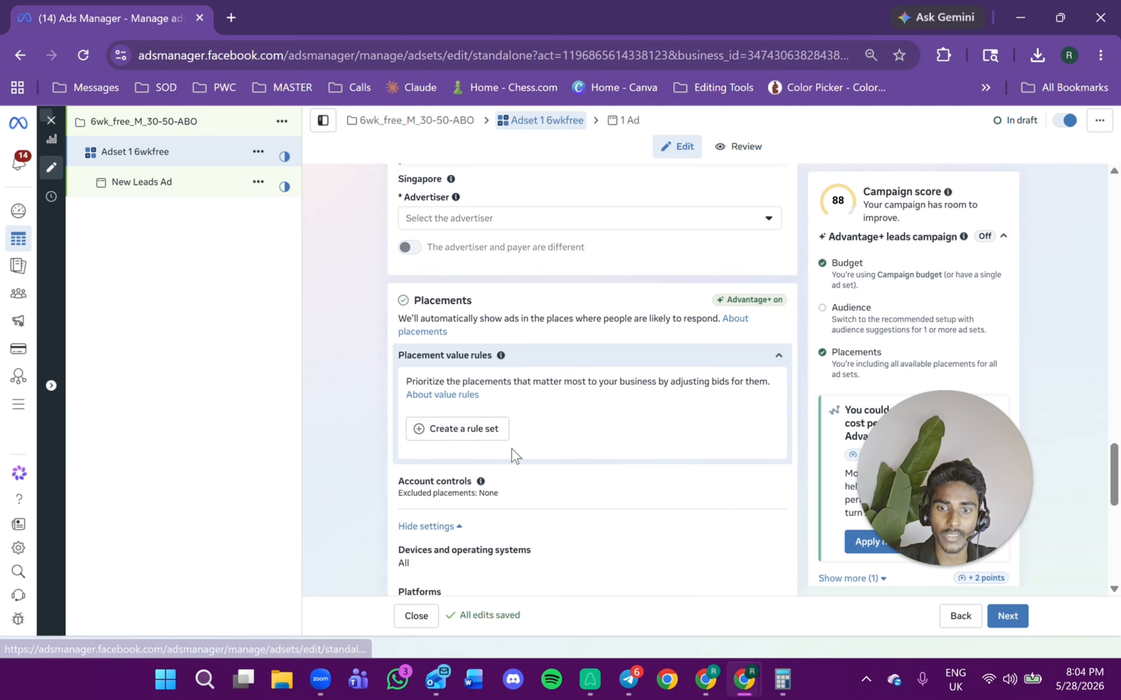
pyautogui.click(780, 464)
pyautogui.scroll(-3, 600, 403)
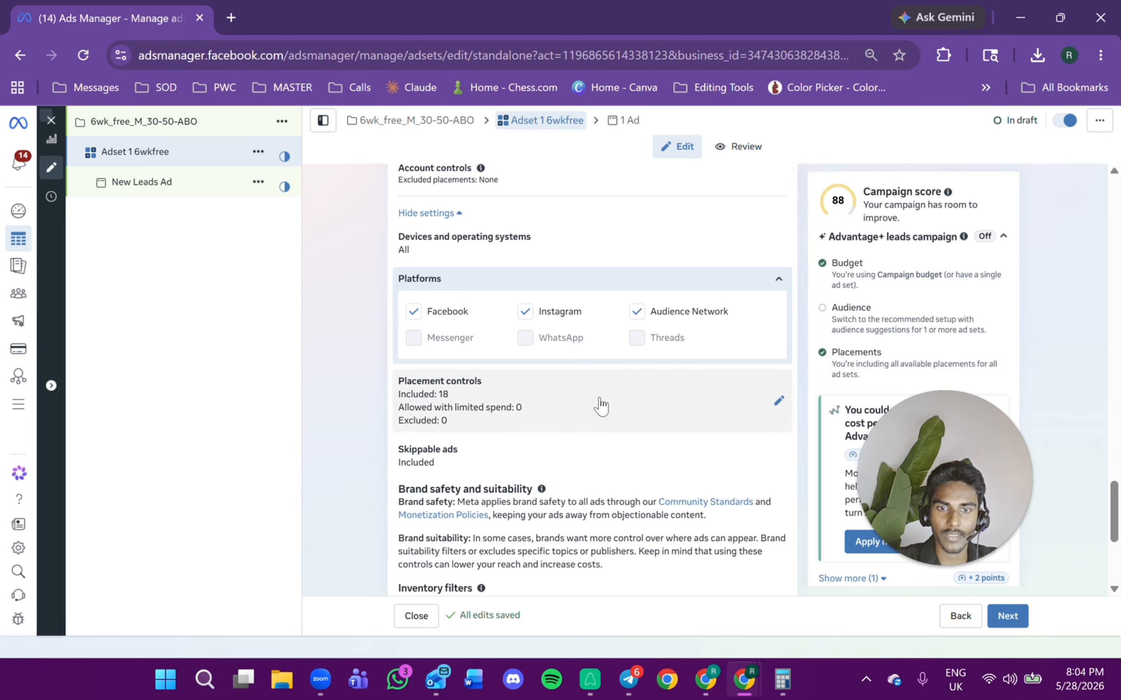
pyautogui.click(636, 312)
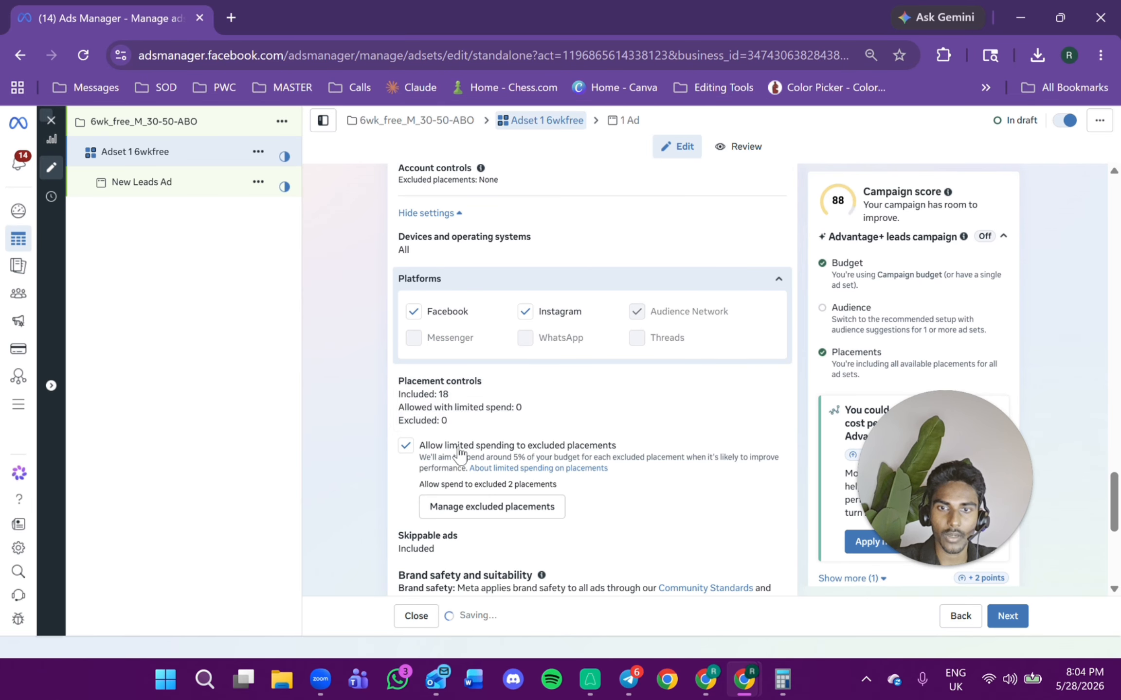
pyautogui.click(404, 472)
pyautogui.scroll(-5, 613, 425)
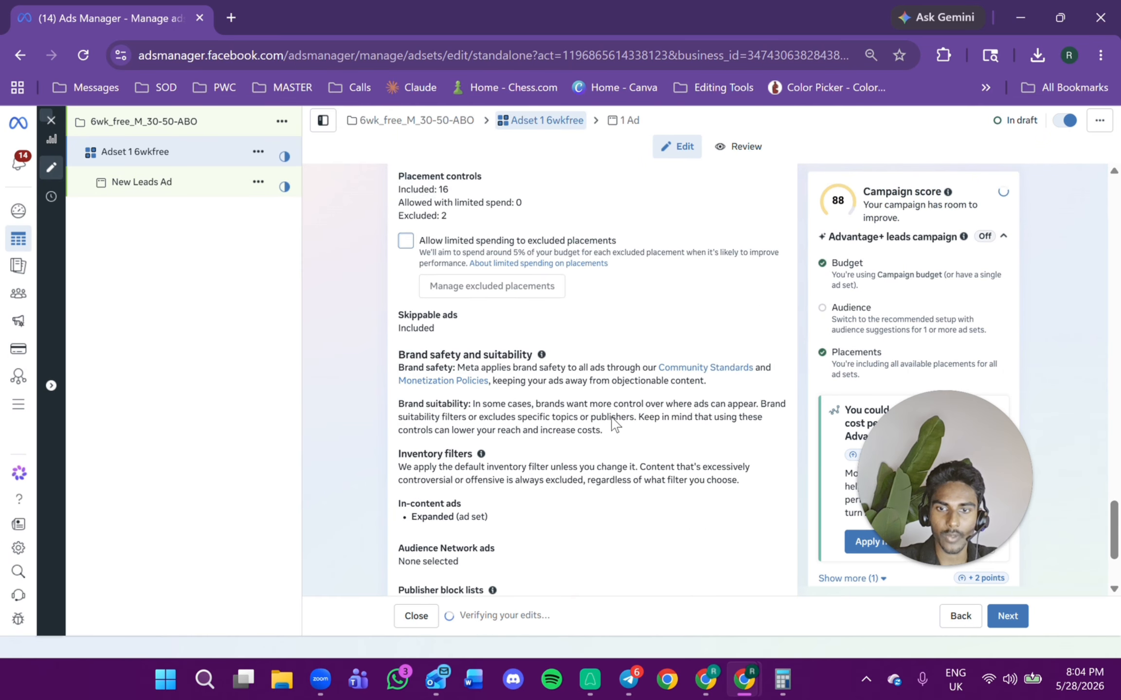
pyautogui.scroll(2, 695, 348)
pyautogui.scroll(-5, 671, 400)
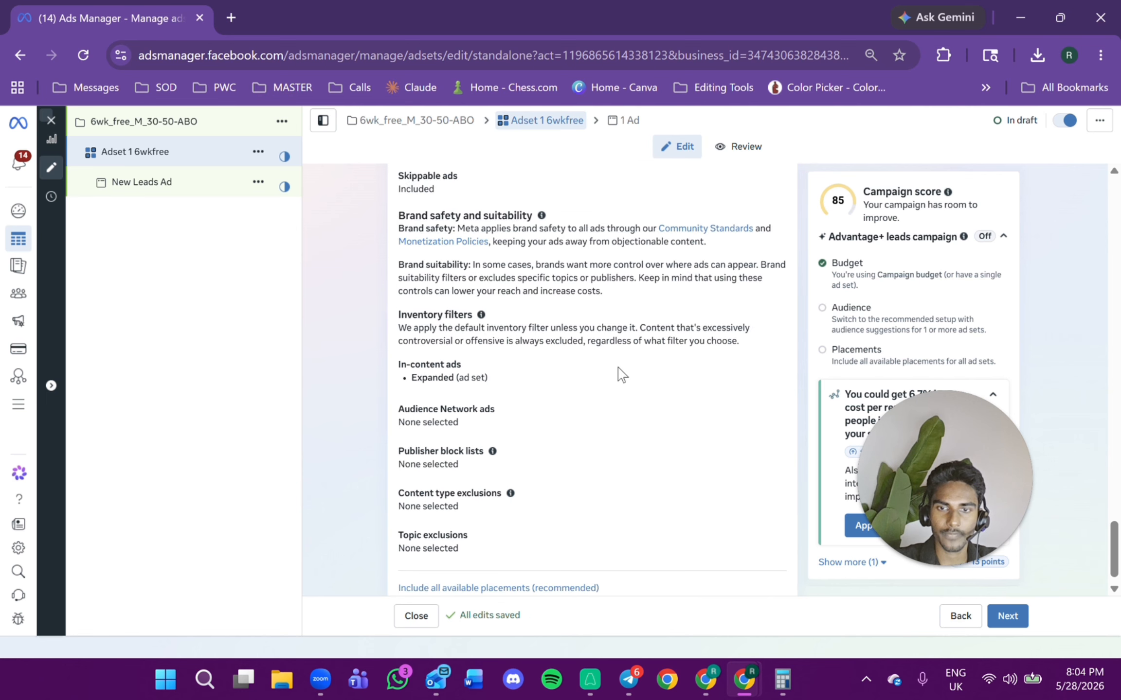
pyautogui.scroll(3, 613, 380)
pyautogui.scroll(3, 627, 364)
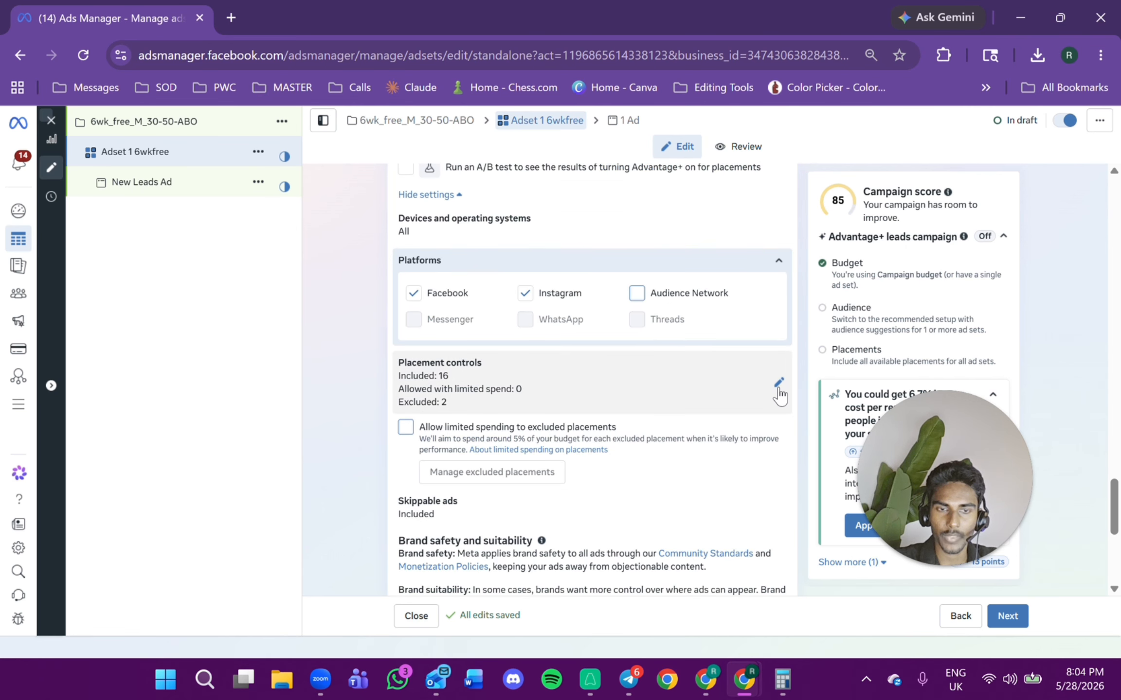
# Edit the placement controls and exclude the Search results and In-stream ads for reels placements.
pyautogui.click(780, 386)
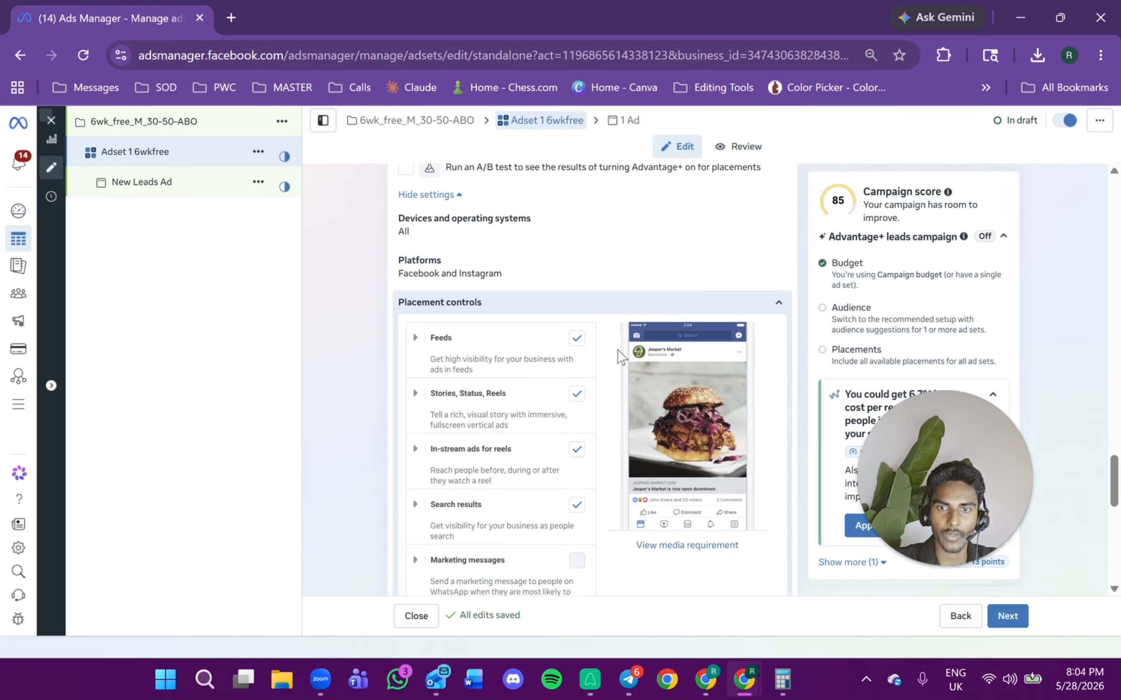
pyautogui.scroll(-3, 613, 355)
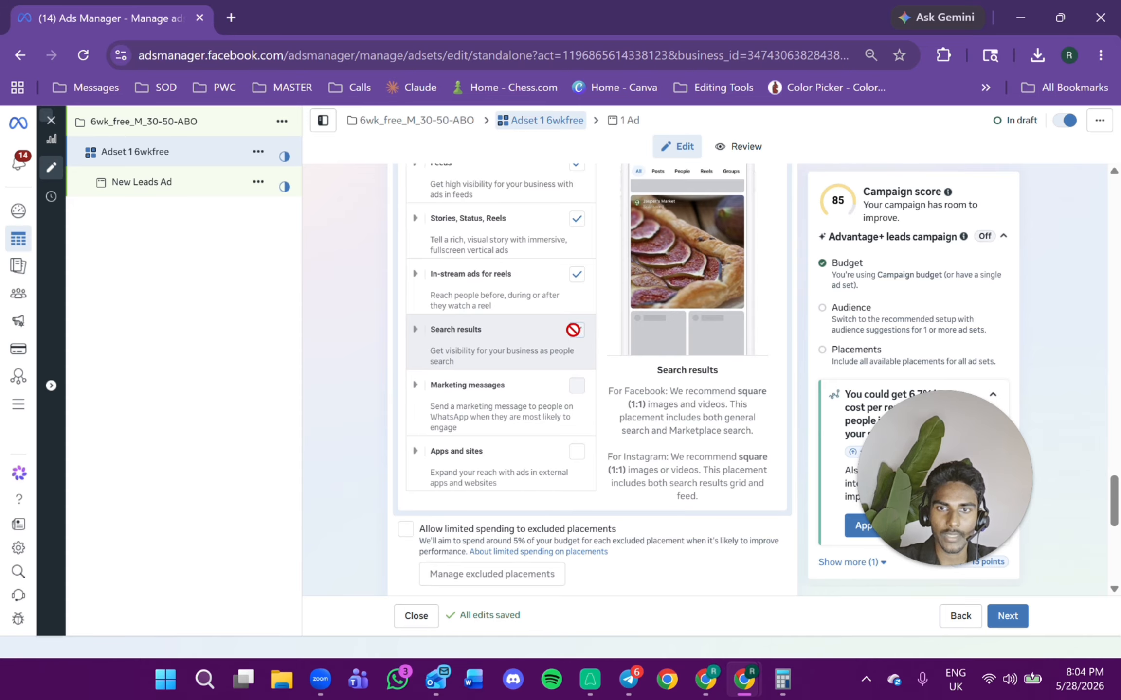
pyautogui.click(576, 330)
pyautogui.click(418, 279)
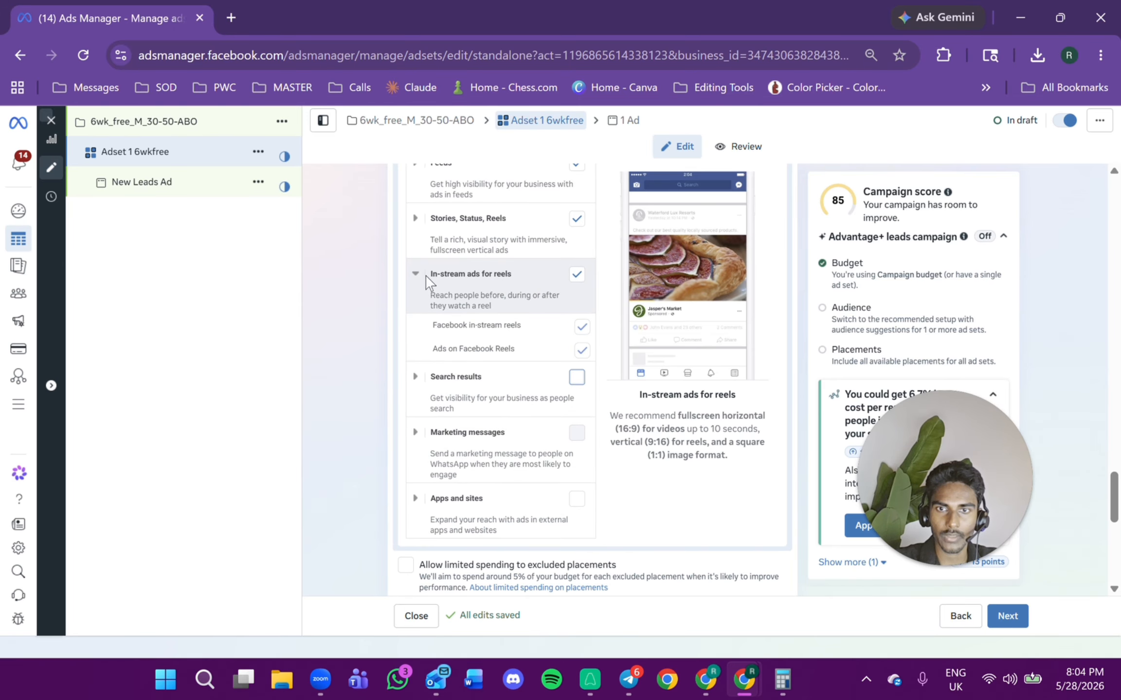
pyautogui.click(577, 276)
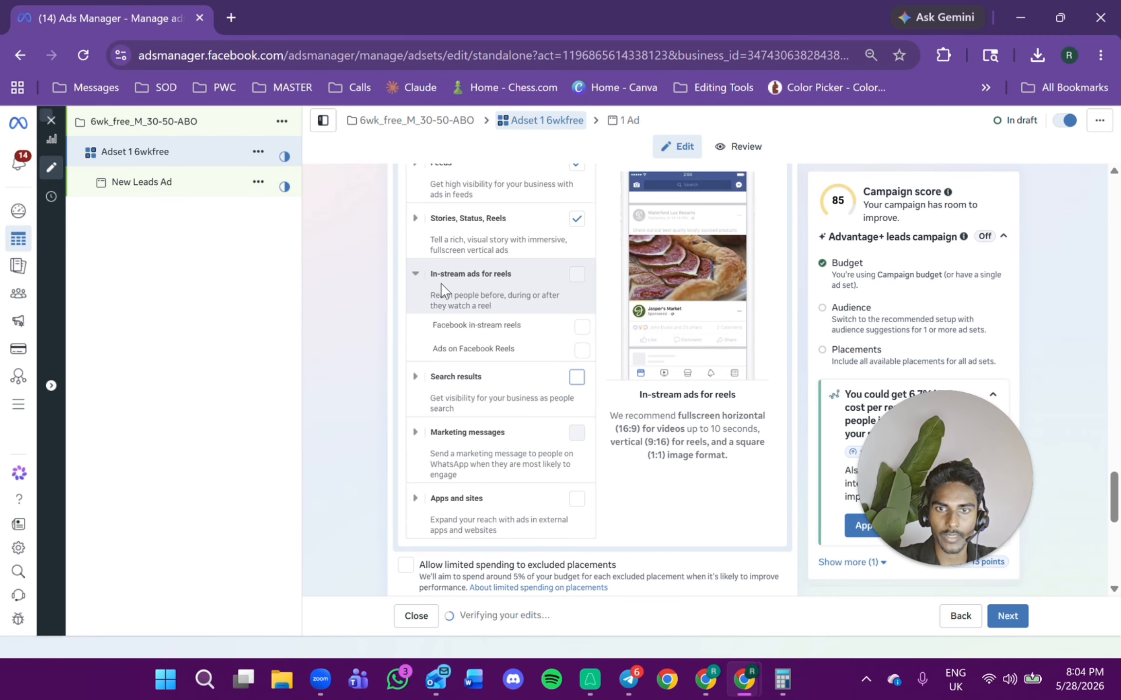
pyautogui.click(415, 275)
pyautogui.click(416, 219)
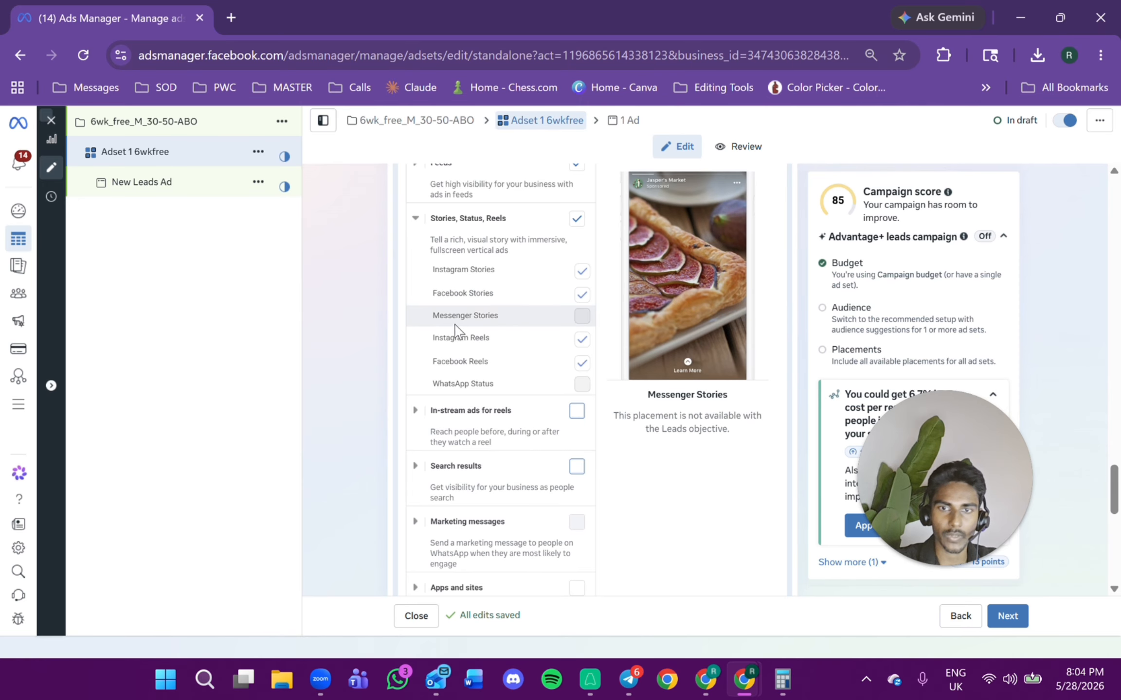
# Exclude Facebook profile feed, Facebook Marketplace, Instagram Explore home and Facebook Business Explore from the Feeds placements.
pyautogui.scroll(1, 496, 362)
pyautogui.scroll(1, 496, 363)
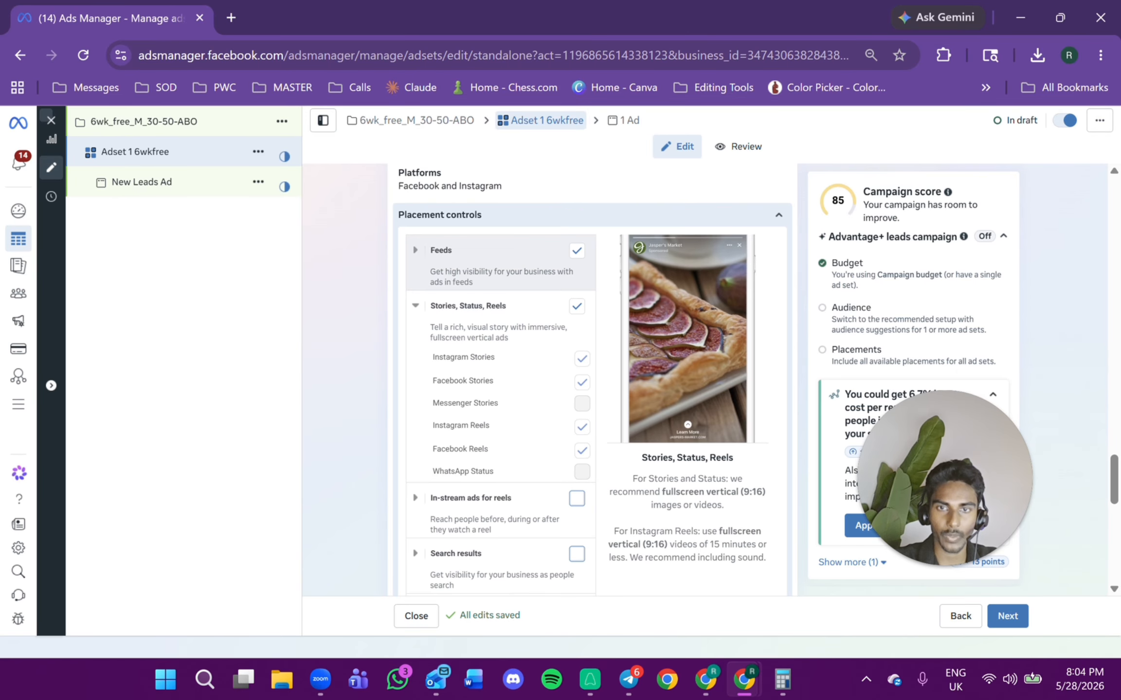
pyautogui.click(415, 250)
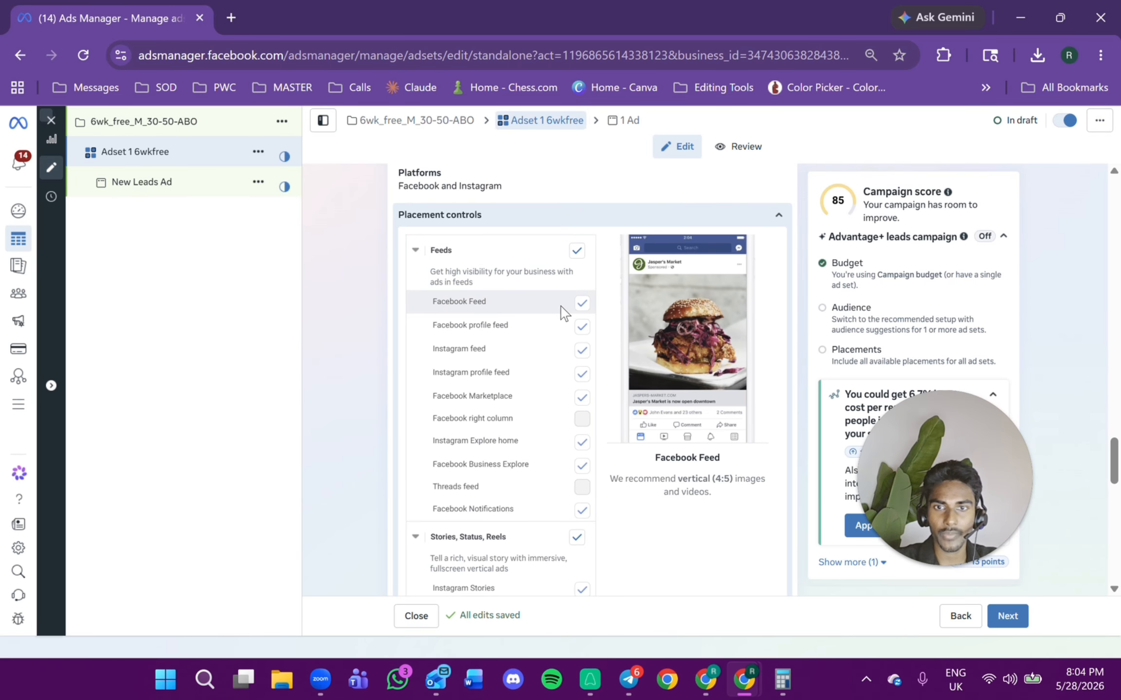
pyautogui.click(581, 326)
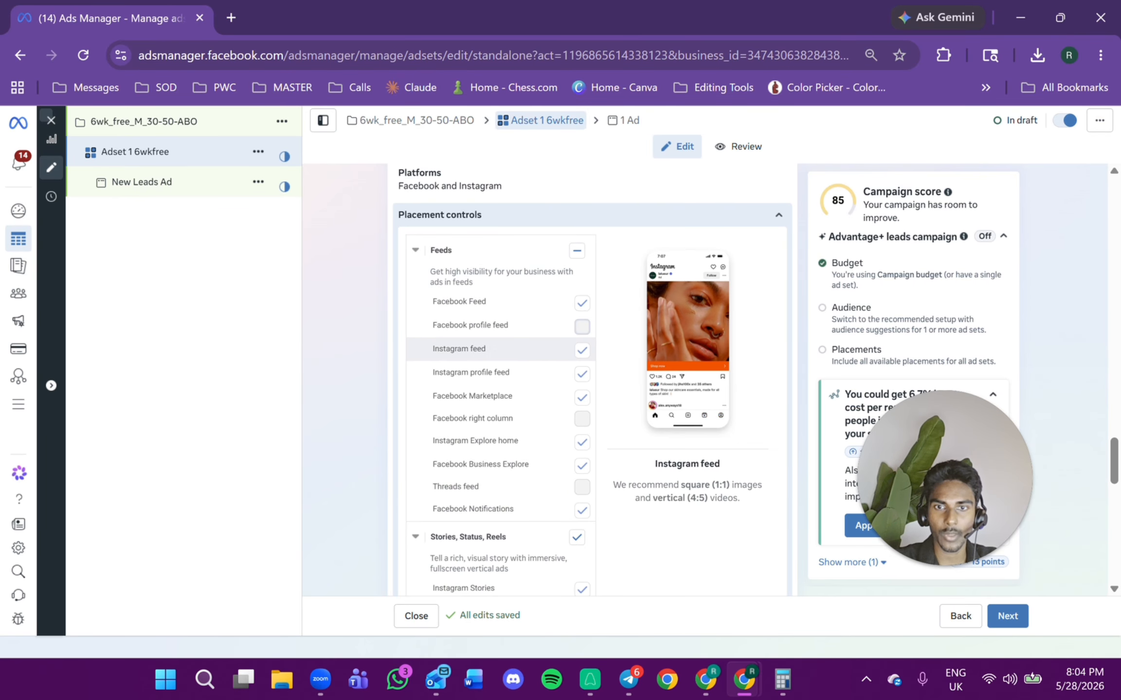
pyautogui.click(582, 398)
pyautogui.click(581, 441)
pyautogui.click(582, 466)
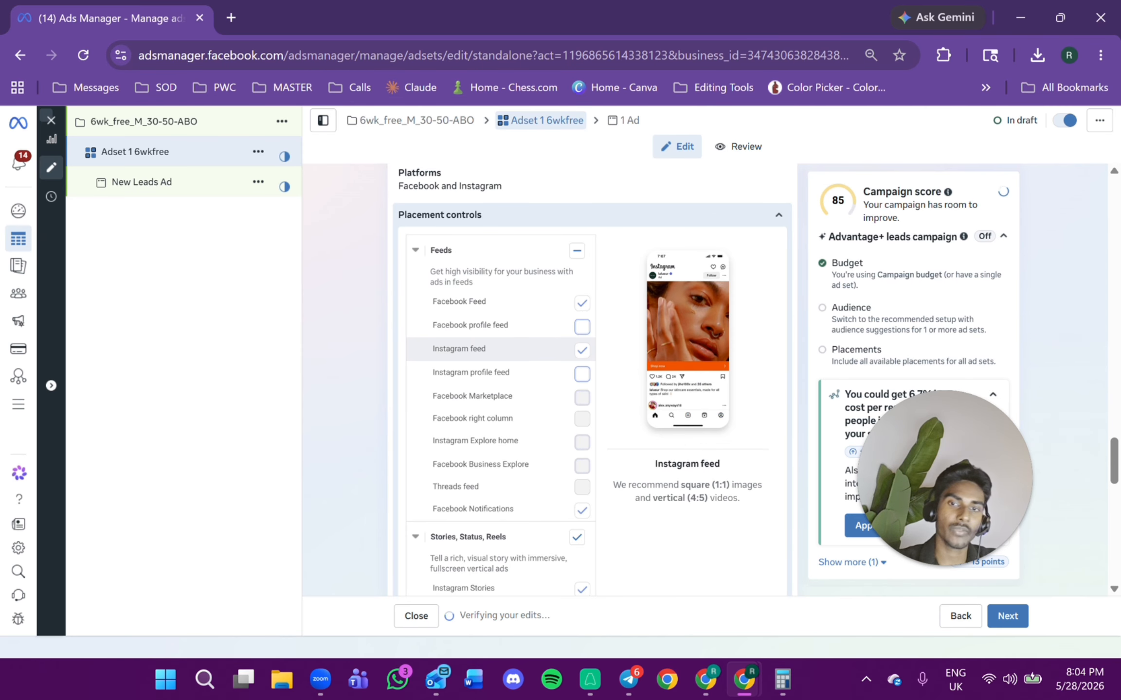
# Reopen Adset 1 6wkfree and review its placement controls summary.
pyautogui.scroll(-3, 503, 414)
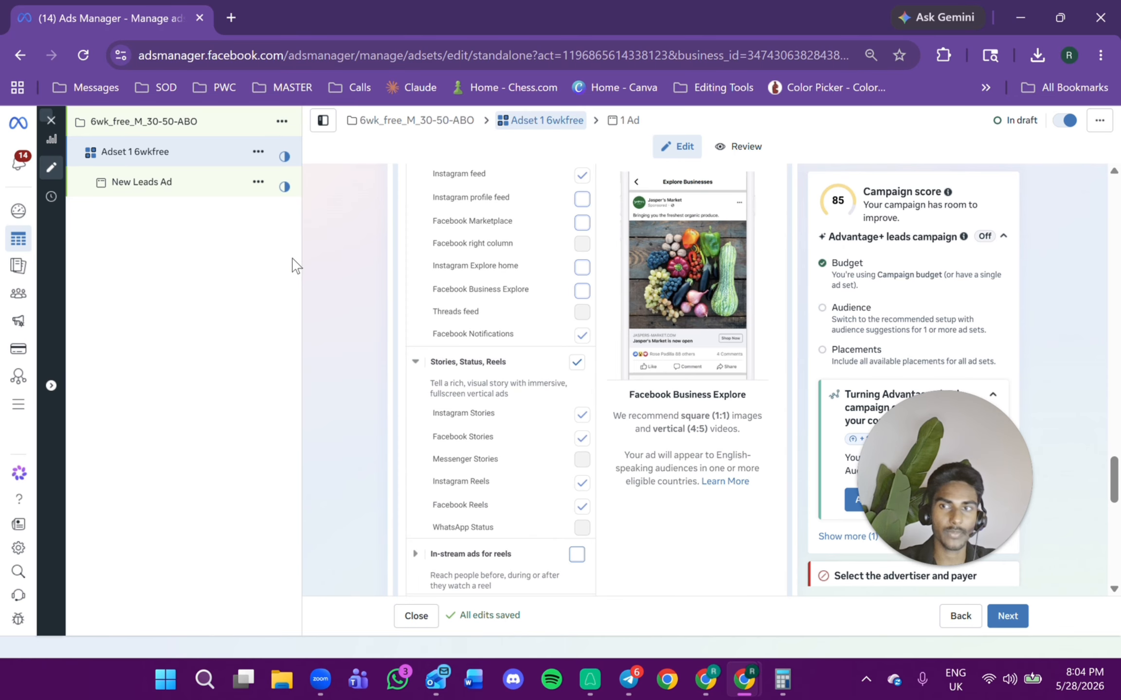
pyautogui.click(194, 193)
pyautogui.click(186, 156)
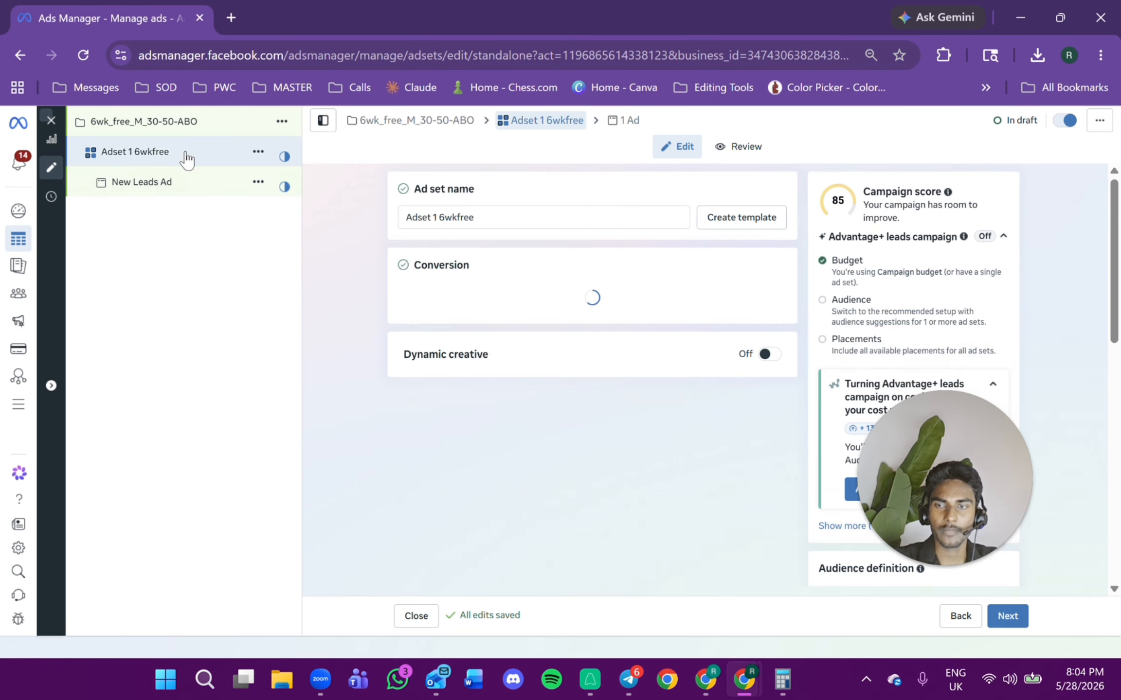
pyautogui.scroll(-15, 556, 326)
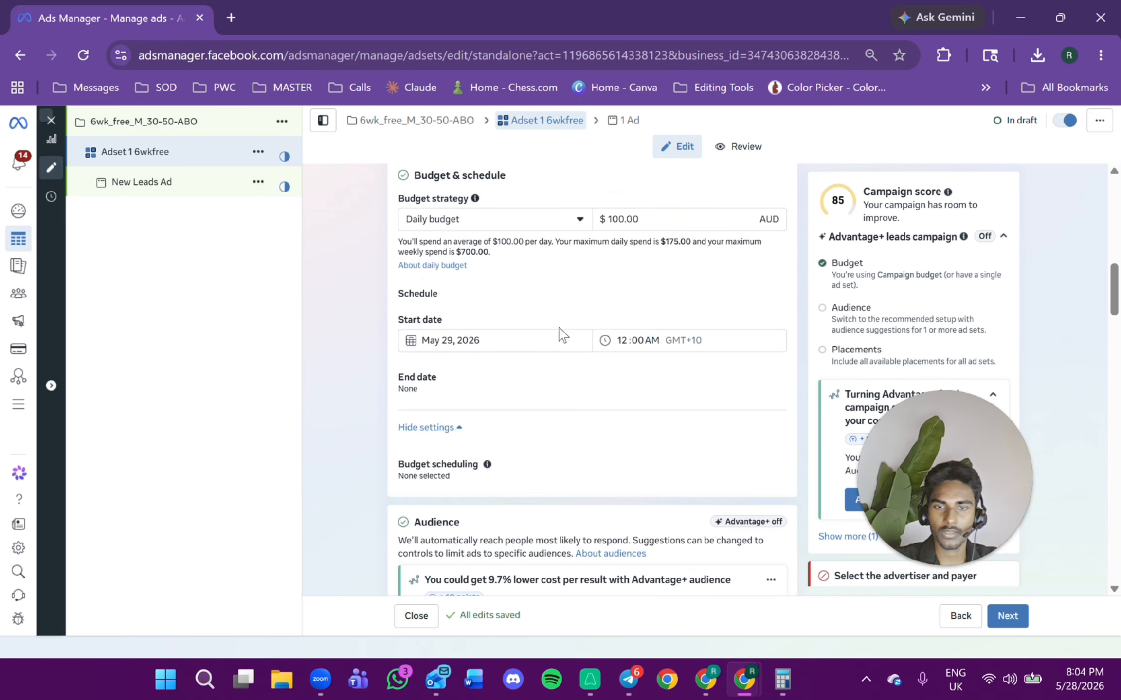
pyautogui.scroll(-8, 560, 340)
pyautogui.scroll(-15, 569, 360)
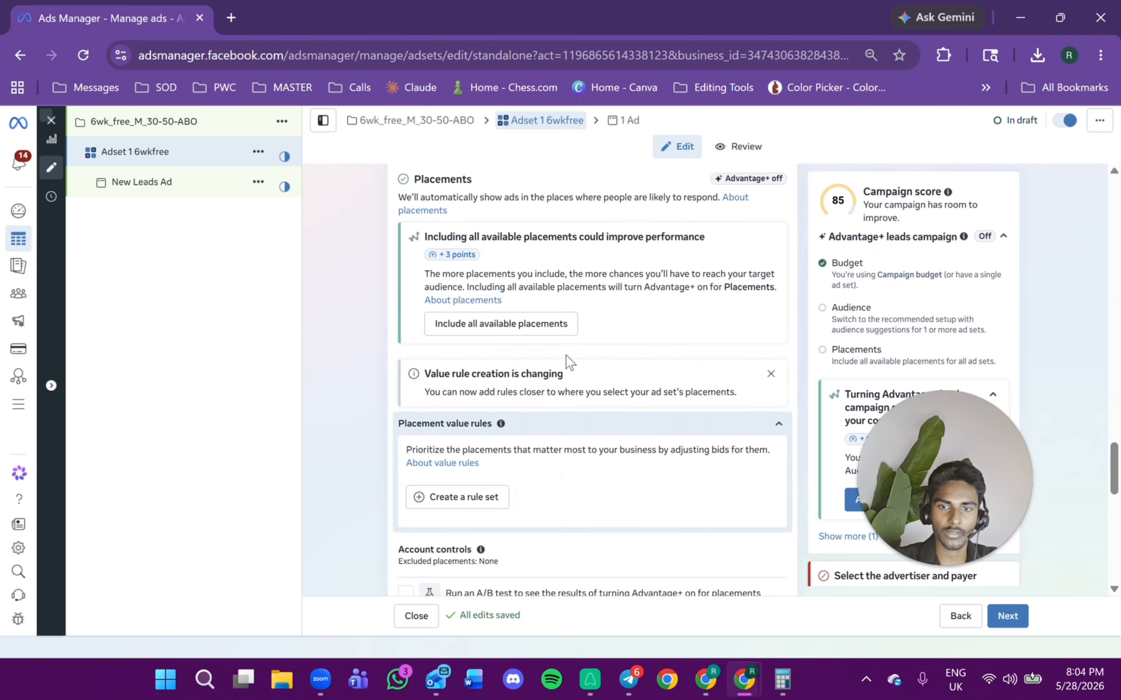
pyautogui.scroll(3, 568, 356)
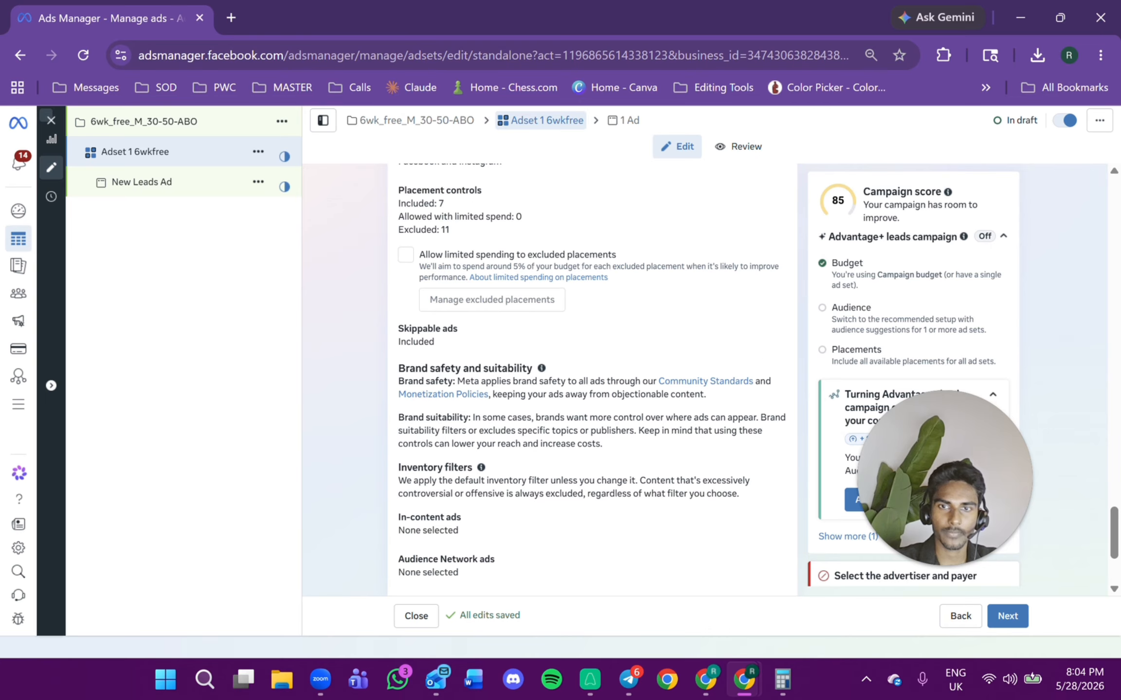
pyautogui.scroll(3, 519, 336)
pyautogui.scroll(2, 520, 336)
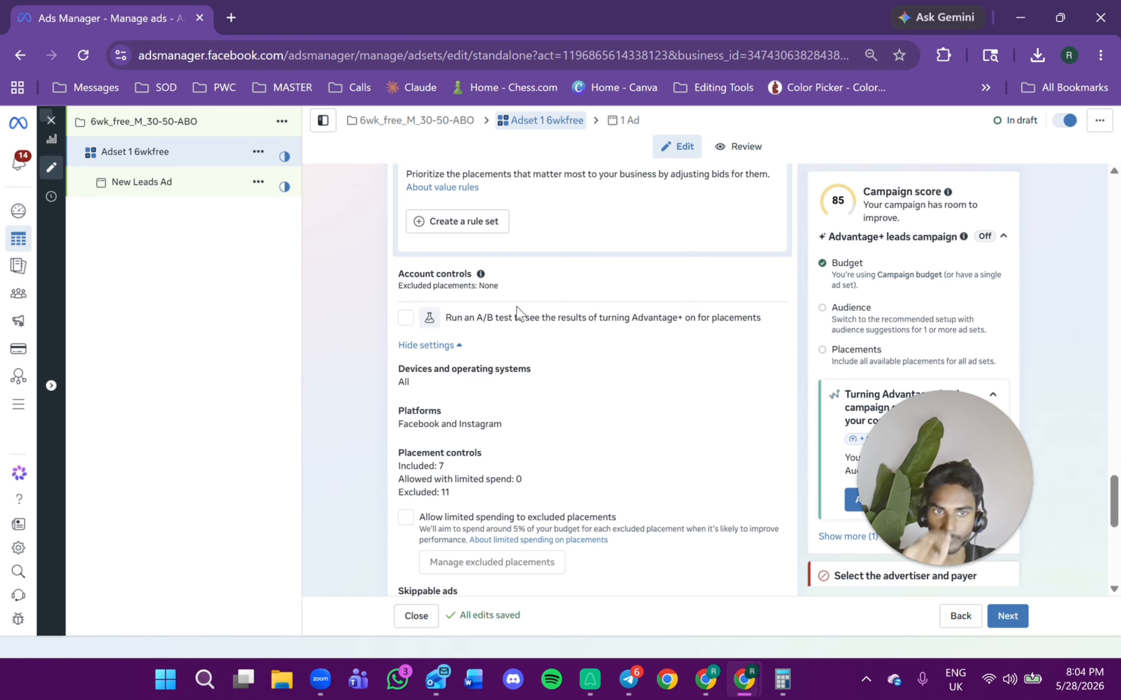
# Open New Leads Ad and select its ad name for renaming.
pyautogui.click(165, 186)
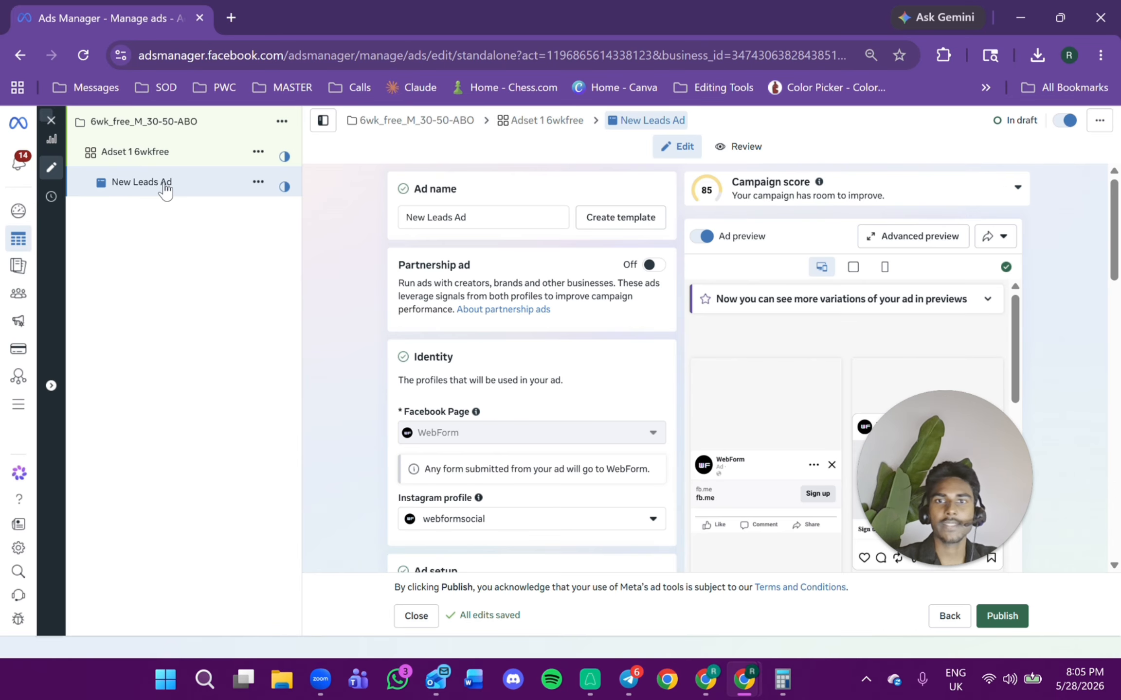
pyautogui.scroll(-15, 566, 382)
pyautogui.scroll(12, 566, 382)
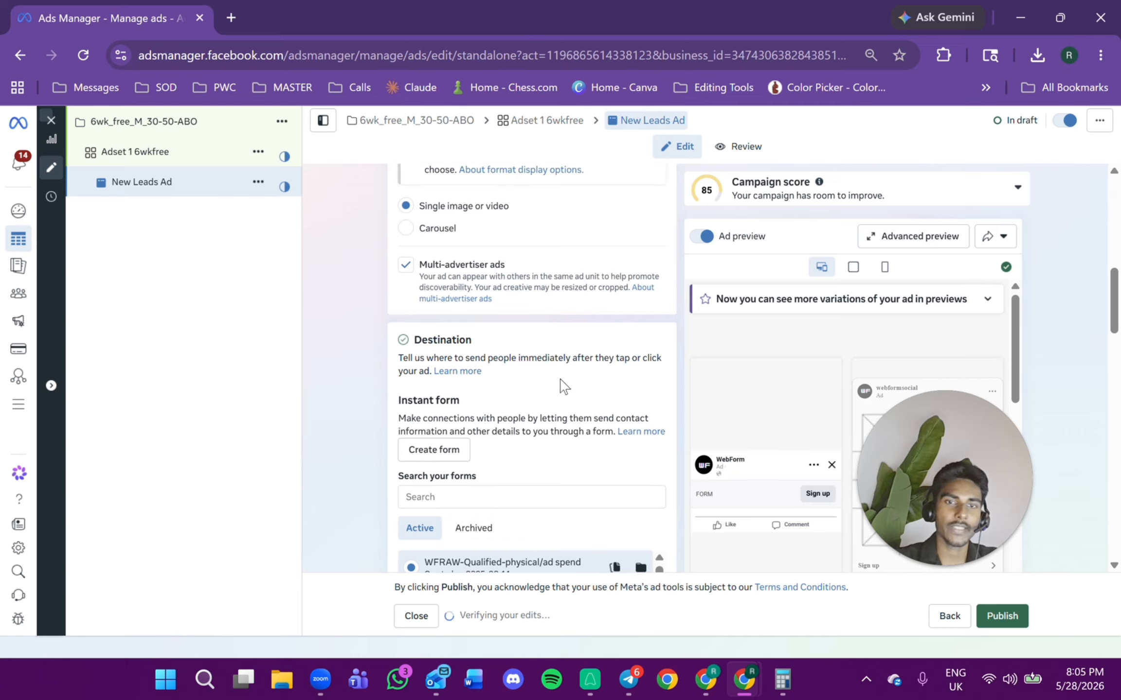
pyautogui.scroll(3, 577, 355)
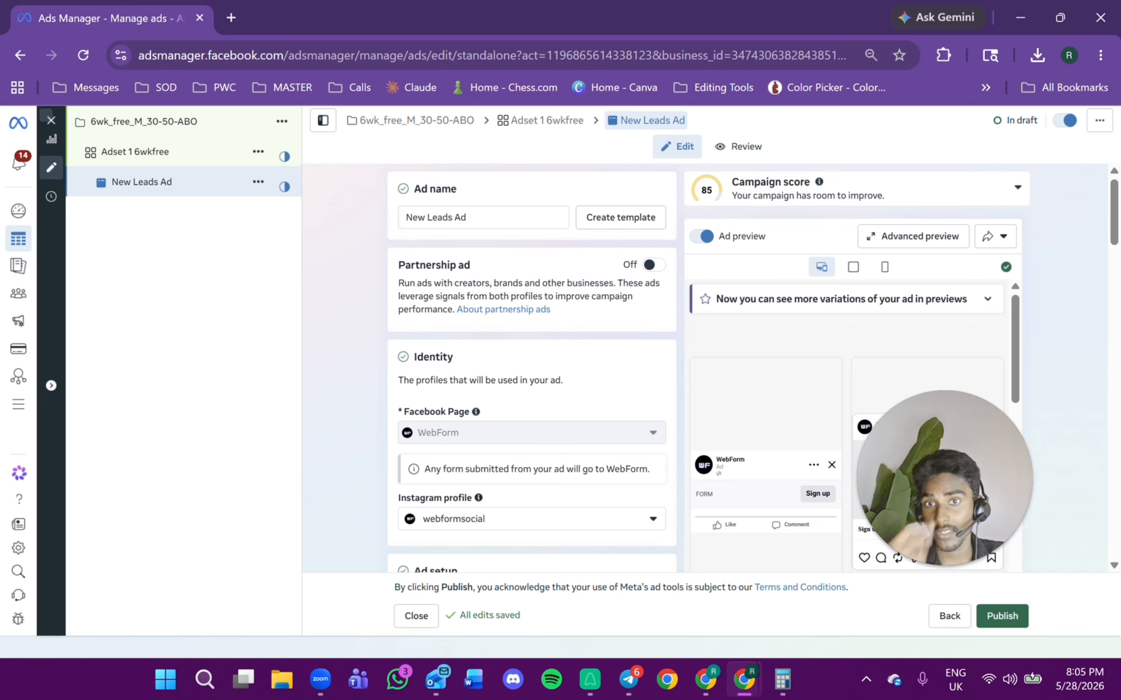
pyautogui.tripleClick(435, 225)
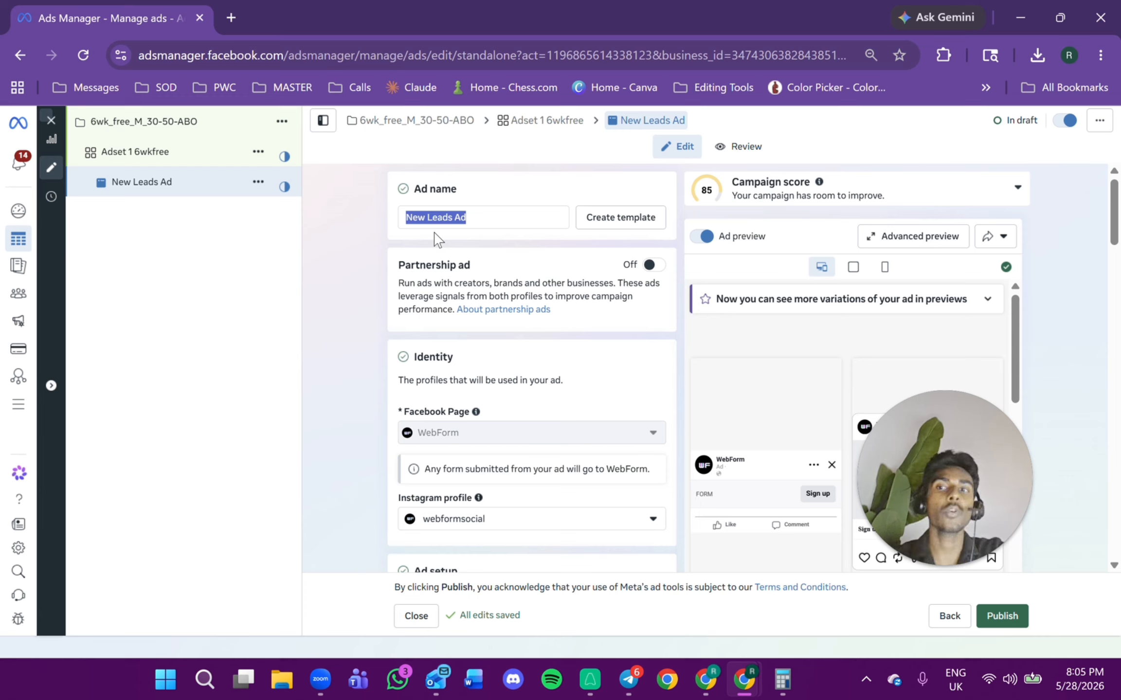
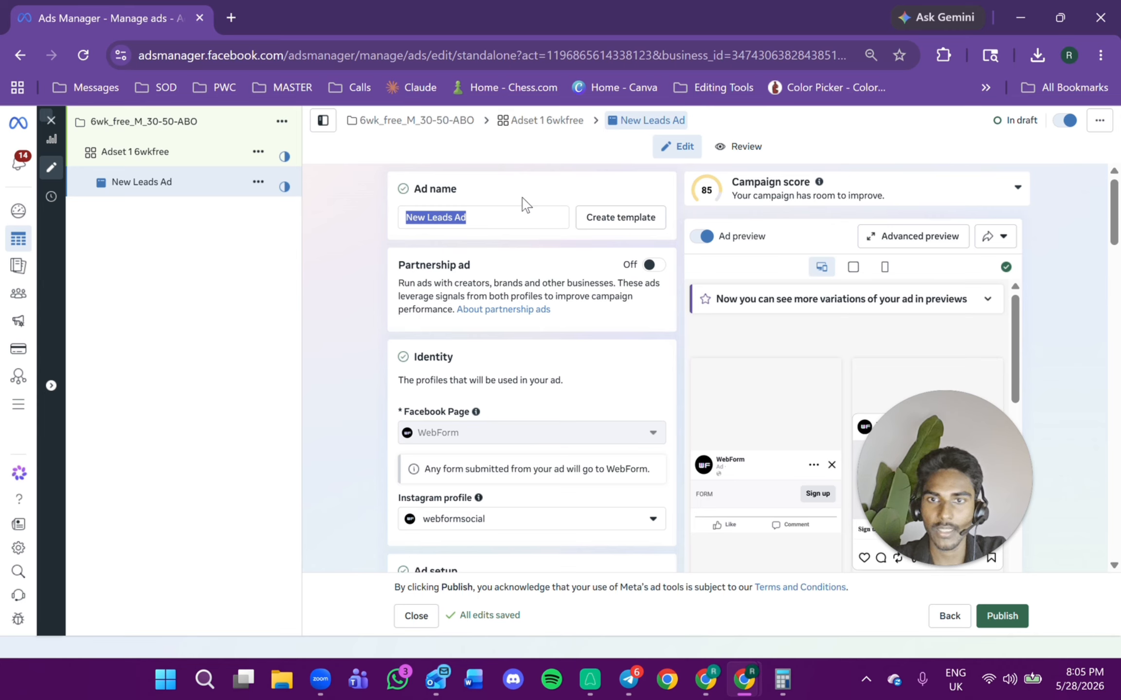
# Rename the ad as CG1.
pyautogui.click(523, 217)
pyautogui.press('BackSpace')
pyautogui.press('BackSpace')
pyautogui.press('BackSpace')
pyautogui.press('BackSpace')
pyautogui.press('BackSpace')
pyautogui.press('BackSpace')
pyautogui.press('BackSpace')
pyautogui.press('BackSpace')
pyautogui.press('BackSpace')
pyautogui.press('BackSpace')
pyautogui.press('BackSpace')
pyautogui.press('BackSpace')
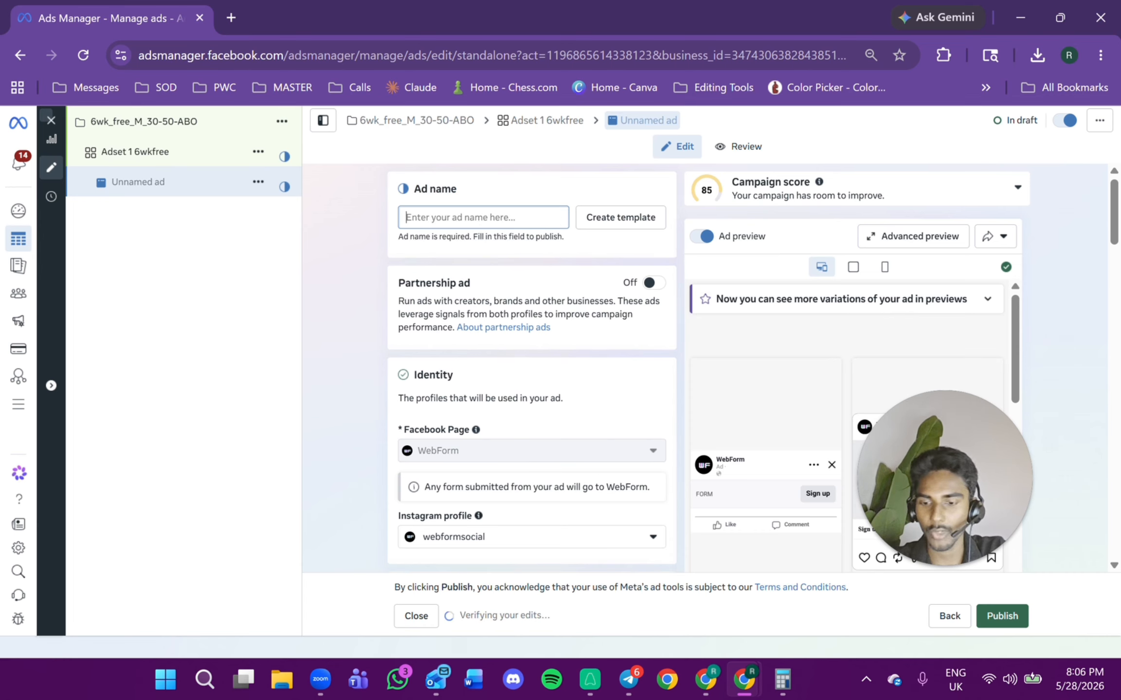
pyautogui.write('CG')
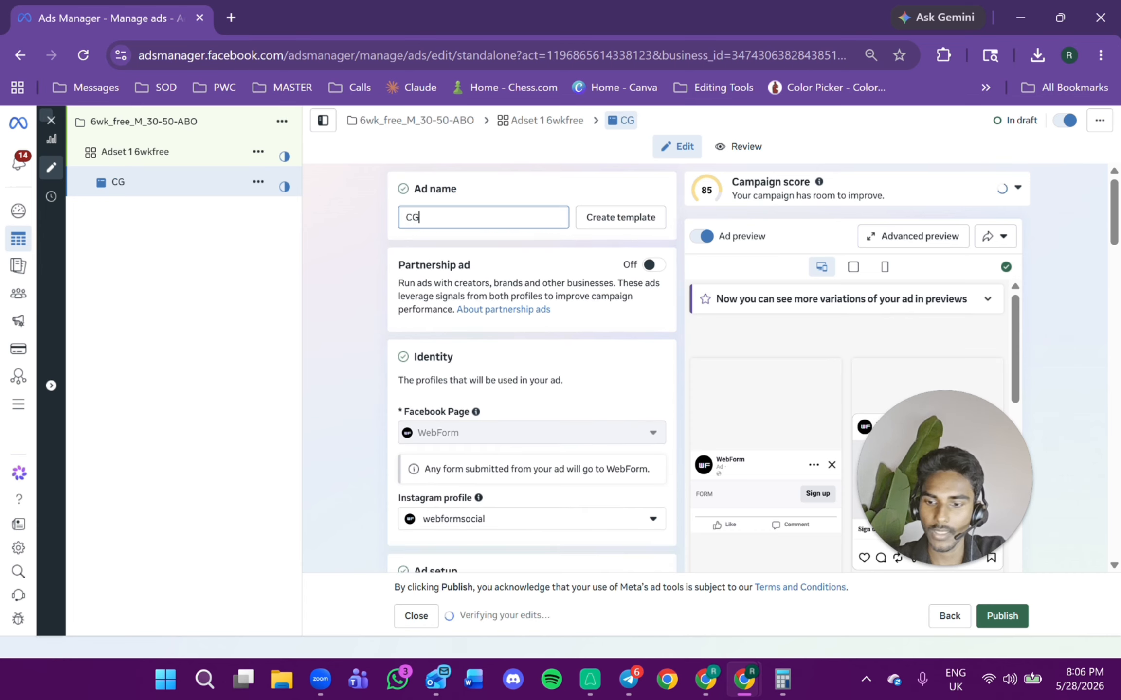
pyautogui.write('£')
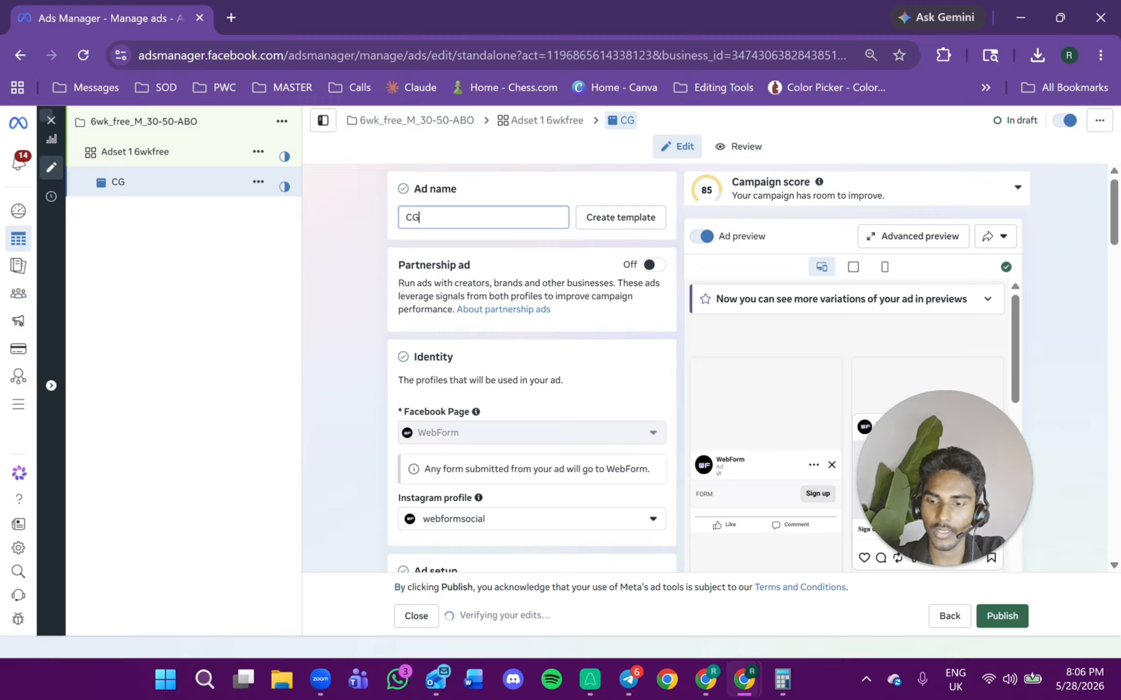
pyautogui.write('1')
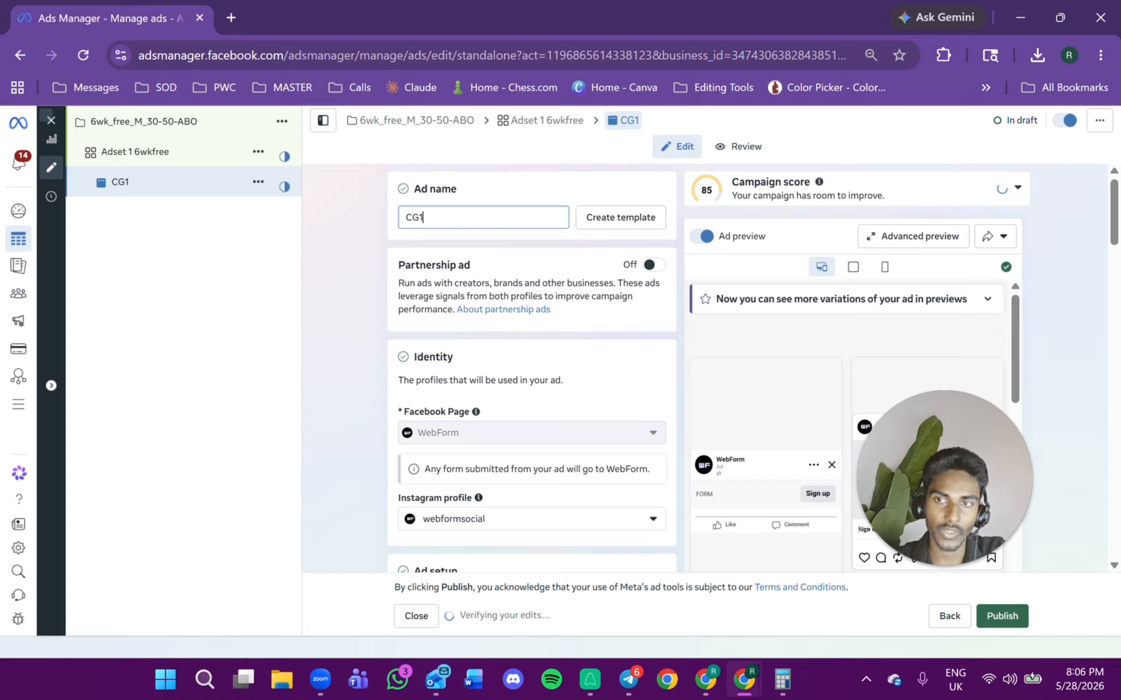
pyautogui.press('BackSpace')
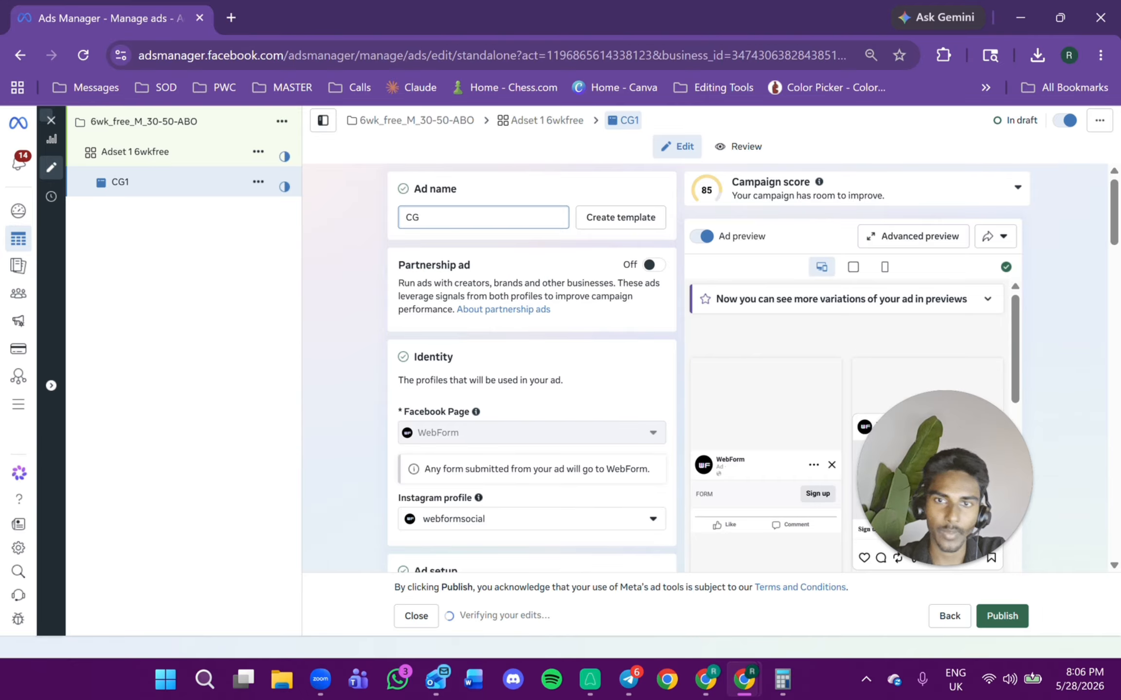
pyautogui.write('2')
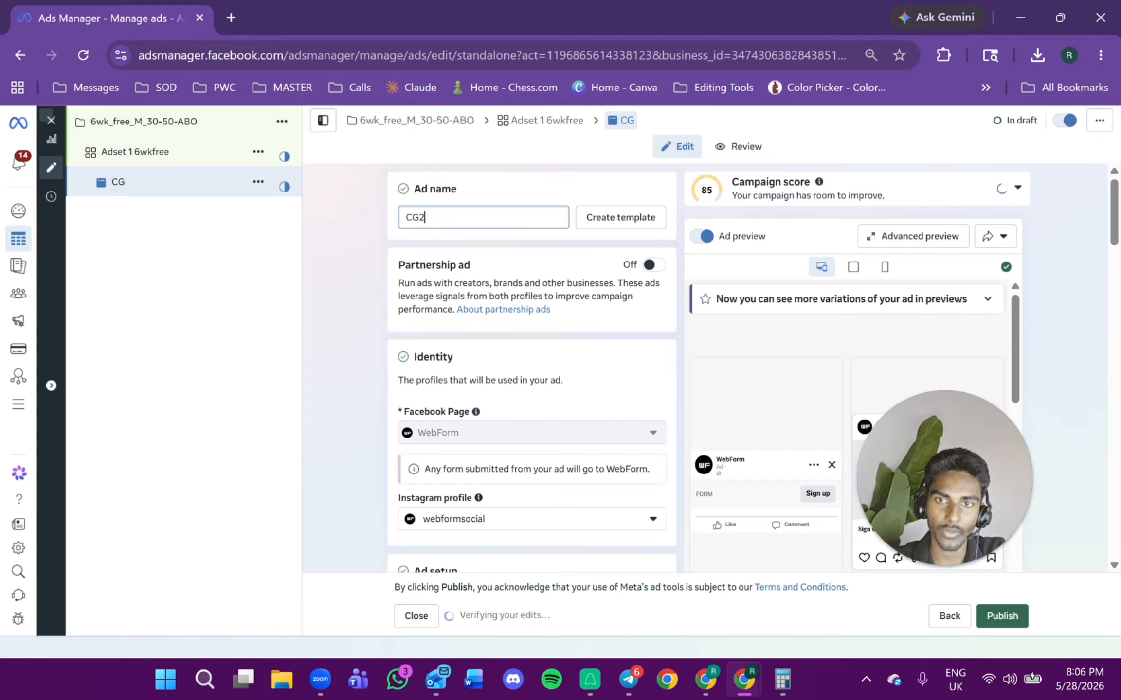
pyautogui.press('BackSpace')
pyautogui.write('1')
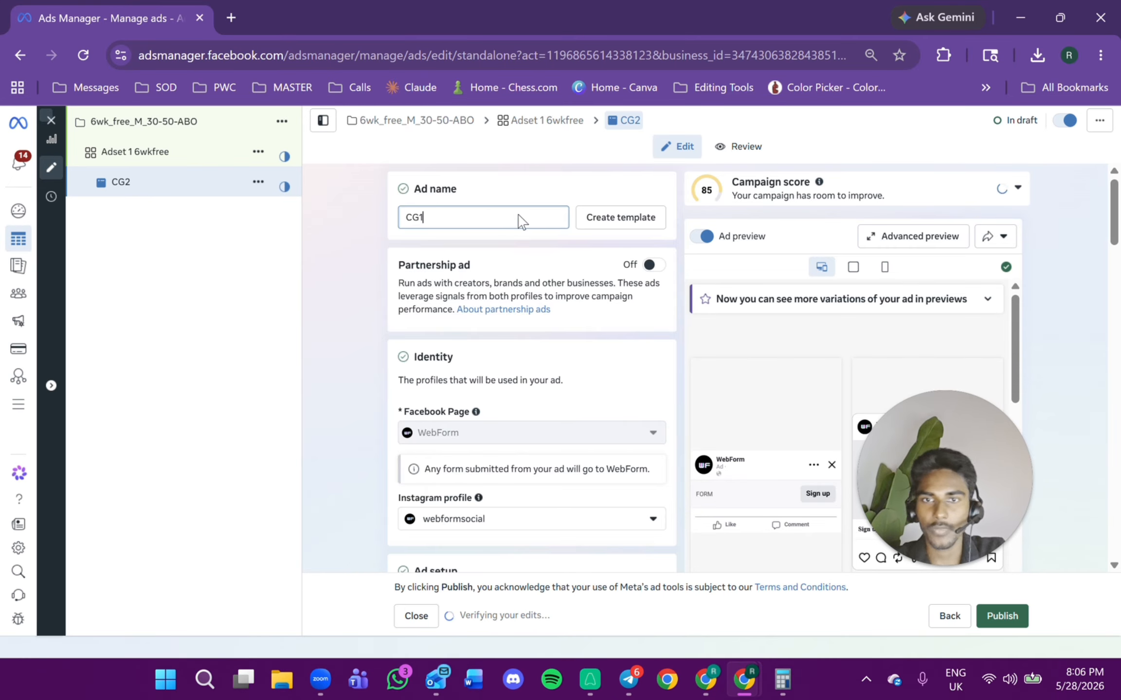
# Turn off the Multi-advertiser ads option in the ad setup.
pyautogui.scroll(-15, 518, 217)
pyautogui.scroll(3, 517, 217)
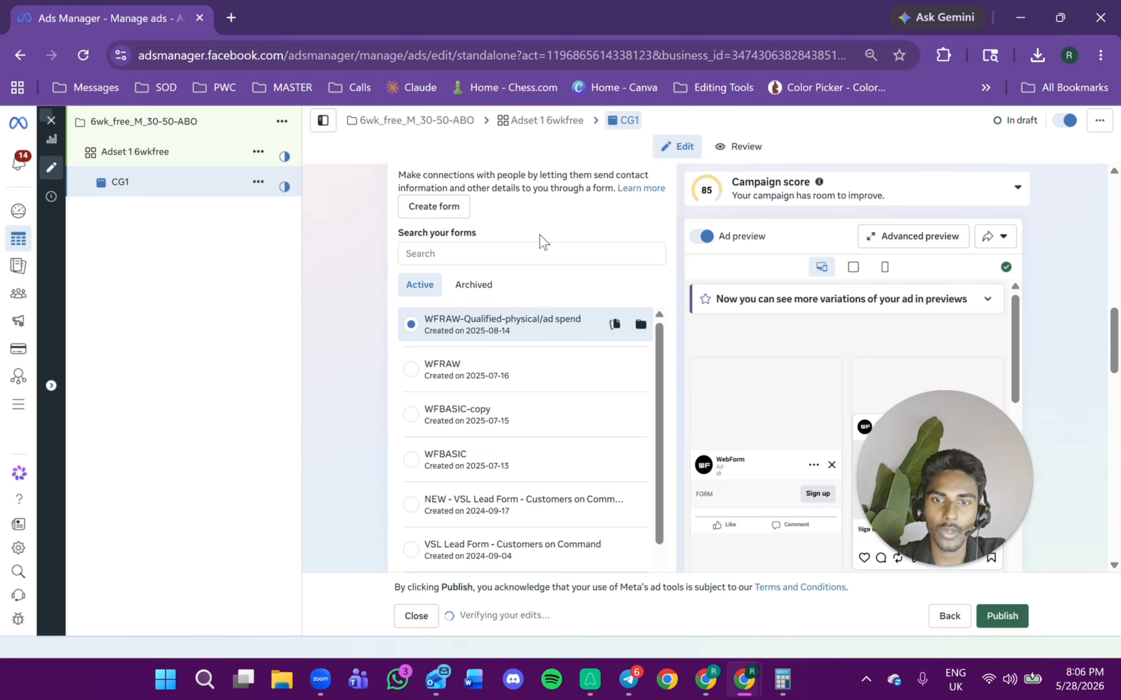
pyautogui.scroll(1, 539, 234)
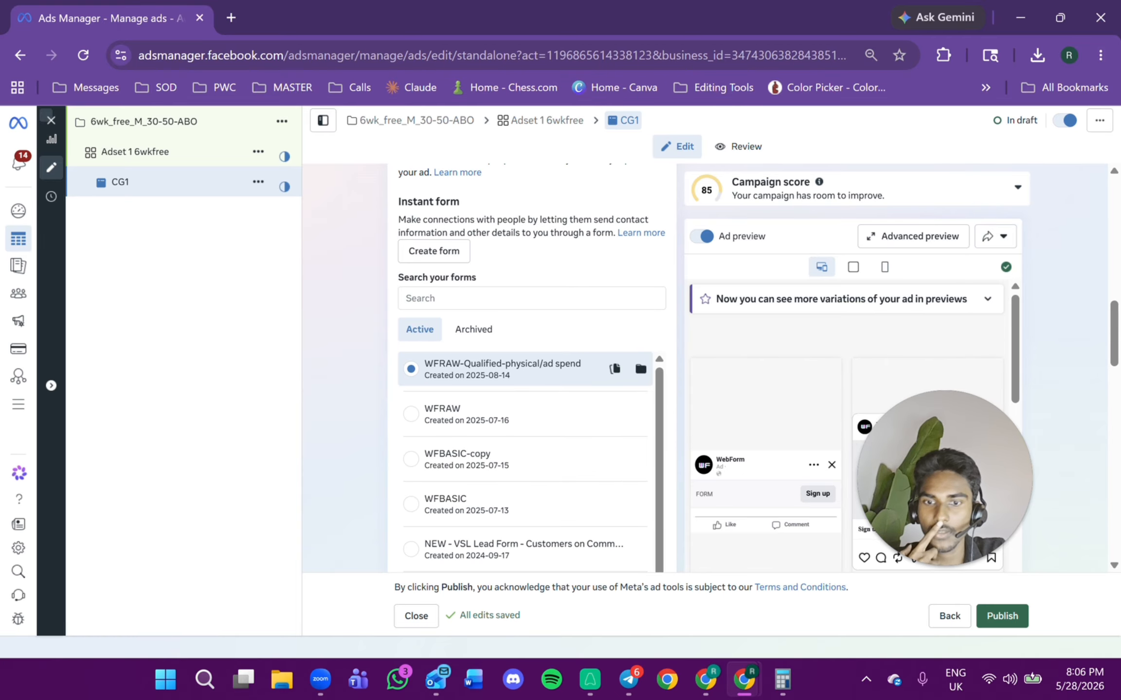
pyautogui.scroll(5, 539, 235)
pyautogui.scroll(4, 521, 287)
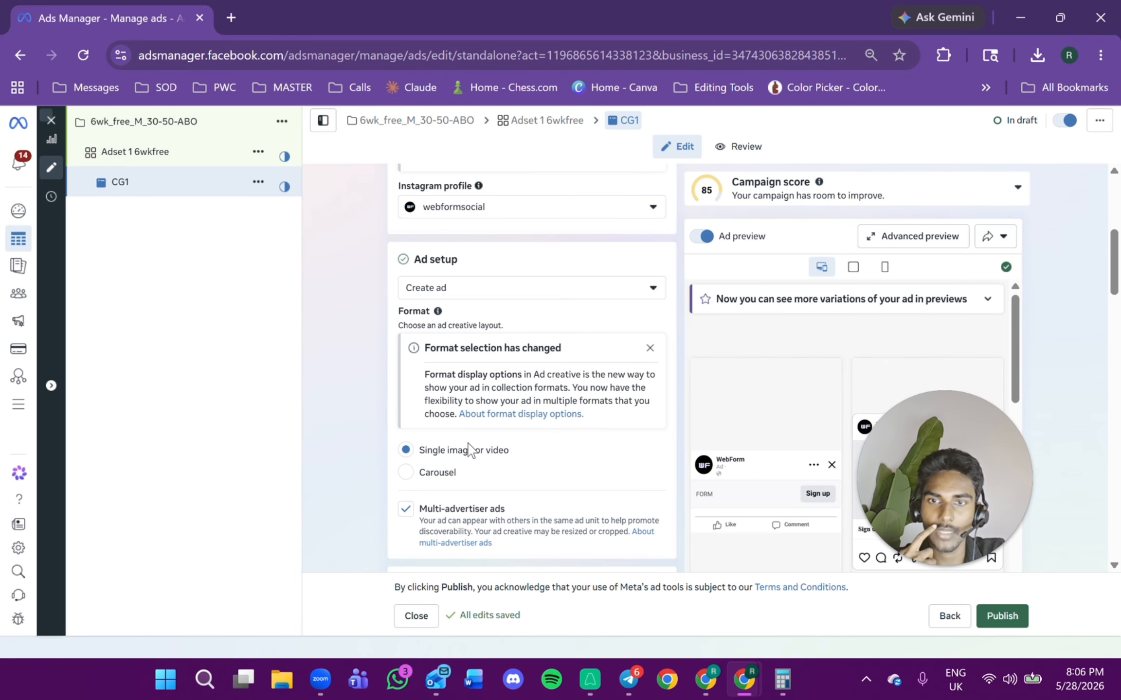
pyautogui.click(405, 510)
# Start creating a new instant form and name it 6wk-free-v1.
pyautogui.scroll(-4, 548, 440)
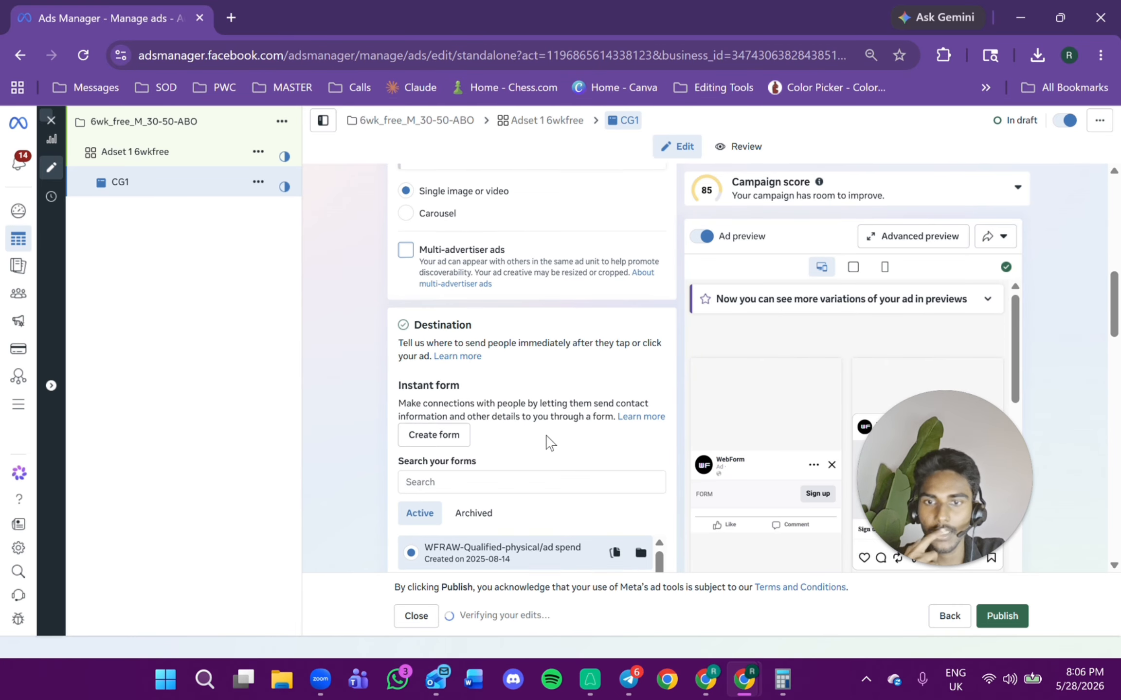
pyautogui.scroll(8, 548, 440)
pyautogui.scroll(-1, 548, 440)
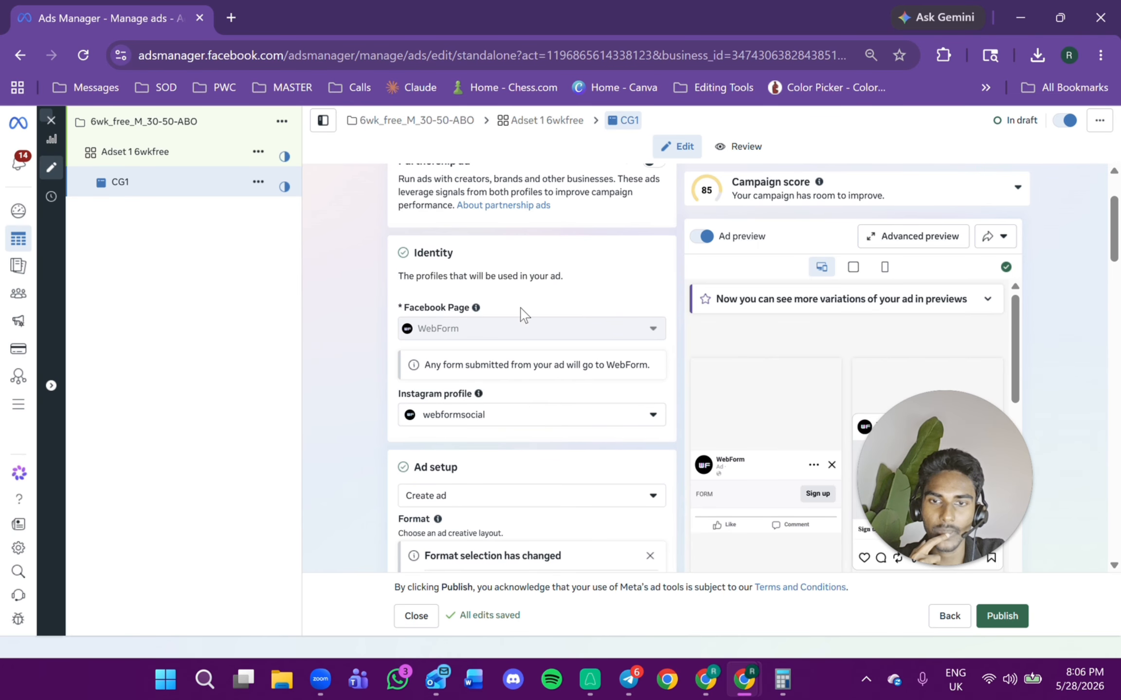
pyautogui.scroll(-5, 531, 419)
pyautogui.scroll(3, 537, 420)
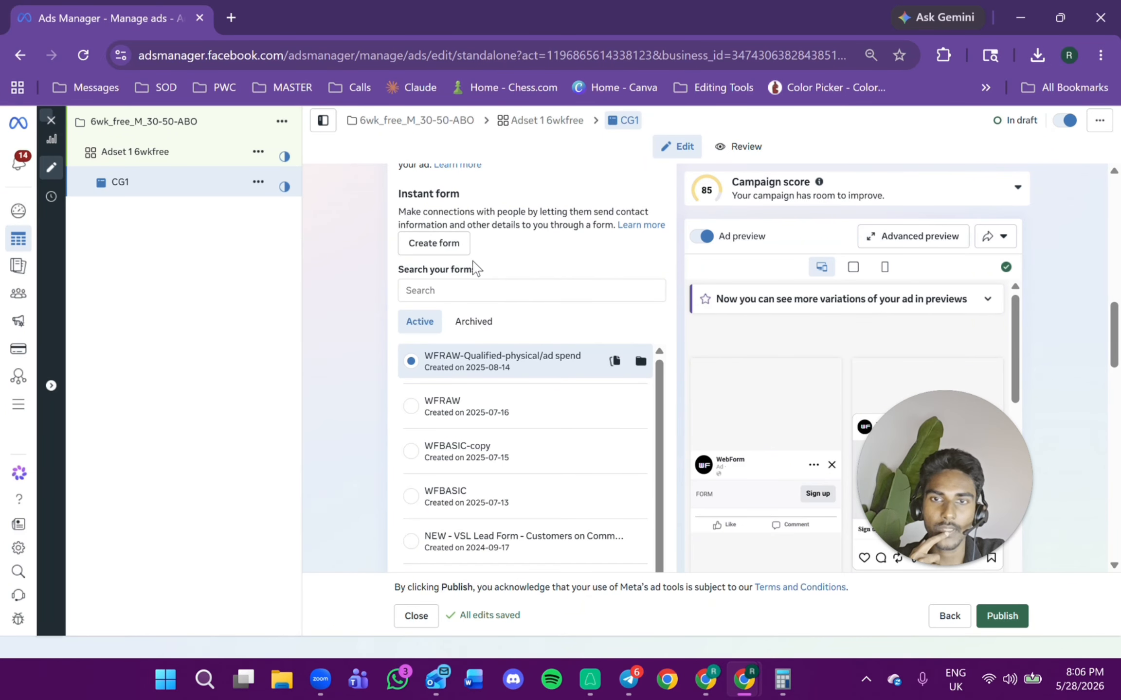
pyautogui.click(446, 251)
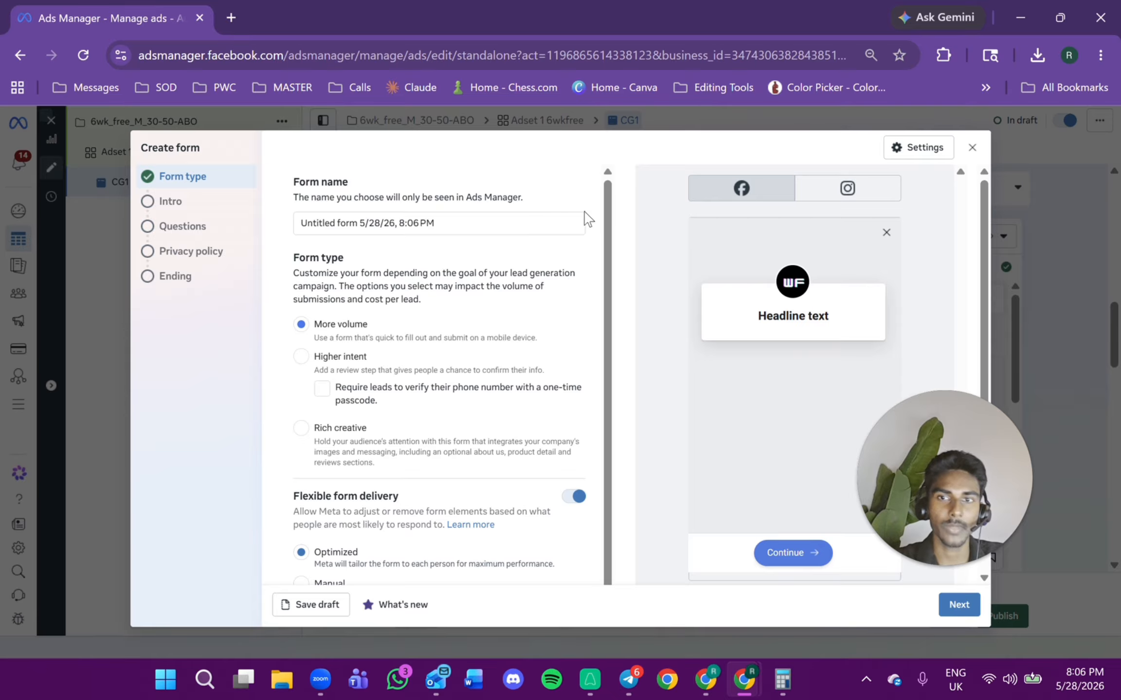
pyautogui.moveTo(581, 223); pyautogui.dragTo(252, 227)
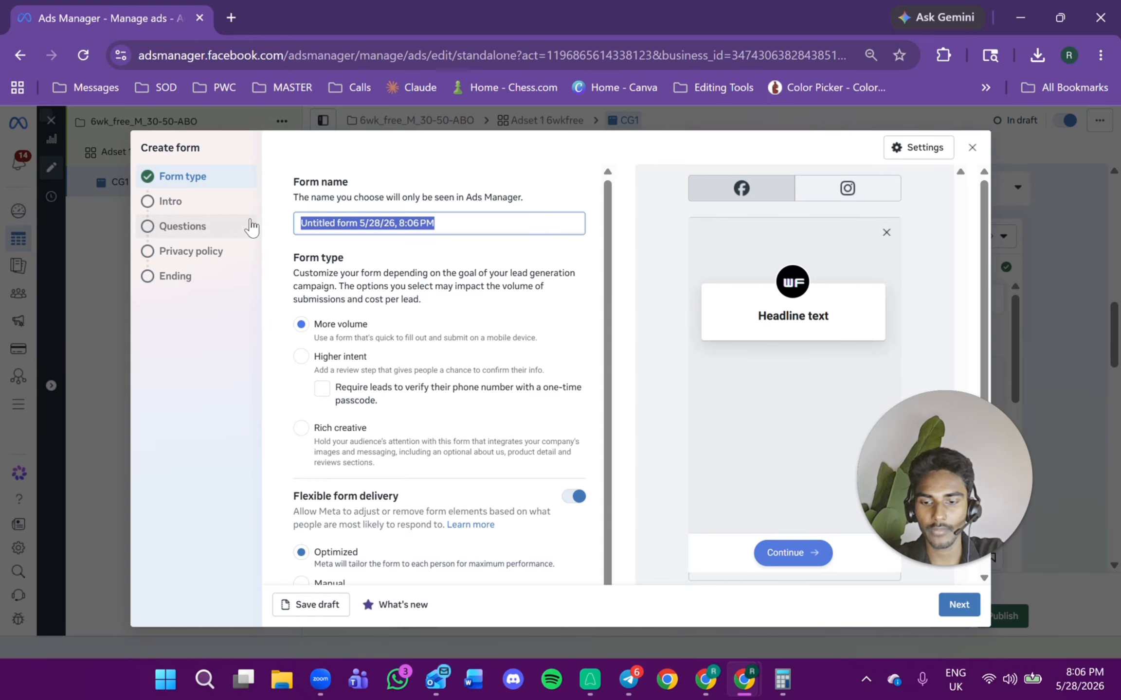
pyautogui.write('^')
pyautogui.press('BackSpace')
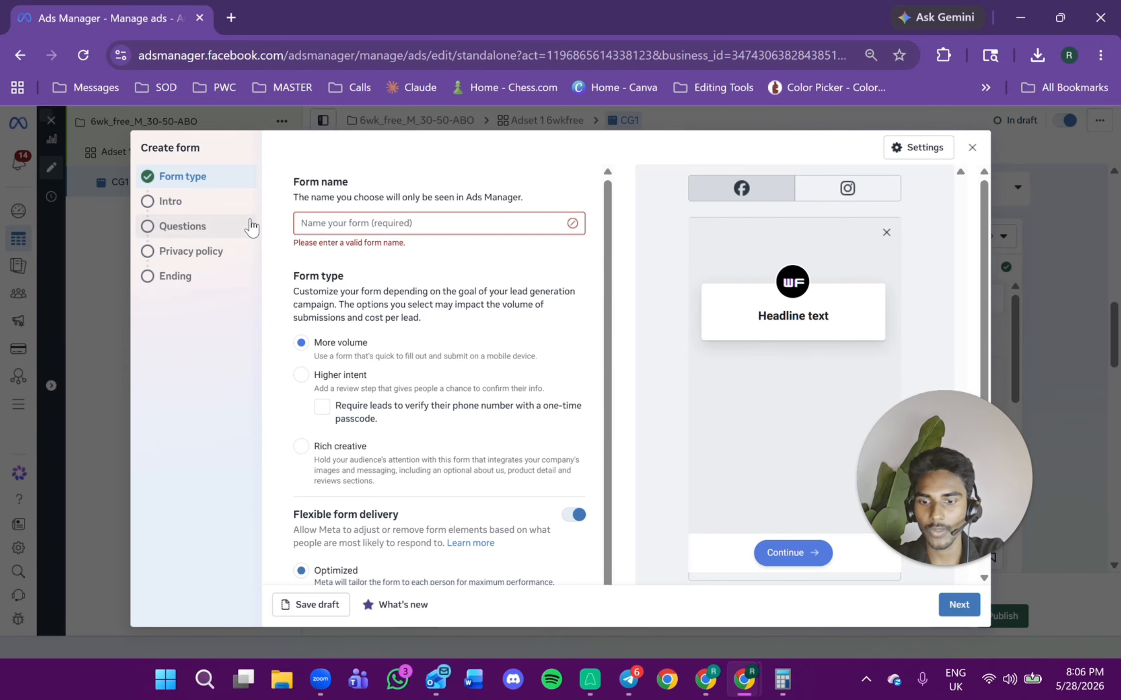
pyautogui.write('6wk')
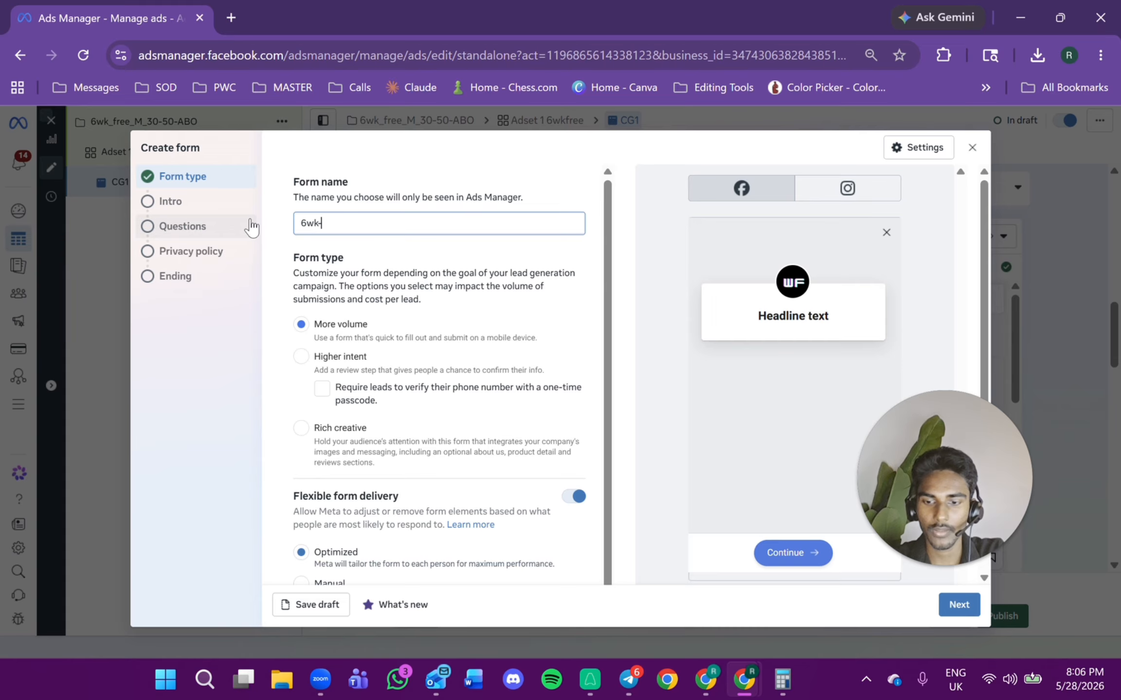
pyautogui.write('-free-v1')
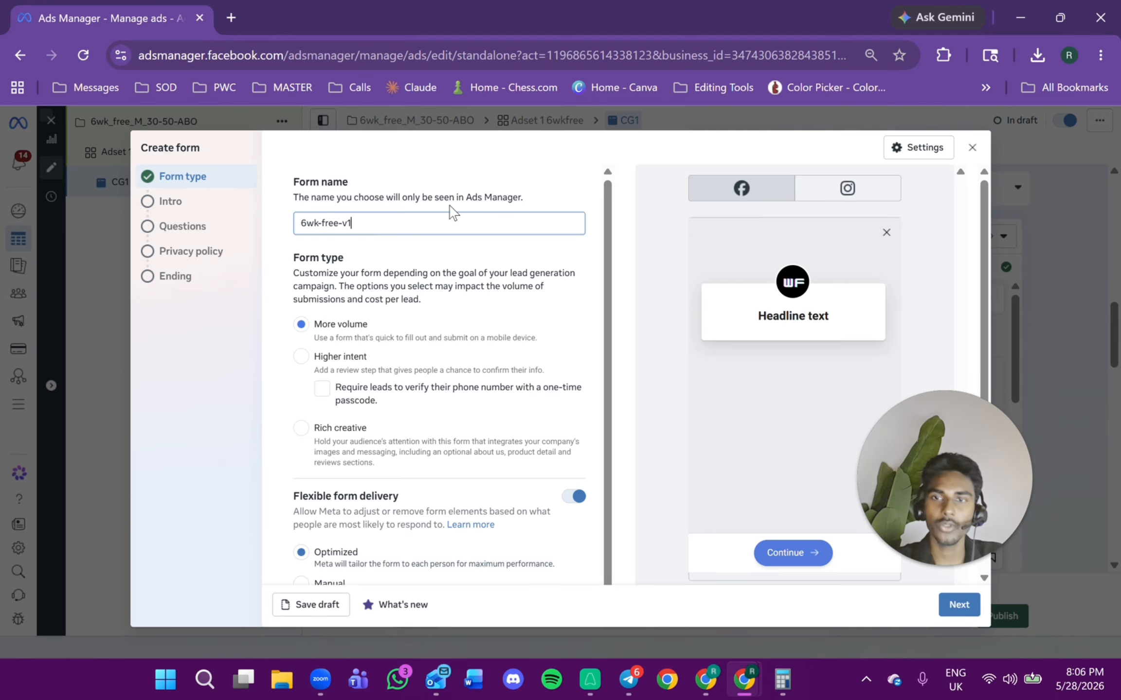
pyautogui.moveTo(298, 197); pyautogui.dragTo(521, 197)
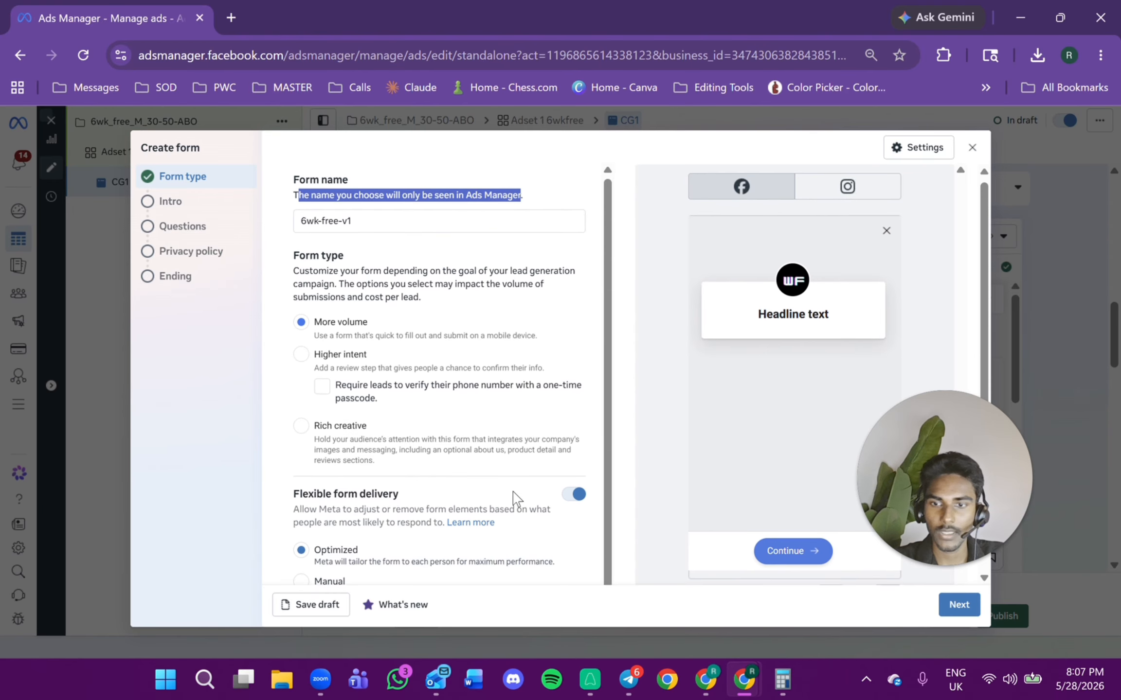
# Turn off flexible form delivery and move on to the form's Intro section.
pyautogui.scroll(-1, 570, 482)
pyautogui.click(572, 456)
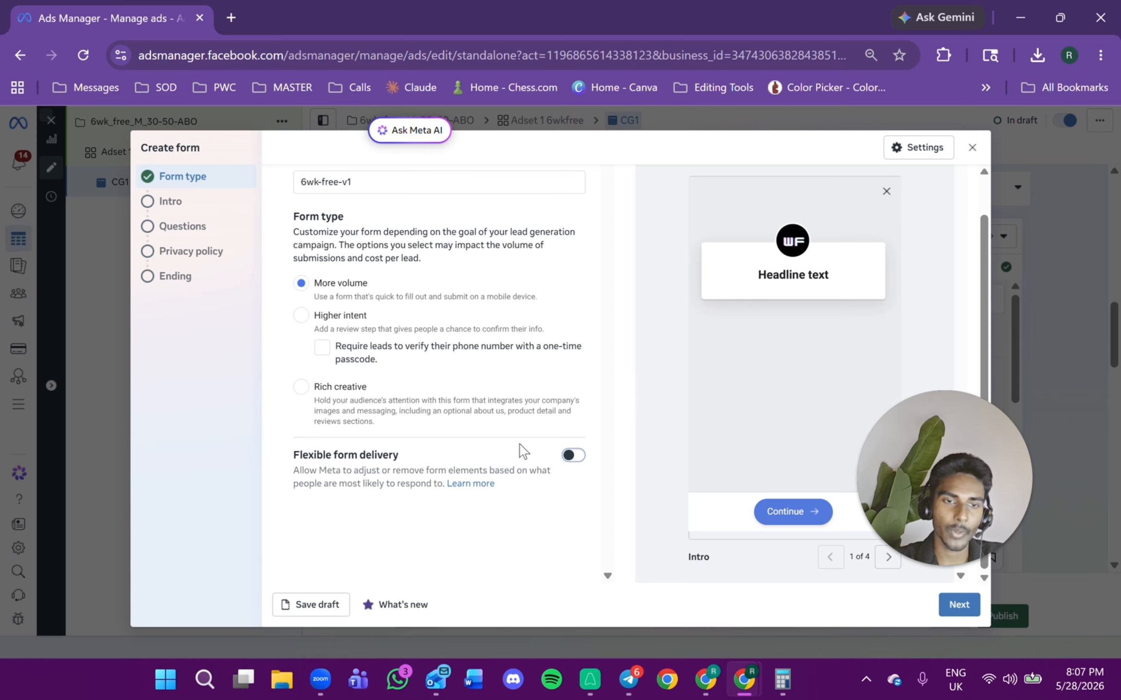
pyautogui.click(953, 613)
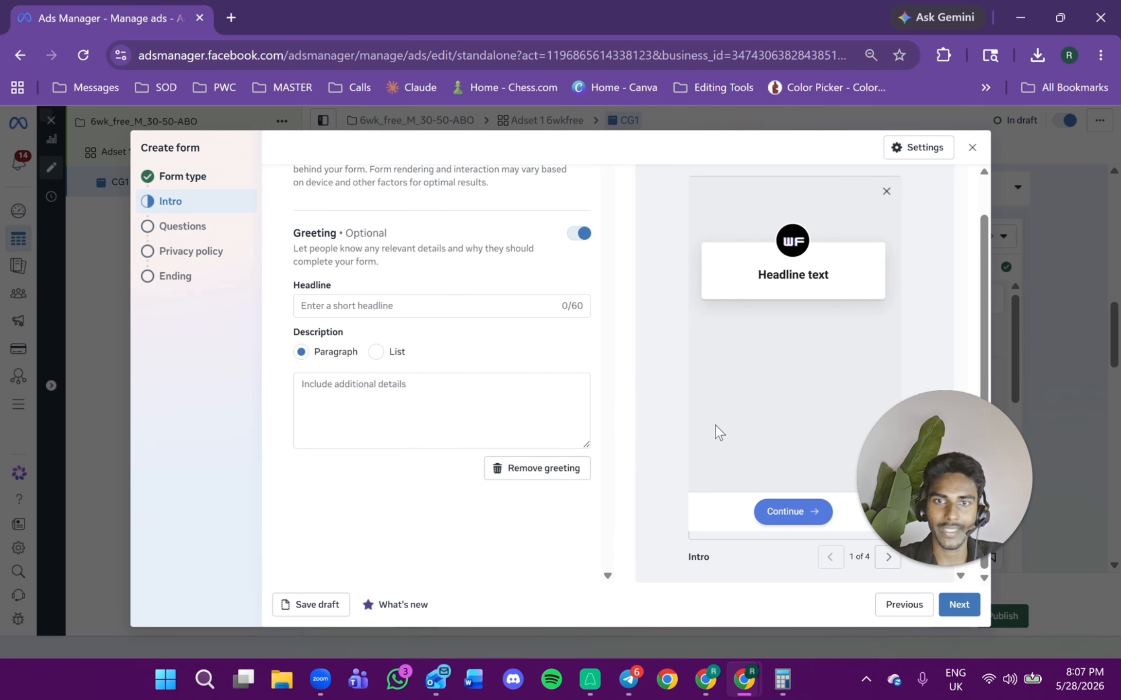
# Enable the intro background image and choose to use an uploaded image.
pyautogui.scroll(1, 470, 374)
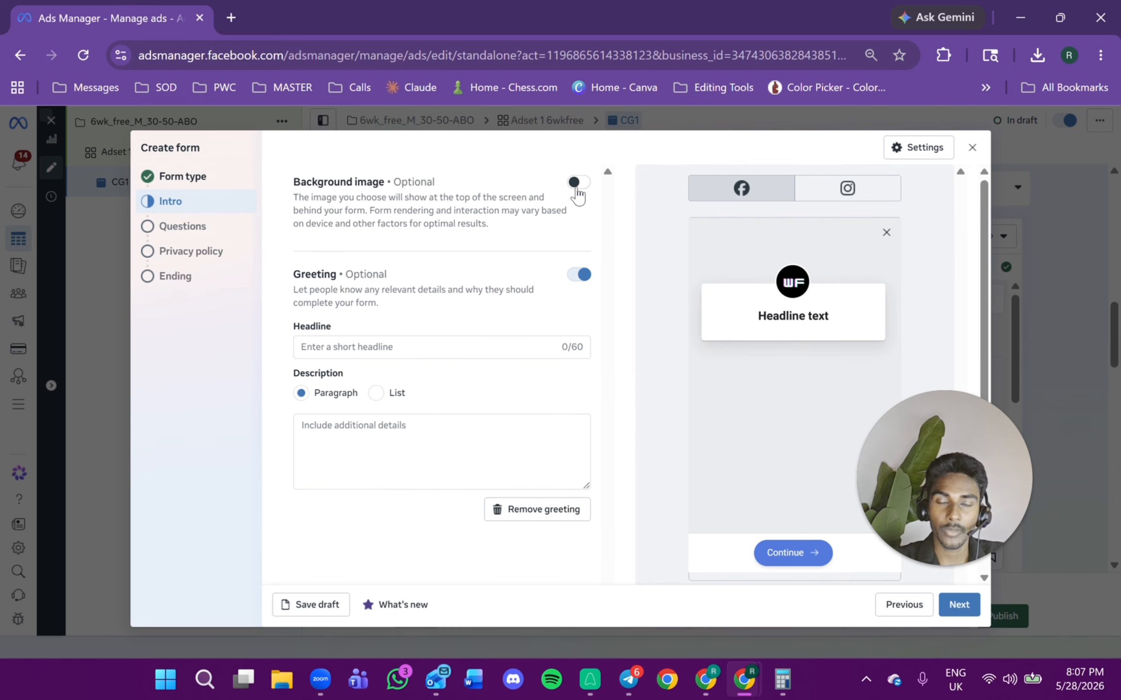
pyautogui.click(576, 188)
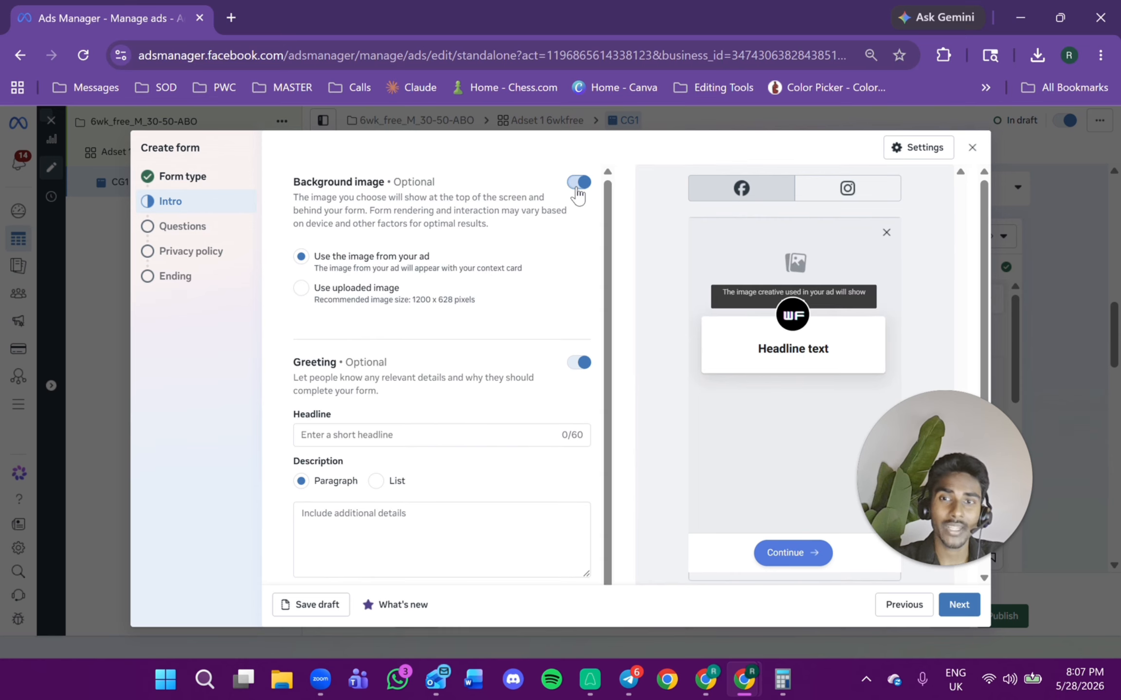
pyautogui.click(369, 302)
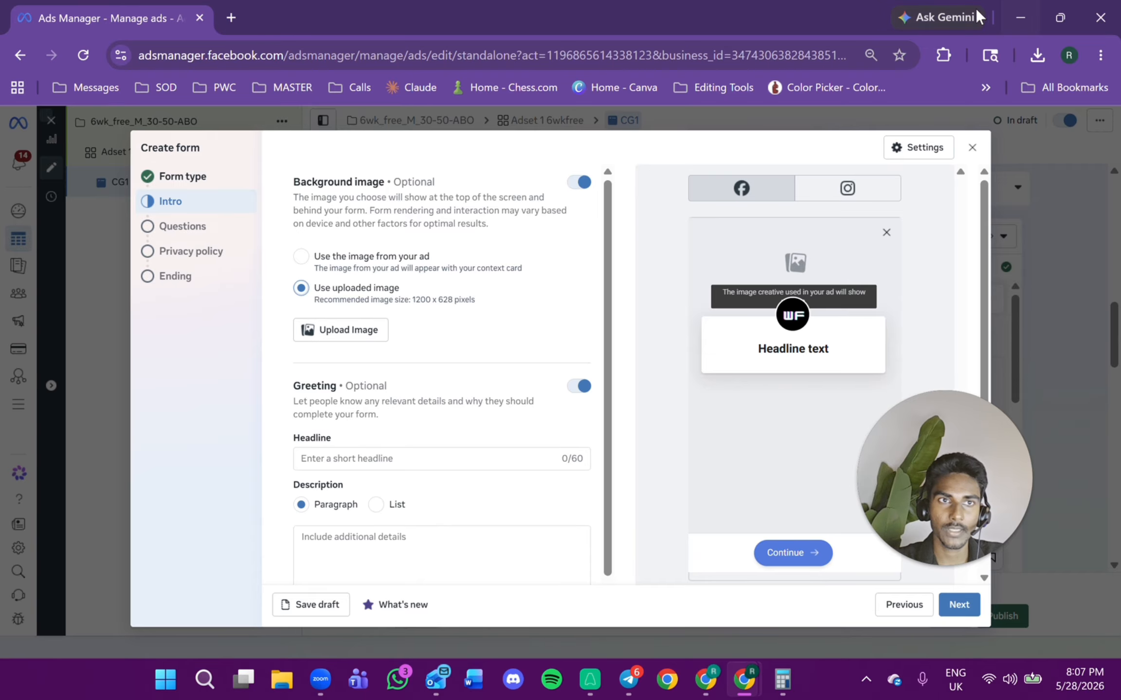
# Switch to another browser window, search Google for canva and open the Canva website.
pyautogui.moveTo(975, 7); pyautogui.dragTo(715, 385)
pyautogui.click(235, 18)
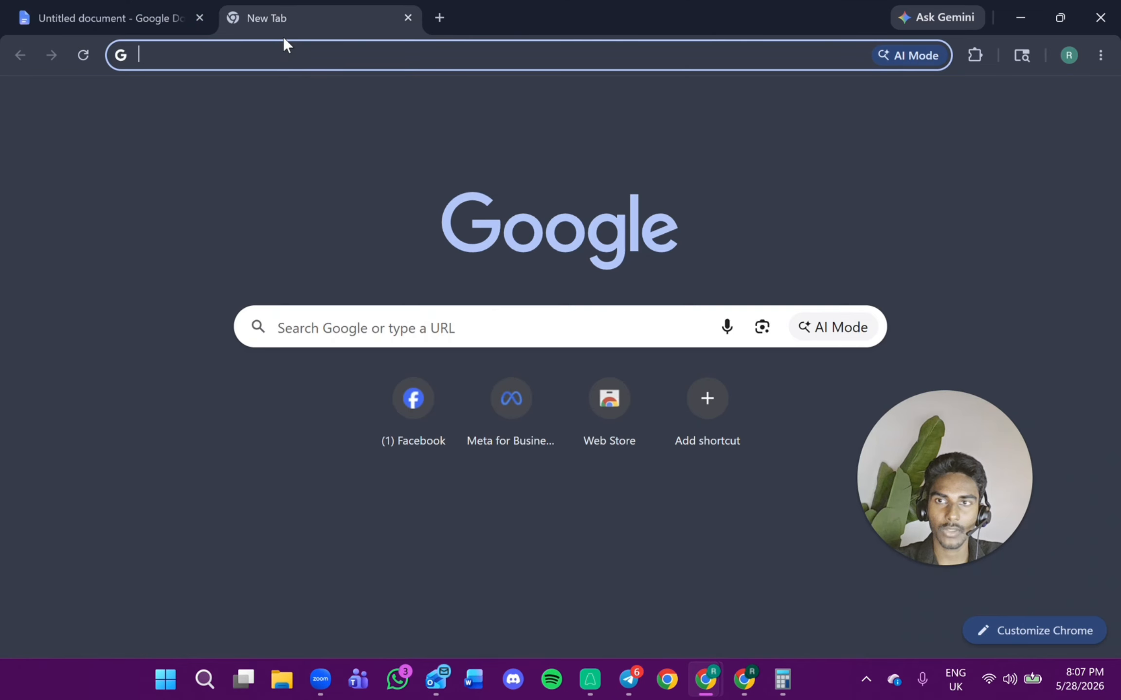
pyautogui.write('ca')
pyautogui.press('Return')
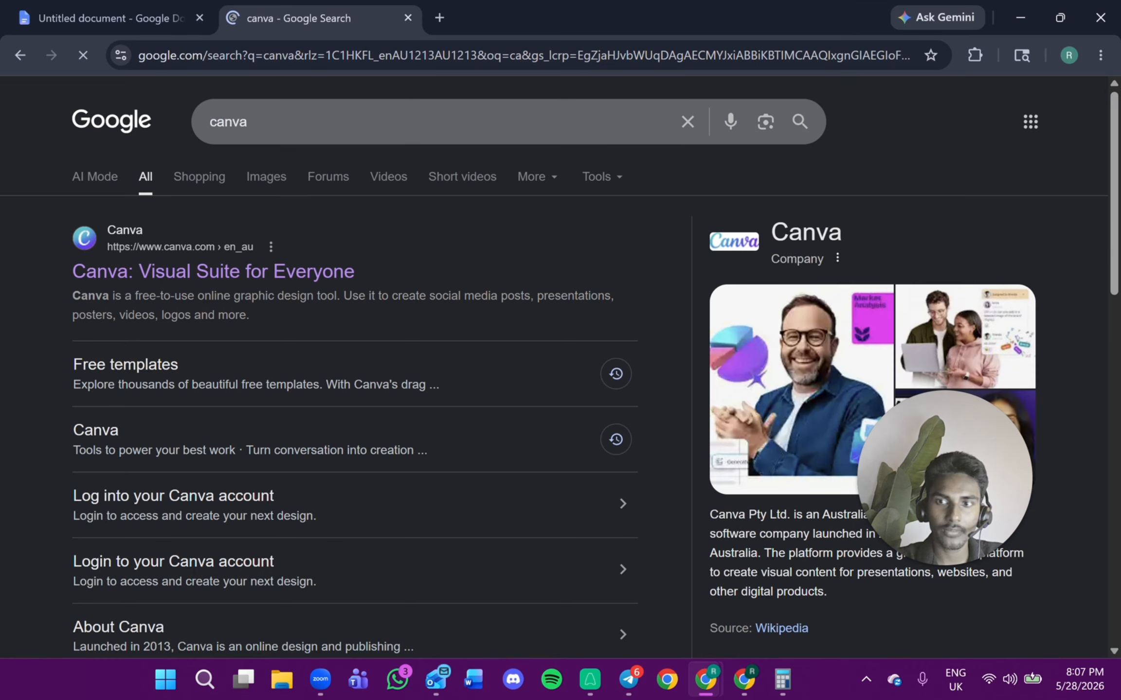
pyautogui.click(290, 271)
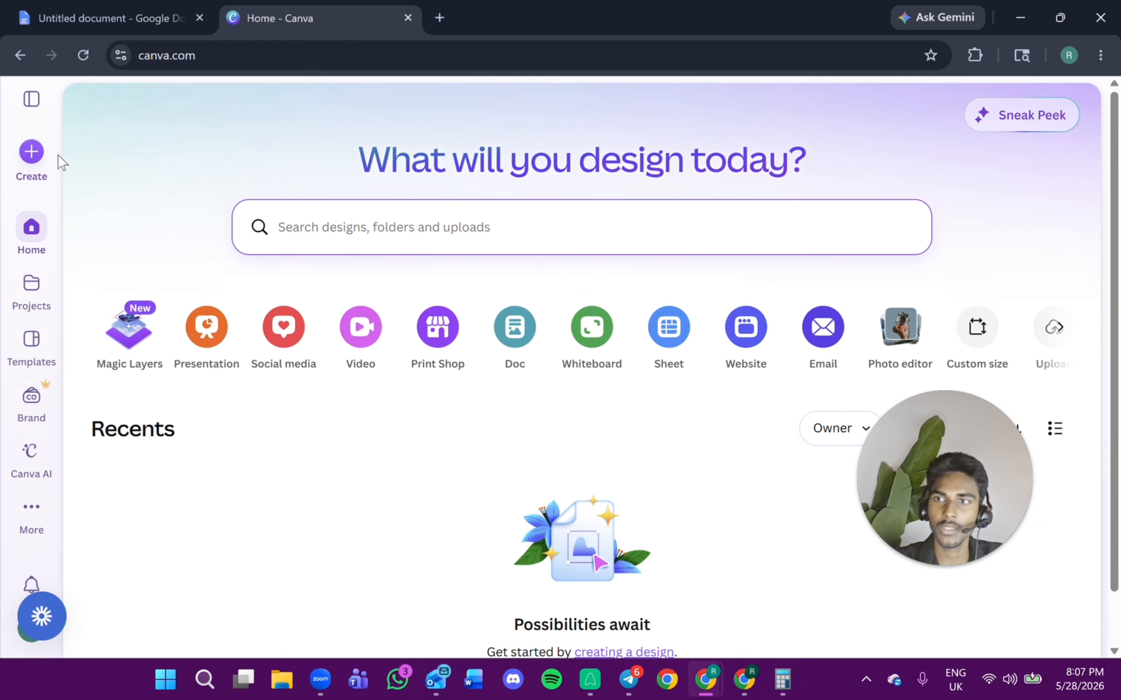
# Create a new Canva design with a custom size of 1200 × 628 px.
pyautogui.click(31, 152)
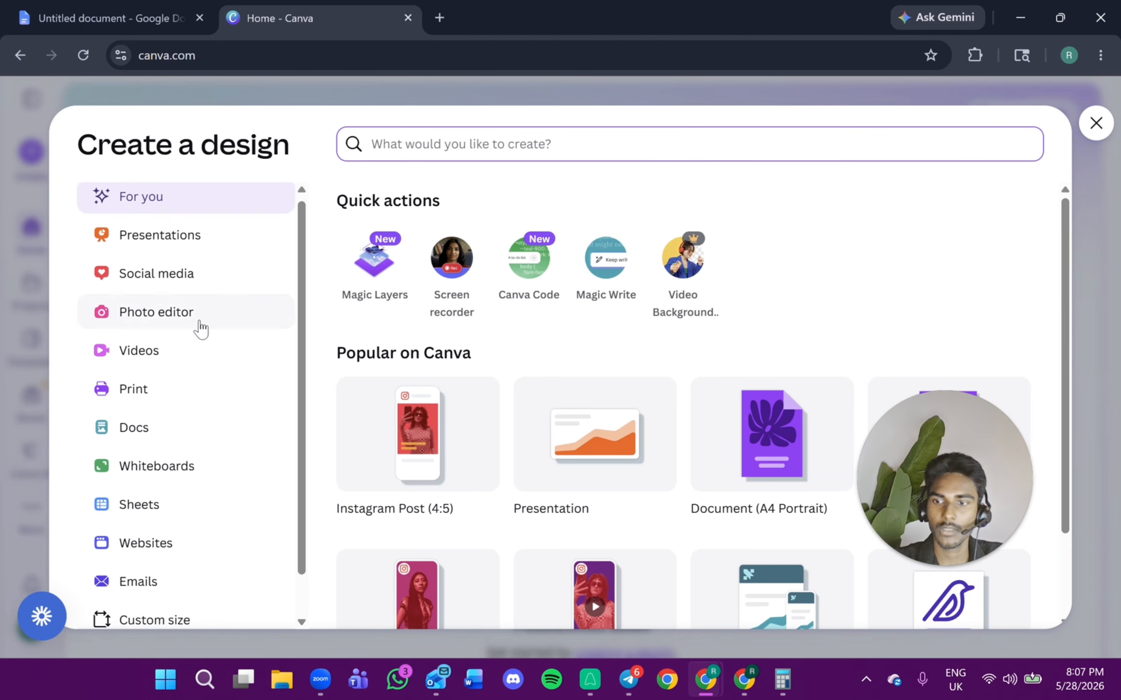
pyautogui.scroll(-1, 204, 341)
pyautogui.click(165, 573)
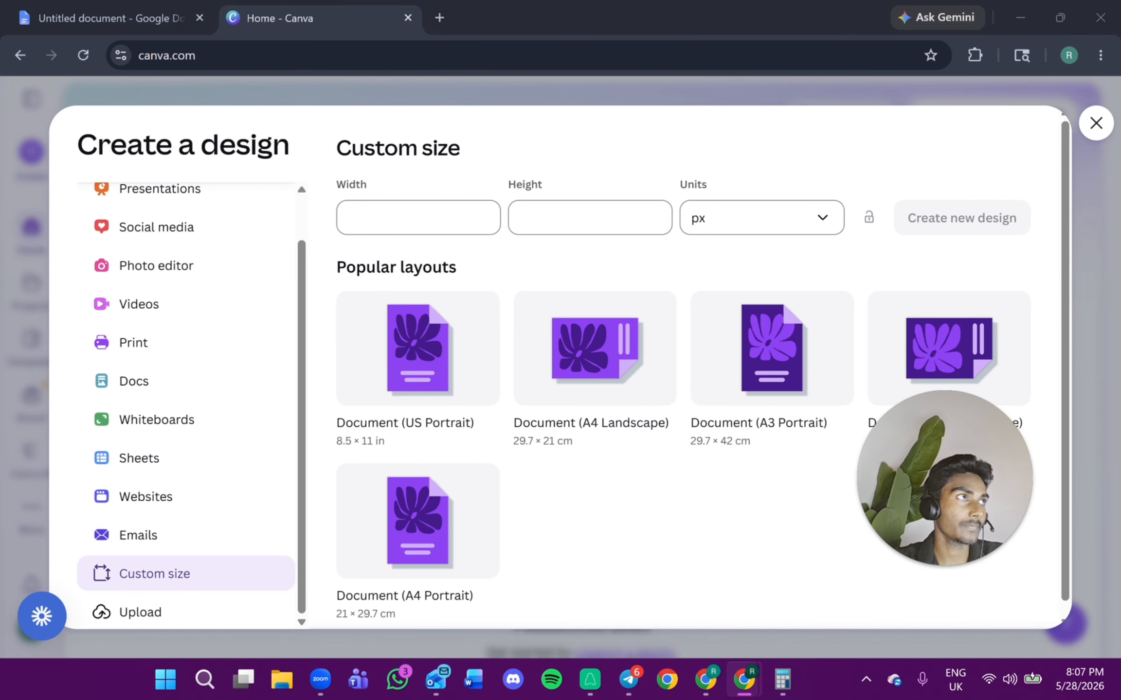
pyautogui.click(418, 218)
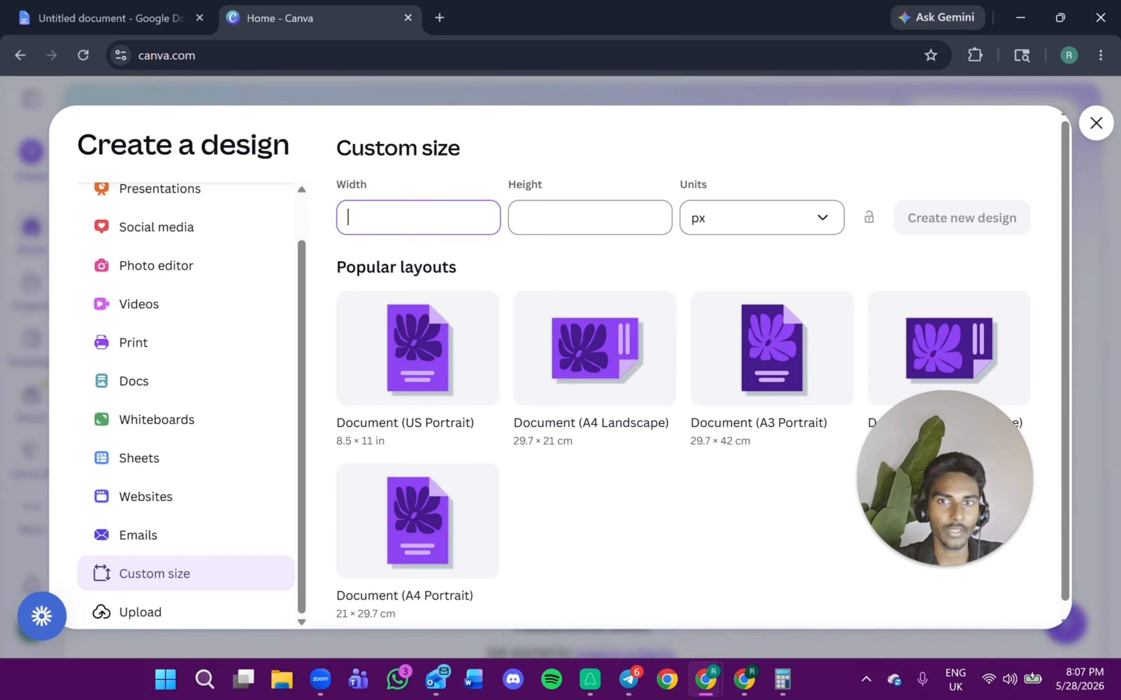
pyautogui.write('1200')
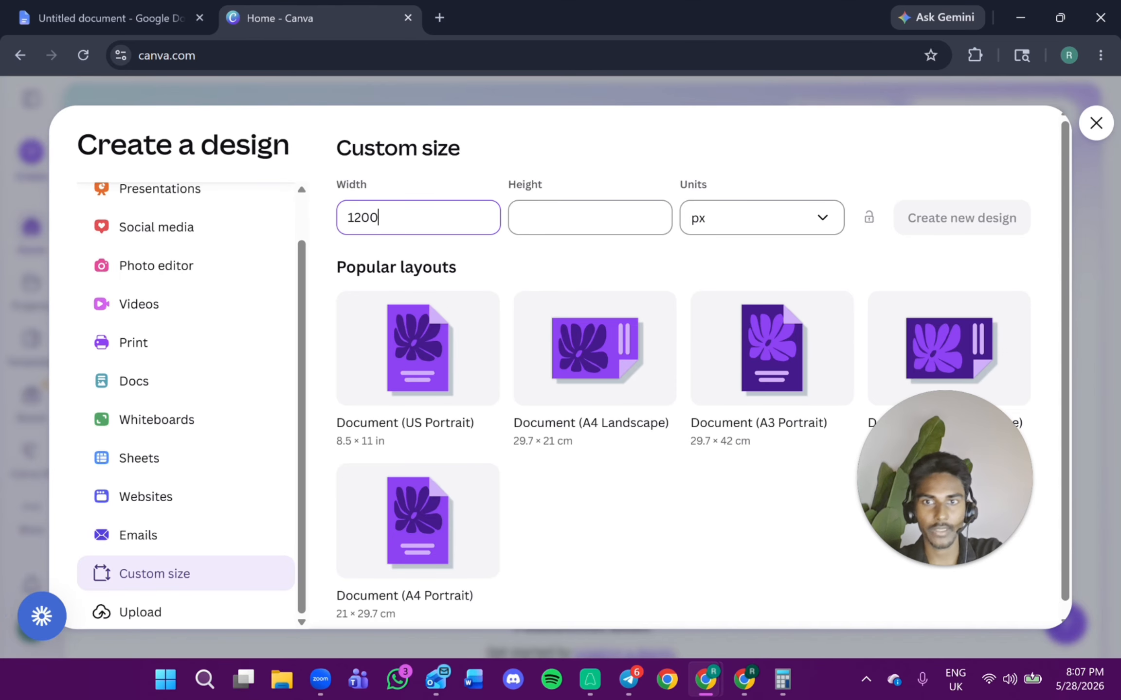
pyautogui.press('Tab')
pyautogui.write('628')
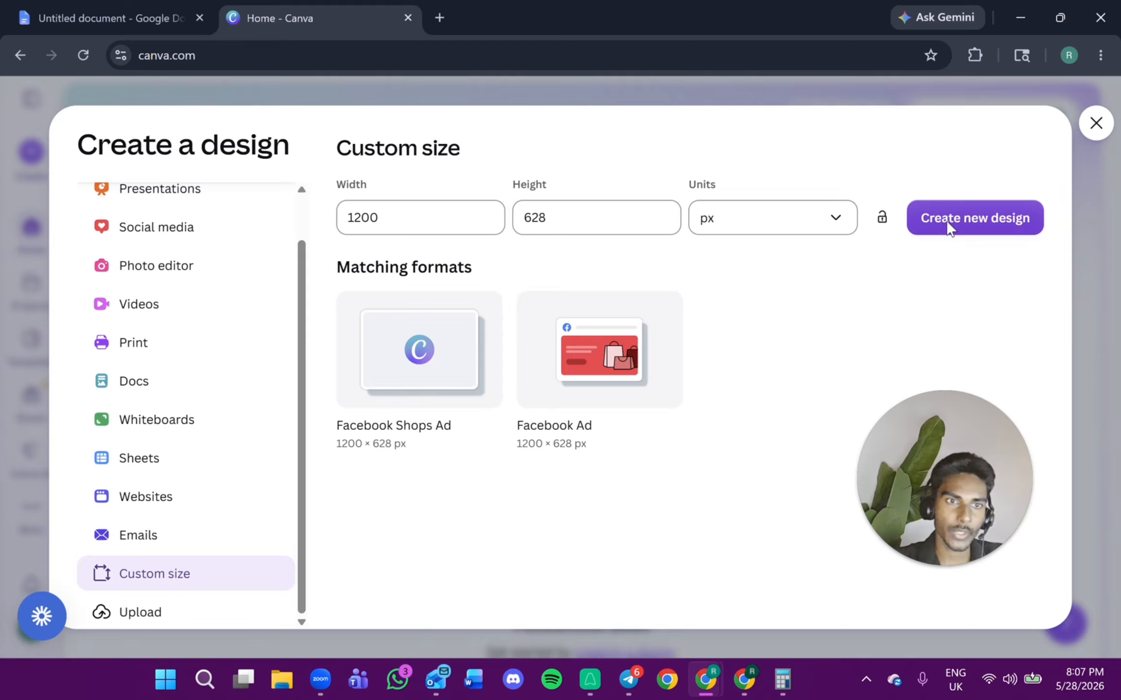
pyautogui.click(947, 221)
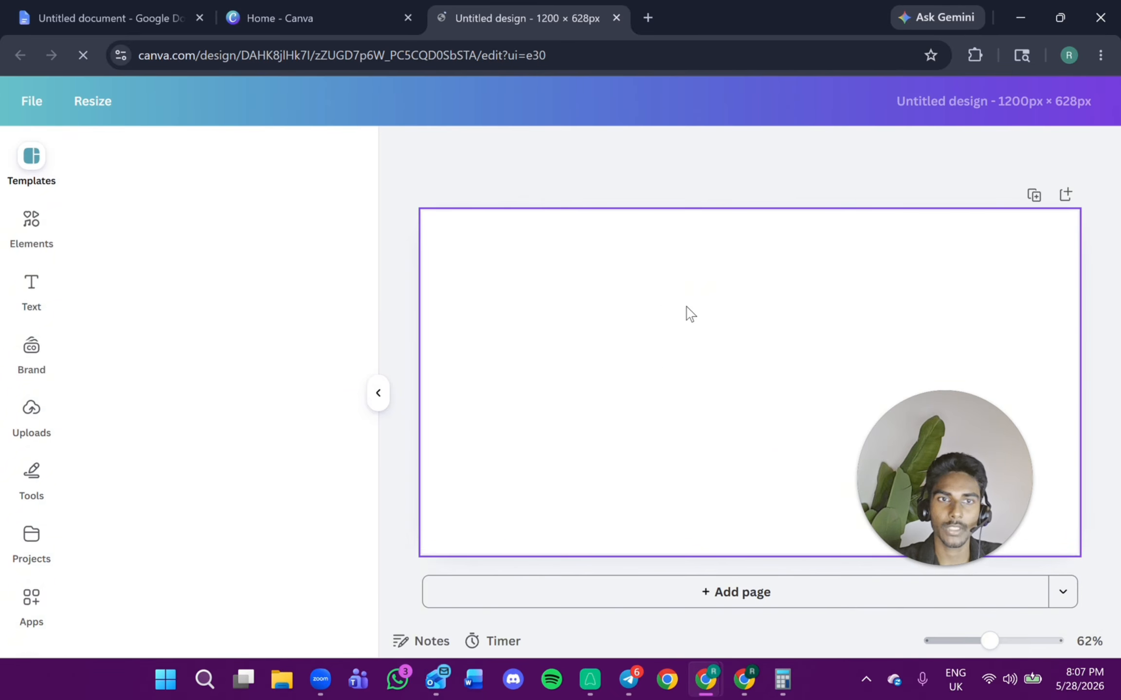
# Search the Elements for training gym photos and place a gym photo filling the canvas.
pyautogui.click(42, 222)
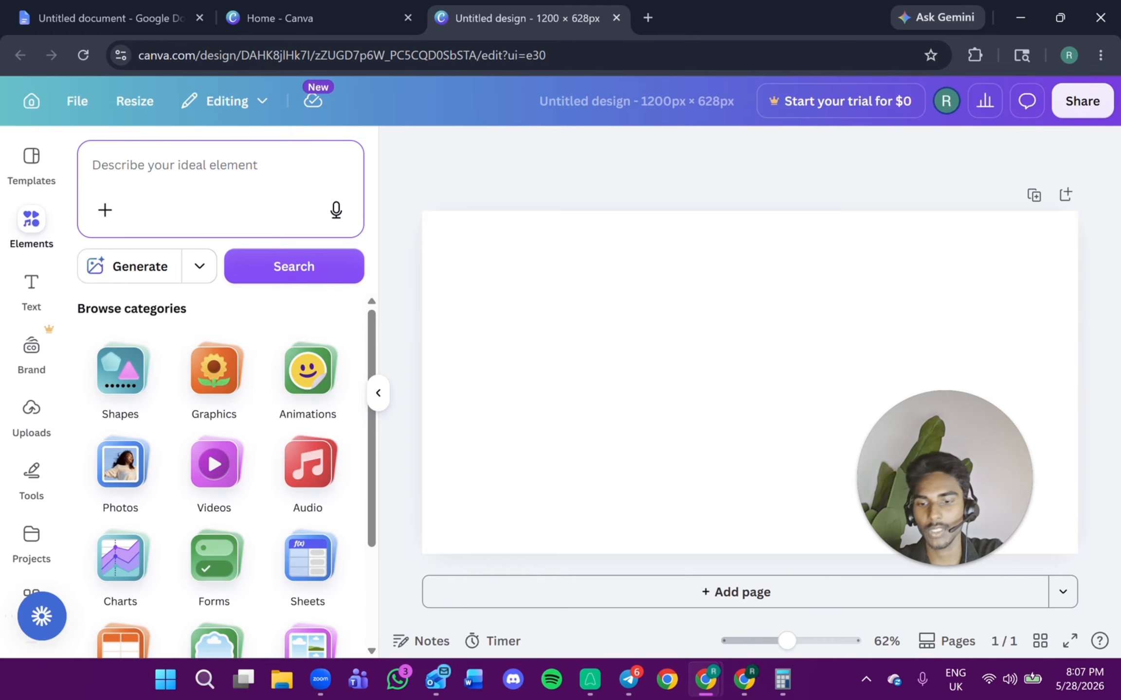
pyautogui.write('gym')
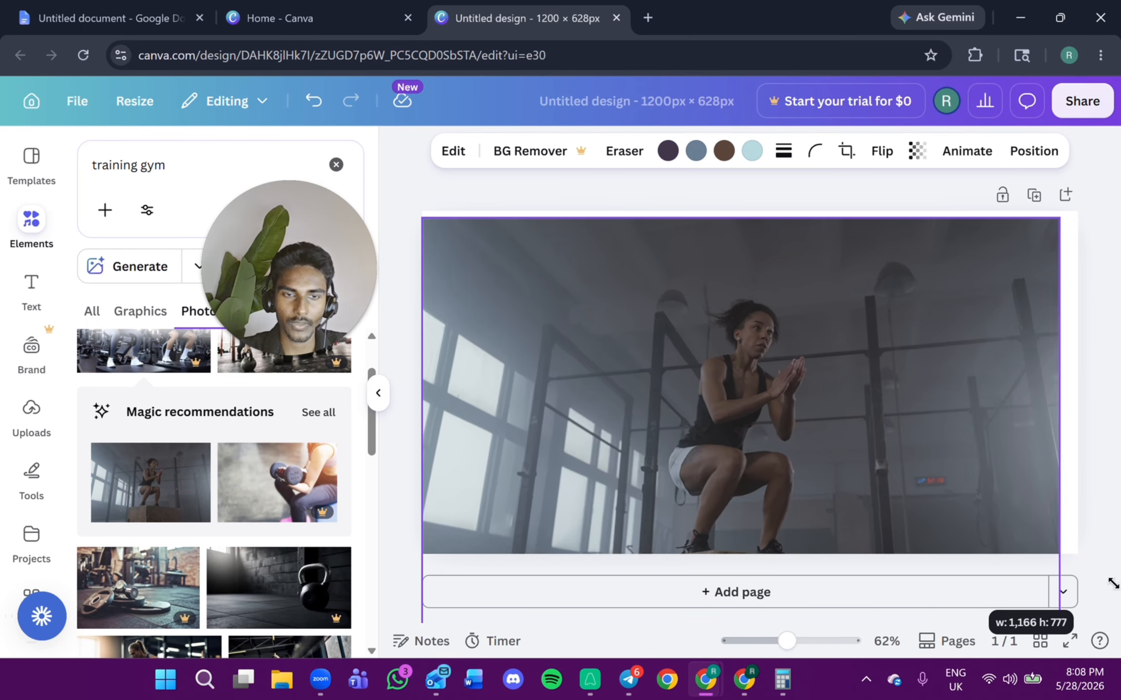
pyautogui.moveTo(1065, 587); pyautogui.dragTo(1087, 660)
pyautogui.moveTo(746, 382); pyautogui.dragTo(721, 358)
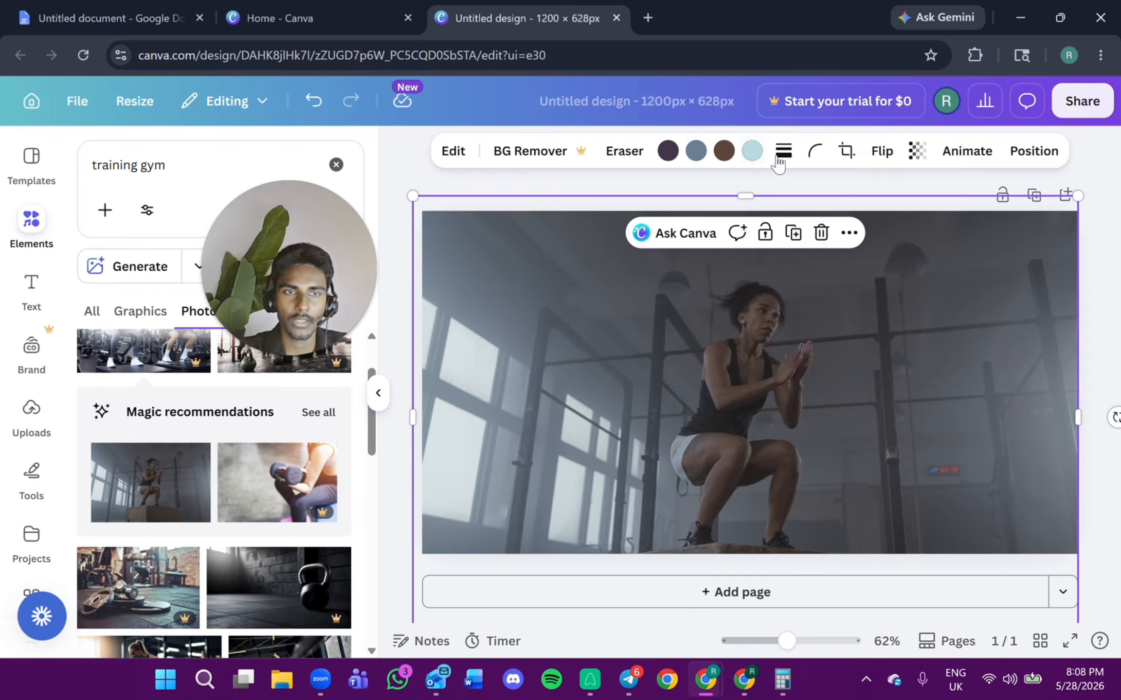
# Darken the gym photo by setting its brightness to -100 and contrast to 28.
pyautogui.click(926, 152)
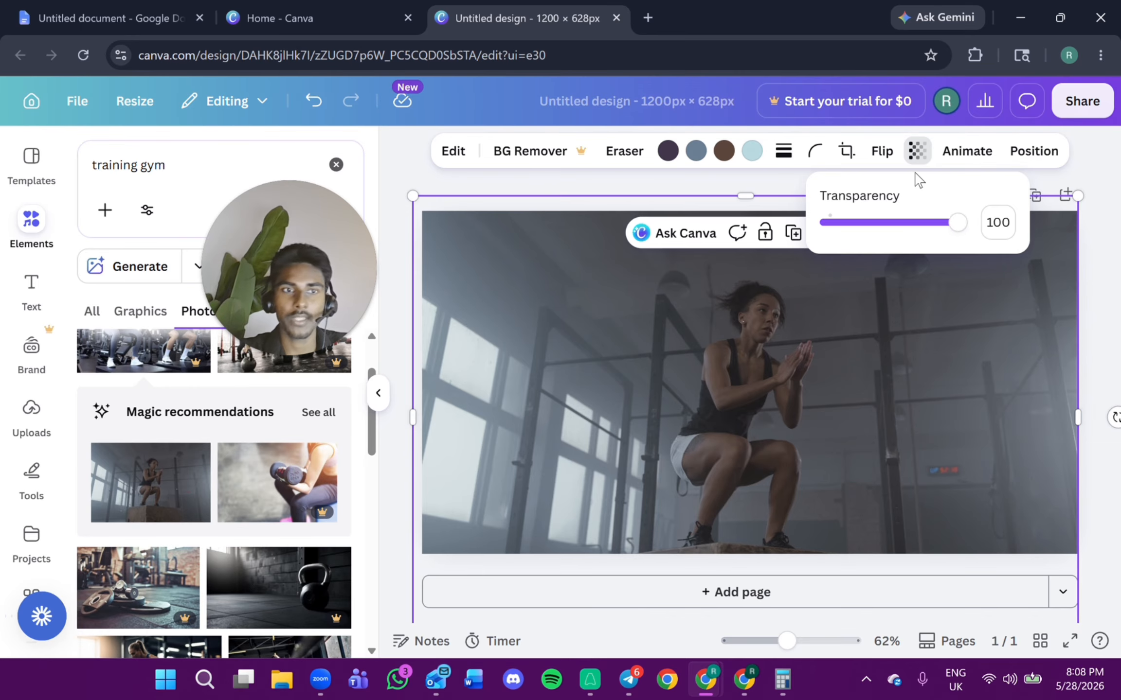
pyautogui.click(924, 315)
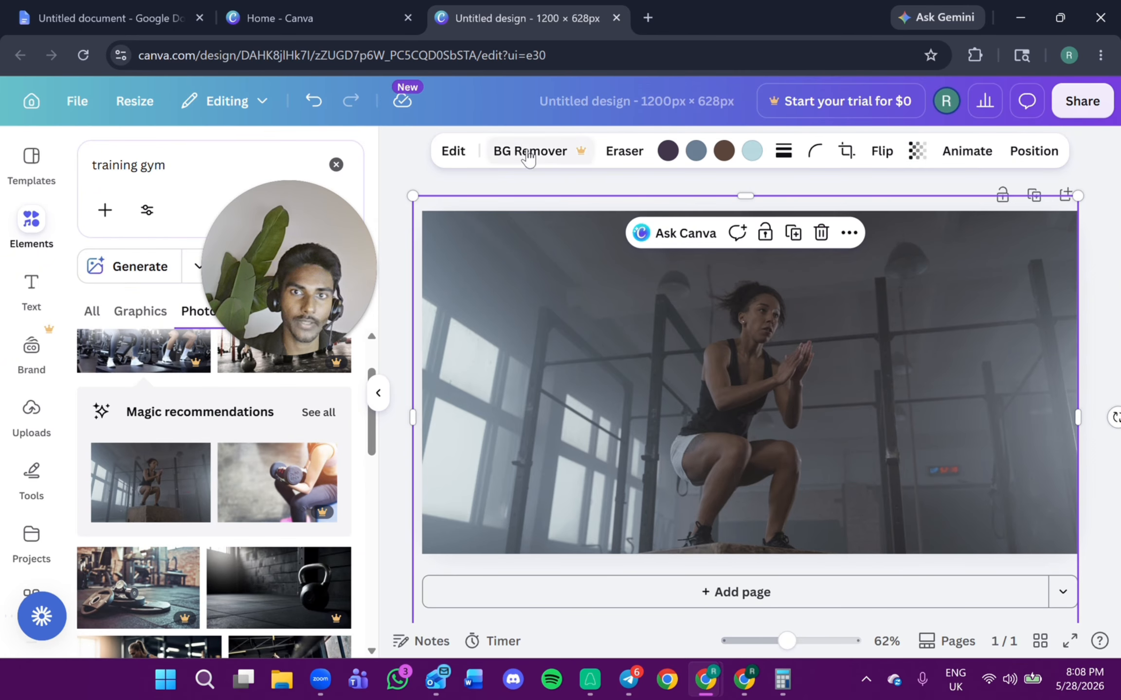
pyautogui.click(450, 153)
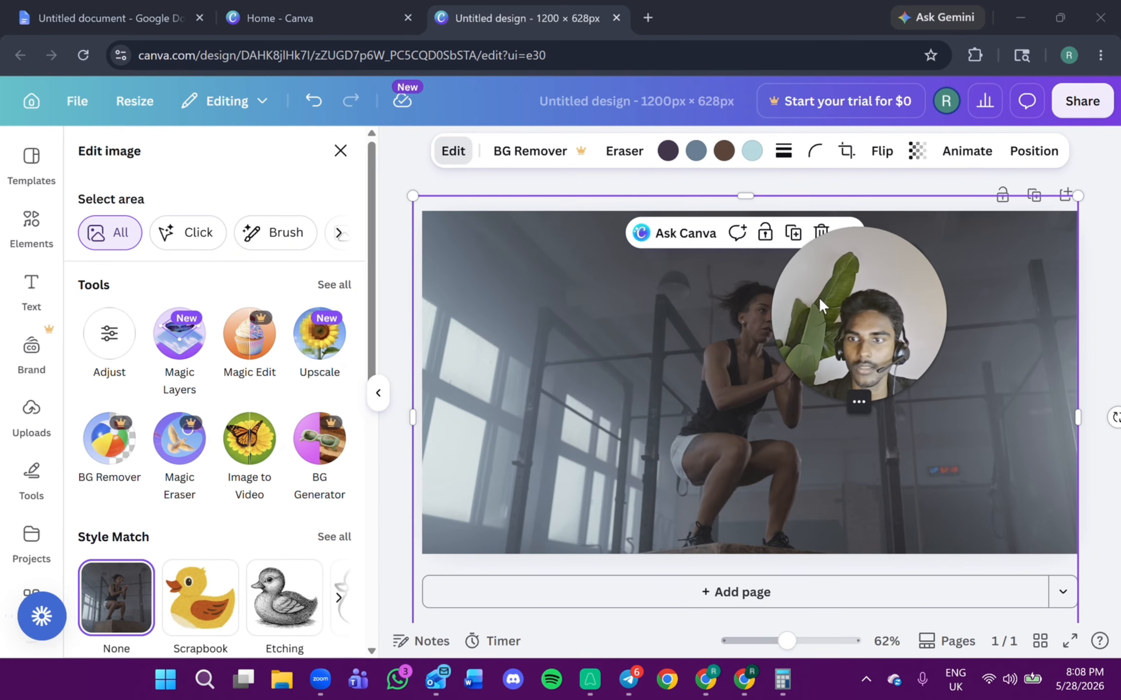
pyautogui.scroll(-5, 223, 385)
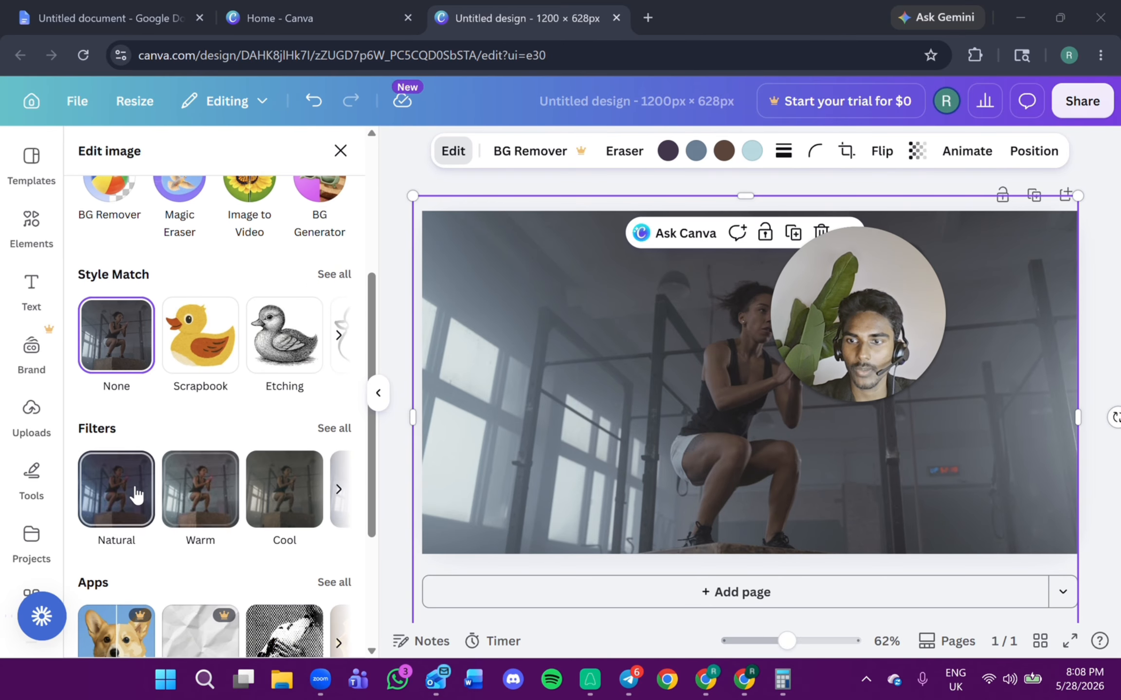
pyautogui.scroll(-2, 136, 494)
pyautogui.scroll(8, 171, 352)
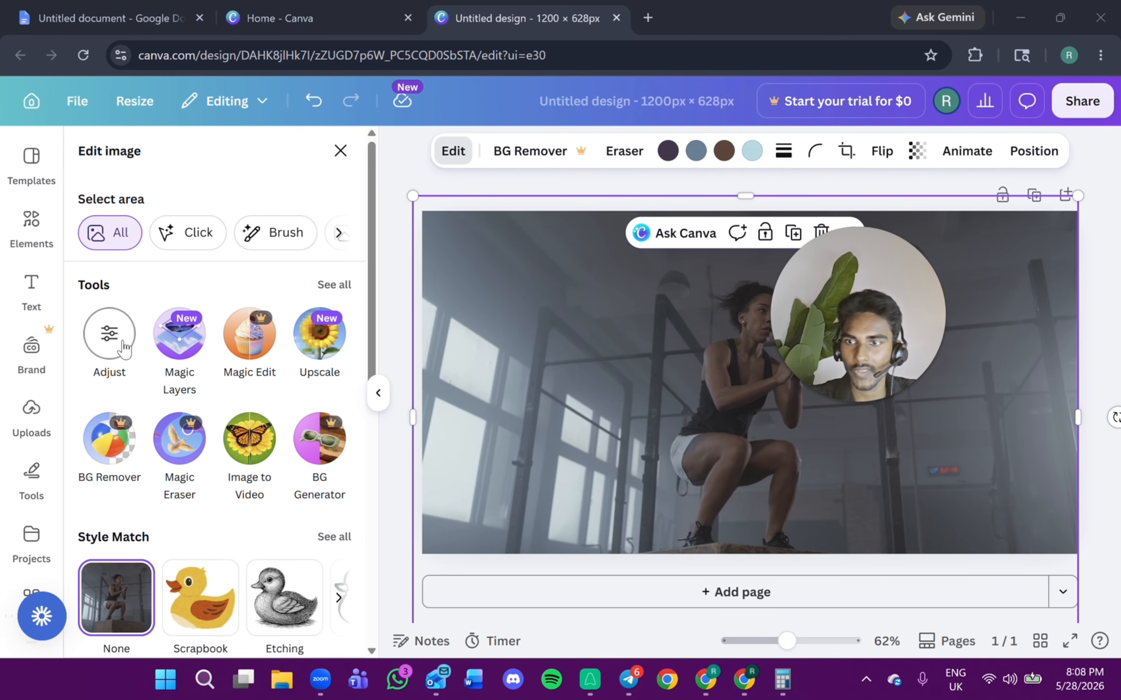
pyautogui.click(110, 335)
pyautogui.scroll(-2, 205, 508)
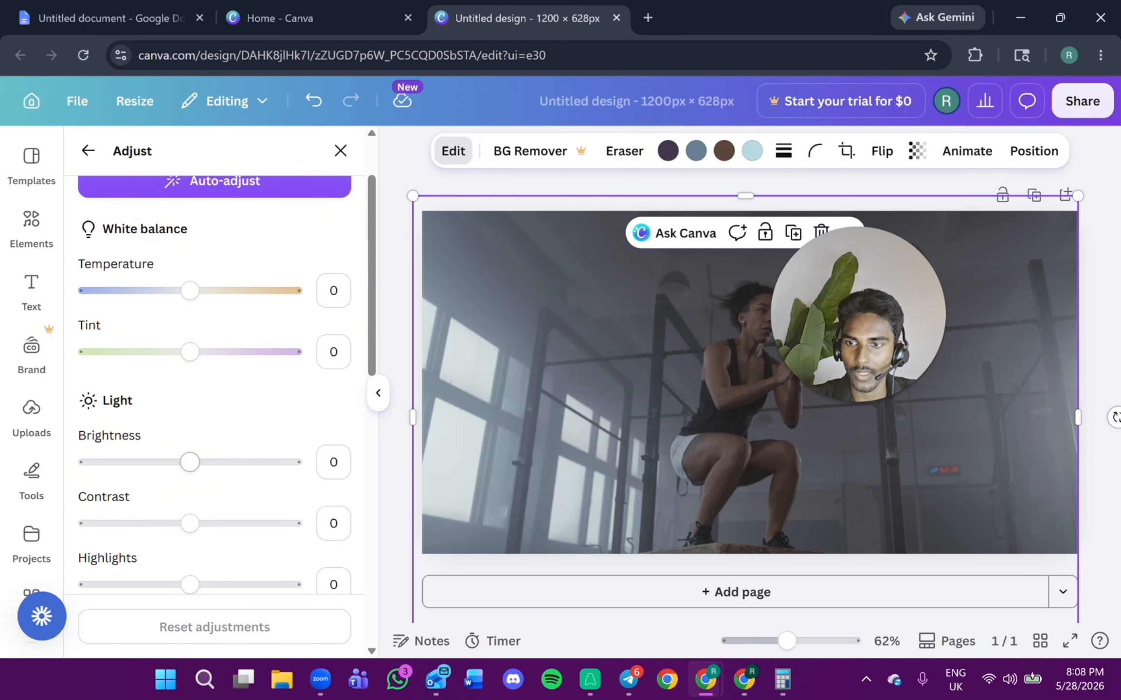
pyautogui.moveTo(189, 462); pyautogui.dragTo(87, 462)
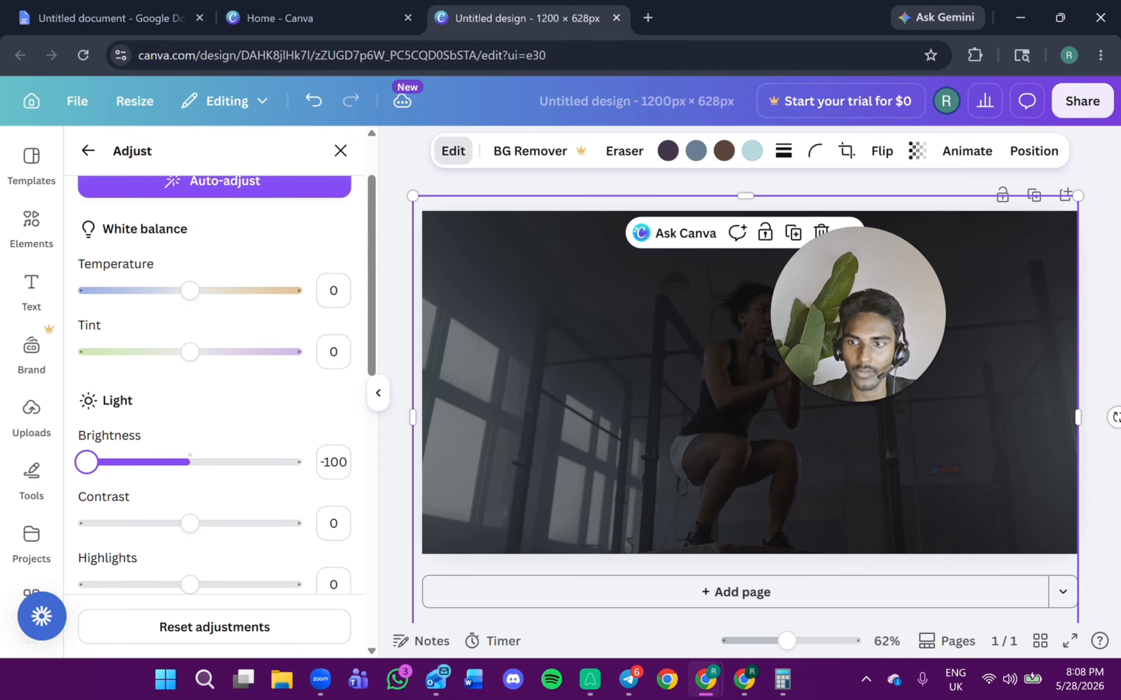
pyautogui.moveTo(190, 523); pyautogui.dragTo(216, 523)
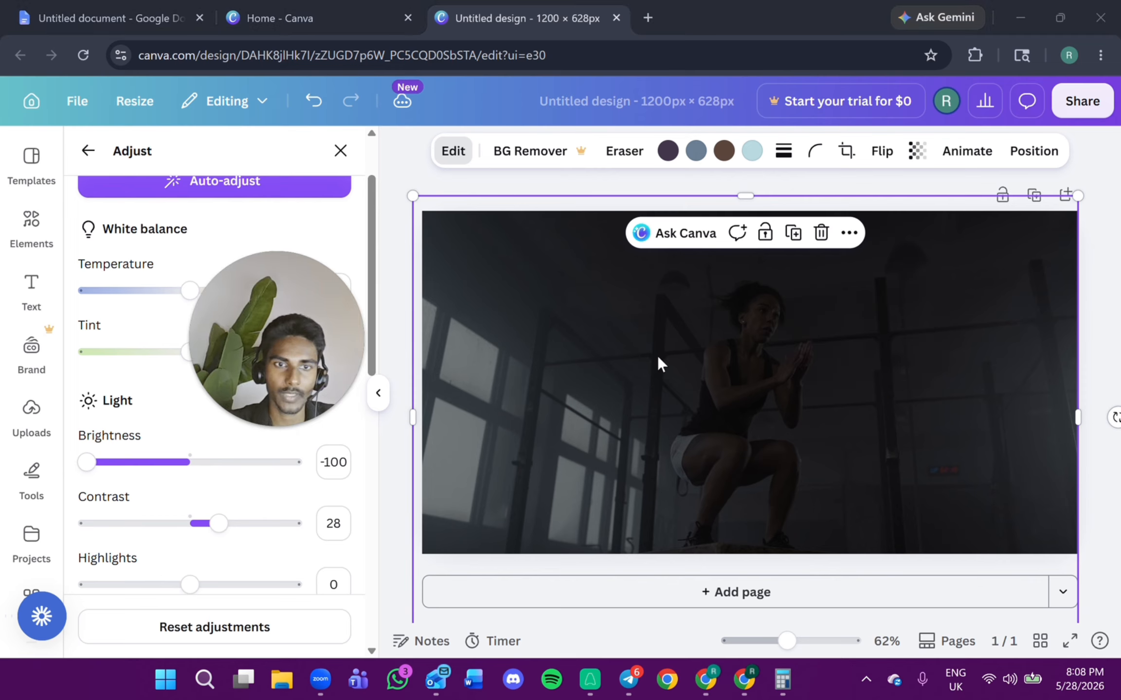
pyautogui.click(850, 352)
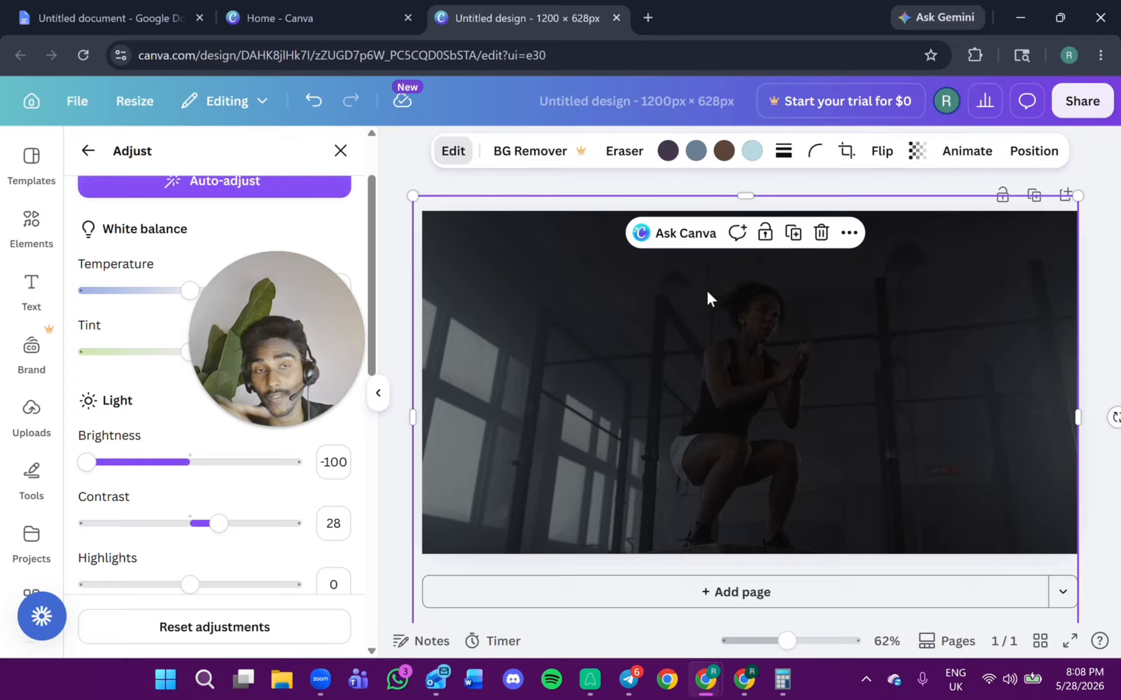
# Download the design as a PNG and use it as the instant form's uploaded background image.
pyautogui.click(1071, 113)
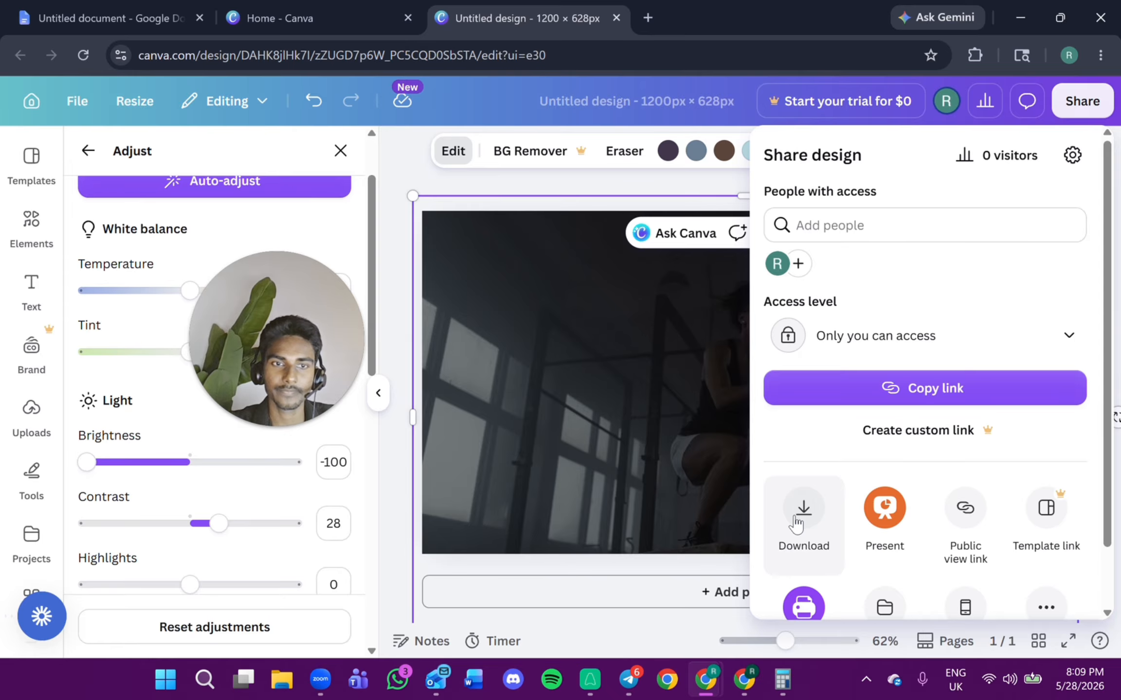
pyautogui.moveTo(233, 302); pyautogui.dragTo(476, 287)
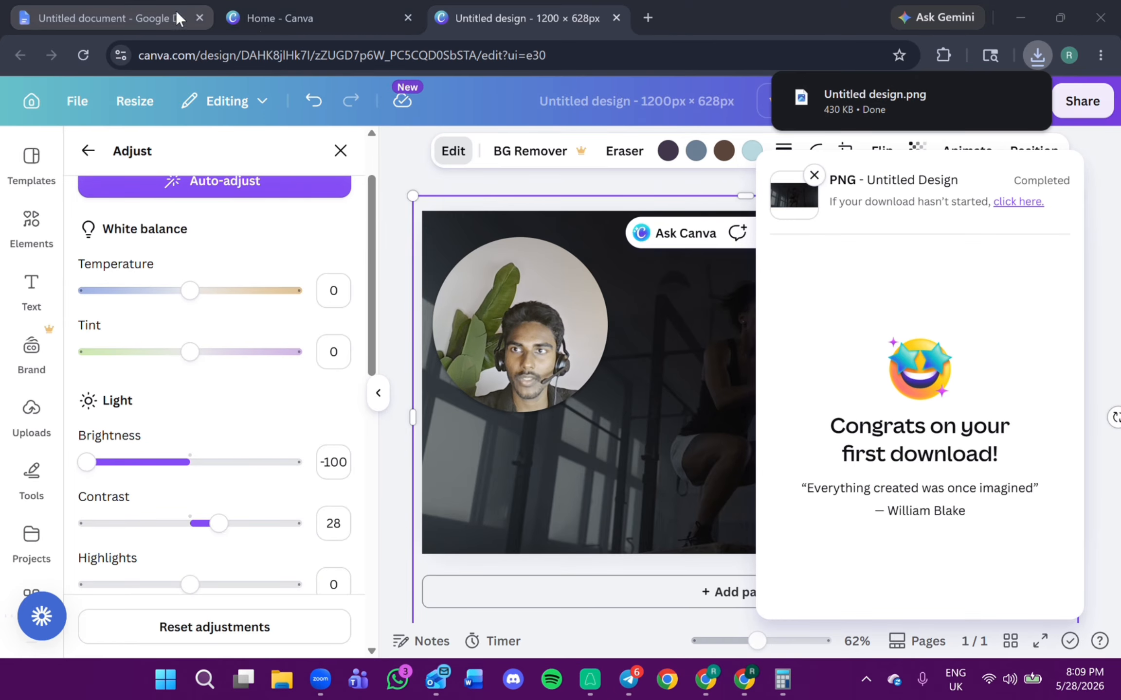
pyautogui.moveTo(699, 11); pyautogui.dragTo(1120, 126)
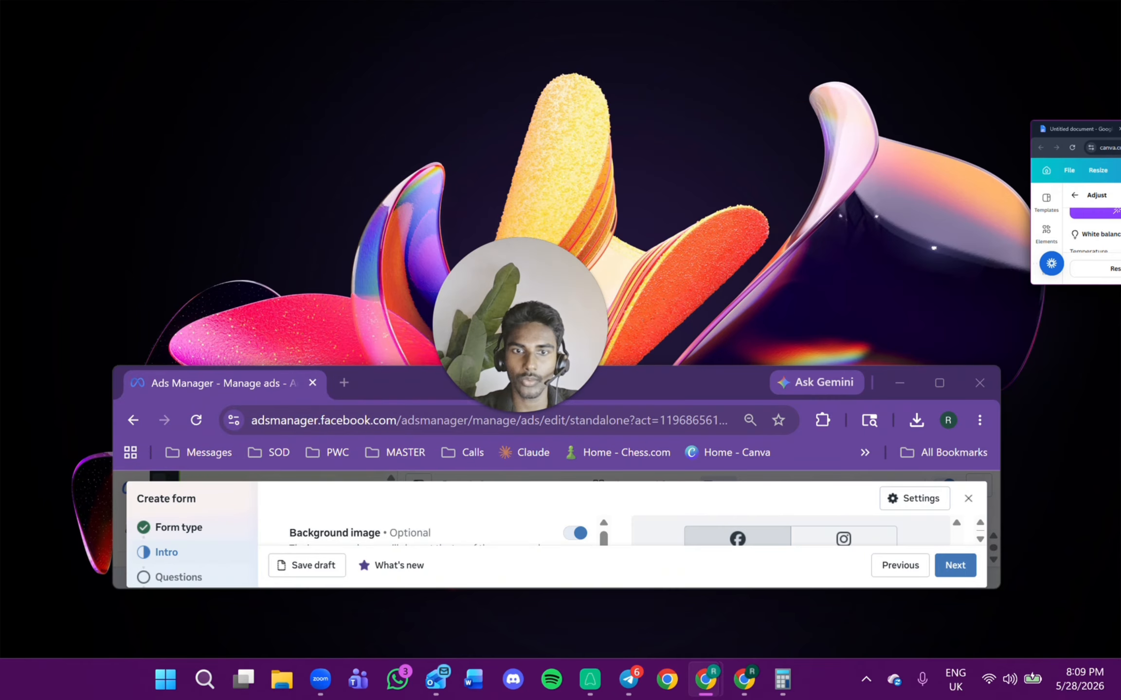
pyautogui.click(938, 382)
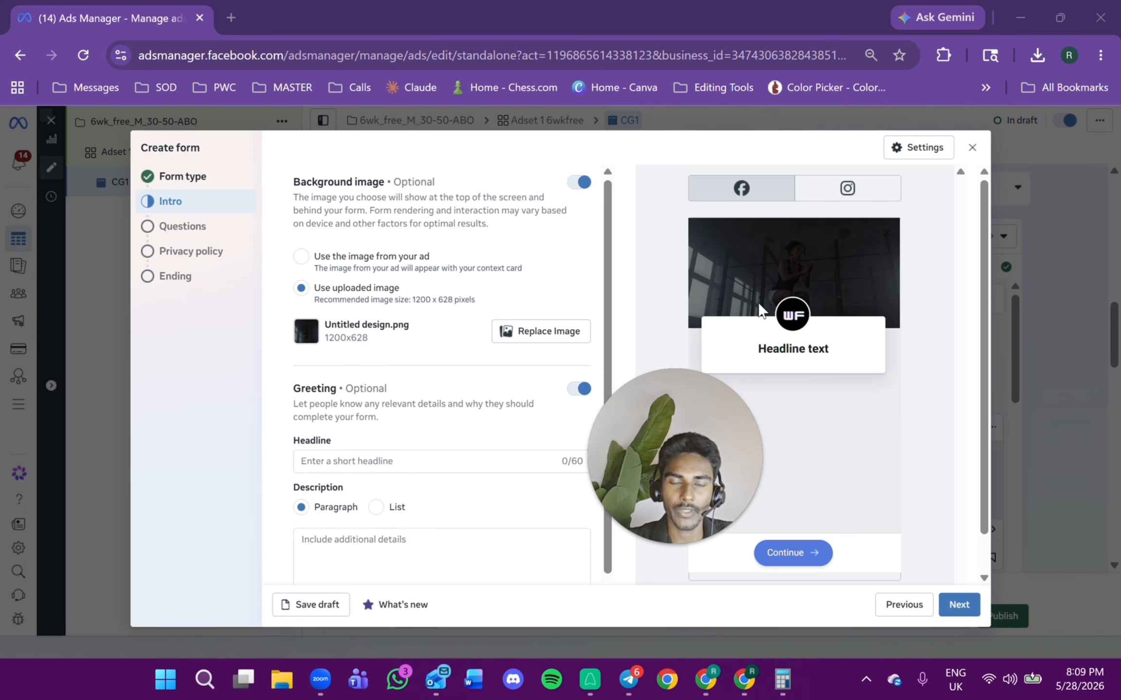
# Switch to the Google Docs ad-copy document and browse it for the lead form text.
pyautogui.hotkey('alt', 'Tab')
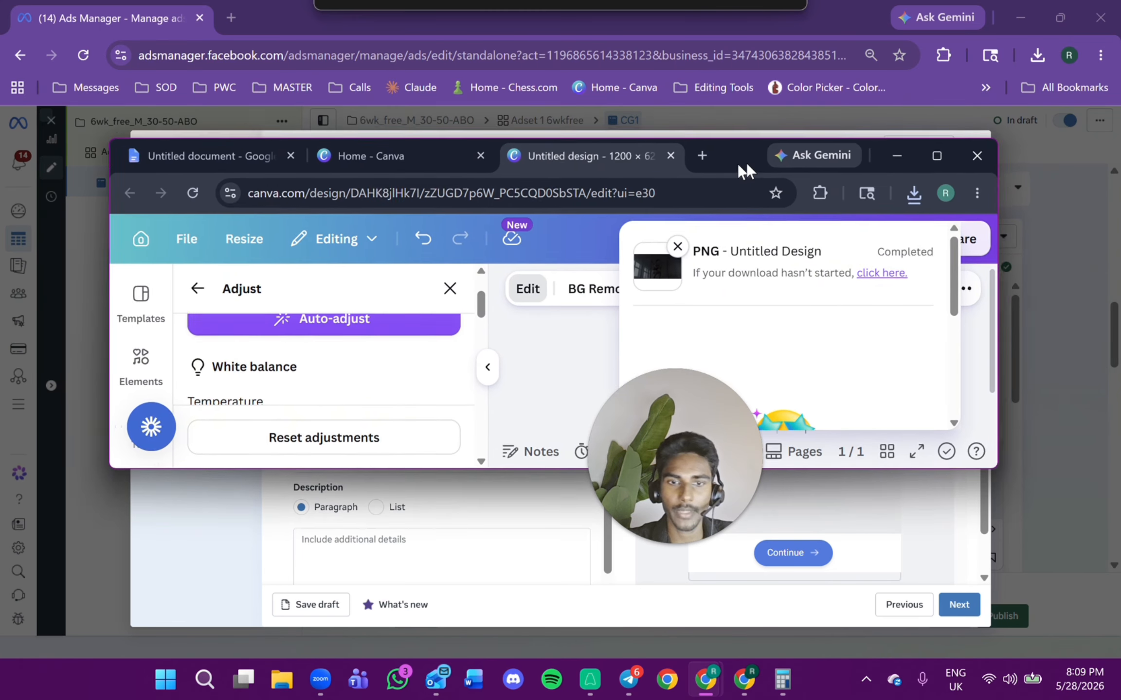
pyautogui.click(221, 156)
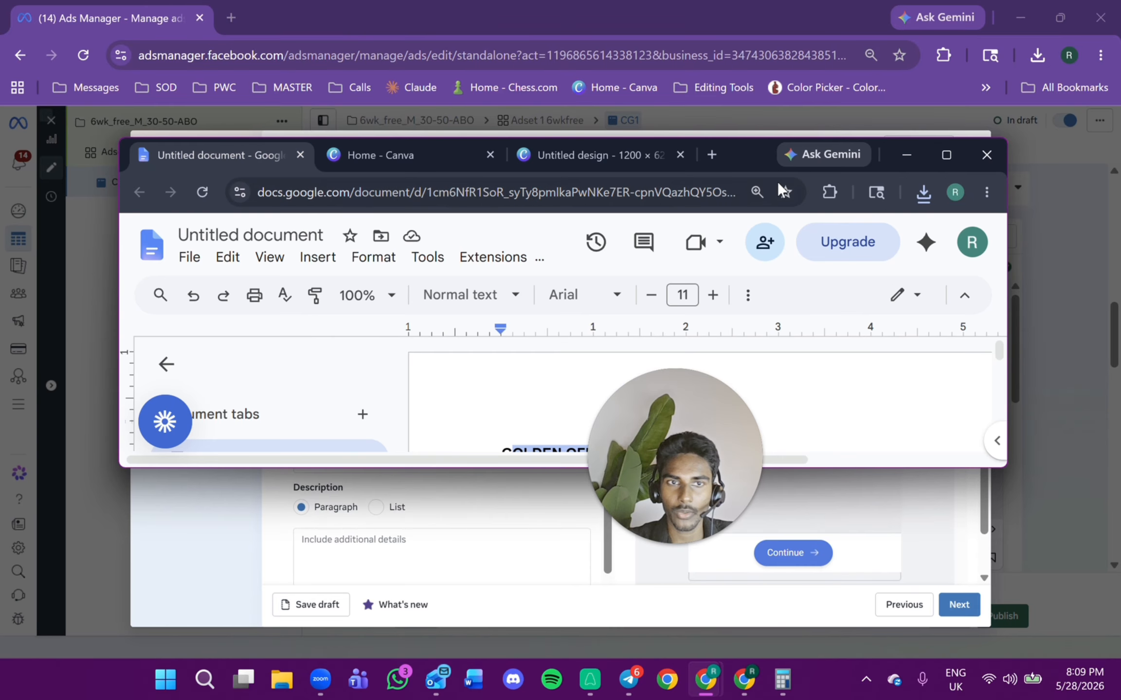
pyautogui.moveTo(765, 159); pyautogui.dragTo(559, 195)
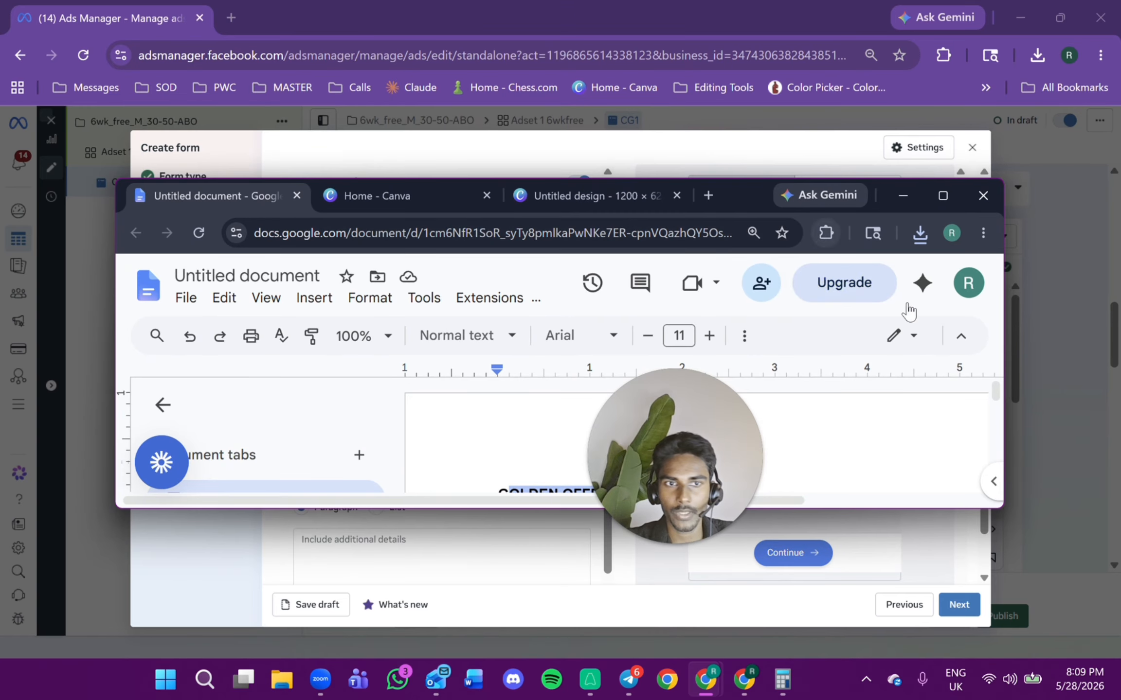
pyautogui.moveTo(731, 209); pyautogui.dragTo(852, 55)
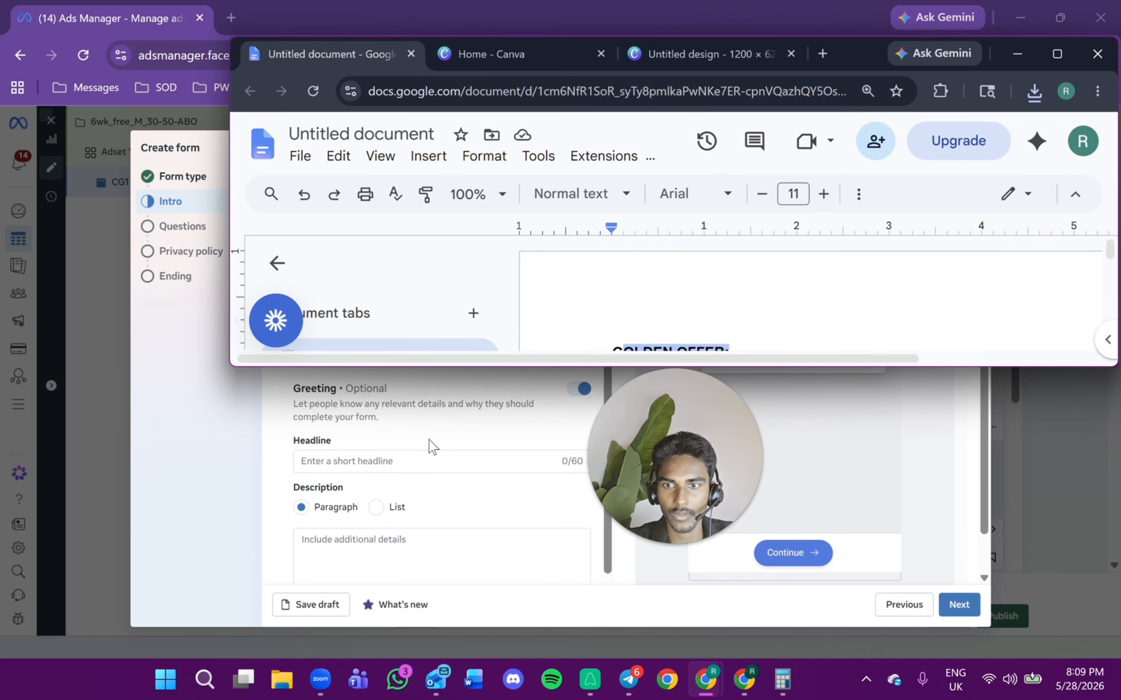
pyautogui.scroll(-20, 807, 301)
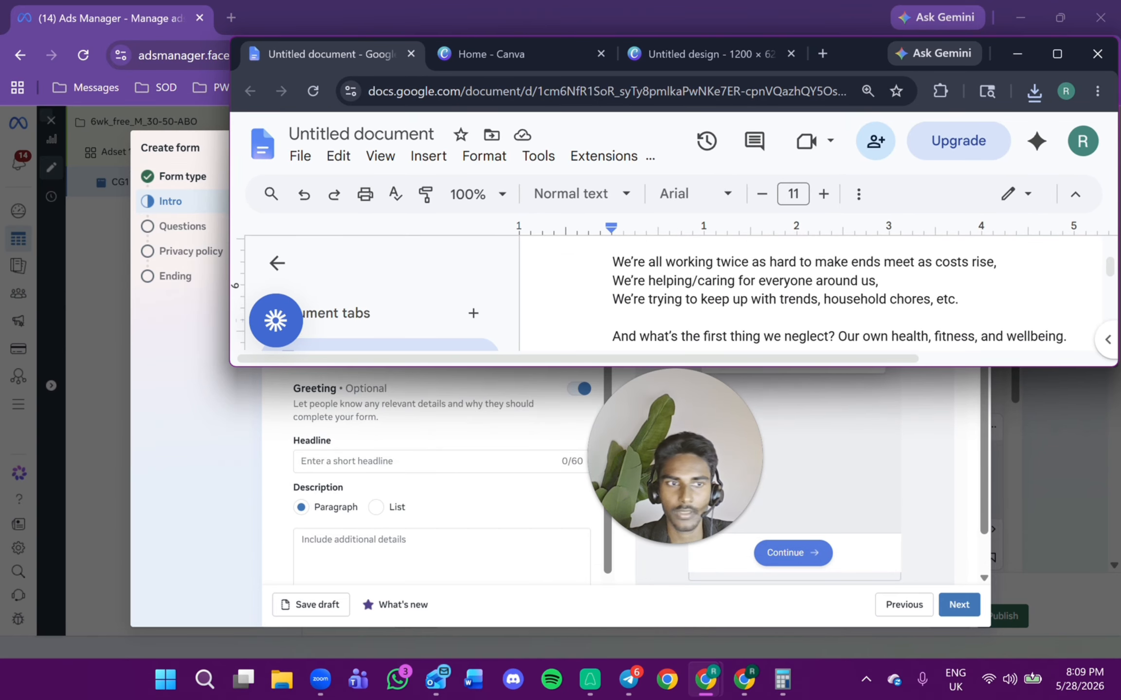
pyautogui.scroll(-20, 807, 301)
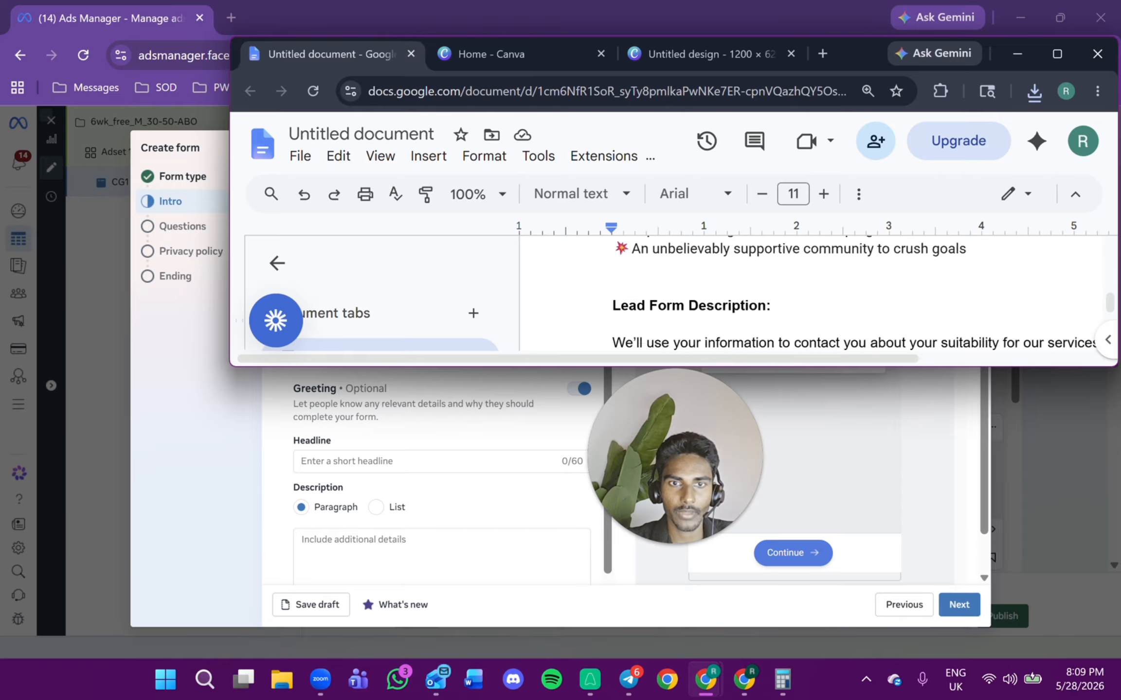
pyautogui.scroll(1, 807, 302)
pyautogui.moveTo(708, 294); pyautogui.dragTo(834, 296)
pyautogui.scroll(-10, 807, 301)
pyautogui.scroll(10, 807, 302)
pyautogui.scroll(-3, 807, 301)
pyautogui.scroll(-10, 807, 302)
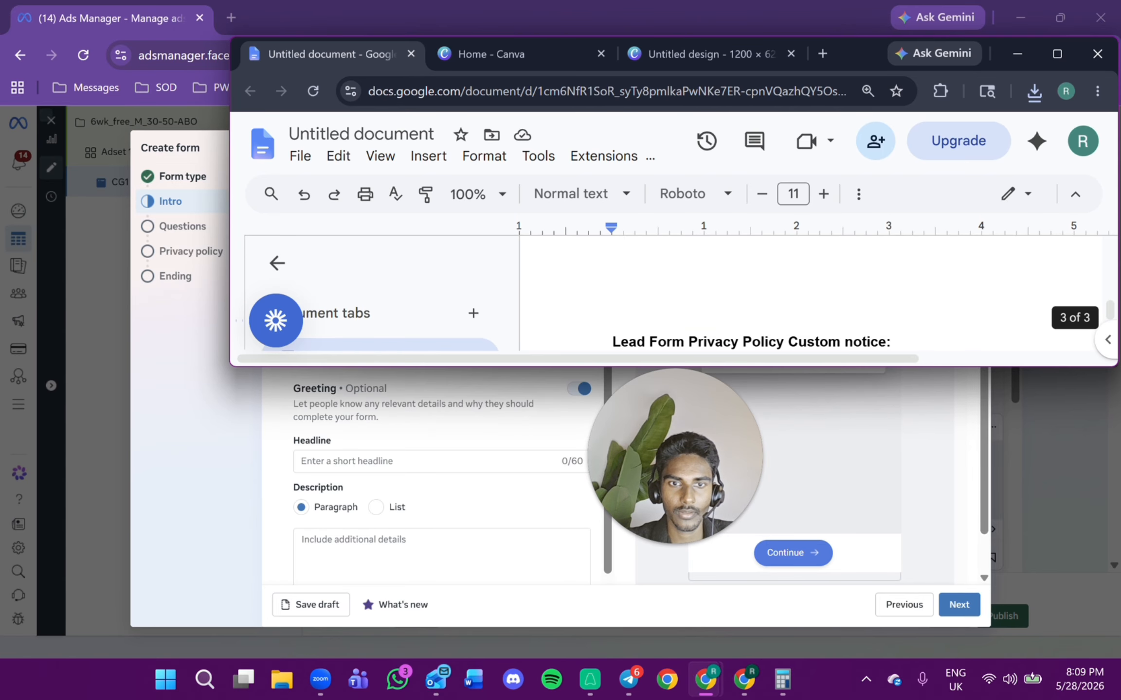
pyautogui.scroll(10, 807, 302)
pyautogui.scroll(4, 807, 297)
pyautogui.scroll(-2, 808, 296)
pyautogui.scroll(2, 808, 296)
pyautogui.scroll(4, 808, 297)
pyautogui.scroll(-4, 807, 297)
pyautogui.scroll(-2, 808, 297)
# Copy the '🔥 6 Week Transformation Challenge 🔥' heading and paste it as the greeting headline.
pyautogui.click(742, 293)
pyautogui.moveTo(729, 293); pyautogui.dragTo(972, 293)
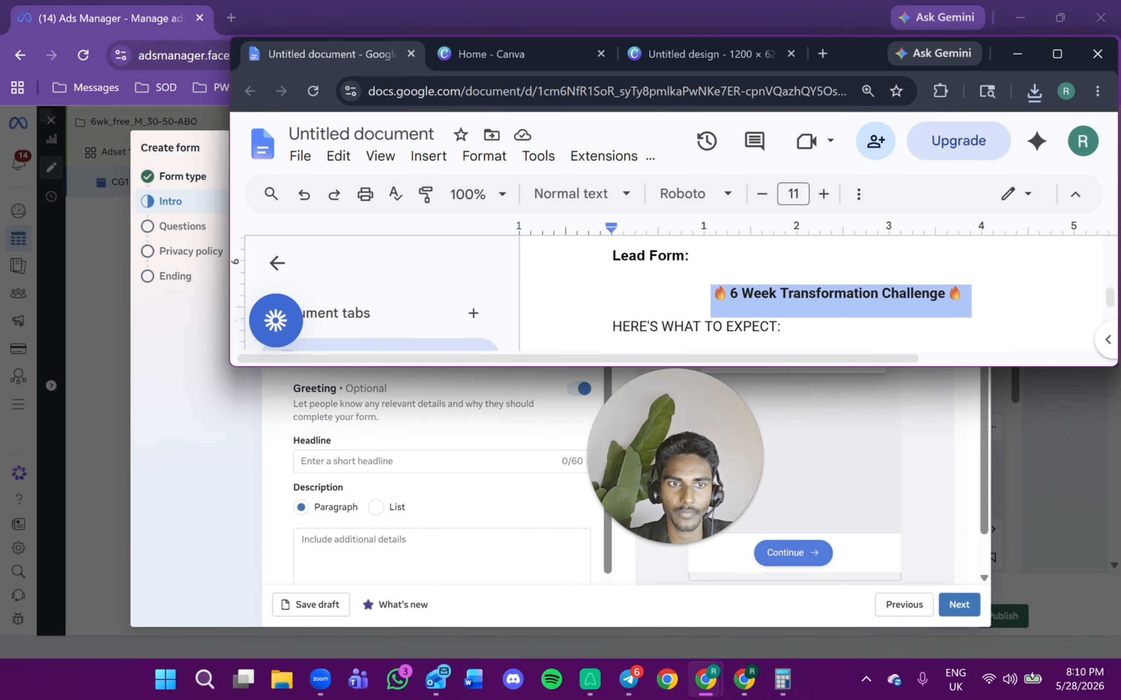
pyautogui.rightClick(827, 294)
pyautogui.click(730, 171)
pyautogui.moveTo(861, 63); pyautogui.dragTo(600, 537)
pyautogui.rightClick(389, 461)
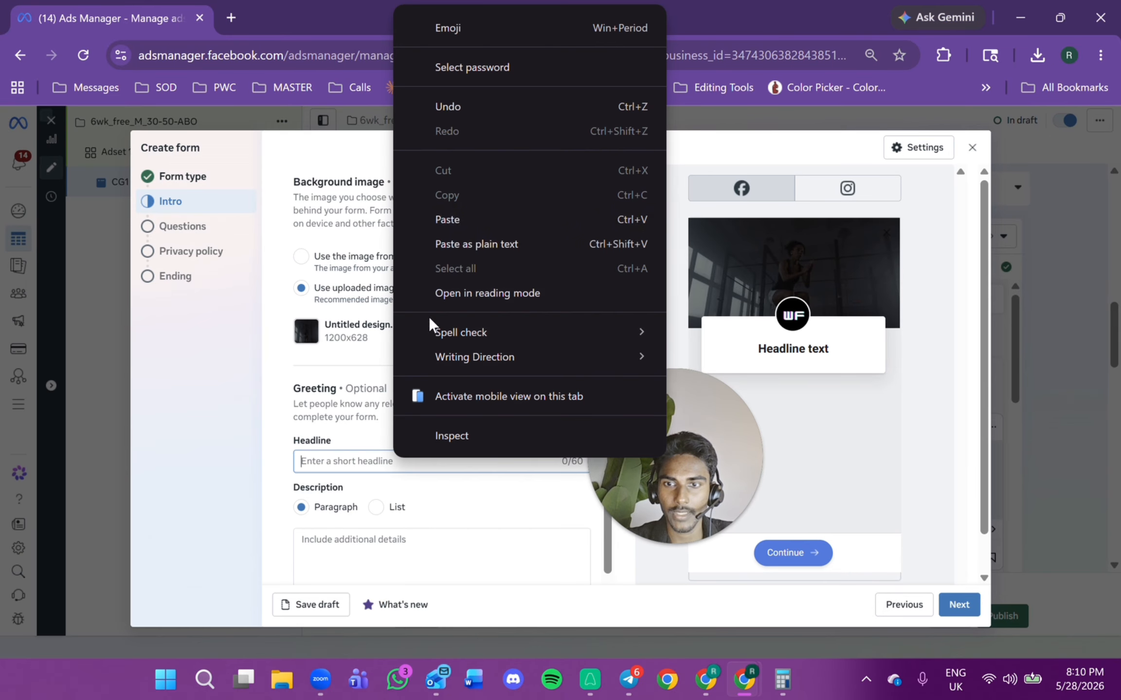
pyautogui.click(451, 217)
# Copy the 'HERE'S WHAT TO EXPECT' benefits list from the document.
pyautogui.scroll(-1, 382, 318)
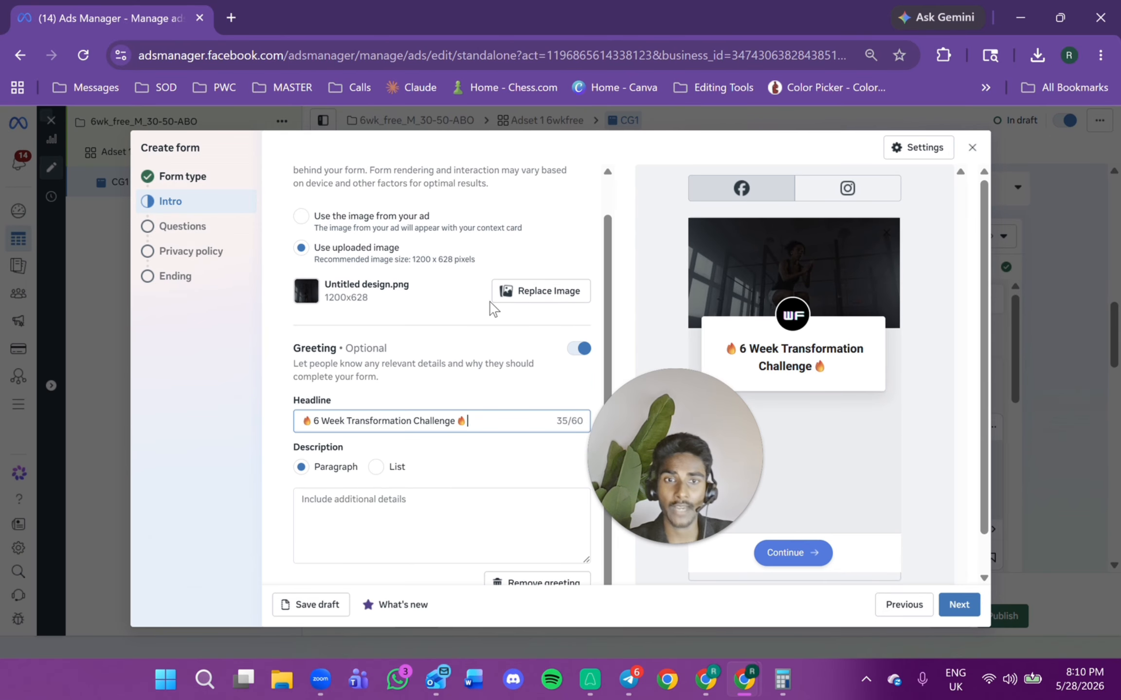
pyautogui.scroll(-1, 483, 321)
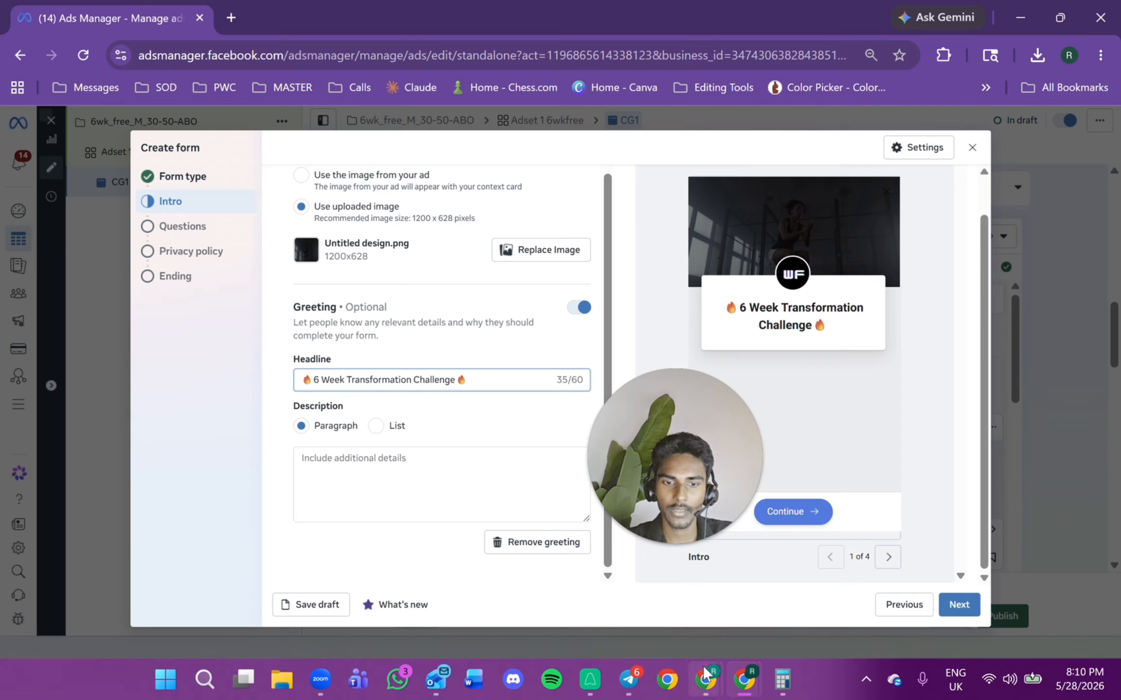
pyautogui.moveTo(705, 679)
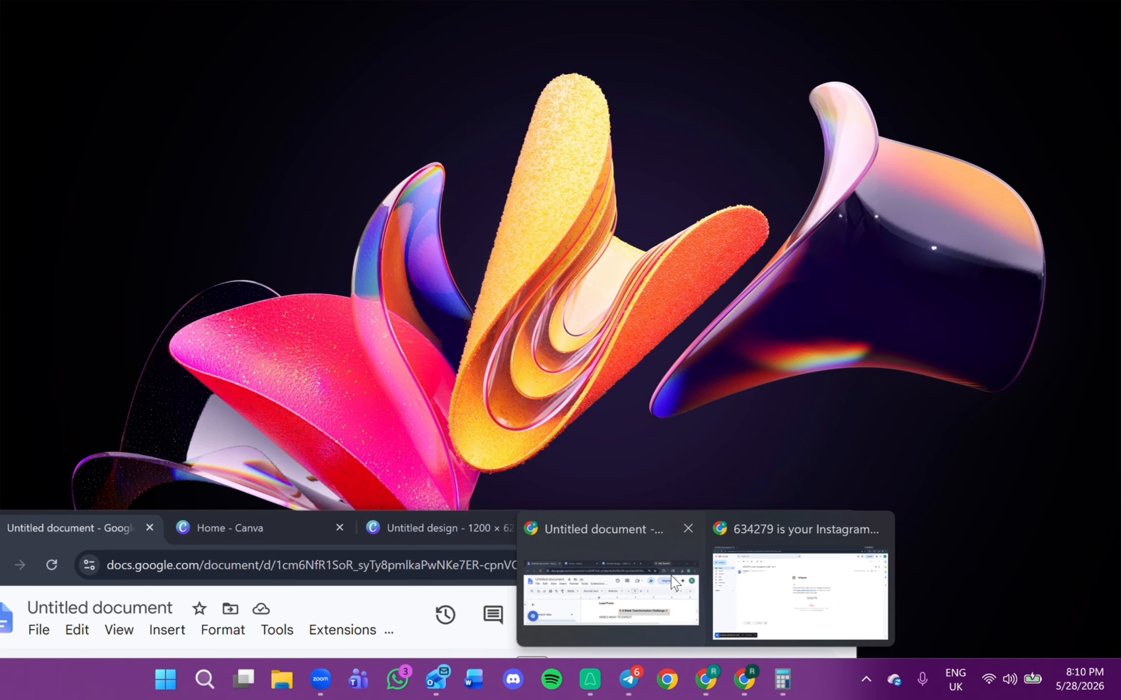
pyautogui.click(673, 581)
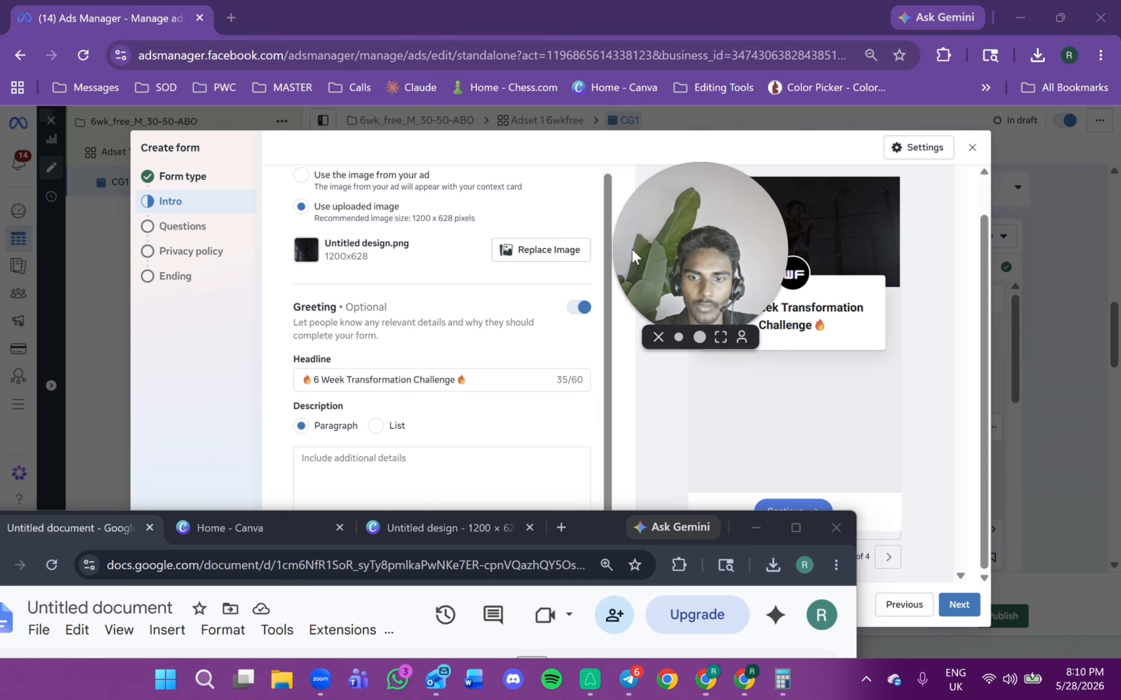
pyautogui.moveTo(600, 528); pyautogui.dragTo(747, 207)
pyautogui.scroll(-2, 676, 438)
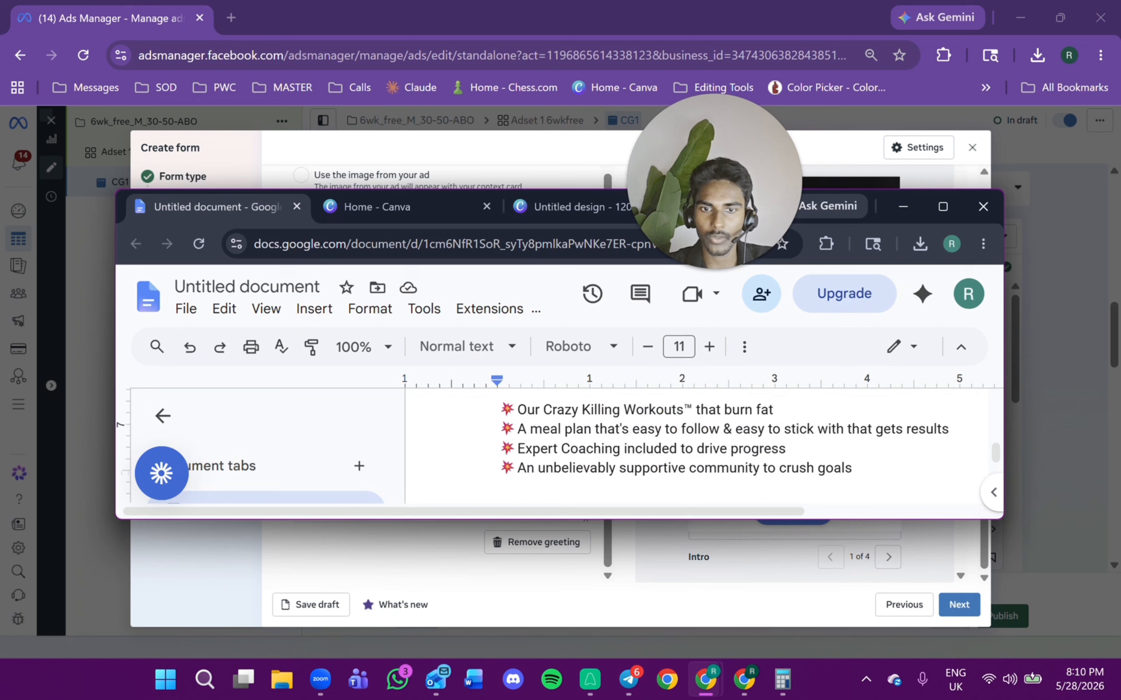
pyautogui.scroll(1, 681, 448)
pyautogui.moveTo(498, 393); pyautogui.dragTo(854, 462)
pyautogui.rightClick(647, 423)
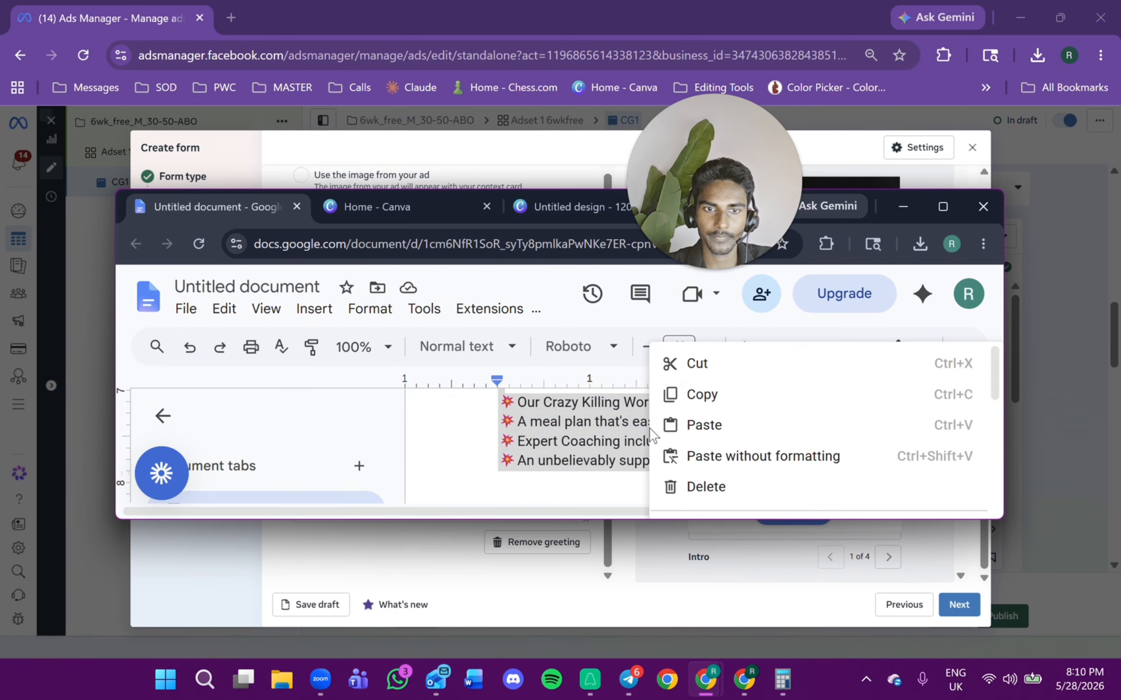
pyautogui.click(690, 394)
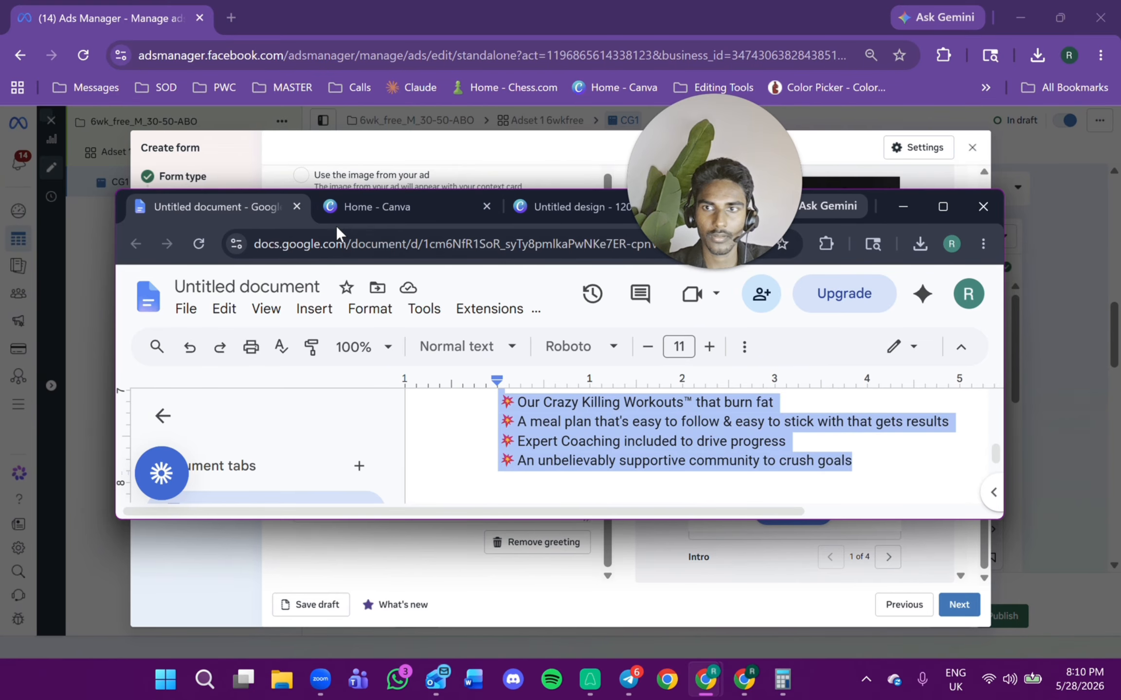
# Paste the benefits list into the greeting's paragraph description.
pyautogui.moveTo(124, 201); pyautogui.dragTo(126, 368)
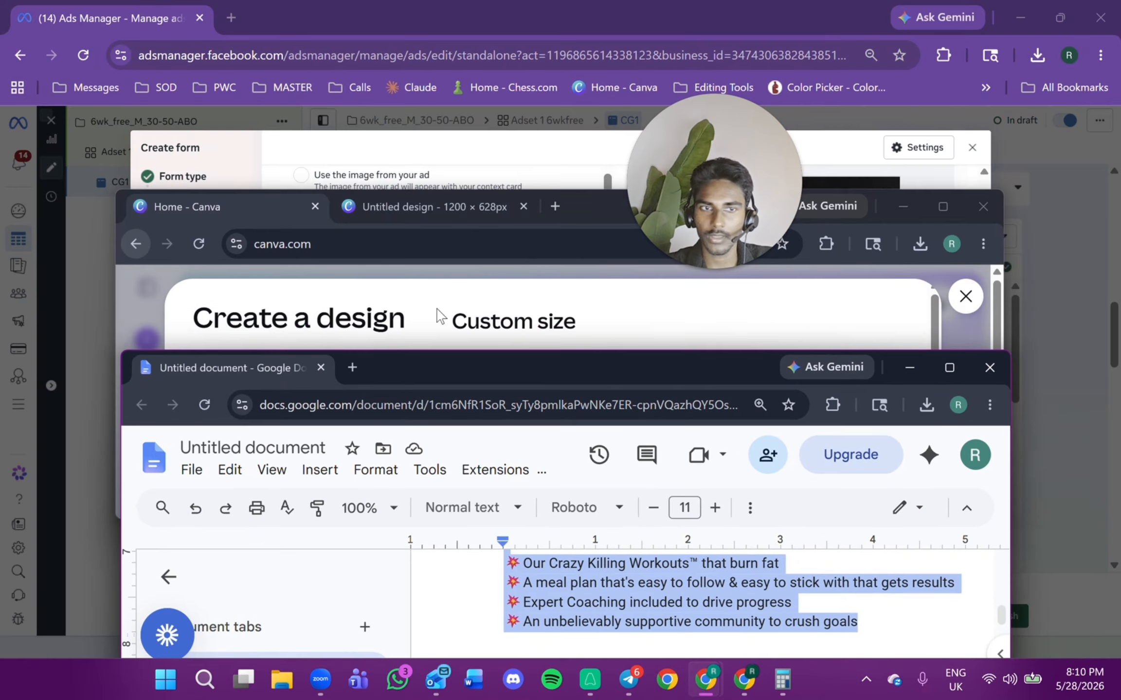
pyautogui.click(910, 207)
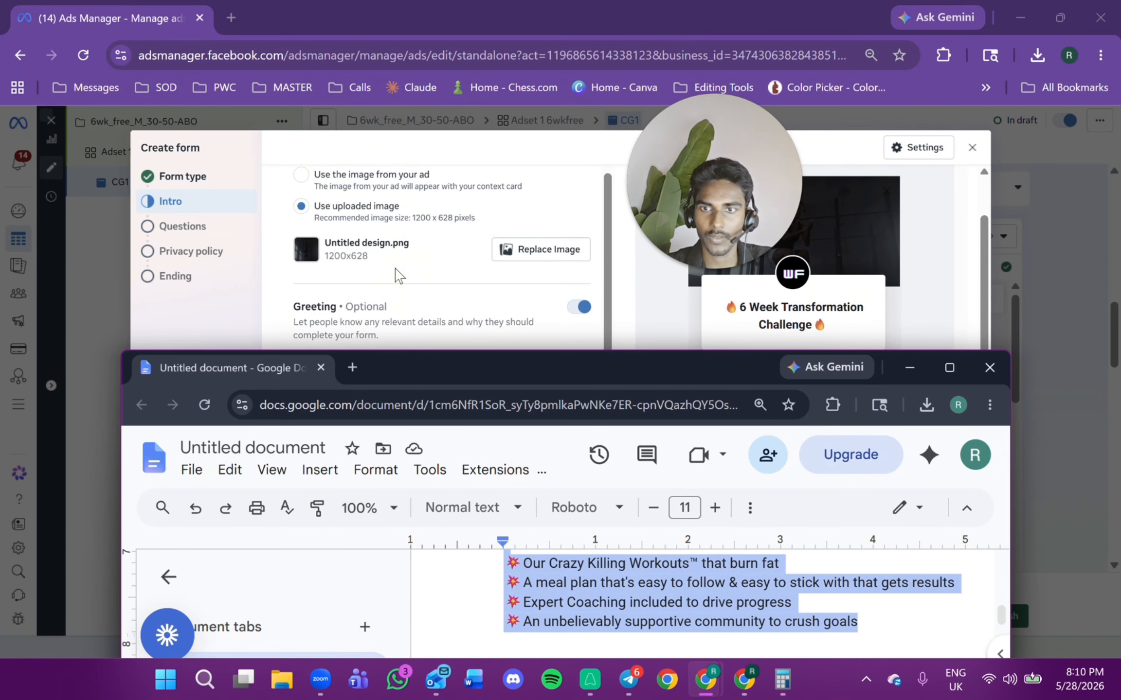
pyautogui.click(909, 367)
pyautogui.rightClick(457, 465)
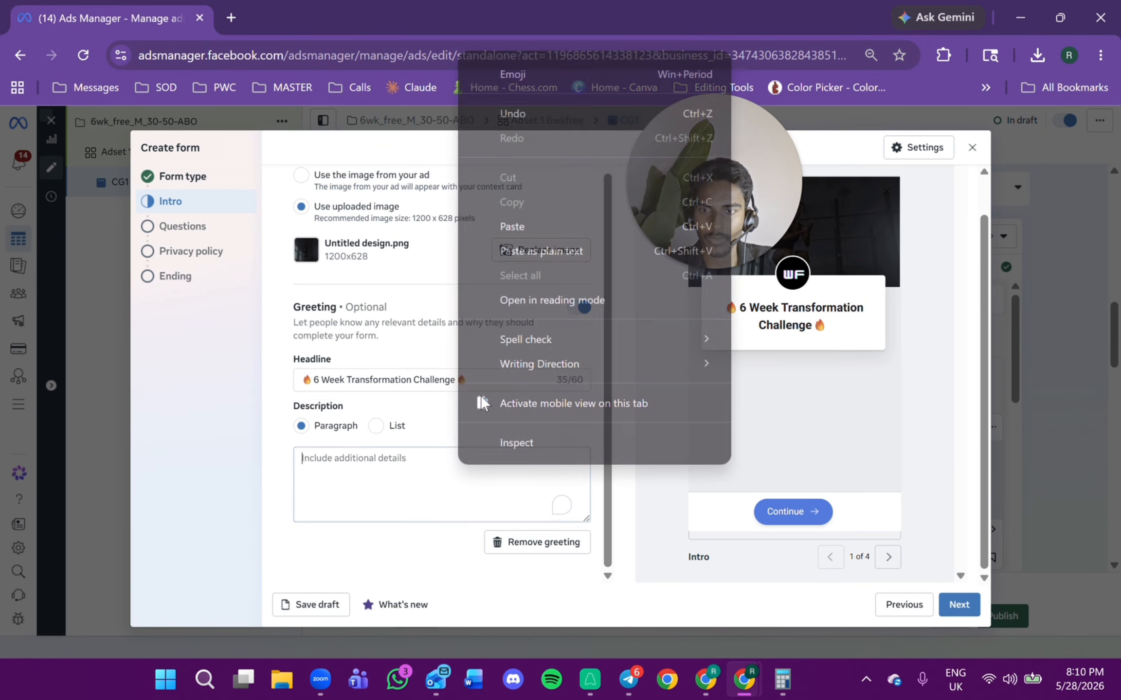
pyautogui.click(512, 227)
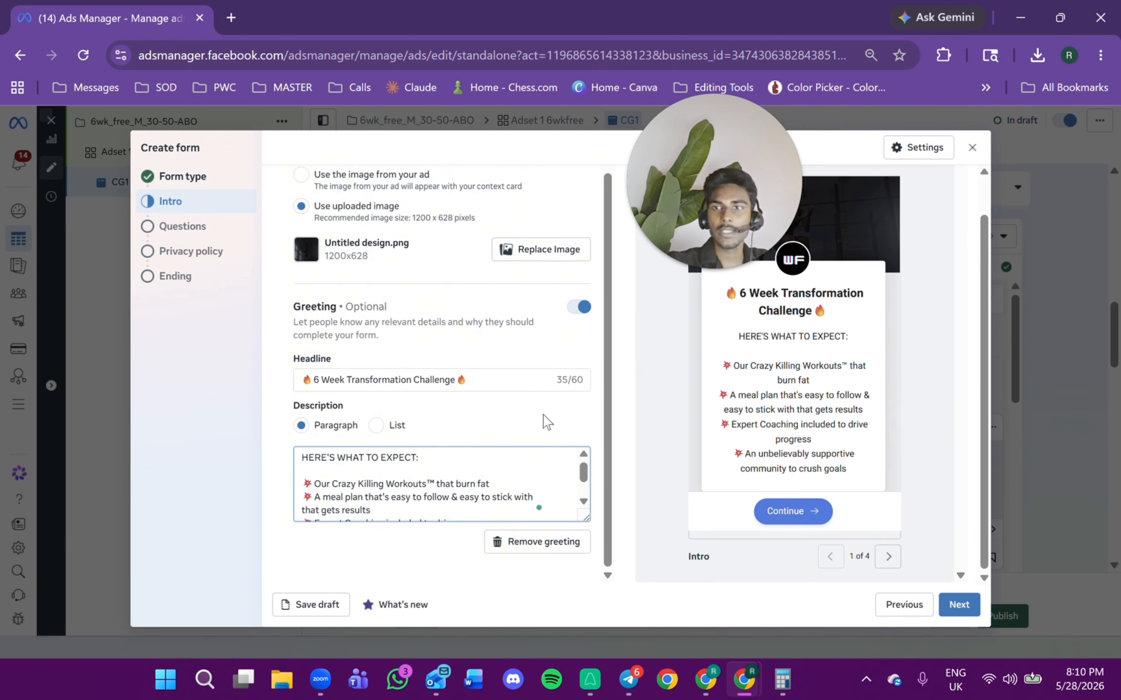
# Preview the next form page and advance to the Questions section.
pyautogui.click(889, 557)
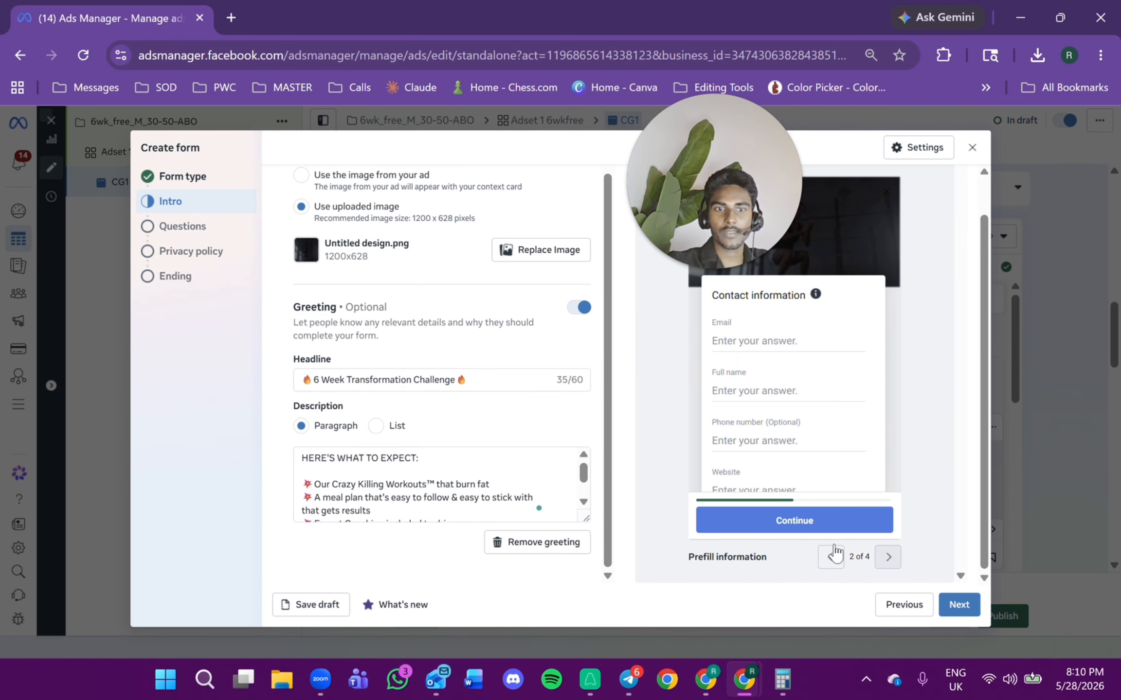
pyautogui.click(959, 604)
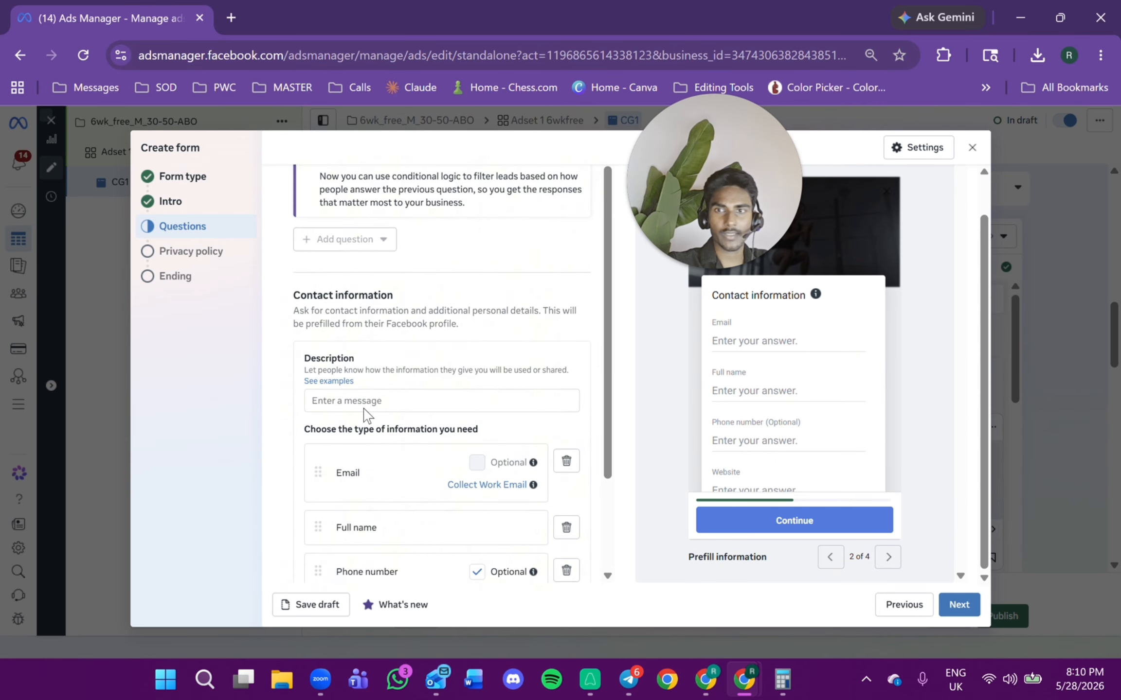
# Paste the contact information description "We'll use your information to contact you about your suitability for our services.".
pyautogui.scroll(1, 351, 310)
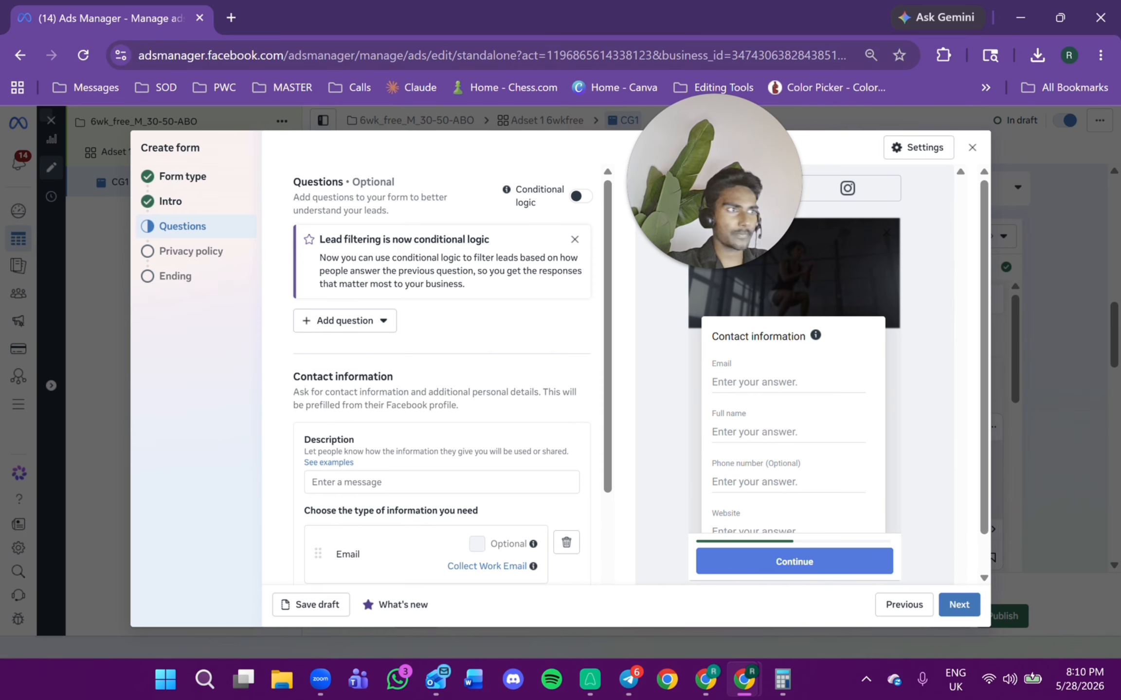
pyautogui.hotkey('alt', 'Tab')
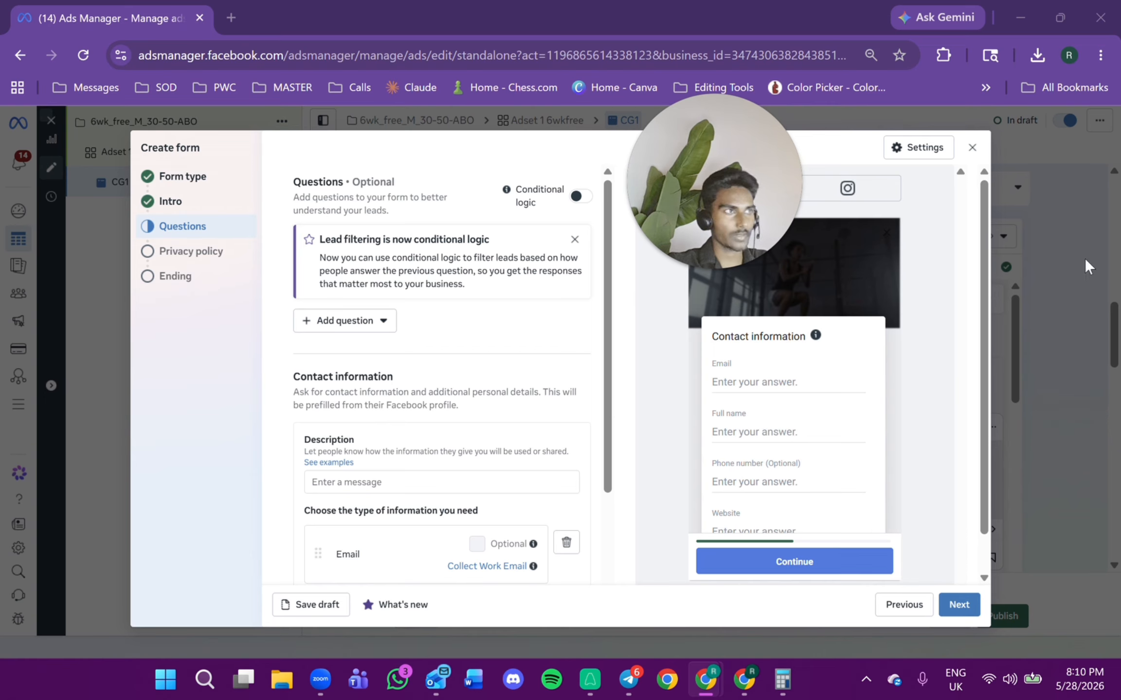
pyautogui.rightClick(372, 486)
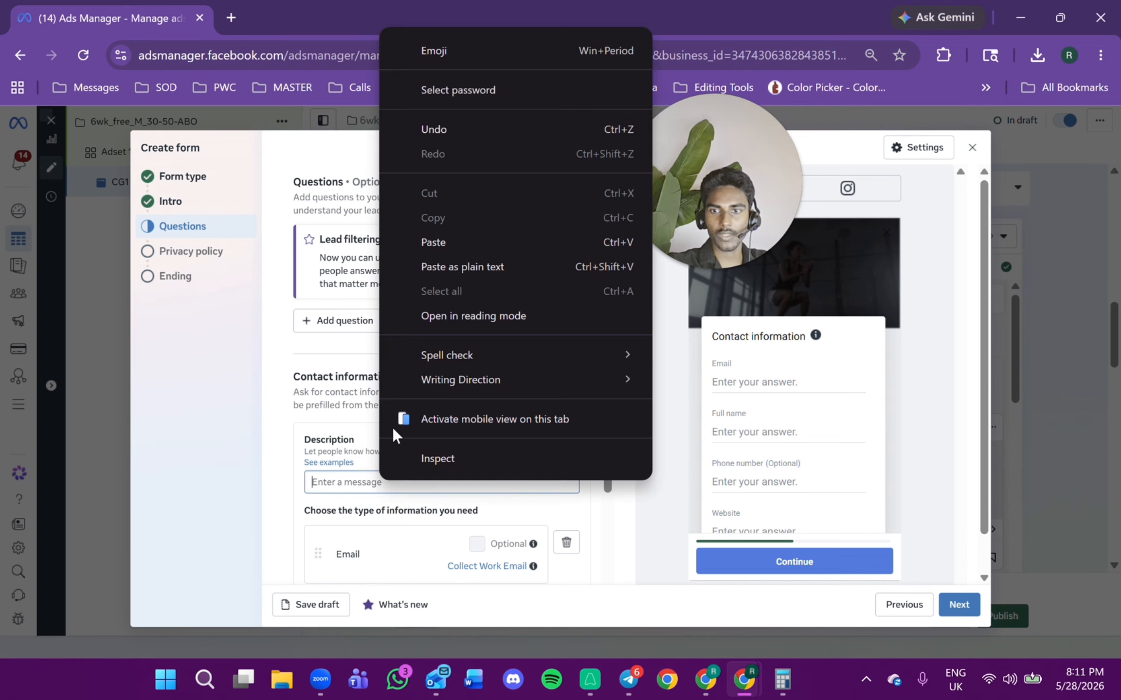
pyautogui.click(425, 239)
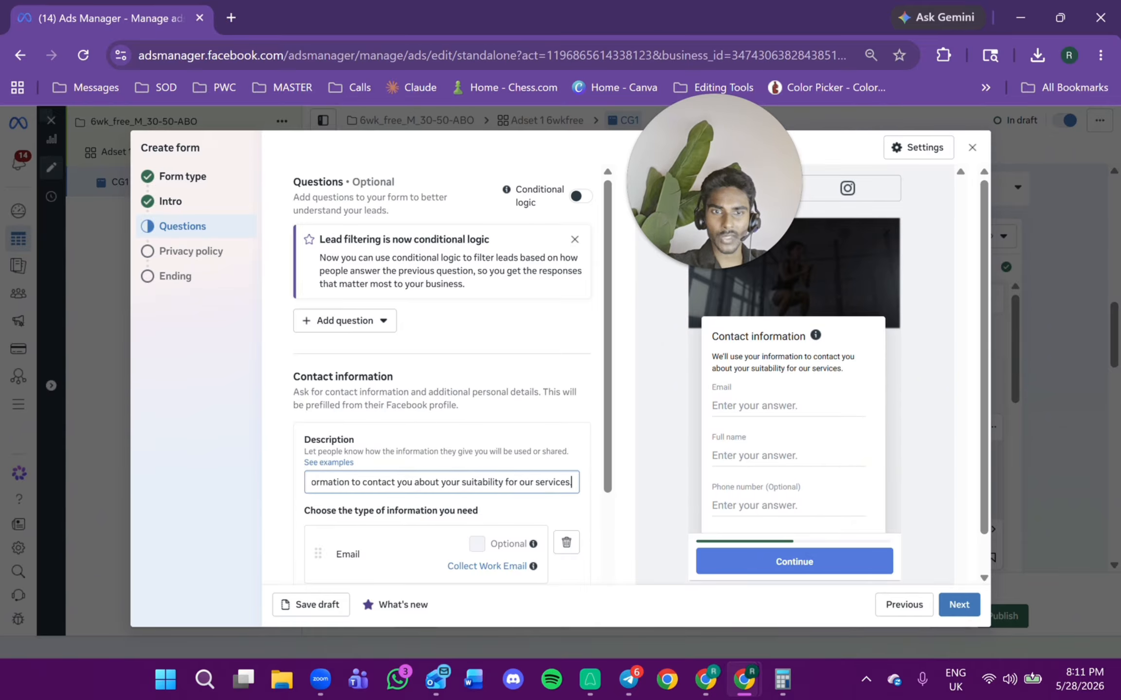
pyautogui.moveTo(865, 382); pyautogui.dragTo(710, 362)
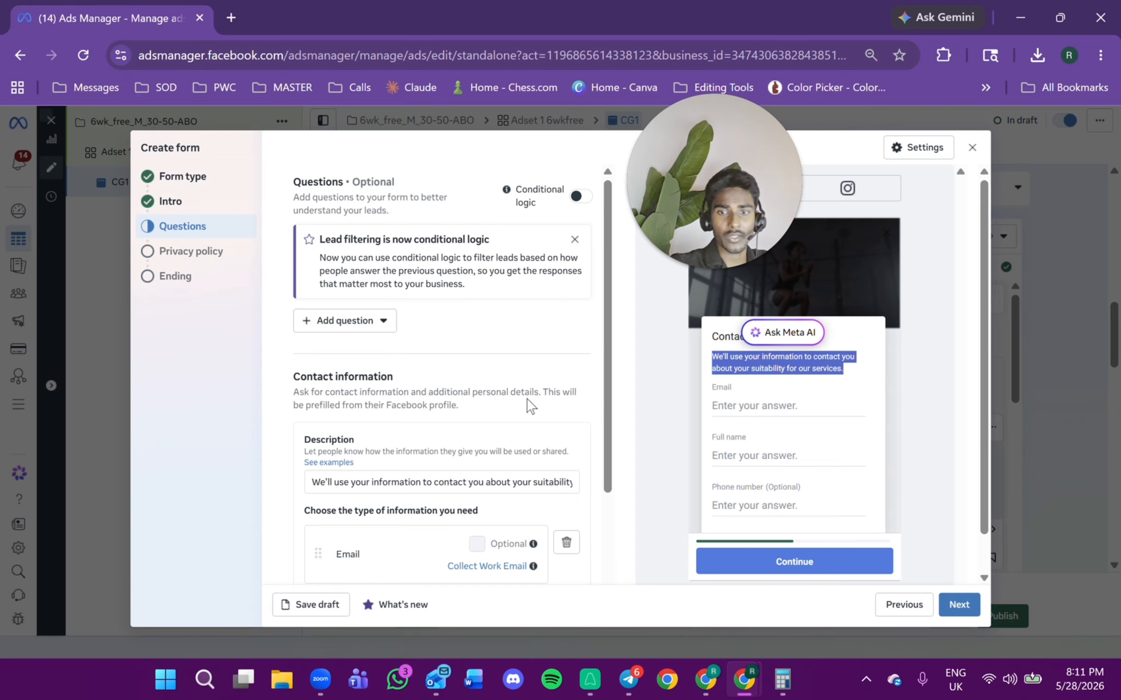
# Remove the Full name and Website fields and make the phone number a required field.
pyautogui.scroll(-3, 531, 406)
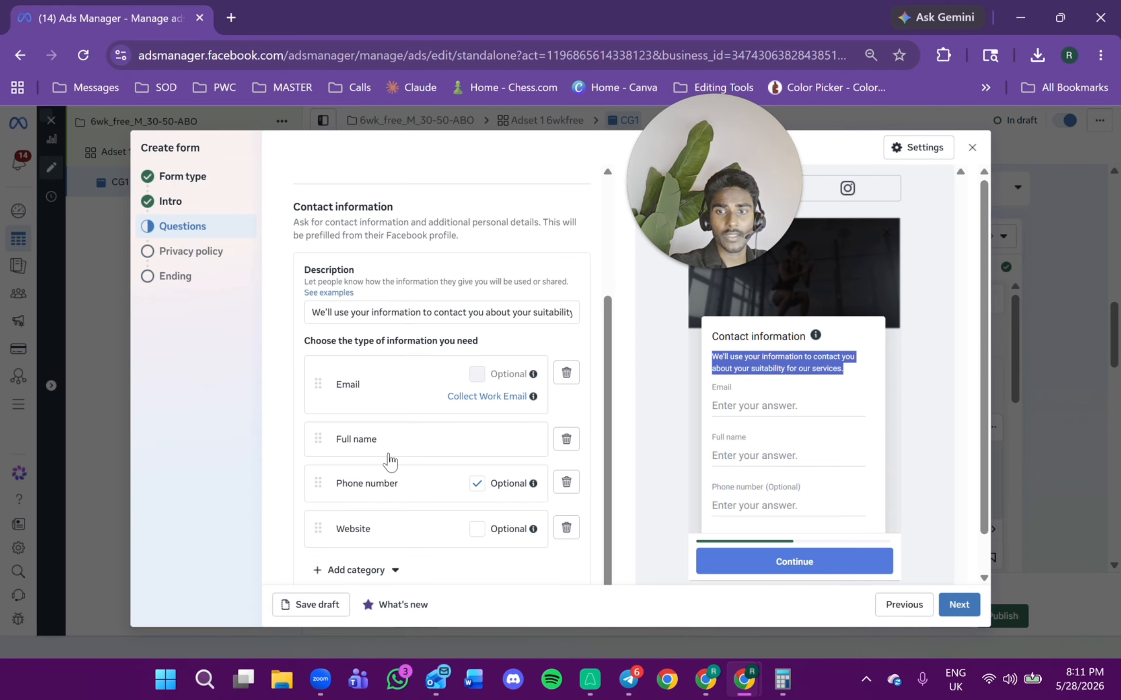
pyautogui.click(565, 440)
pyautogui.click(476, 484)
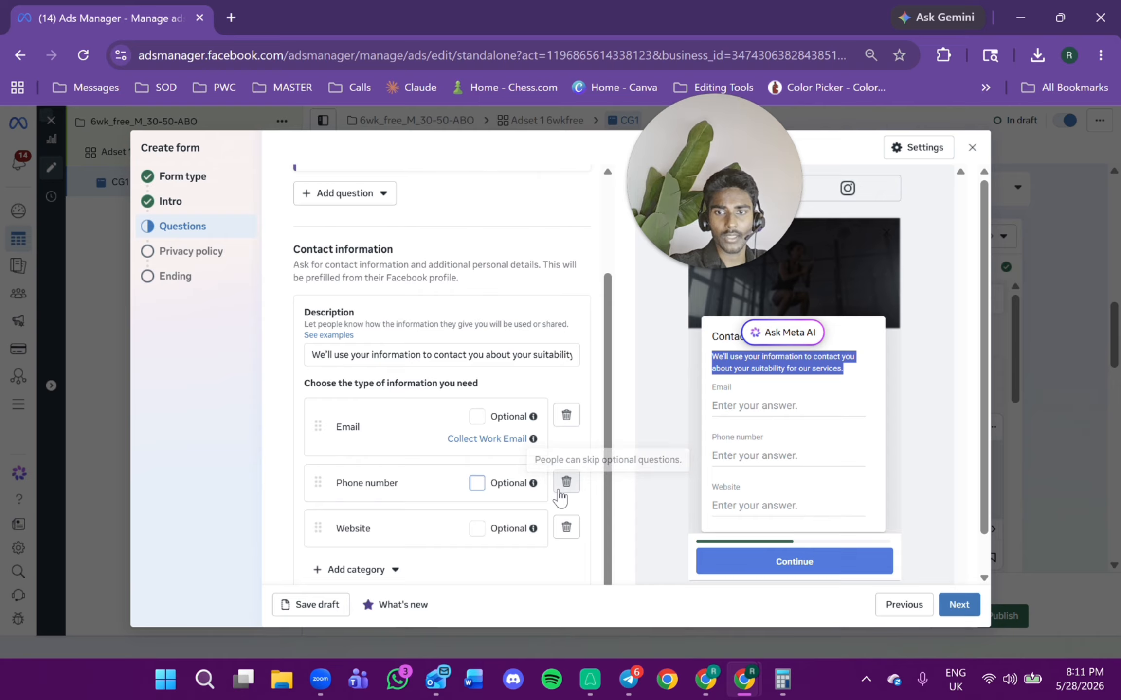
pyautogui.click(566, 528)
# Add First name and Last name fields from the User information category.
pyautogui.click(360, 570)
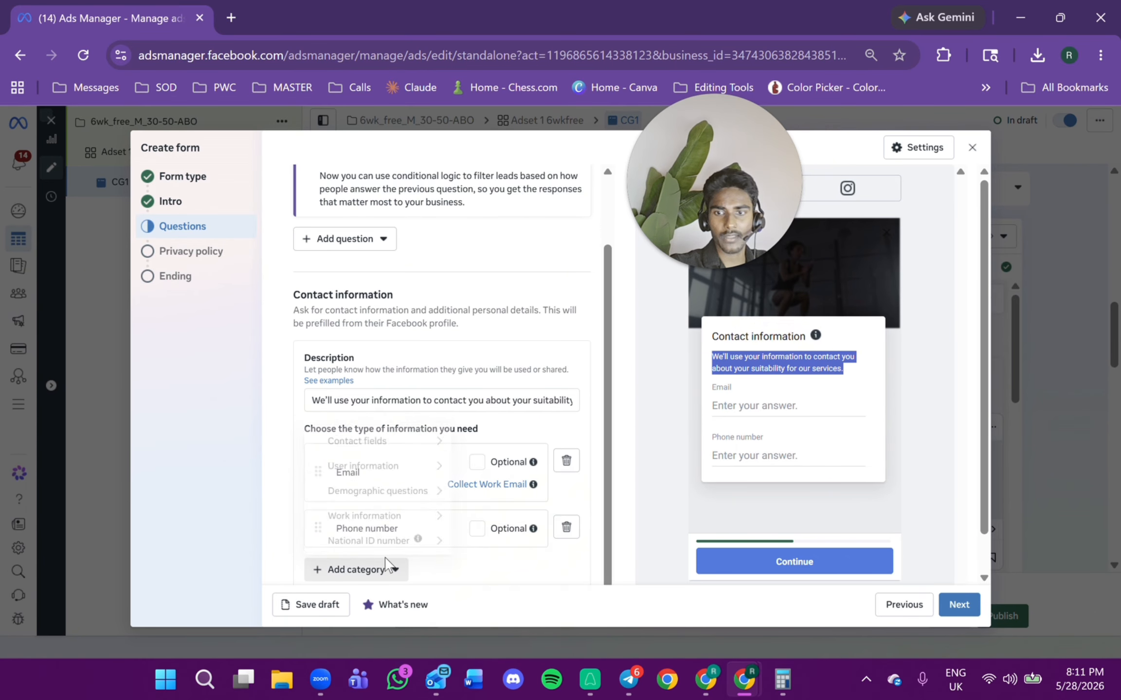
pyautogui.moveTo(381, 447)
pyautogui.moveTo(430, 463)
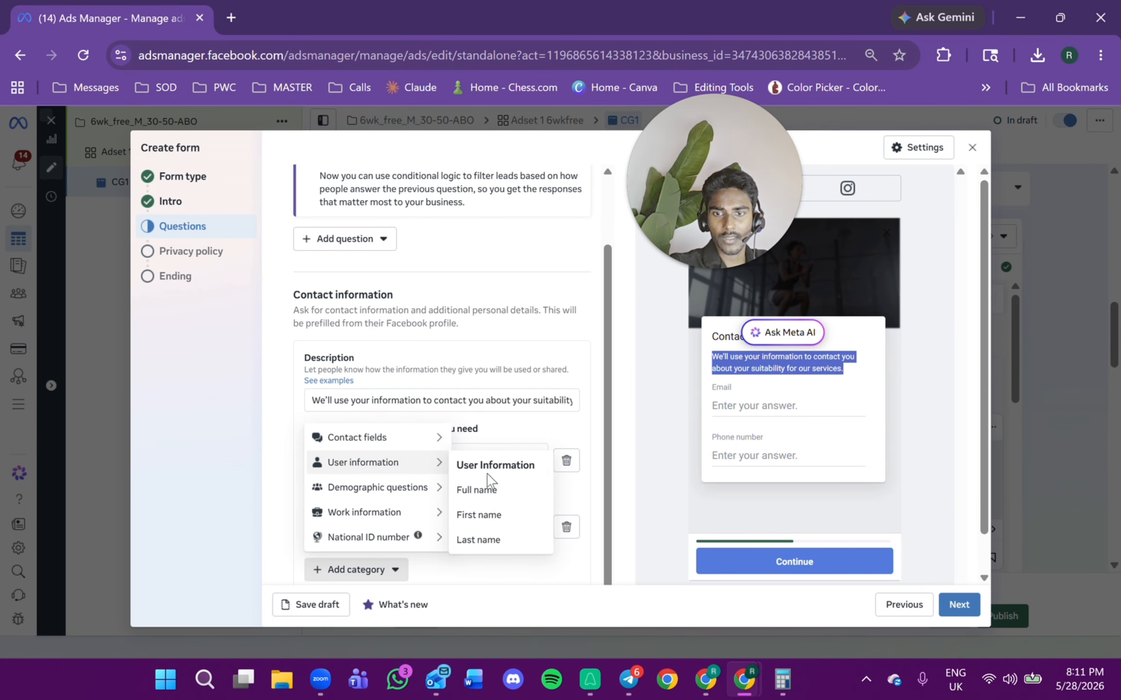
pyautogui.click(479, 516)
pyautogui.scroll(-1, 373, 583)
pyautogui.click(370, 570)
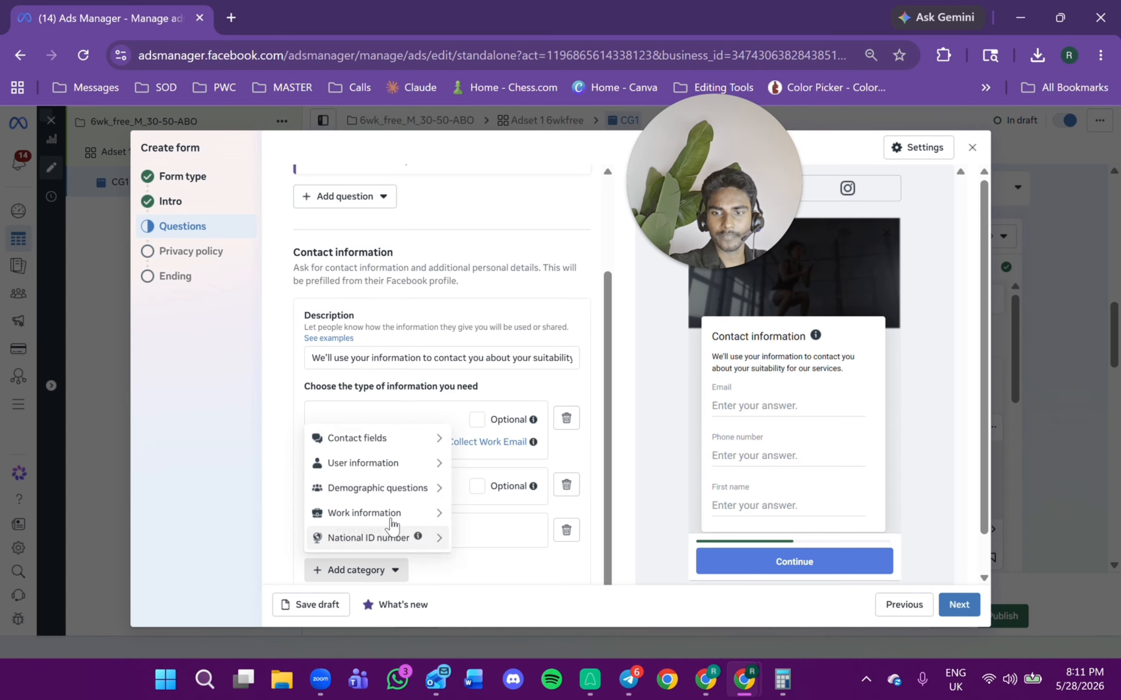
pyautogui.moveTo(431, 465)
pyautogui.click(478, 539)
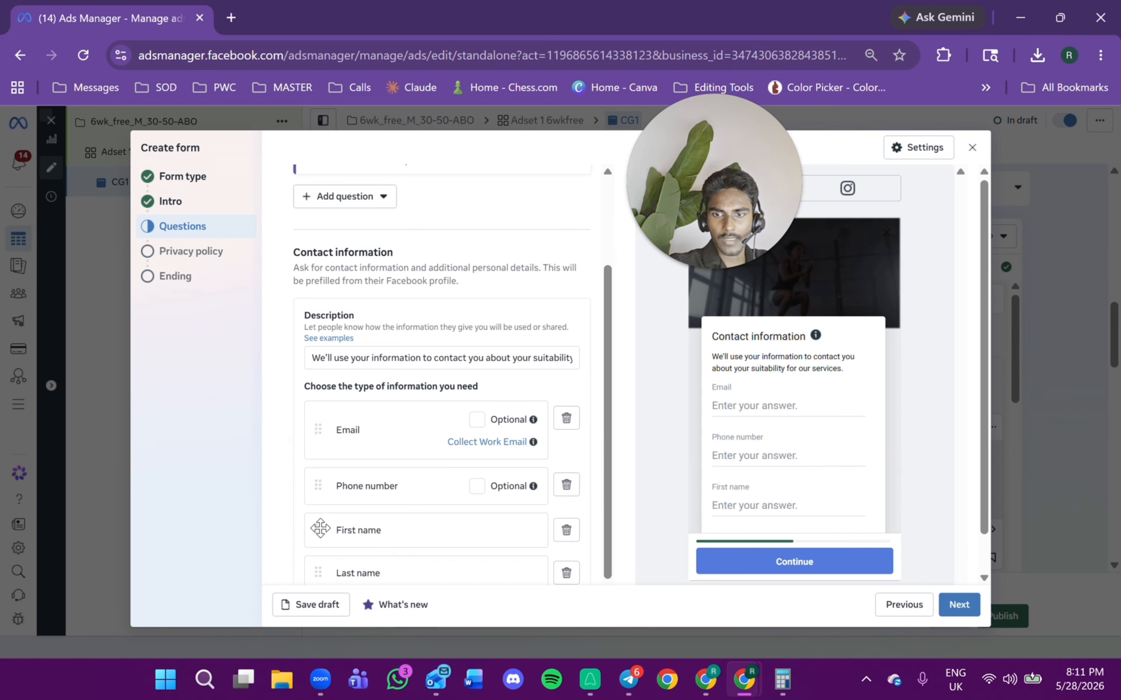
# Move the First name and Last name fields above Email and continue to the Privacy policy section.
pyautogui.moveTo(317, 531); pyautogui.dragTo(326, 438)
pyautogui.moveTo(318, 573); pyautogui.dragTo(318, 445)
pyautogui.scroll(-1, 344, 549)
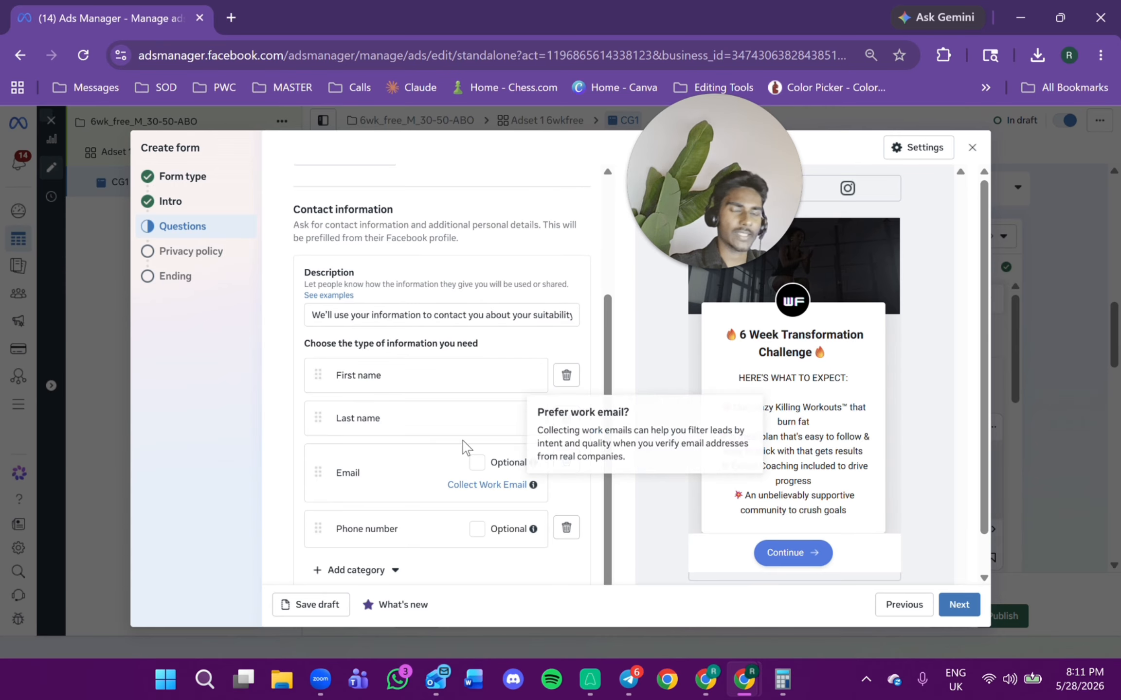
pyautogui.scroll(3, 425, 315)
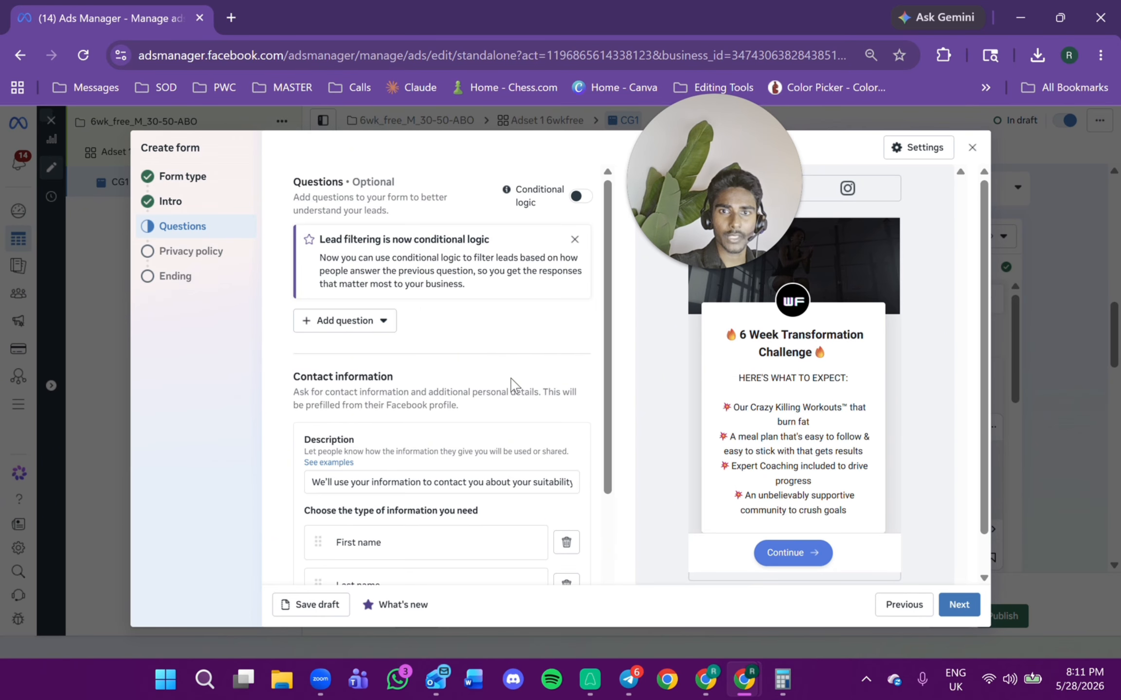
pyautogui.scroll(-2, 511, 384)
pyautogui.click(957, 605)
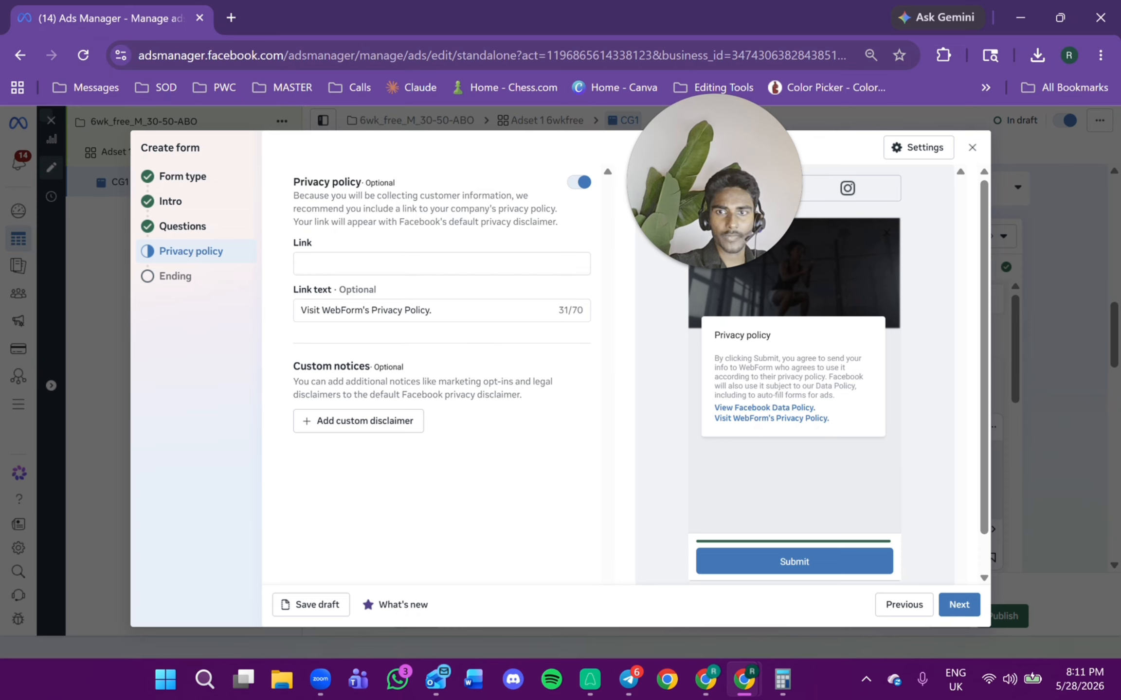
pyautogui.click(428, 263)
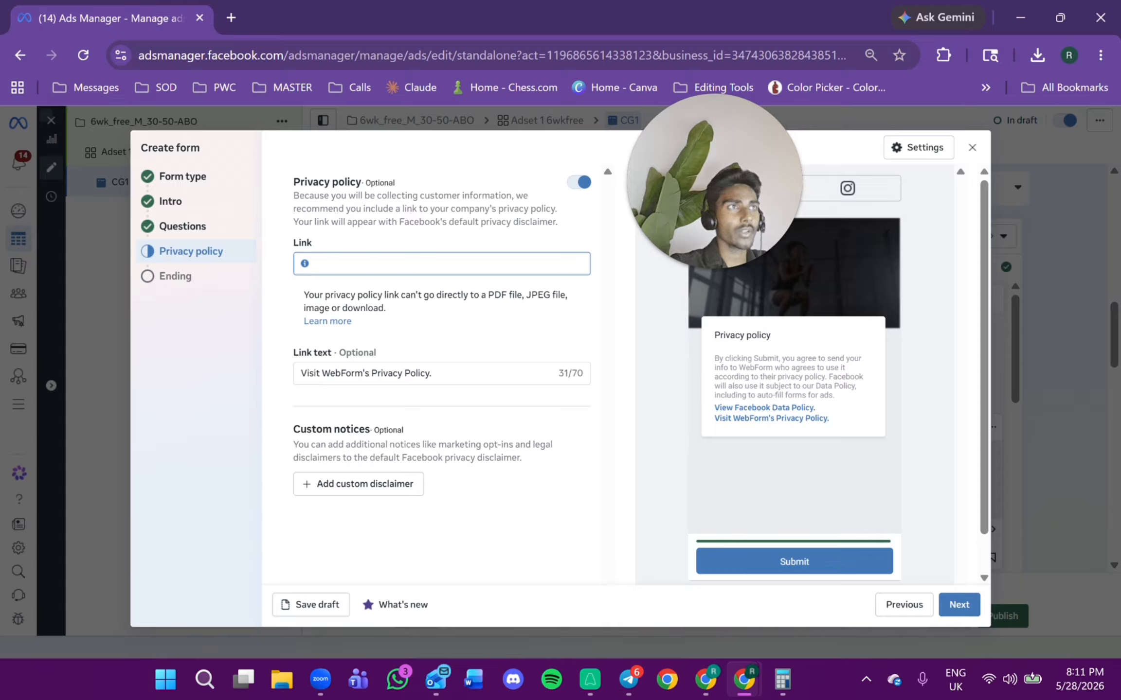
pyautogui.hotkey('alt', 'Tab')
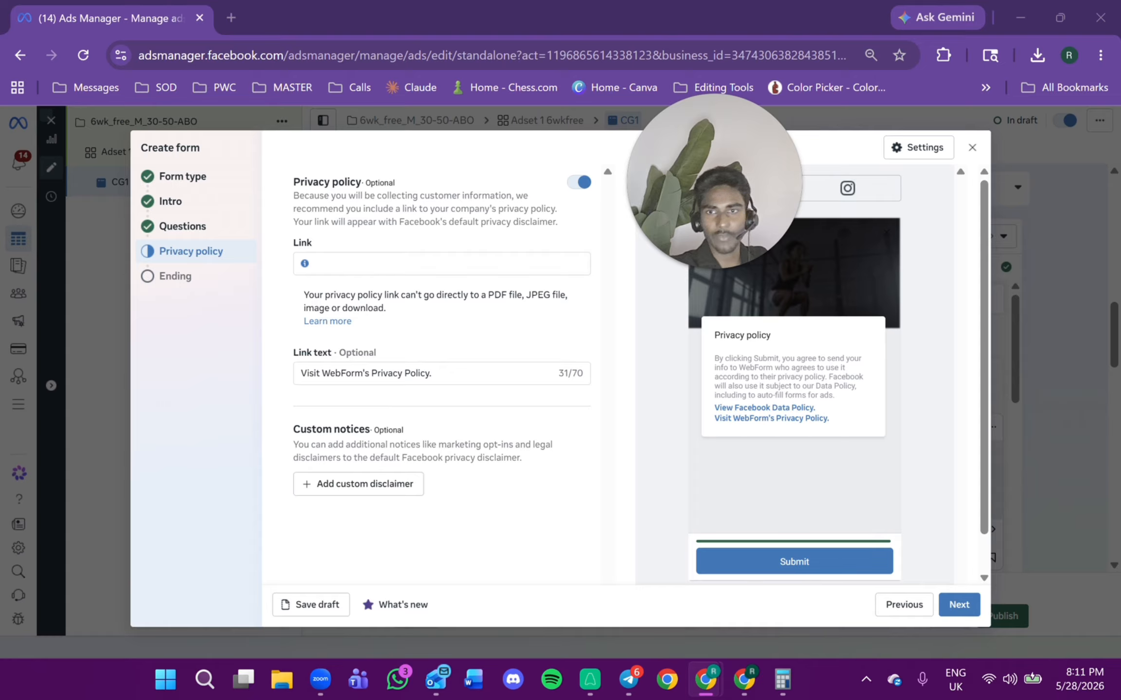
pyautogui.rightClick(432, 264)
pyautogui.click(463, 420)
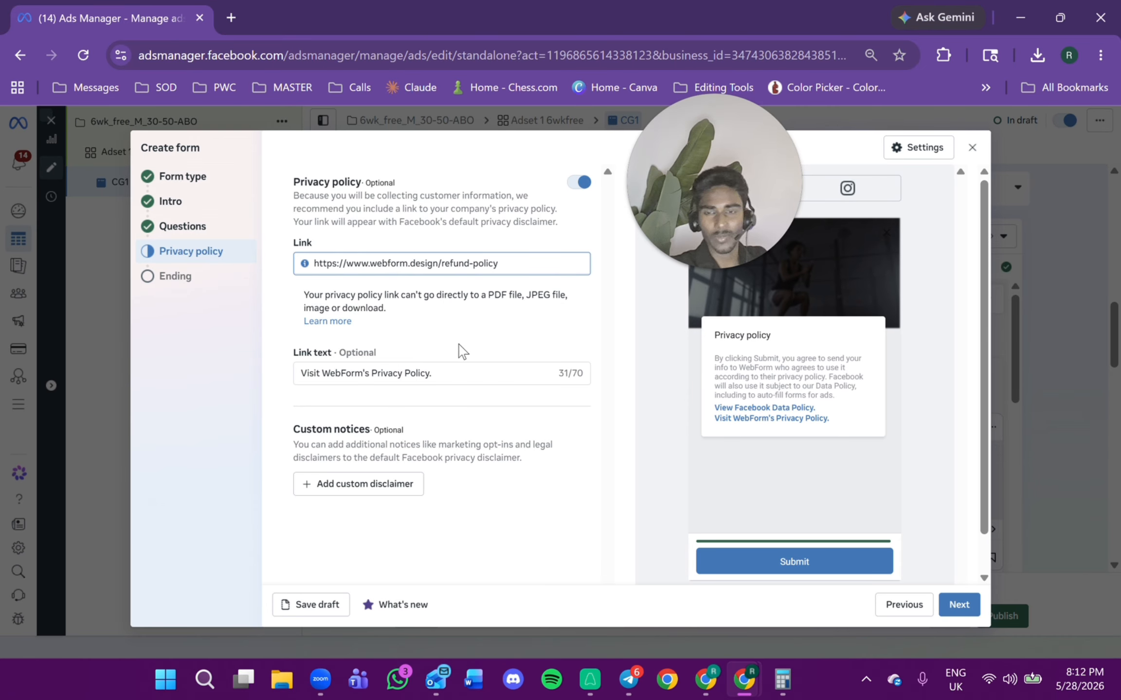
# Add a custom disclaimer and paste "Terms & Conditions" as its title.
pyautogui.hotkey('alt', 'Tab')
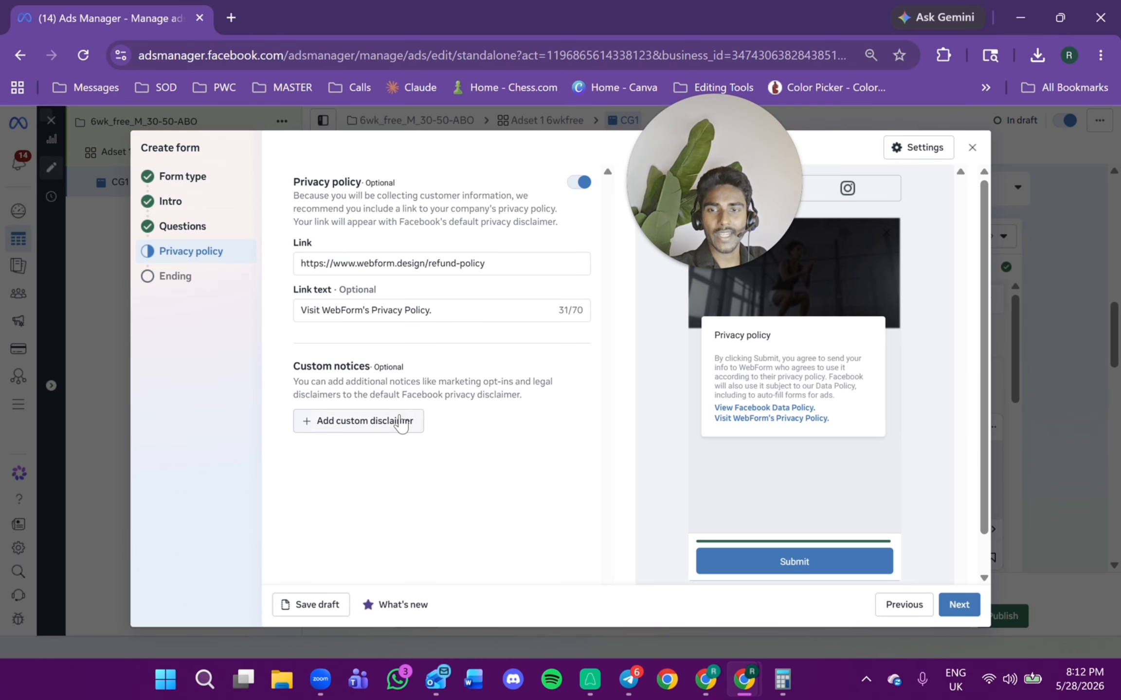
pyautogui.click(380, 424)
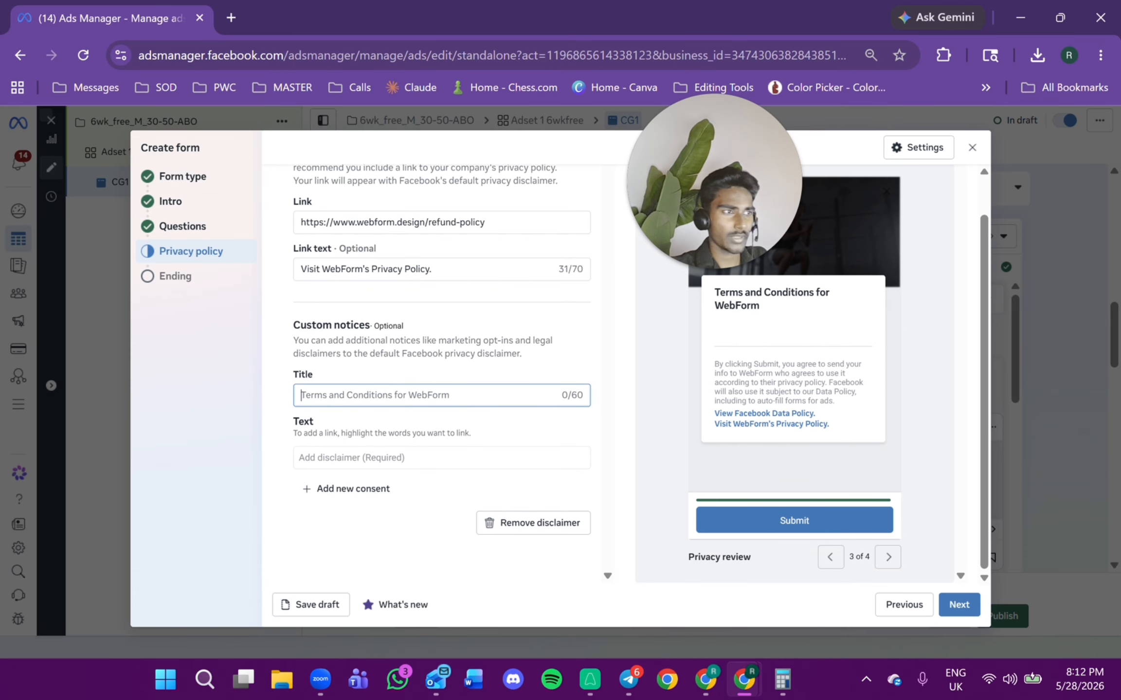
pyautogui.hotkey('alt', 'Tab')
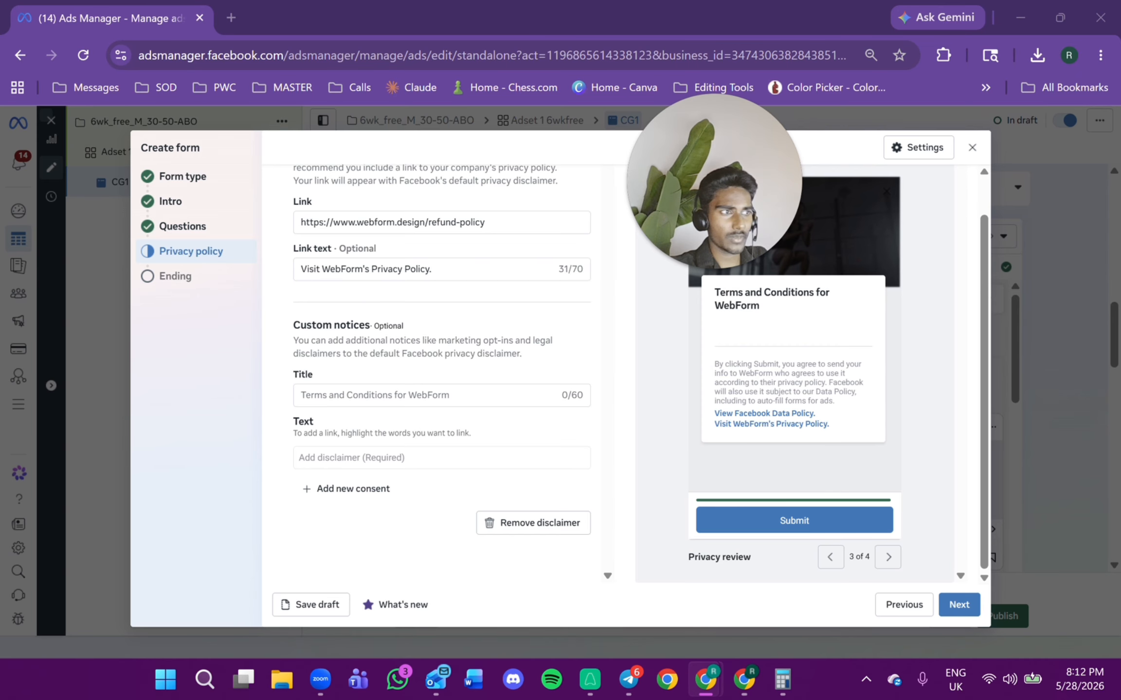
pyautogui.rightClick(428, 392)
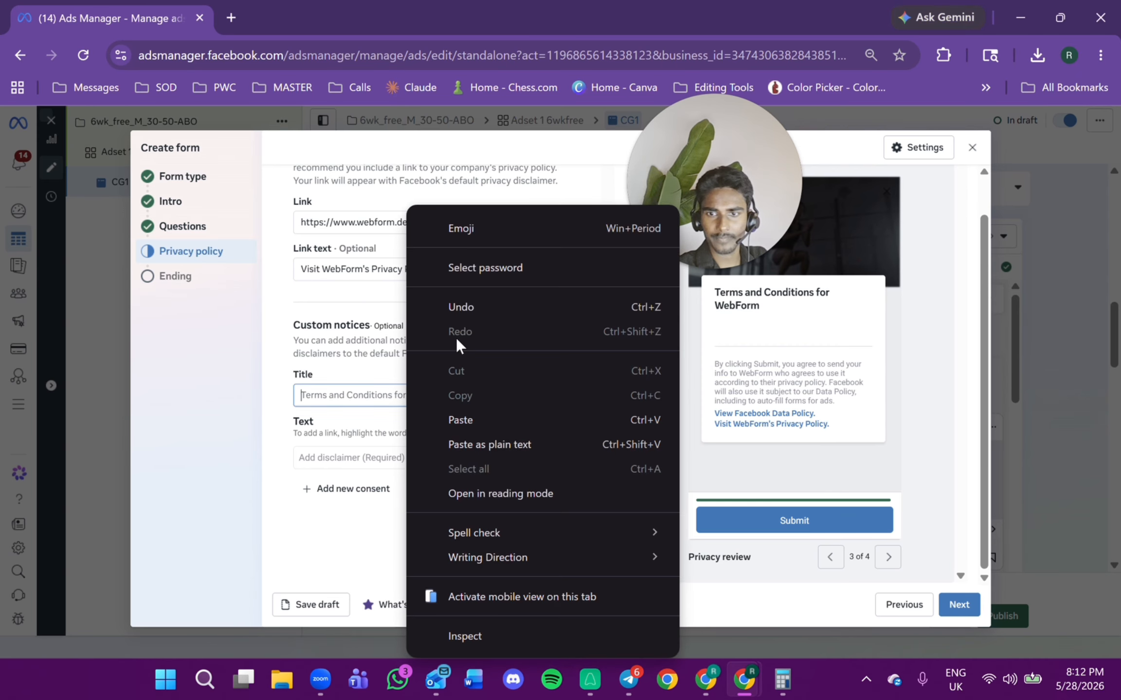
pyautogui.click(465, 417)
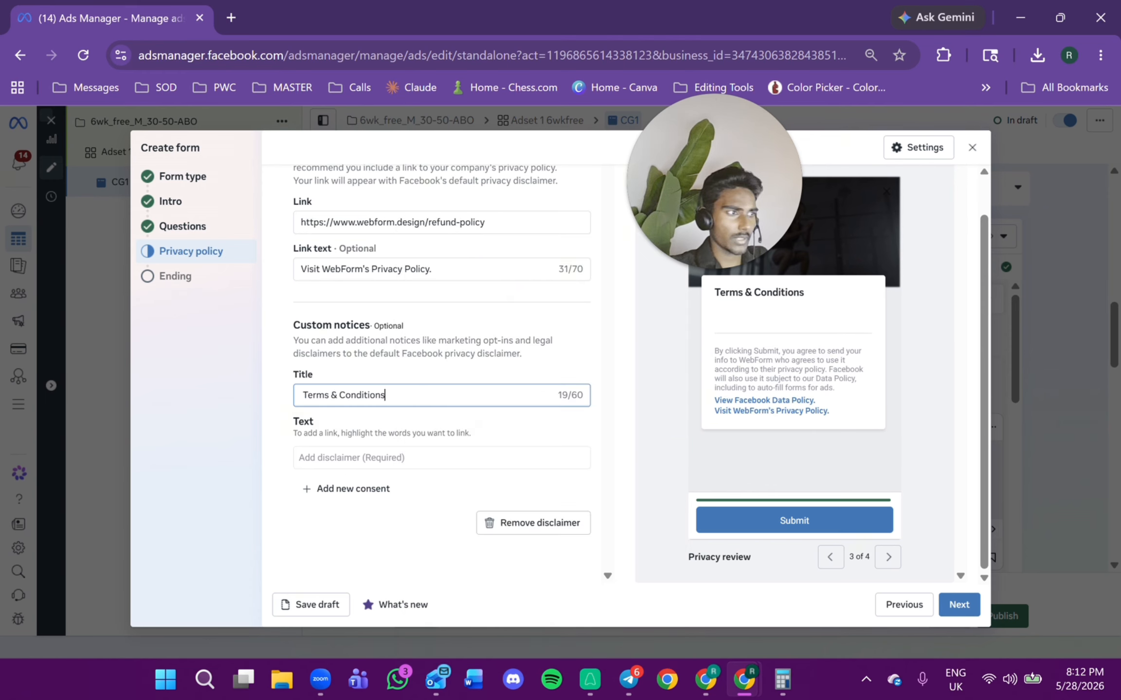
# Paste the disclaimer text about message and data rates, the help phone number and texting STOP to cancel.
pyautogui.hotkey('alt', 'Tab')
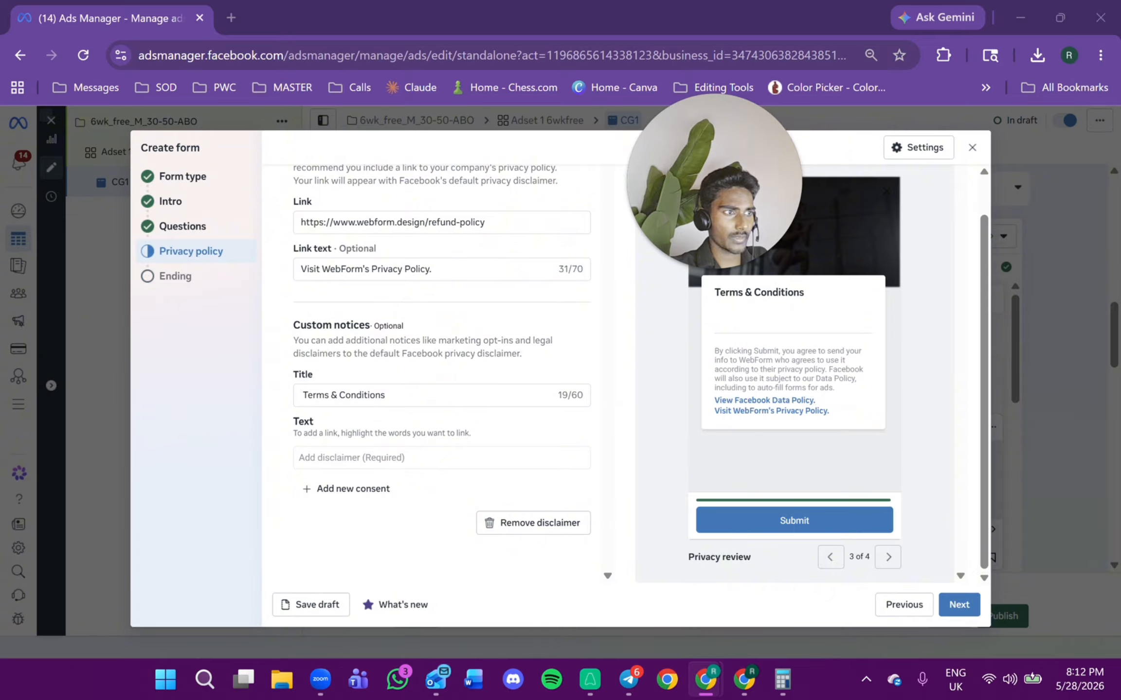
pyautogui.rightClick(414, 460)
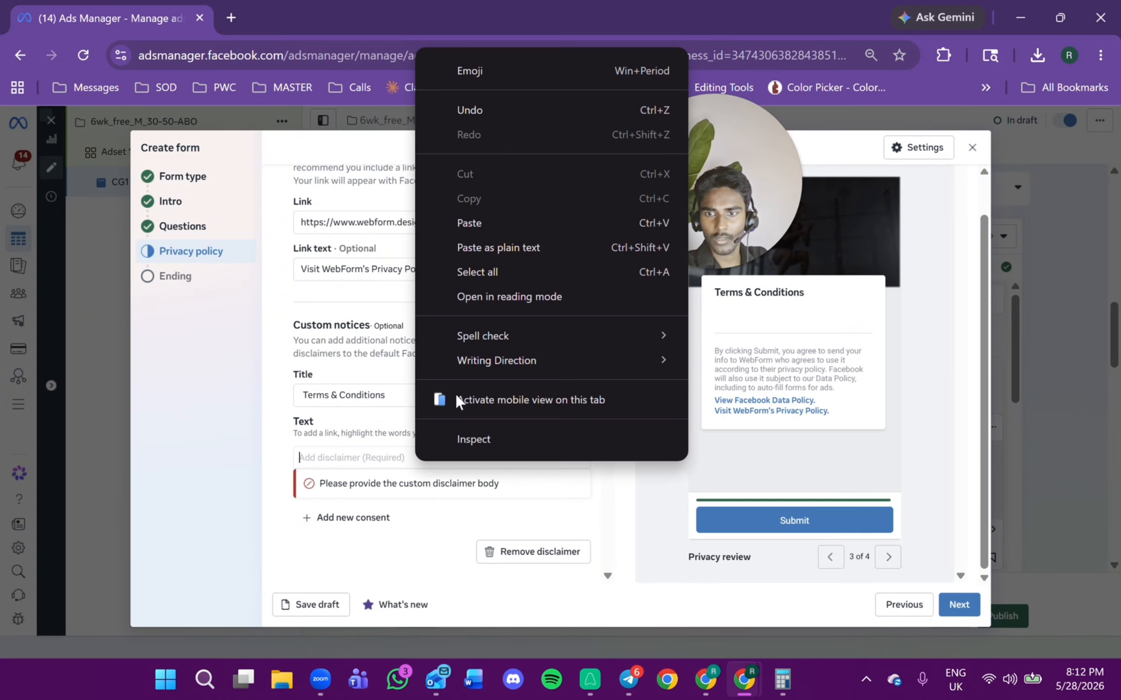
pyautogui.click(468, 224)
# Paste "I agree to receive WhatsApp messages from Crazy Gym" as the first consent checkbox text.
pyautogui.click(350, 501)
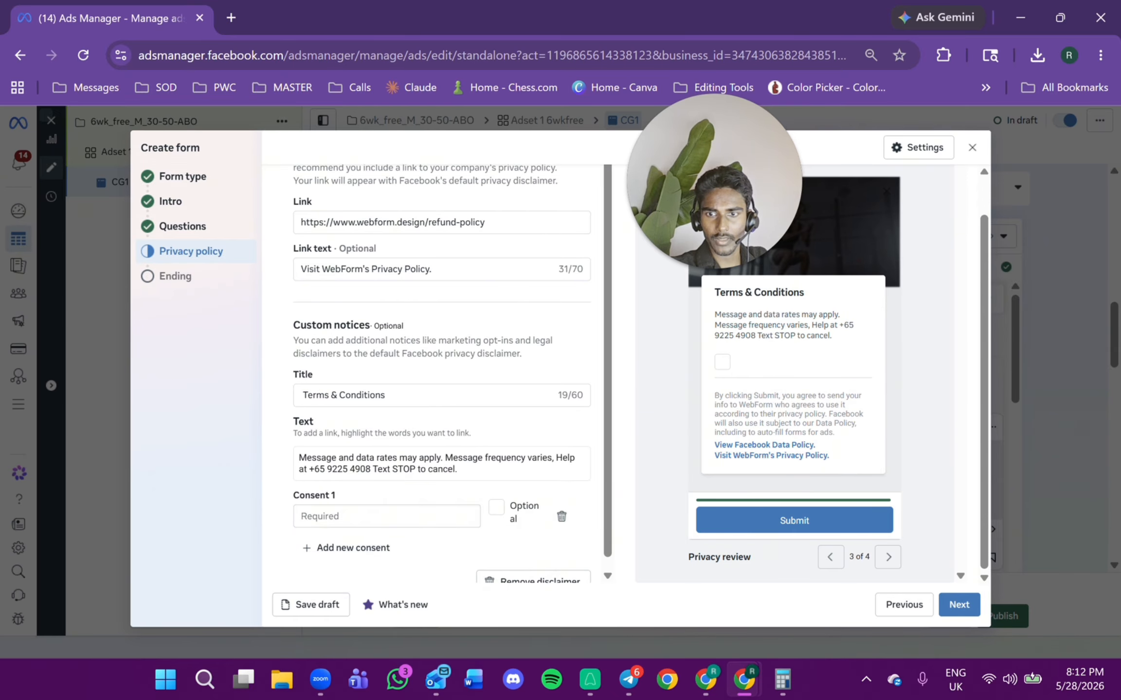
pyautogui.scroll(-1, 441, 374)
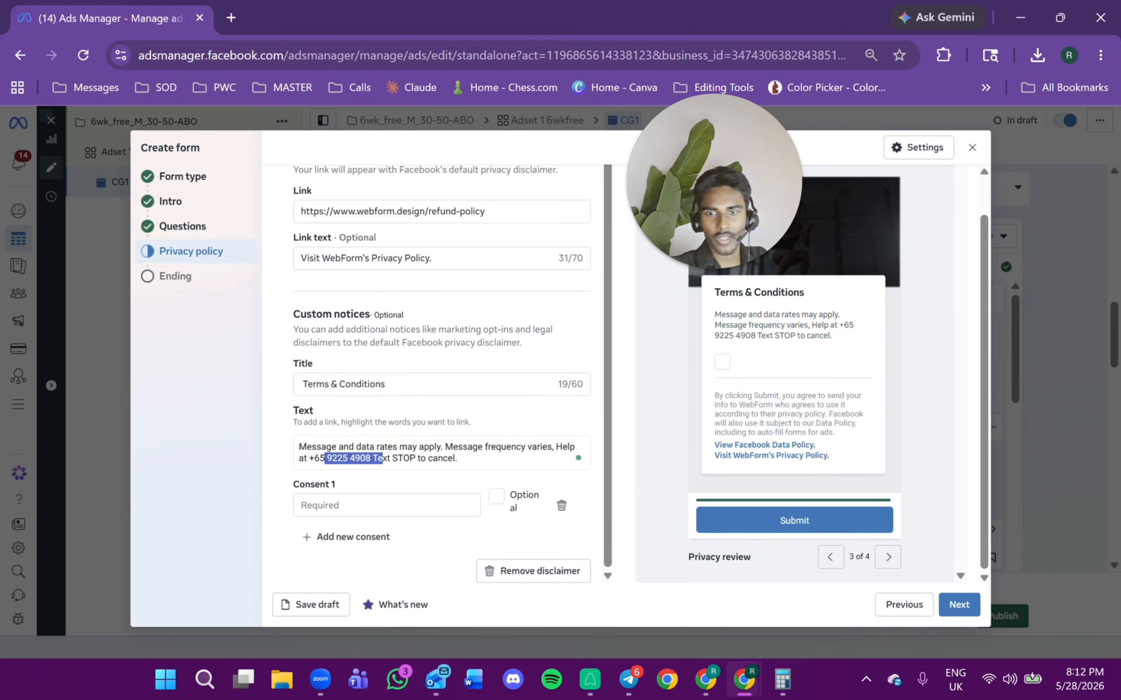
pyautogui.hotkey('alt', 'Tab')
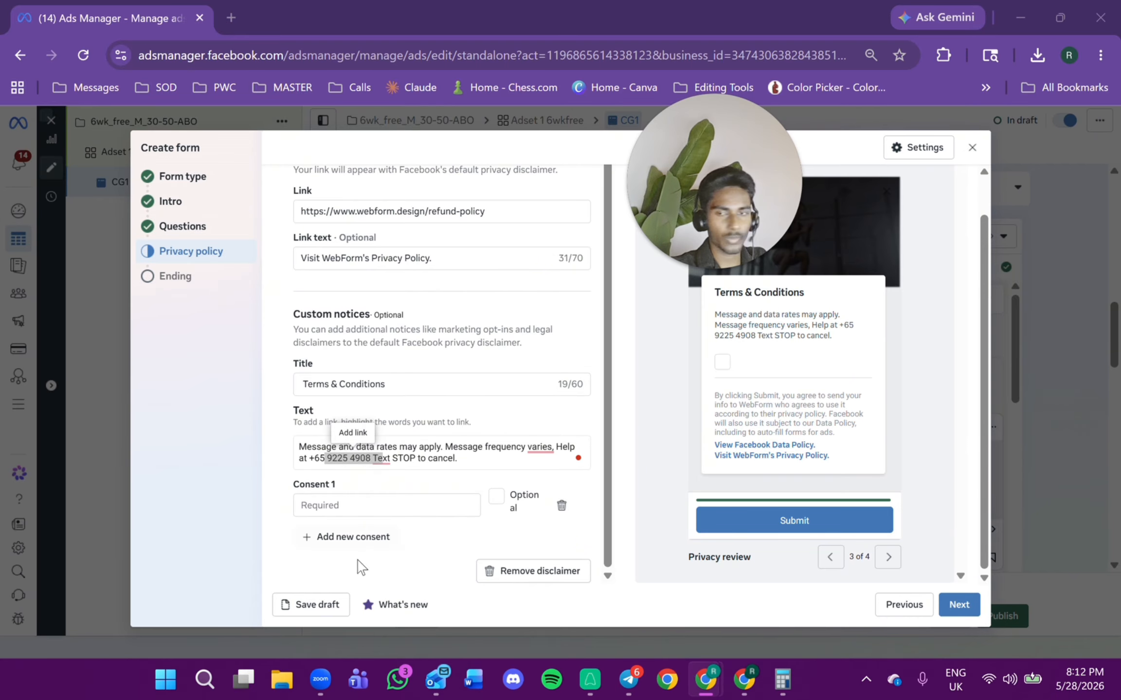
pyautogui.click(365, 505)
pyautogui.rightClick(363, 506)
pyautogui.click(449, 264)
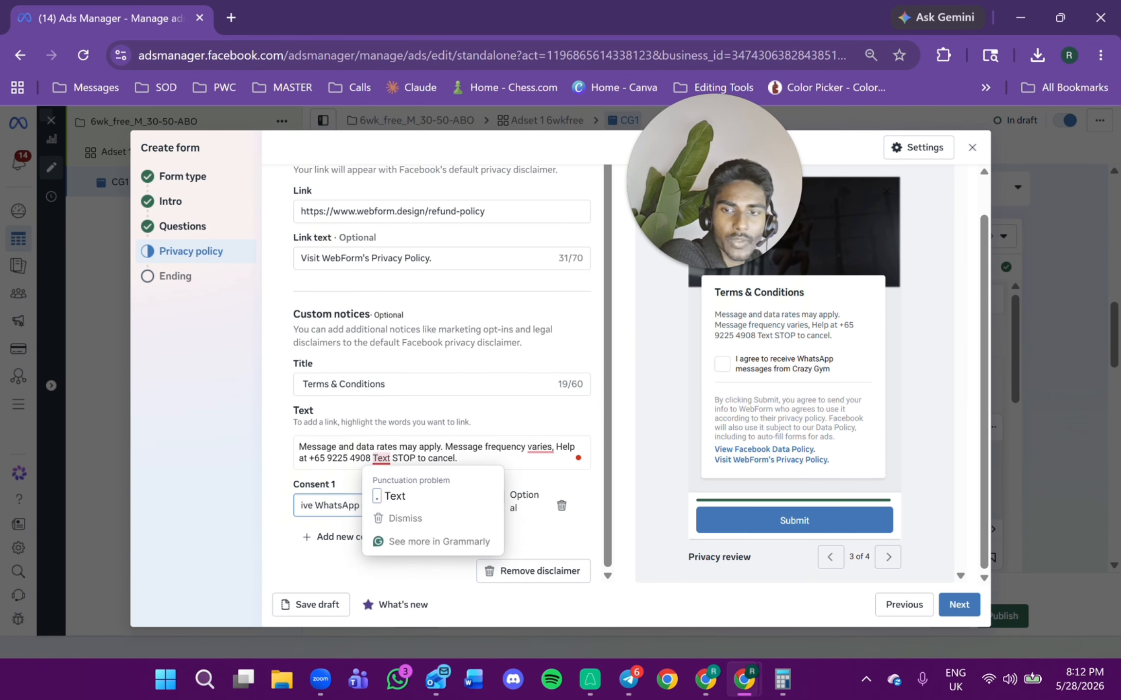
# Insert a period after the help phone number in the disclaimer text and continue to the Ending section.
pyautogui.click(409, 488)
pyautogui.write('.')
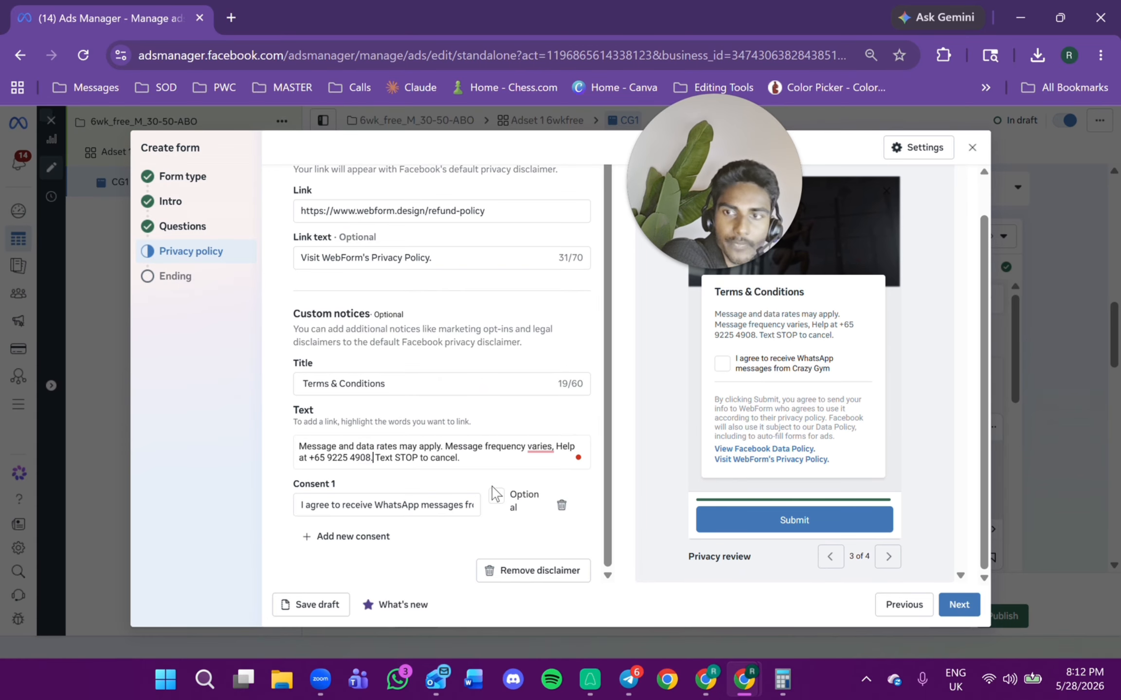
pyautogui.click(959, 604)
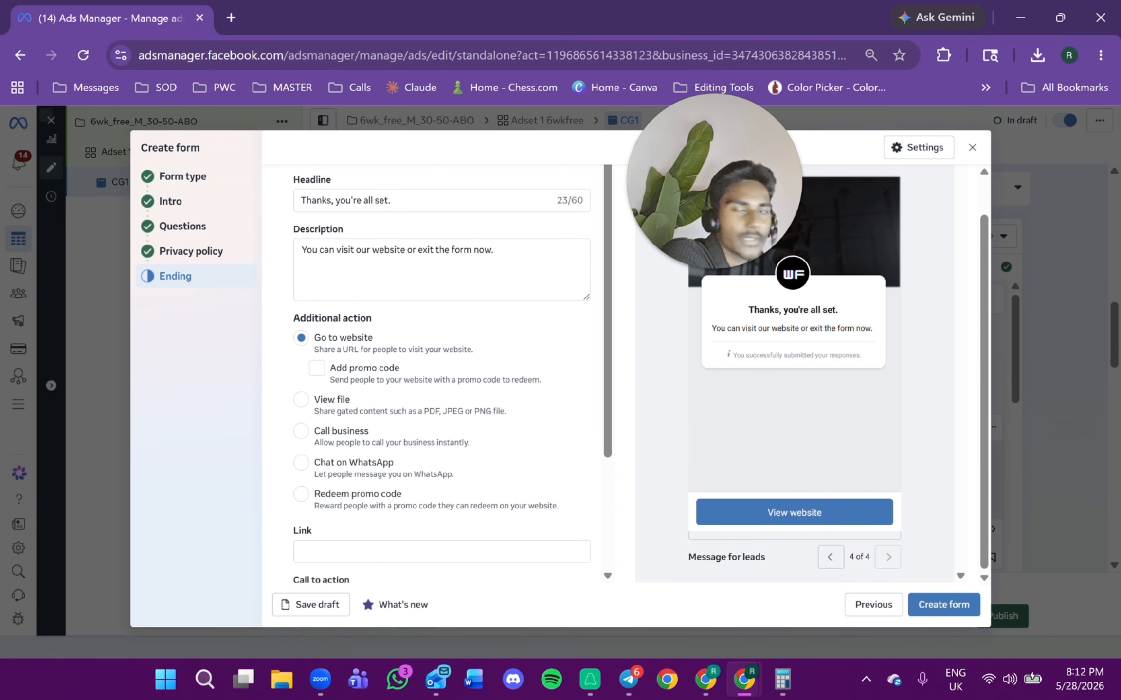
# Replace the ending headline with "WAIT! Confirm by messaging 'READY' to our whatsapp" copied from the document.
pyautogui.hotkey('alt', 'Tab')
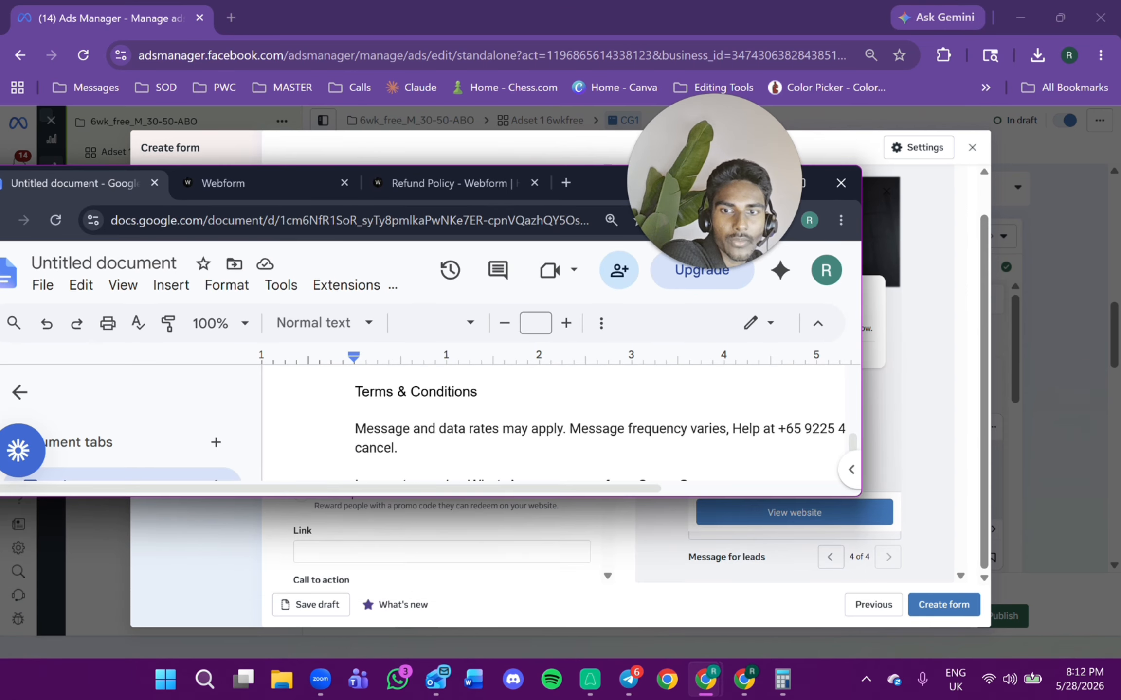
pyautogui.scroll(-10, 549, 423)
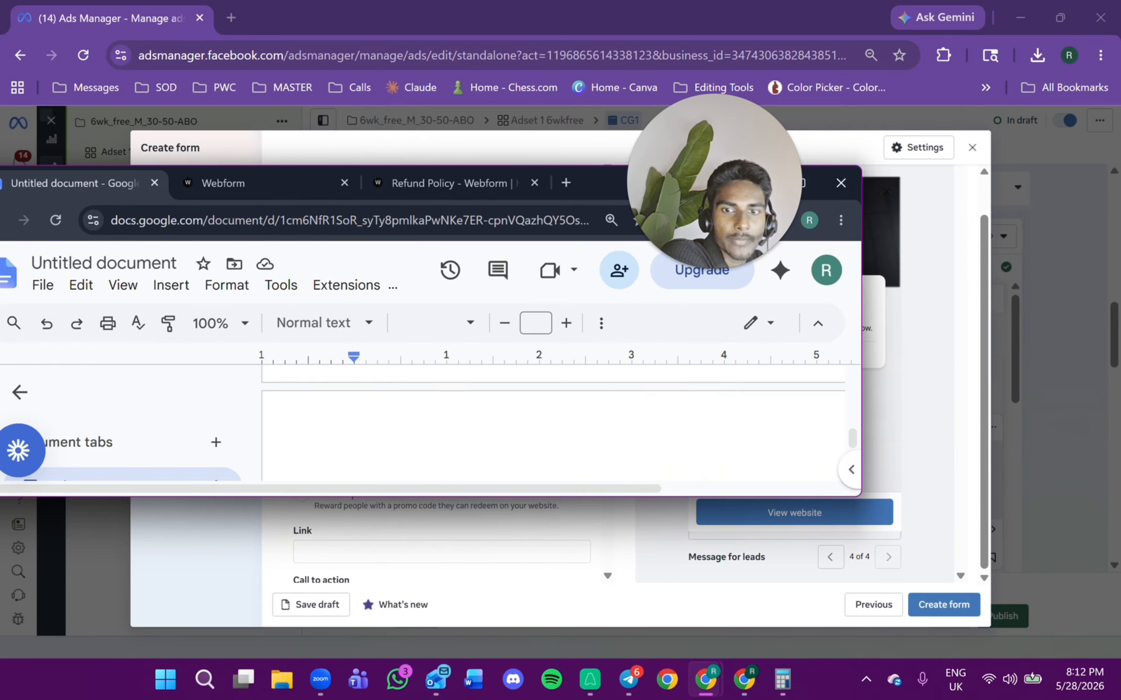
pyautogui.scroll(-2, 549, 423)
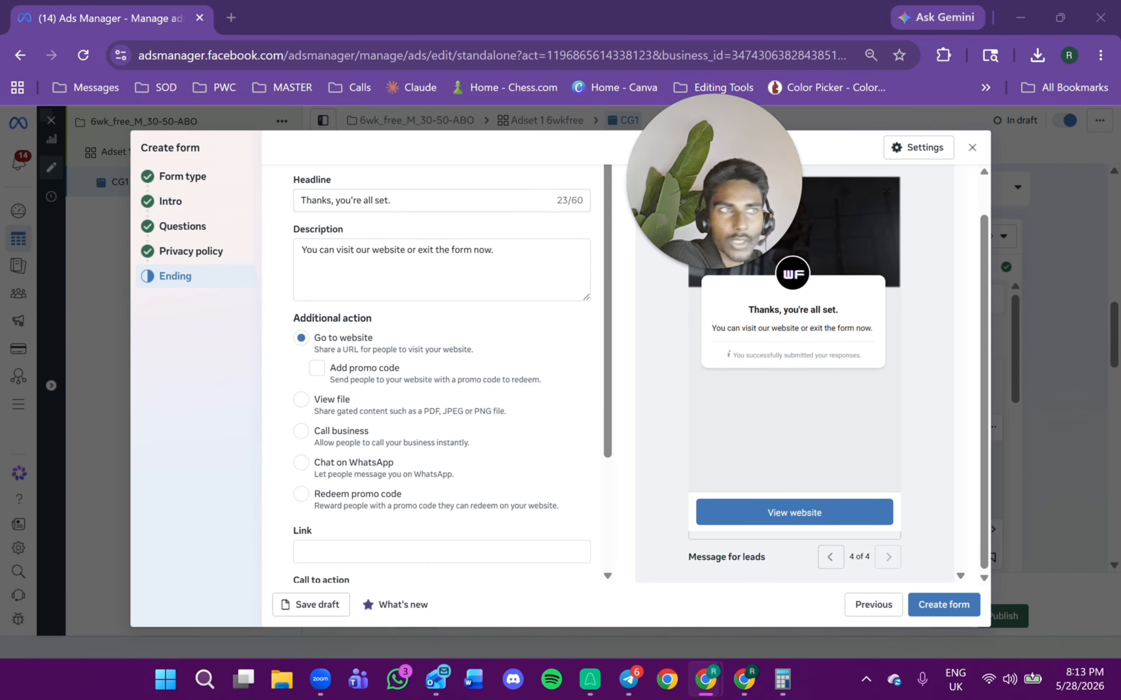
pyautogui.tripleClick(348, 200)
pyautogui.rightClick(348, 200)
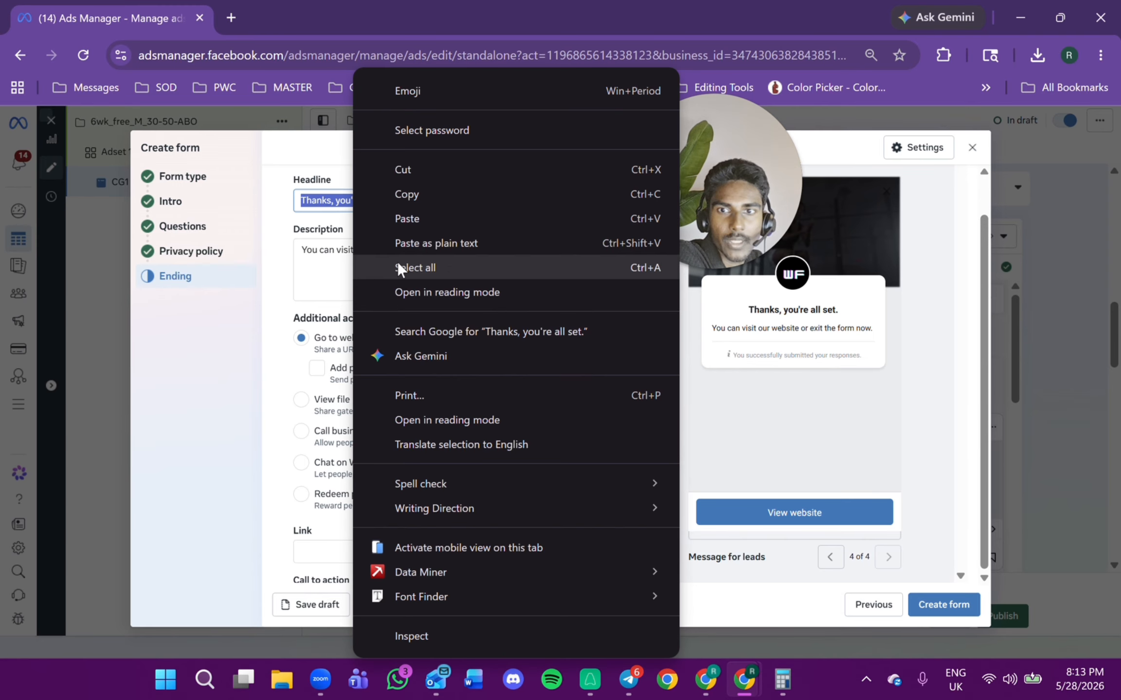
pyautogui.click(394, 218)
pyautogui.scroll(1, 426, 371)
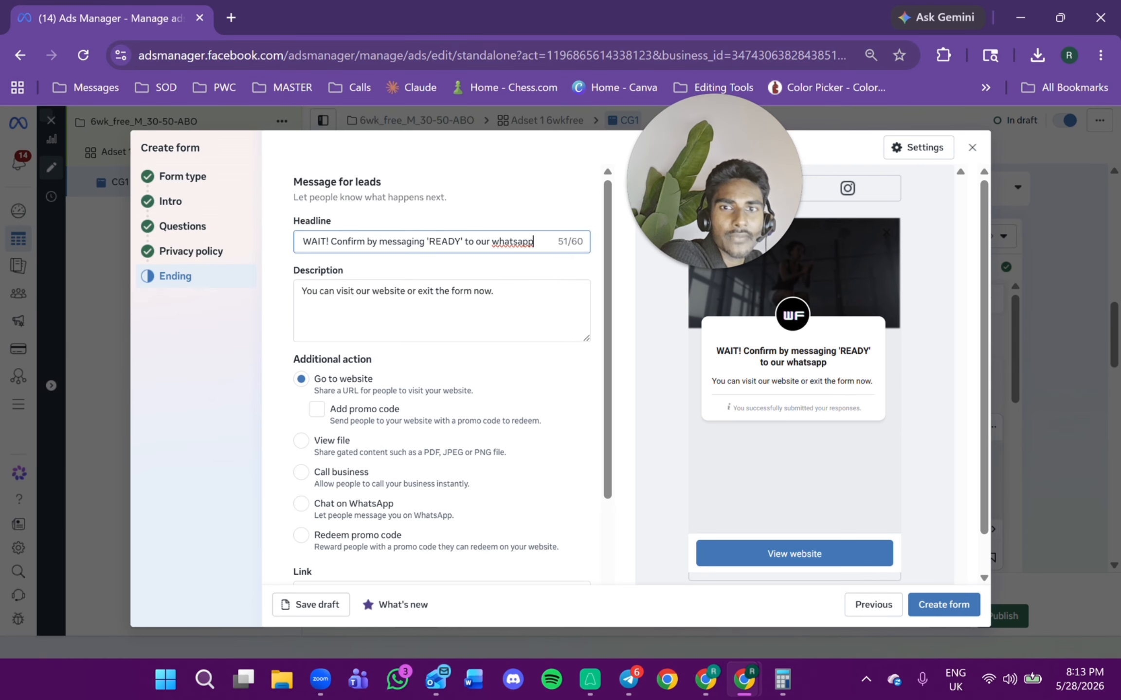
# Capitalize "Whatsapp" in the ending headline and paste "Unfortunately, due to demand, we can only take 8 motivated men at a time" as the description.
pyautogui.press('BackSpace')
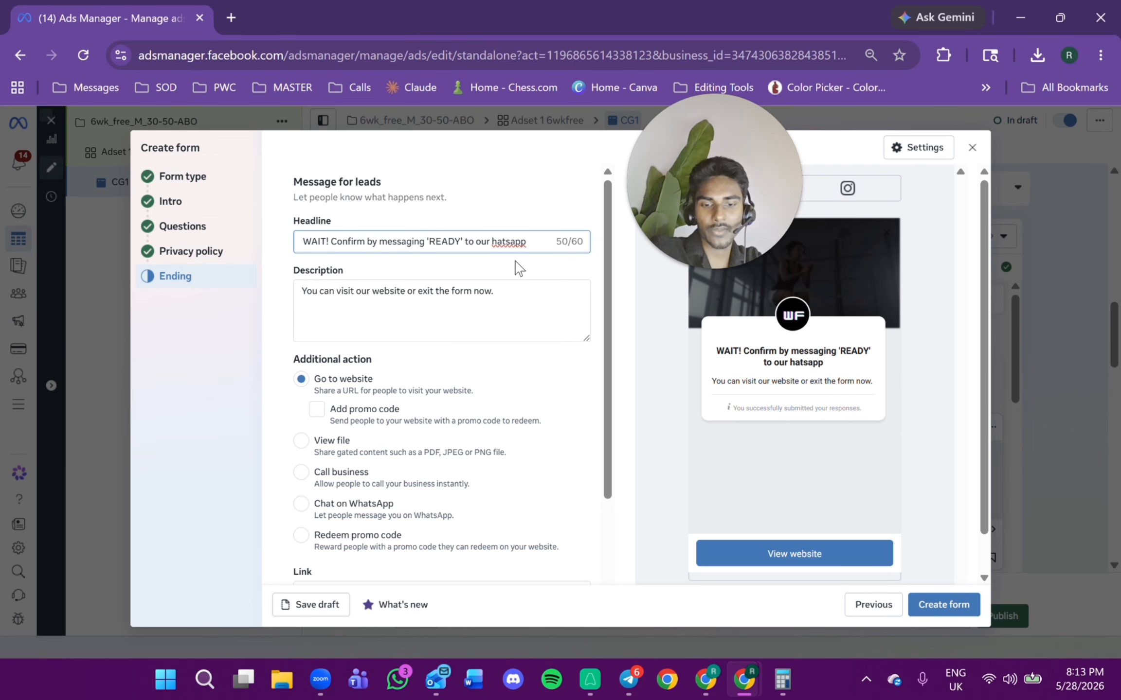
pyautogui.write('W')
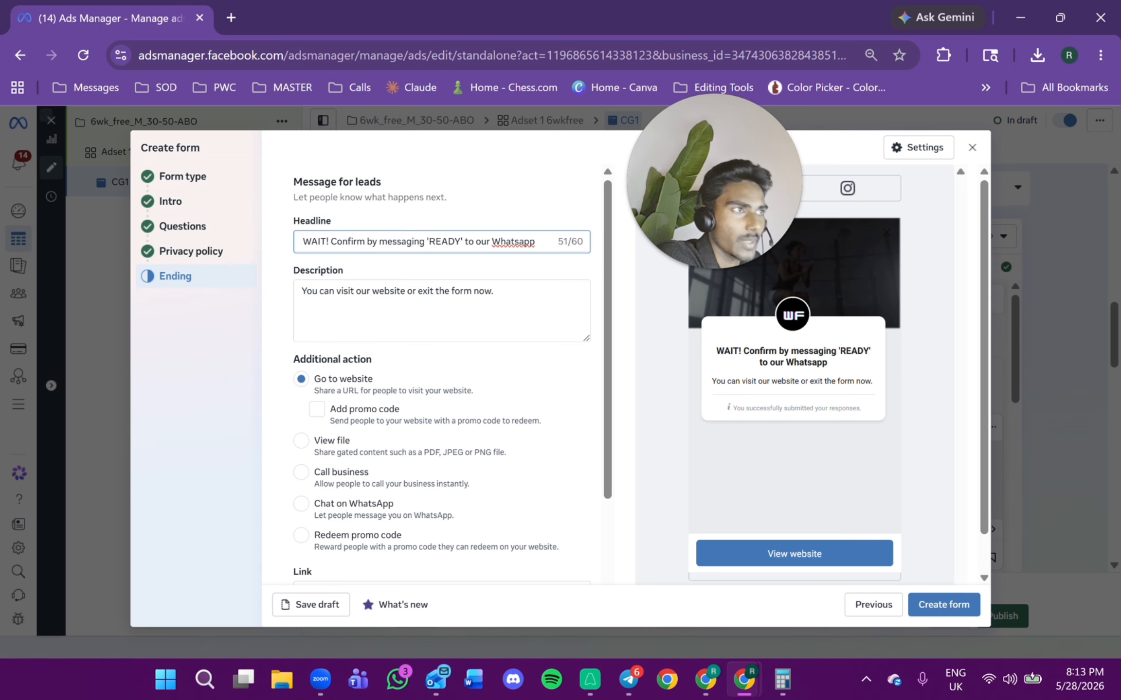
pyautogui.hotkey('alt', 'Tab')
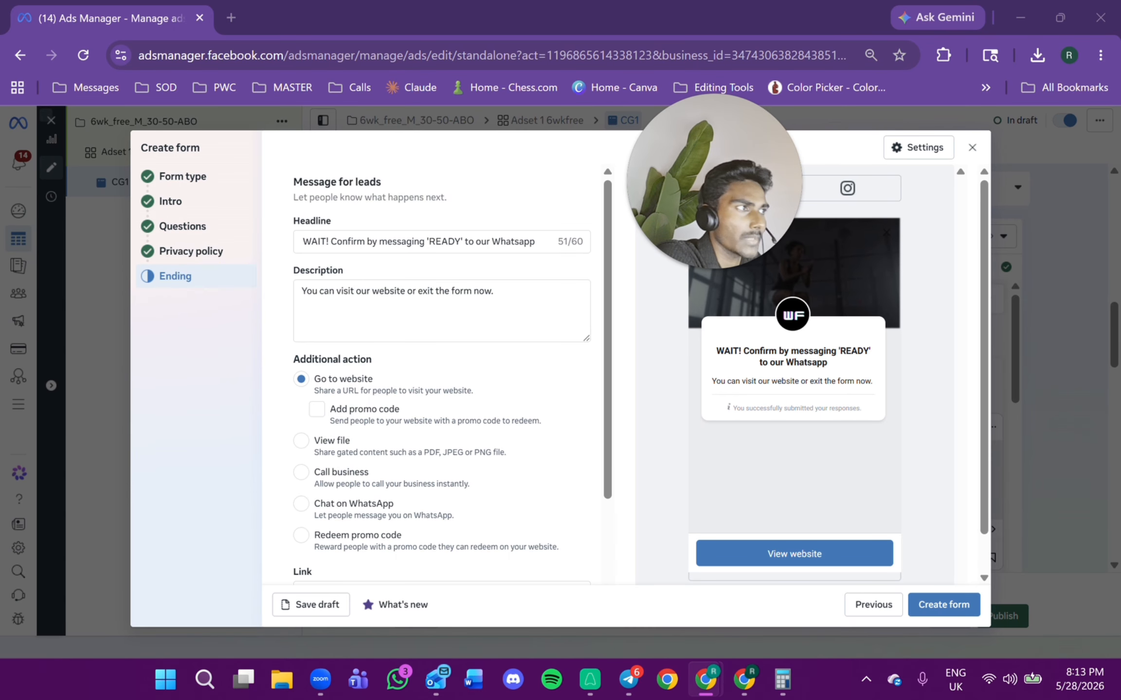
pyautogui.tripleClick(414, 309)
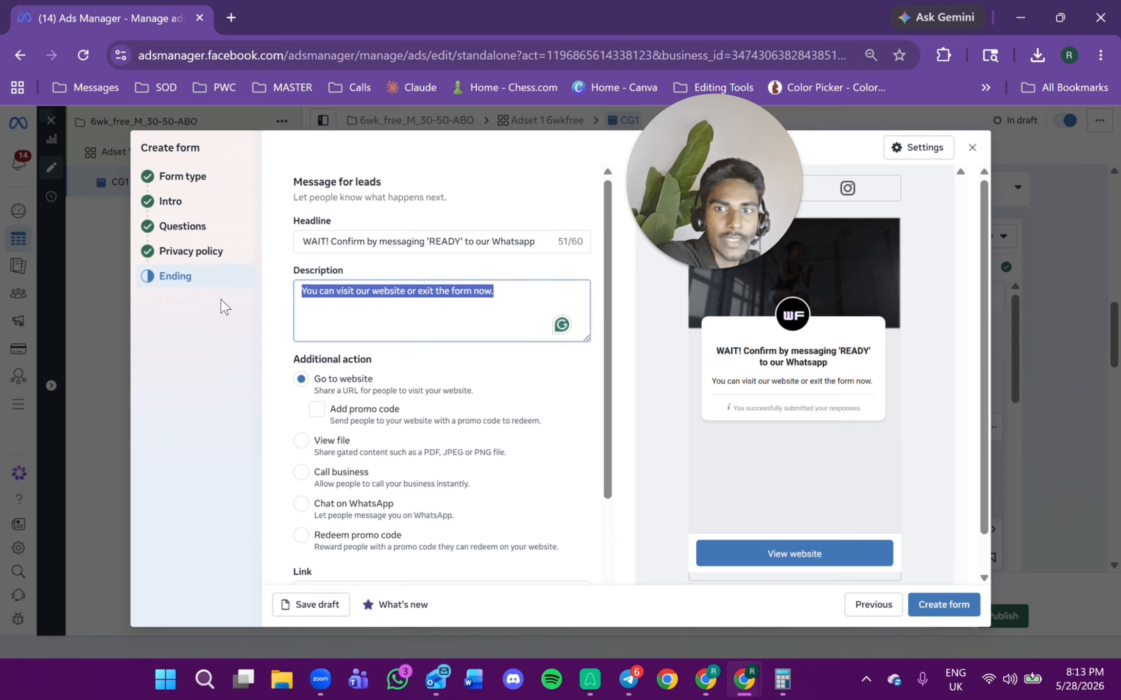
pyautogui.rightClick(345, 294)
pyautogui.click(370, 217)
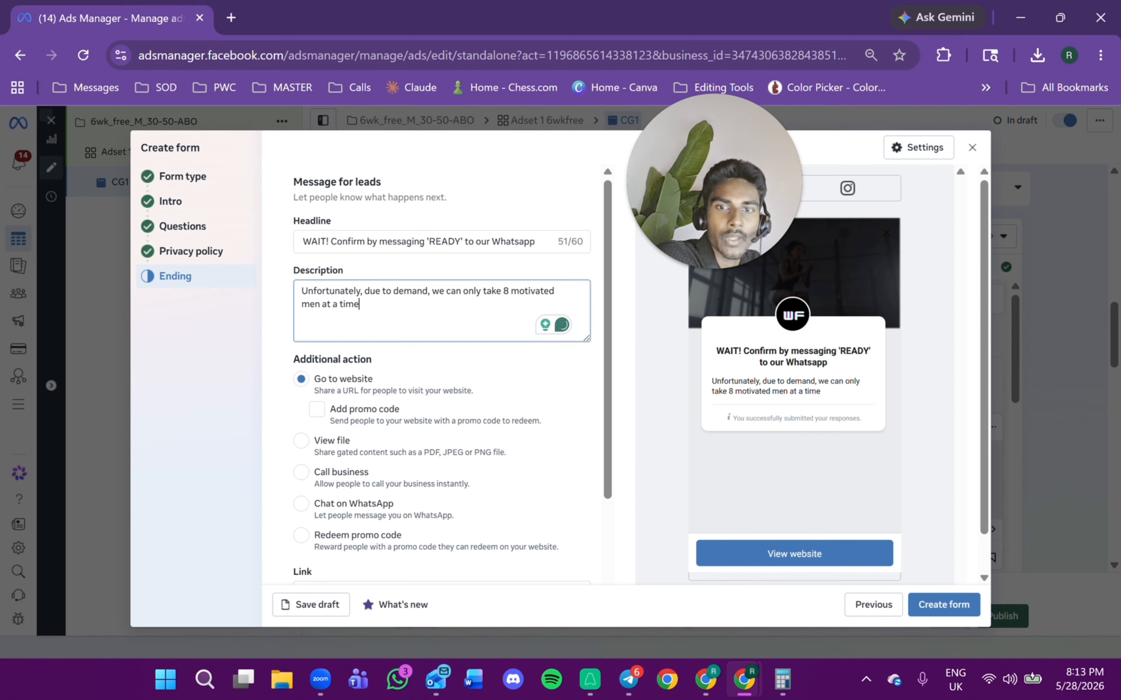
# Paste the "Confirm your transformation spot by messaging 'READY' to WhatsApp below" text into the Link field, then cut it out again.
pyautogui.hotkey('ctrl', 'a')
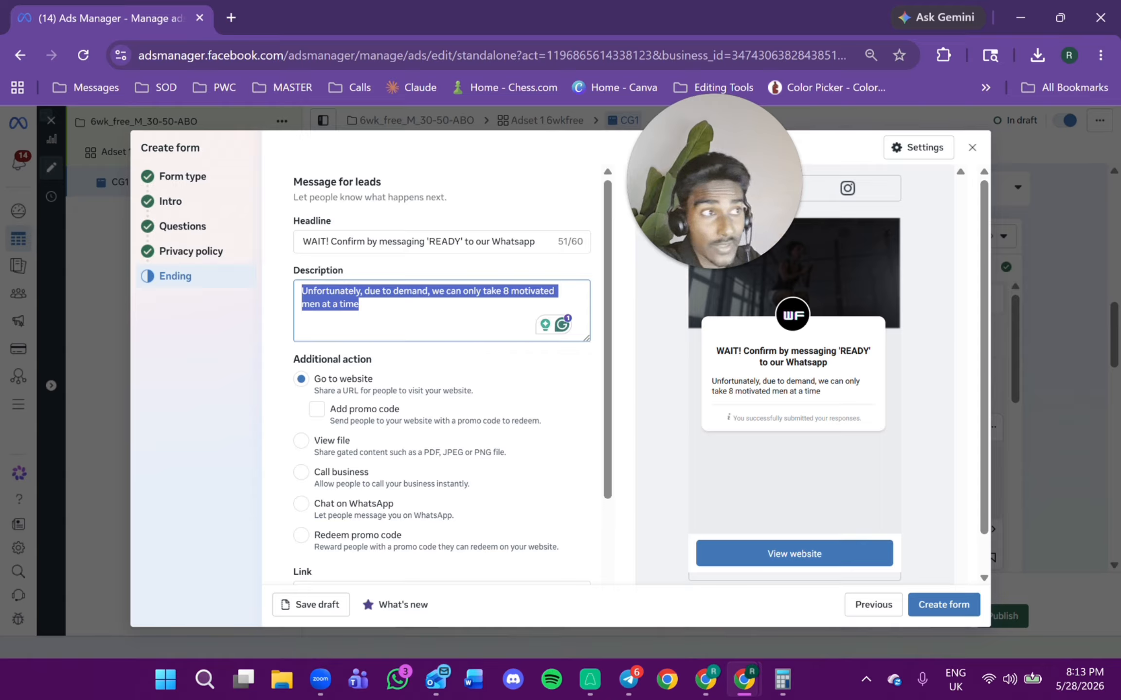
pyautogui.hotkey('alt', 'Tab')
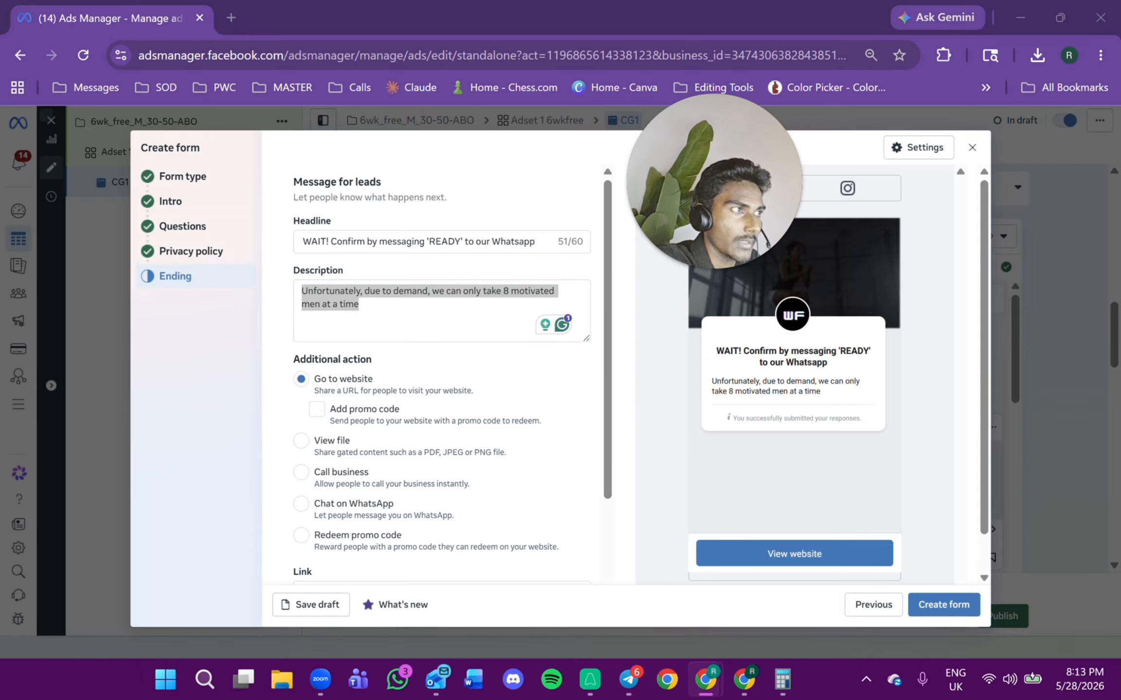
pyautogui.scroll(-2, 329, 397)
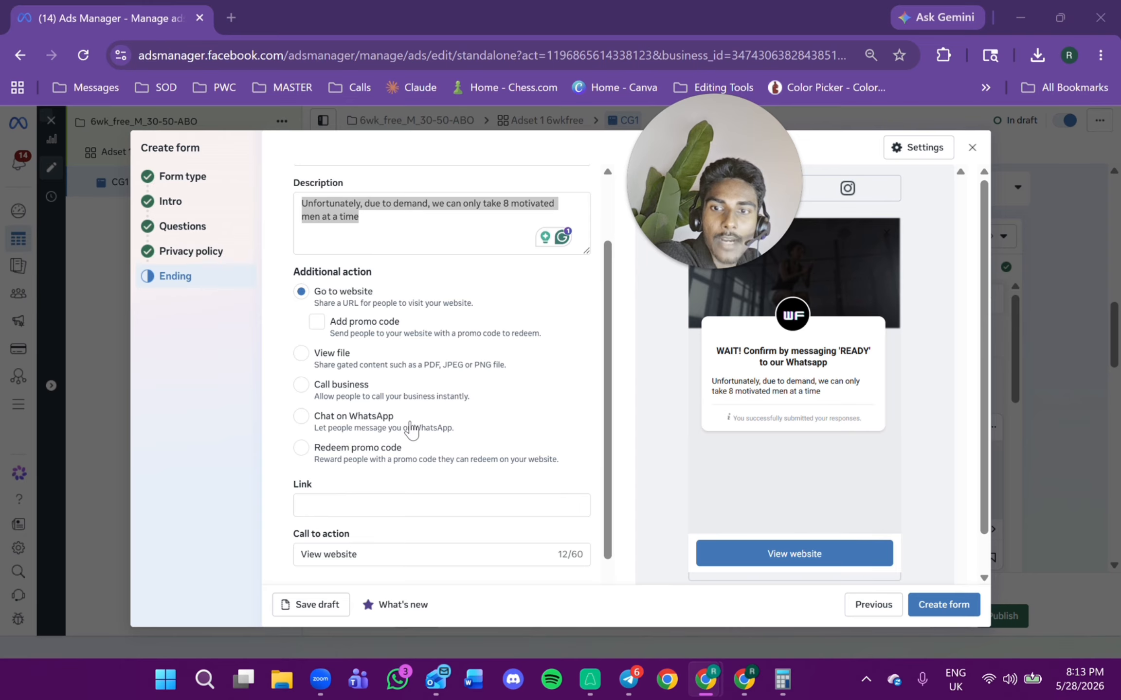
pyautogui.scroll(-1, 411, 429)
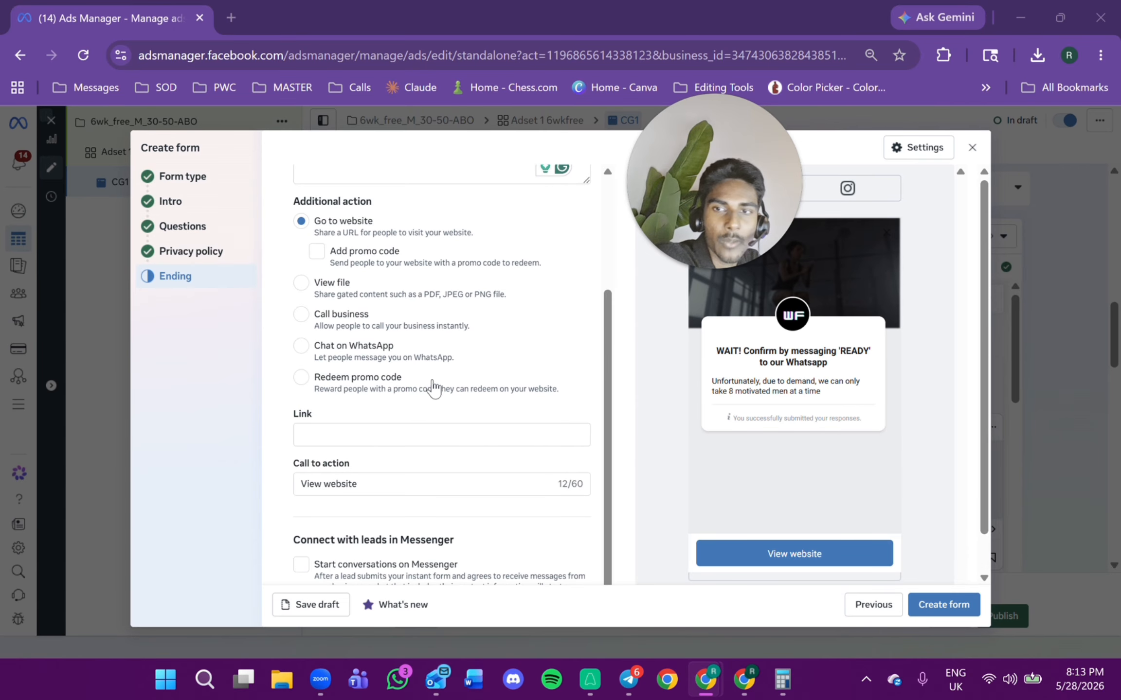
pyautogui.scroll(2, 428, 338)
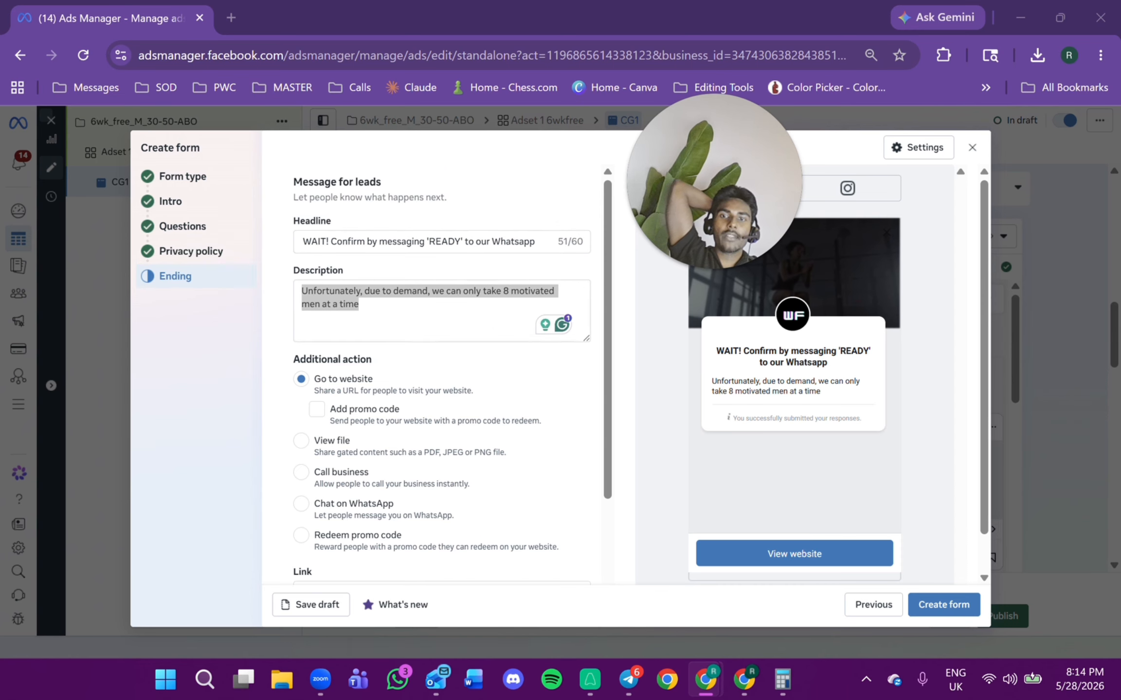
pyautogui.scroll(-3, 476, 283)
pyautogui.rightClick(406, 435)
pyautogui.click(449, 420)
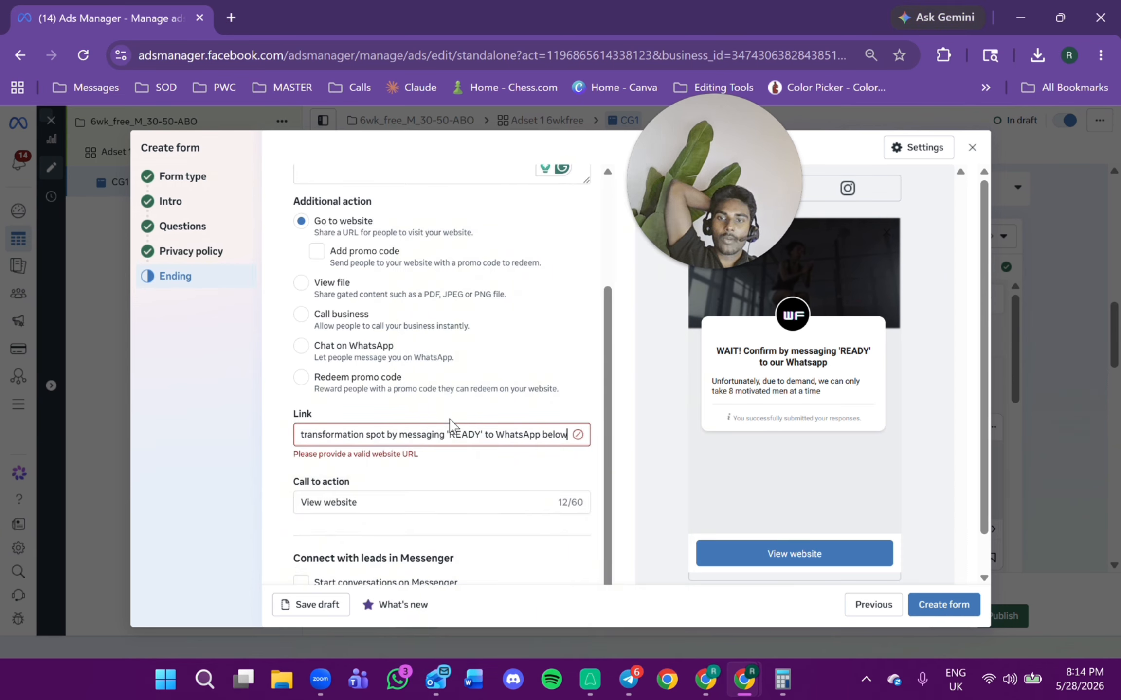
pyautogui.tripleClick(422, 434)
pyautogui.rightClick(441, 435)
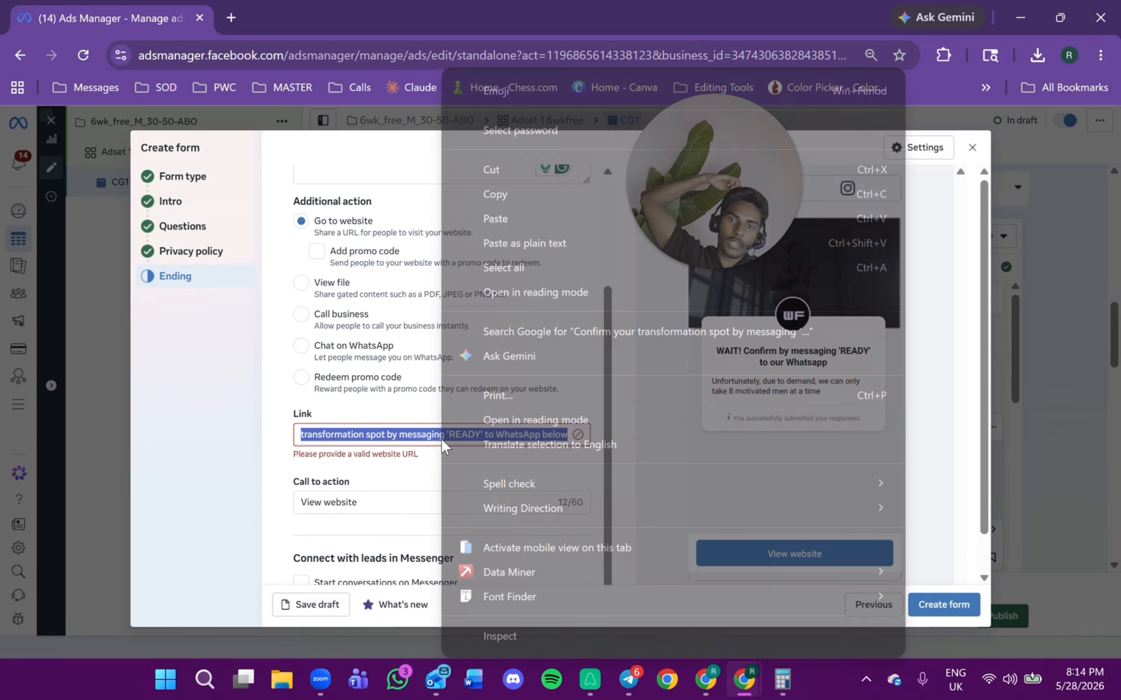
pyautogui.click(488, 173)
# Replace the call-to-action text with the pasted "Confirm your transformation spot by messaging 'READY' to" text.
pyautogui.moveTo(422, 502); pyautogui.dragTo(292, 505)
pyautogui.rightClick(331, 503)
pyautogui.click(370, 219)
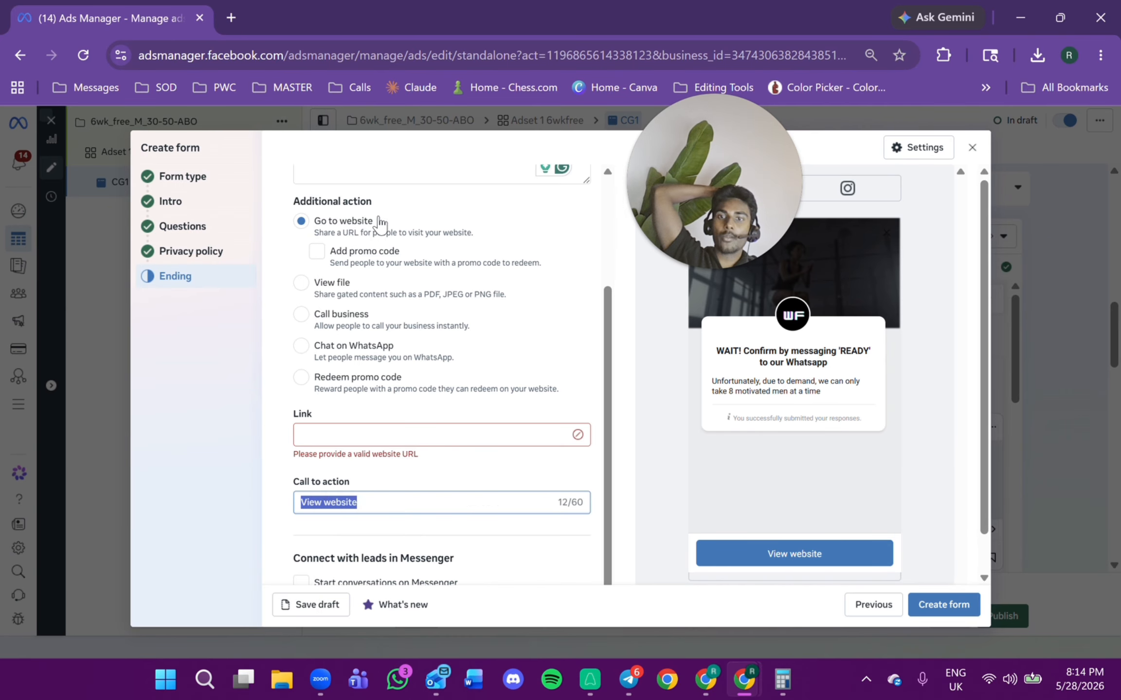
pyautogui.scroll(3, 389, 365)
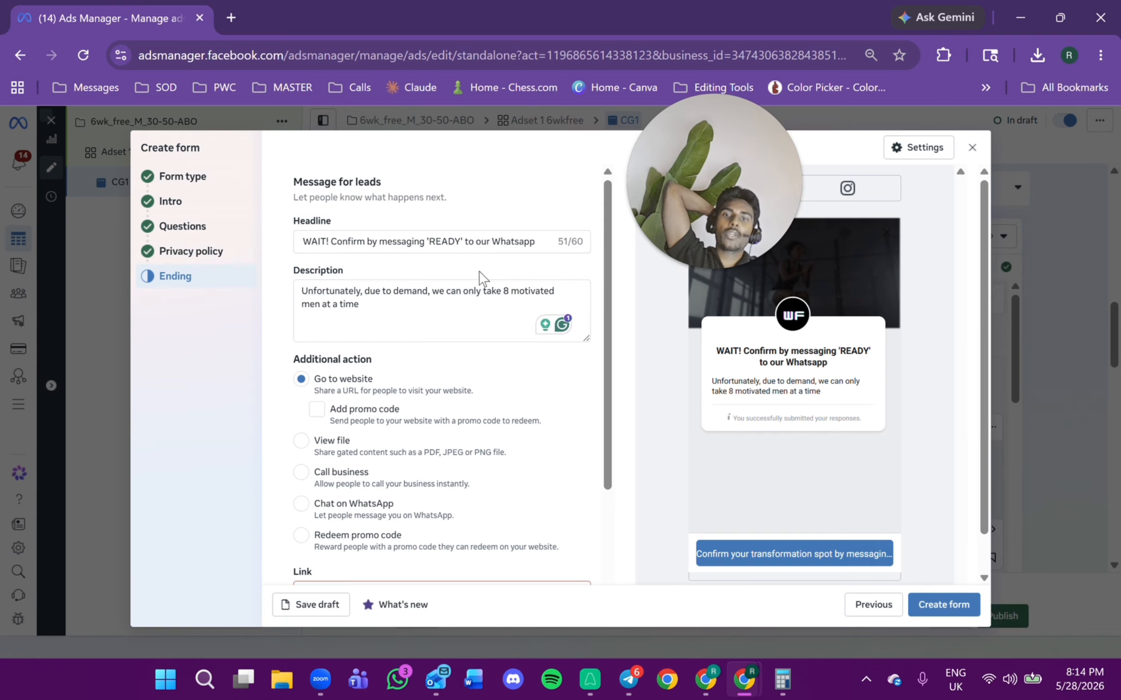
pyautogui.scroll(-3, 486, 317)
pyautogui.click(384, 417)
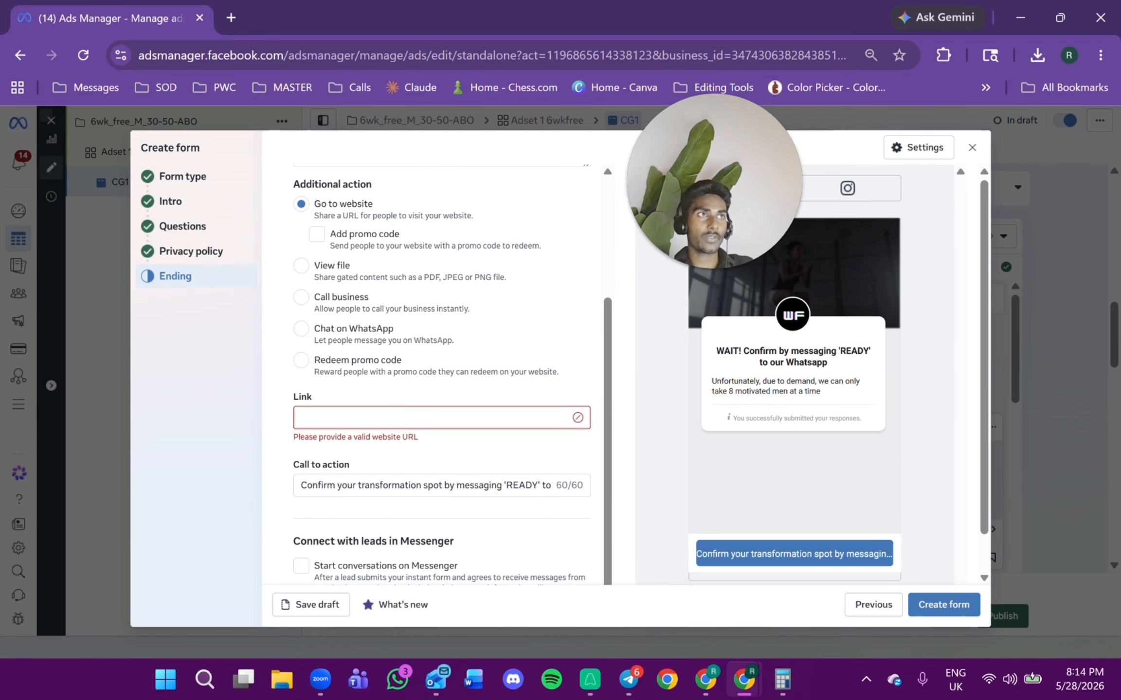
pyautogui.hotkey('alt', 'Tab')
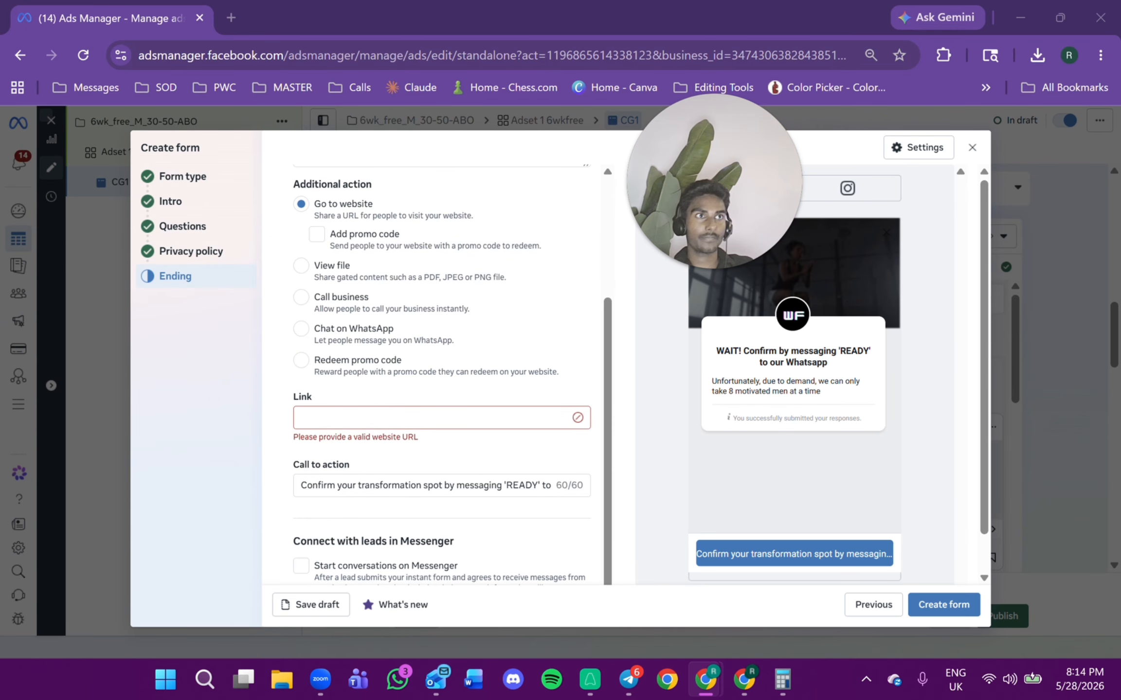
pyautogui.rightClick(387, 417)
pyautogui.click(428, 418)
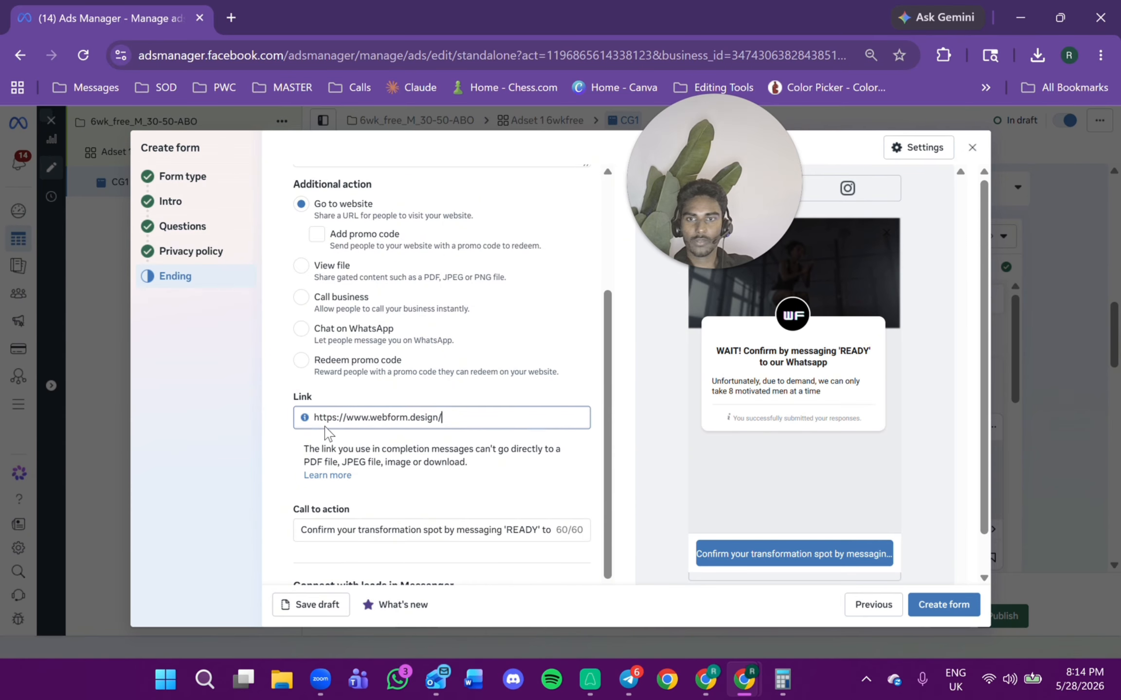
# Set the call-to-action button text to "Message Now to Confirm!".
pyautogui.scroll(-1, 468, 434)
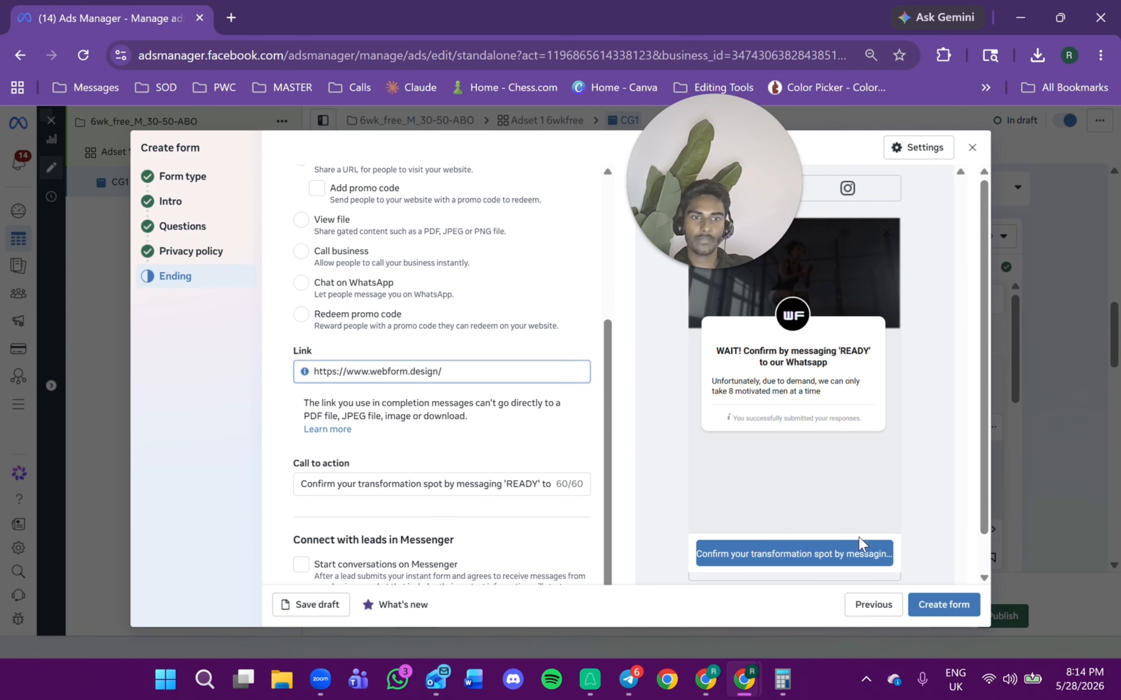
pyautogui.tripleClick(433, 484)
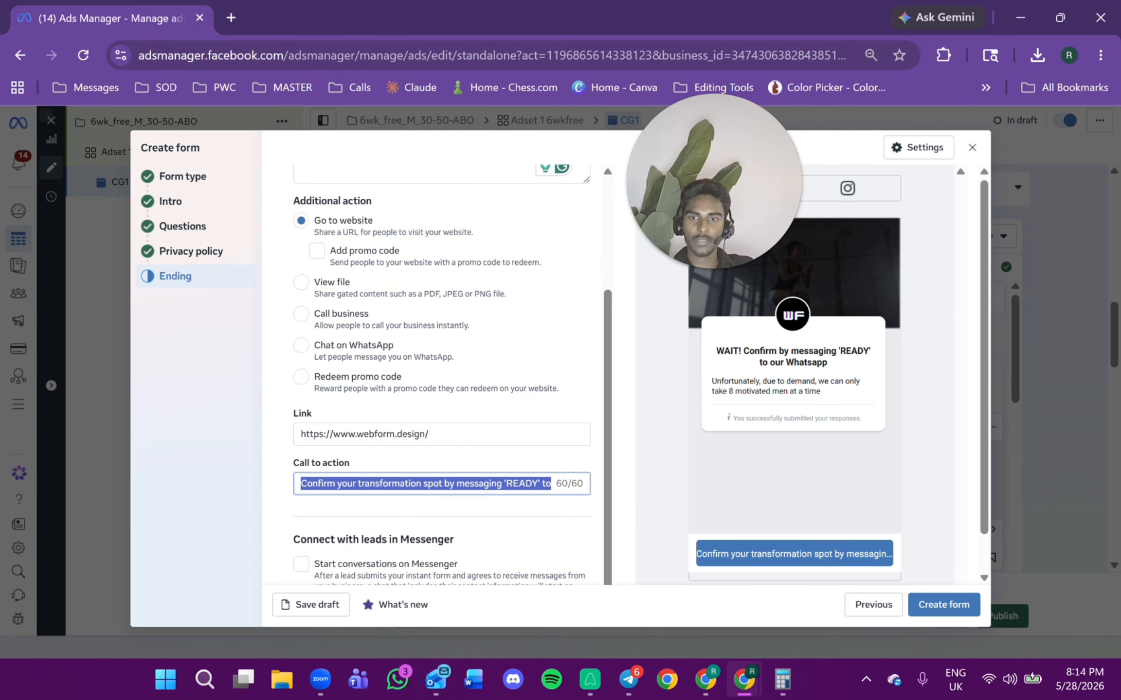
pyautogui.rightClick(406, 482)
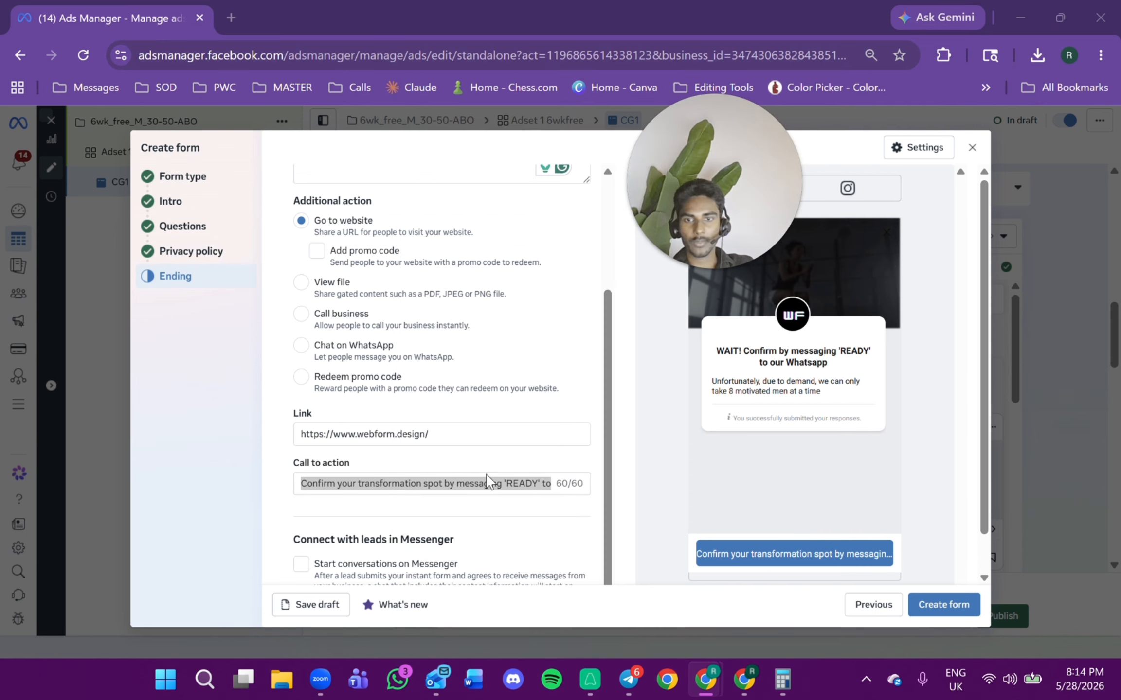
pyautogui.hotkey('alt', 'Tab')
pyautogui.press('BackSpace')
pyautogui.write('Message Now to Confirm!')
# Check the ending preview and create the instant form.
pyautogui.scroll(3, 559, 393)
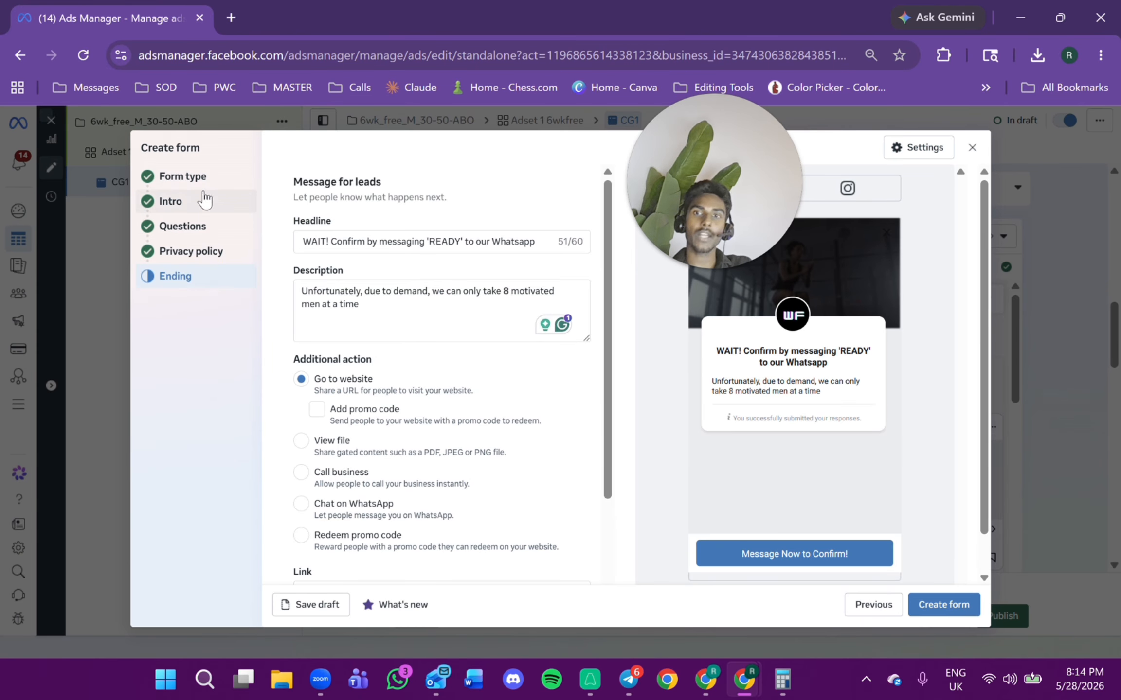
pyautogui.scroll(-3, 441, 292)
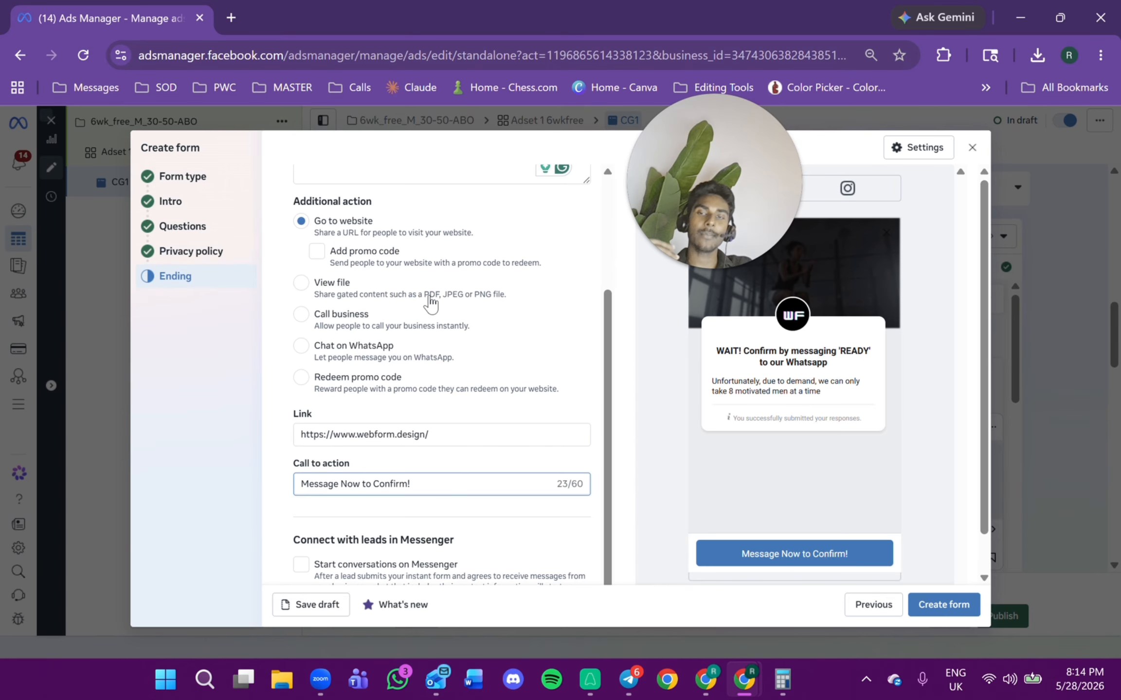
pyautogui.scroll(-1, 442, 299)
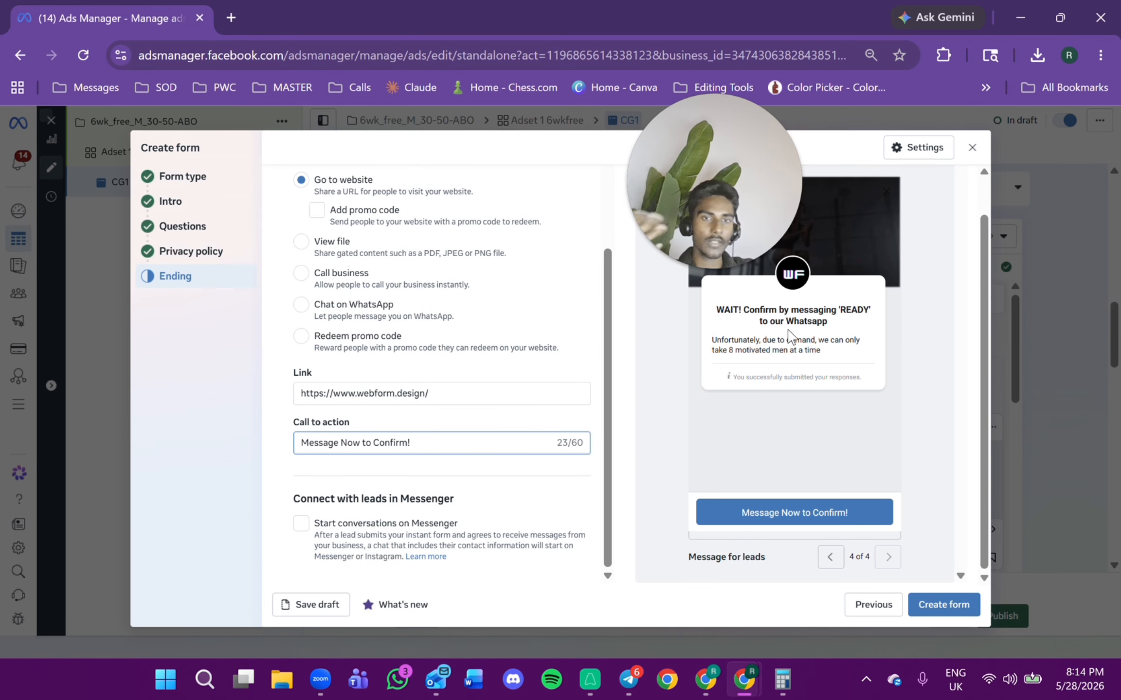
pyautogui.scroll(4, 417, 445)
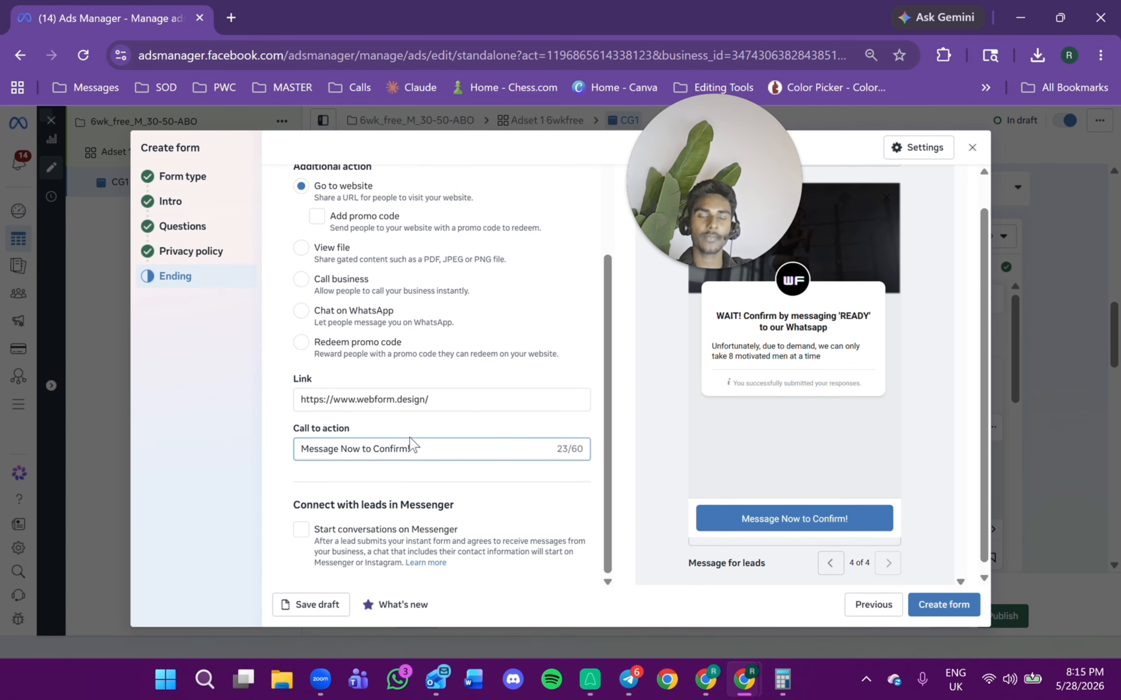
pyautogui.click(948, 605)
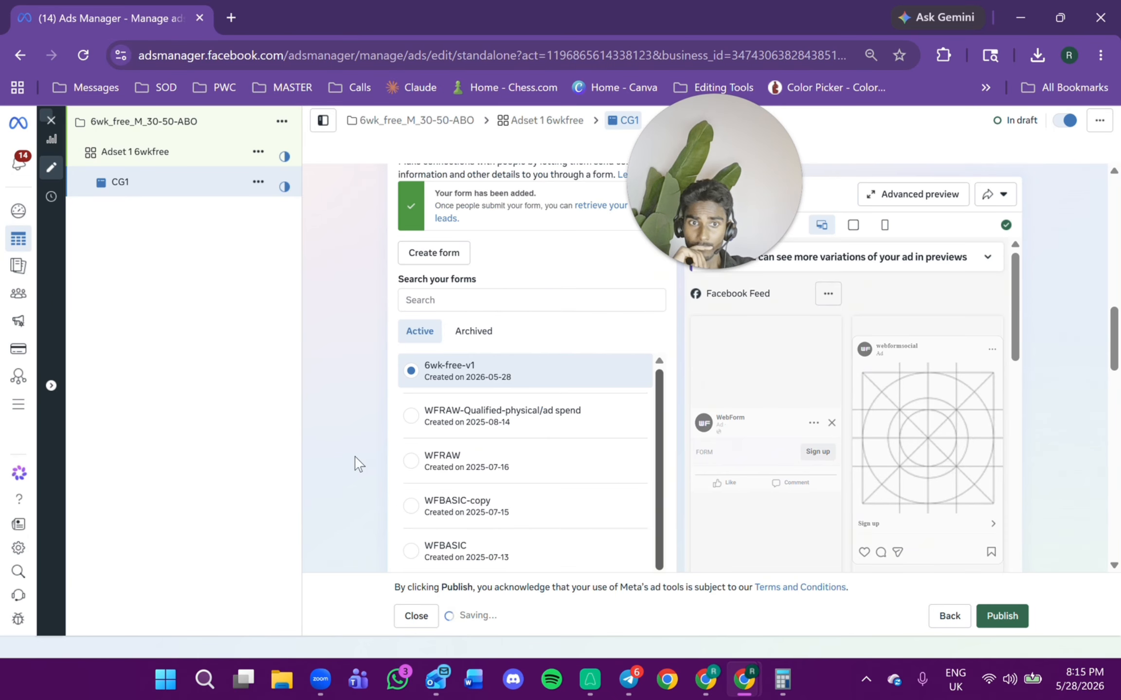
# Scroll through the ad's setup, form and ad creative sections.
pyautogui.scroll(10, 526, 379)
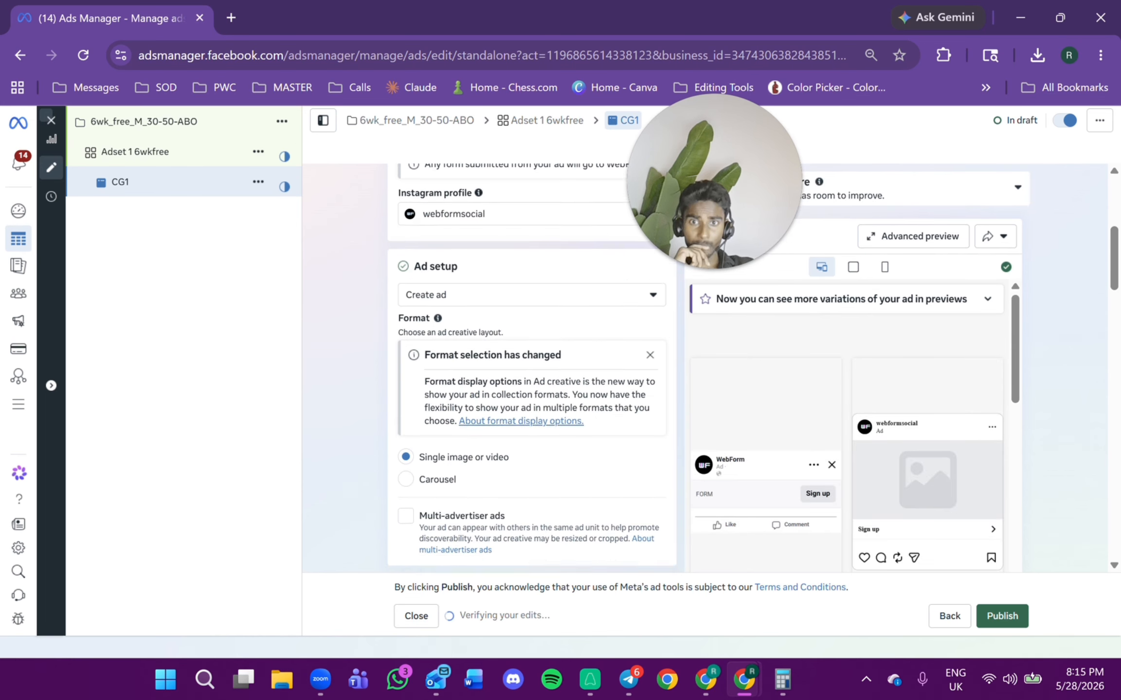
pyautogui.scroll(-10, 566, 377)
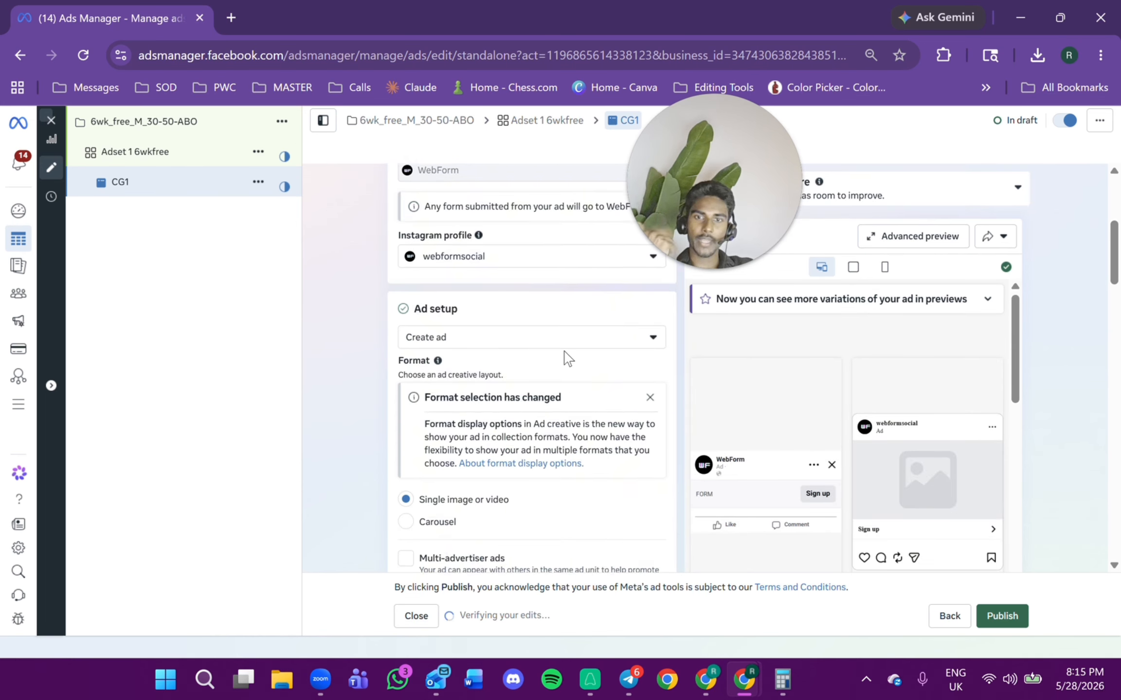
pyautogui.scroll(-6, 538, 335)
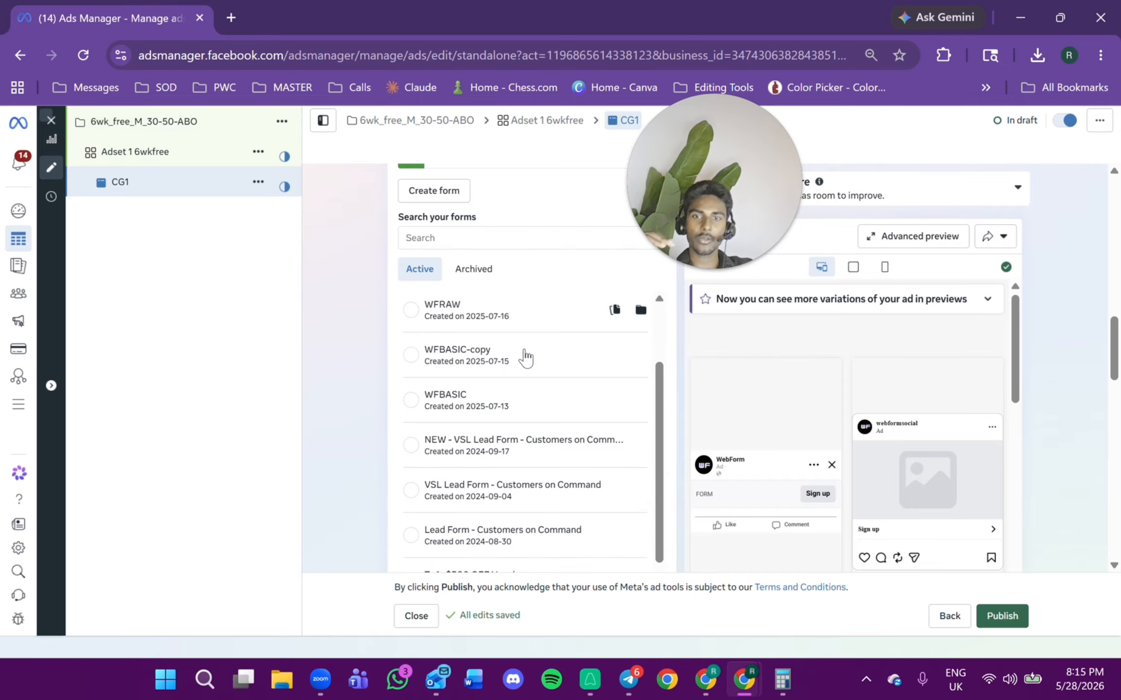
pyautogui.scroll(-6, 571, 442)
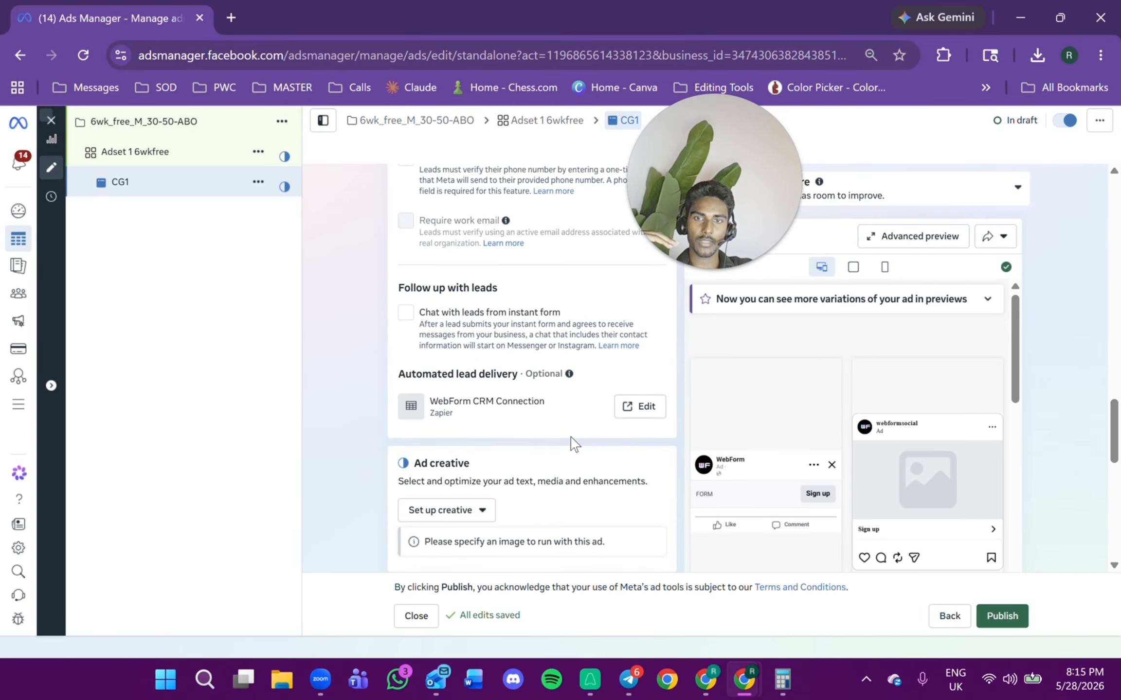
pyautogui.scroll(-2, 456, 393)
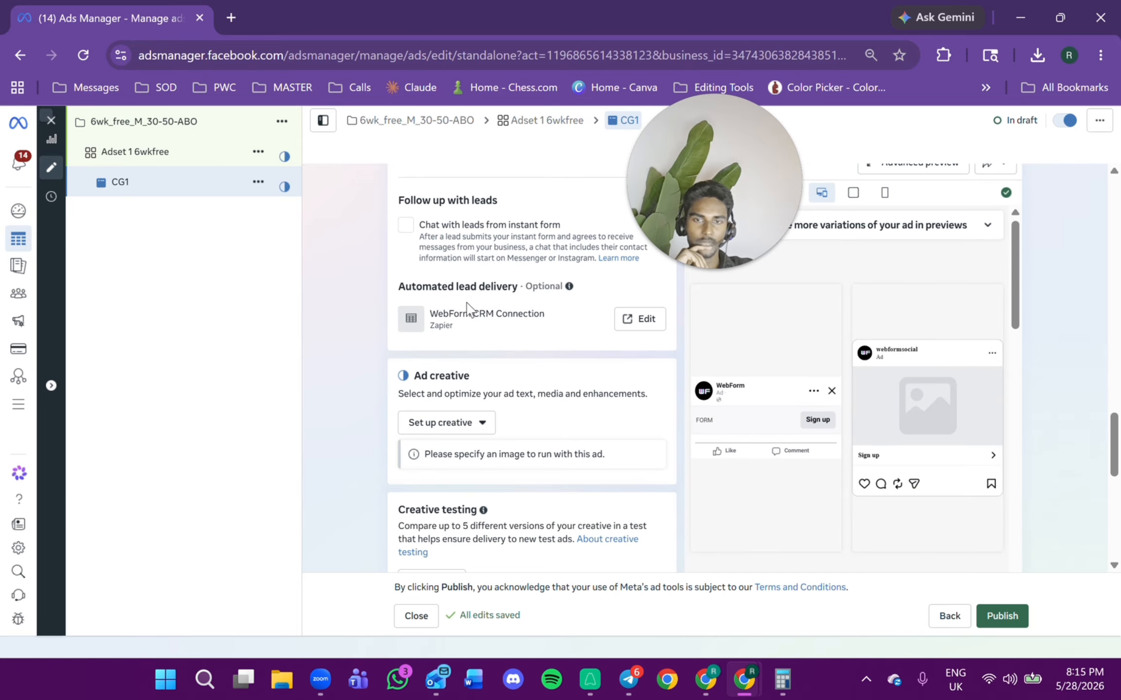
pyautogui.scroll(2, 465, 327)
pyautogui.scroll(3, 468, 292)
pyautogui.scroll(-5, 486, 389)
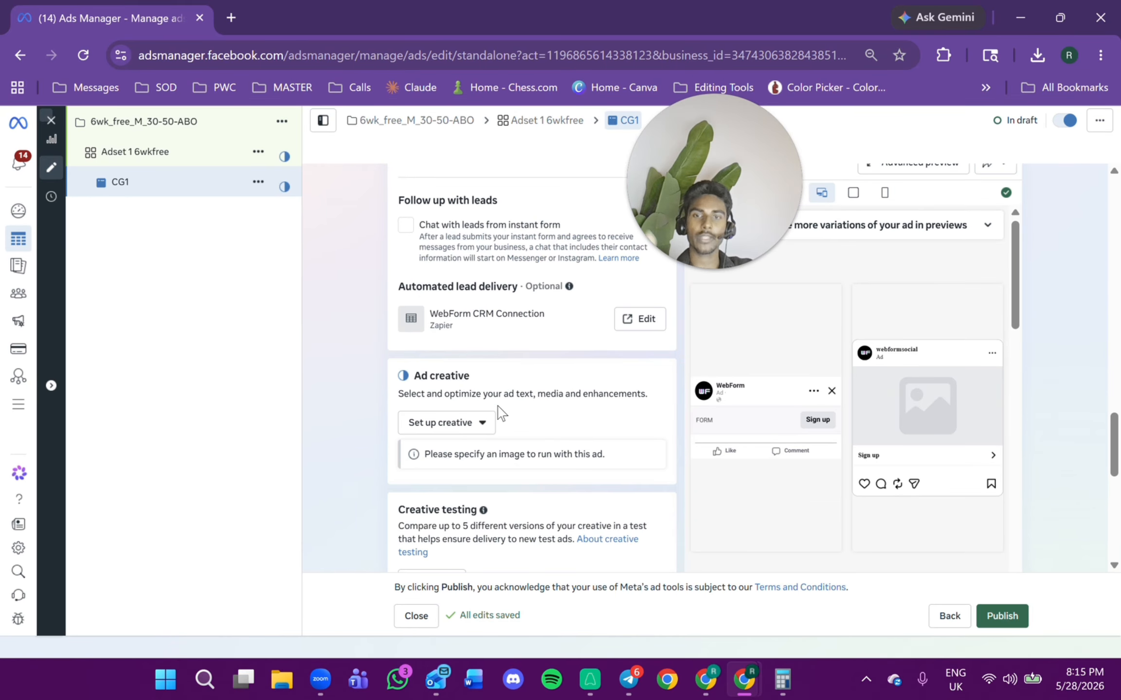
pyautogui.scroll(-2, 498, 407)
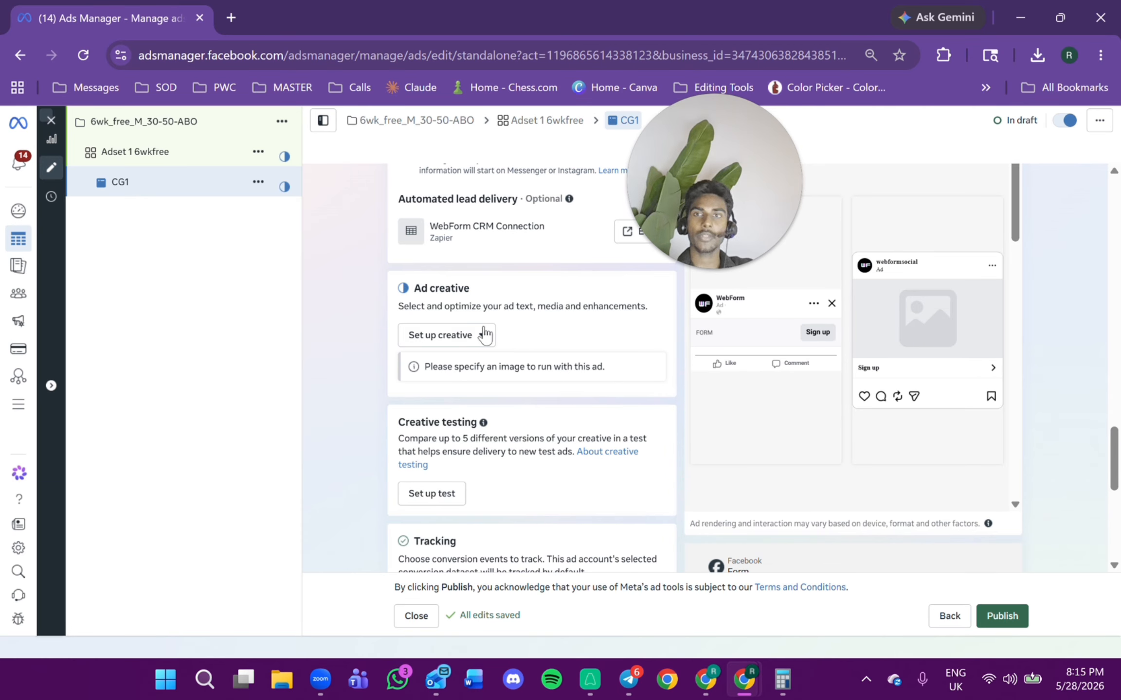
# Open a new browser window and search Google for Canva.
pyautogui.moveTo(408, 21); pyautogui.dragTo(465, 177)
pyautogui.doubleClick(464, 174)
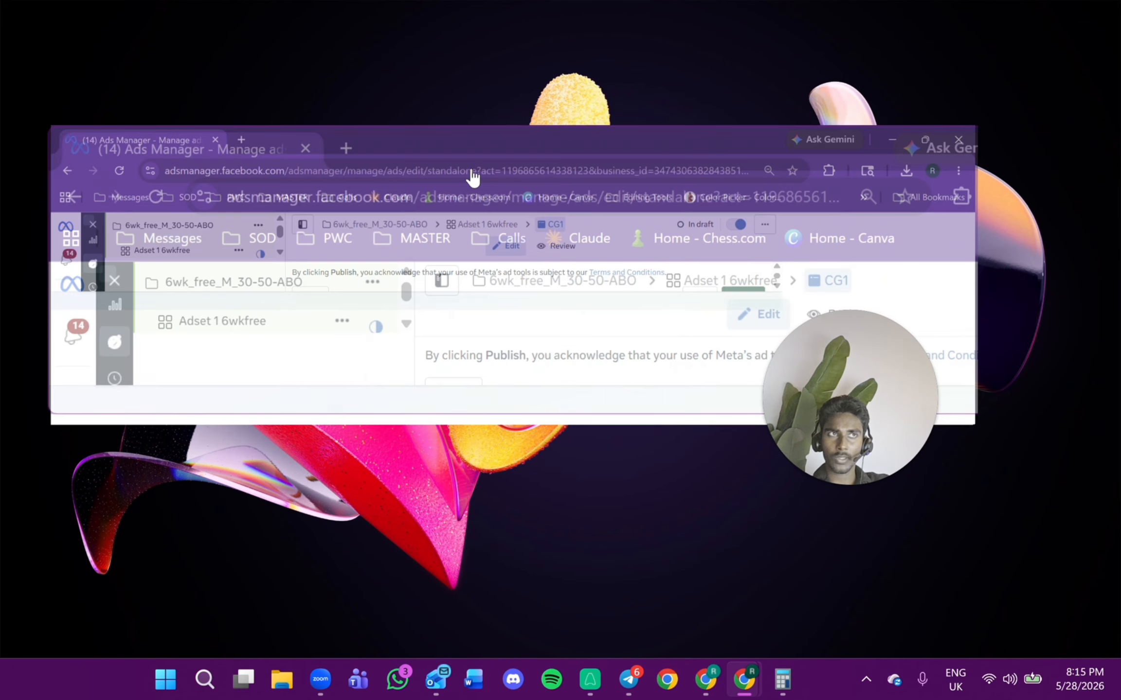
pyautogui.hotkey('ctrl', 'n')
pyautogui.doubleClick(510, 153)
pyautogui.write('ca')
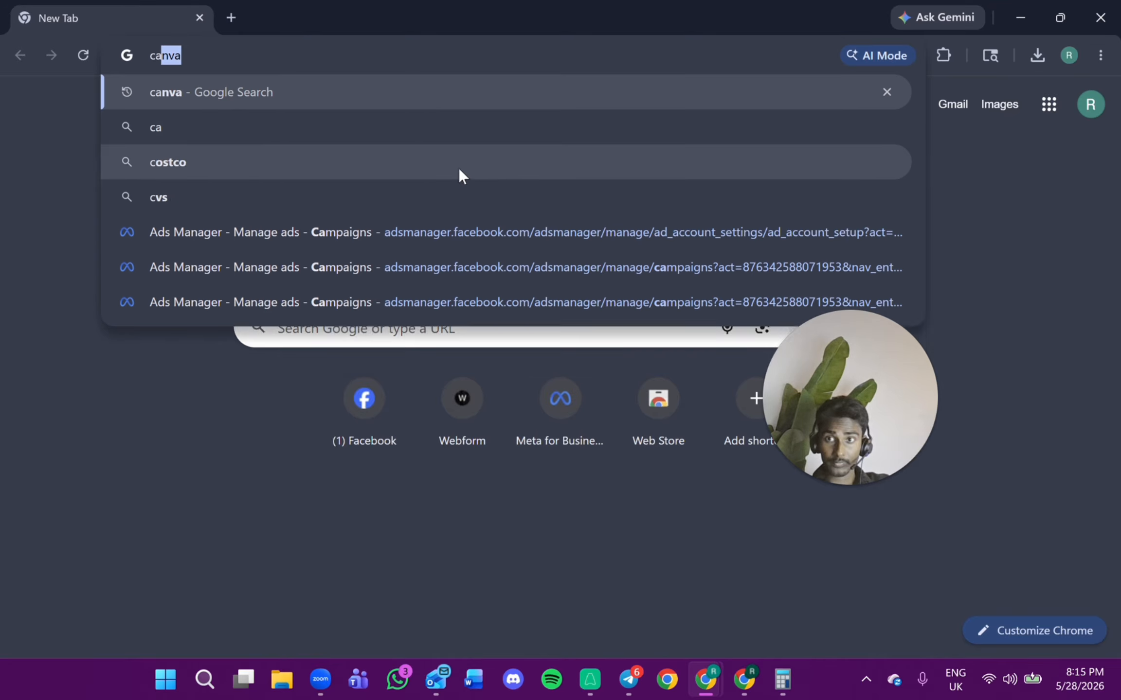
pyautogui.click(396, 88)
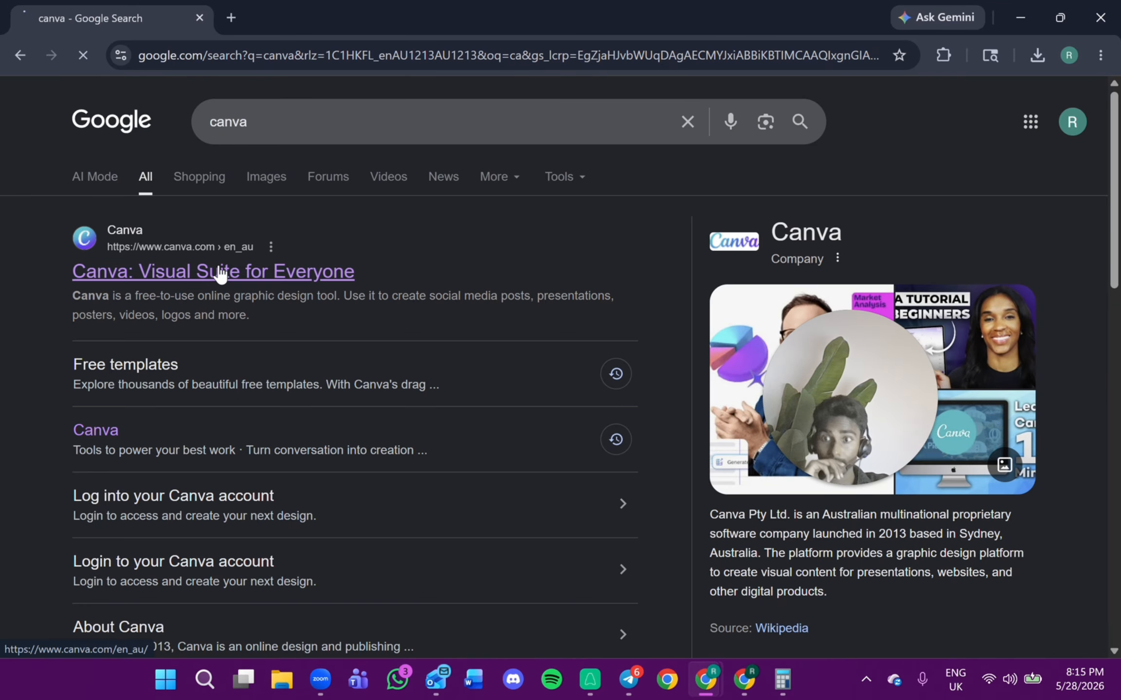
# Open Canva and create a new custom-size design of 1080 × 1080 px.
pyautogui.click(234, 268)
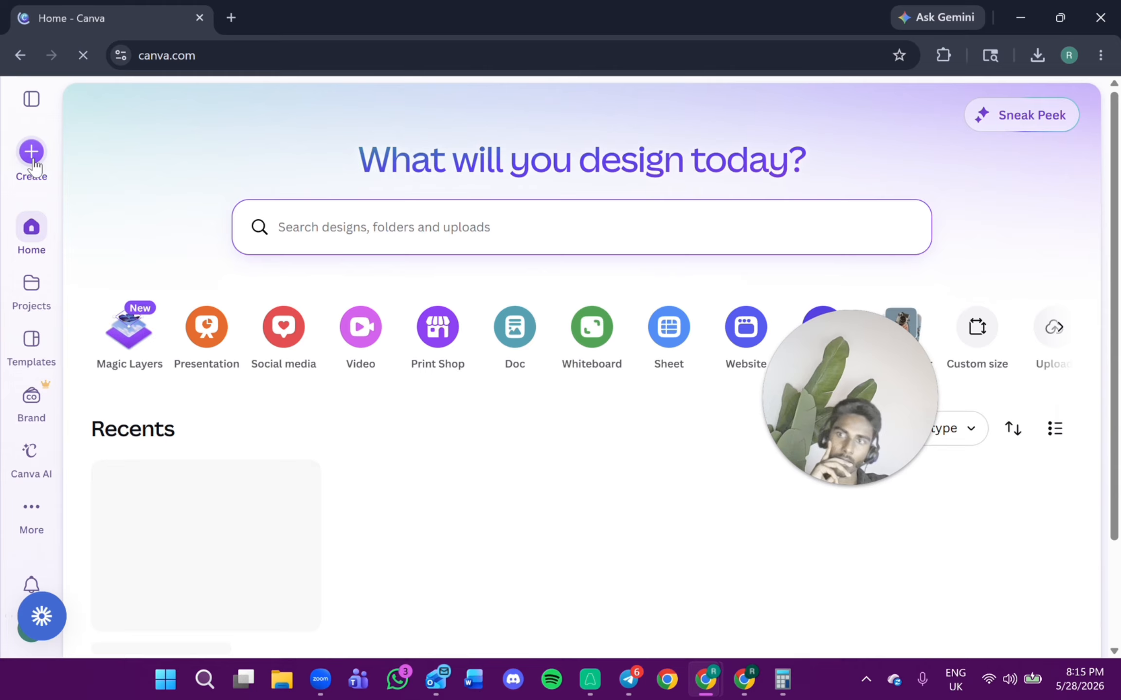
pyautogui.click(32, 166)
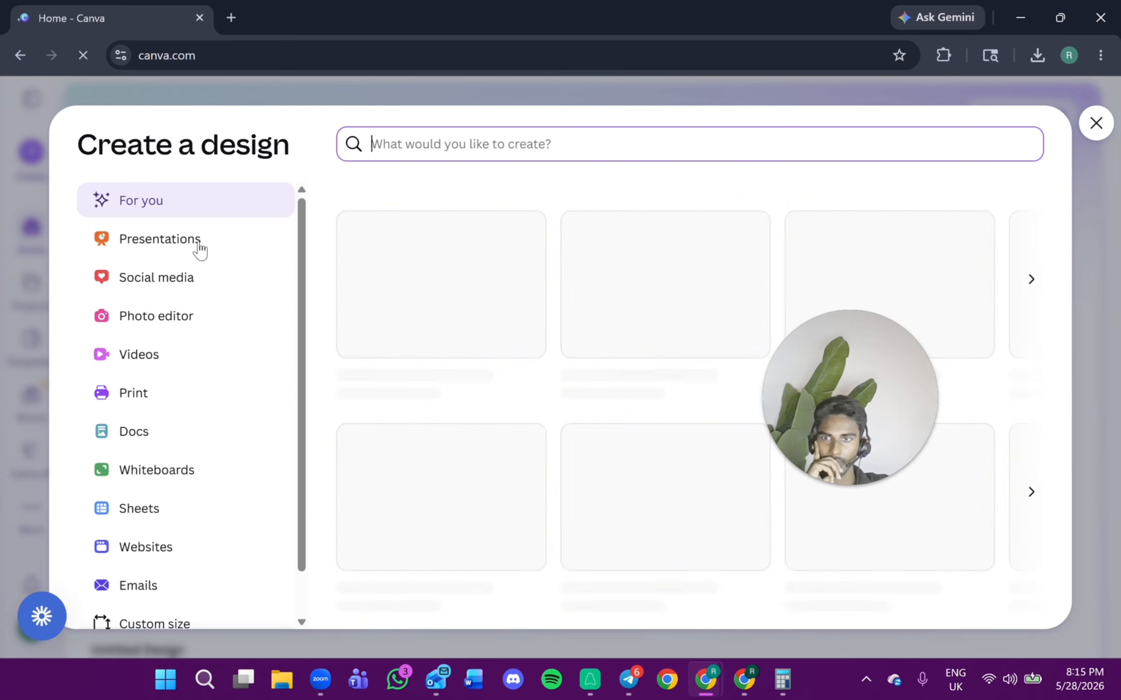
pyautogui.scroll(-1, 202, 306)
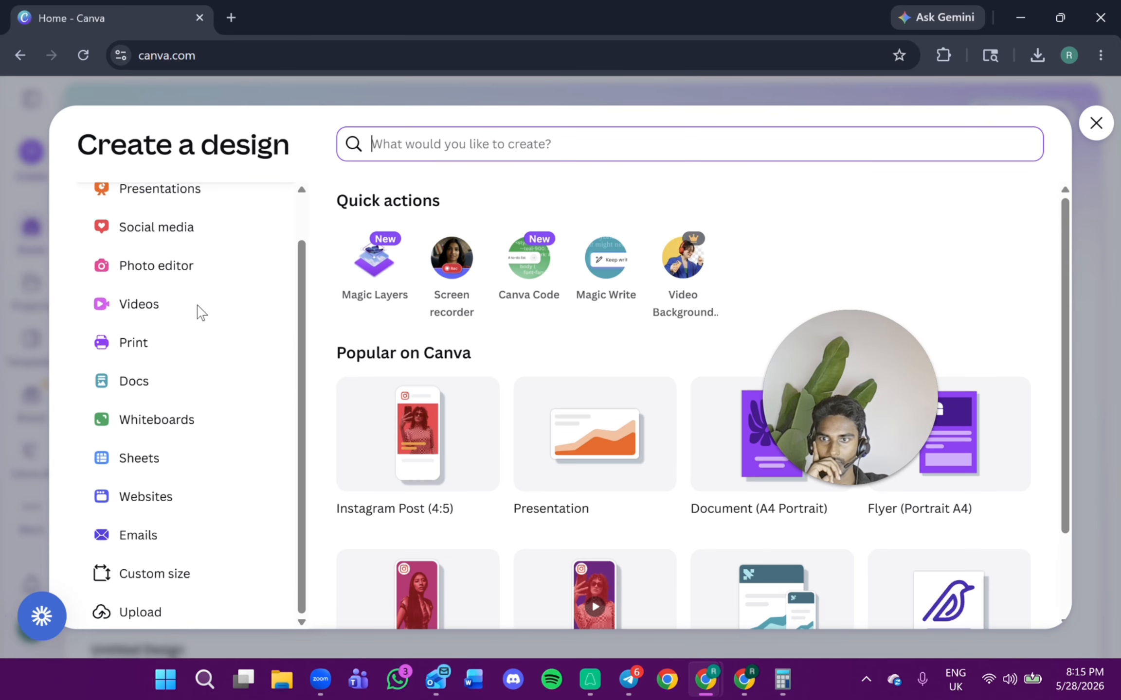
pyautogui.click(151, 573)
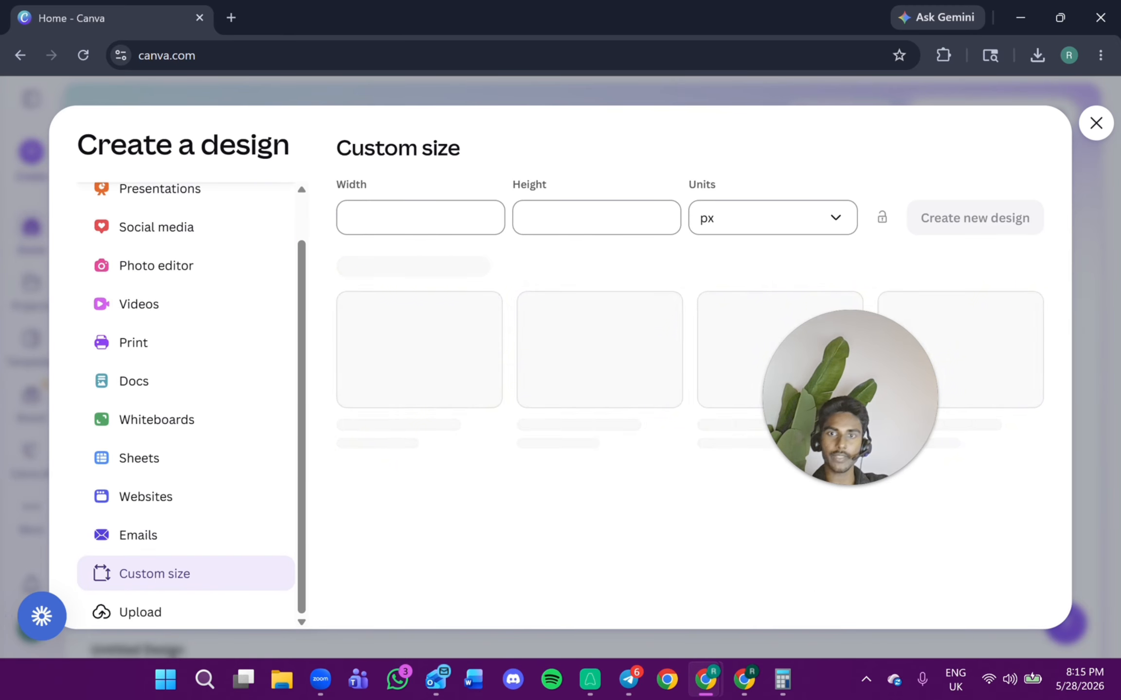
pyautogui.click(443, 217)
pyautogui.write('1080')
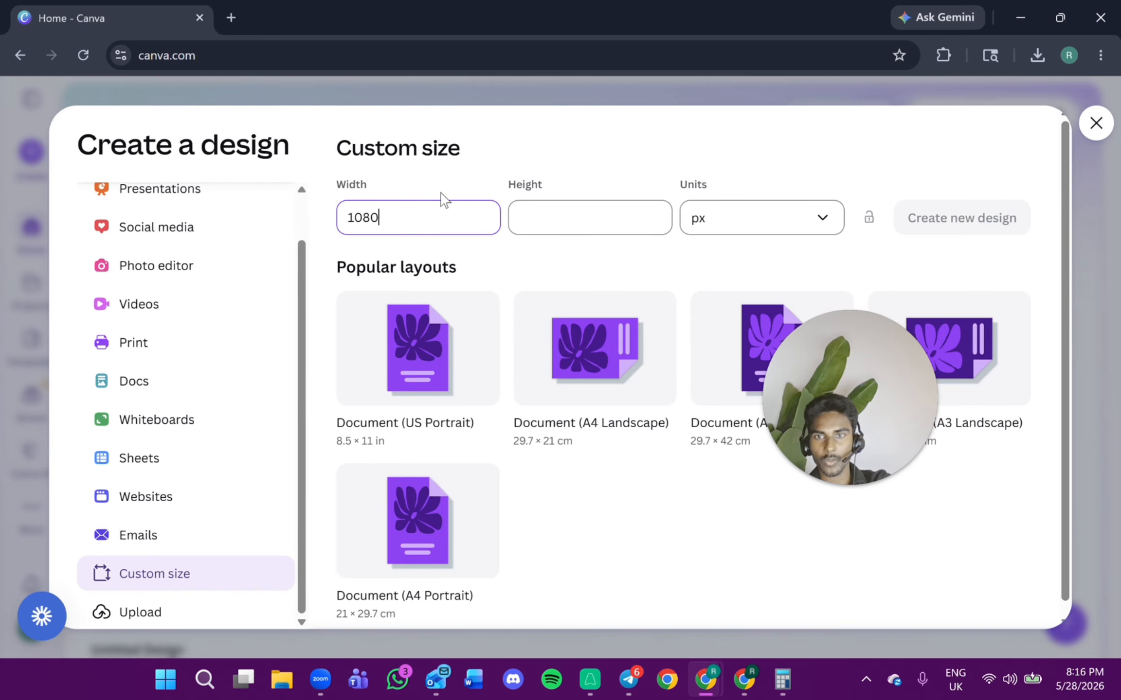
pyautogui.press('Tab')
pyautogui.write('1080')
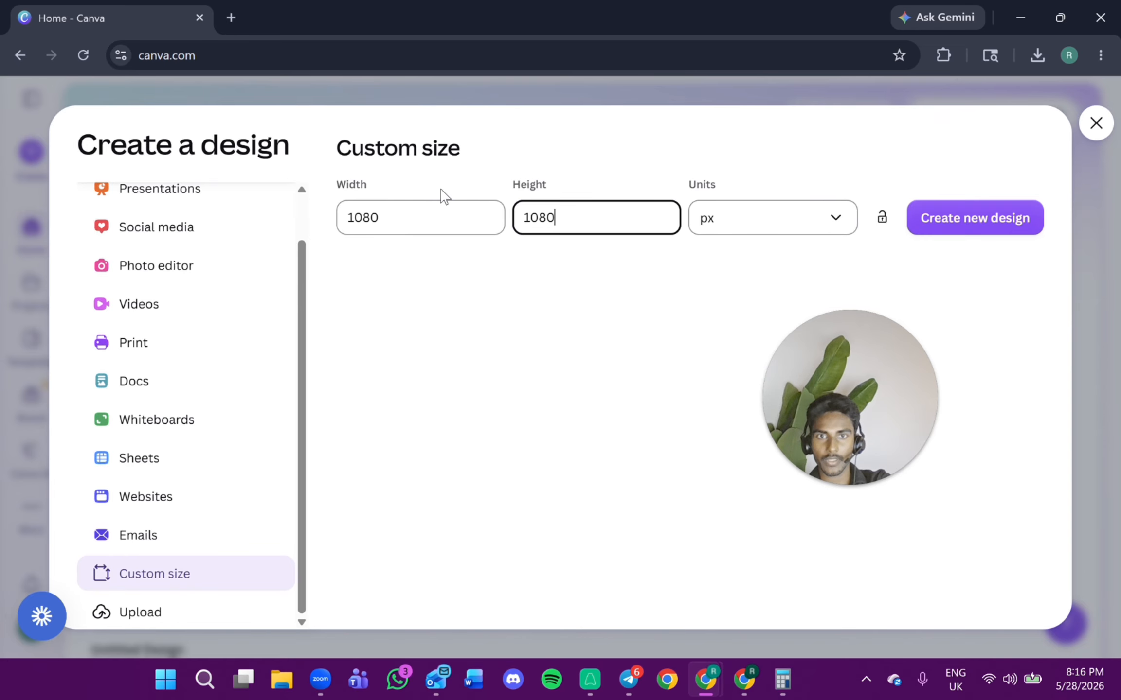
pyautogui.click(995, 228)
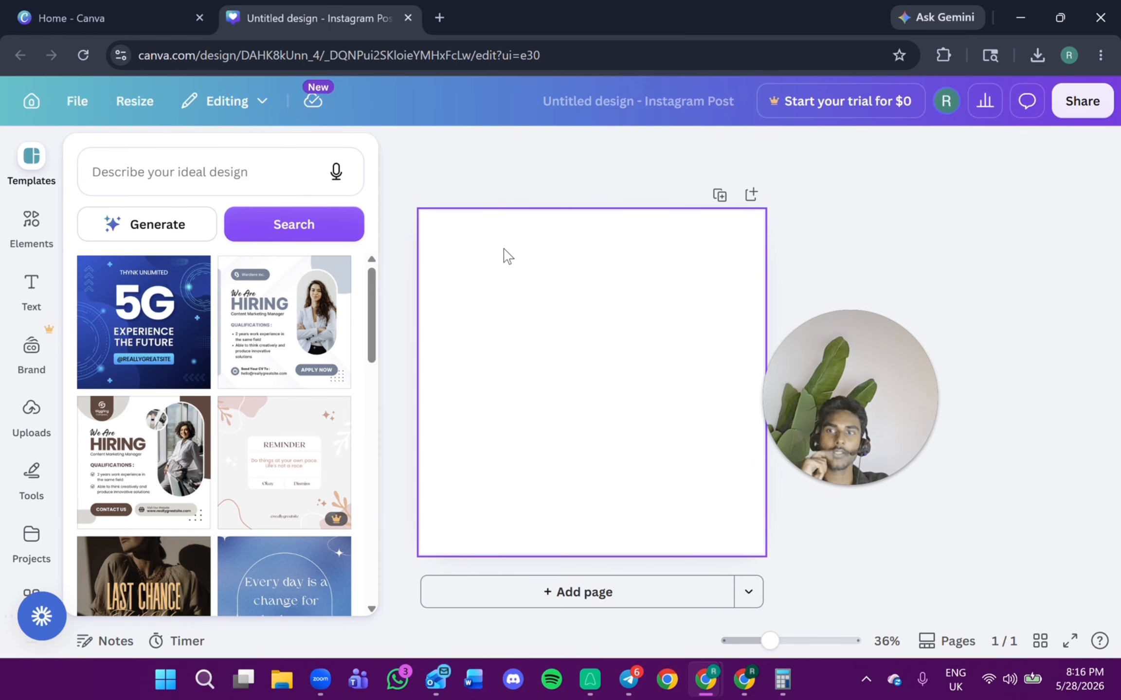
# Search the templates for gym and apply the yellow-and-black 'Start Training Today' fitness template to the design.
pyautogui.click(211, 164)
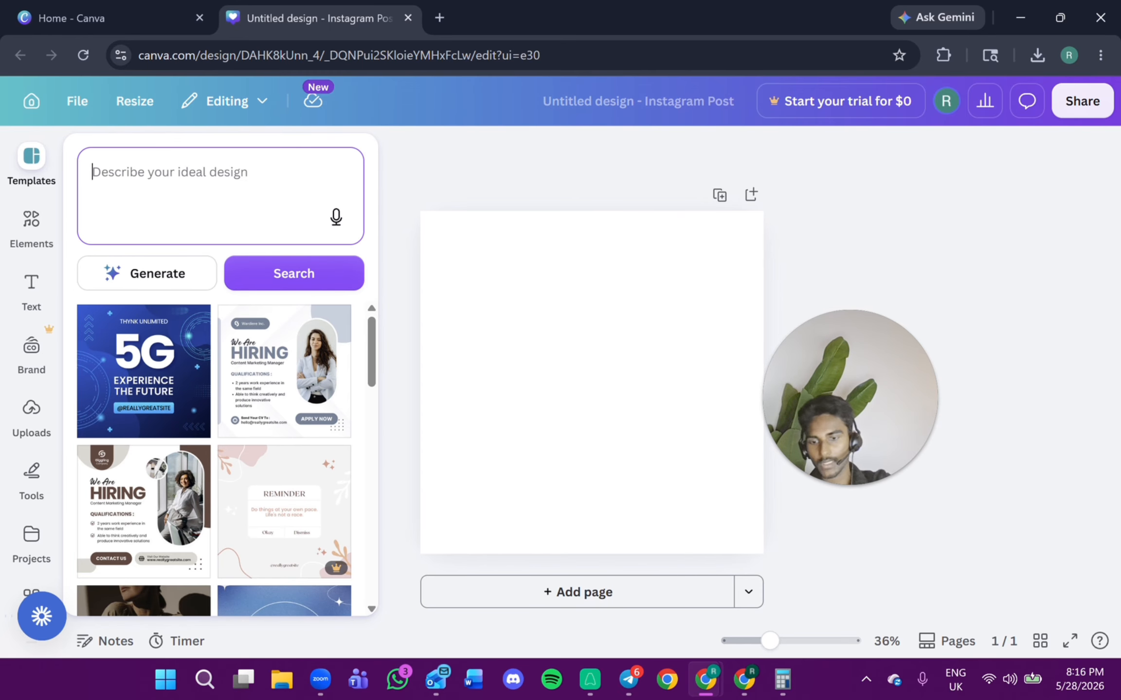
pyautogui.write('gym')
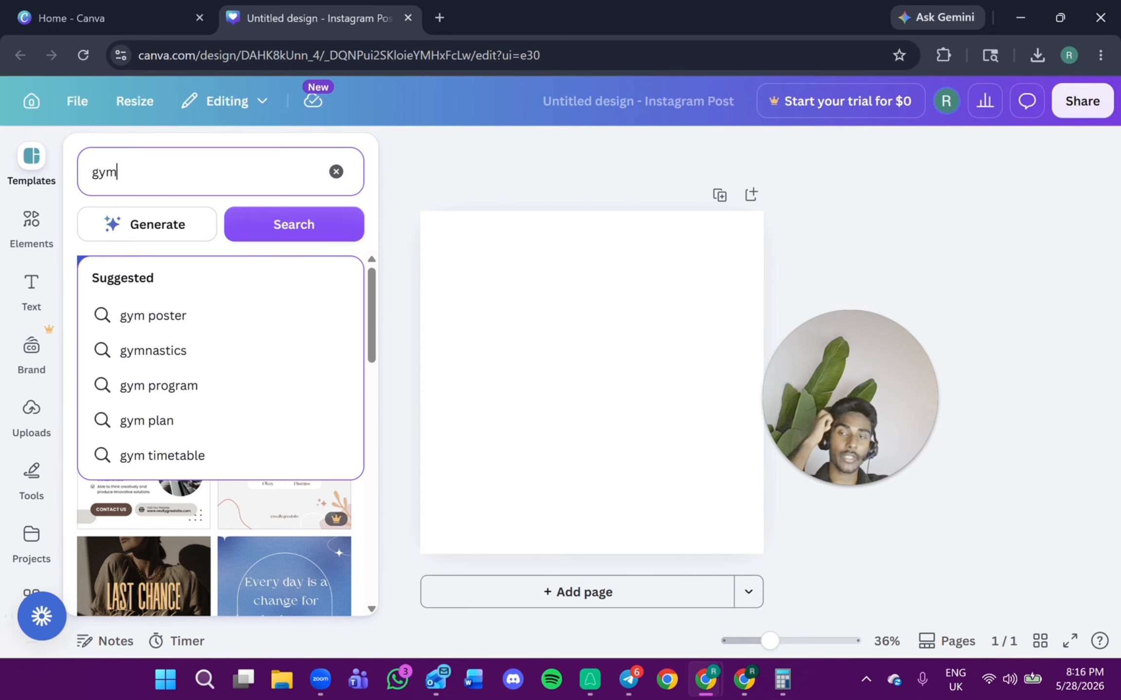
pyautogui.press('Return')
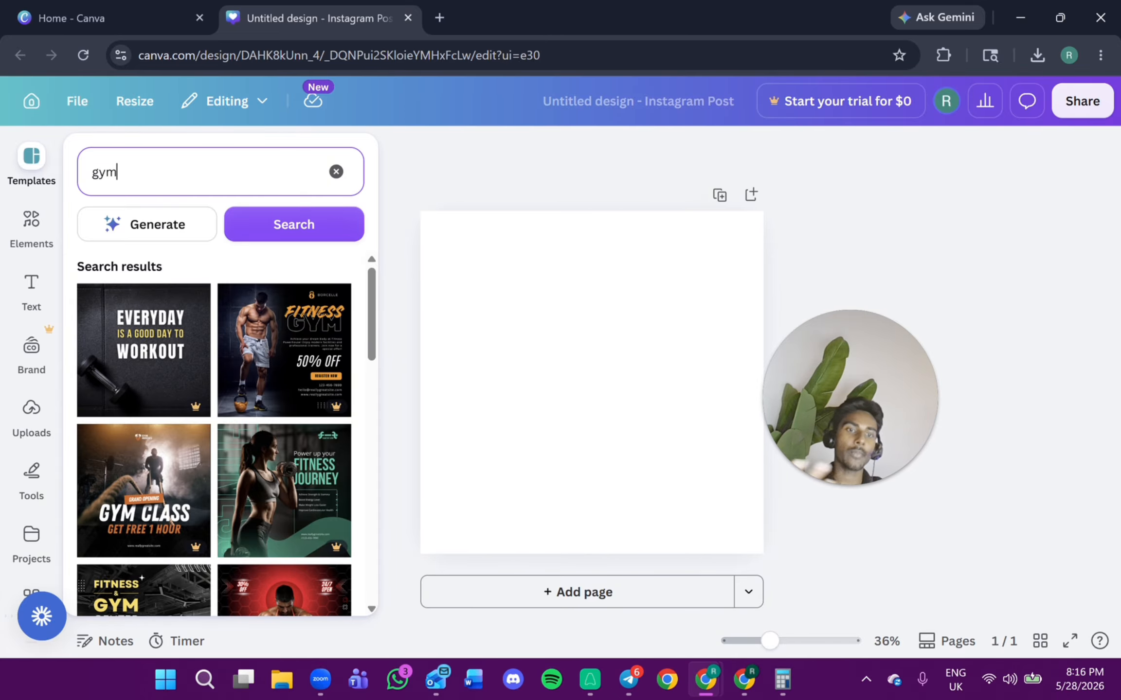
pyautogui.moveTo(194, 438); pyautogui.dragTo(155, 415)
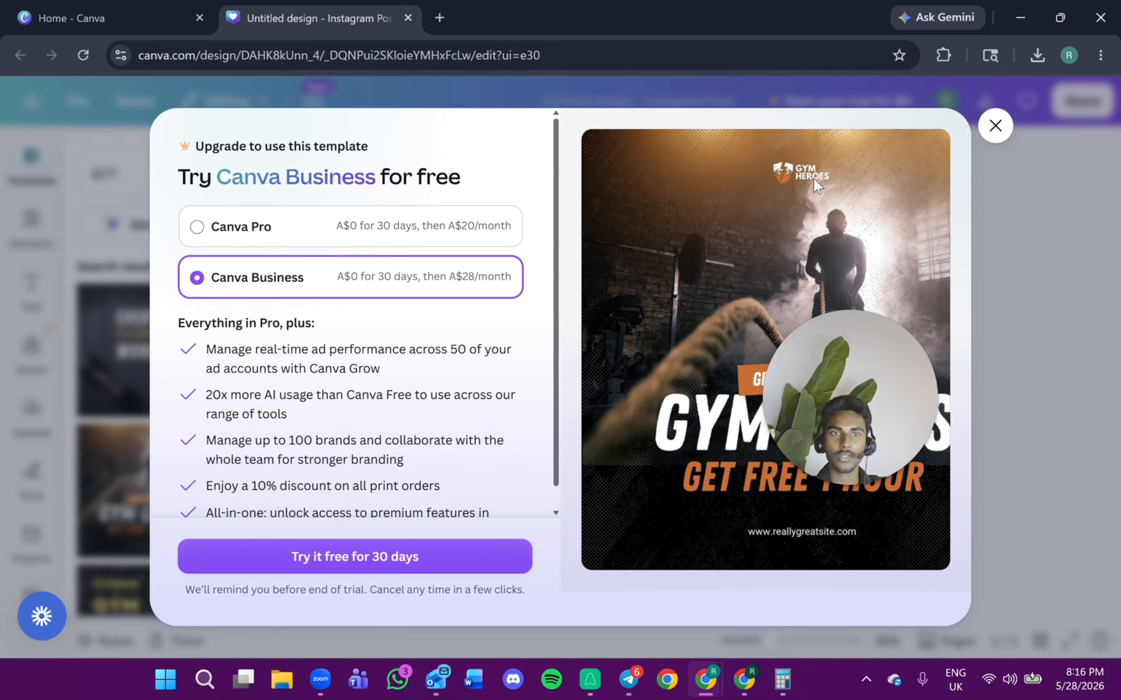
pyautogui.click(996, 126)
pyautogui.scroll(-10, 151, 452)
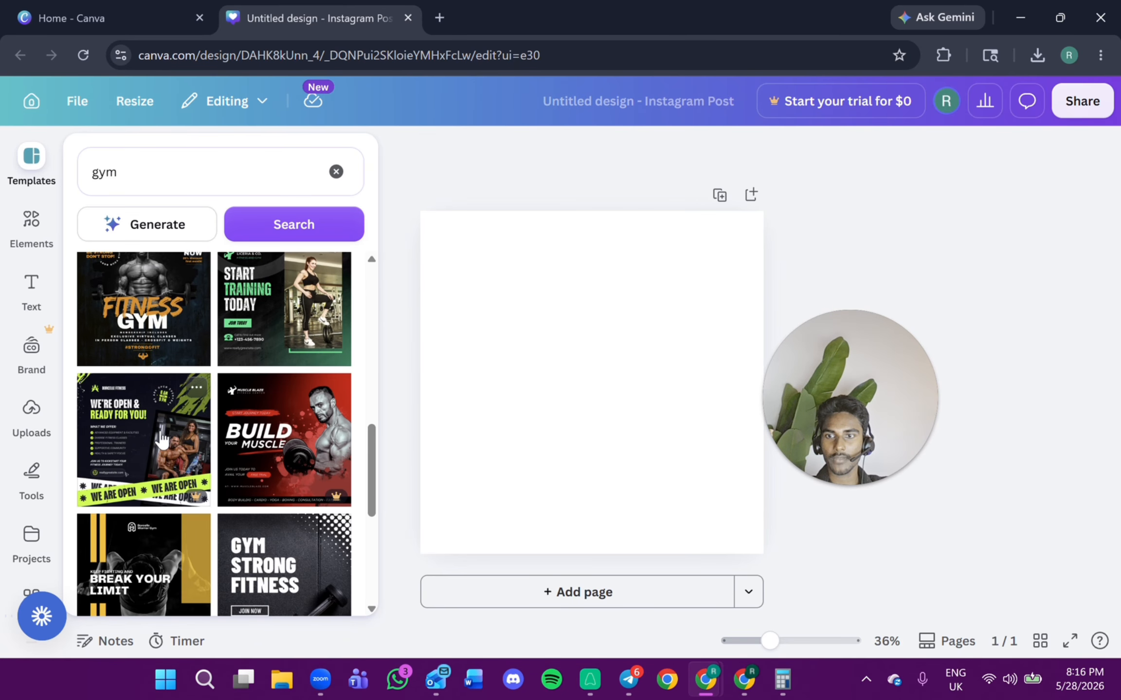
pyautogui.scroll(-3, 161, 445)
pyautogui.scroll(-8, 163, 445)
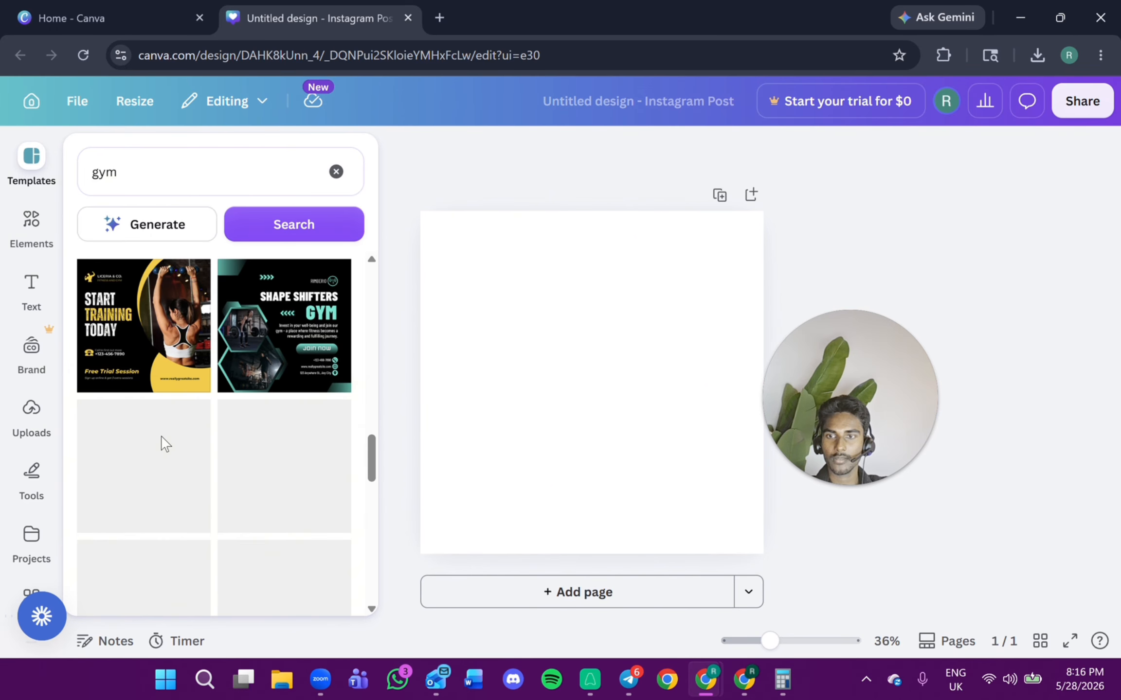
pyautogui.click(180, 350)
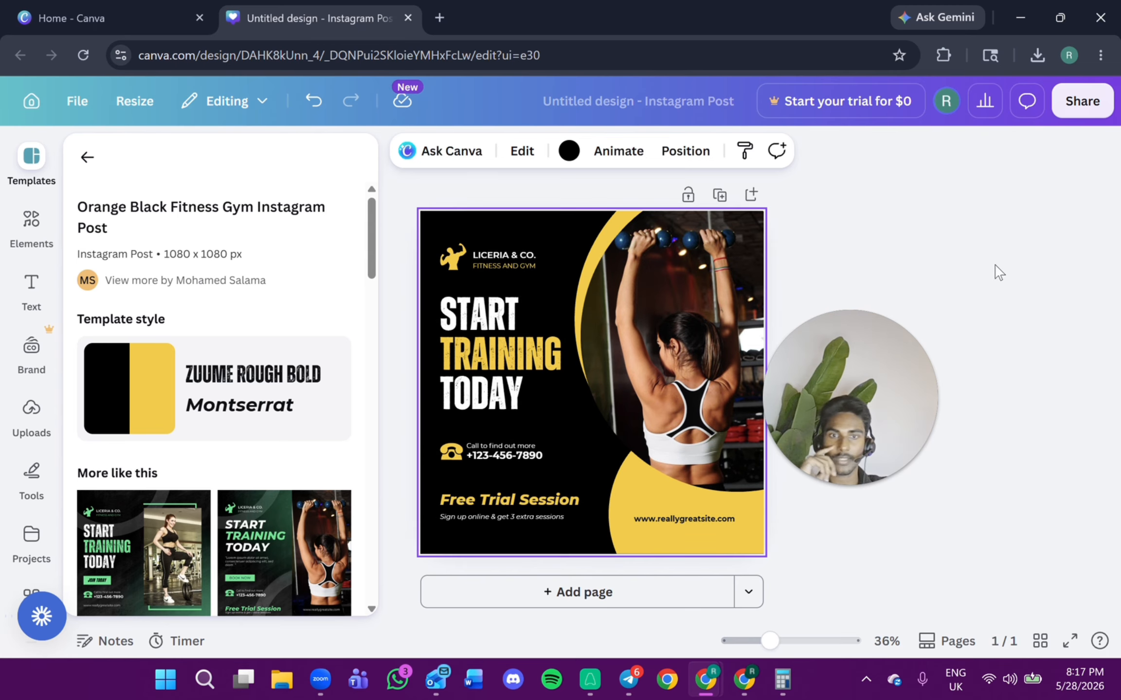
pyautogui.click(817, 248)
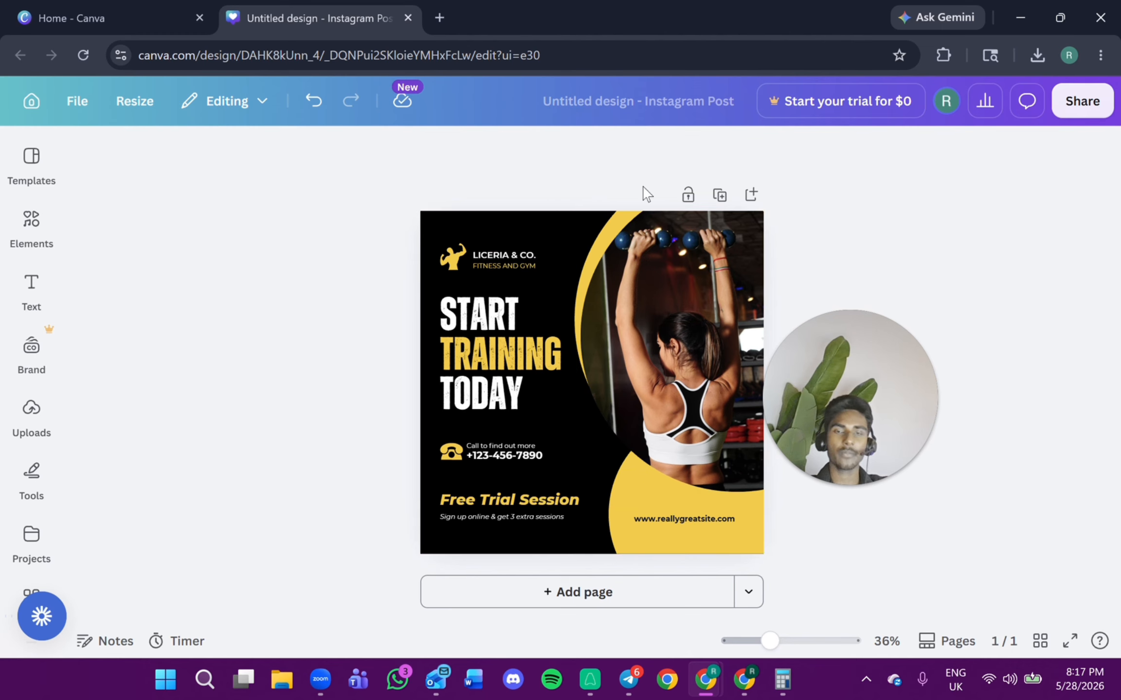
# Download the finished design as a PNG file.
pyautogui.click(1096, 117)
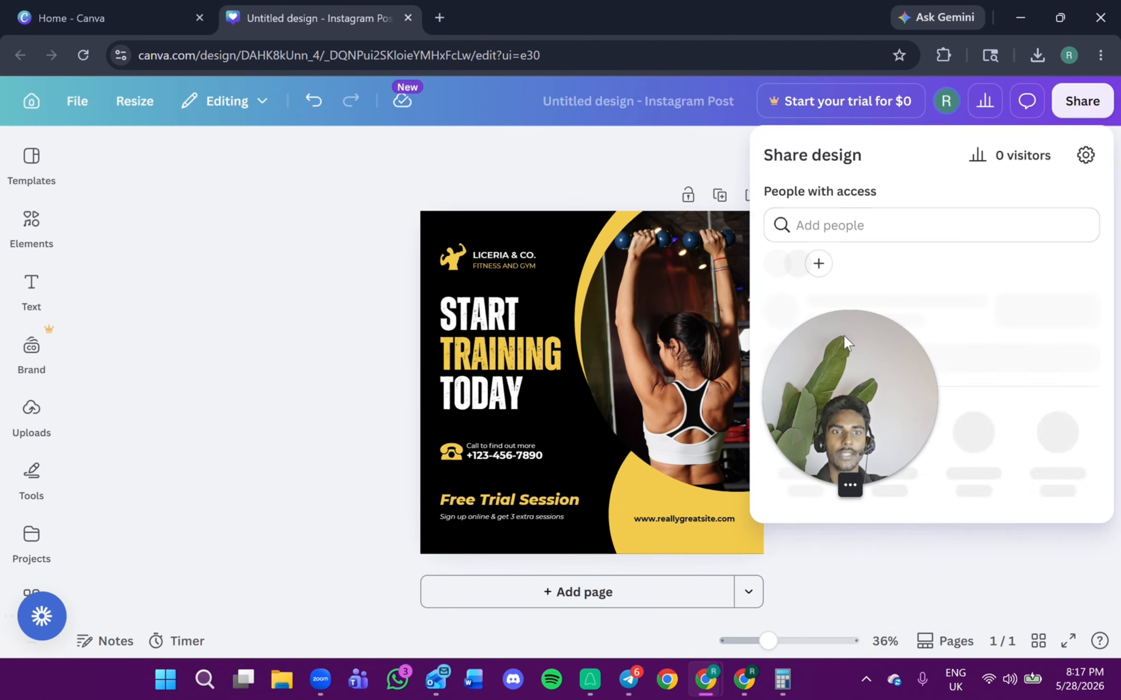
pyautogui.moveTo(843, 341); pyautogui.dragTo(173, 289)
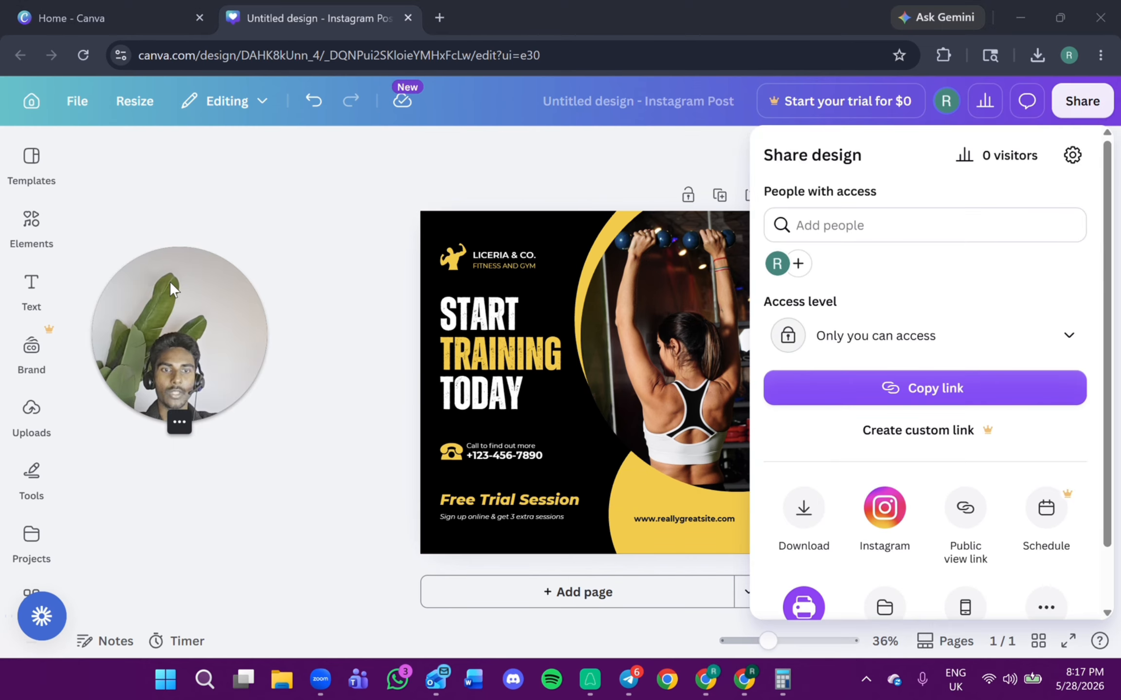
pyautogui.click(804, 508)
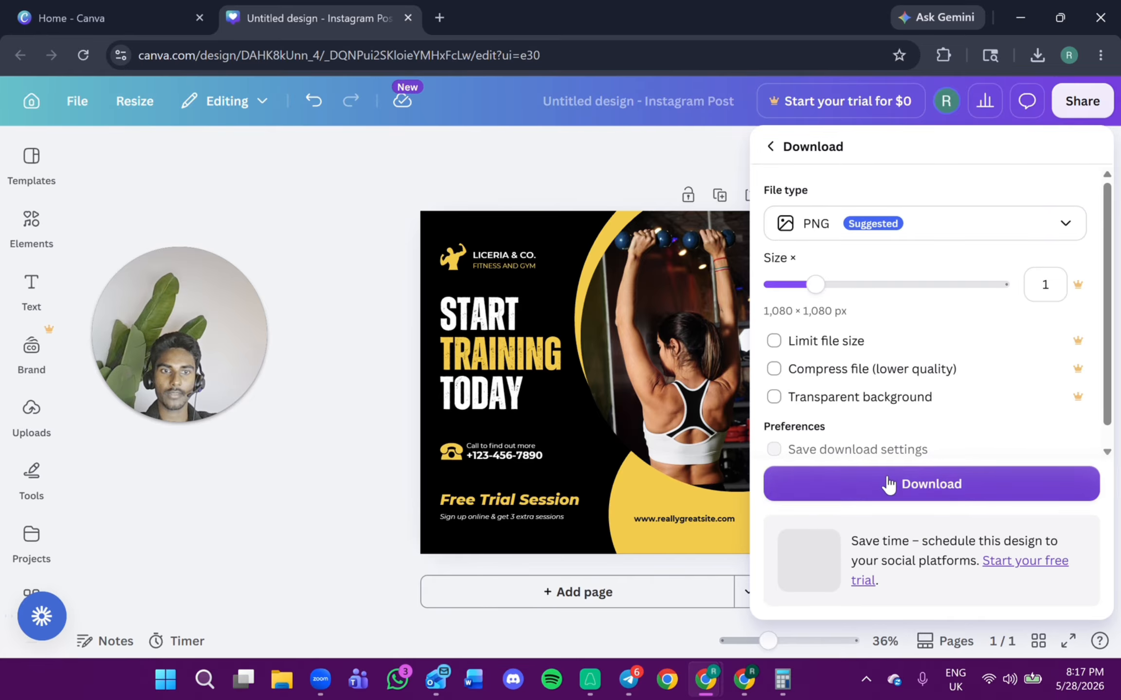
pyautogui.click(925, 484)
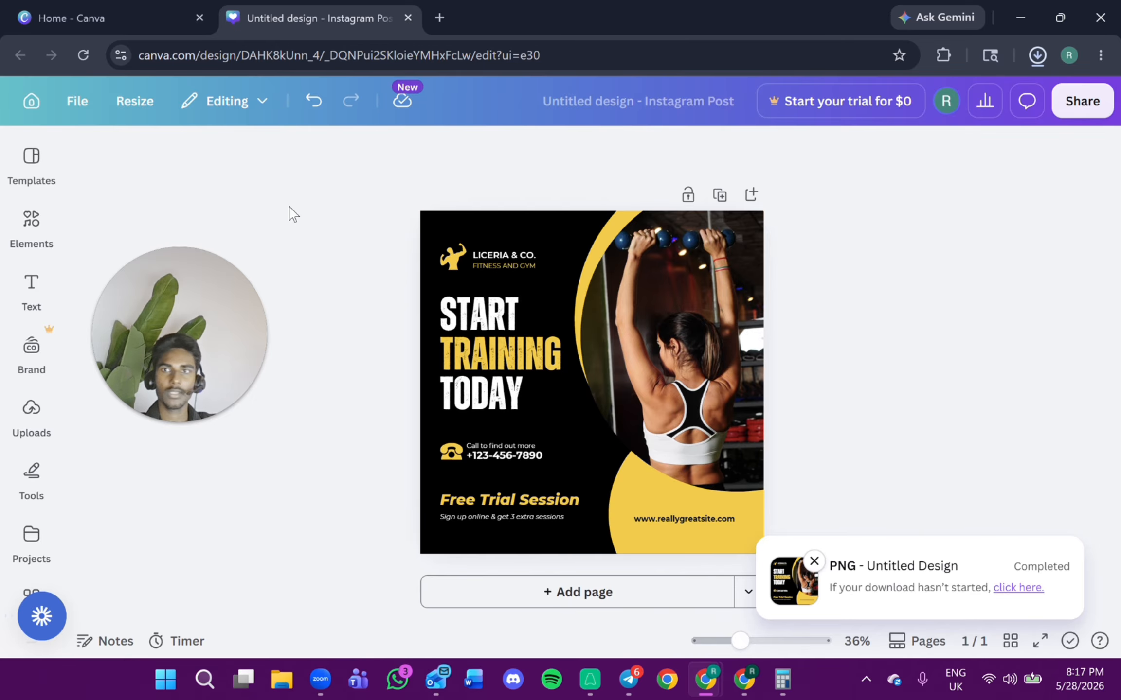
# Switch to Ads Manager, upload the downloaded design as the ad's image, and advance past the crop step to the text settings.
pyautogui.moveTo(181, 301); pyautogui.dragTo(698, 348)
pyautogui.moveTo(654, 5); pyautogui.dragTo(1120, 228)
pyautogui.moveTo(682, 379); pyautogui.dragTo(927, 317)
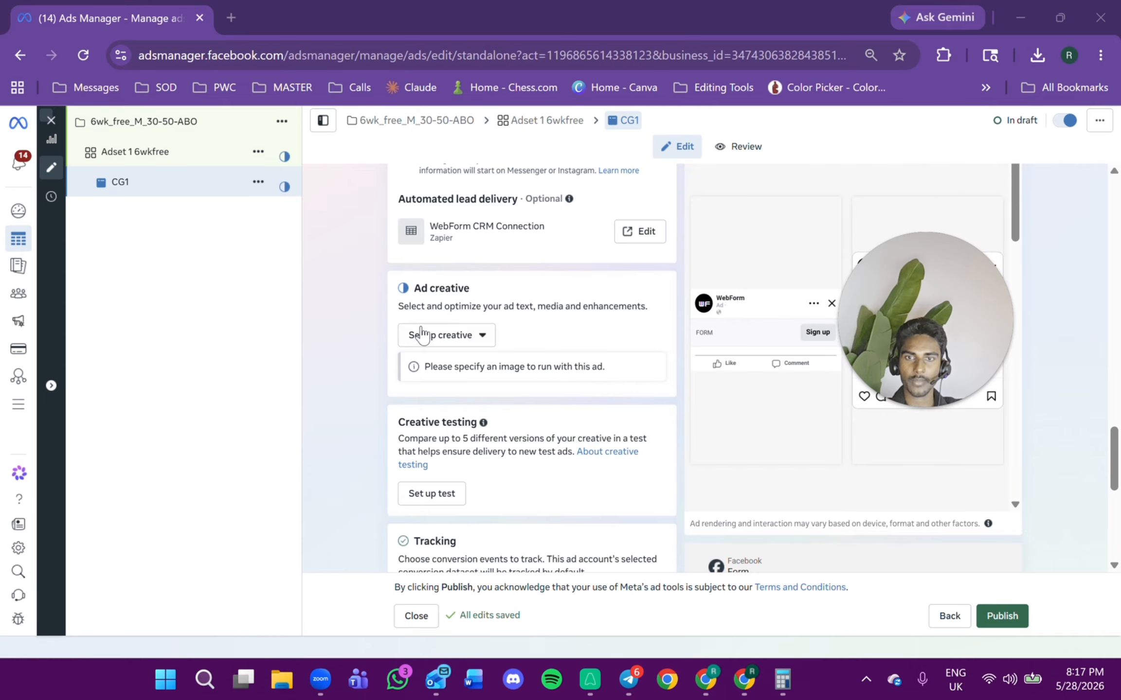
pyautogui.click(440, 335)
pyautogui.click(460, 368)
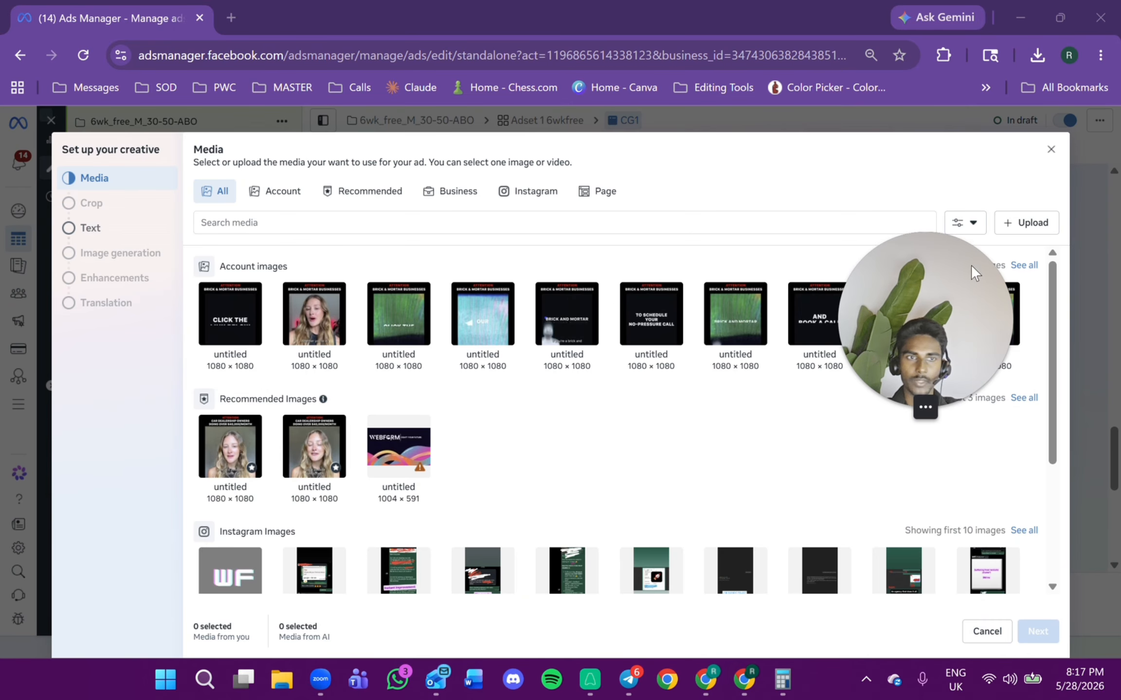
pyautogui.click(1026, 224)
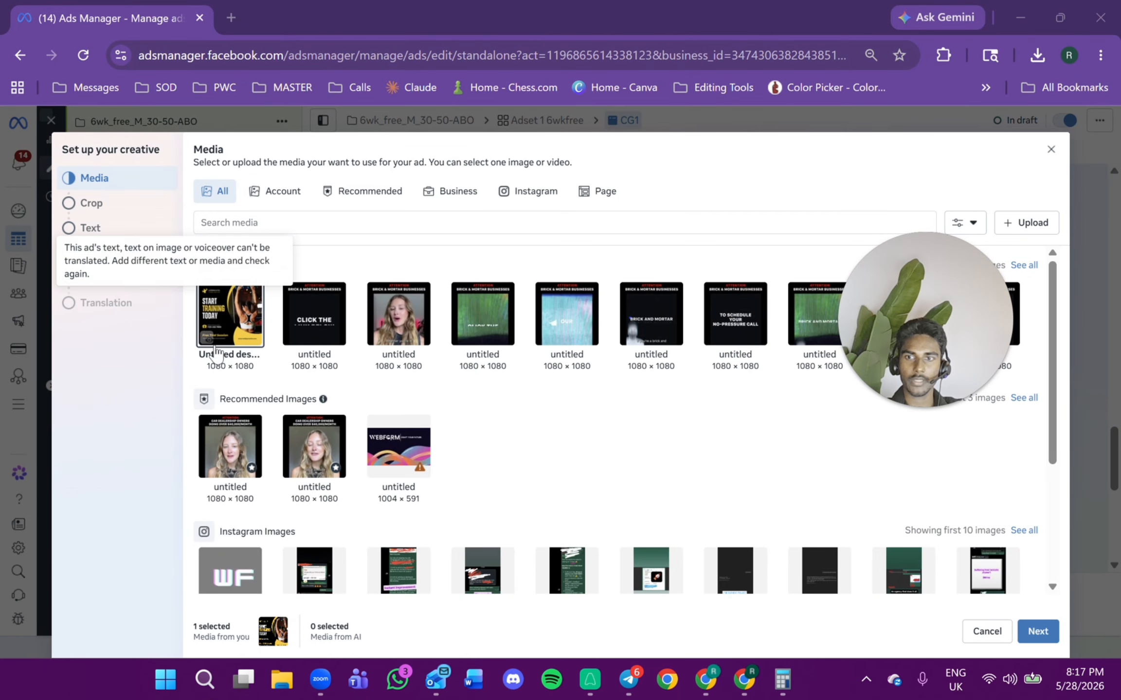
pyautogui.click(1033, 632)
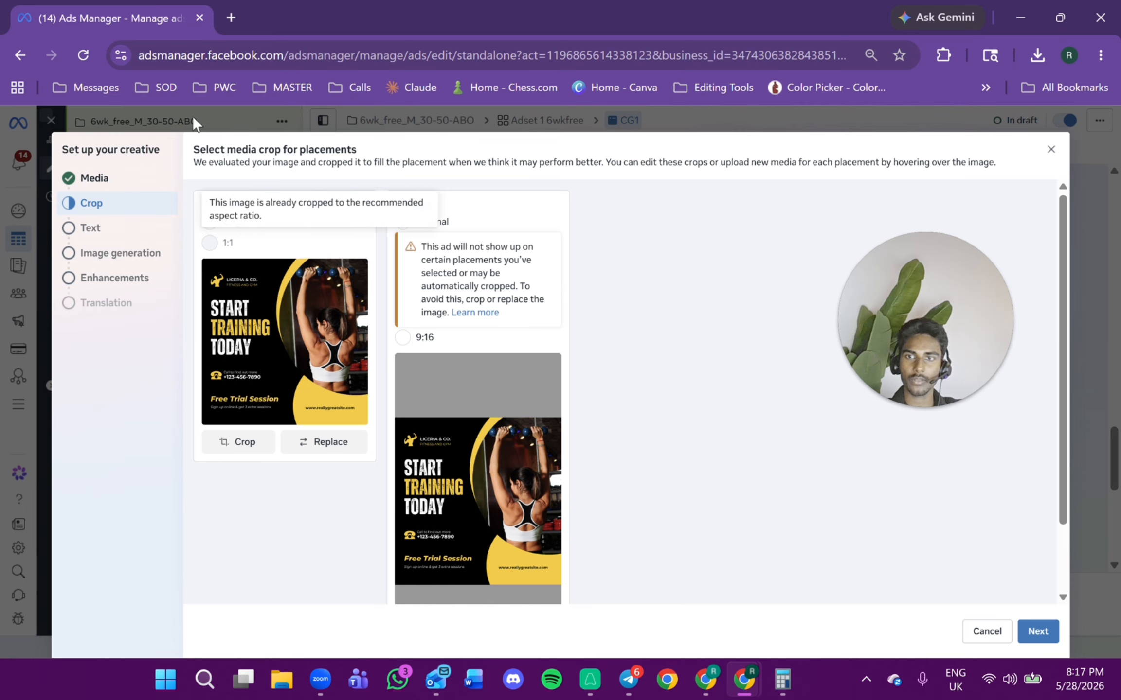
pyautogui.click(114, 228)
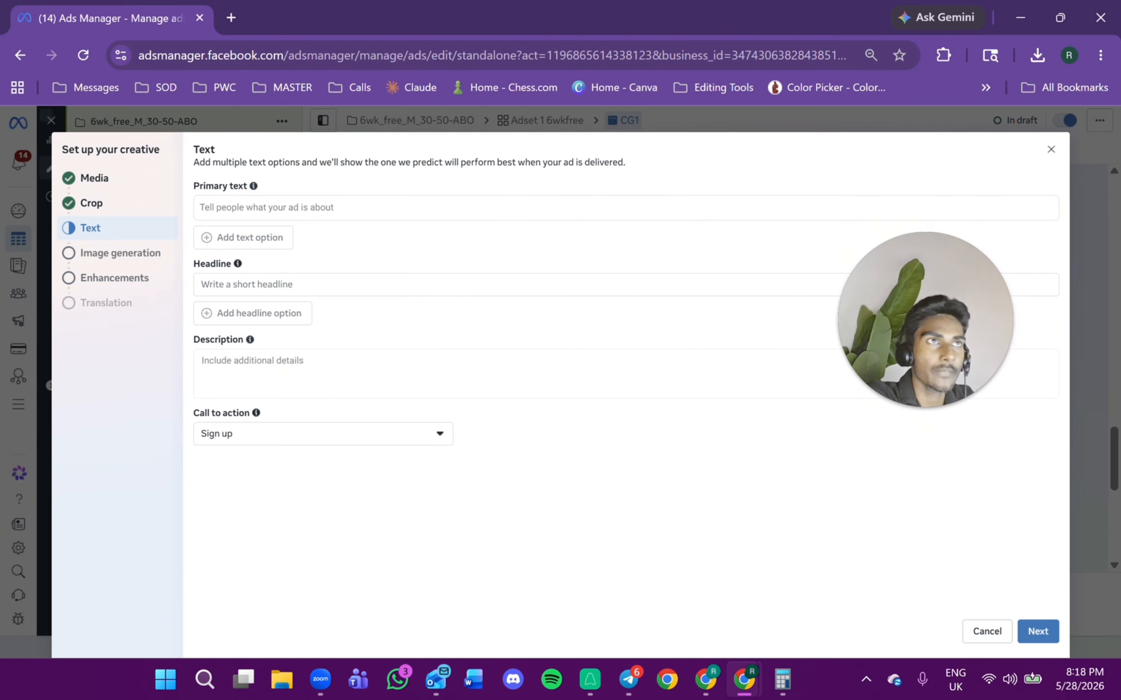
# Switch to the Google Docs copy document and copy the Golden Offer details.
pyautogui.moveTo(1120, 184); pyautogui.dragTo(552, 181)
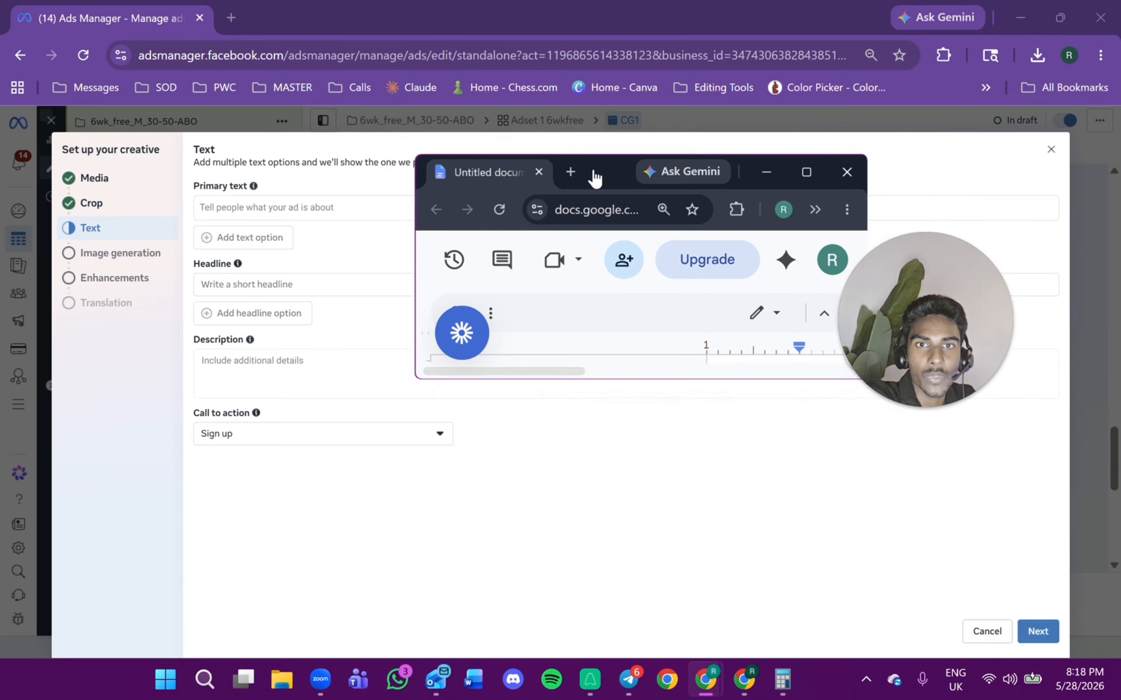
pyautogui.doubleClick(593, 177)
pyautogui.scroll(15, 681, 423)
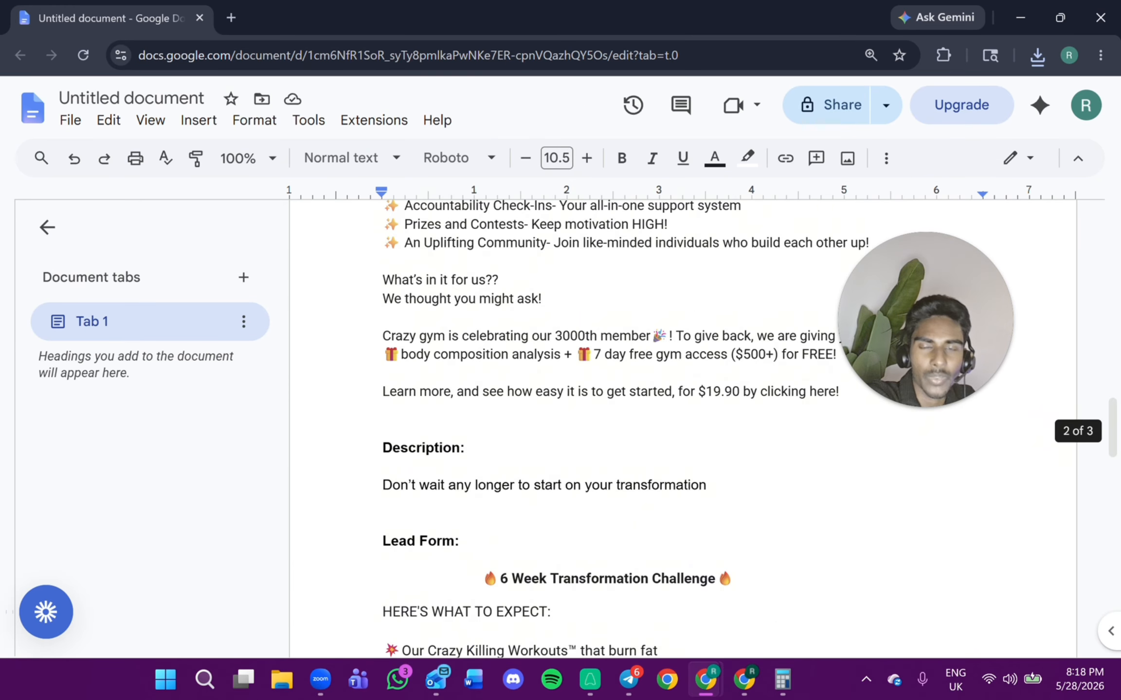
pyautogui.scroll(20, 681, 423)
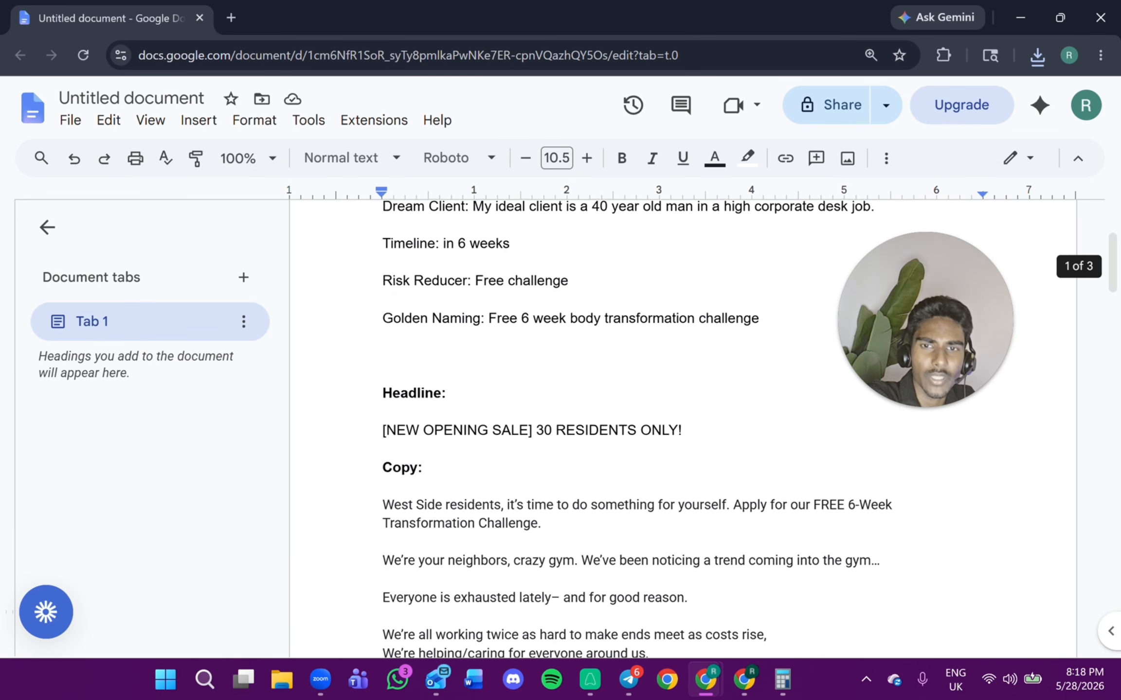
pyautogui.scroll(5, 681, 423)
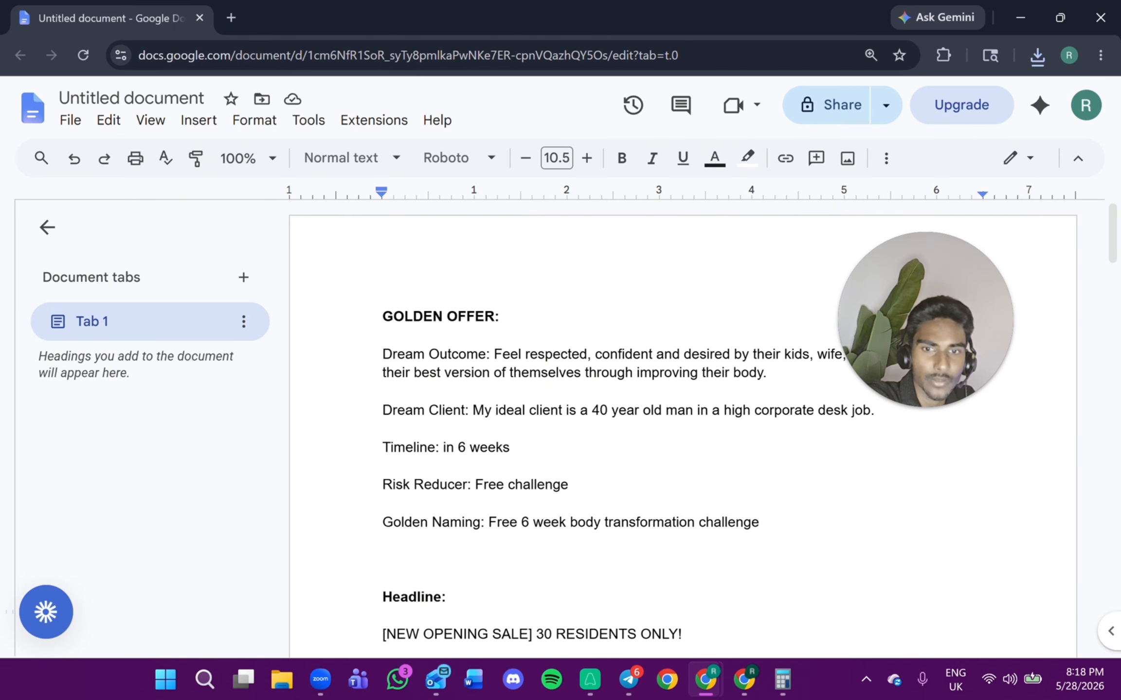
pyautogui.moveTo(758, 522); pyautogui.dragTo(382, 354)
pyautogui.rightClick(443, 360)
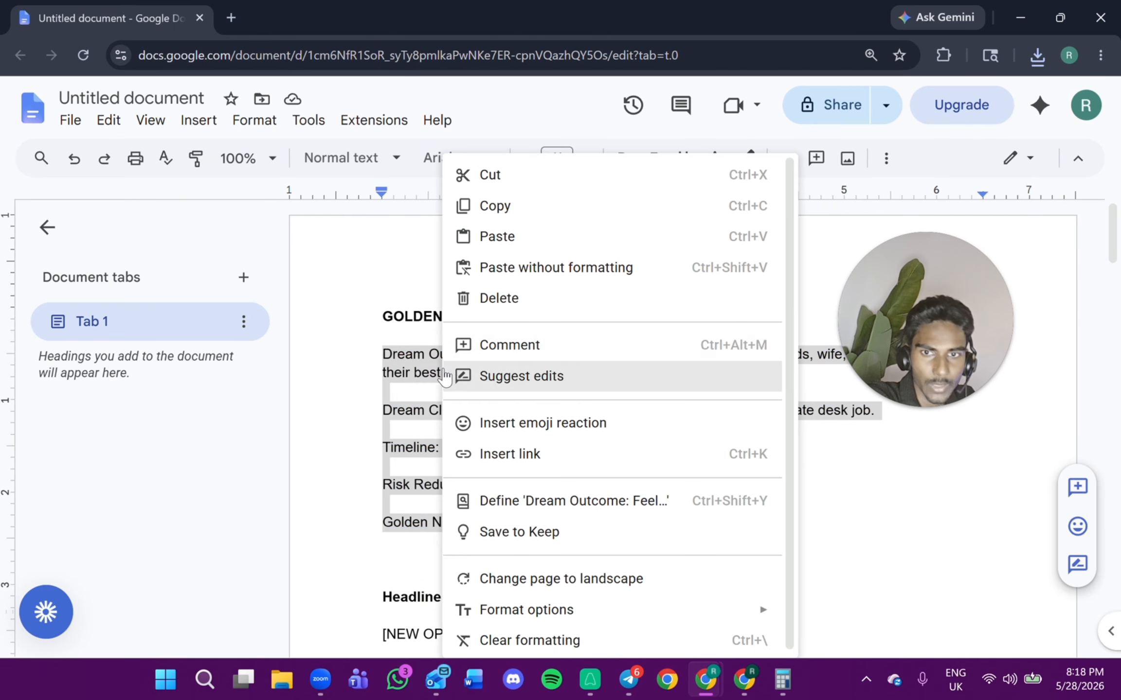
pyautogui.click(500, 219)
# Open ChatGPT in a new tab and paste the Golden Offer details into the prompt box.
pyautogui.click(231, 18)
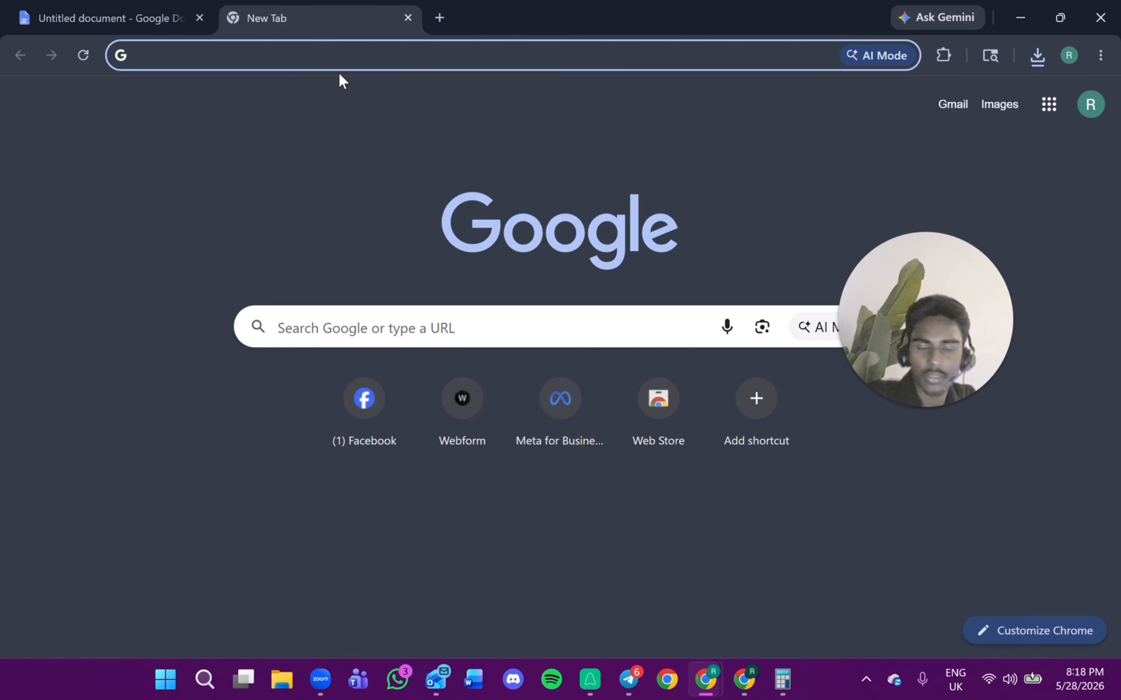
pyautogui.write('chatgpt')
pyautogui.press('Return')
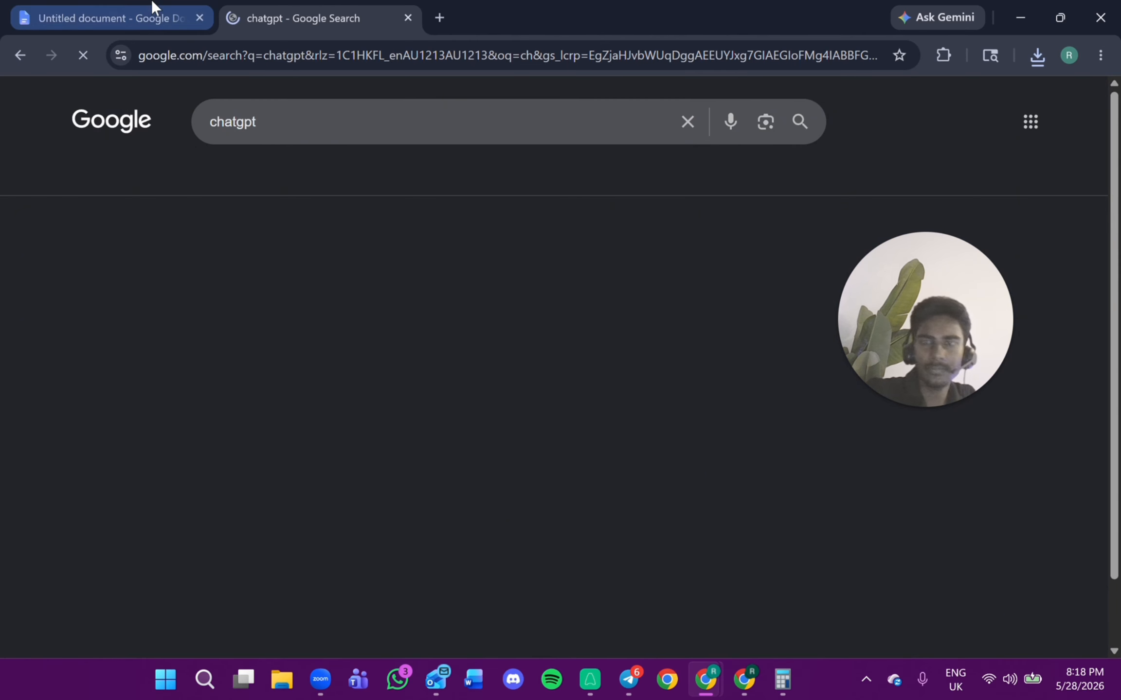
pyautogui.click(214, 344)
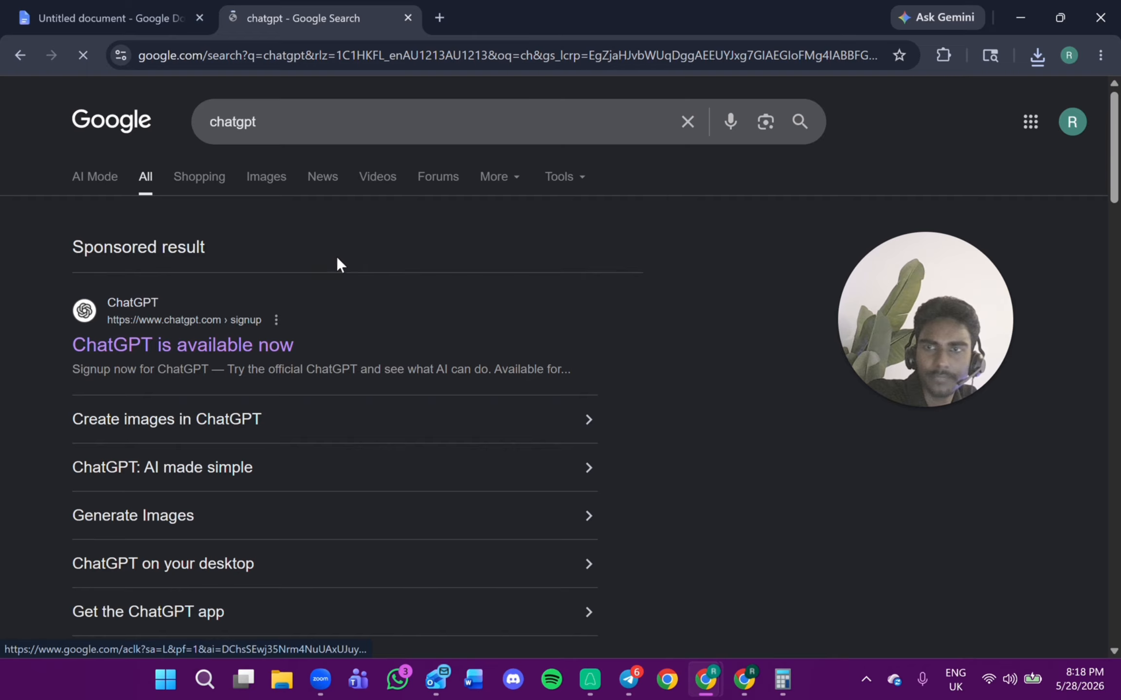
pyautogui.rightClick(478, 347)
pyautogui.click(527, 453)
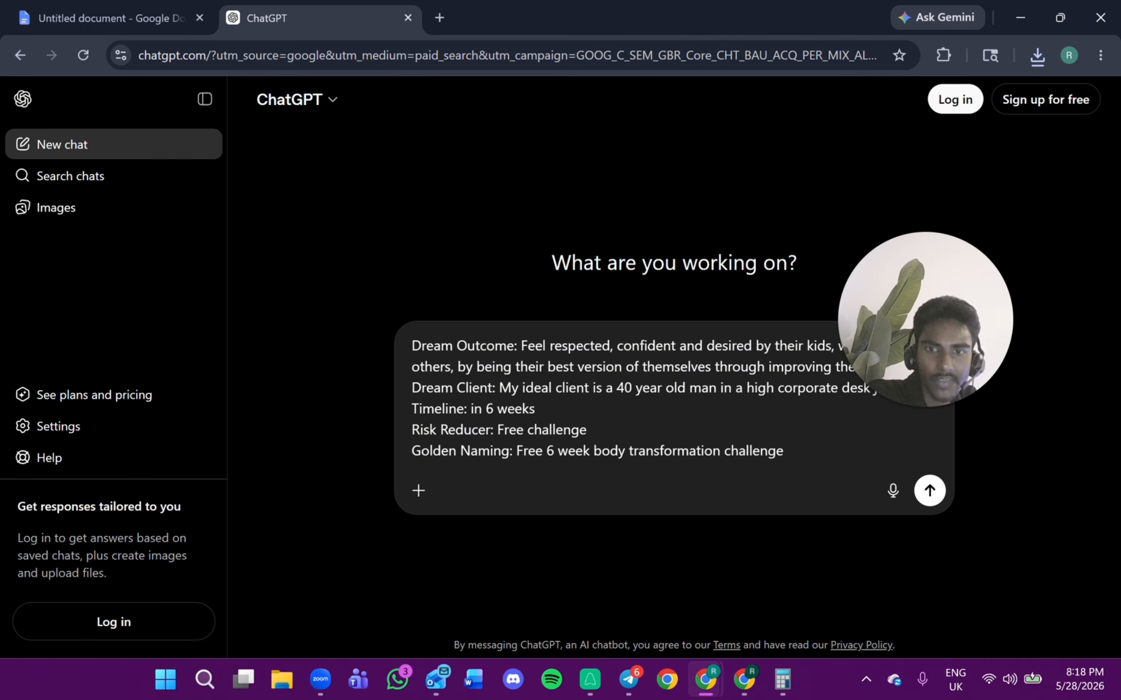
# Switch to the copy document, select and copy the full ad copy text, and return to ChatGPT.
pyautogui.click(128, 7)
pyautogui.scroll(-5, 583, 390)
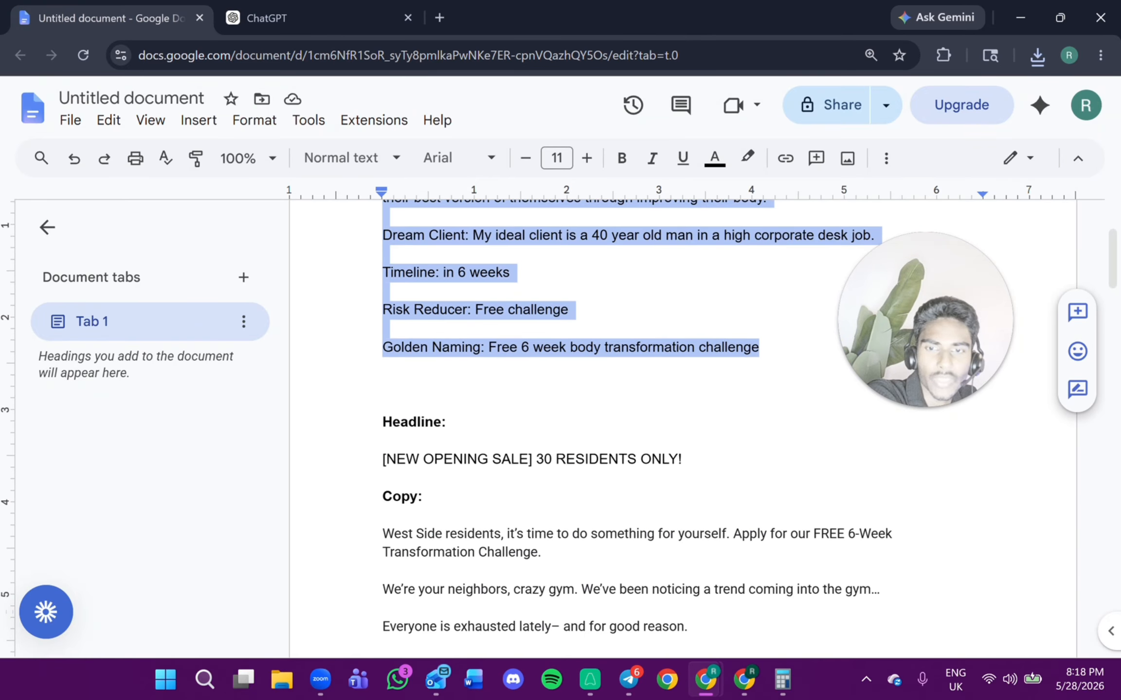
pyautogui.moveTo(382, 534); pyautogui.dragTo(387, 494)
pyautogui.scroll(-5, 537, 303)
pyautogui.scroll(-2, 603, 491)
pyautogui.moveTo(604, 491); pyautogui.dragTo(609, 488)
pyautogui.scroll(-2, 596, 456)
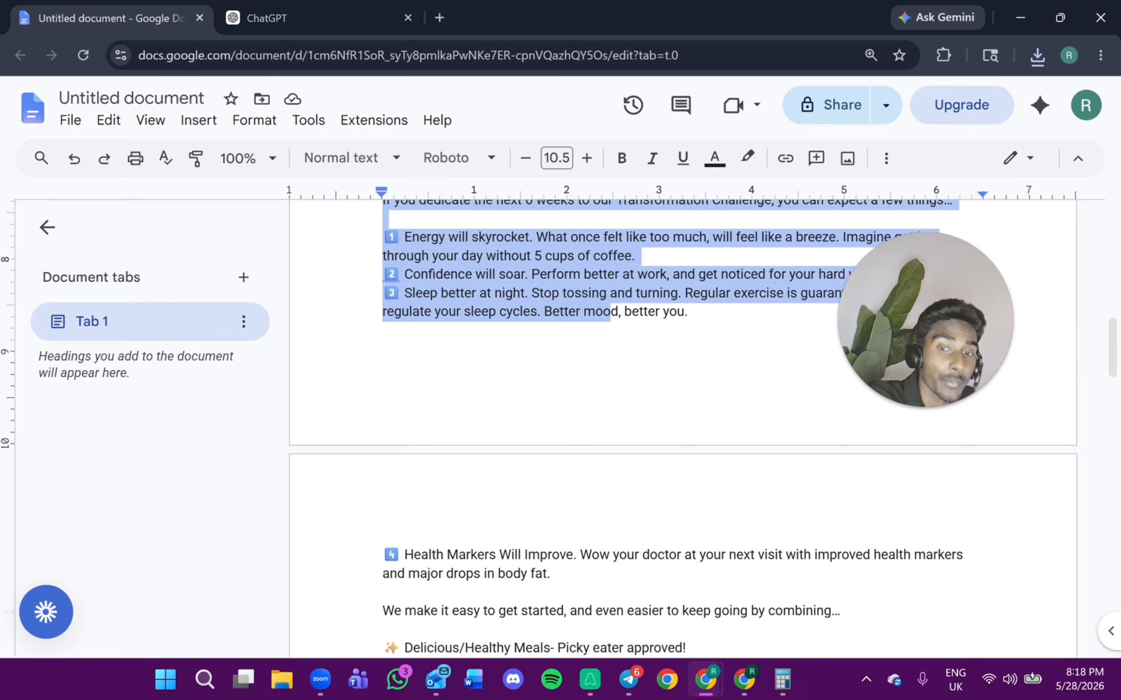
pyautogui.scroll(-3, 596, 456)
pyautogui.scroll(-5, 597, 456)
pyautogui.moveTo(840, 421); pyautogui.dragTo(384, 430)
pyautogui.scroll(4, 487, 370)
pyautogui.scroll(10, 450, 484)
pyautogui.rightClick(417, 455)
pyautogui.click(438, 205)
pyautogui.click(265, 19)
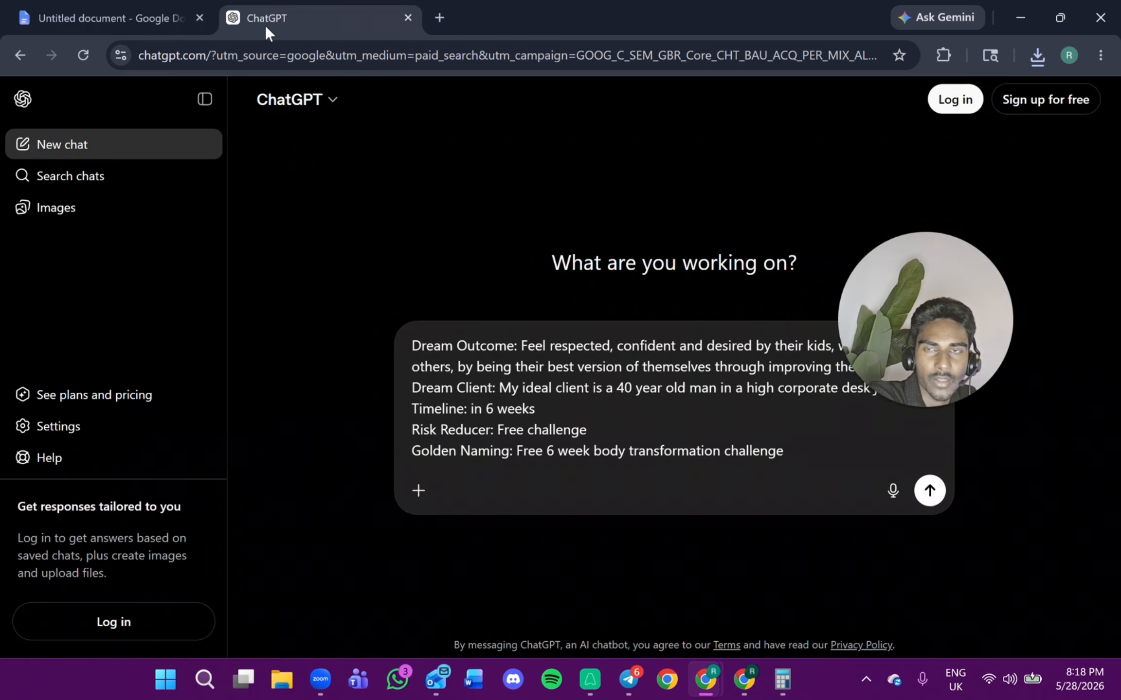
# Paste the ad copy into the ChatGPT prompt after the Golden Offer details and scroll through the prompt.
pyautogui.rightClick(840, 443)
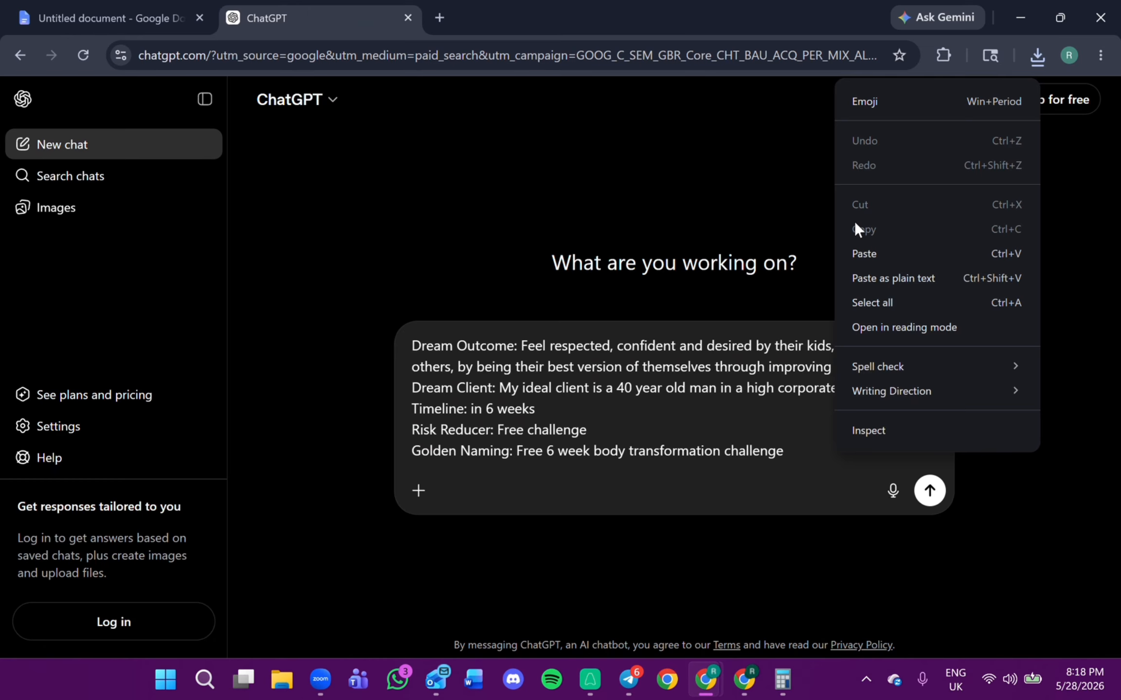
pyautogui.click(858, 253)
pyautogui.scroll(-5, 674, 395)
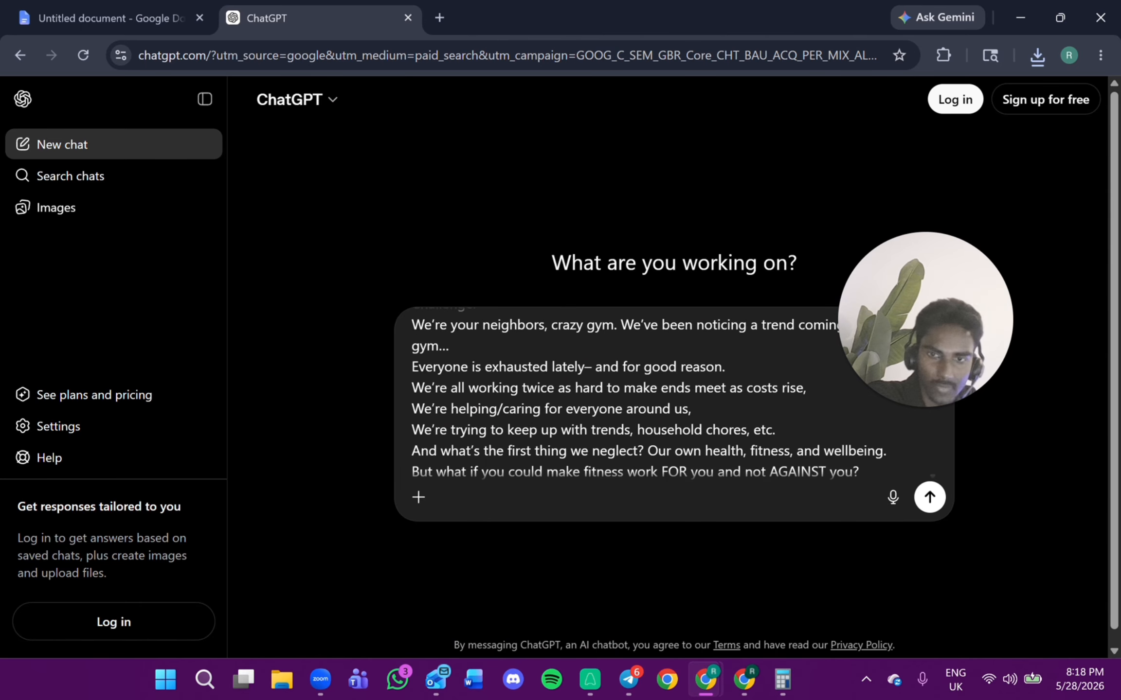
pyautogui.scroll(-5, 651, 395)
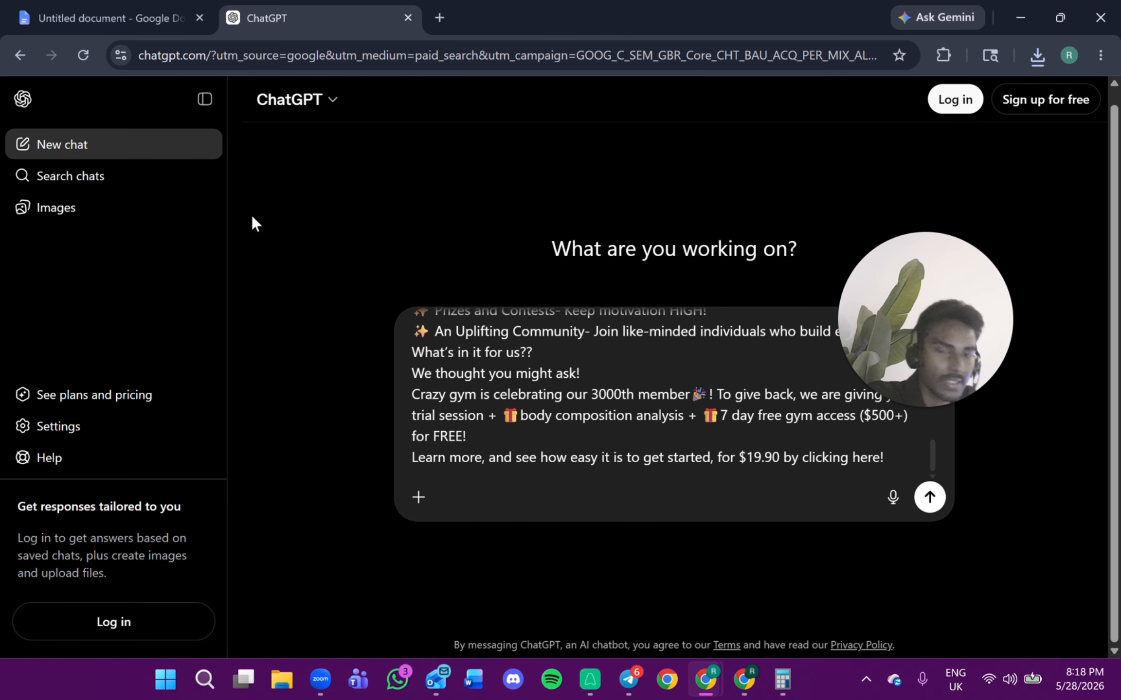
pyautogui.scroll(3, 674, 395)
pyautogui.scroll(8, 674, 395)
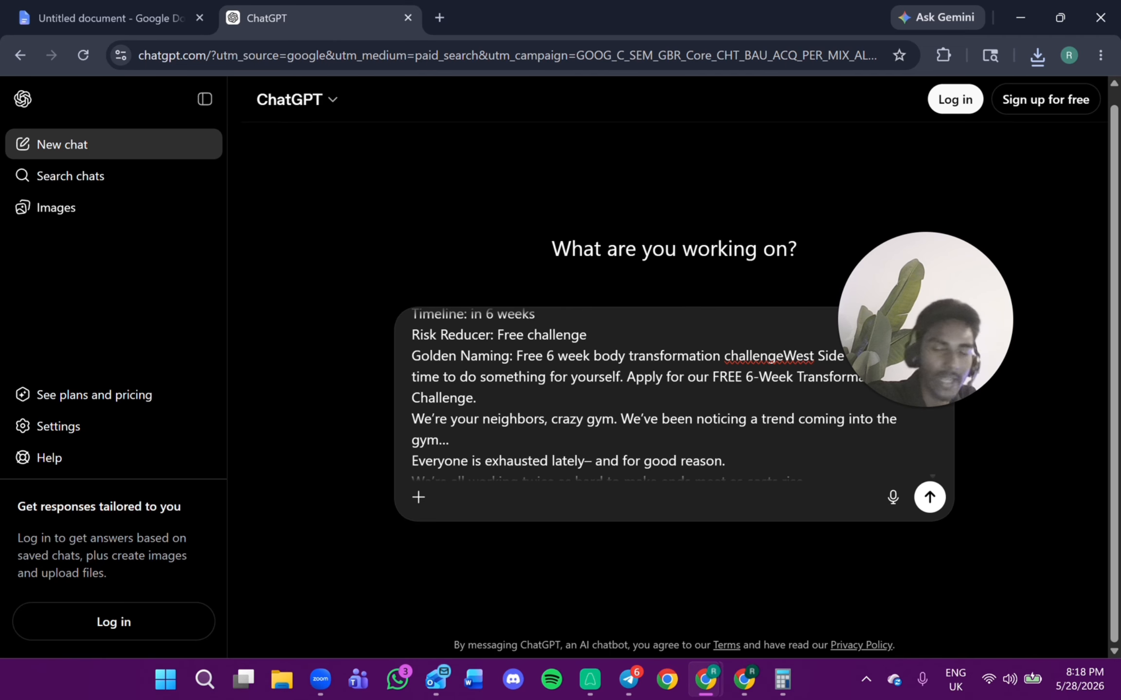
pyautogui.scroll(2, 673, 395)
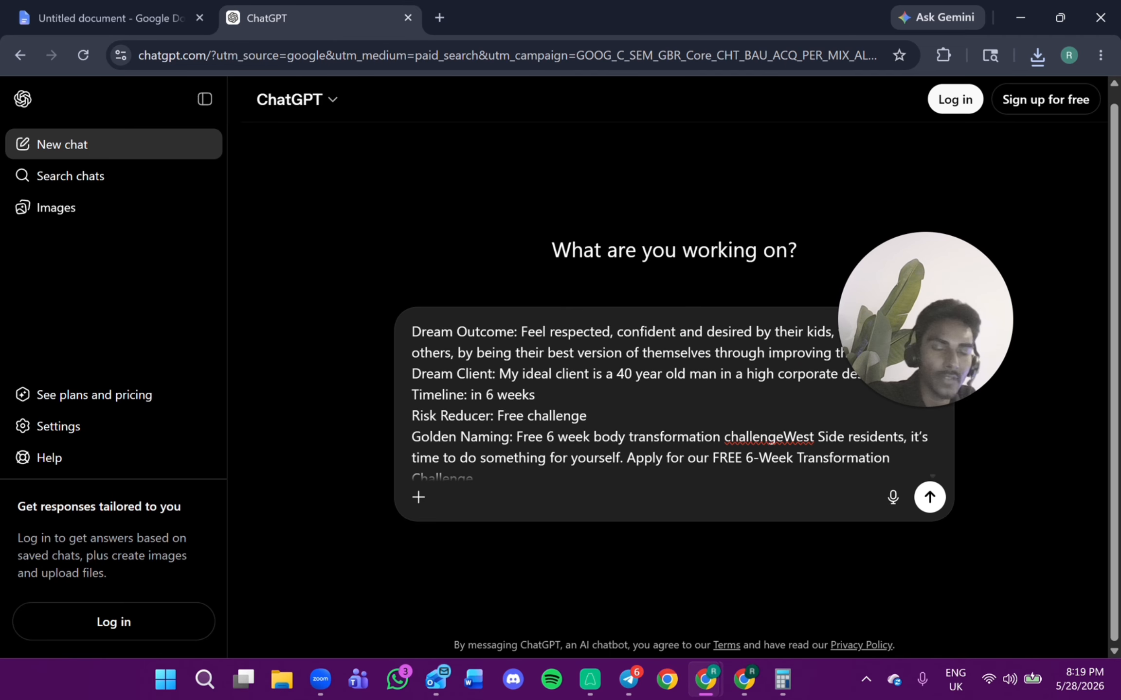
# Return to the document, copy the selected ad copy again, and switch back to Ads Manager.
pyautogui.click(112, 18)
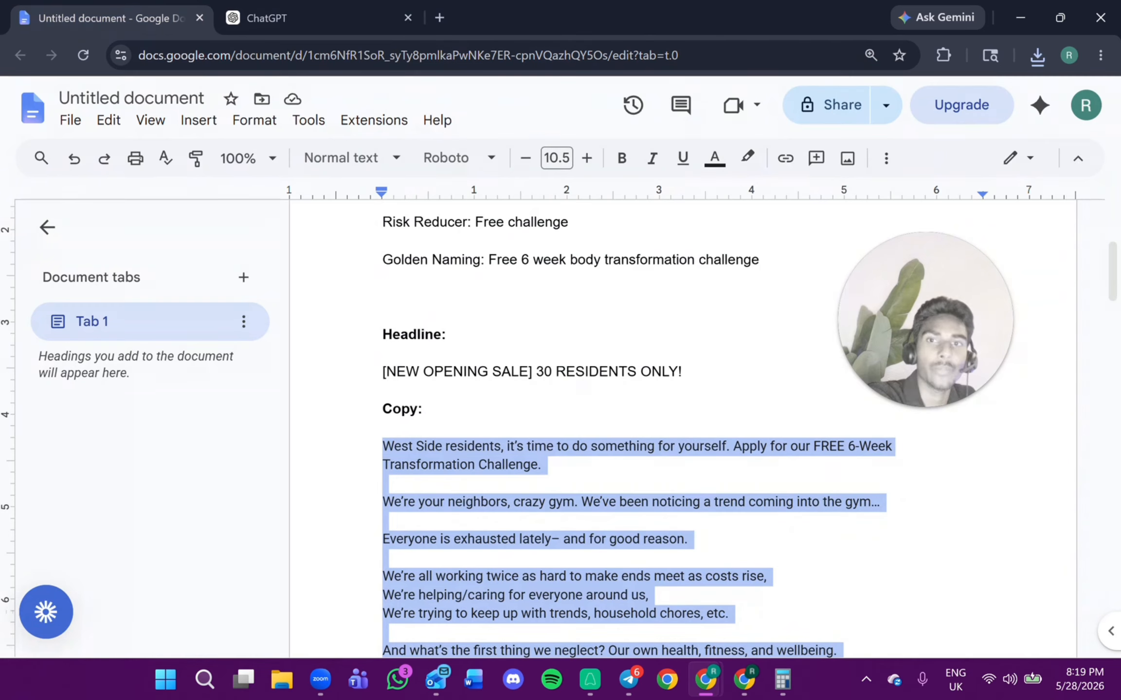
pyautogui.scroll(3, 681, 428)
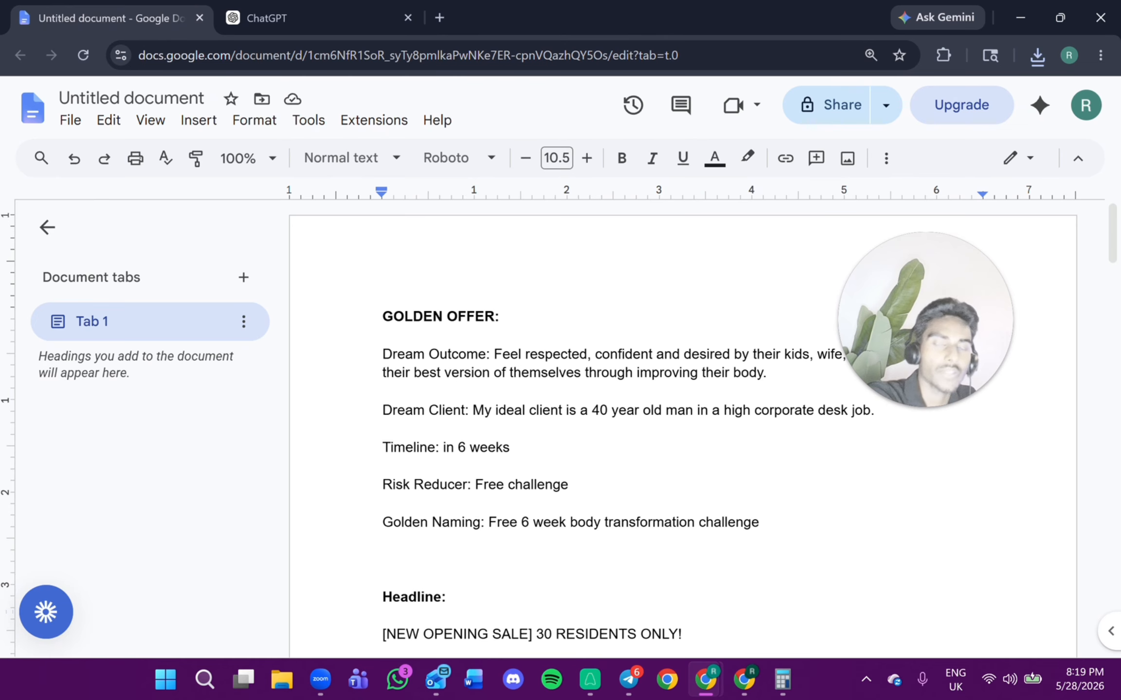
pyautogui.scroll(-9, 681, 428)
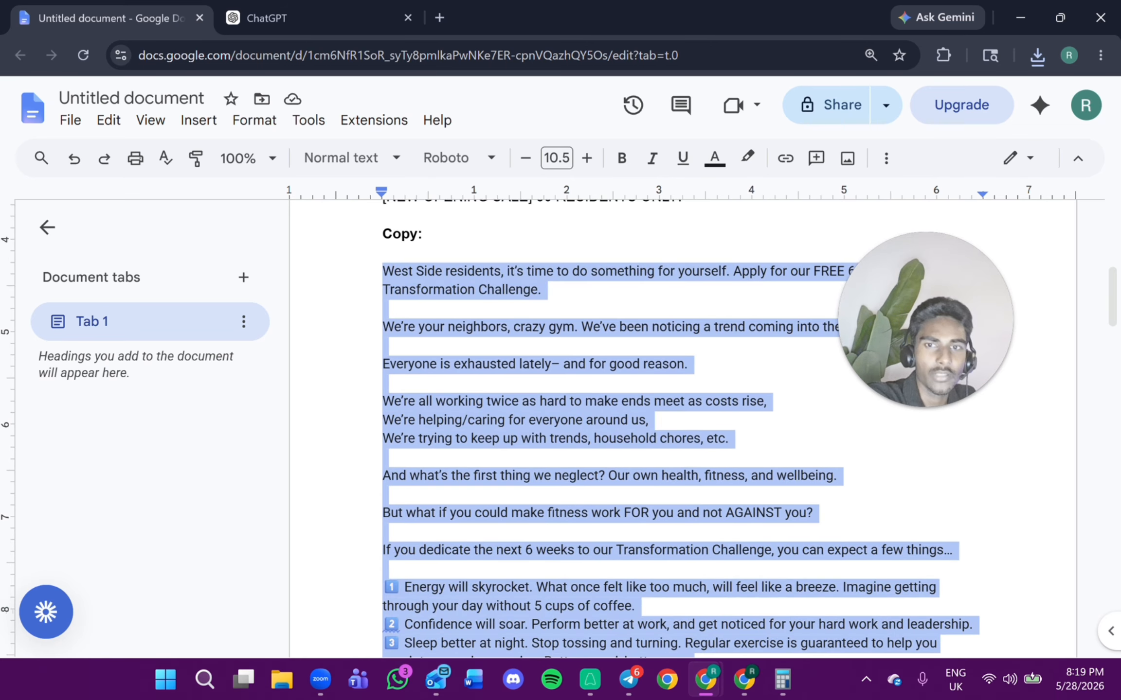
pyautogui.rightClick(430, 273)
pyautogui.click(452, 205)
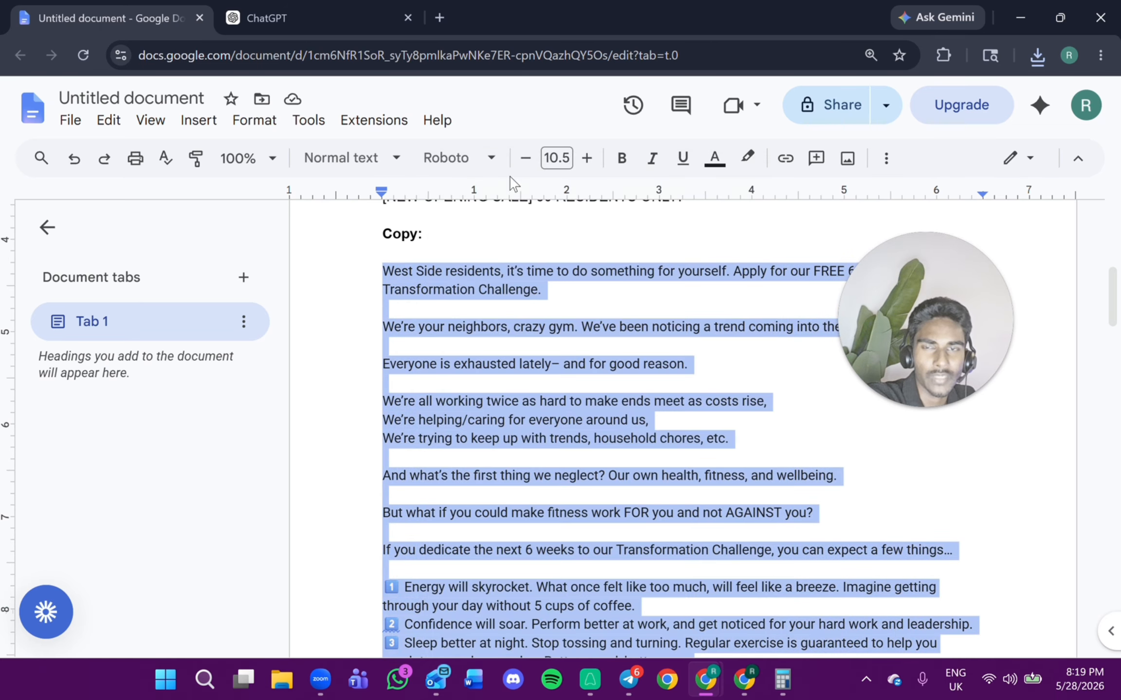
pyautogui.moveTo(682, 2); pyautogui.dragTo(1120, 150)
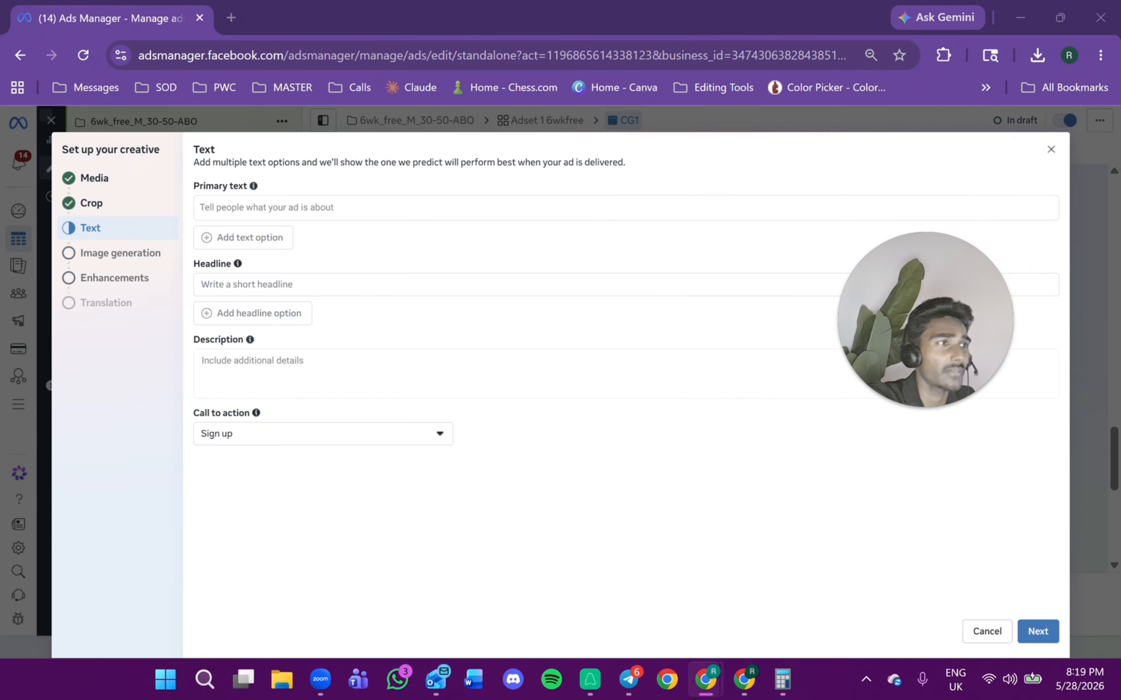
# Paste the ad copy into the Primary text field and scroll through it.
pyautogui.click(328, 210)
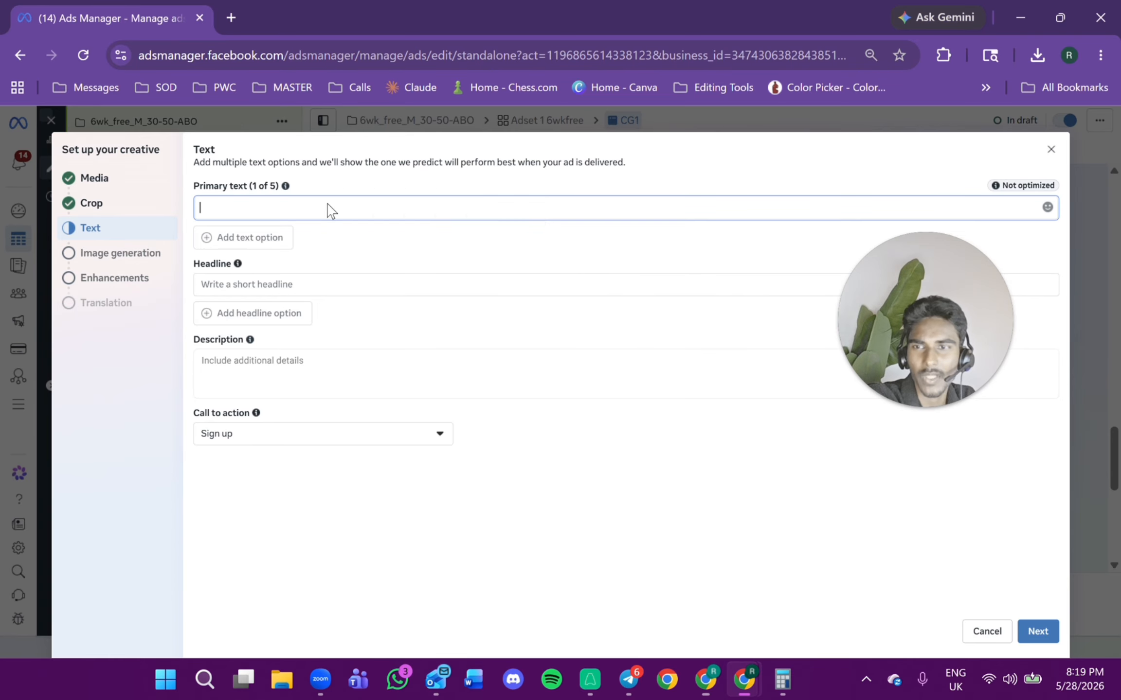
pyautogui.rightClick(331, 210)
pyautogui.click(415, 376)
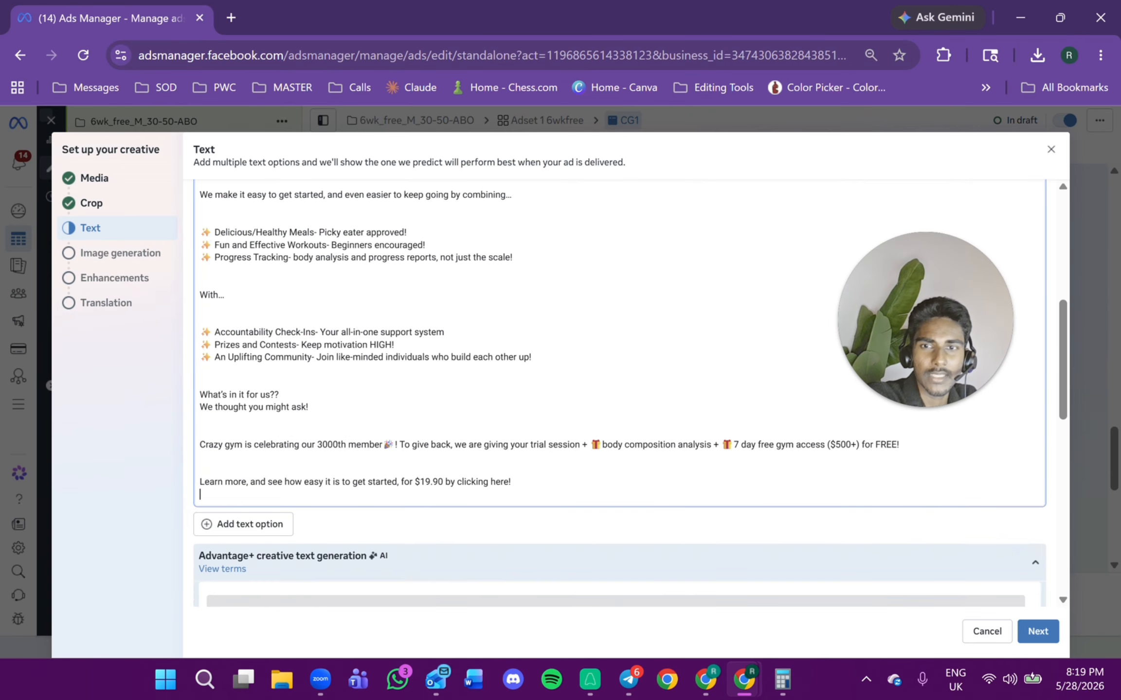
pyautogui.scroll(5, 620, 393)
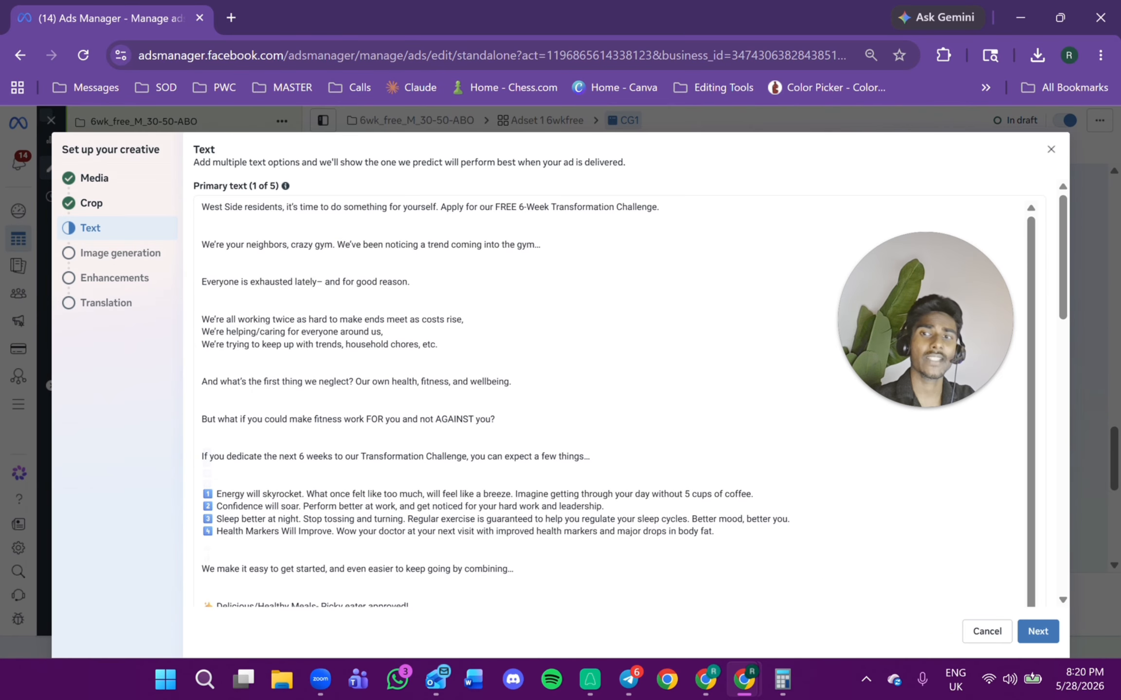
pyautogui.scroll(-2, 511, 401)
pyautogui.scroll(-4, 511, 401)
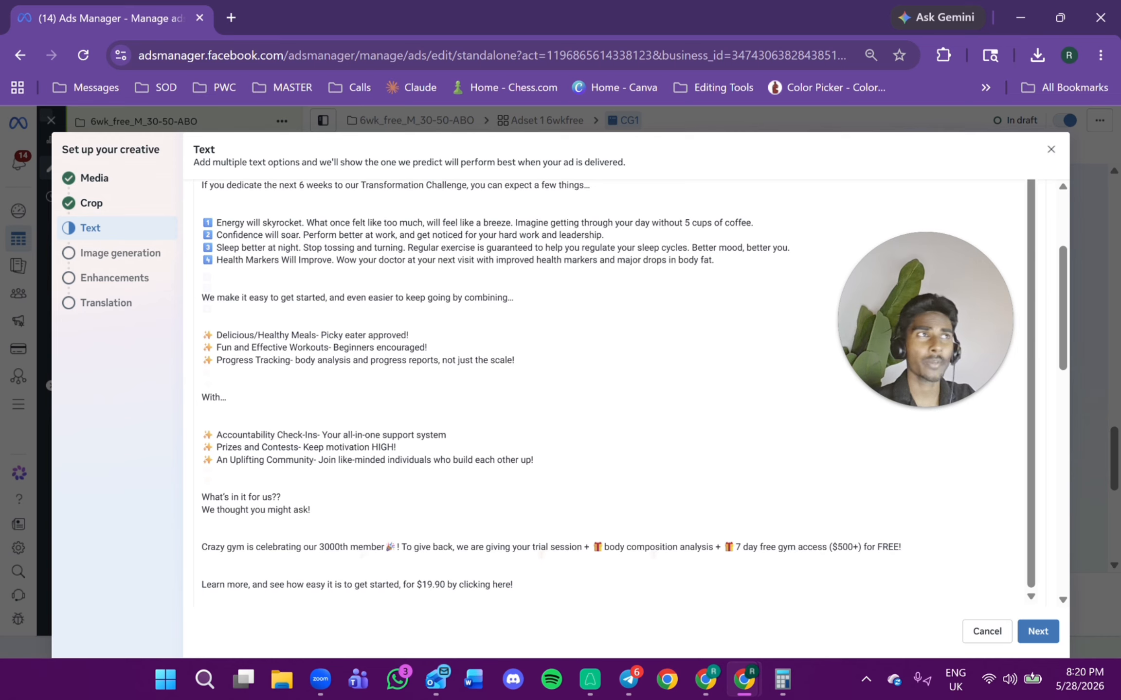
# Bring up the document window, select the Golden Offer lines, and switch back to Ads Manager.
pyautogui.click(706, 680)
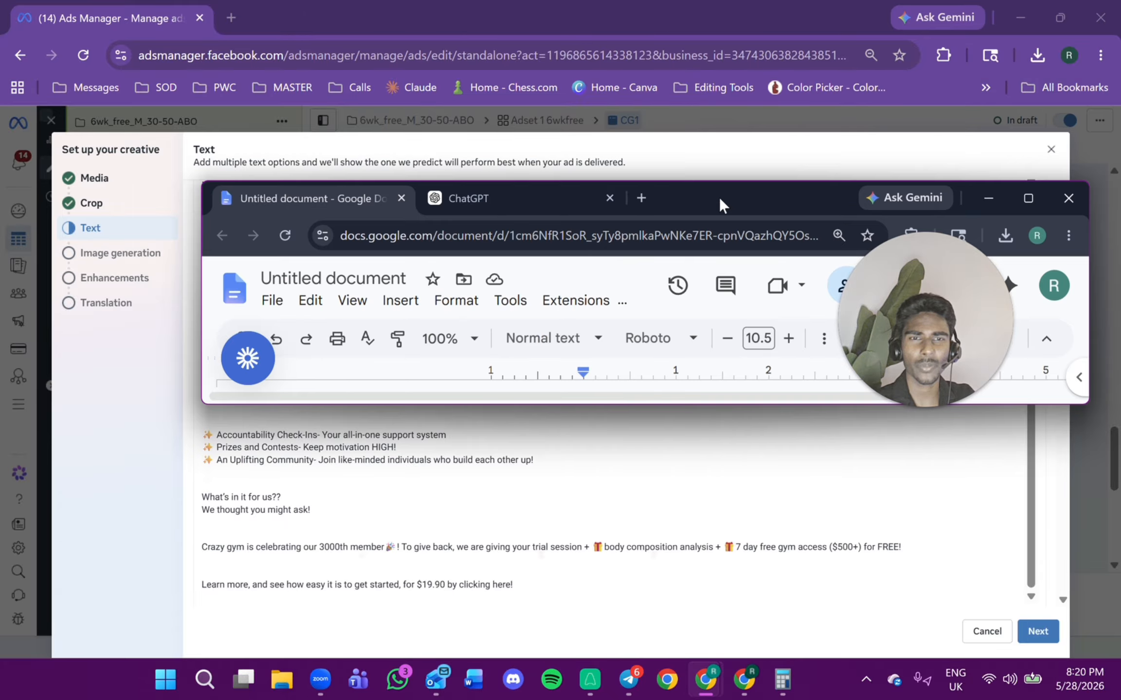
pyautogui.doubleClick(719, 197)
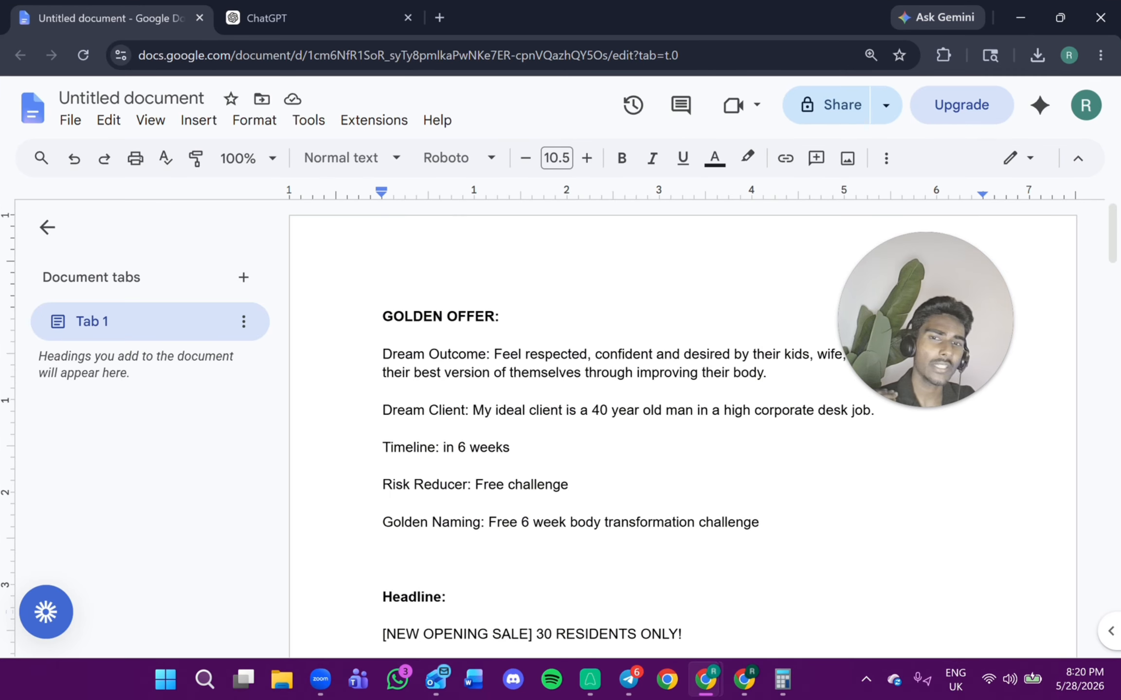
pyautogui.hotkey('shift', 'Down')
pyautogui.hotkey('shift', 'Down')
pyautogui.hotkey('shift', 'Down')
pyautogui.hotkey('shift', 'Down')
pyautogui.hotkey('shift', 'Down')
pyautogui.hotkey('shift', 'Down')
pyautogui.hotkey('shift', 'Down')
pyautogui.hotkey('shift', 'Down')
pyautogui.hotkey('shift', 'Down')
pyautogui.hotkey('shift', 'Down')
pyautogui.hotkey('shift', 'Down')
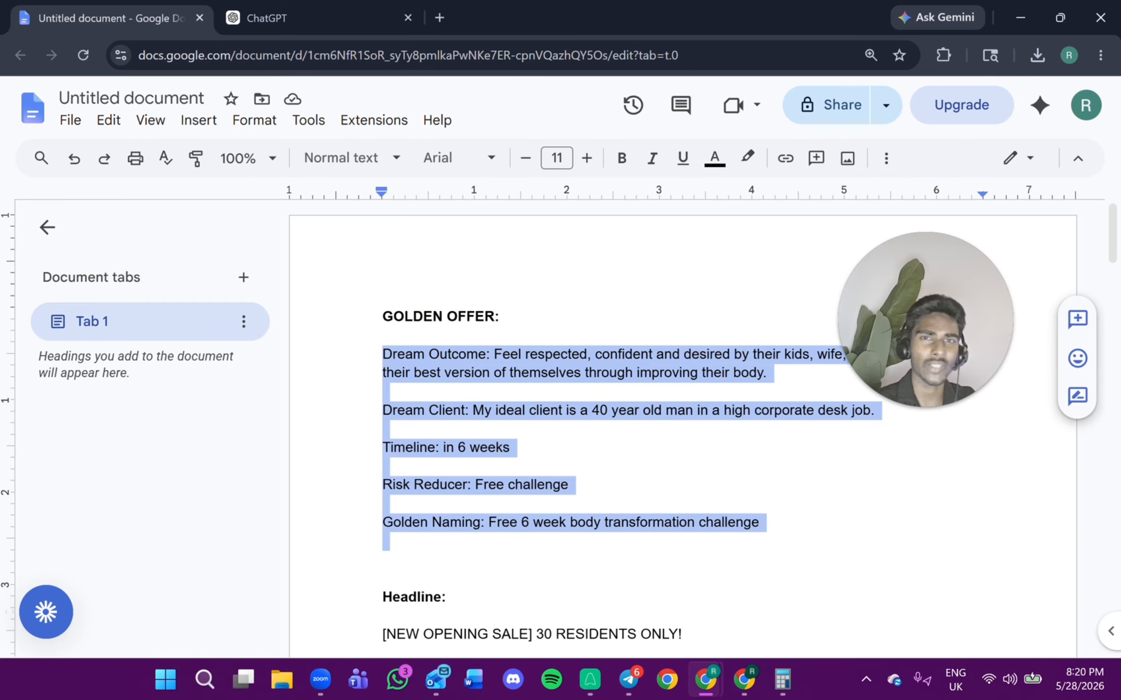
pyautogui.moveTo(618, 4); pyautogui.dragTo(651, 33)
pyautogui.hotkey('alt', 'Tab')
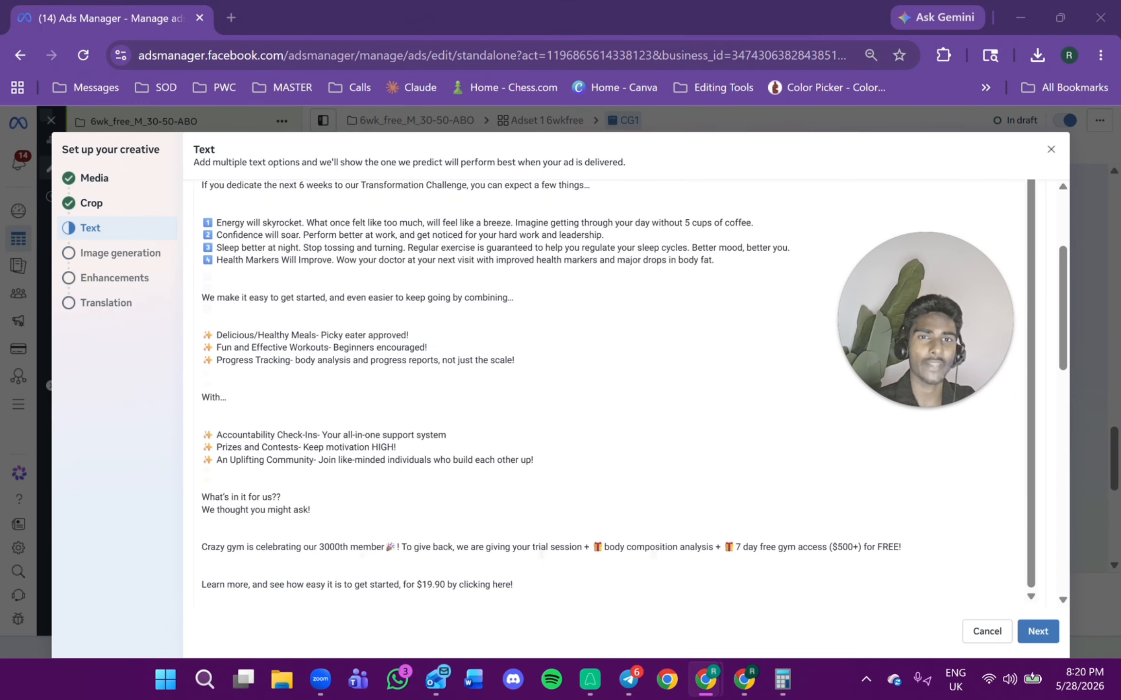
# Turn off persona-tailored text variations and deselect all AI-suggested headlines.
pyautogui.scroll(-5, 1024, 240)
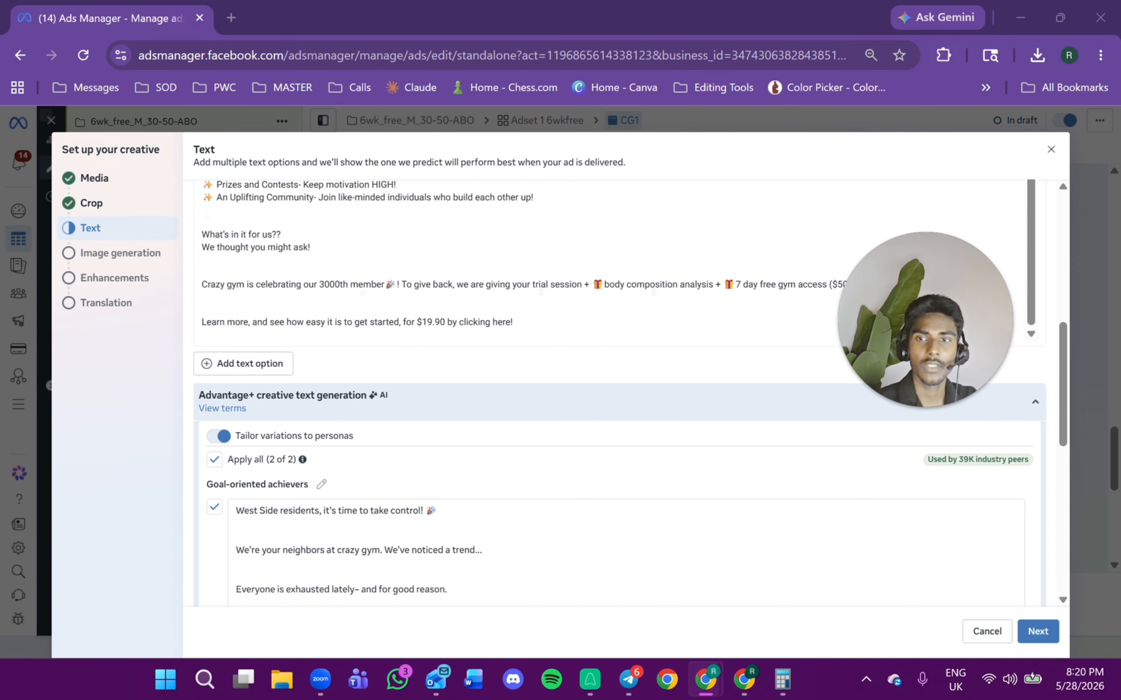
pyautogui.scroll(-3, 493, 329)
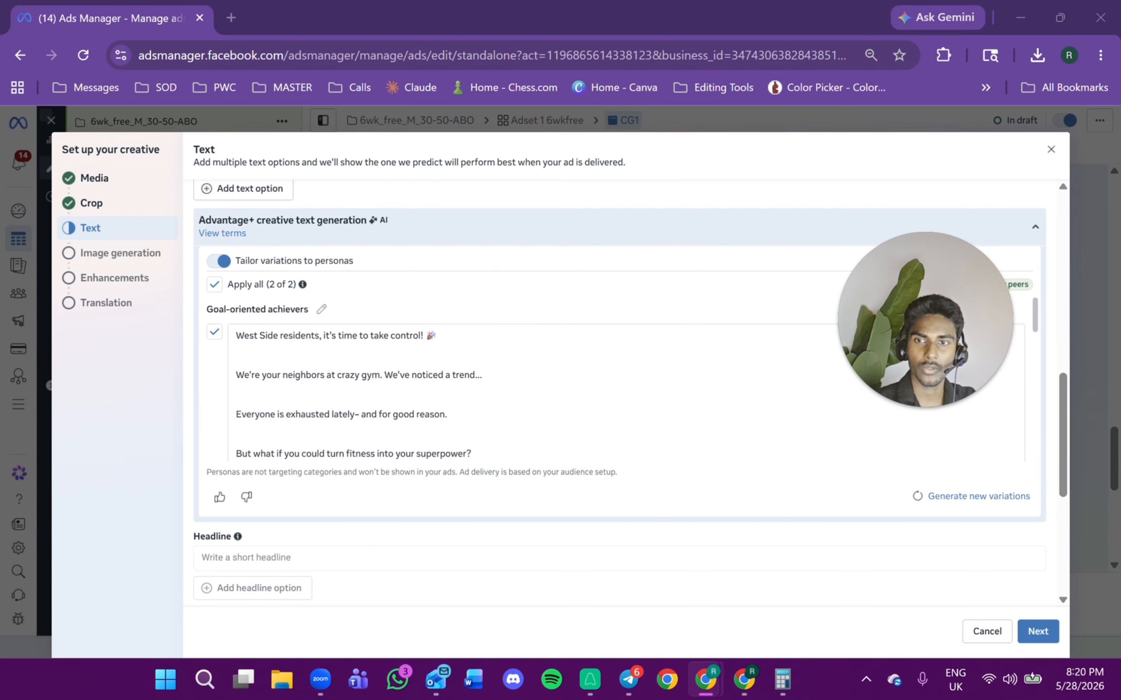
pyautogui.click(221, 262)
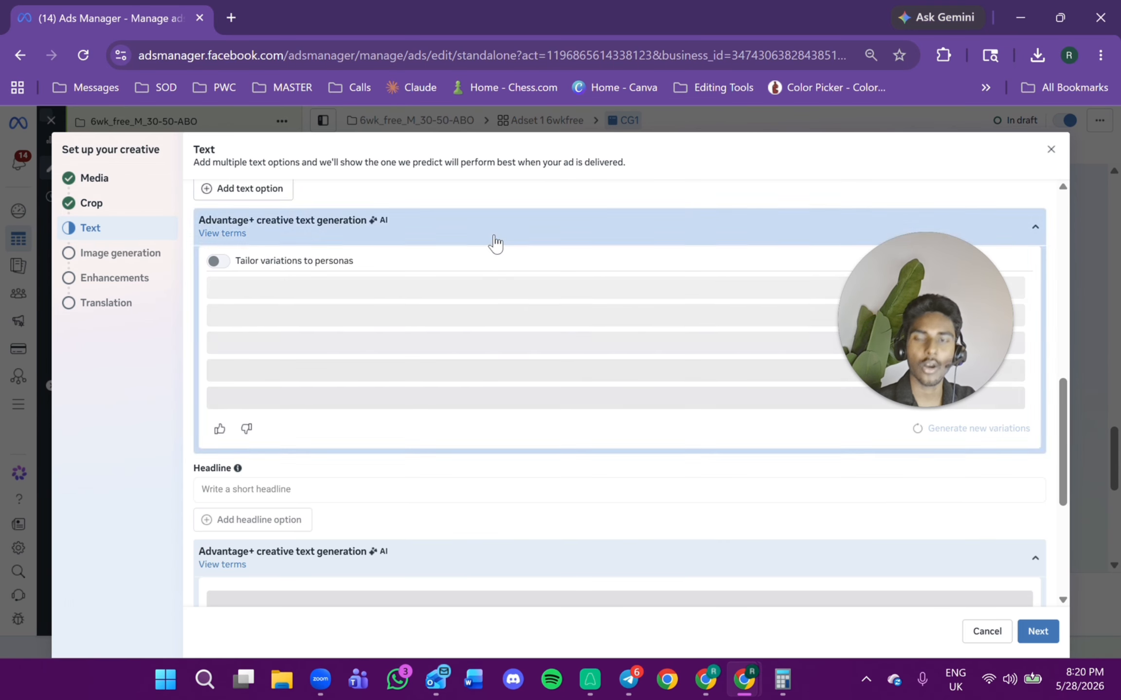
pyautogui.scroll(-2, 462, 340)
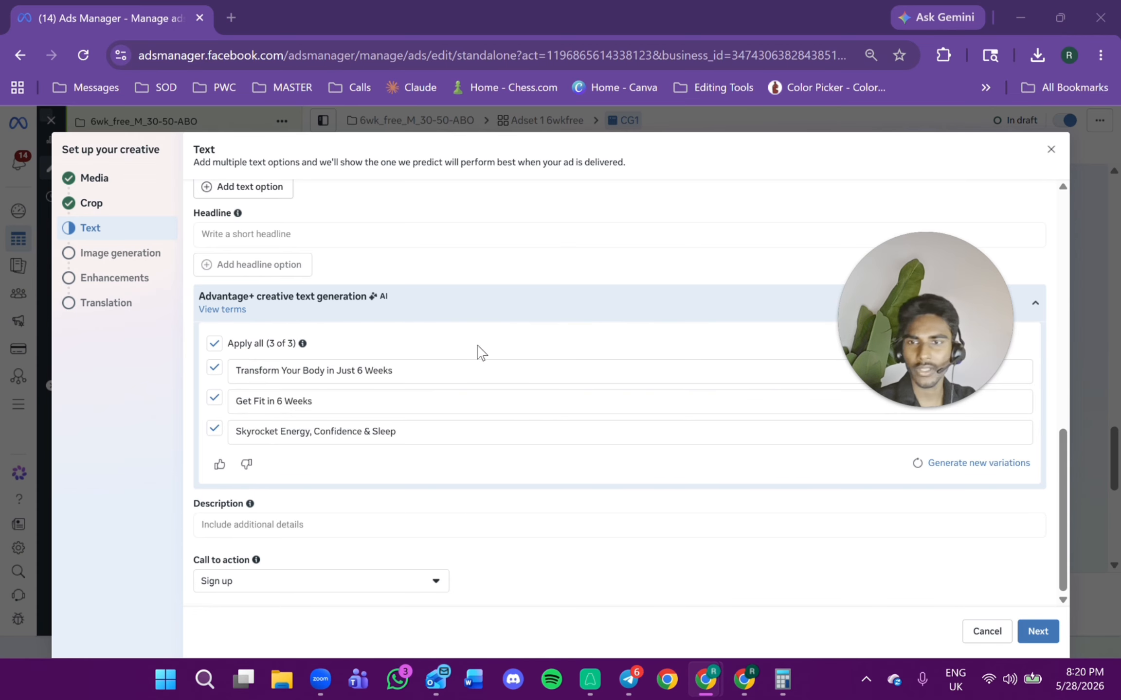
pyautogui.click(214, 345)
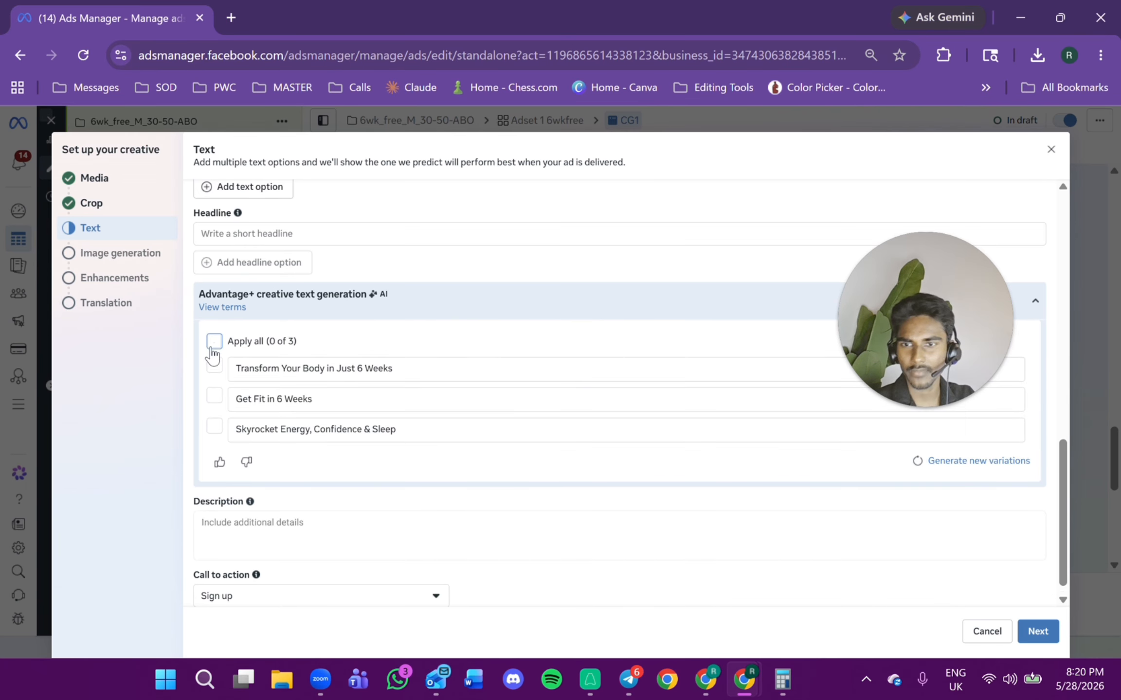
# Paste "[NEW OPENING SALE] 30 RESIDENTS ONLY!" as the ad headline.
pyautogui.rightClick(236, 234)
pyautogui.click(321, 420)
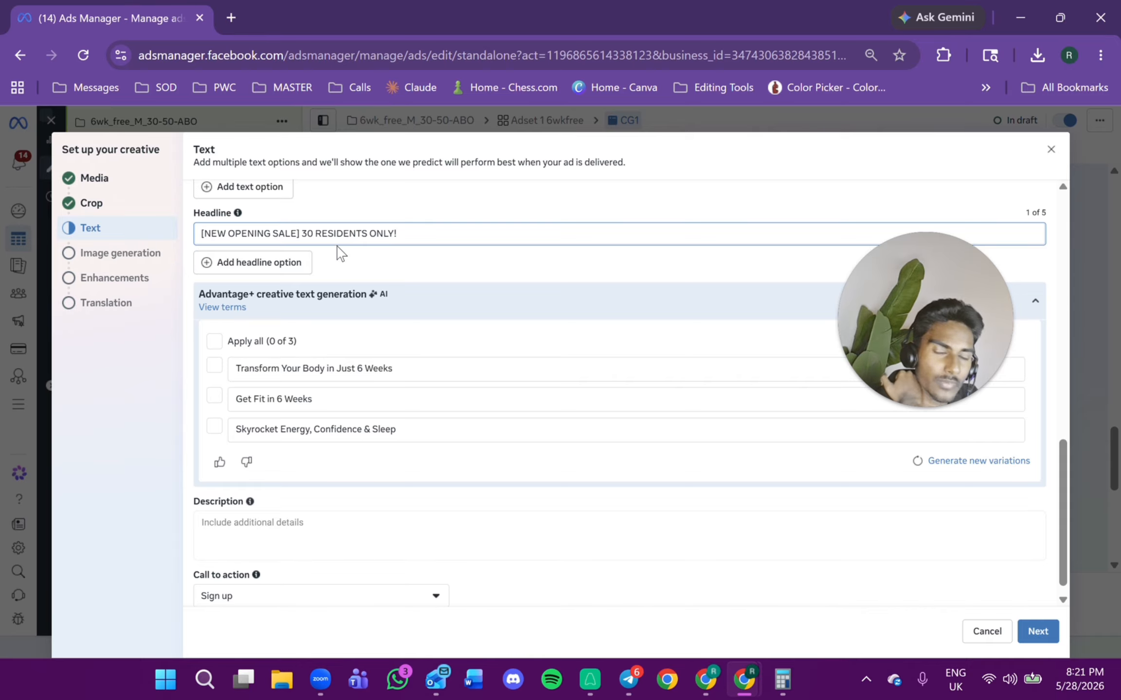
pyautogui.scroll(-1, 350, 251)
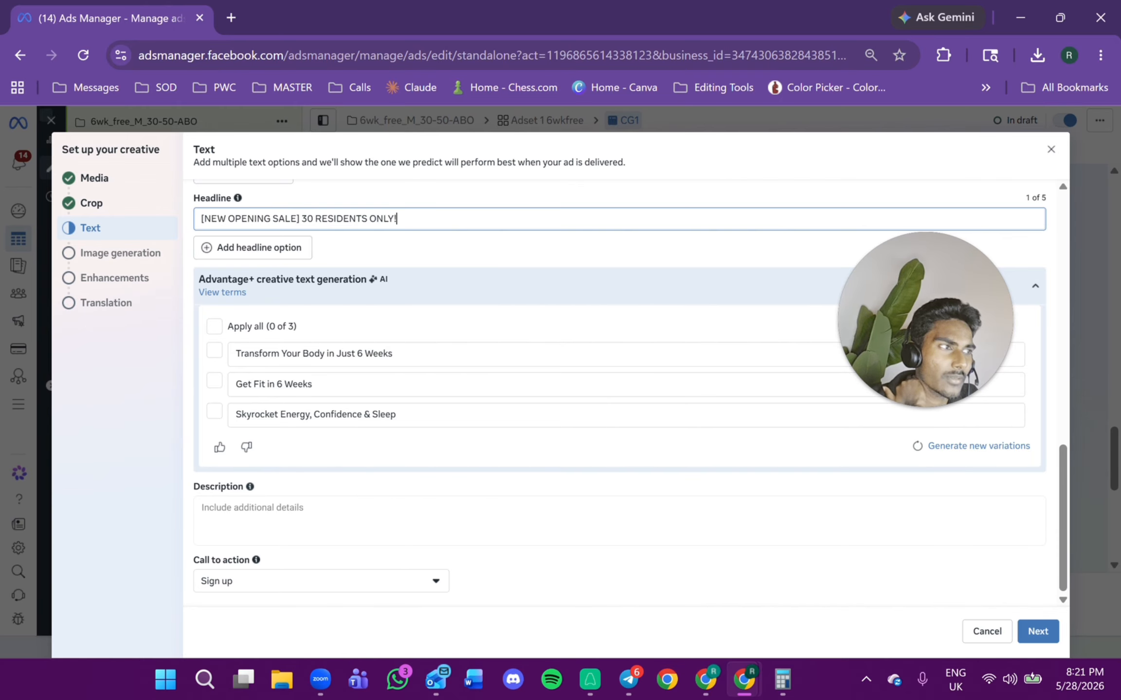
# Paste "Don't wait any longer to start on your transformation" as the ad description.
pyautogui.hotkey('alt', 'Tab')
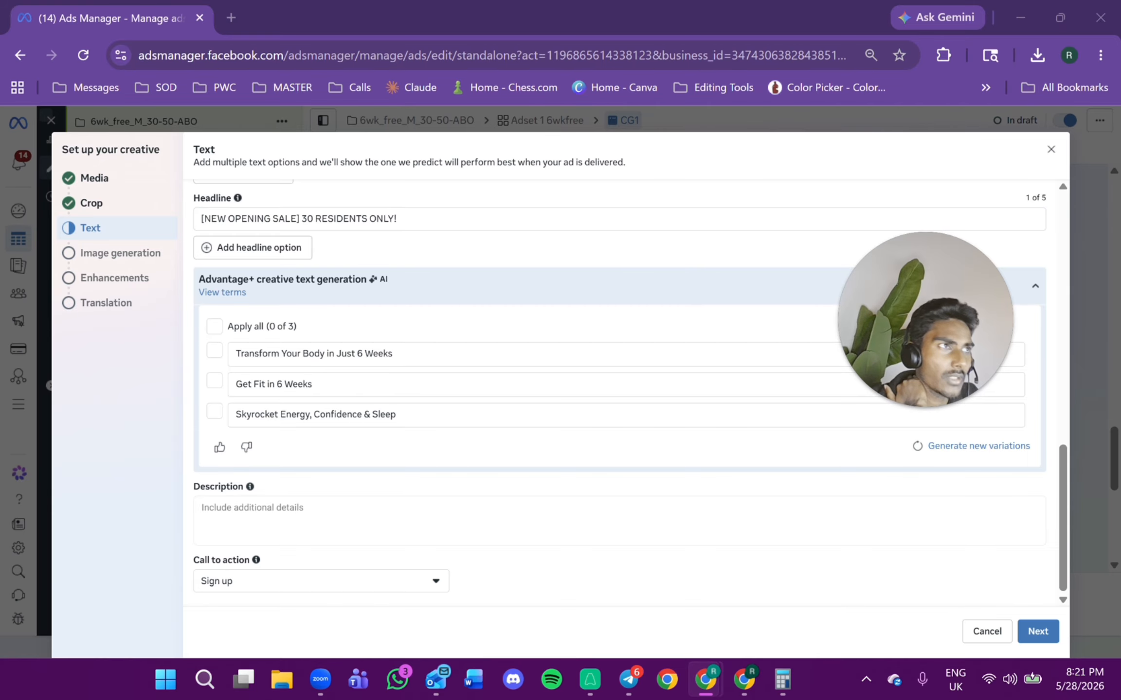
pyautogui.rightClick(301, 518)
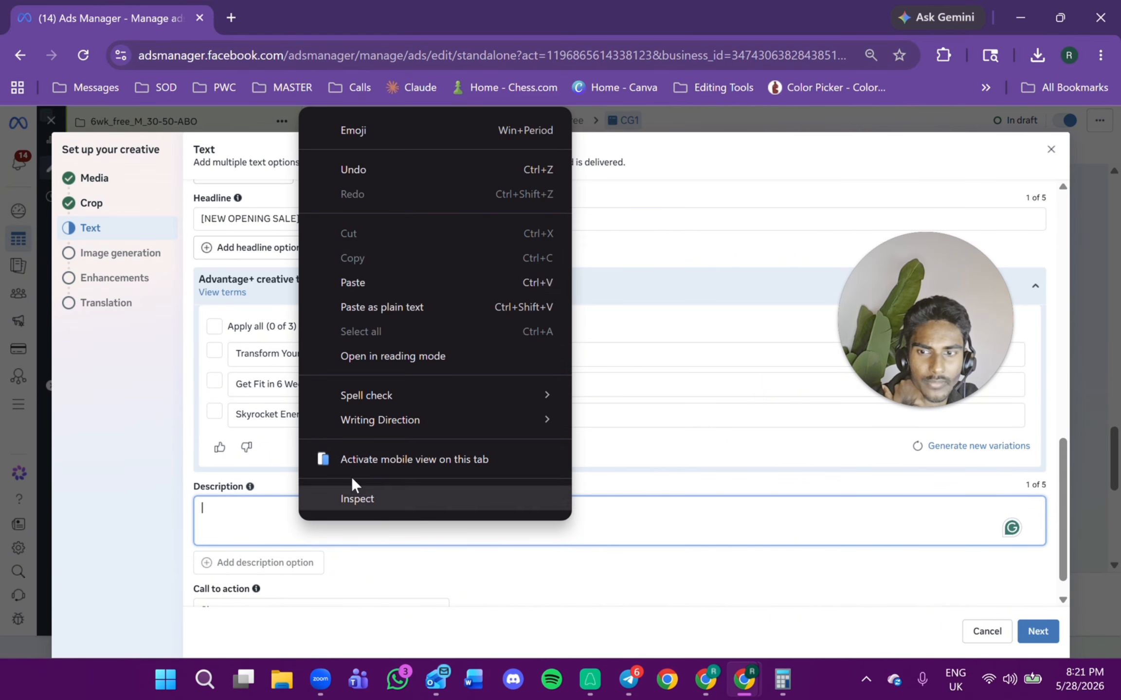
pyautogui.click(418, 286)
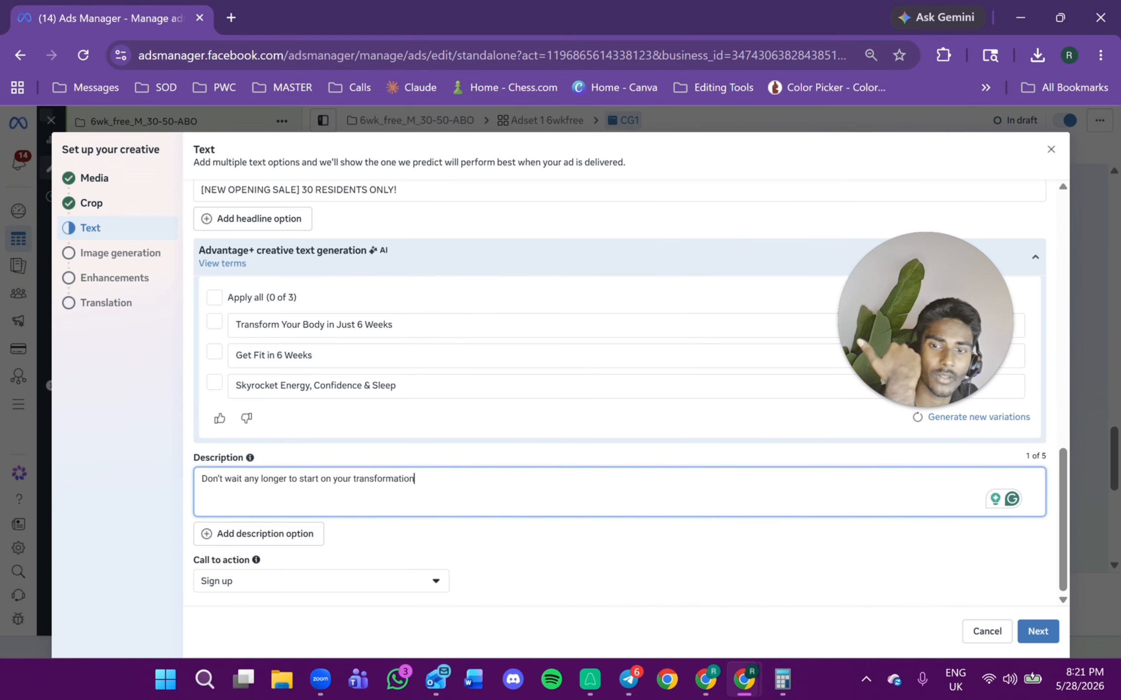
# Set the call to action to Learn more and continue to image generation.
pyautogui.click(300, 580)
pyautogui.click(289, 538)
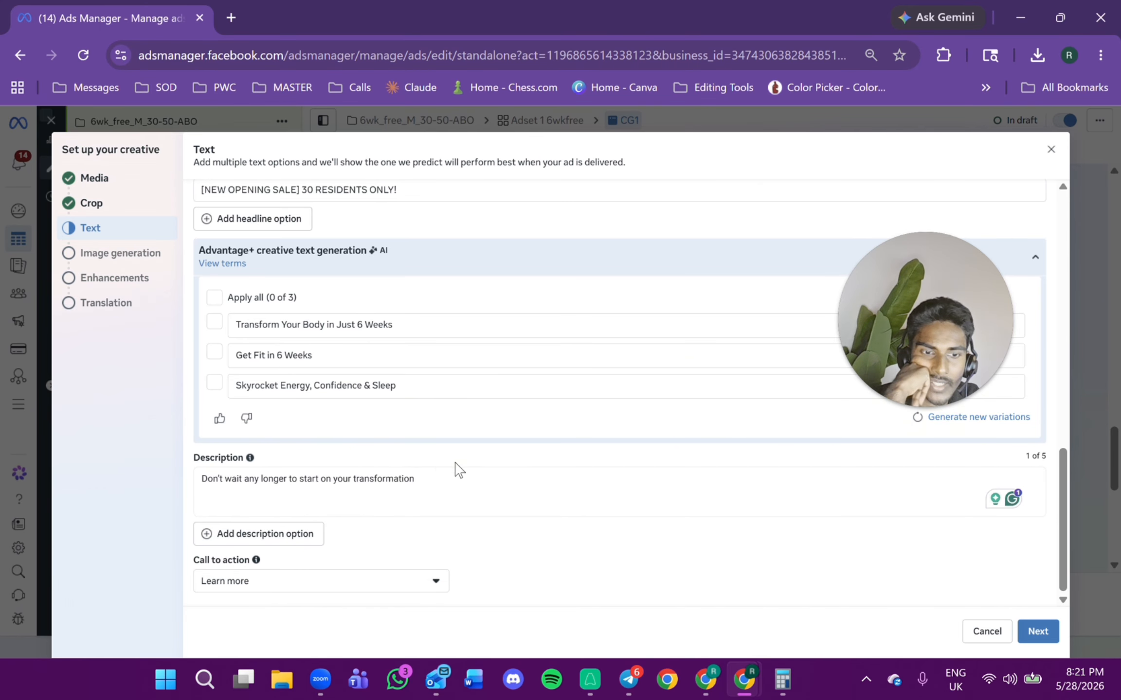
pyautogui.click(1033, 631)
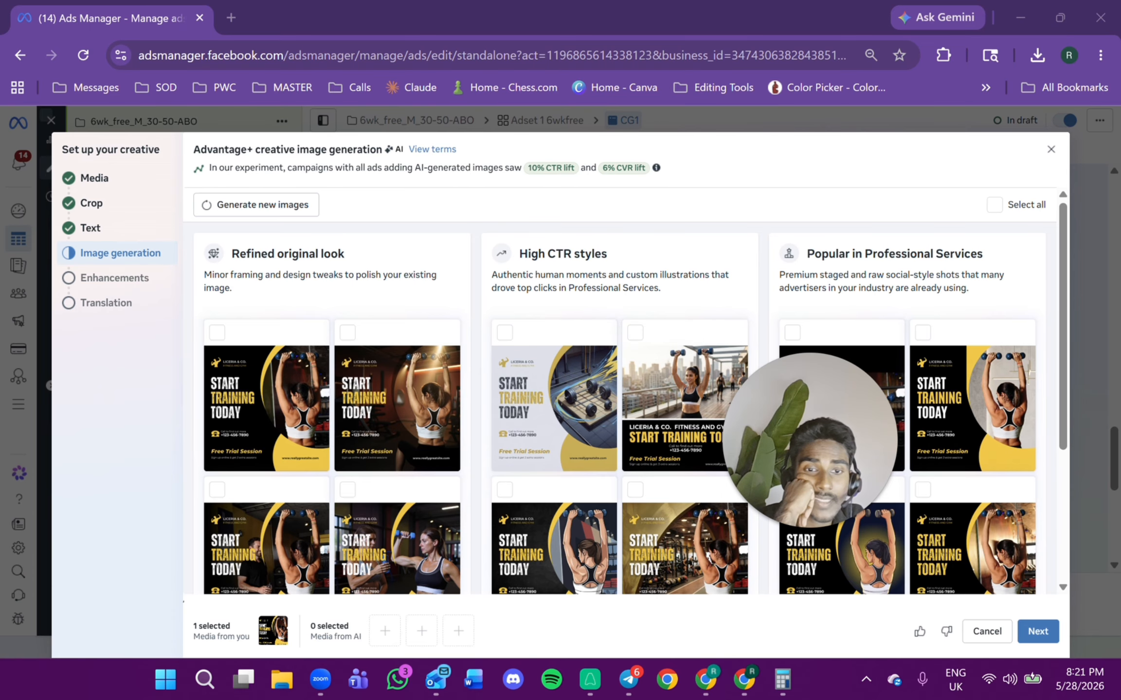
# Browse the AI-generated image variations offered for the ad.
pyautogui.scroll(-2, 583, 384)
pyautogui.scroll(-3, 428, 365)
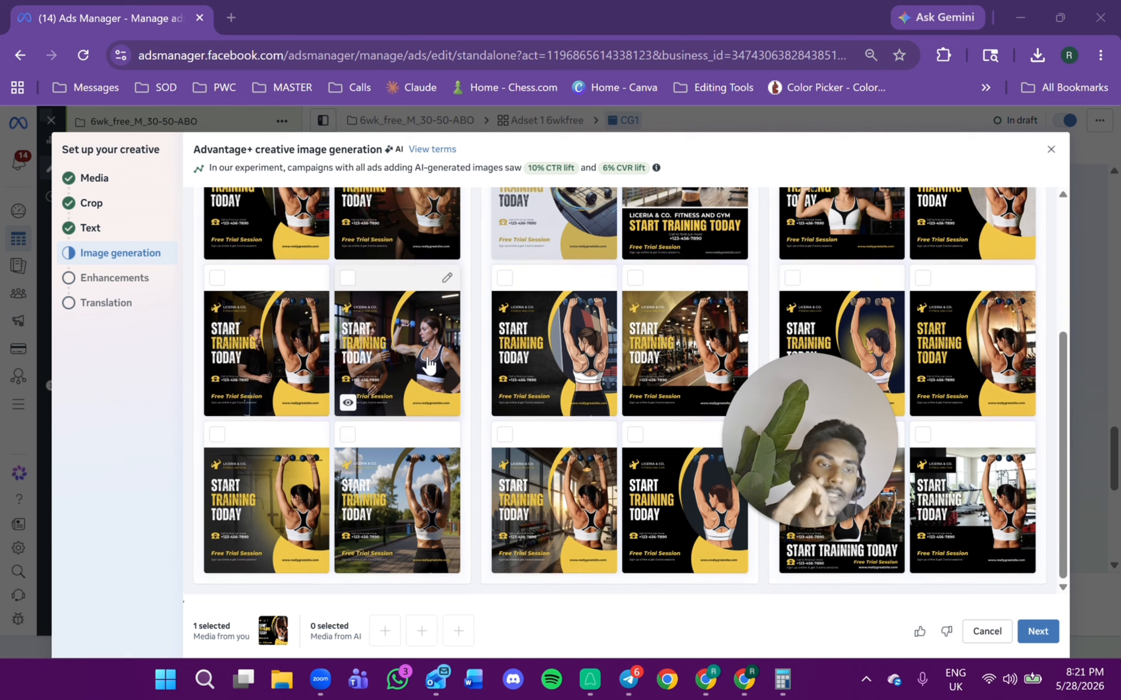
pyautogui.scroll(2, 496, 316)
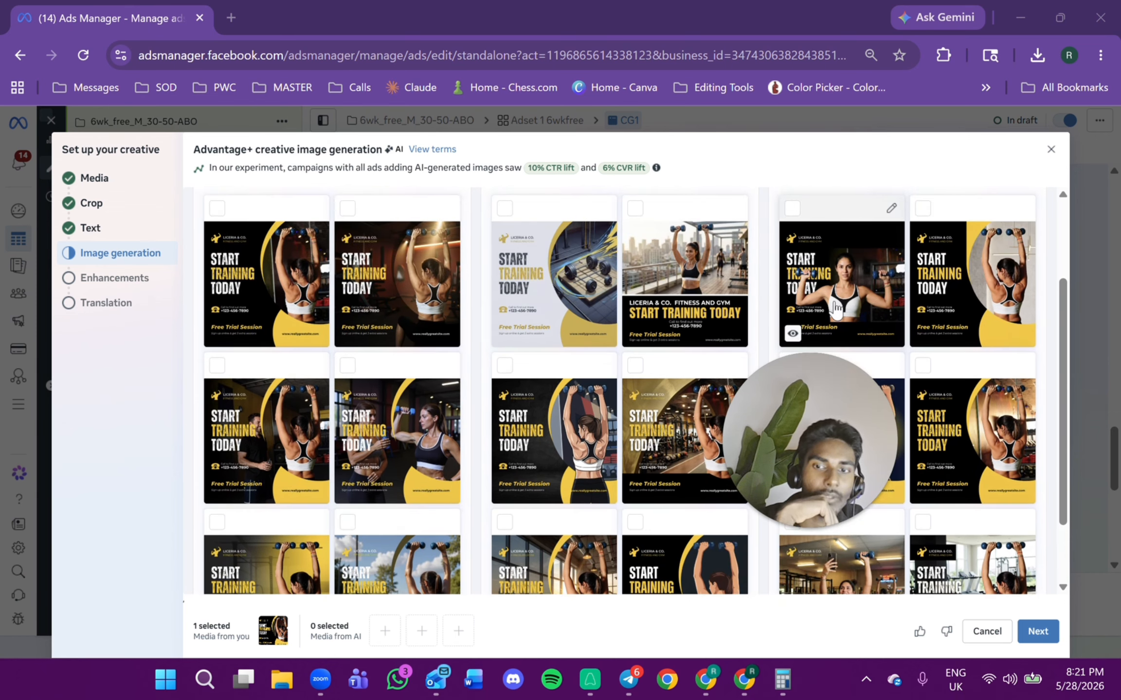
# Leave the AI-generated image variations unselected and continue to the creative enhancements.
pyautogui.scroll(-2, 953, 379)
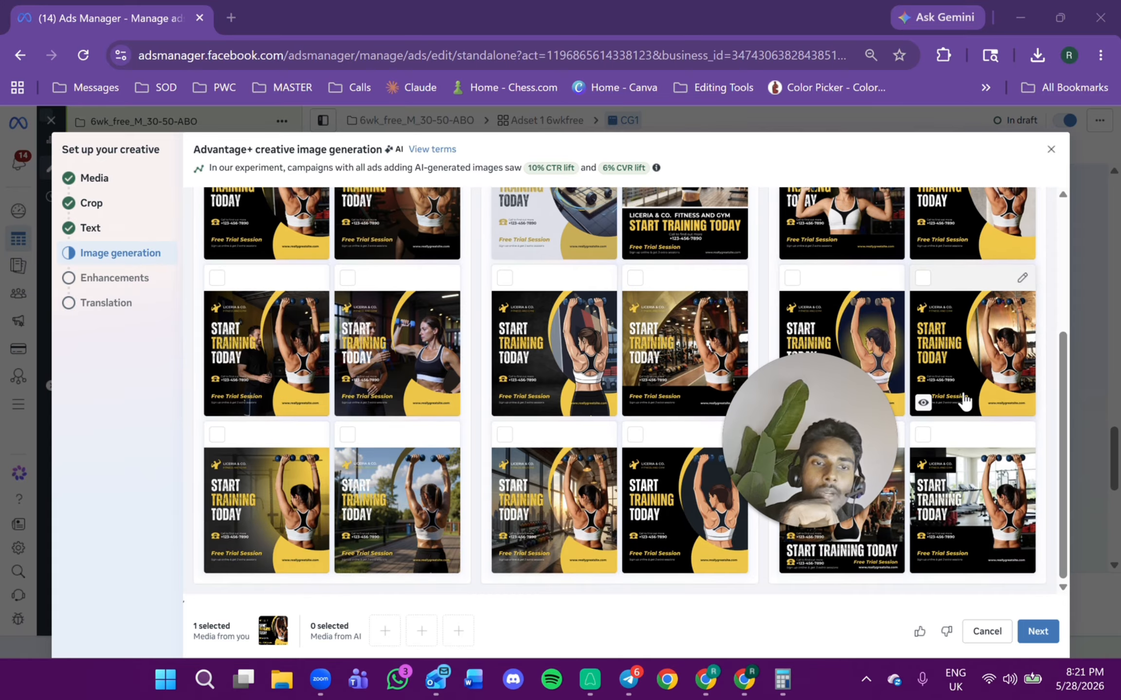
pyautogui.scroll(5, 924, 389)
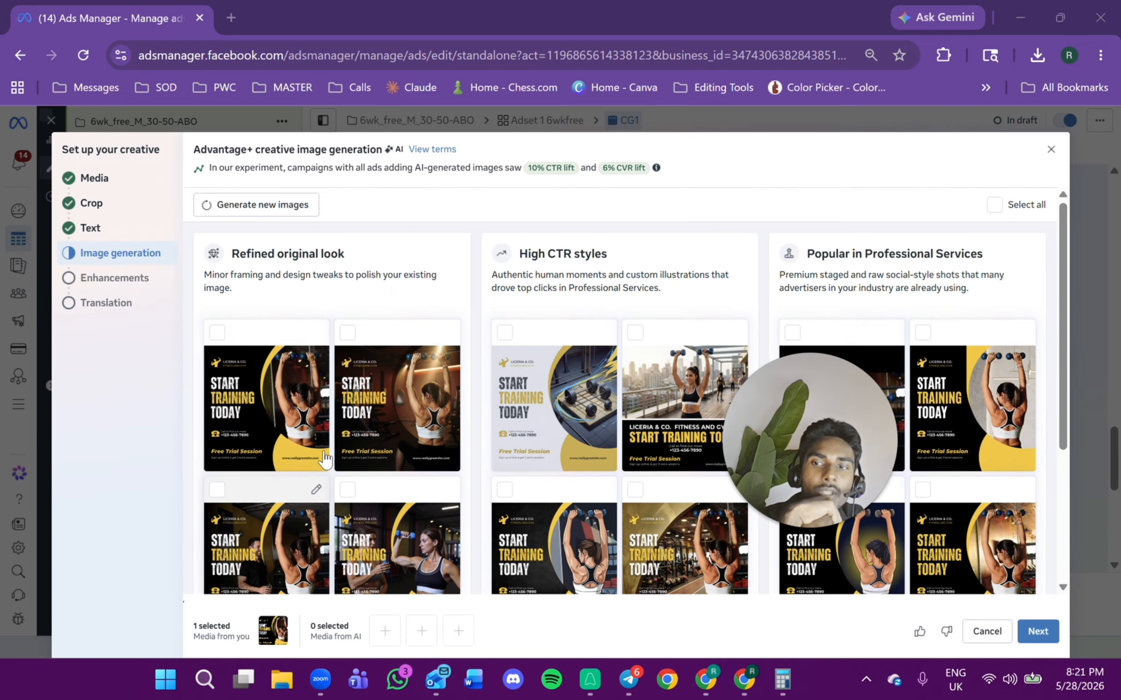
pyautogui.click(108, 186)
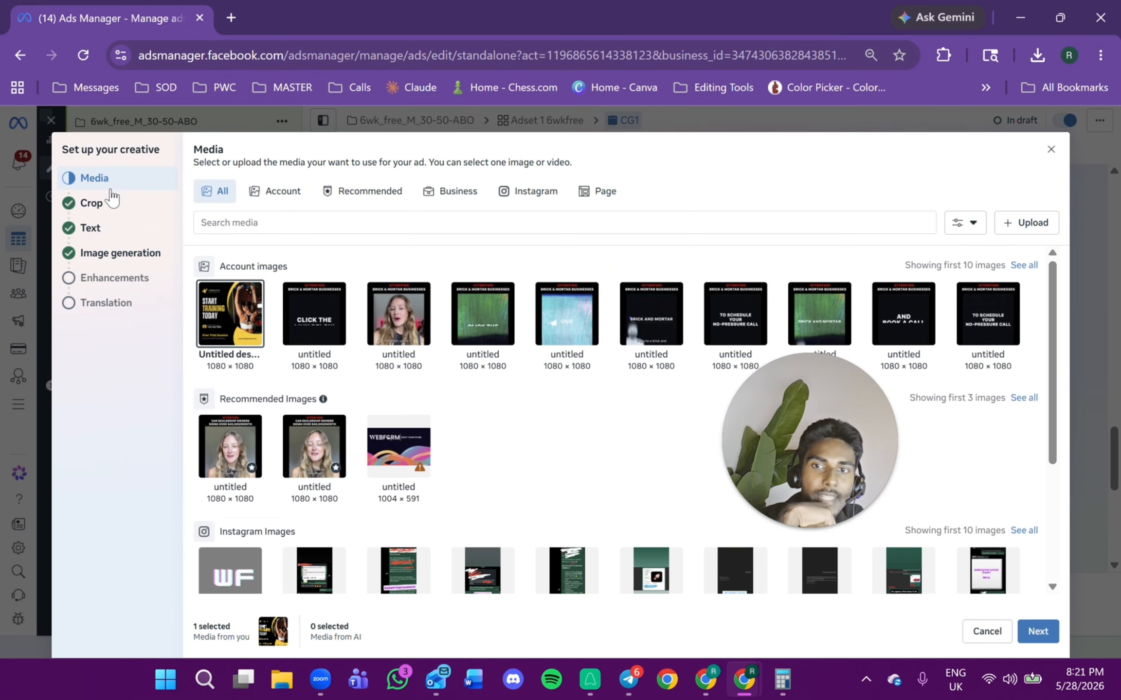
pyautogui.click(125, 260)
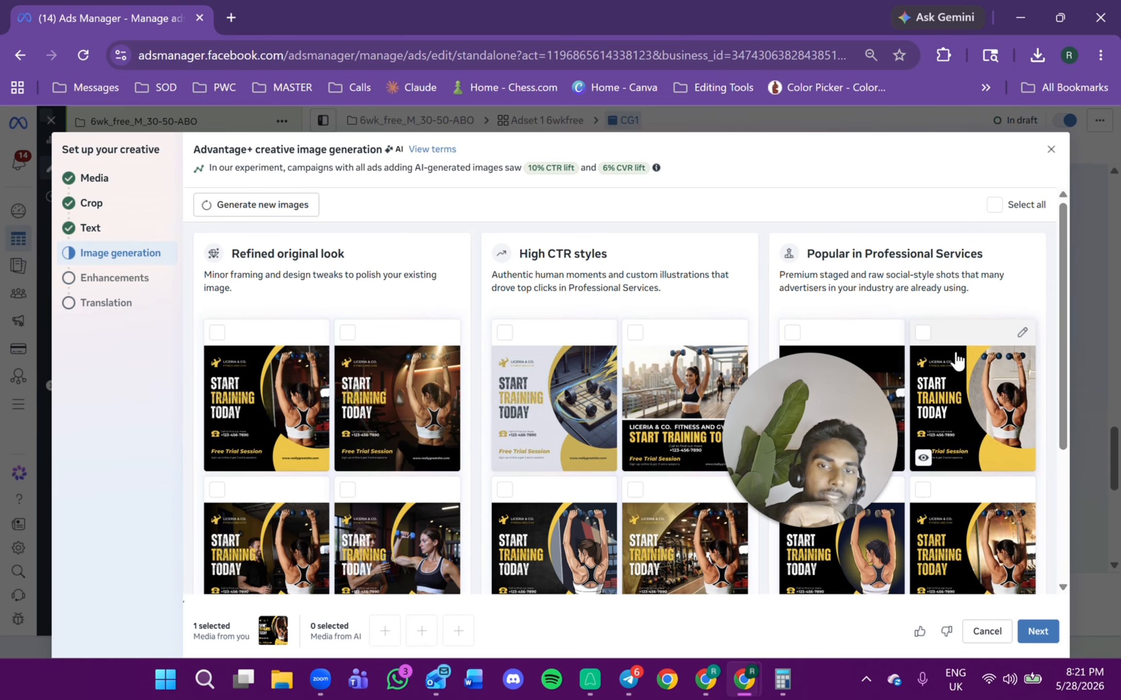
pyautogui.scroll(-4, 998, 374)
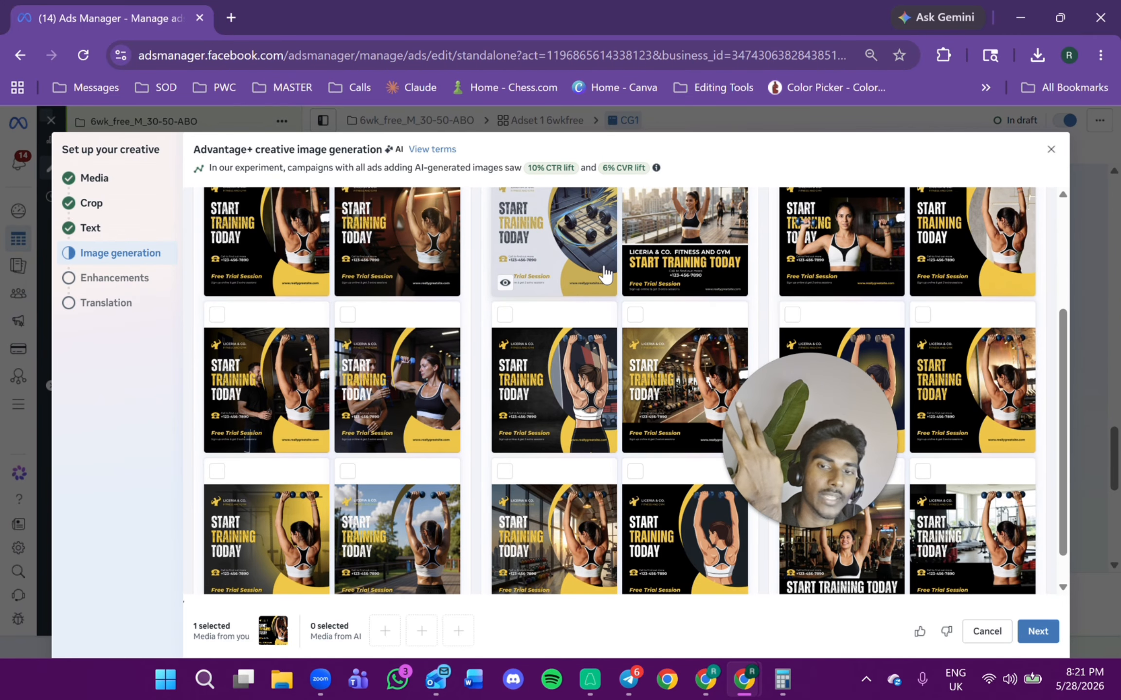
pyautogui.scroll(-1, 605, 280)
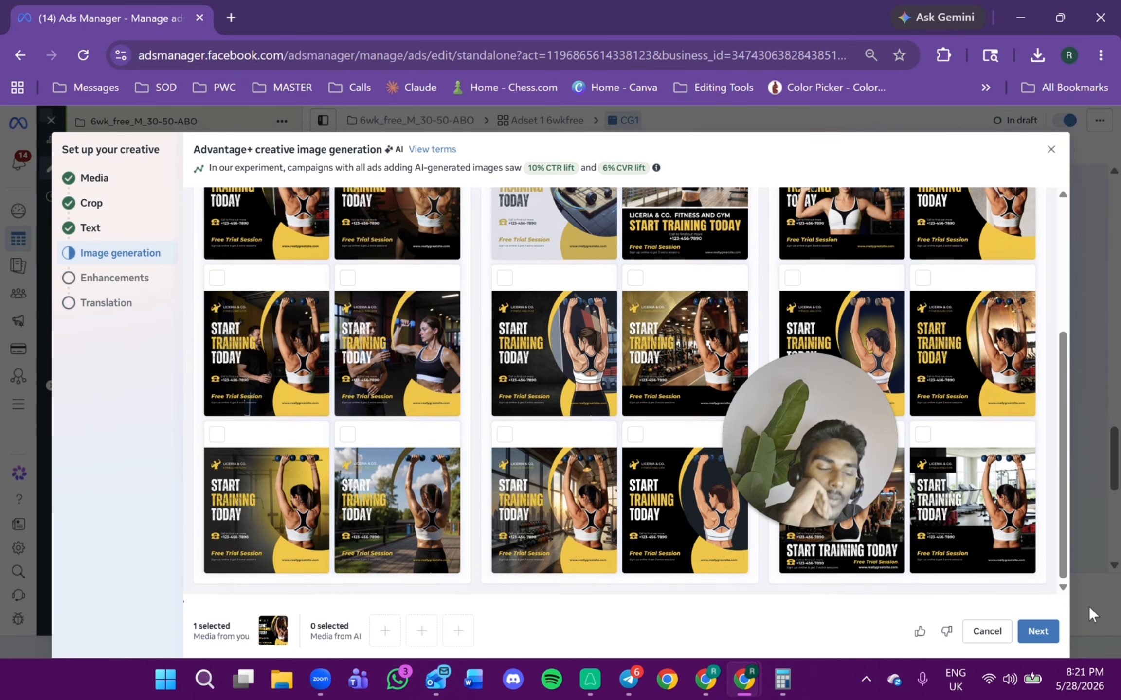
pyautogui.click(1046, 633)
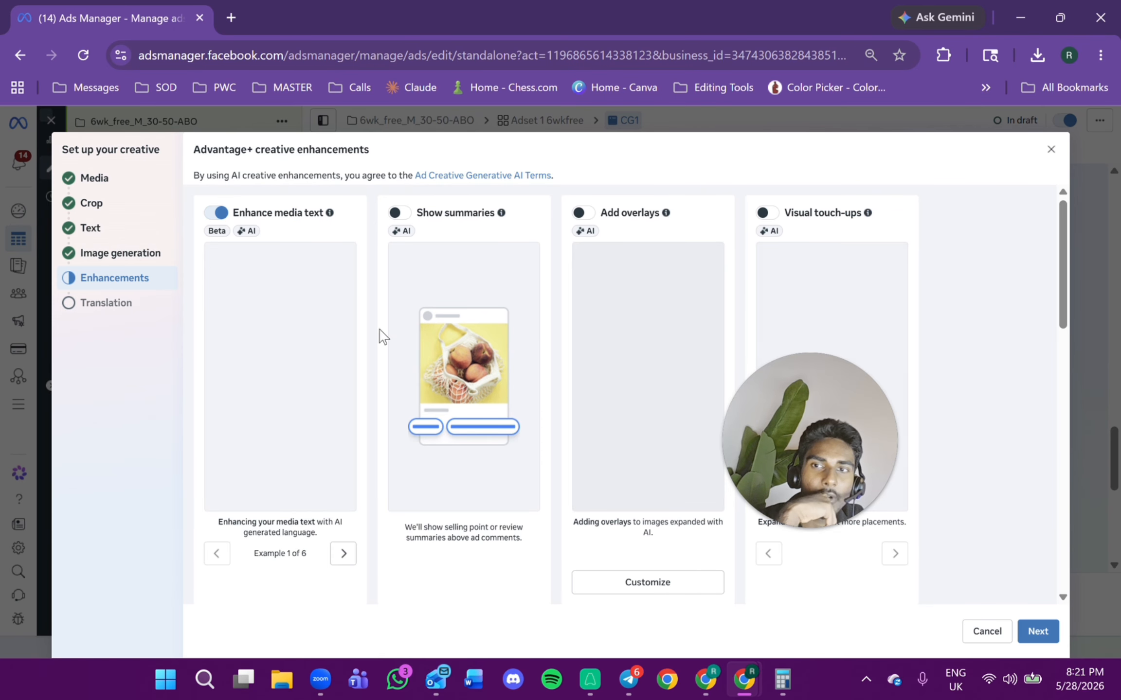
# Review the Advantage+ creative enhancement options and continue to the translation step.
pyautogui.scroll(-10, 355, 412)
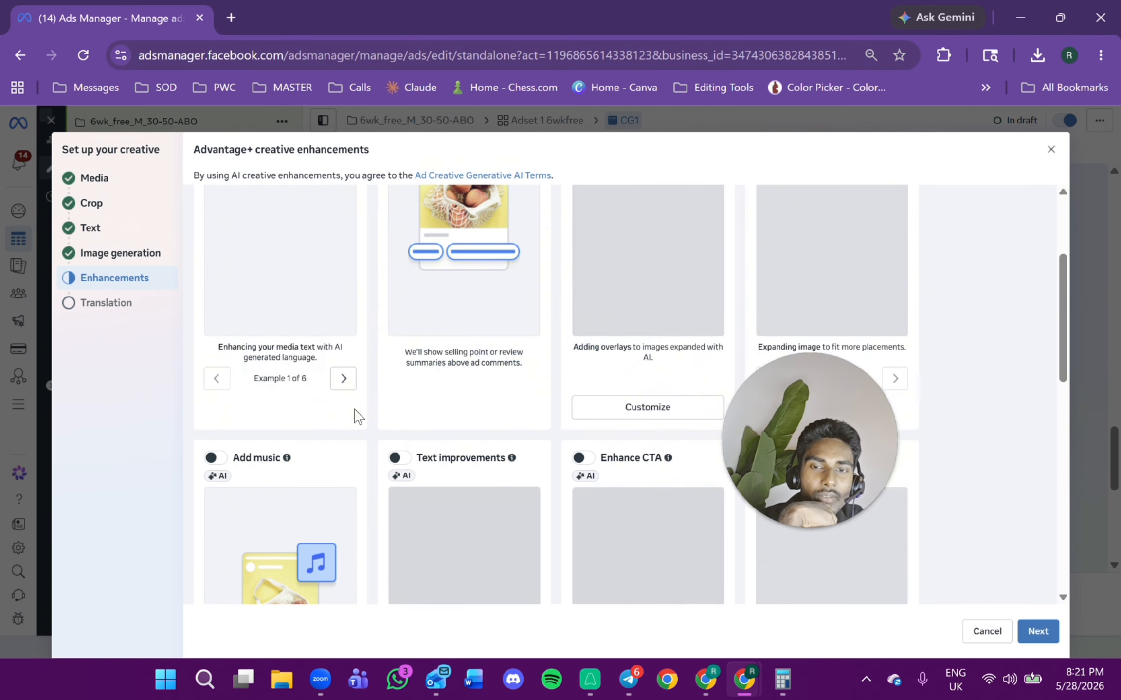
pyautogui.scroll(-5, 367, 427)
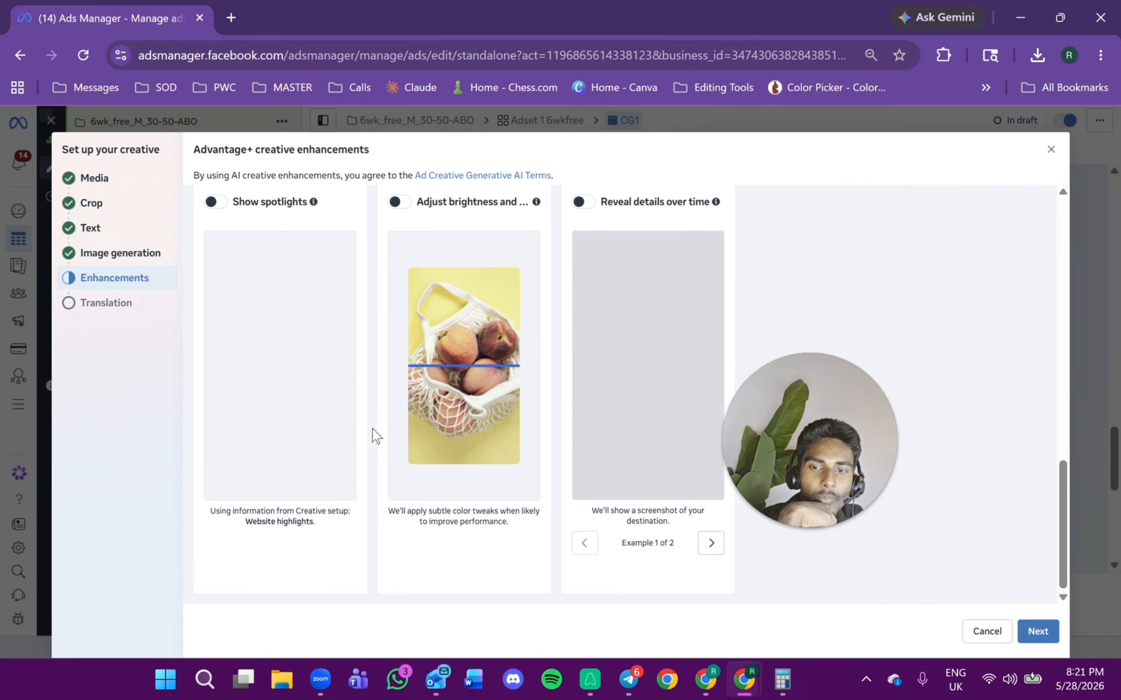
pyautogui.scroll(9, 380, 446)
pyautogui.scroll(8, 711, 491)
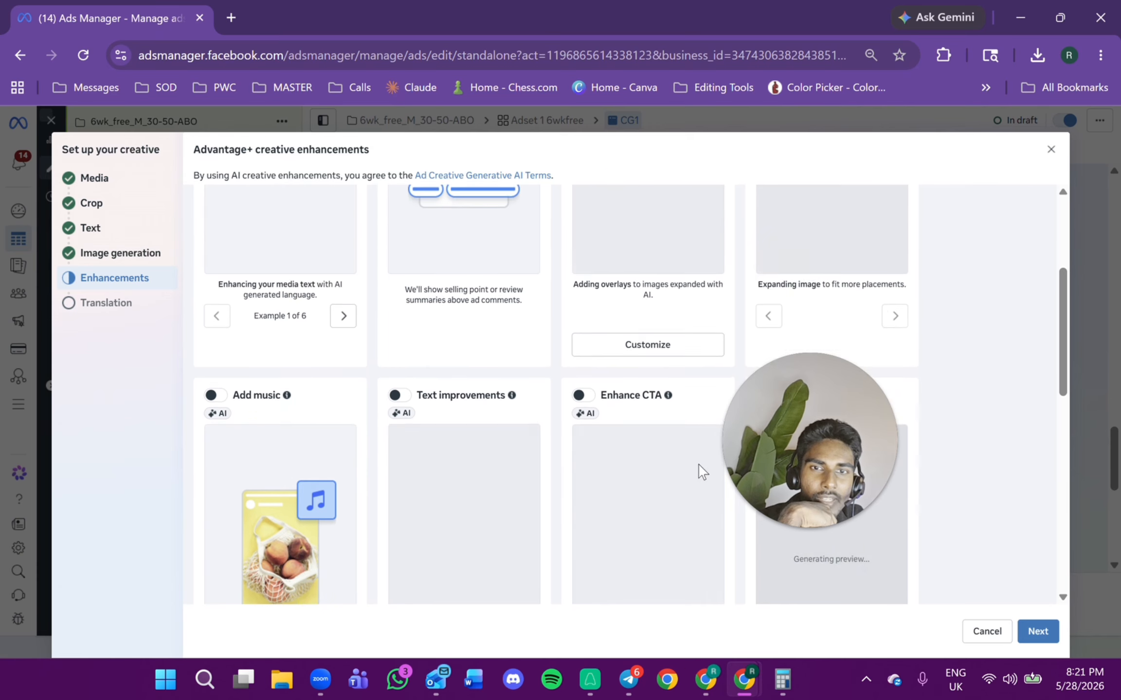
pyautogui.click(1036, 631)
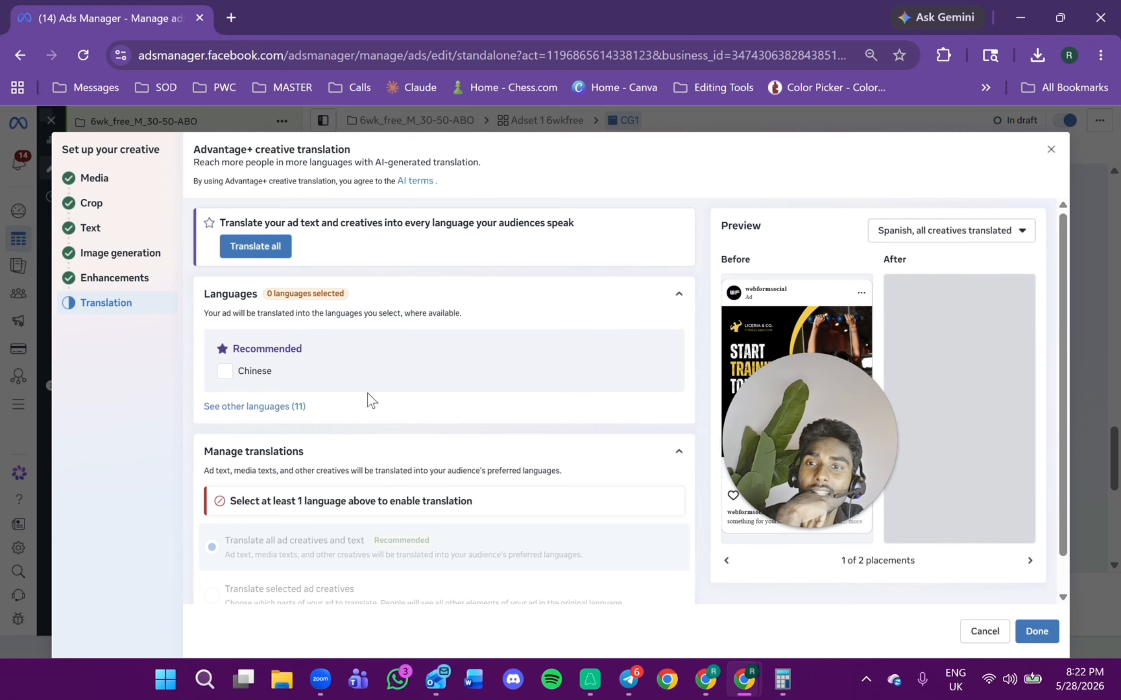
# Turn off the ad text translation preview, leave all translation languages unselected, and finish the creative setup.
pyautogui.click(976, 235)
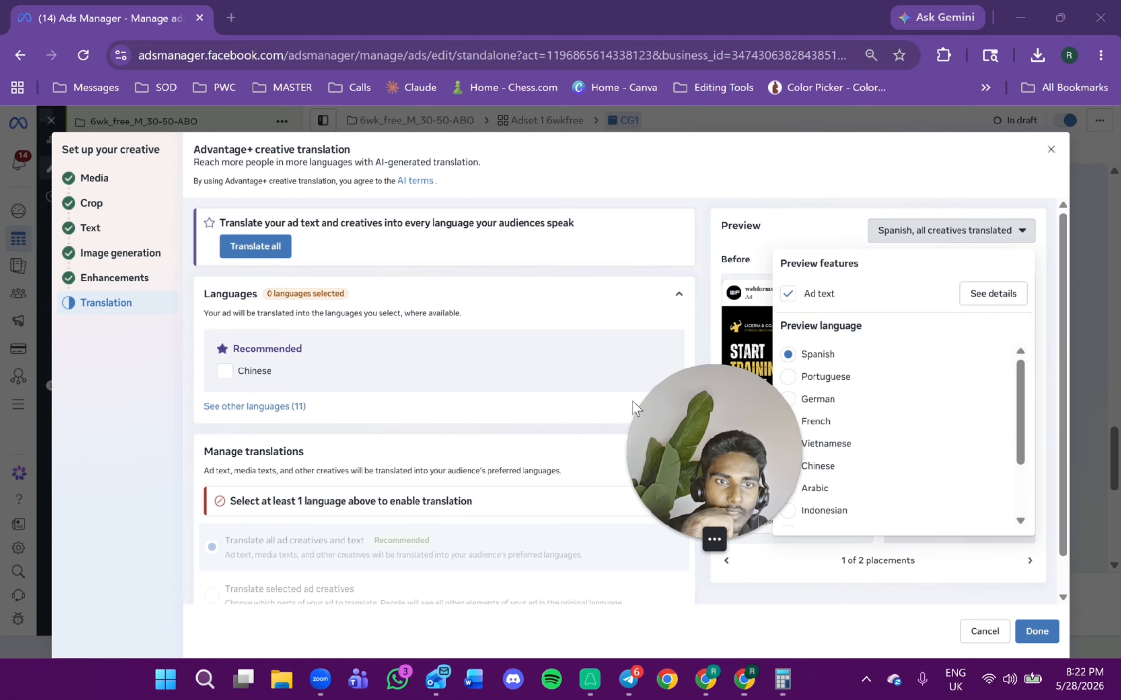
pyautogui.click(787, 294)
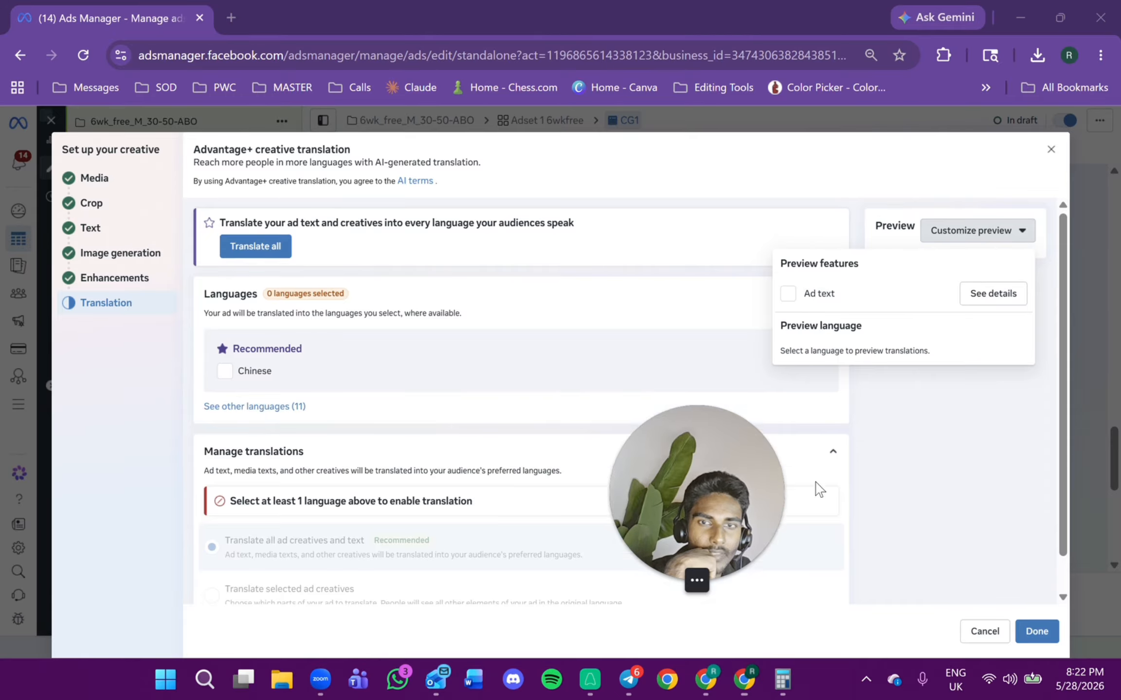
pyautogui.click(300, 408)
pyautogui.scroll(-5, 400, 392)
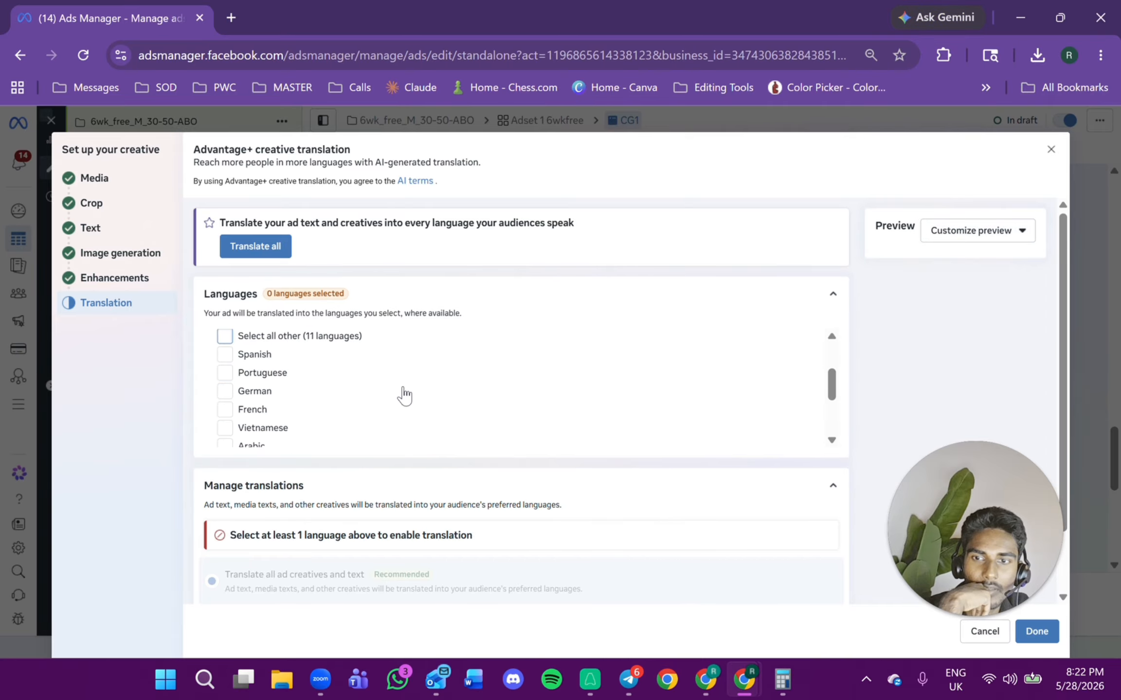
pyautogui.scroll(-1, 437, 475)
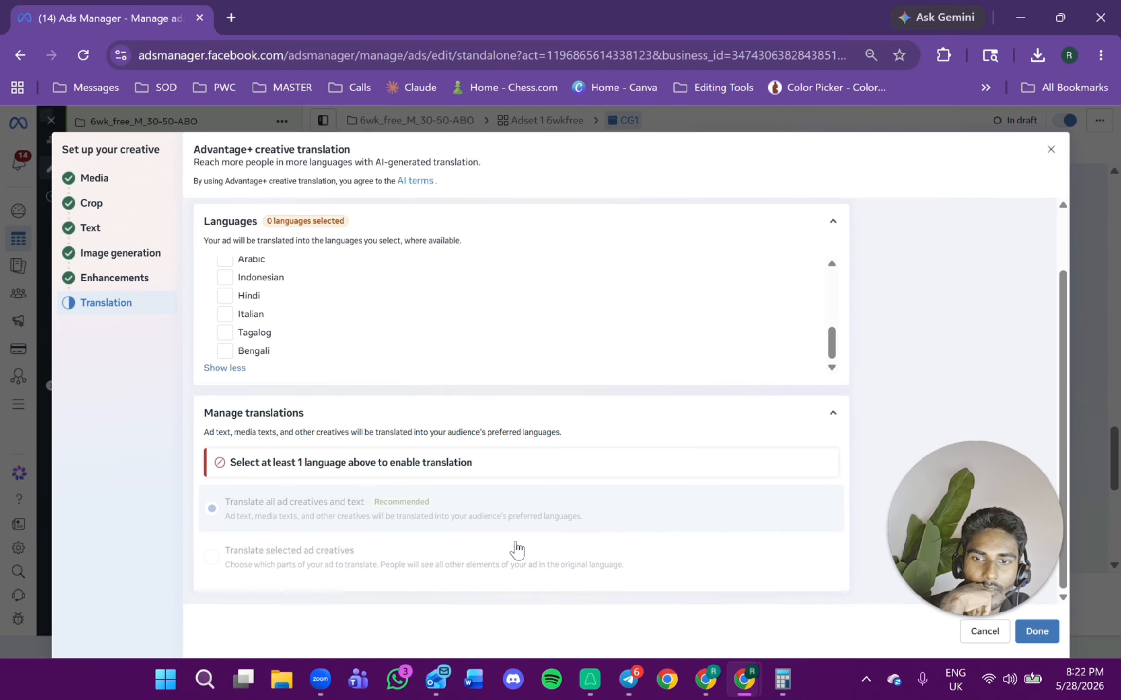
pyautogui.scroll(2, 577, 551)
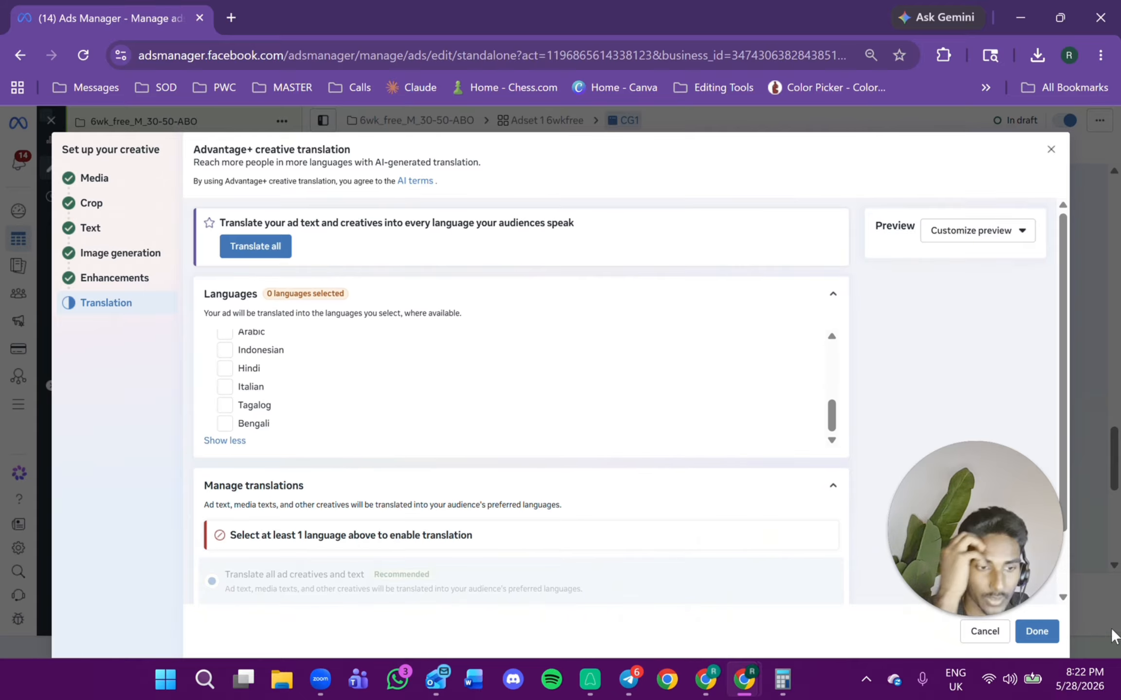
pyautogui.moveTo(991, 589); pyautogui.dragTo(912, 480)
pyautogui.click(1039, 626)
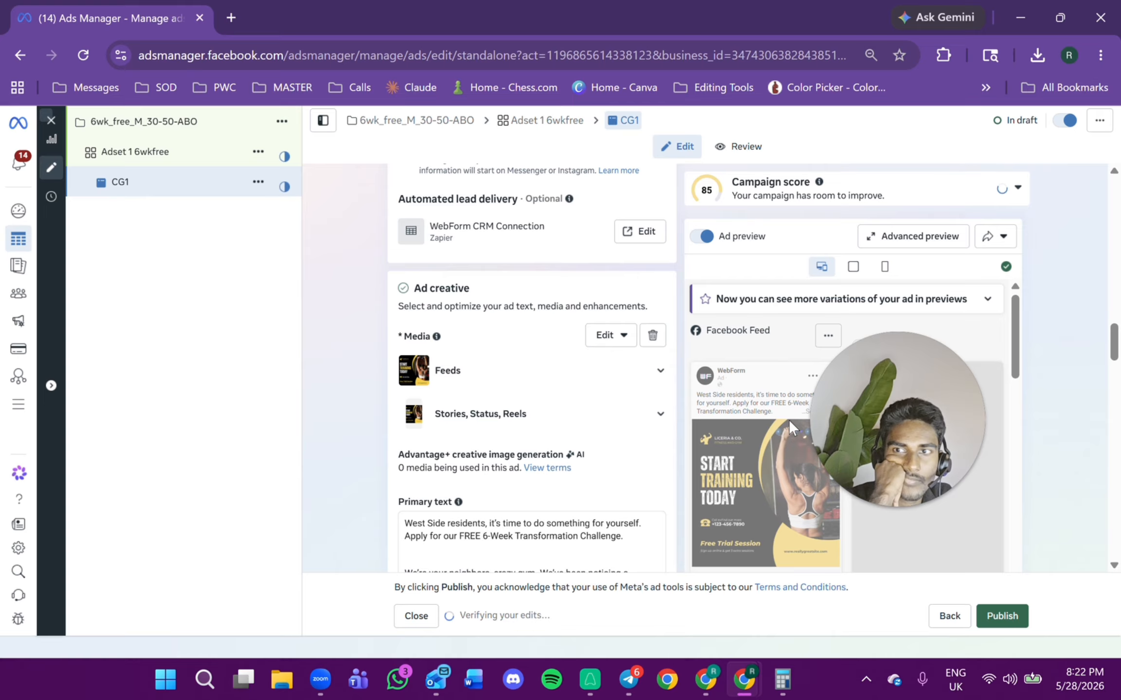
# Turn off all Advantage+ and essential creative enhancements, including Relevant comments and brightness adjustment, and save.
pyautogui.scroll(-5, 474, 347)
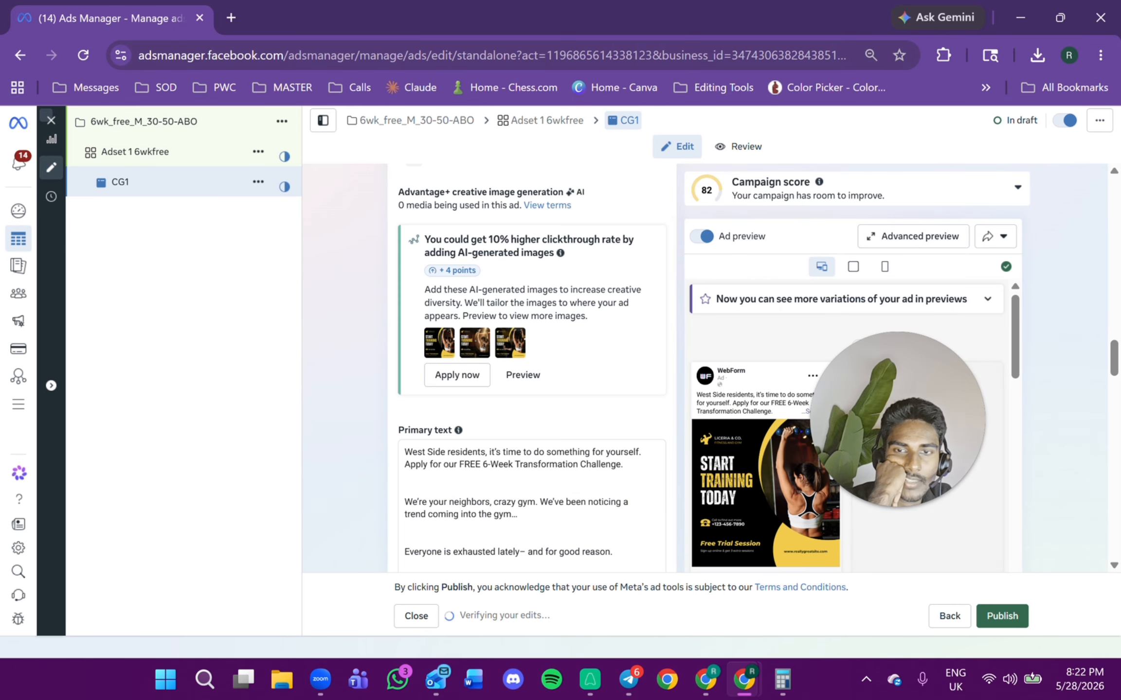
pyautogui.scroll(-15, 469, 355)
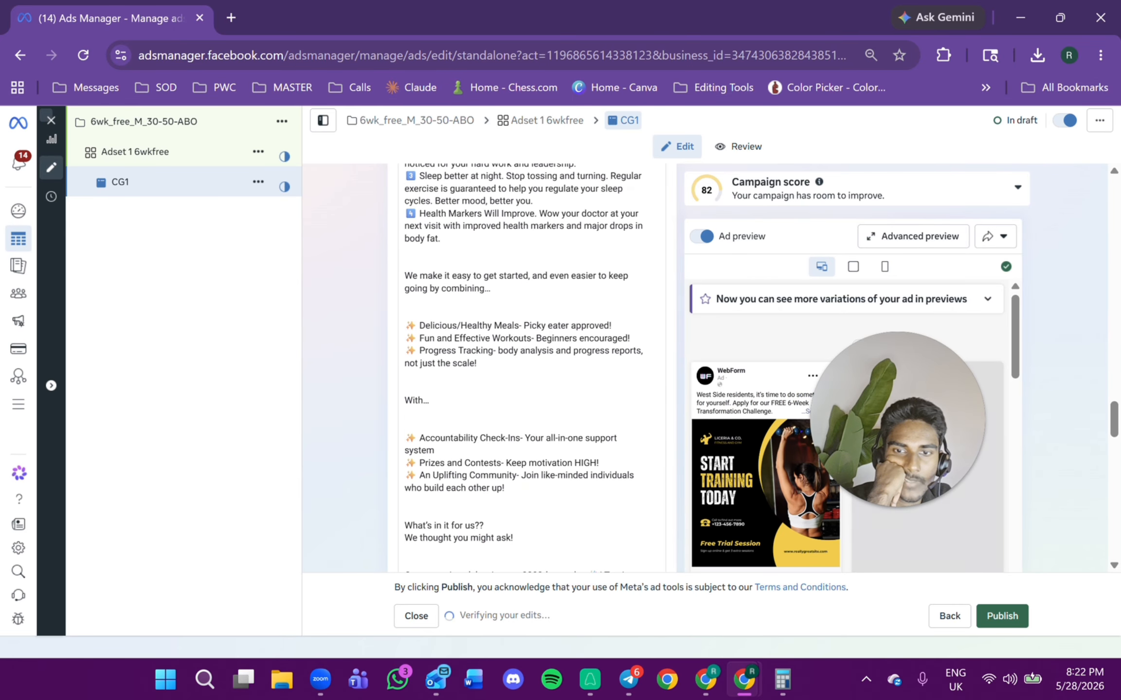
pyautogui.scroll(-5, 484, 393)
pyautogui.scroll(-5, 520, 326)
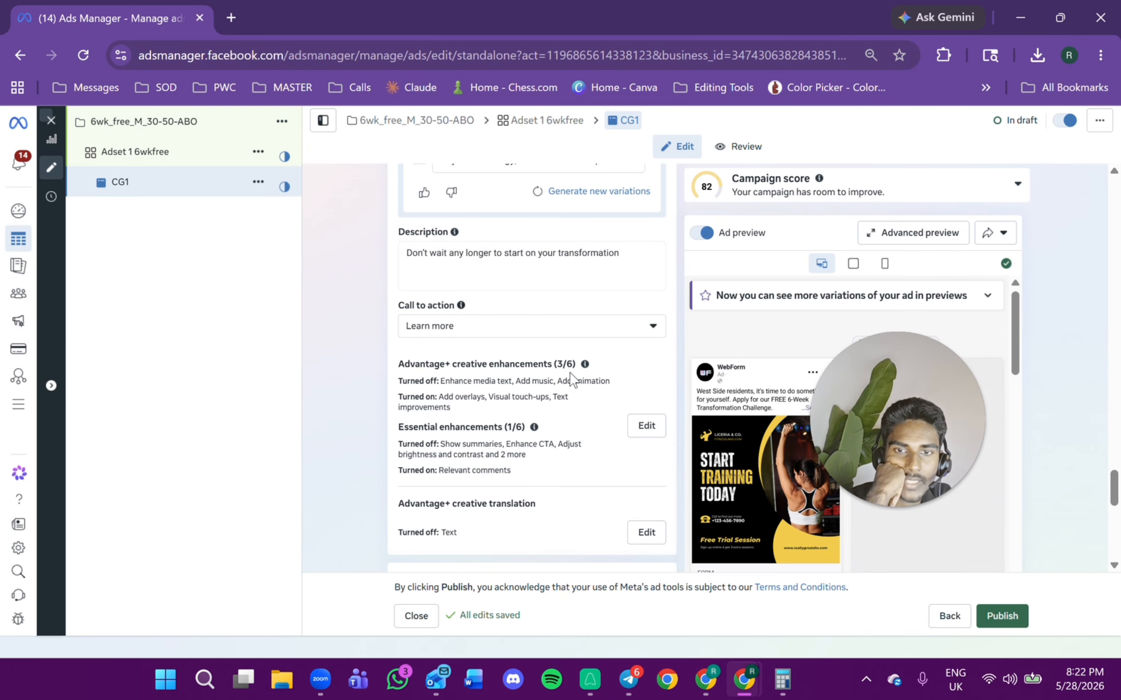
pyautogui.click(644, 426)
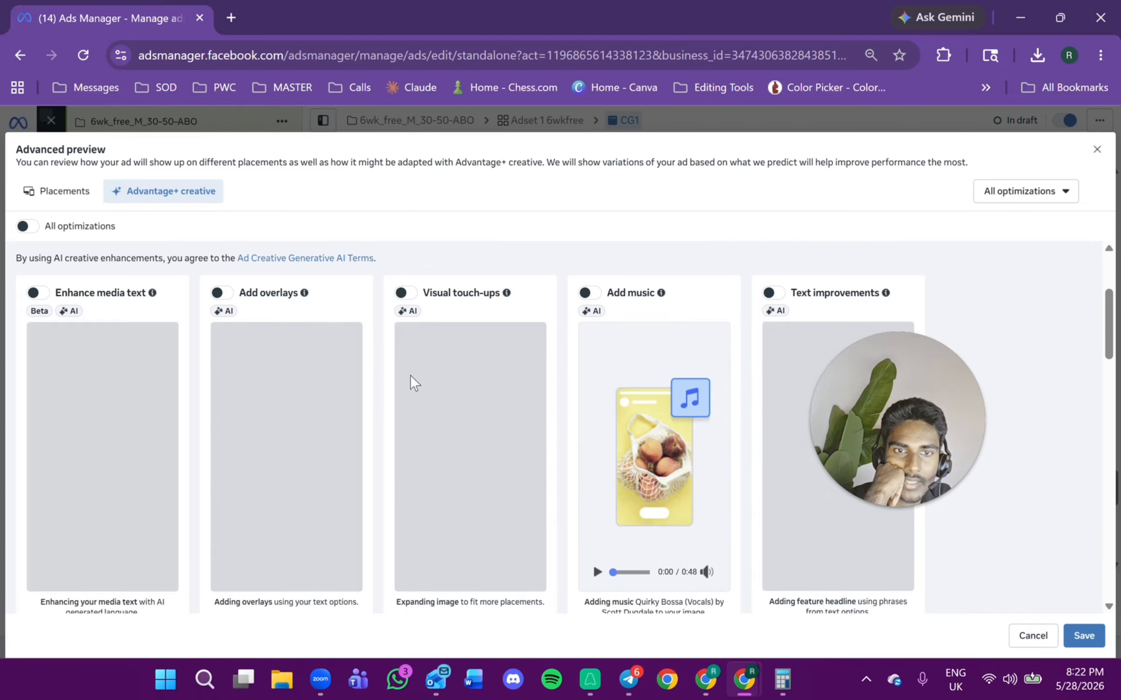
pyautogui.scroll(-10, 409, 375)
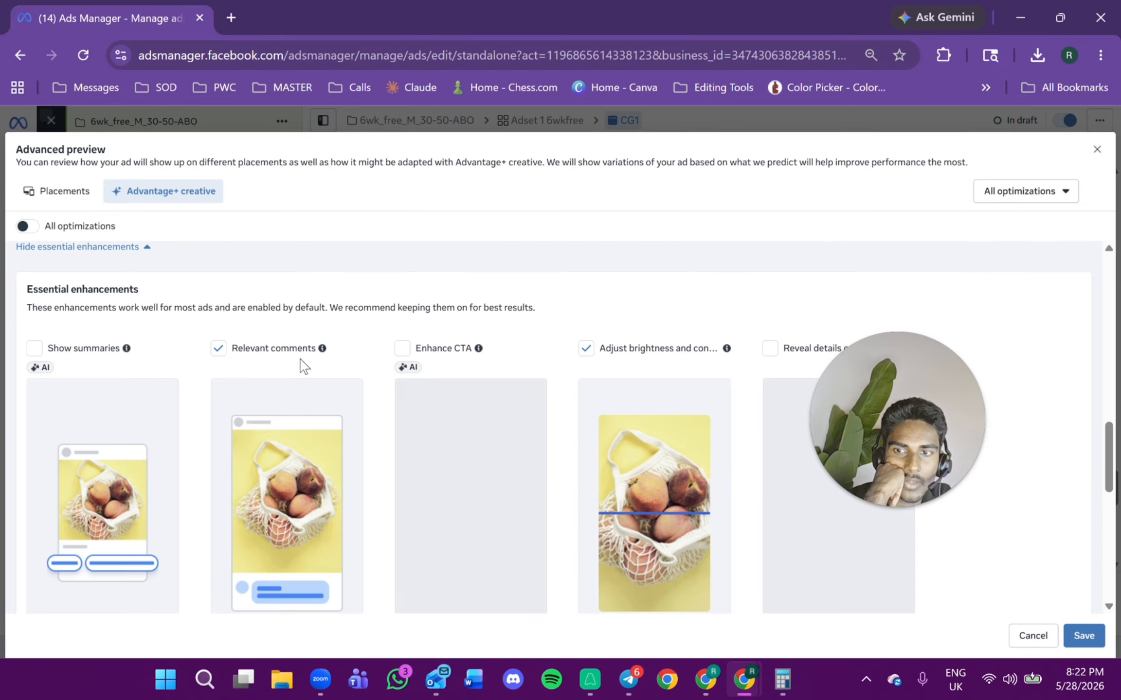
pyautogui.click(218, 350)
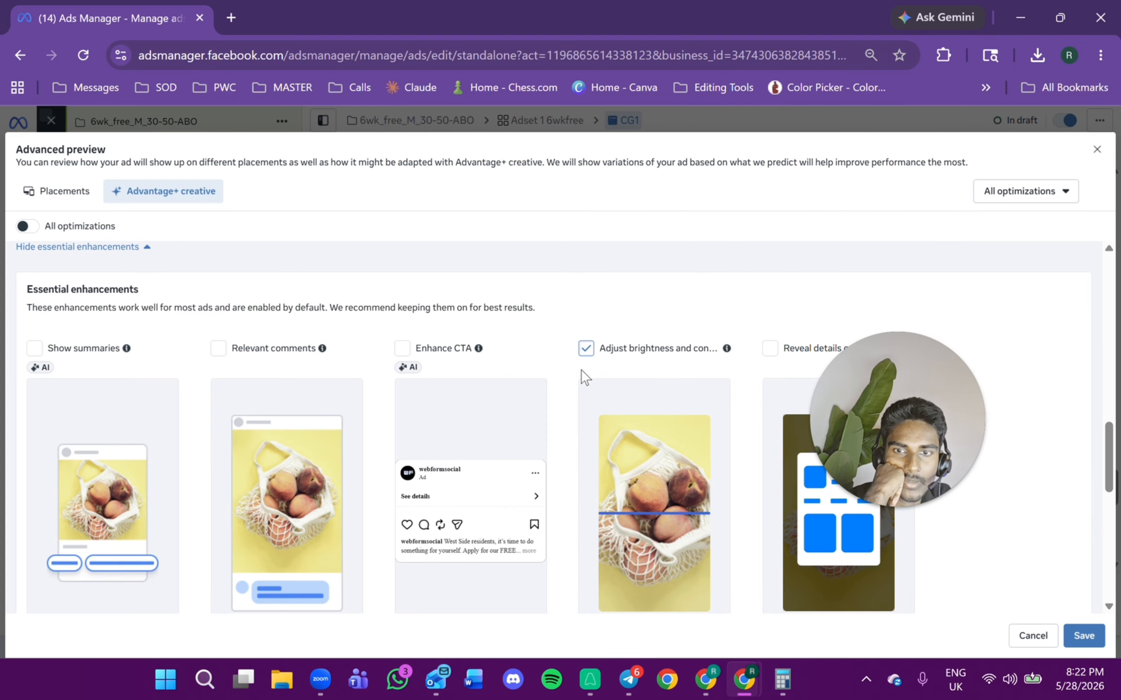
pyautogui.scroll(-12, 585, 377)
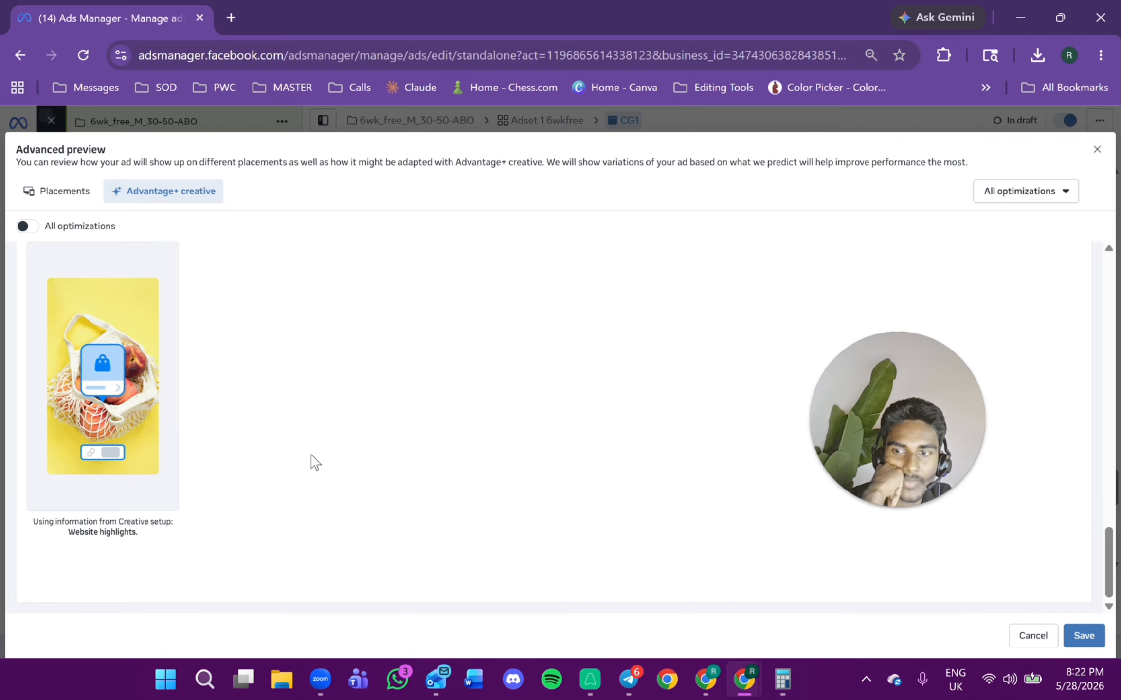
pyautogui.scroll(10, 314, 462)
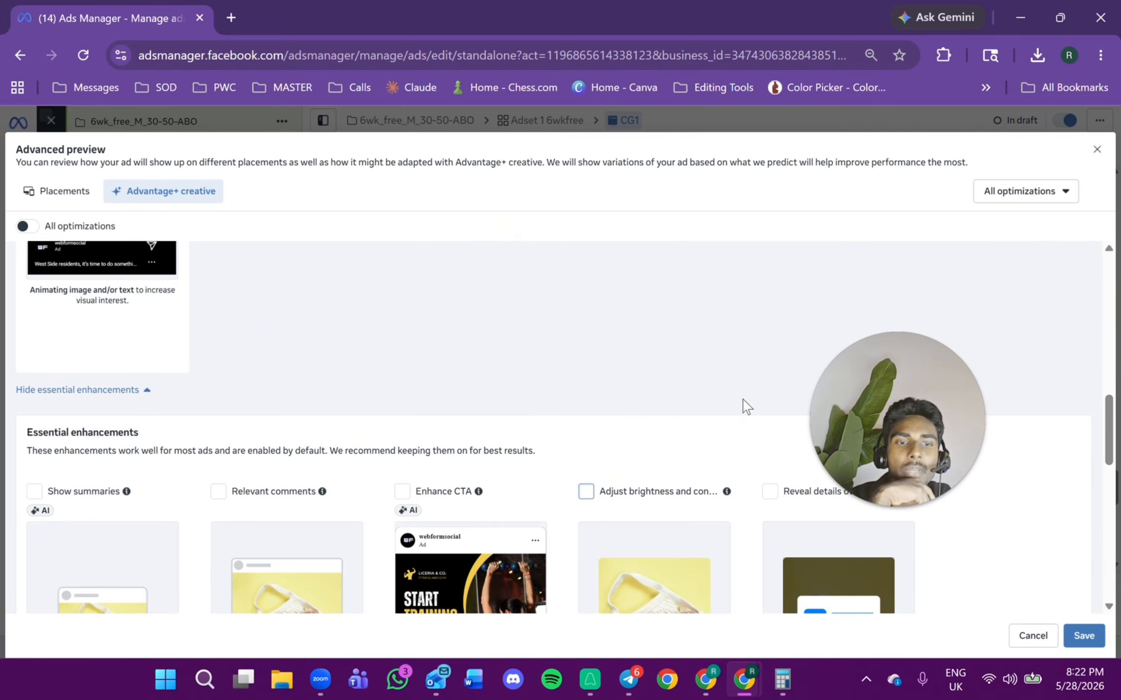
pyautogui.scroll(10, 632, 448)
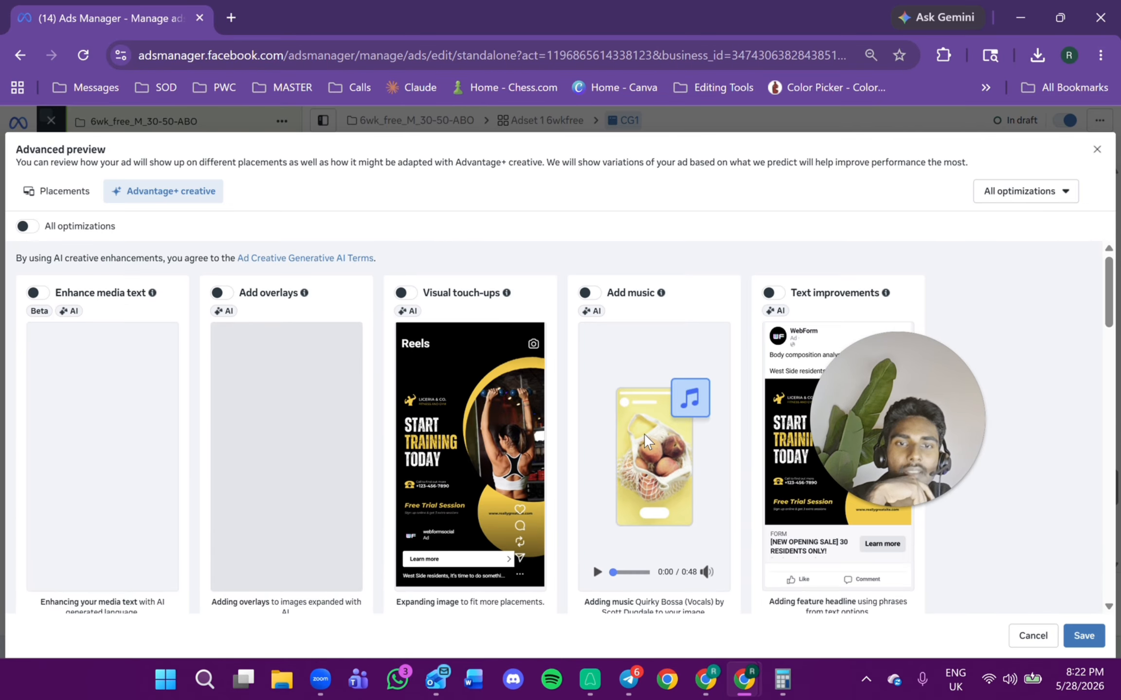
pyautogui.scroll(-10, 647, 432)
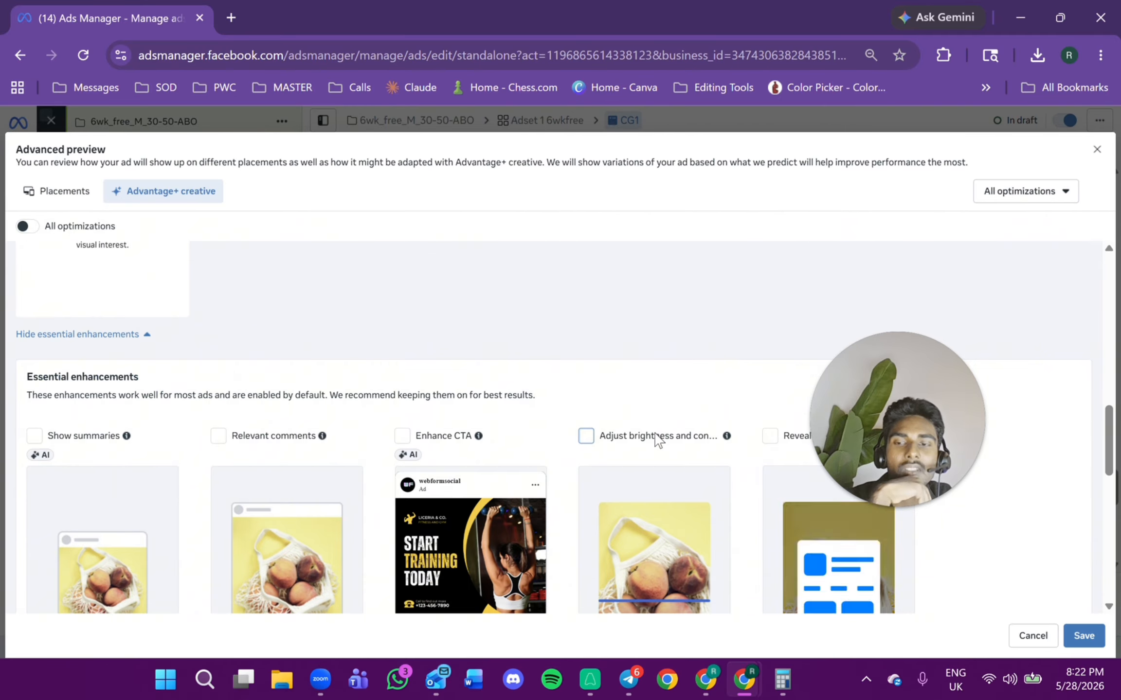
pyautogui.scroll(-5, 657, 438)
pyautogui.scroll(4, 650, 422)
pyautogui.scroll(-3, 650, 421)
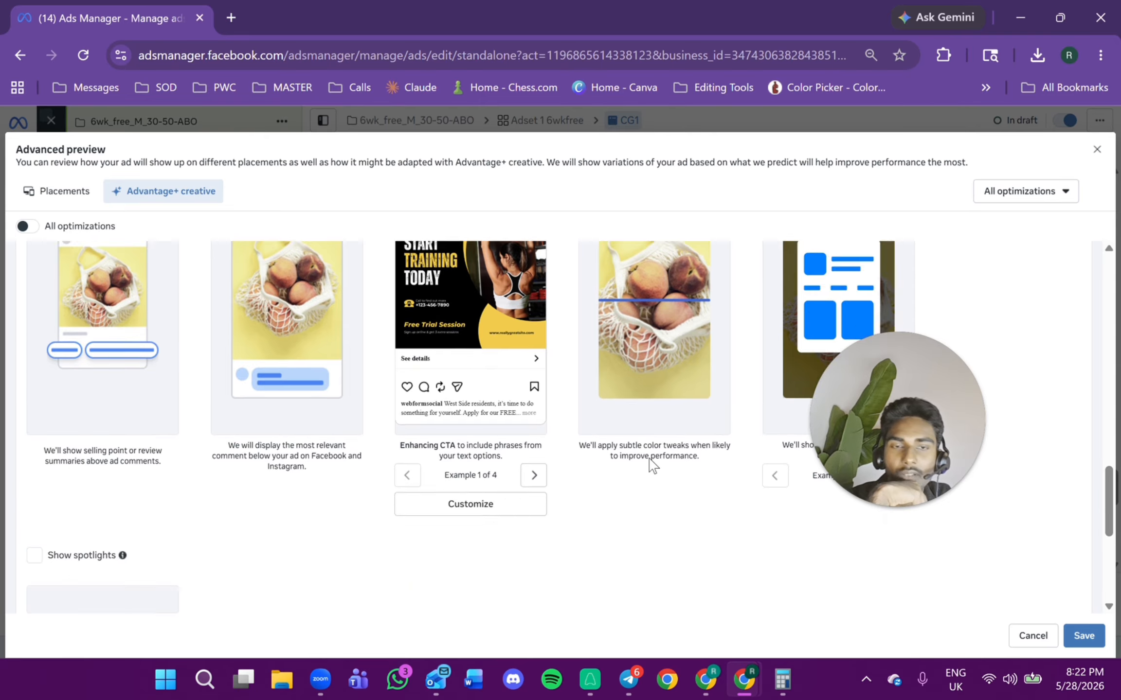
pyautogui.scroll(-5, 651, 447)
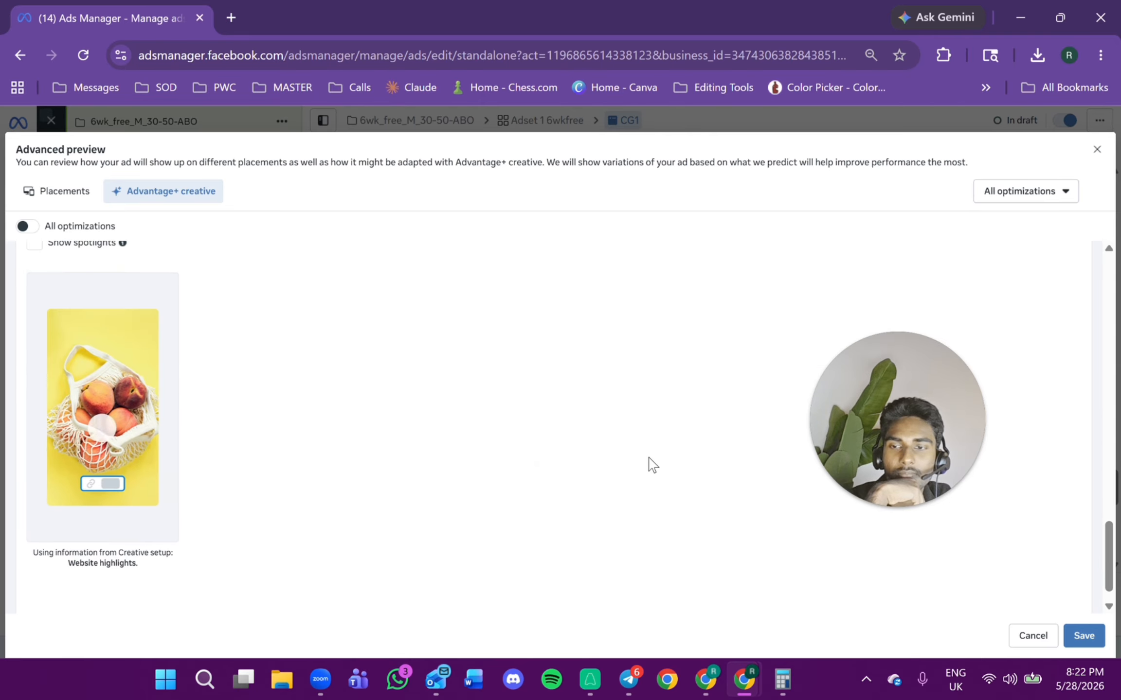
pyautogui.click(1072, 637)
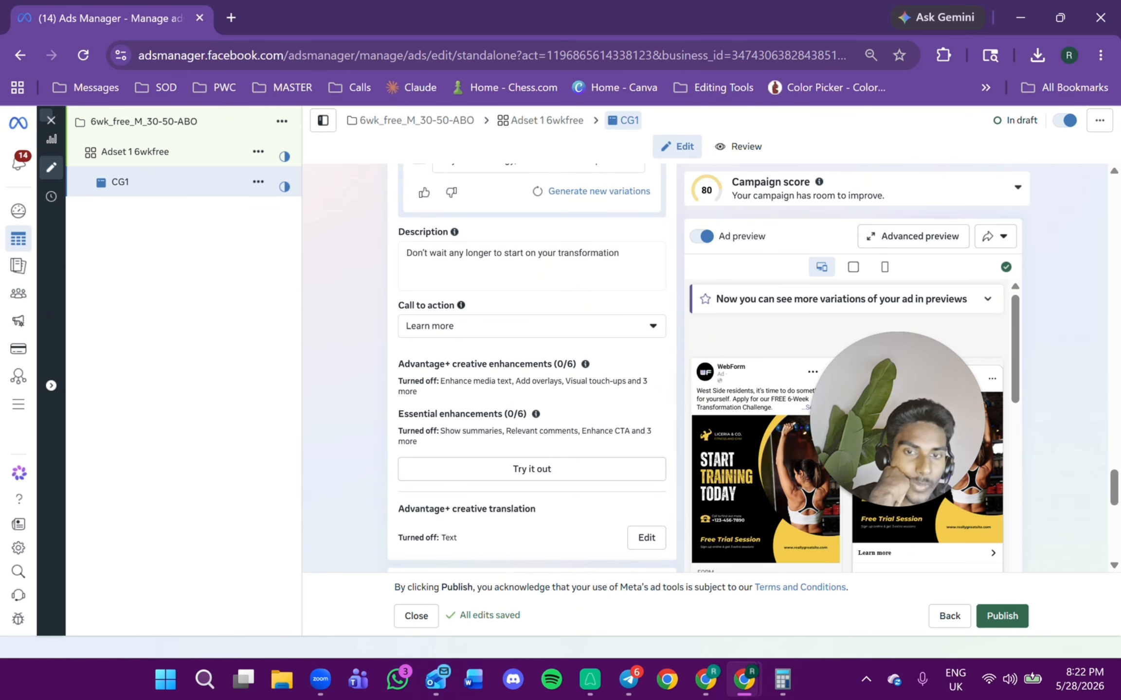
# Untick Website events in the ad's Tracking section.
pyautogui.scroll(-15, 532, 365)
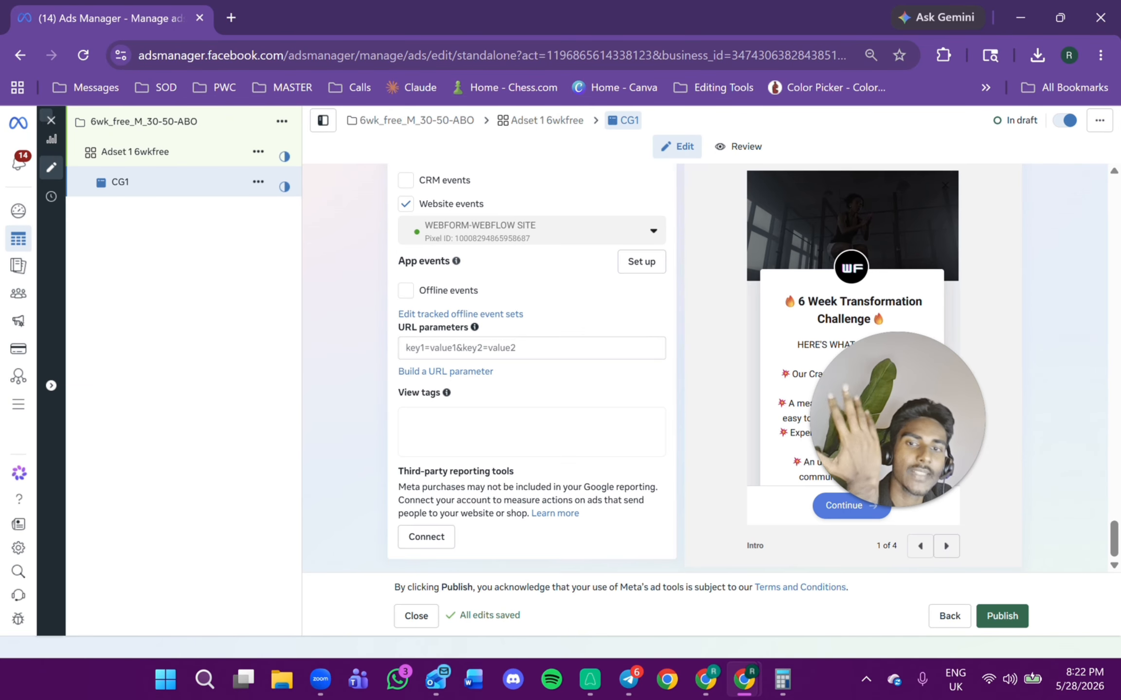
pyautogui.scroll(1, 500, 387)
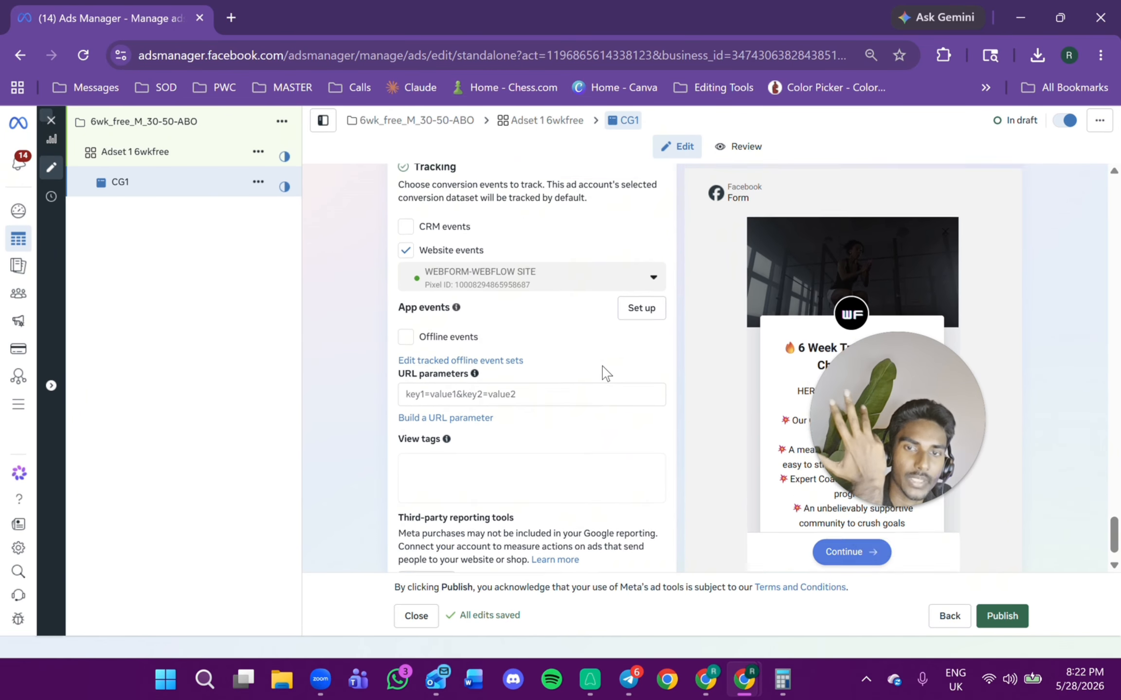
pyautogui.scroll(-1, 603, 372)
pyautogui.scroll(5, 602, 371)
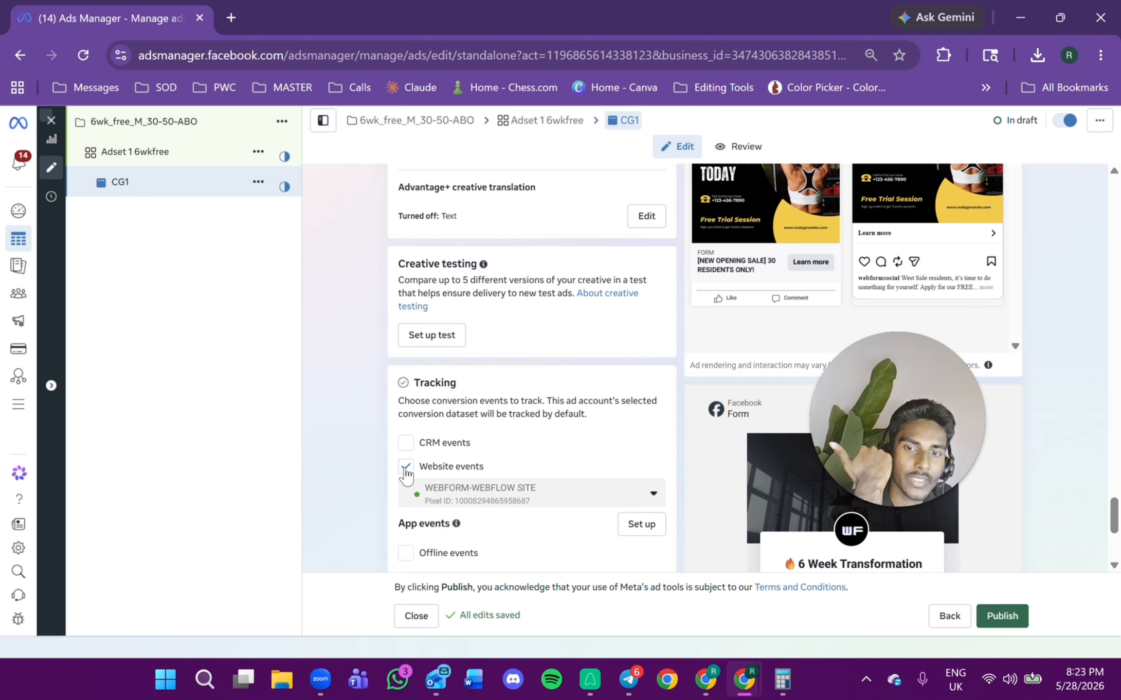
pyautogui.click(406, 467)
pyautogui.scroll(-4, 516, 474)
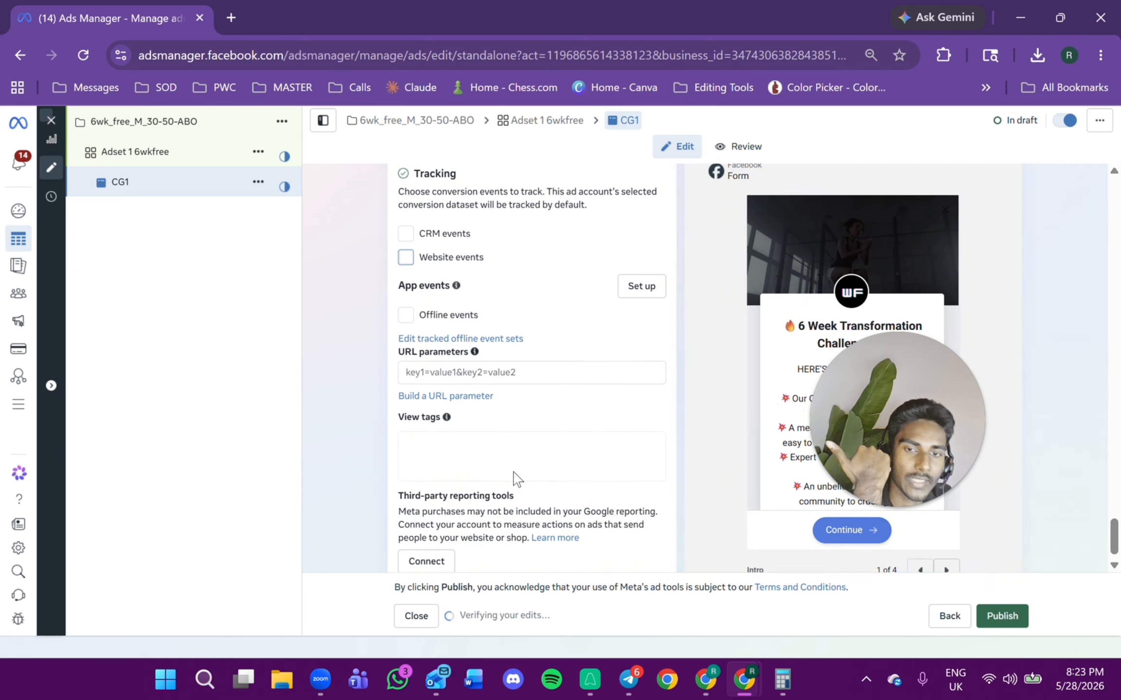
pyautogui.moveTo(878, 381); pyautogui.dragTo(407, 379)
pyautogui.scroll(10, 958, 396)
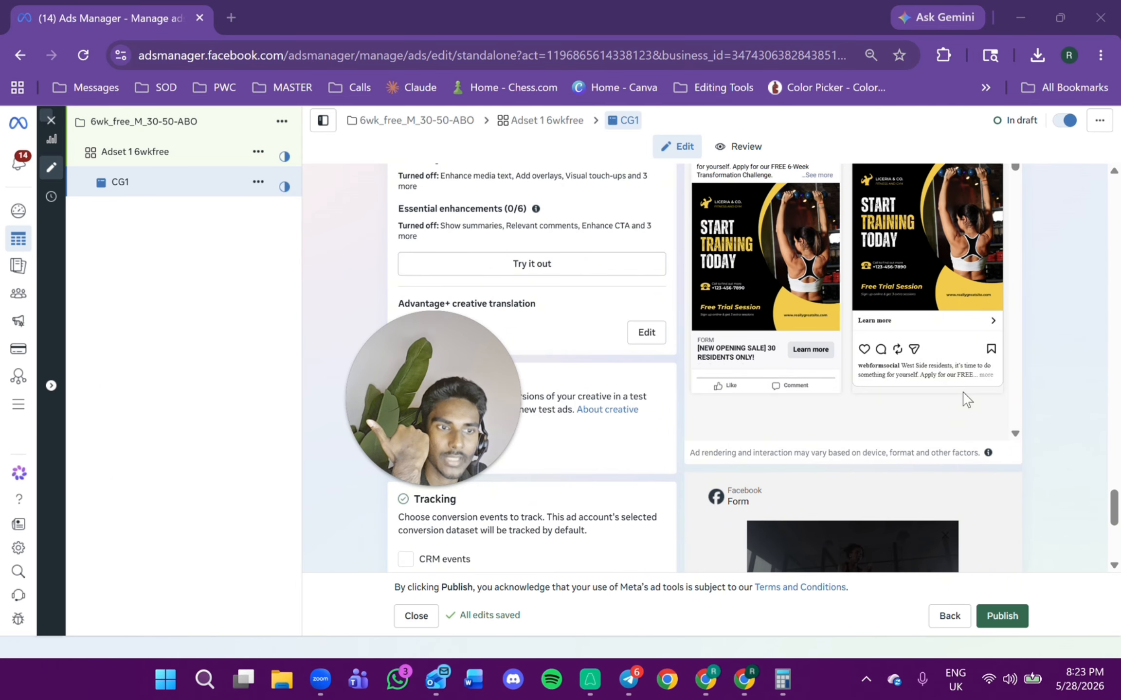
# Switch off the ad preview toggle so the lead form preview is shown instead.
pyautogui.scroll(2, 958, 396)
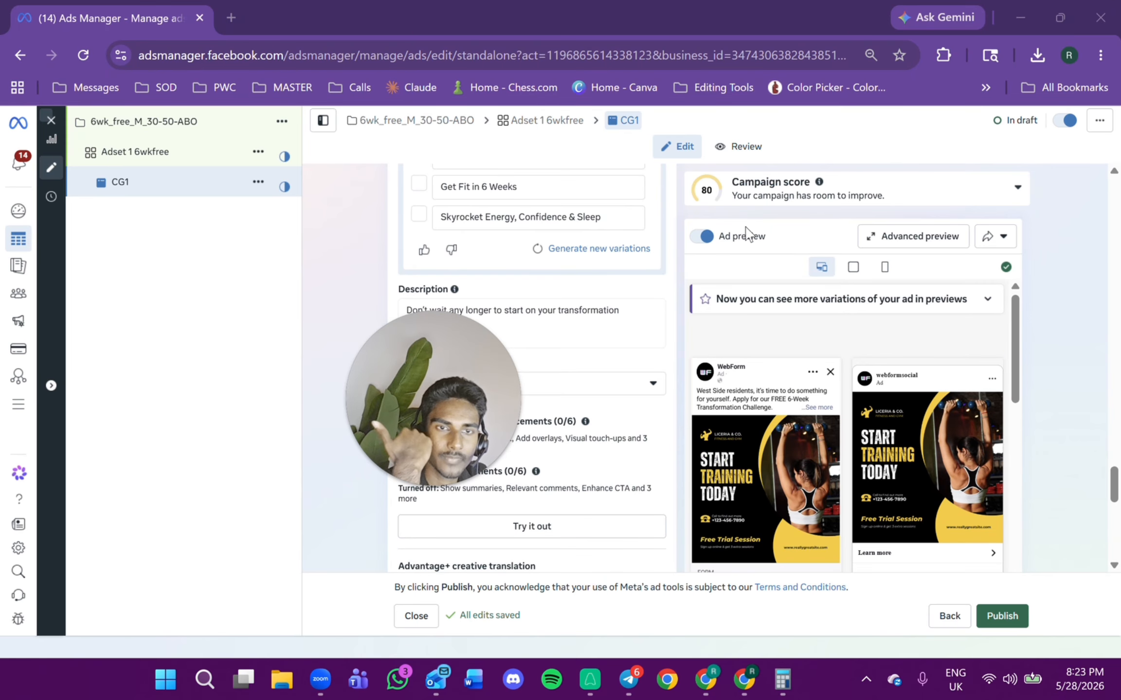
pyautogui.click(703, 236)
pyautogui.click(703, 236)
pyautogui.scroll(-2, 784, 417)
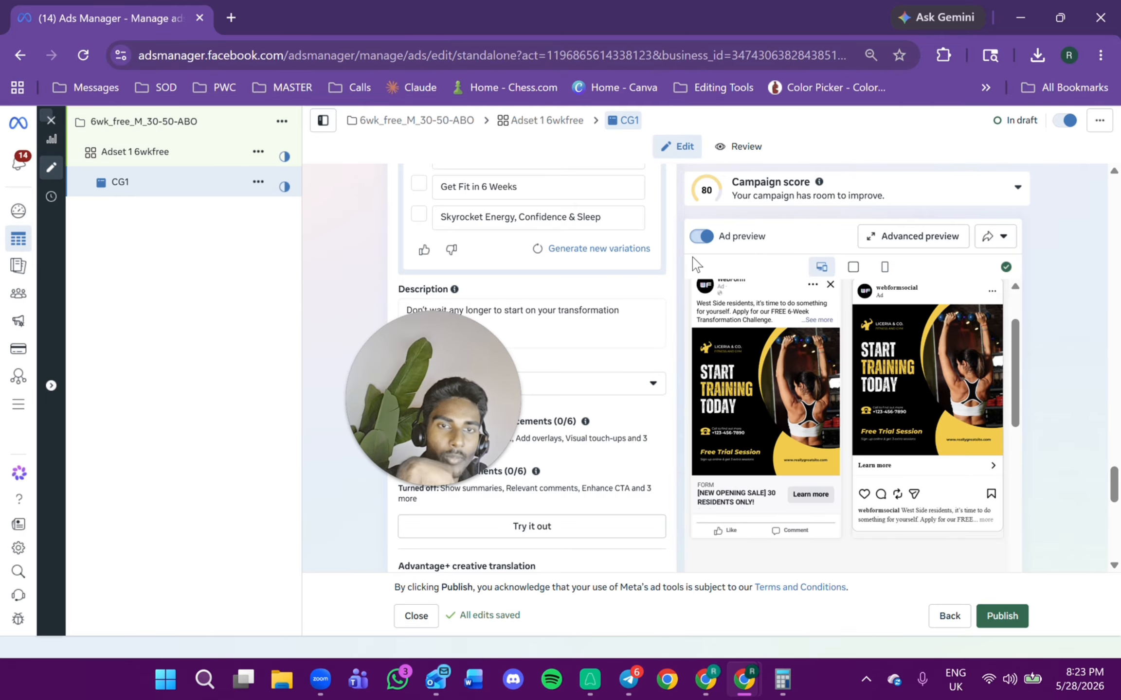
pyautogui.click(697, 239)
# Page through the instant form preview screens up to the final message-for-leads screen.
pyautogui.scroll(-10, 878, 374)
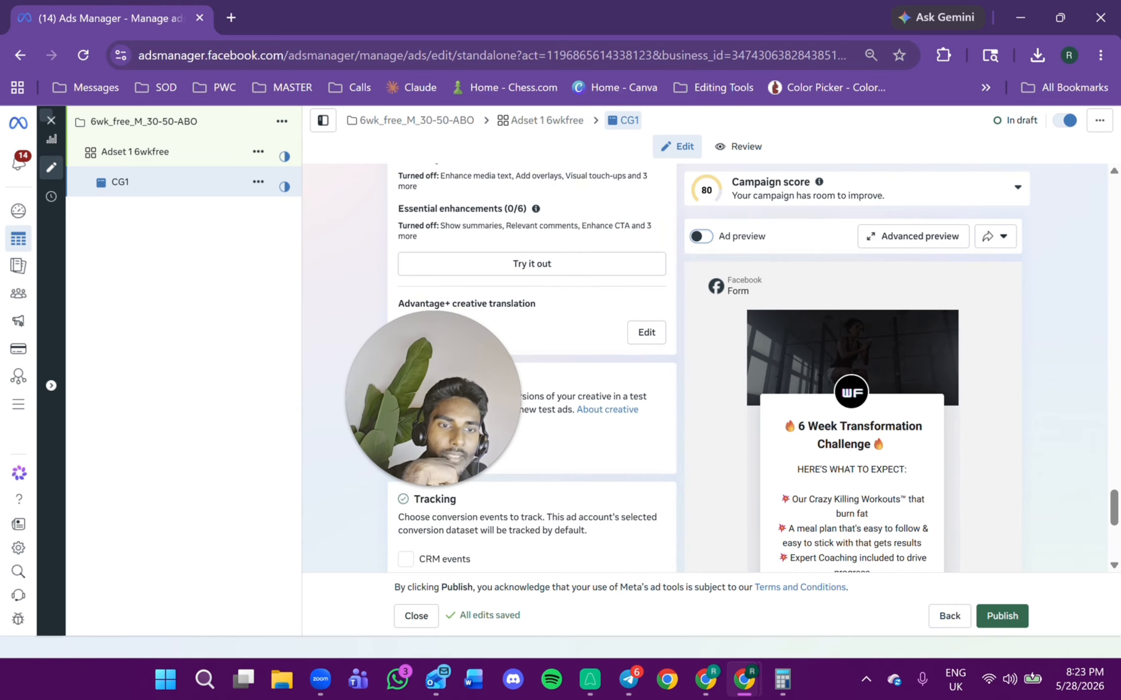
pyautogui.scroll(-3, 933, 501)
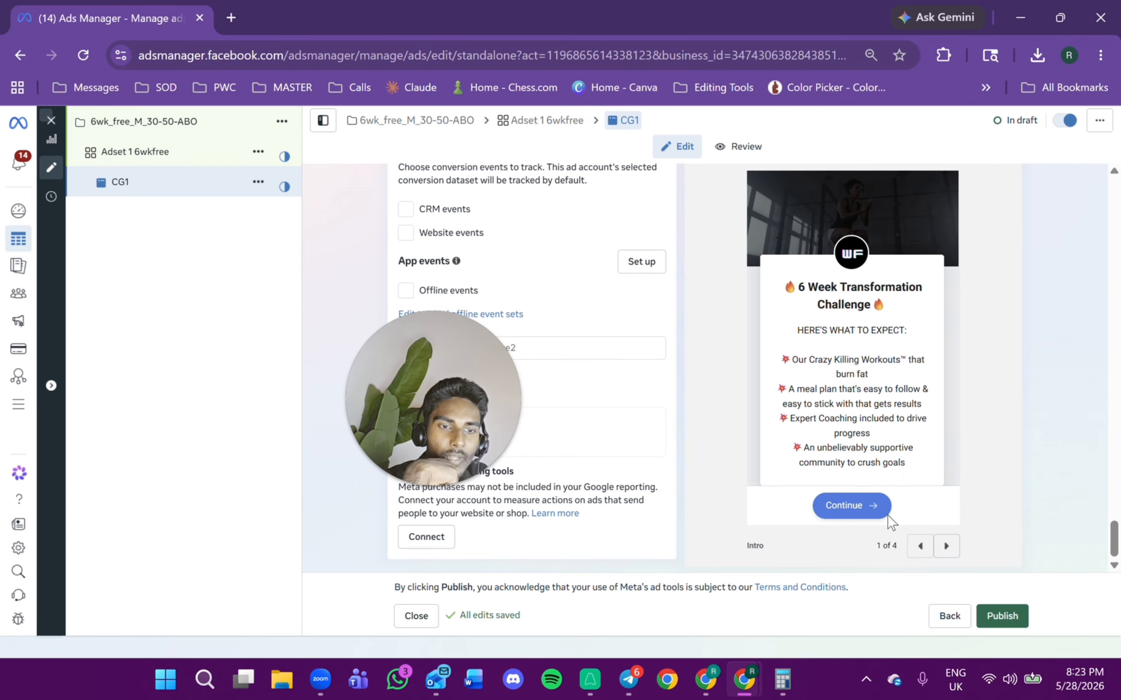
pyautogui.click(946, 546)
pyautogui.click(946, 546)
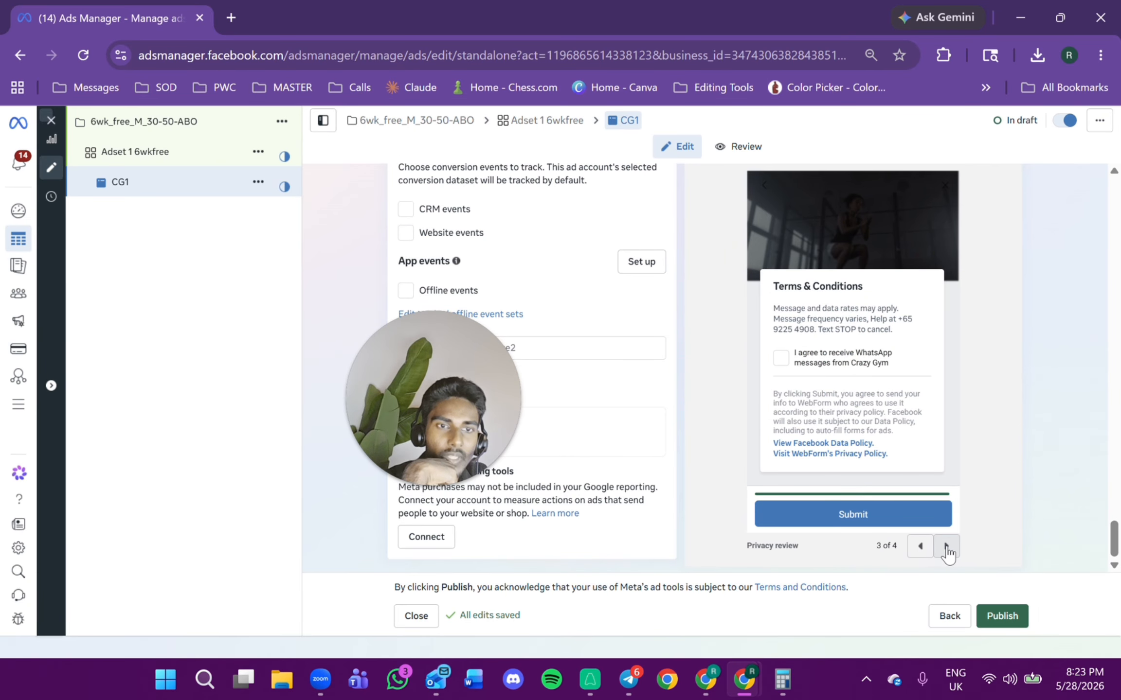
pyautogui.click(946, 546)
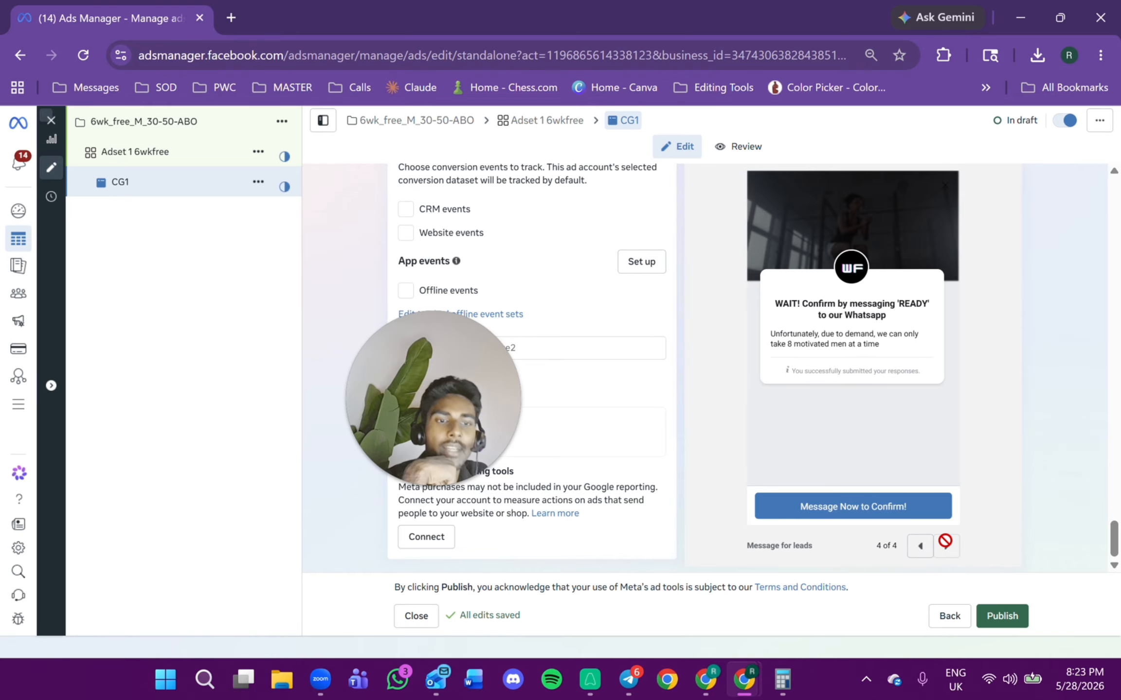
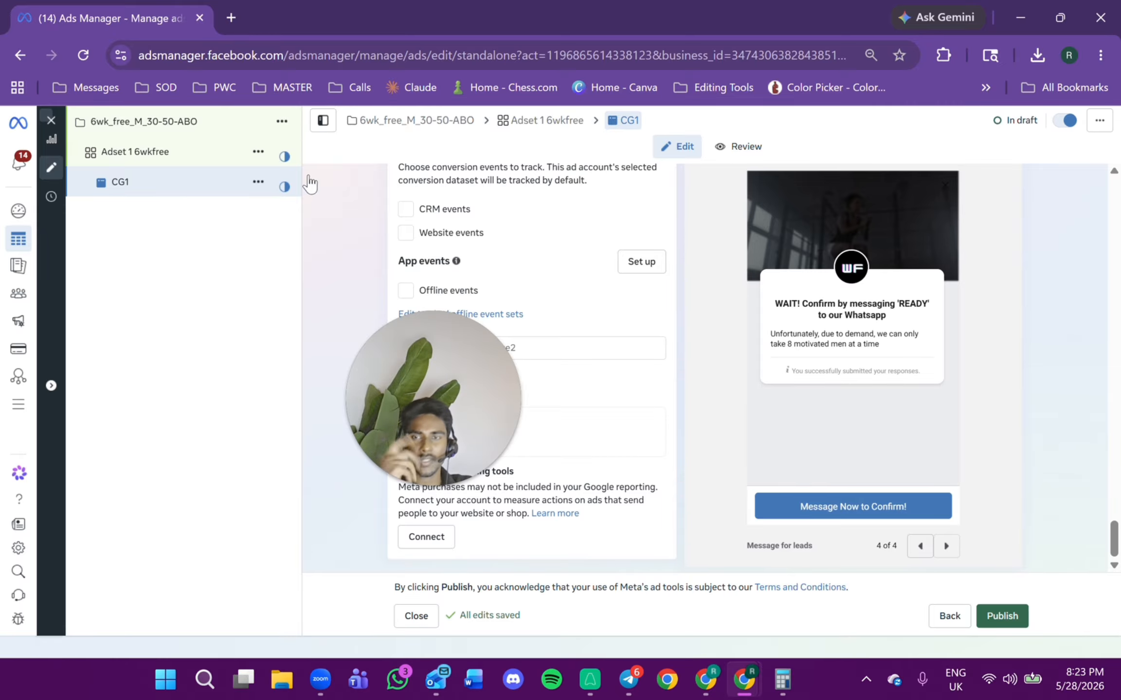
# Open the Adset 1 6wkfree ad set and review its conversion and daily budget settings.
pyautogui.scroll(5, 533, 301)
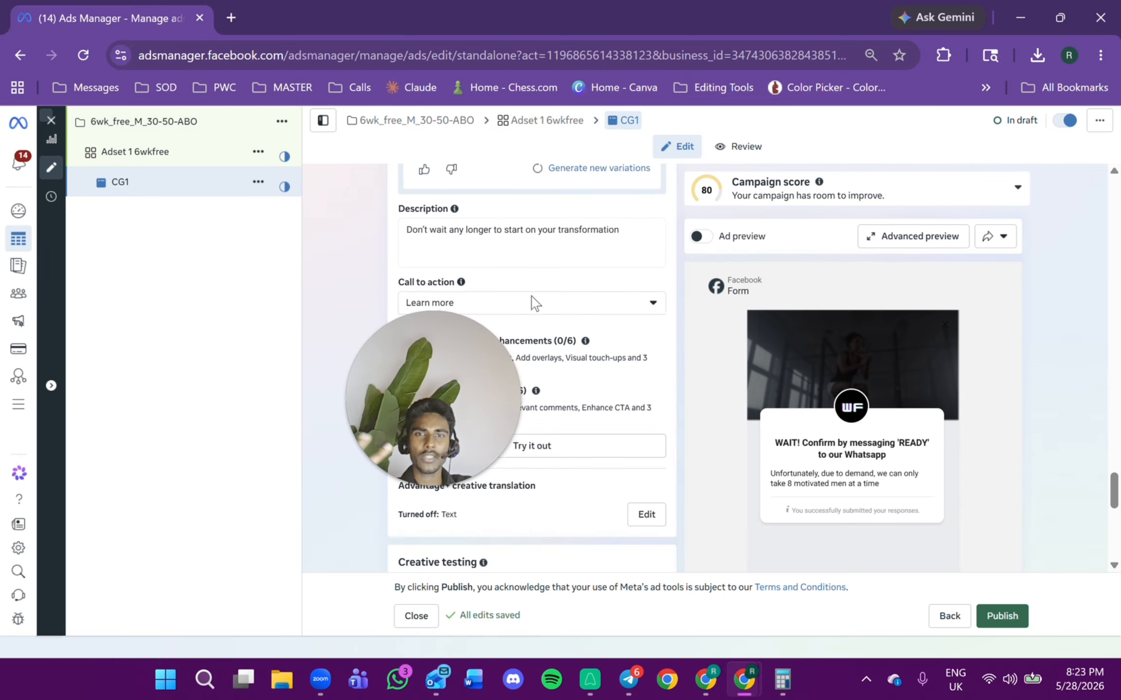
pyautogui.click(257, 188)
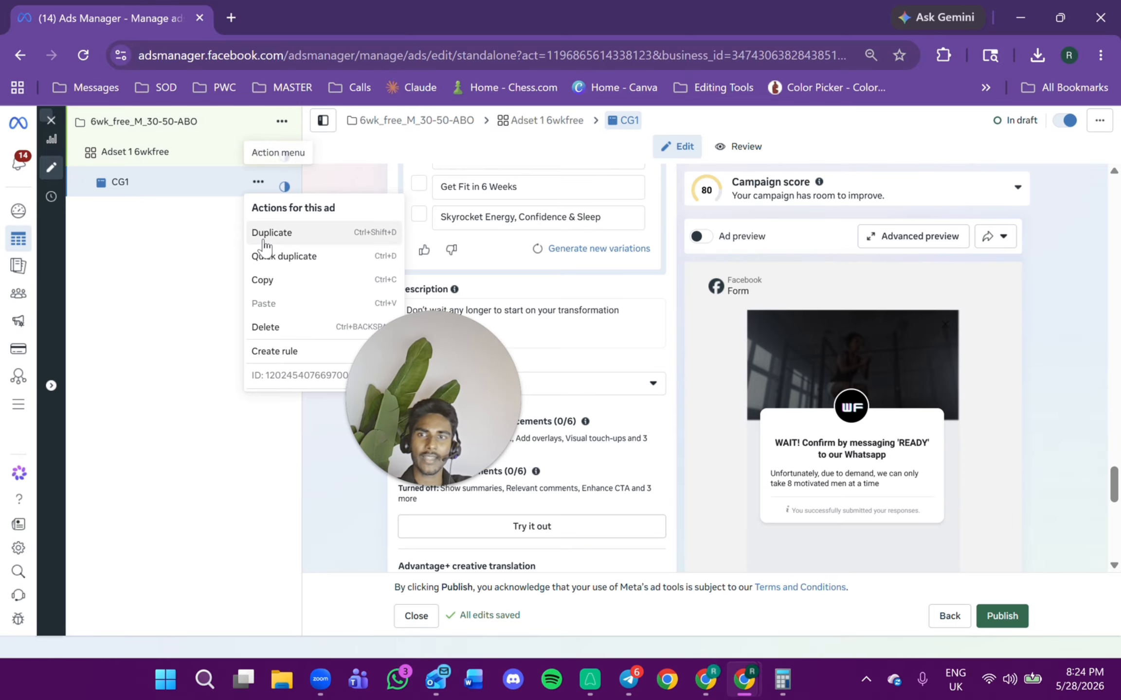
pyautogui.click(131, 156)
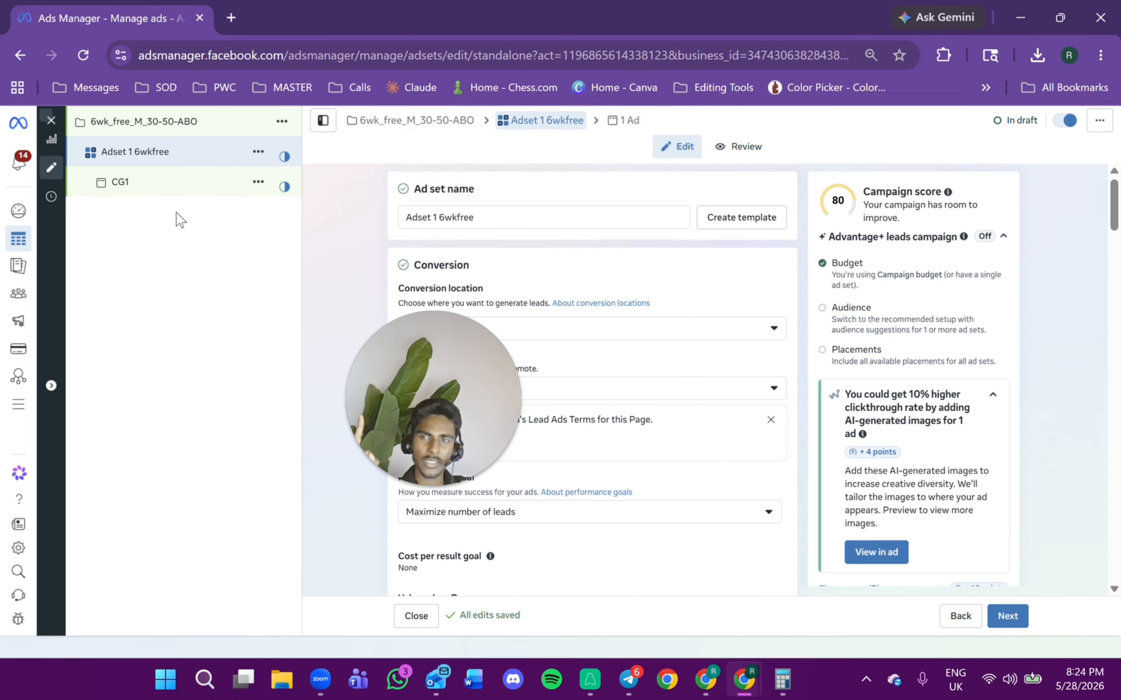
pyautogui.click(255, 152)
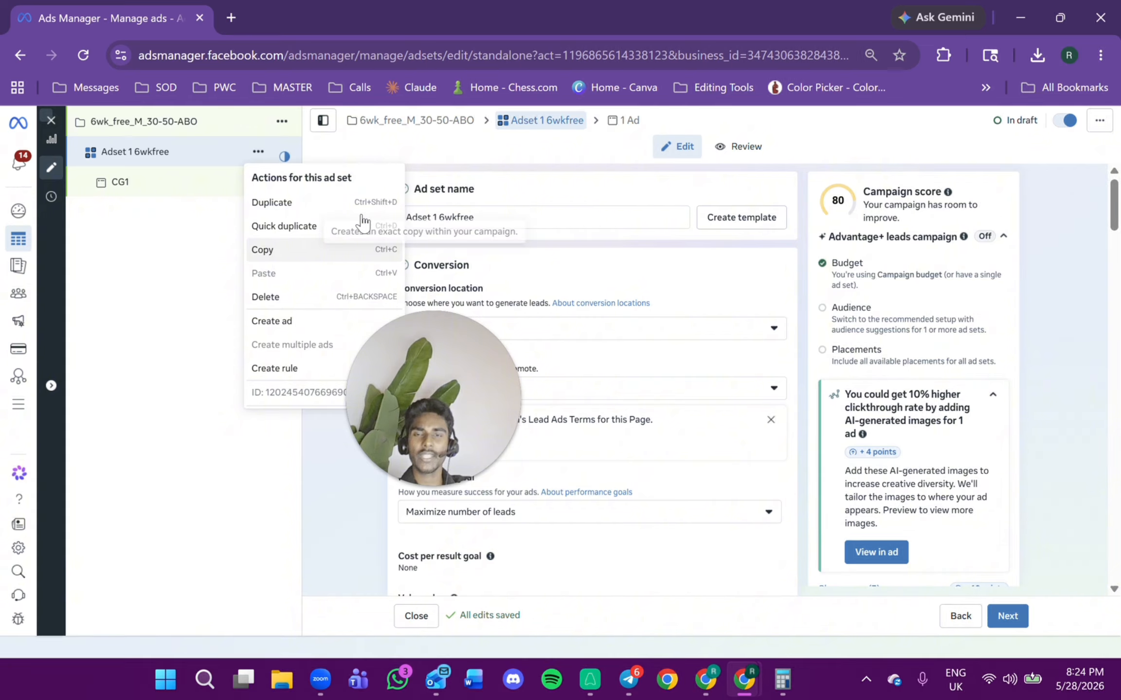
pyautogui.scroll(-5, 591, 250)
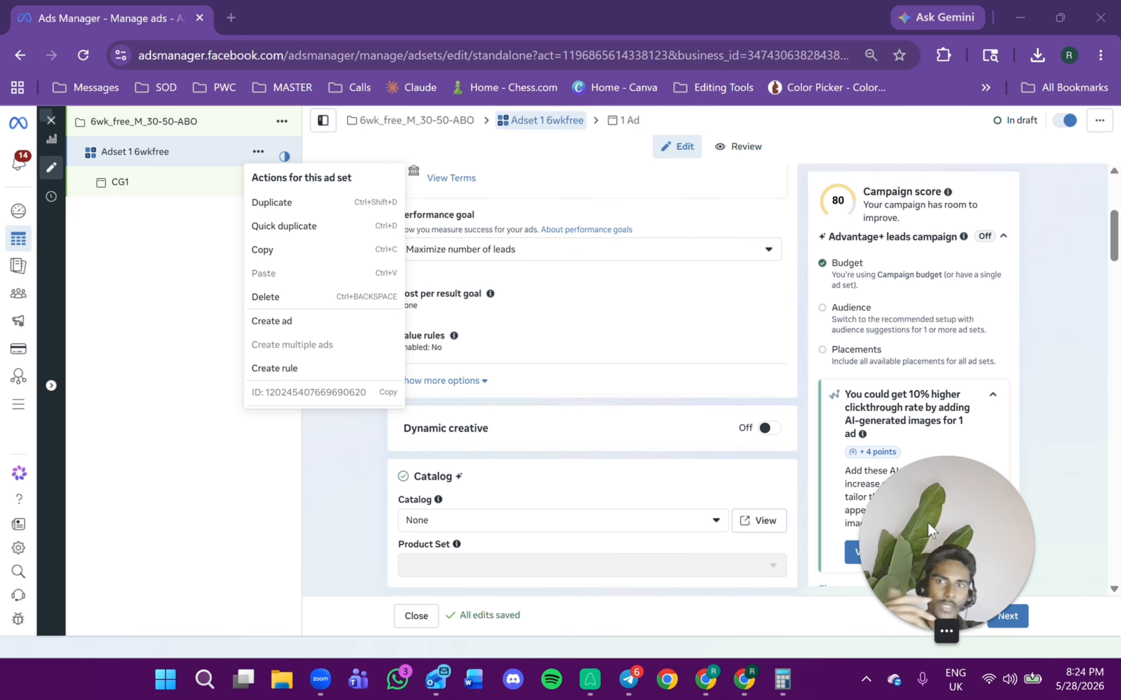
pyautogui.scroll(5, 657, 392)
pyautogui.click(570, 265)
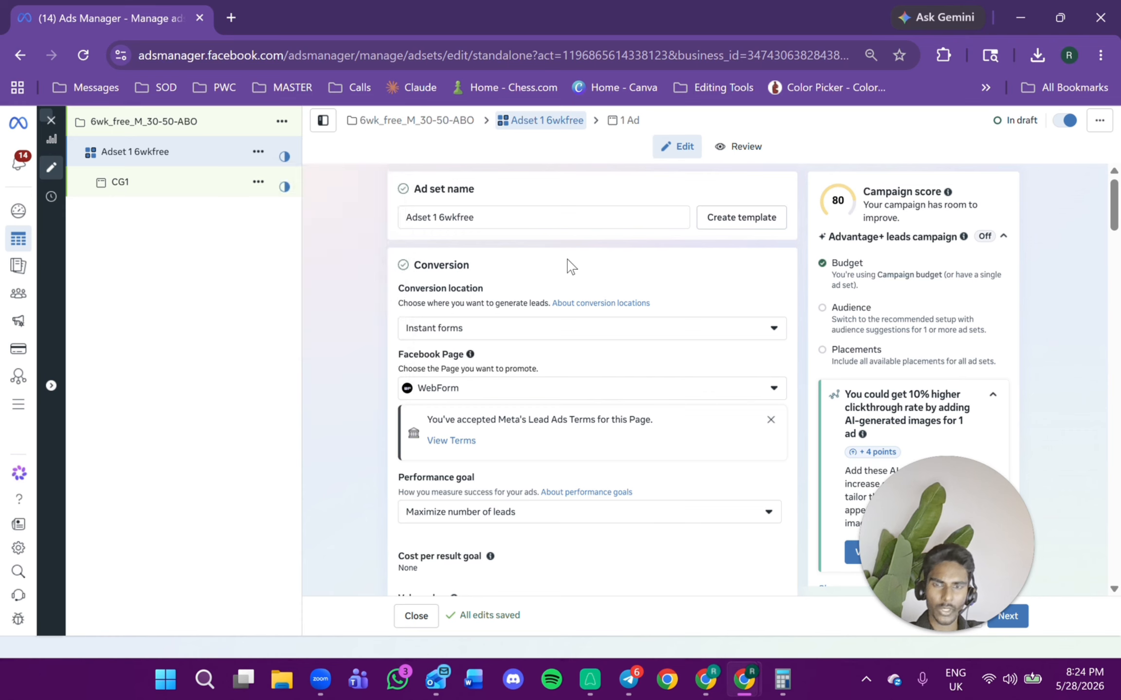
pyautogui.scroll(-10, 570, 267)
pyautogui.scroll(-3, 571, 279)
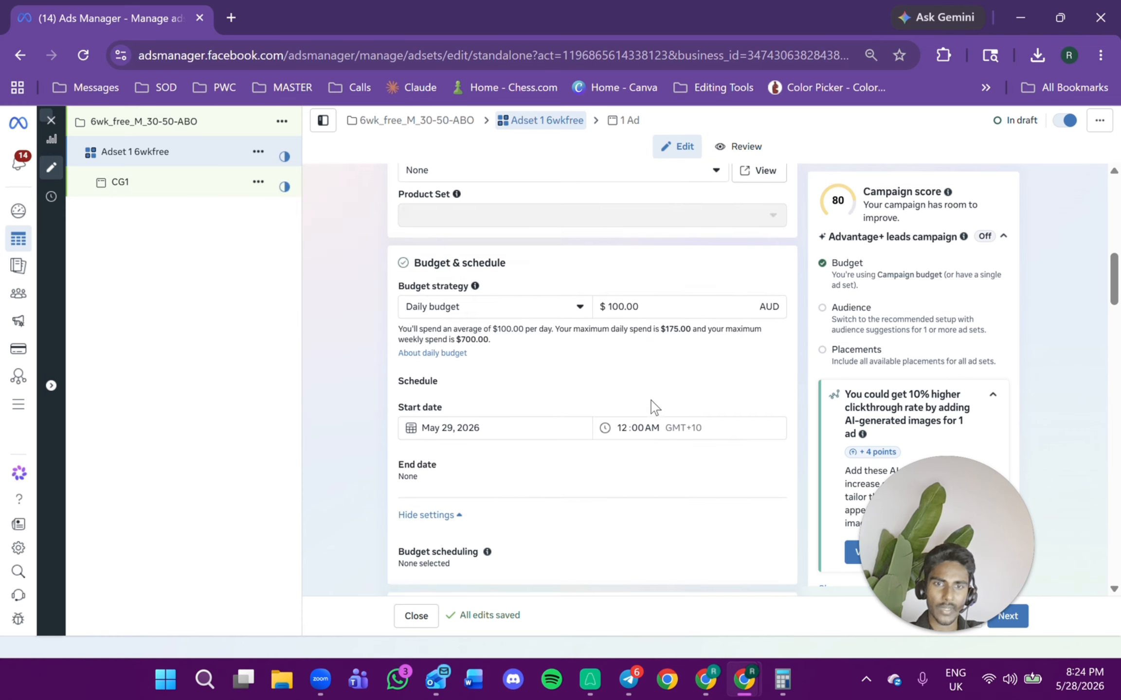
pyautogui.click(643, 308)
pyautogui.moveTo(640, 306); pyautogui.dragTo(608, 308)
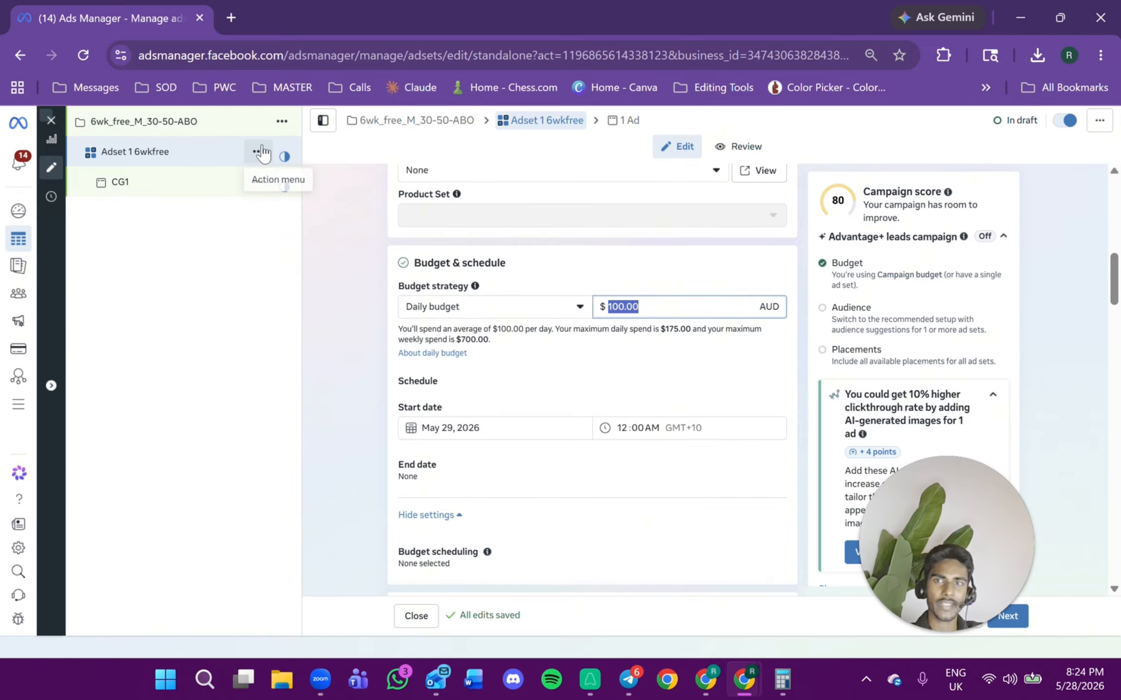
# Duplicate the ad set once into the original campaign with the original setup, leaving both Advantage+ recommendations unticked.
pyautogui.click(258, 152)
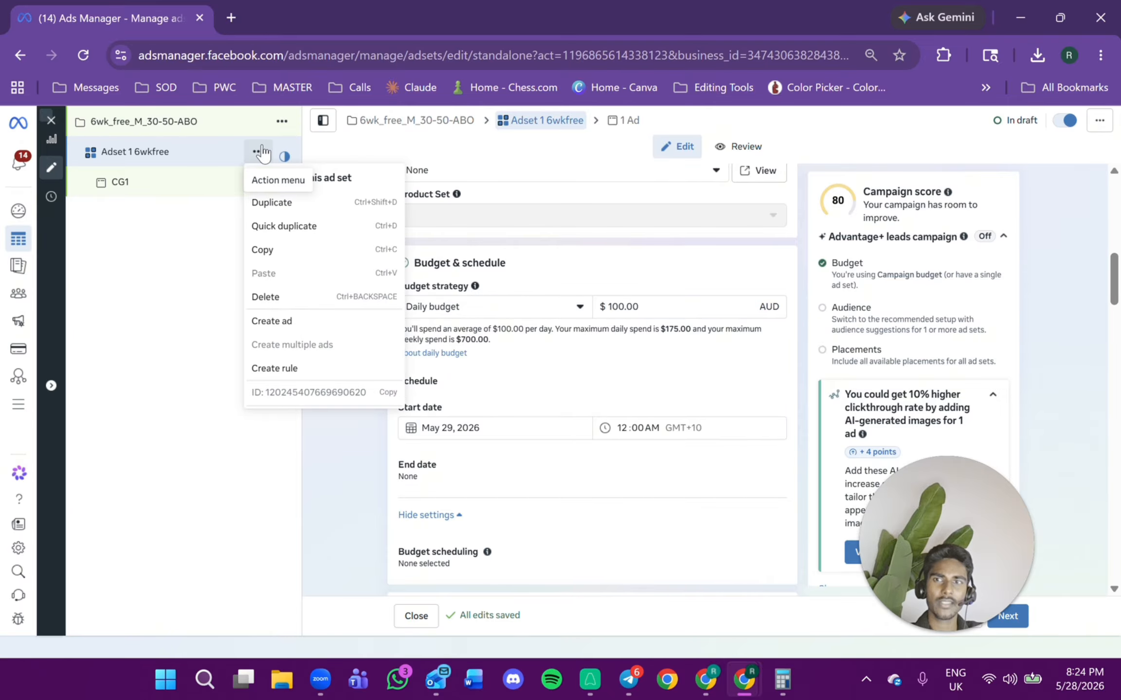
pyautogui.click(270, 204)
pyautogui.click(353, 339)
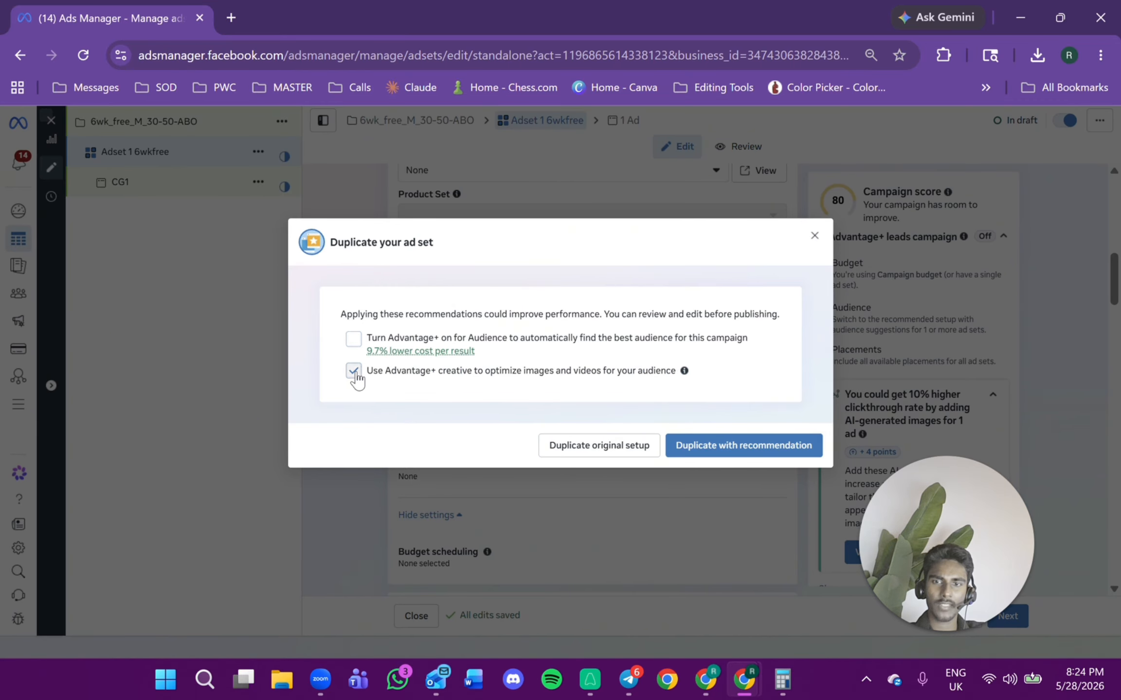
pyautogui.click(354, 372)
pyautogui.click(584, 446)
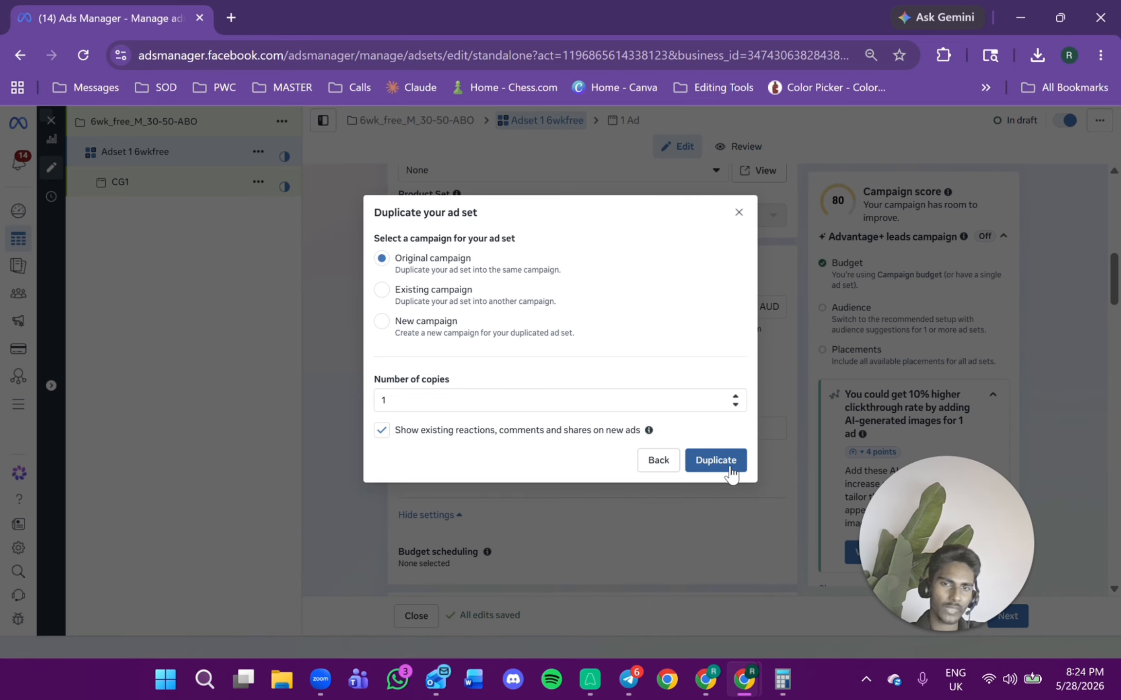
pyautogui.click(713, 462)
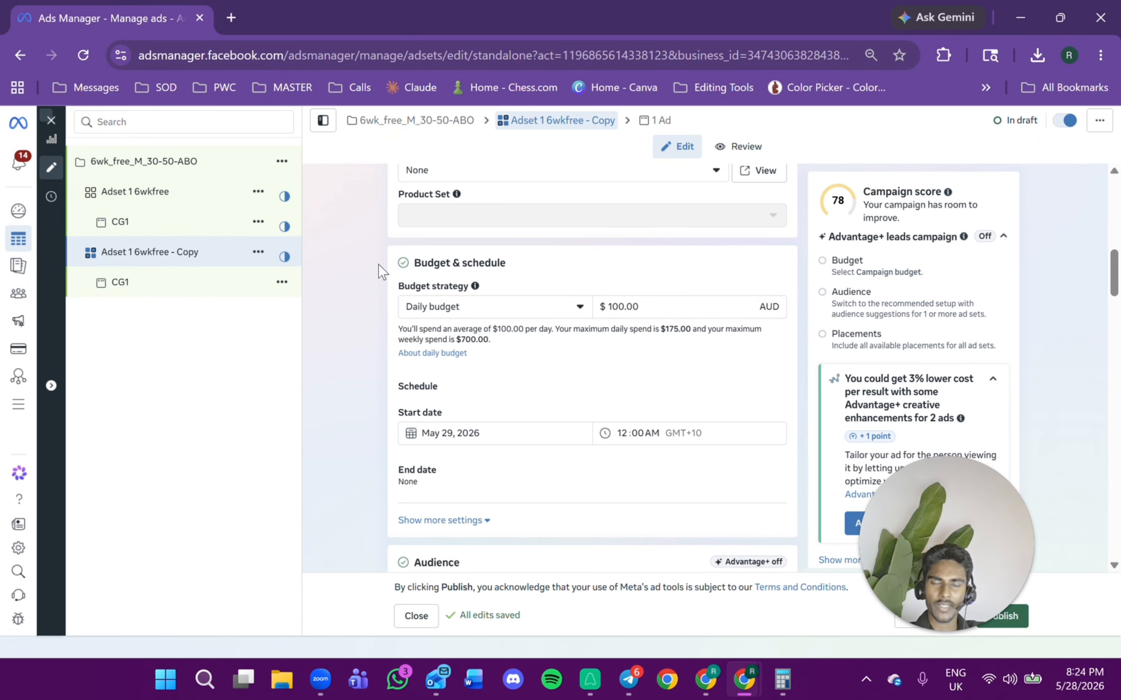
# Rename the duplicated ad set Adset2 6wkfree.
pyautogui.scroll(10, 383, 271)
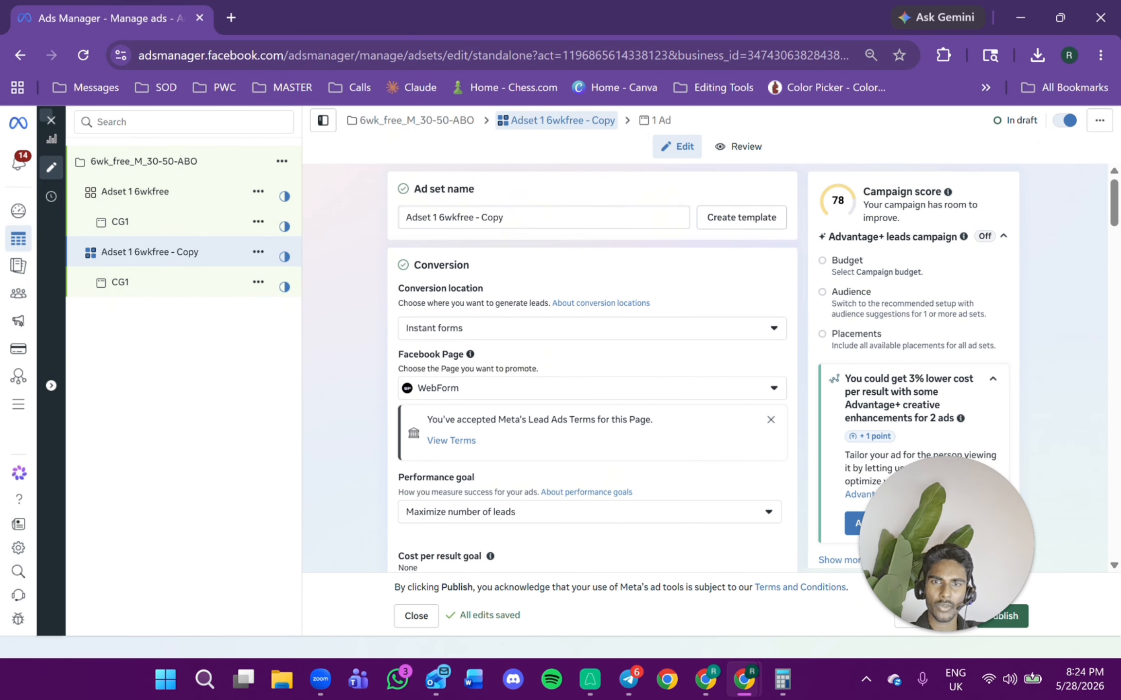
pyautogui.click(500, 218)
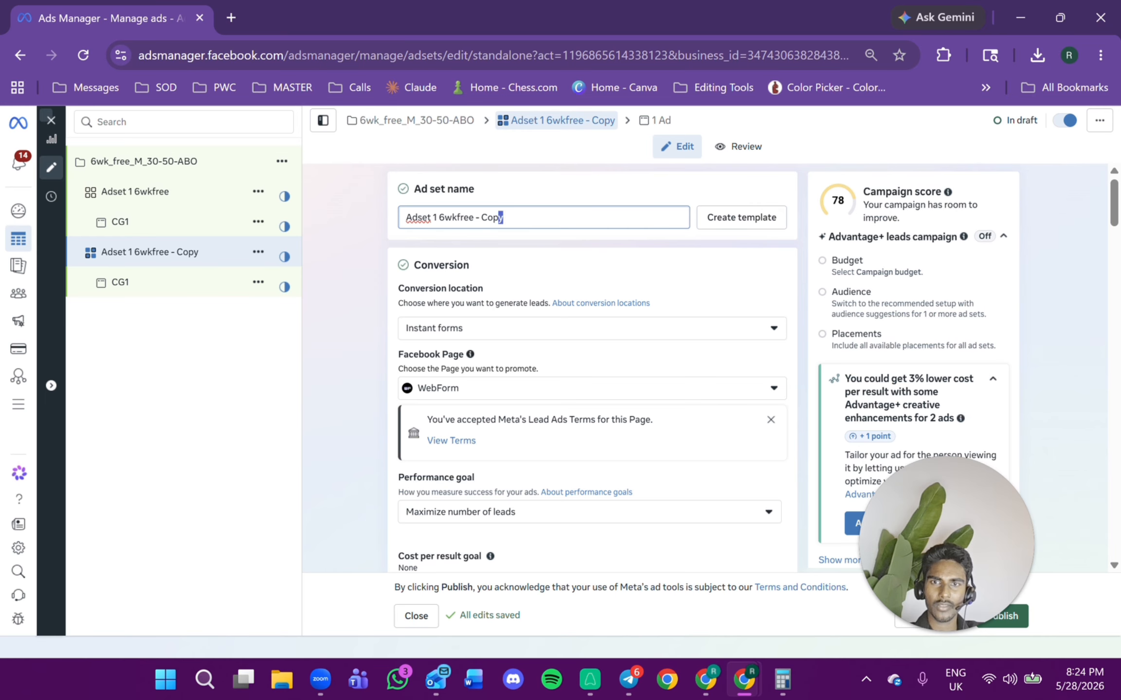
pyautogui.moveTo(502, 217); pyautogui.dragTo(476, 217)
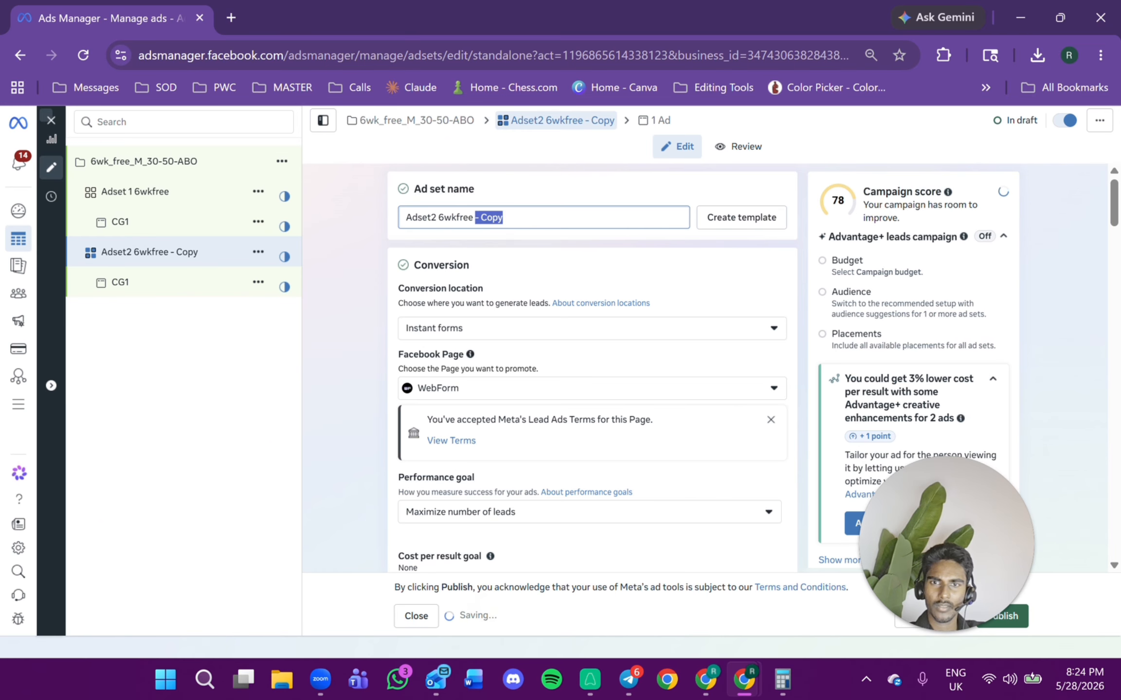
pyautogui.press('BackSpace')
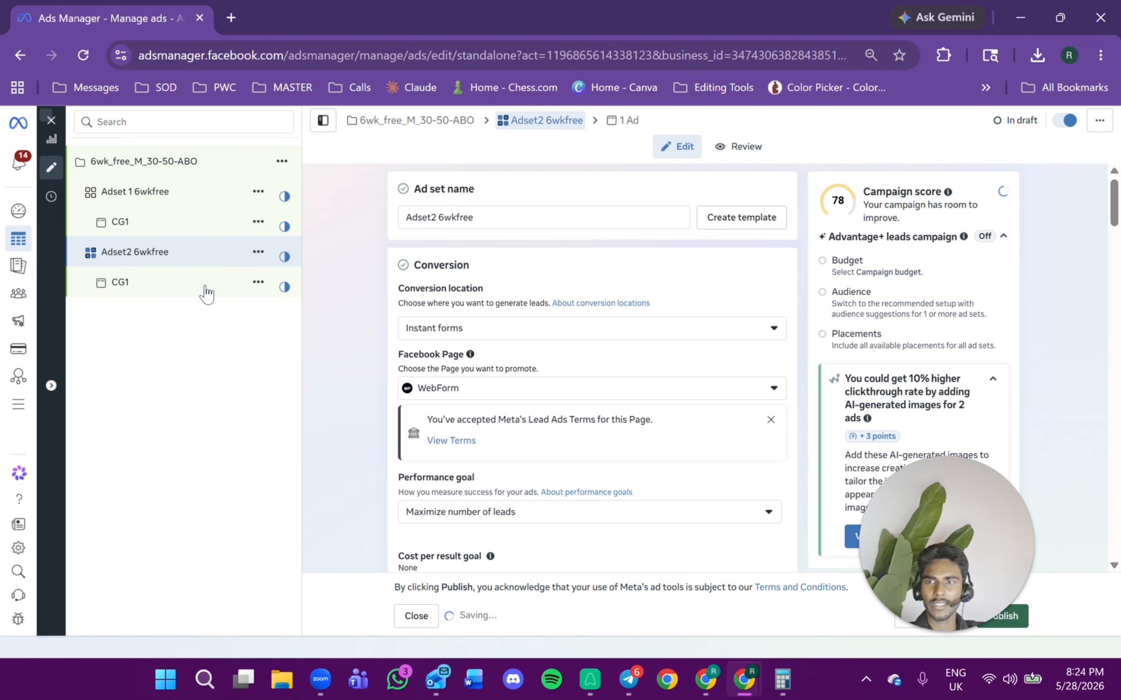
# Open the ad inside Adset2 6wkfree and rename it CG2.
pyautogui.click(207, 291)
pyautogui.scroll(10, 467, 222)
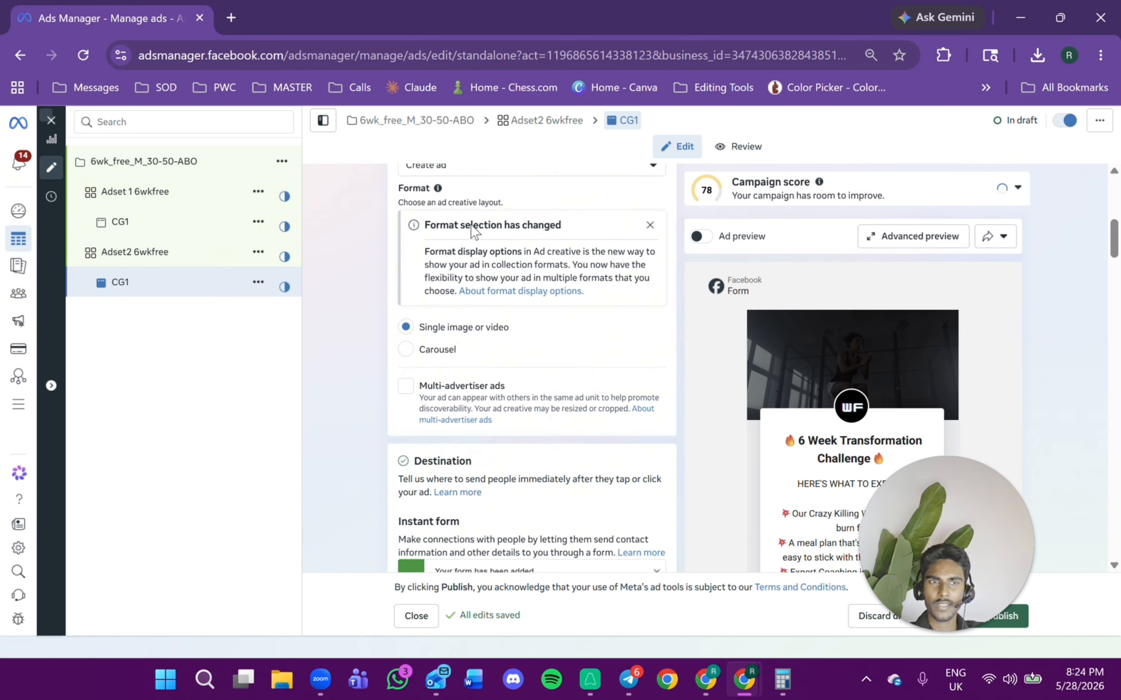
pyautogui.click(446, 219)
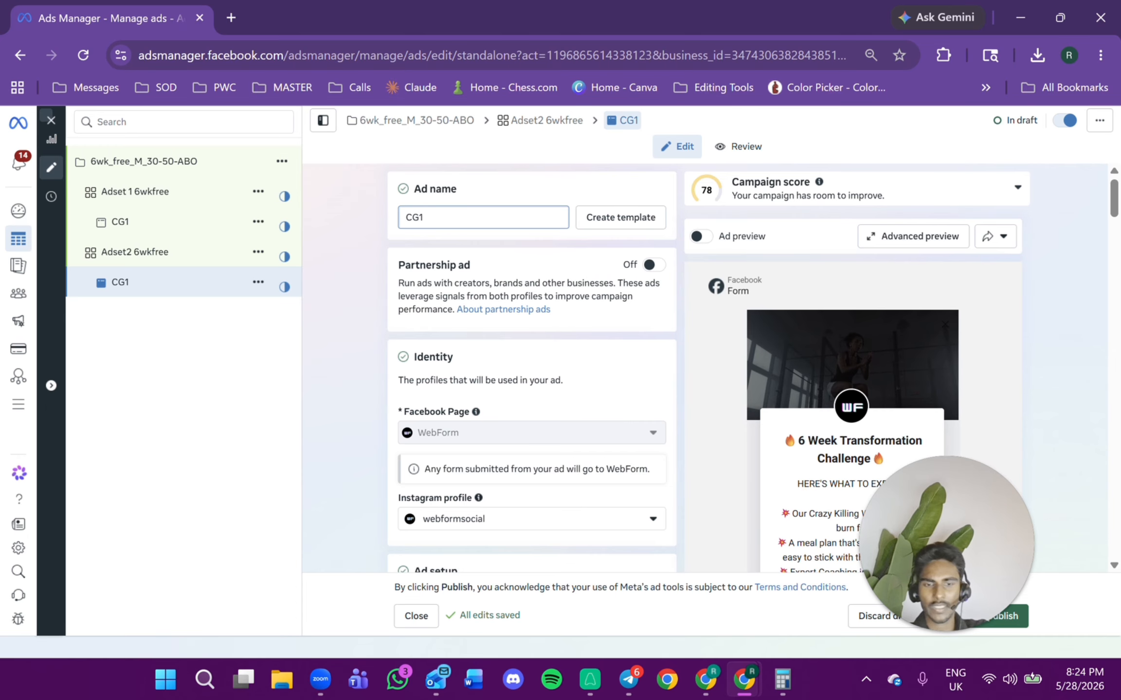
pyautogui.scroll(-12, 547, 292)
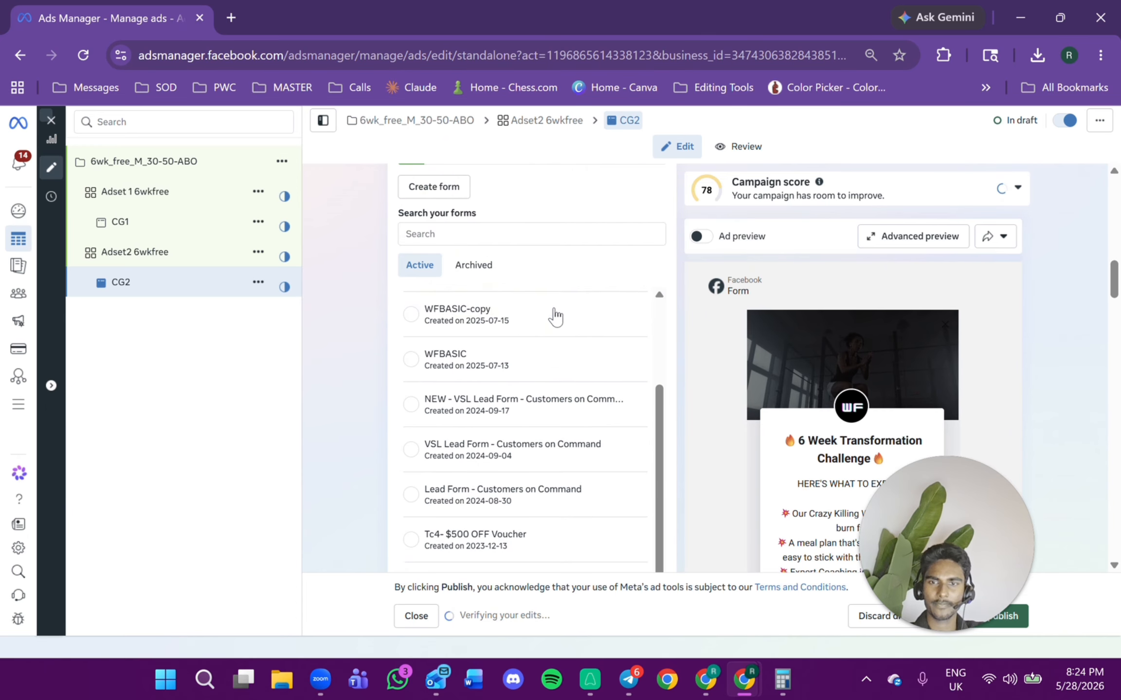
pyautogui.moveTo(403, 13); pyautogui.dragTo(433, 133)
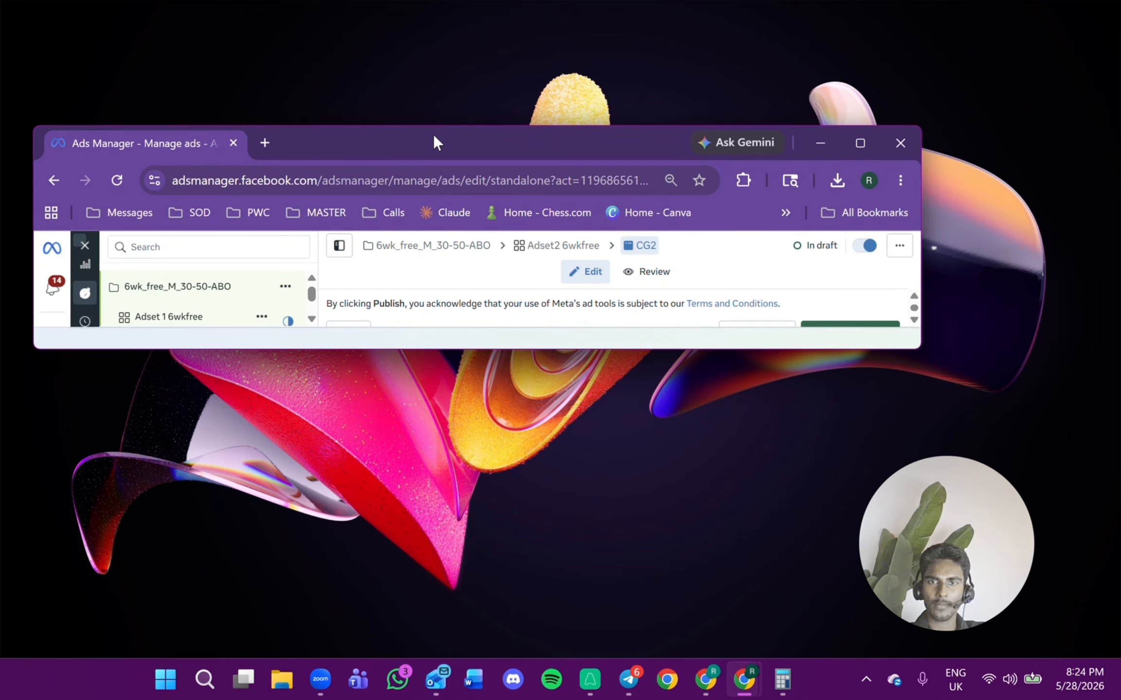
pyautogui.doubleClick(432, 134)
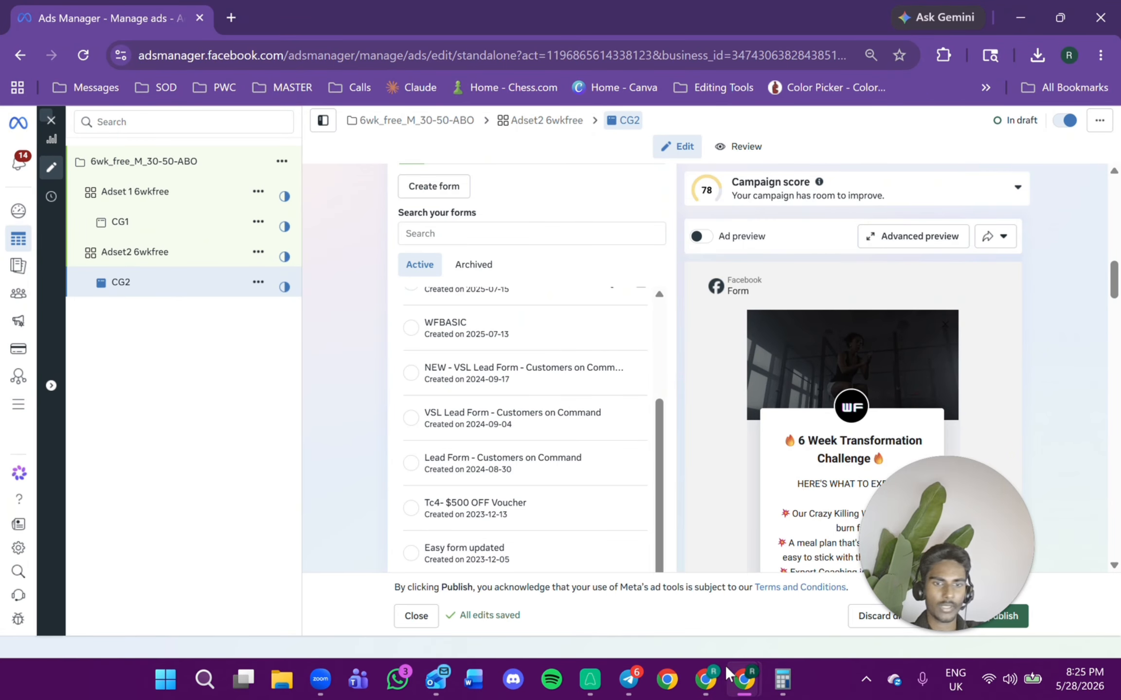
# Switch to the Canva window and open the recent Instagram post gym design.
pyautogui.moveTo(726, 659)
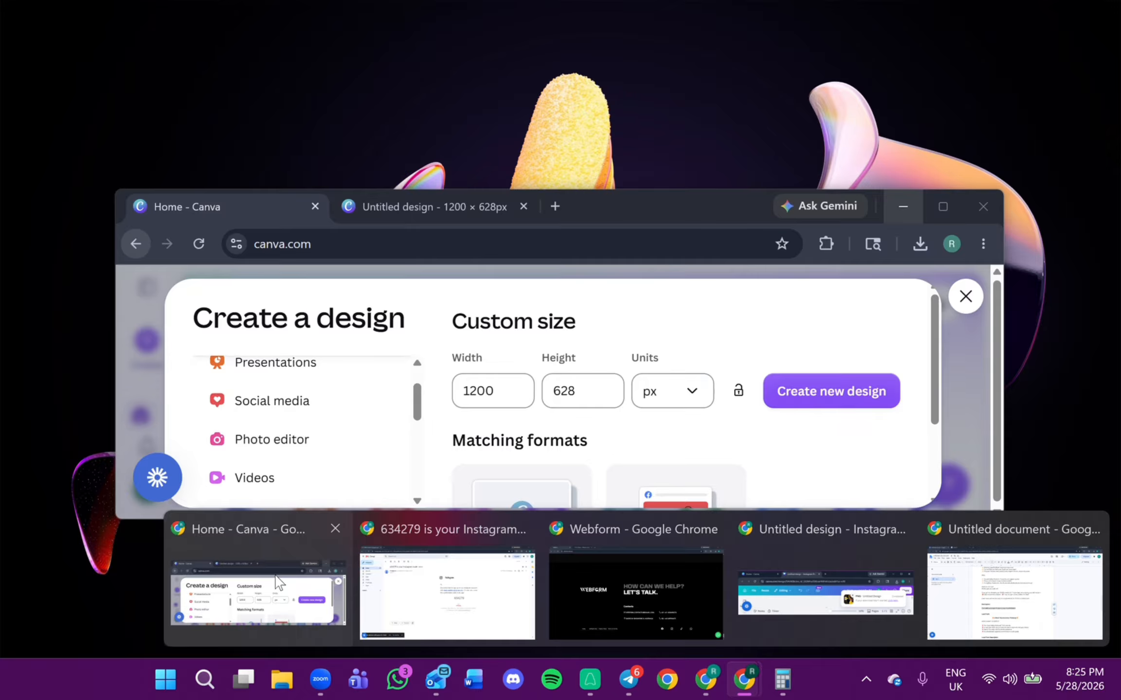
pyautogui.click(258, 591)
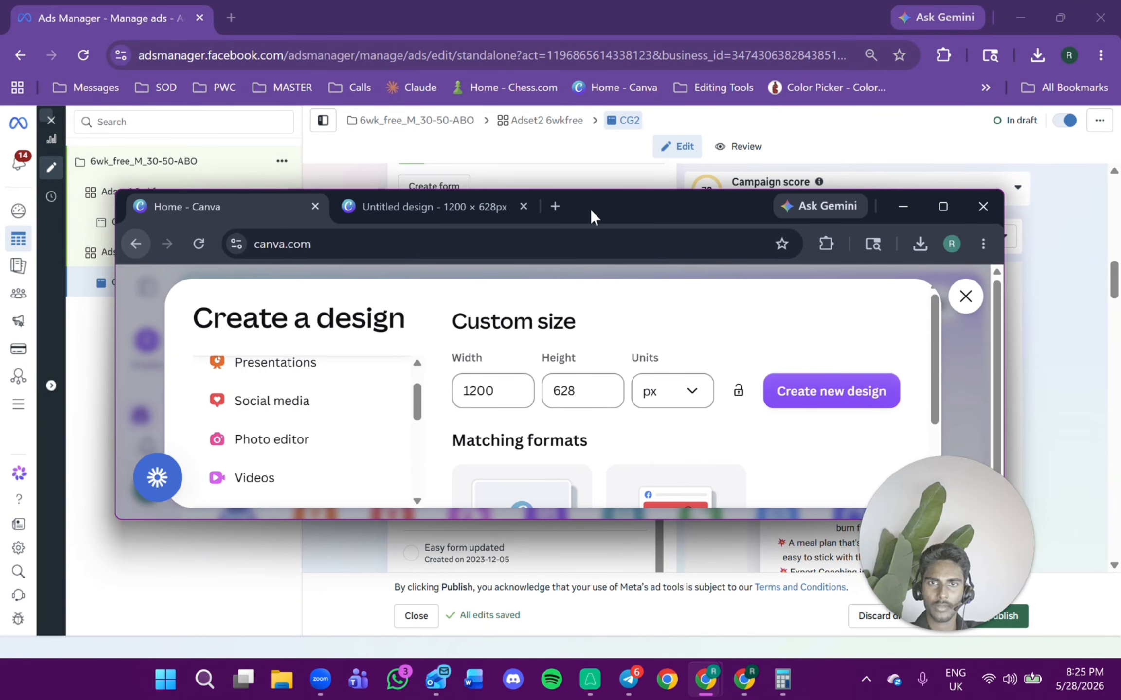
pyautogui.doubleClick(590, 208)
pyautogui.click(1096, 123)
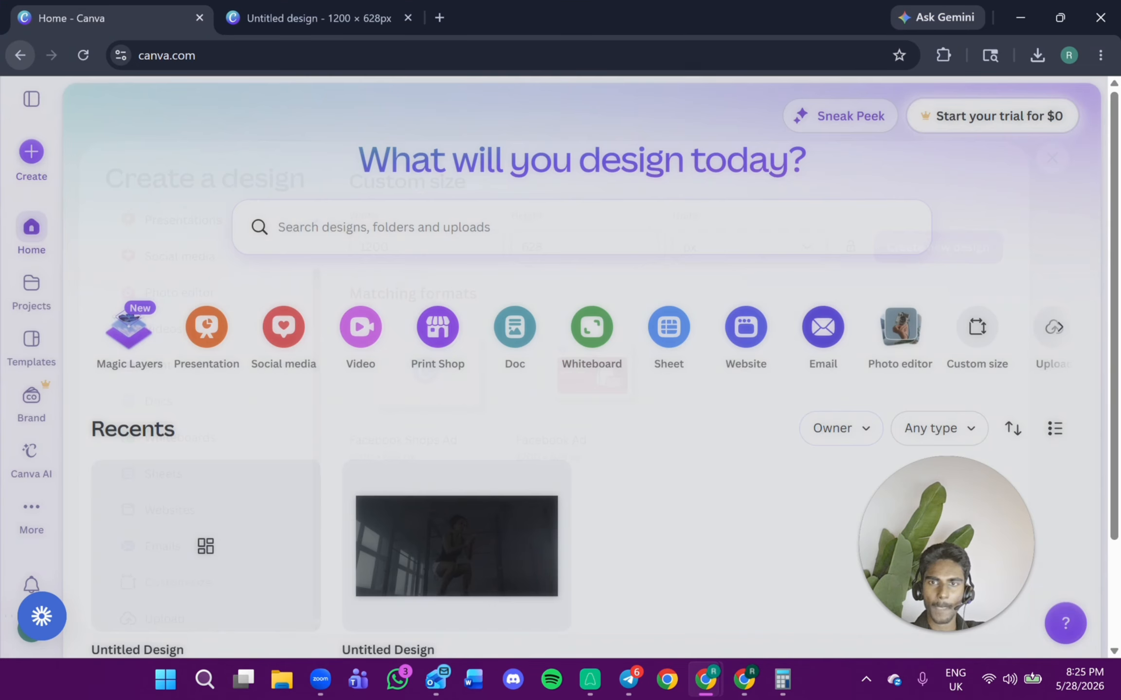
pyautogui.click(243, 574)
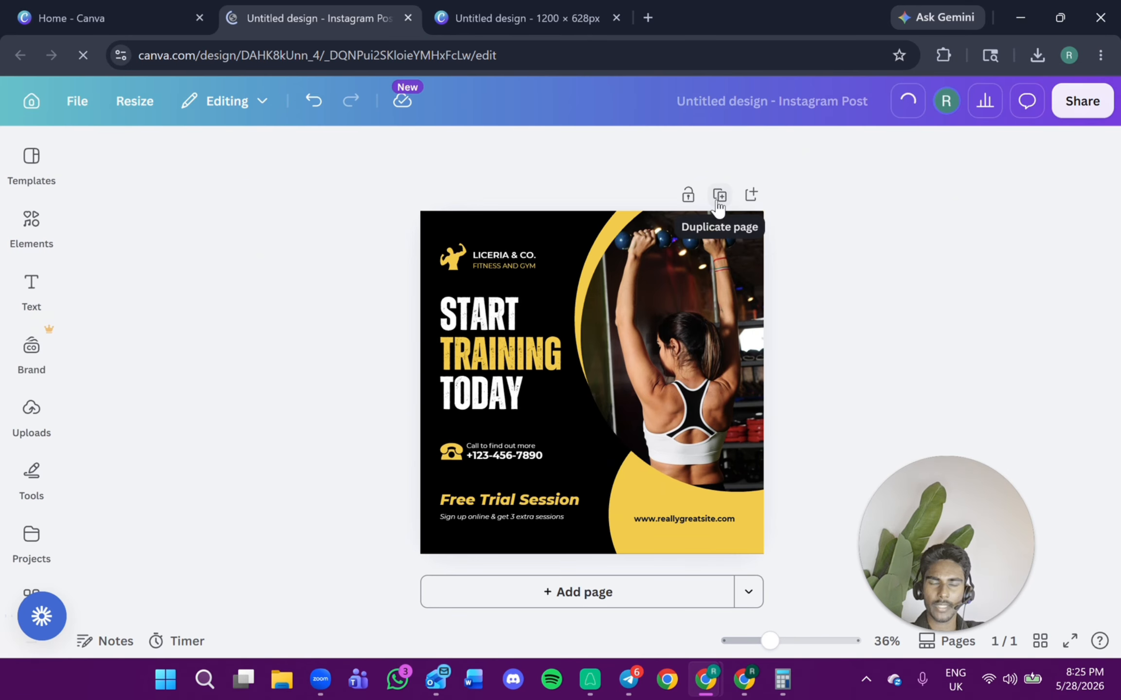
# Duplicate the design's page to create a second page.
pyautogui.click(718, 196)
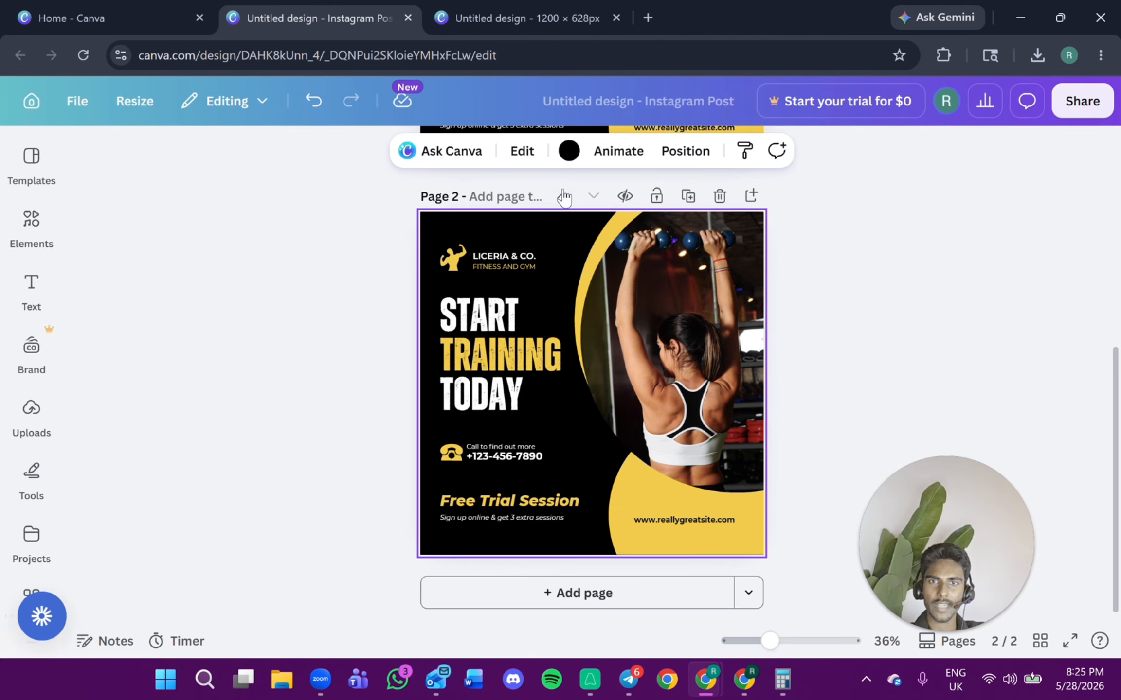
pyautogui.click(31, 221)
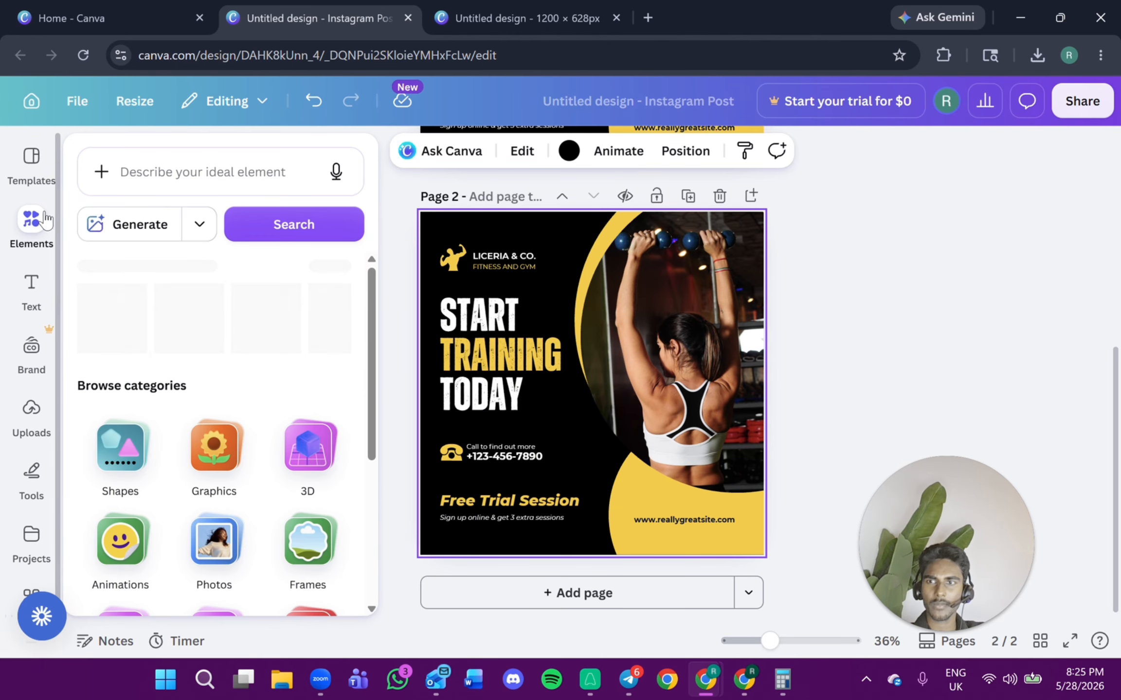
pyautogui.click(31, 221)
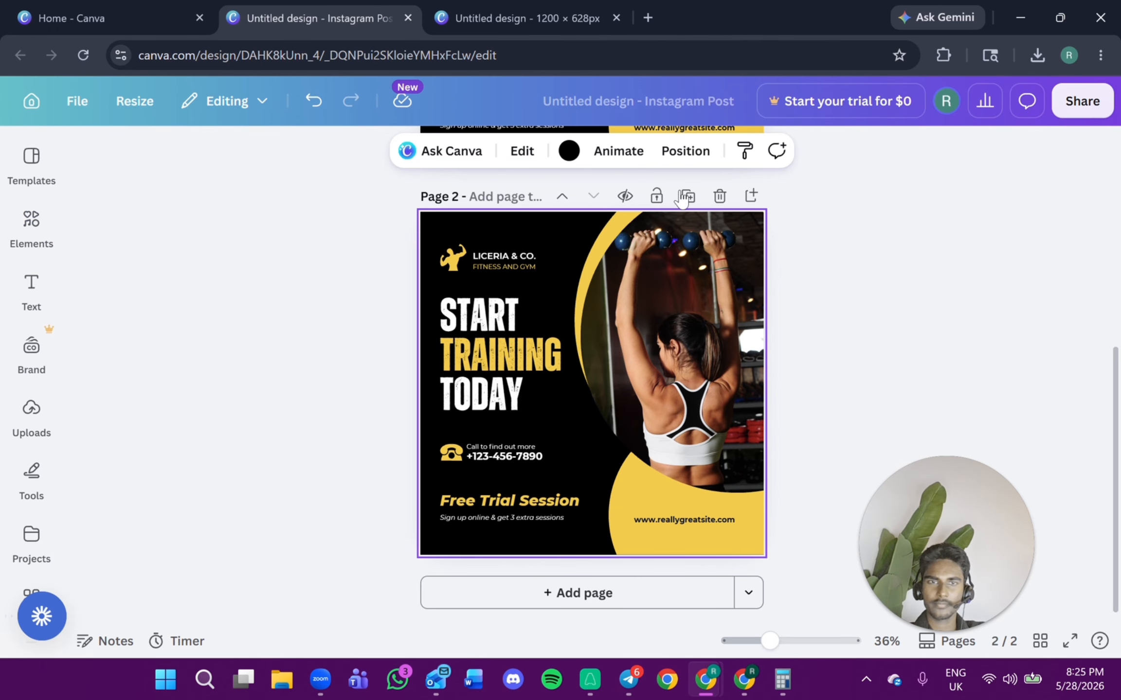
pyautogui.click(719, 196)
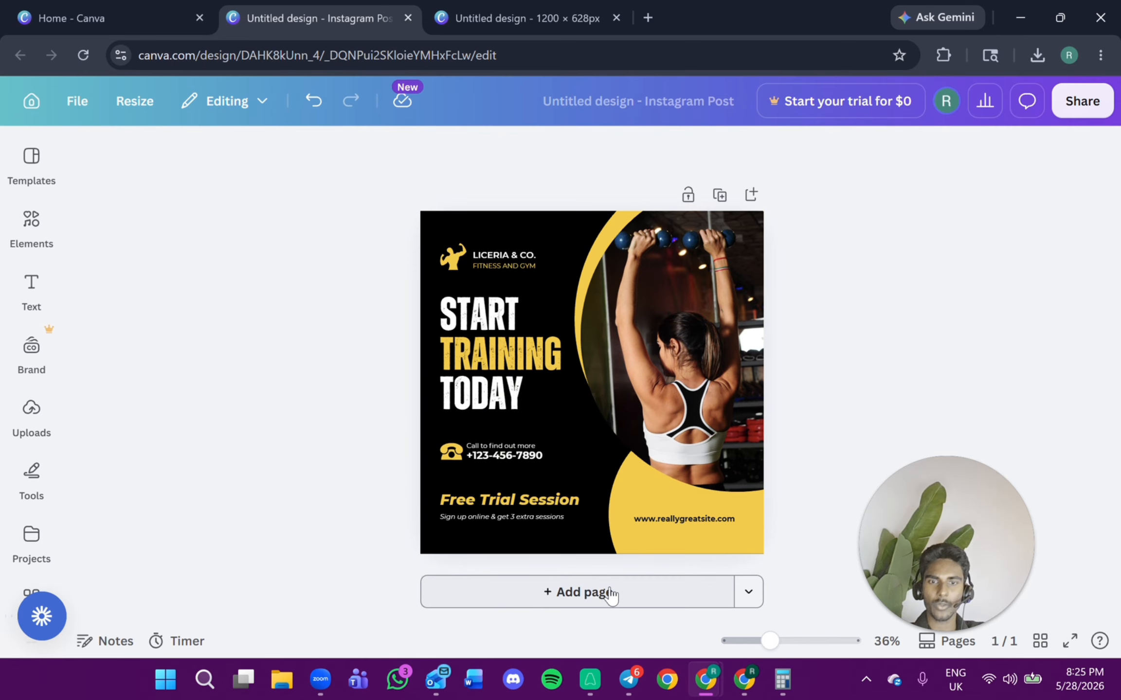
pyautogui.click(719, 196)
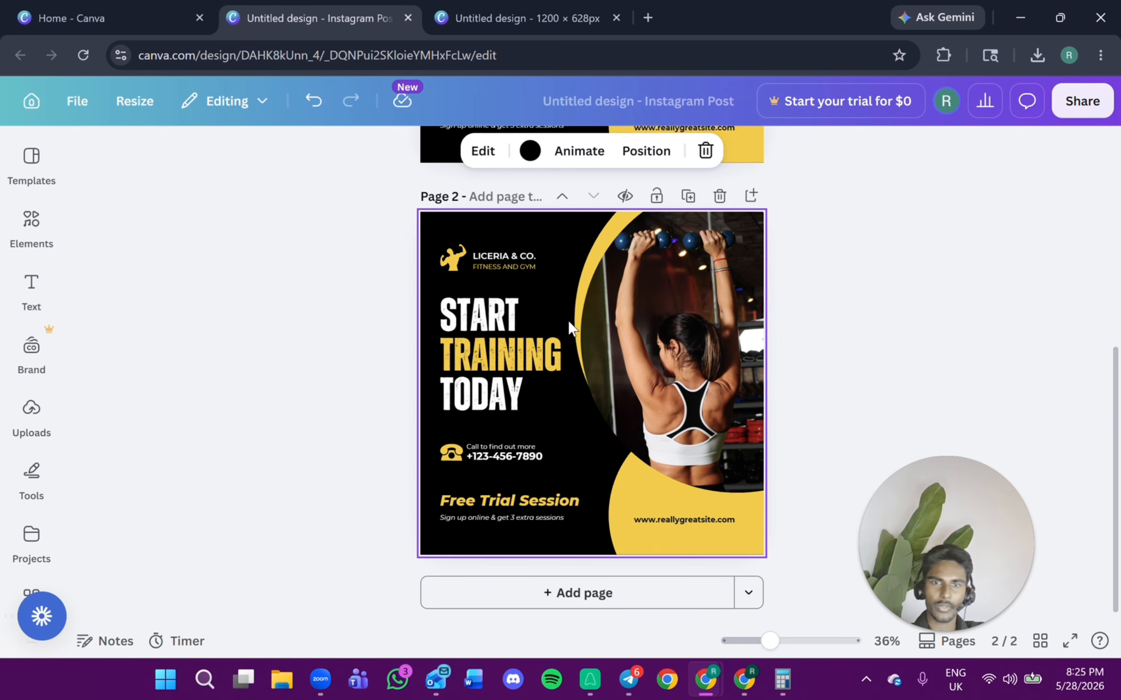
# Delete all text, shapes and the photo frame from the second page.
pyautogui.click(583, 296)
pyautogui.press('Delete')
pyautogui.click(549, 285)
pyautogui.press('Delete')
pyautogui.click(633, 292)
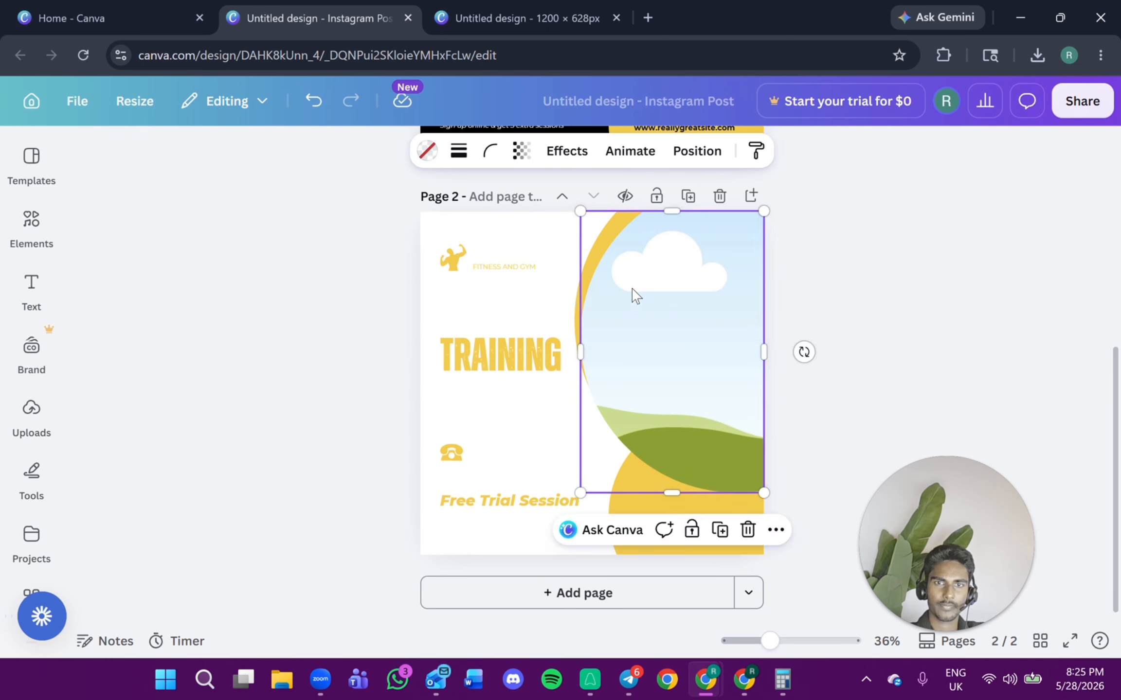
pyautogui.press('Delete')
pyautogui.moveTo(441, 220); pyautogui.dragTo(651, 509)
pyautogui.press('Delete')
pyautogui.click(710, 516)
pyautogui.press('Delete')
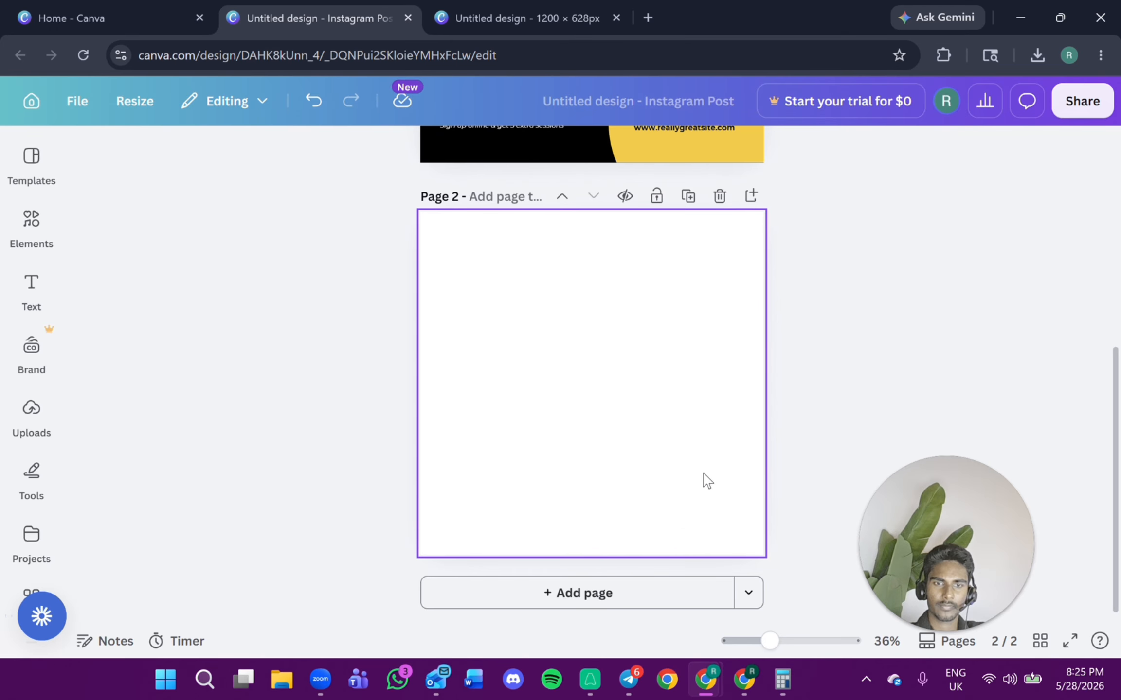
# Set the second page's background colour to black.
pyautogui.click(484, 289)
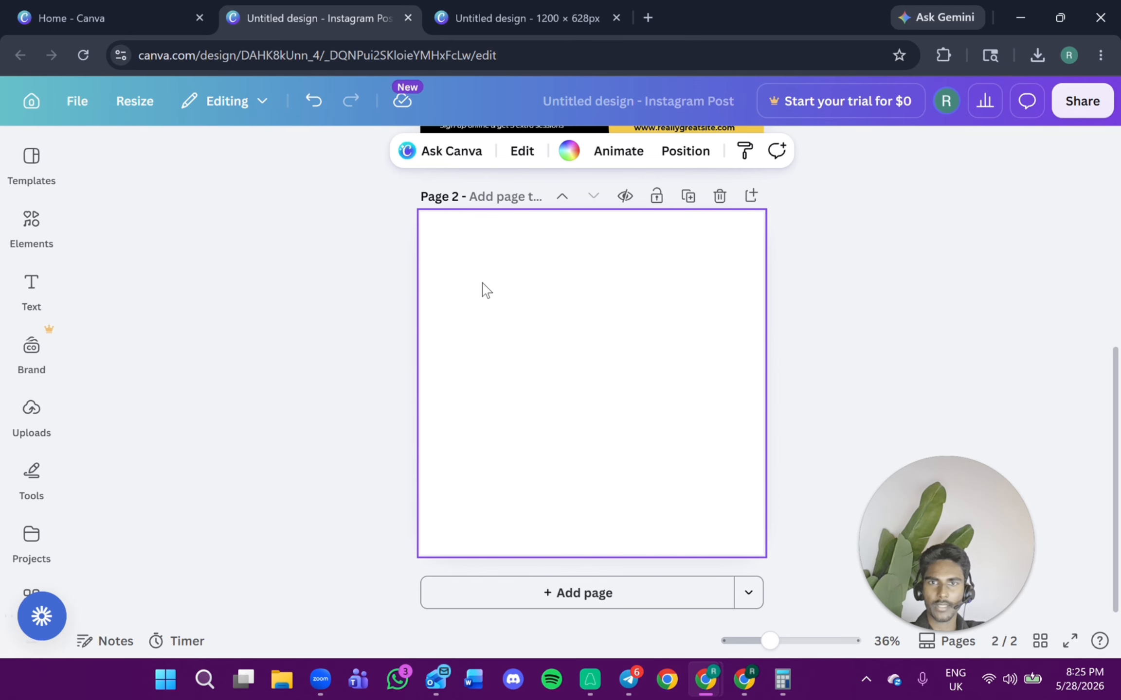
pyautogui.click(568, 152)
pyautogui.click(214, 286)
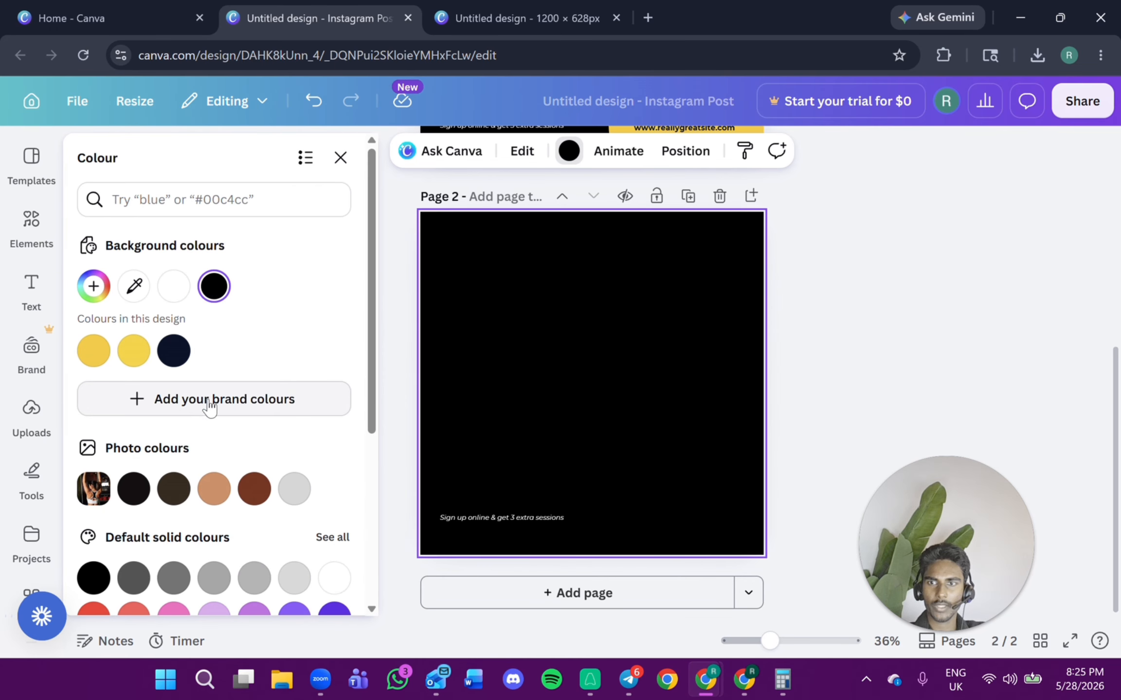
# Add a new text box to the second page.
pyautogui.click(46, 313)
pyautogui.click(168, 222)
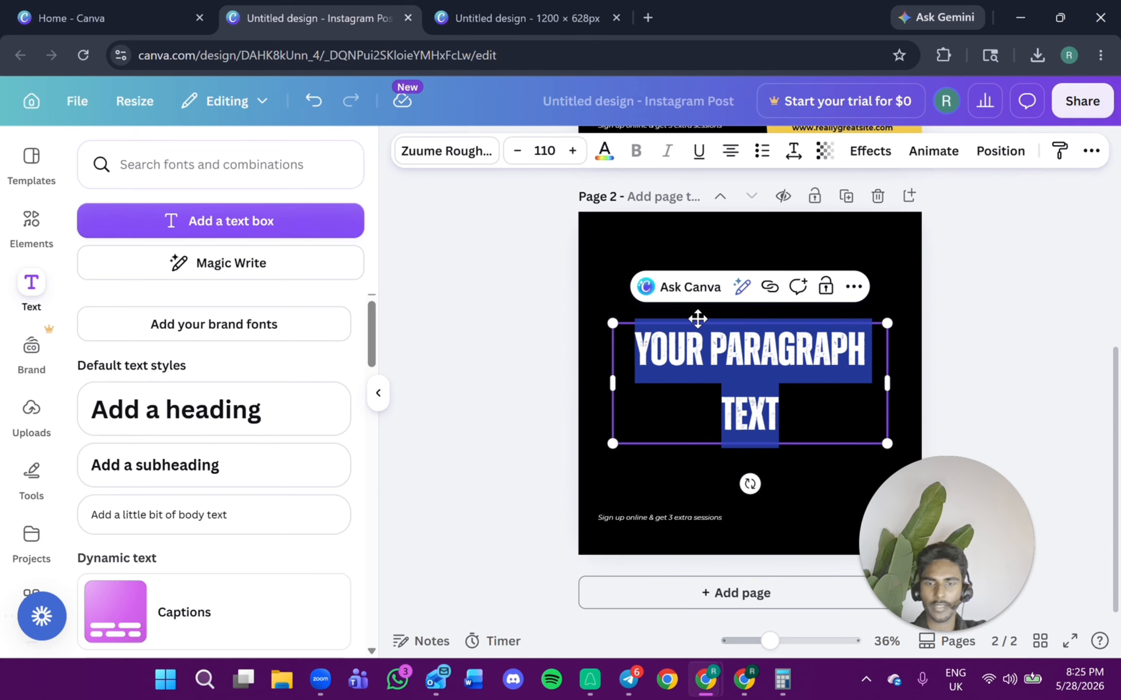
# Type the headline FREE 6 WEEK CHALLENGE with MEN ONLY on a second line in the new text box.
pyautogui.write('FREE')
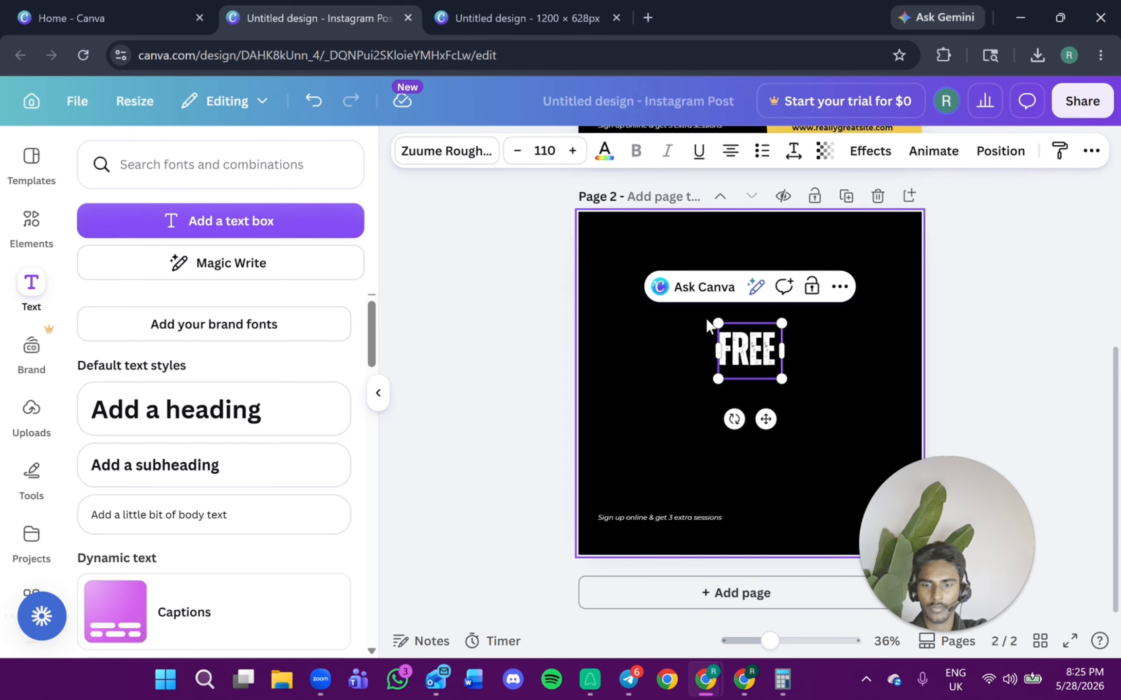
pyautogui.write(' 6 WEEK CHALLENGE')
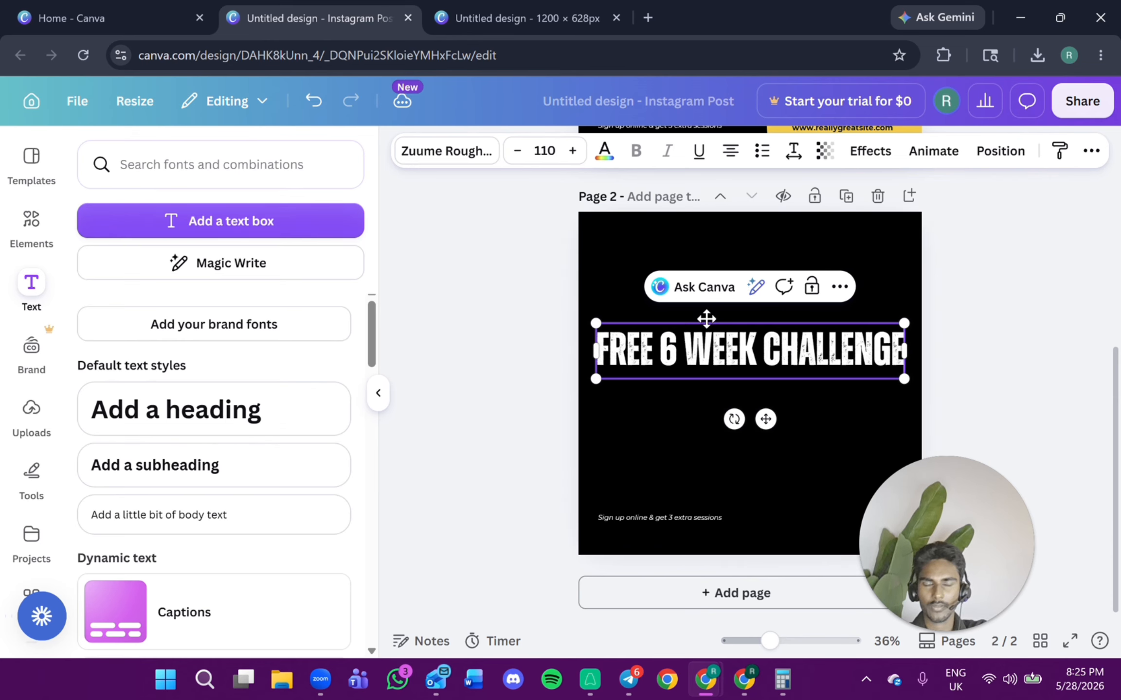
pyautogui.press('Return')
pyautogui.write('MEN')
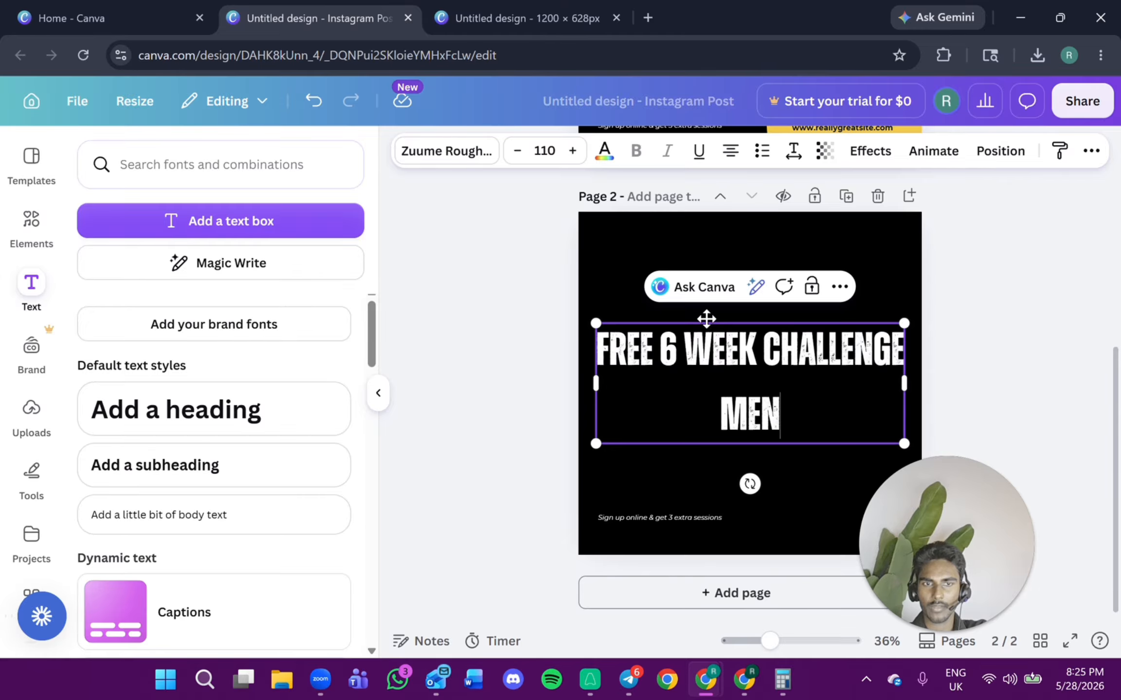
pyautogui.press('Return')
pyautogui.press('BackSpace')
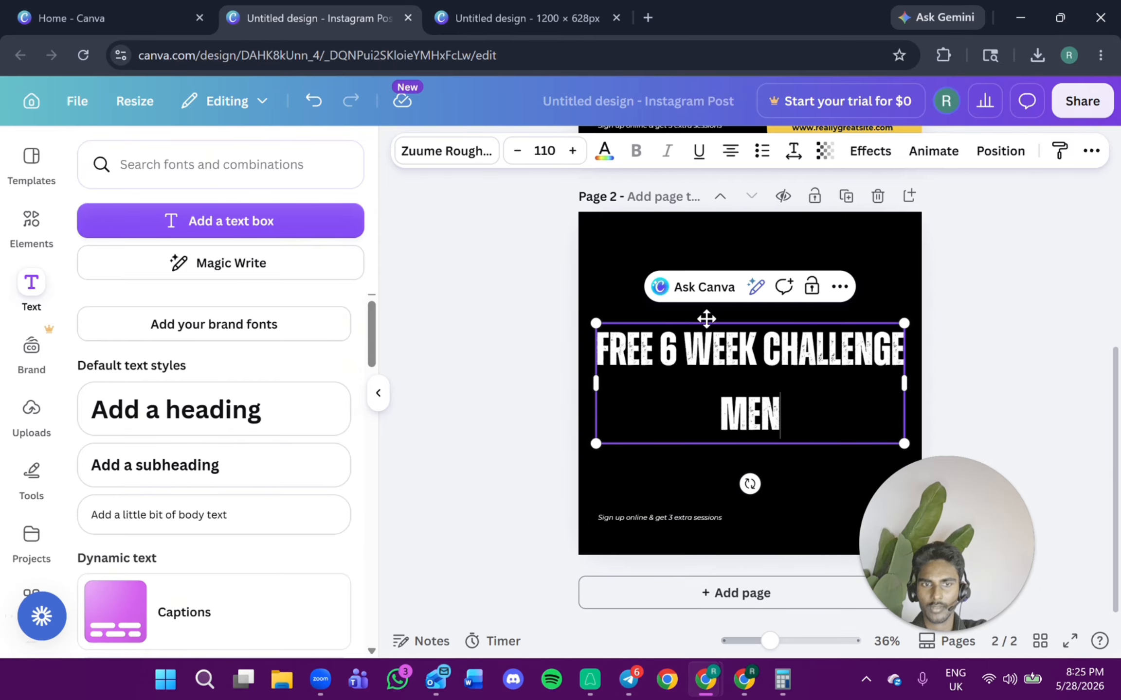
pyautogui.write('ON')
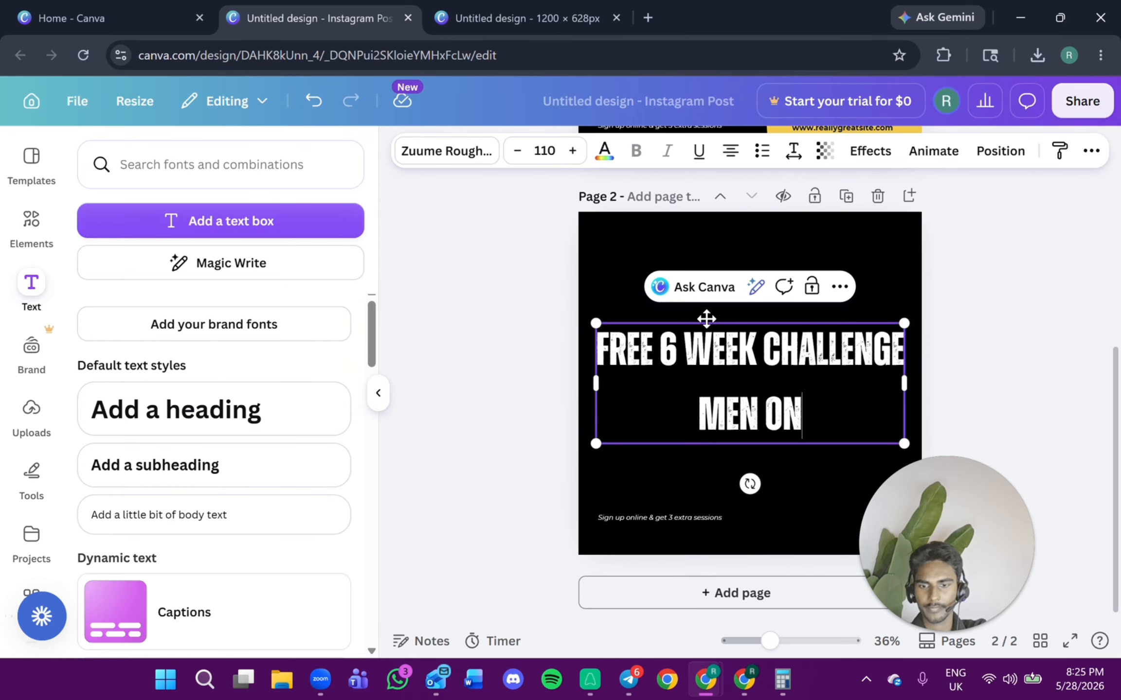
pyautogui.write('LY')
pyautogui.press('Tab')
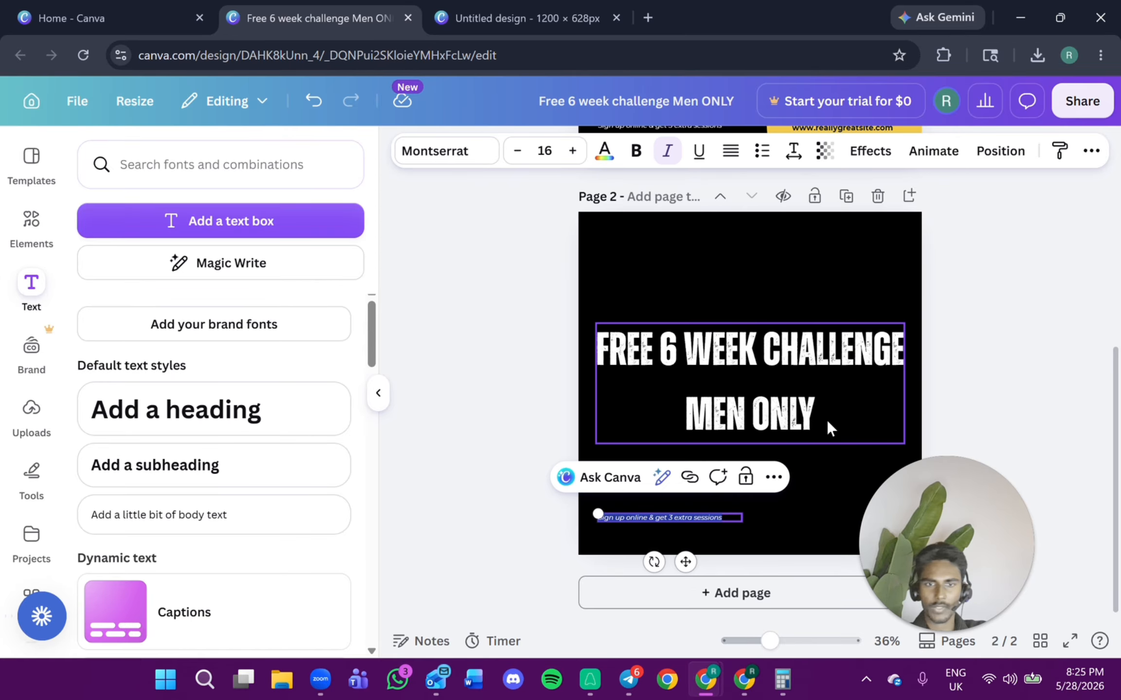
# Delete the small sign-up caption text from the second page.
pyautogui.click(730, 533)
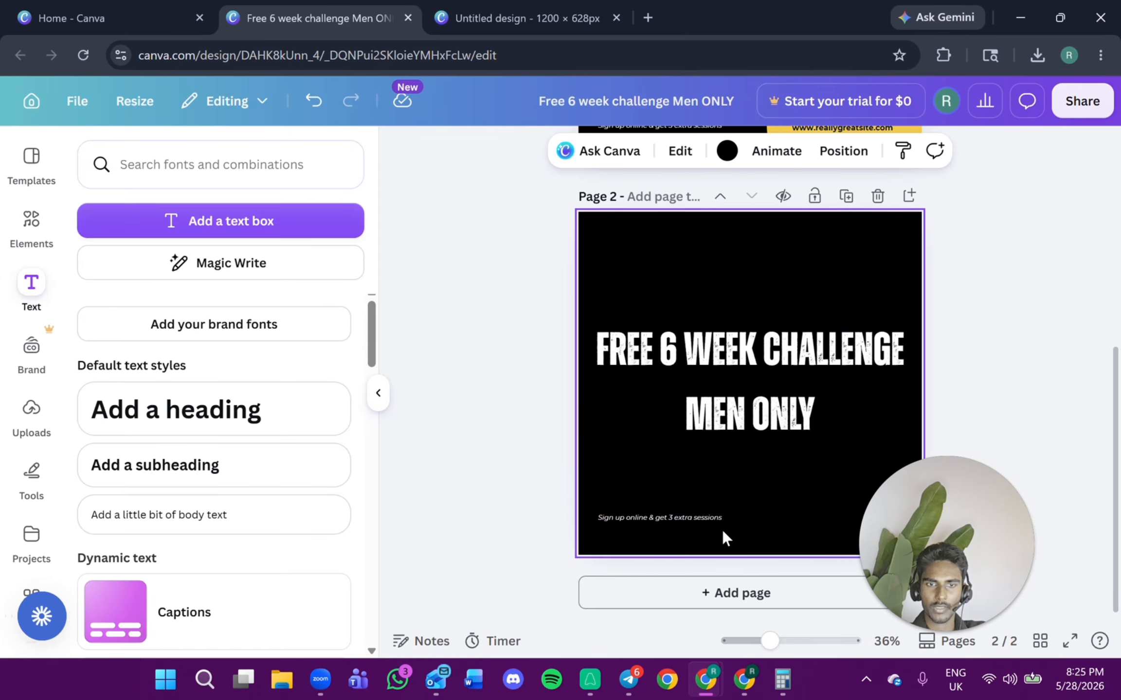
pyautogui.click(702, 519)
pyautogui.click(760, 478)
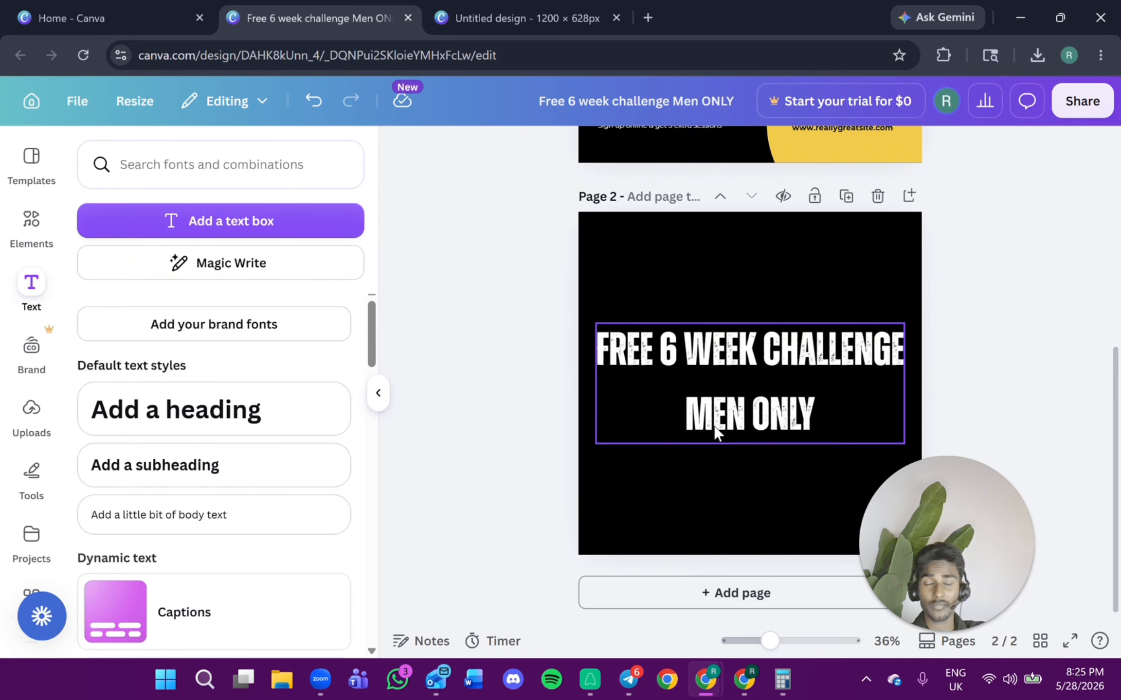
# Add another text box at the top of the second page reading WEST SIDE.
pyautogui.scroll(2, 727, 413)
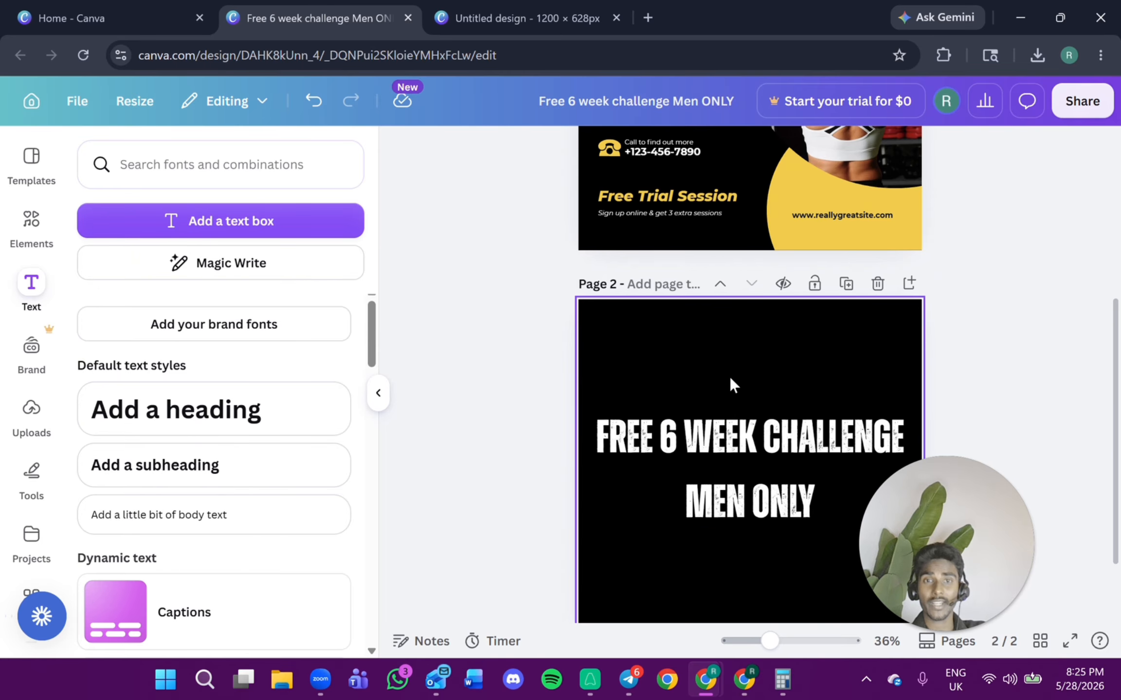
pyautogui.click(271, 232)
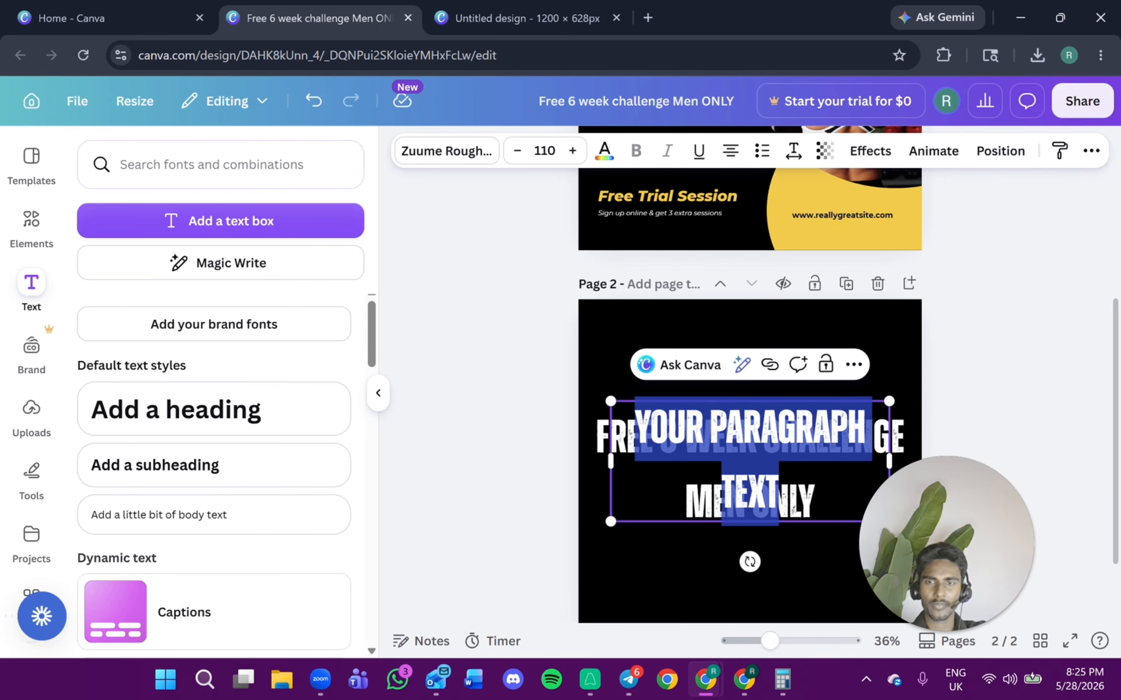
pyautogui.click(233, 477)
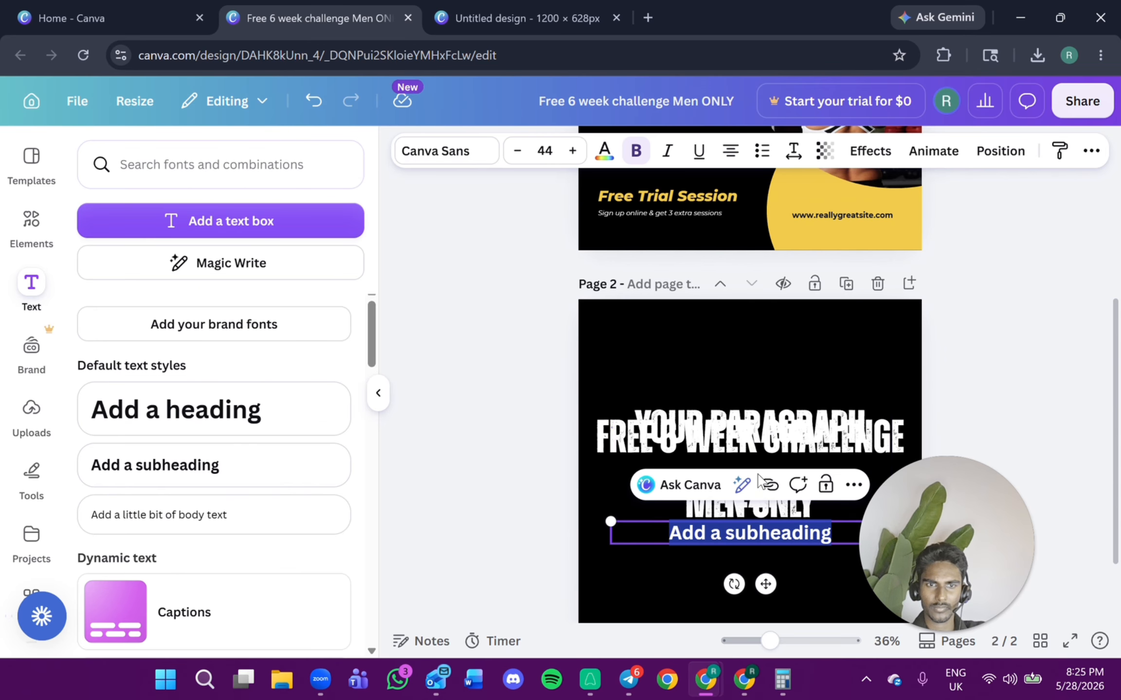
pyautogui.moveTo(752, 445); pyautogui.dragTo(743, 350)
pyautogui.doubleClick(743, 336)
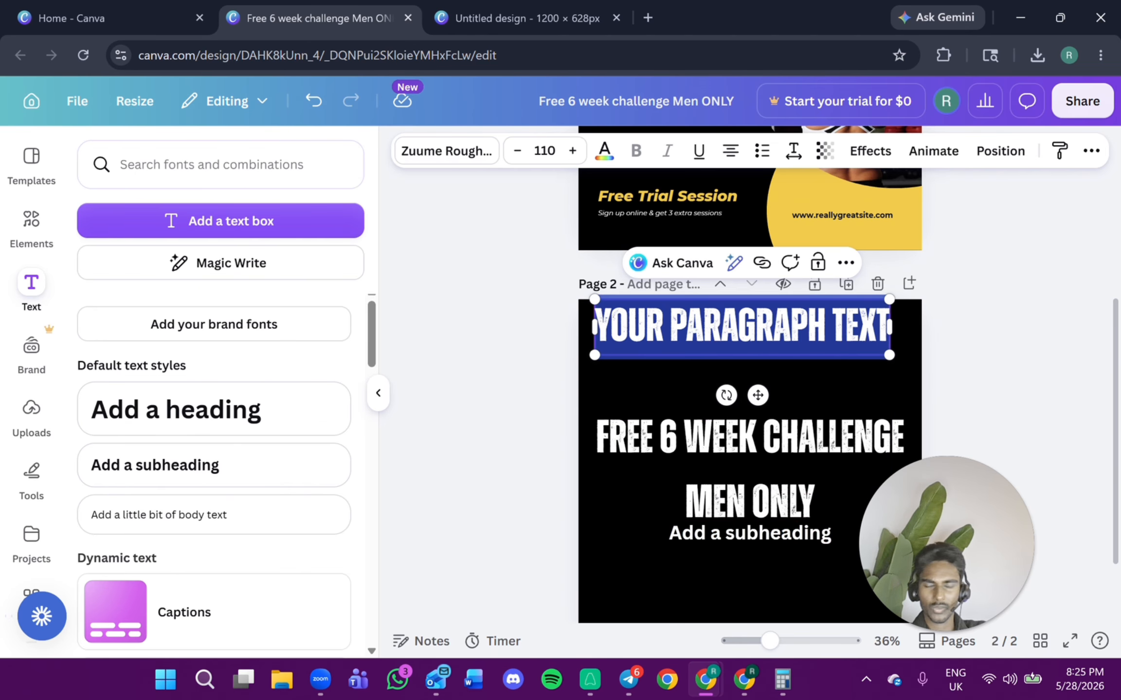
pyautogui.write('WEST SIDE')
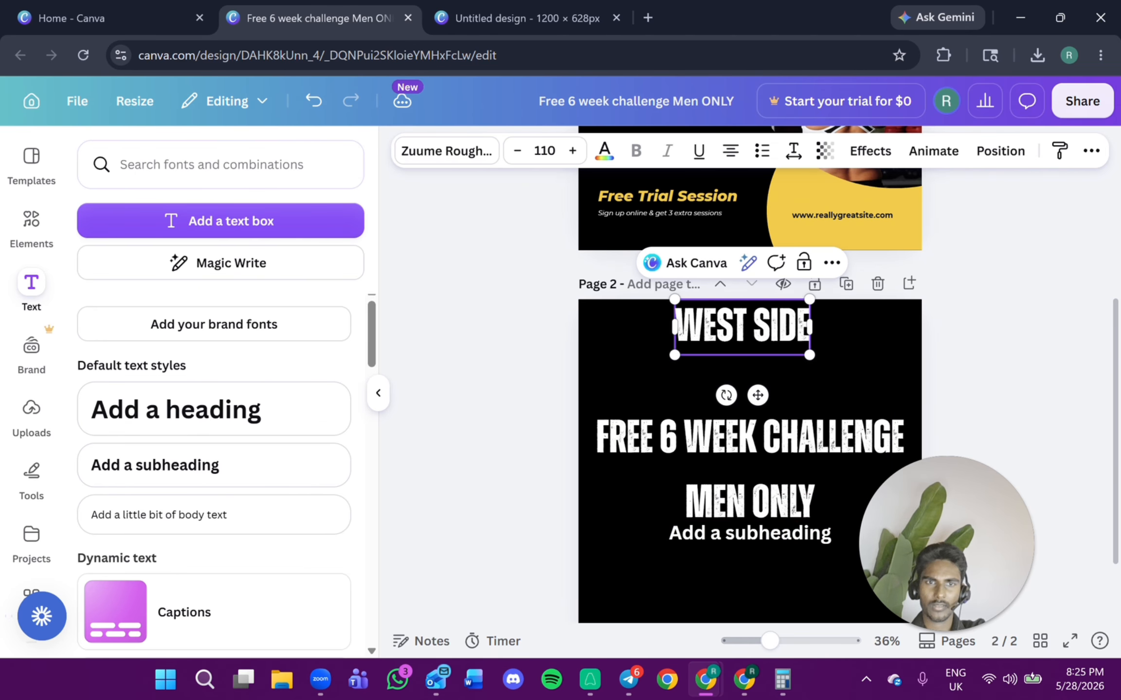
# Delete the stray subheading text and move the WEST SIDE text slightly lower.
pyautogui.click(749, 533)
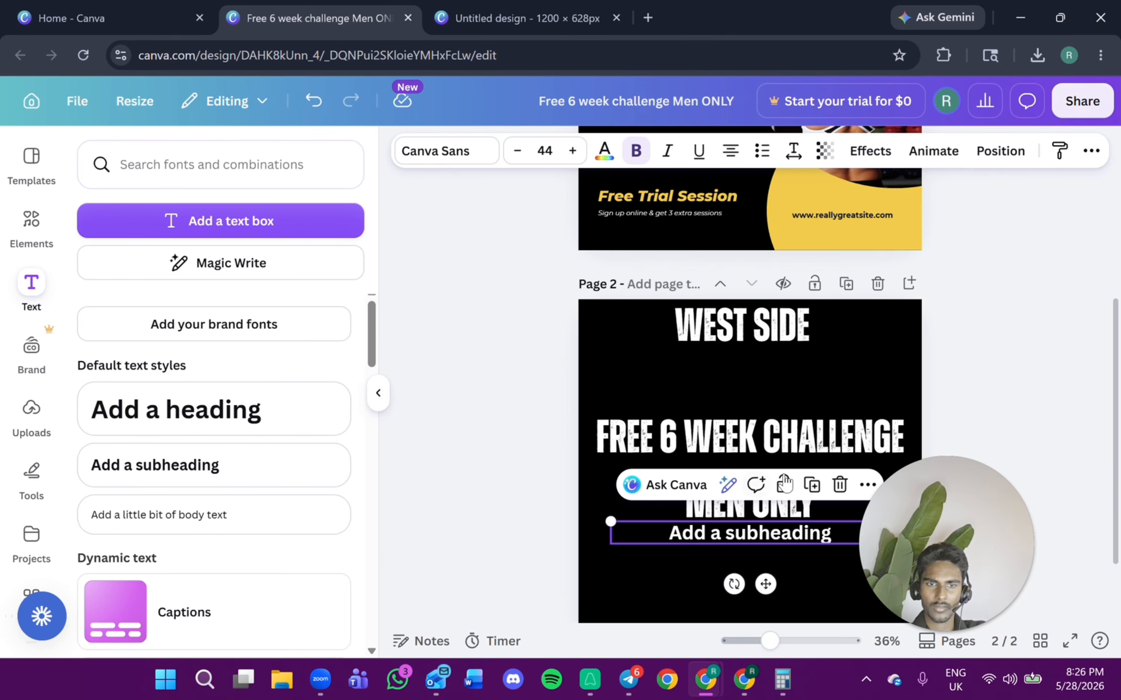
pyautogui.click(837, 484)
pyautogui.moveTo(742, 325); pyautogui.dragTo(742, 361)
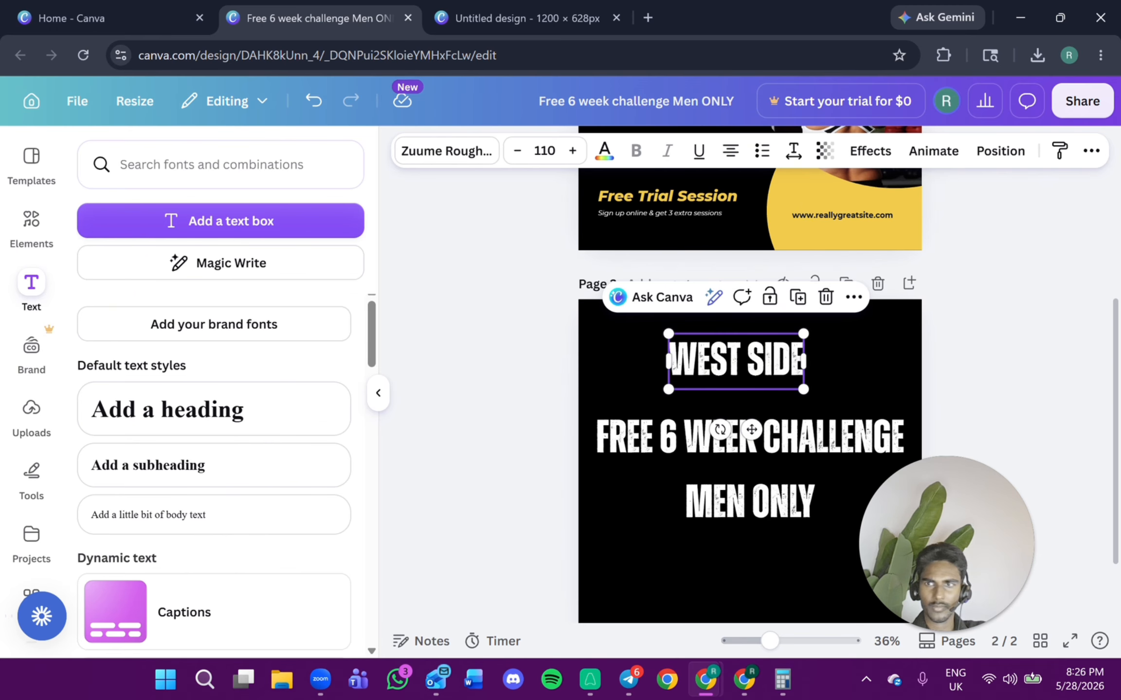
# Search the elements library for alarm graphics and browse the graphics results.
pyautogui.write('alarm')
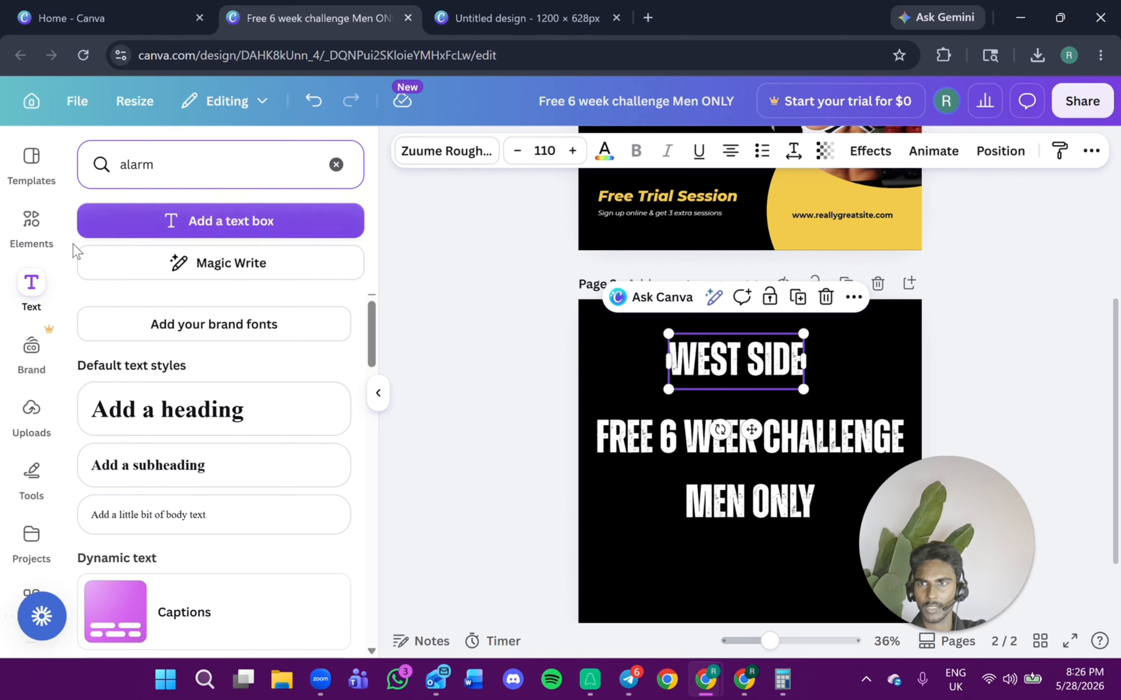
pyautogui.click(31, 221)
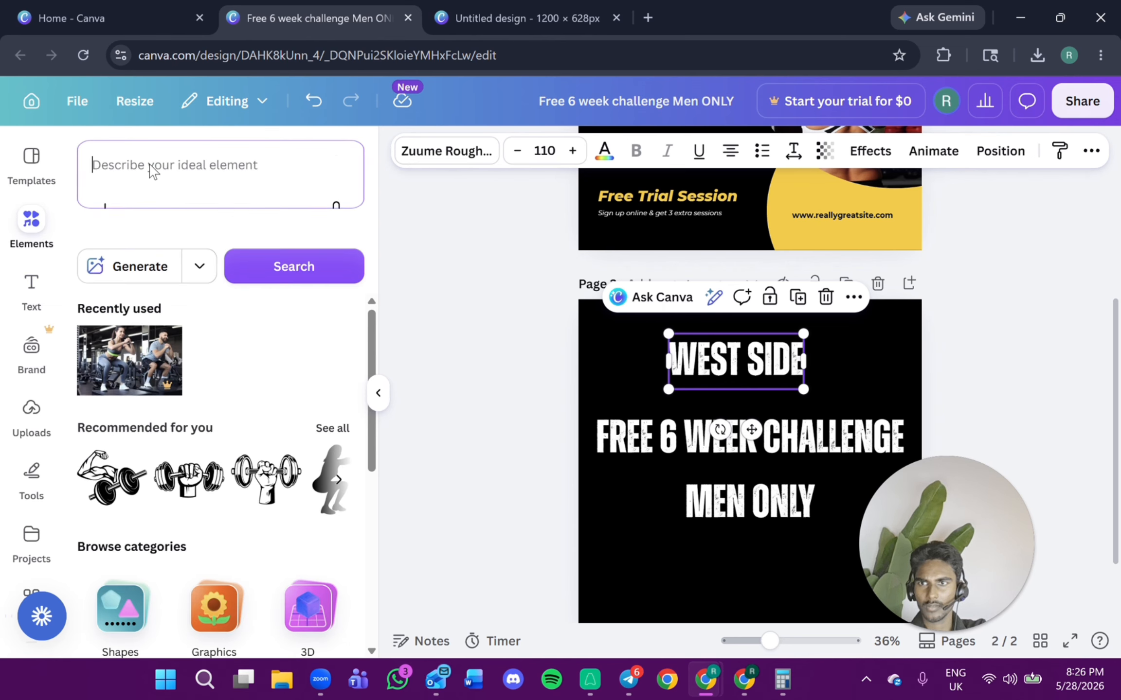
pyautogui.click(151, 170)
pyautogui.write('alarm')
pyautogui.press('Return')
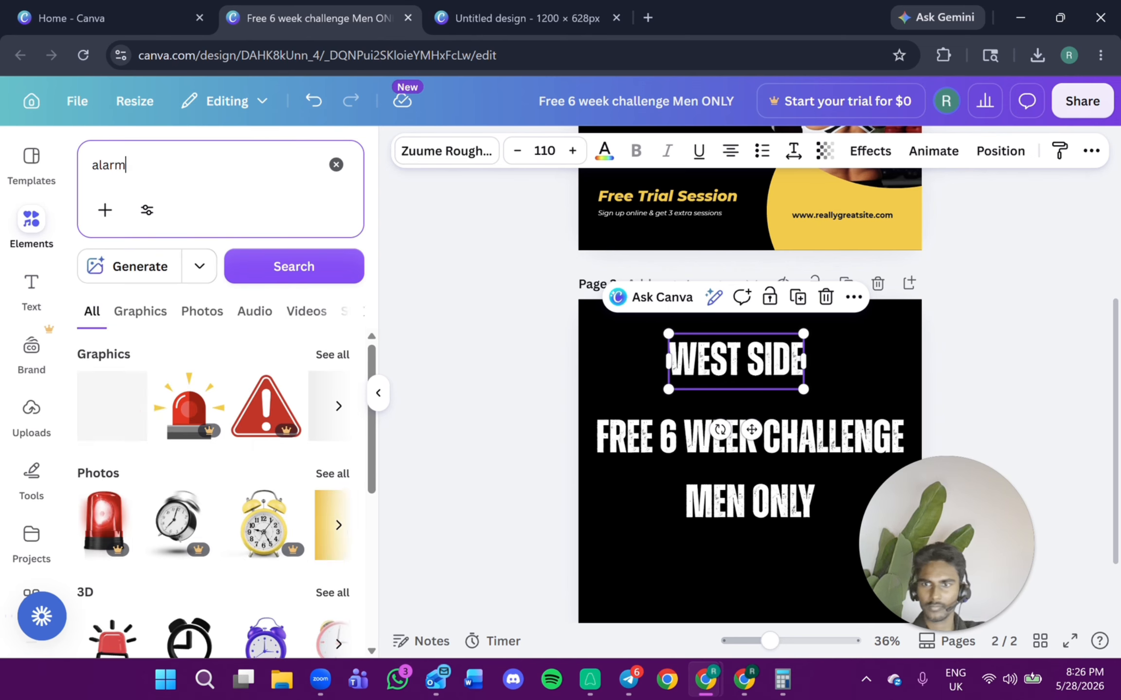
pyautogui.click(176, 404)
pyautogui.moveTo(878, 597); pyautogui.dragTo(545, 385)
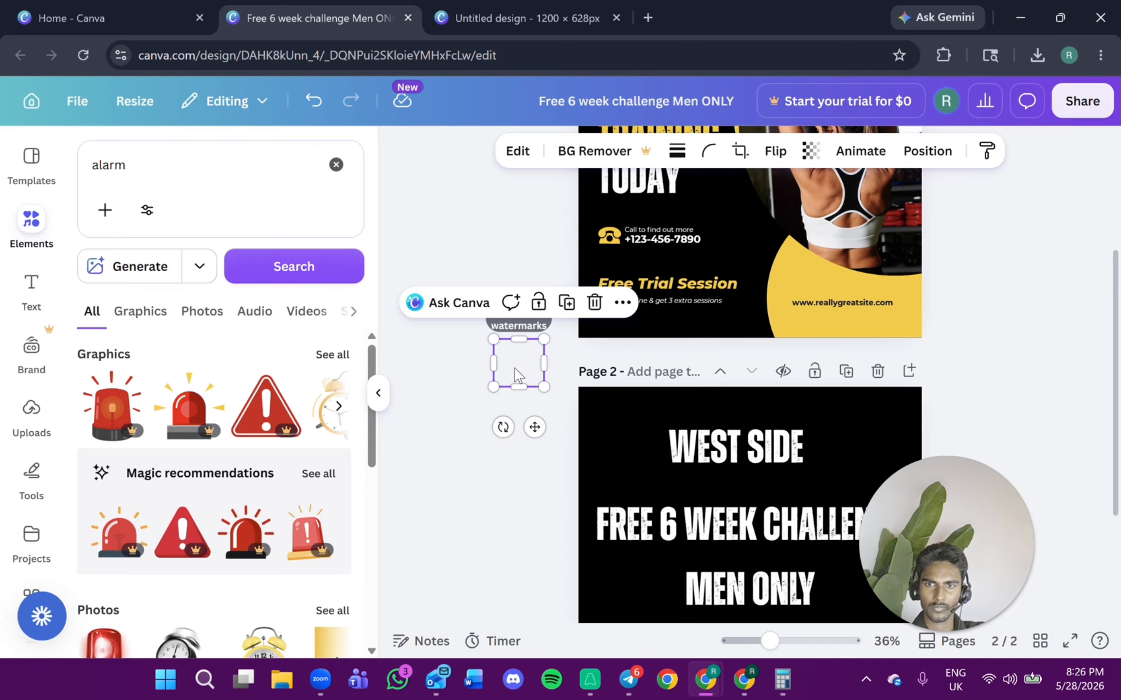
pyautogui.scroll(-10, 239, 439)
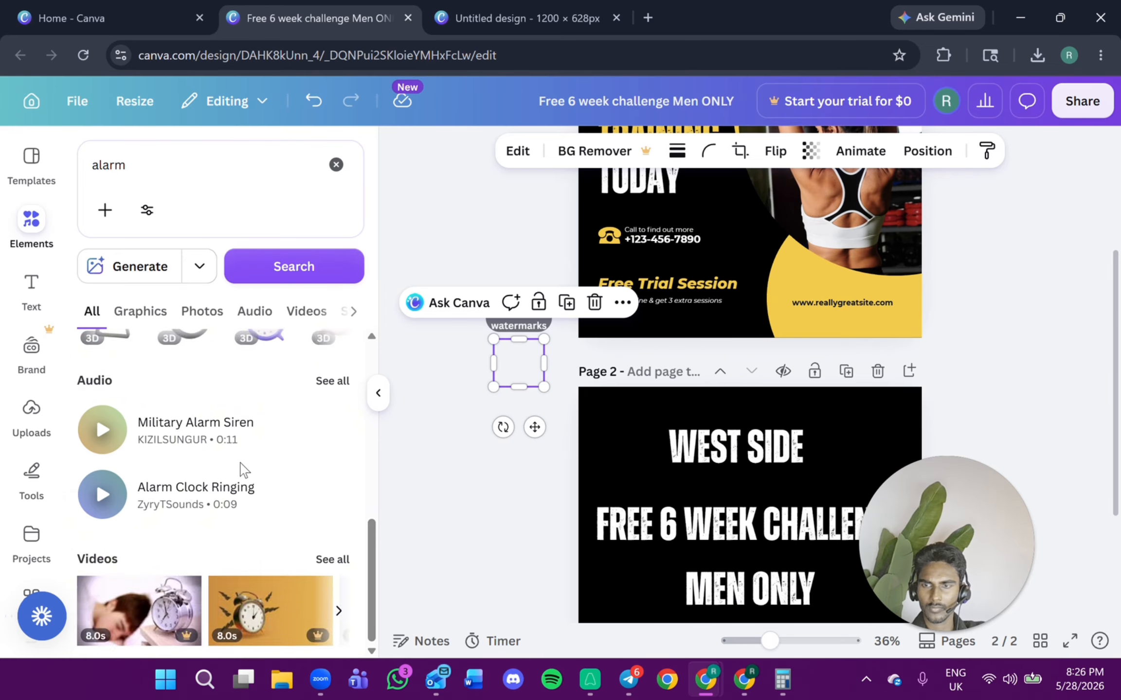
pyautogui.scroll(1, 240, 469)
pyautogui.scroll(-1, 229, 470)
pyautogui.scroll(4, 234, 457)
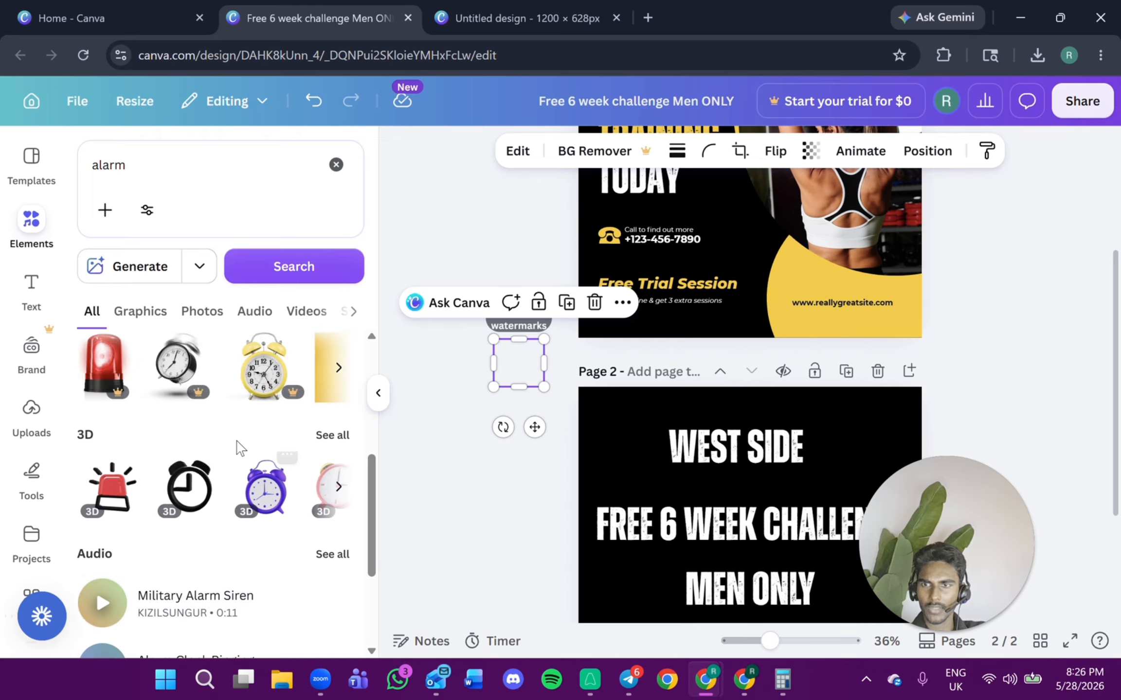
pyautogui.click(189, 314)
pyautogui.click(162, 317)
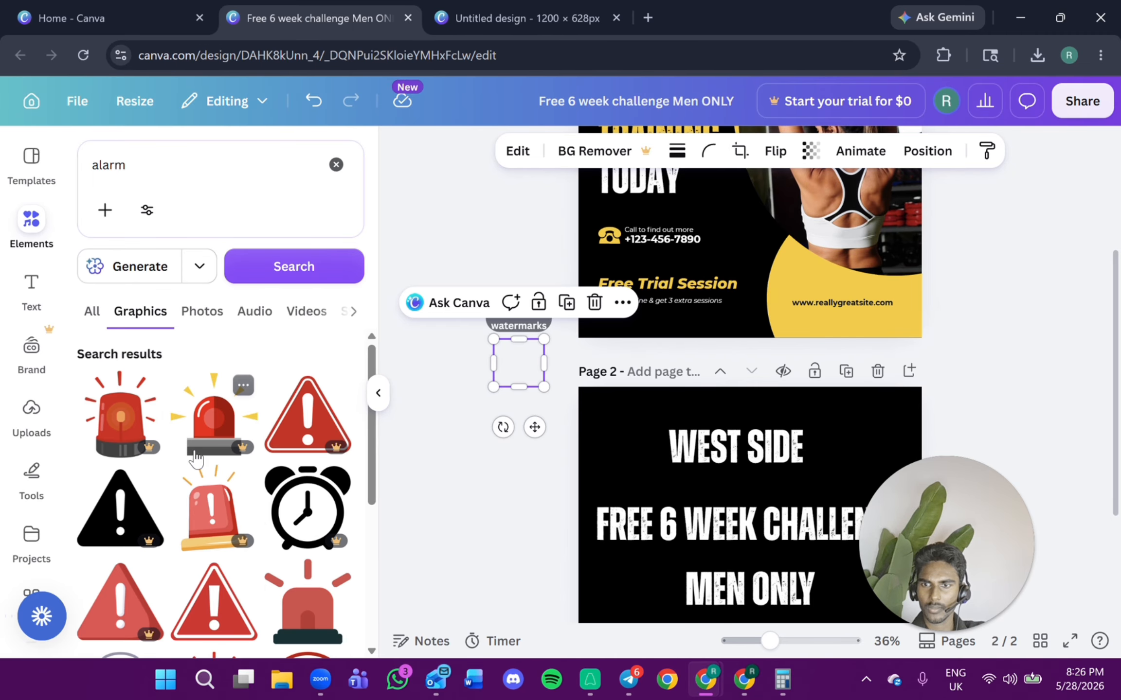
pyautogui.scroll(-3, 196, 458)
# Place a red warning-triangle graphic beside the WEST SIDE text and shrink it.
pyautogui.moveTo(196, 457); pyautogui.dragTo(692, 461)
pyautogui.moveTo(636, 421); pyautogui.dragTo(637, 451)
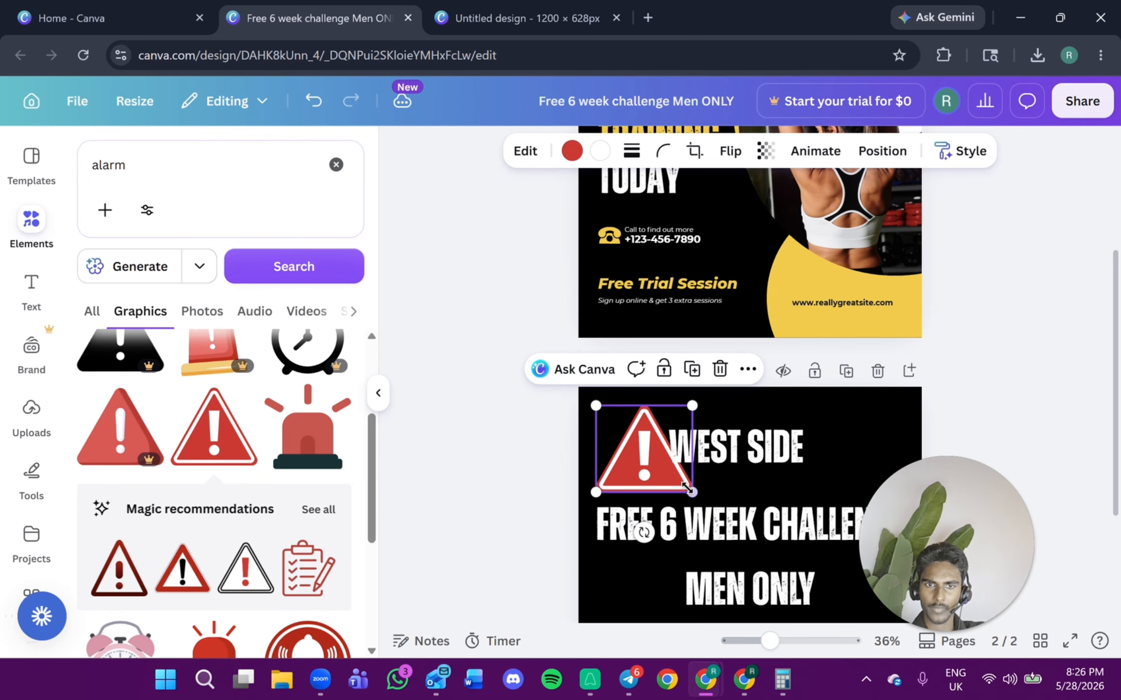
pyautogui.moveTo(687, 488); pyautogui.dragTo(642, 439)
# Arrange the warning icon and WEST SIDE text side by side above the headline.
pyautogui.scroll(-3, 873, 364)
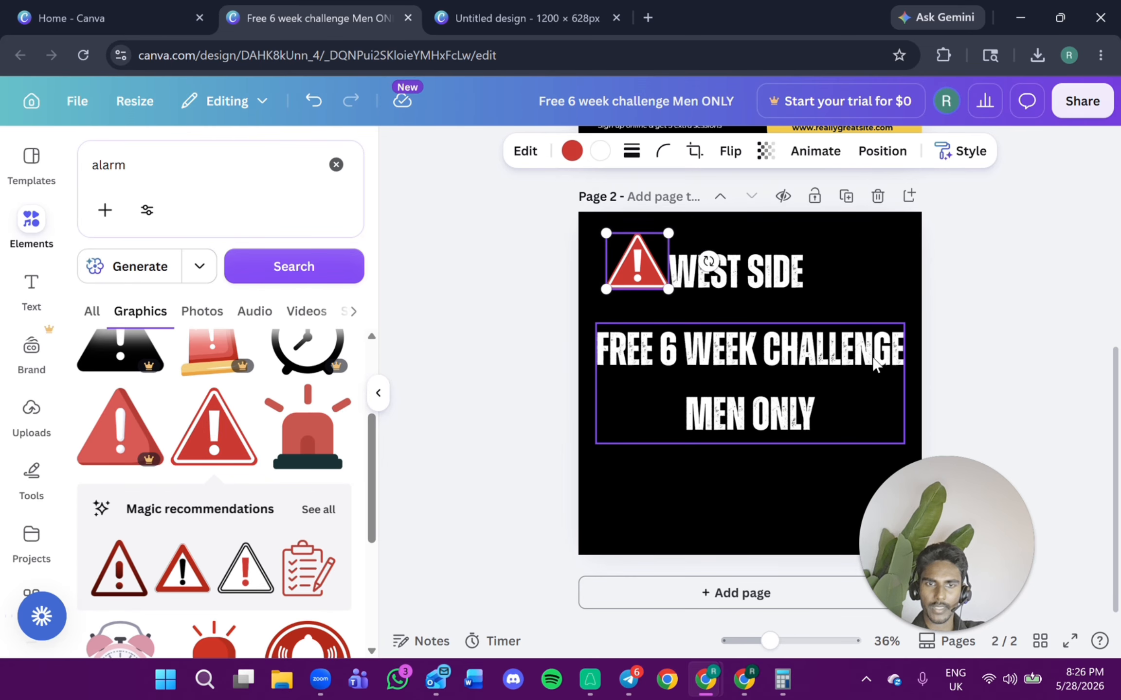
pyautogui.click(933, 265)
pyautogui.click(779, 260)
pyautogui.moveTo(635, 282); pyautogui.dragTo(641, 294)
pyautogui.click(1018, 243)
# Download only page 2 of the design as a PNG.
pyautogui.click(1082, 102)
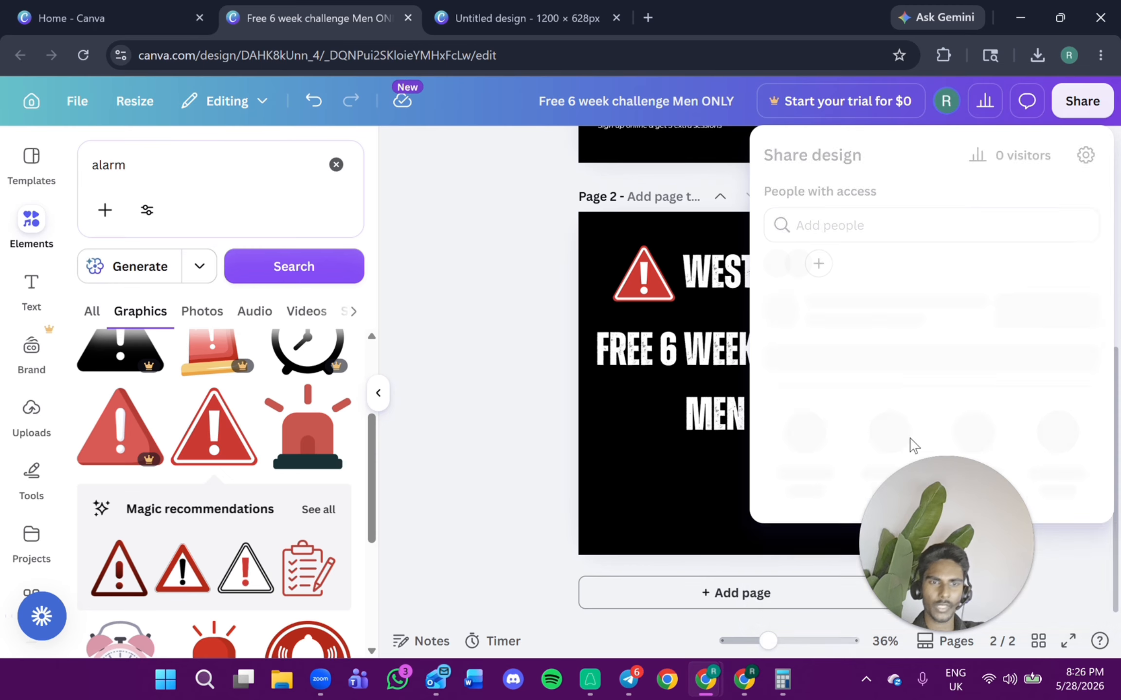
pyautogui.click(800, 508)
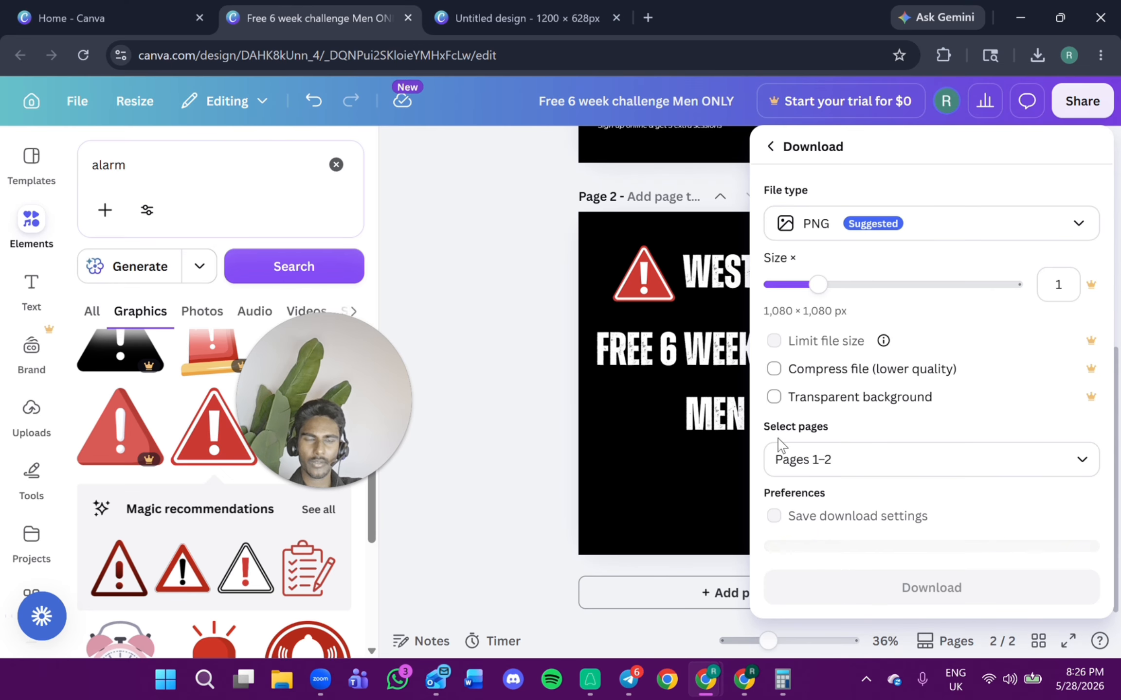
pyautogui.click(881, 407)
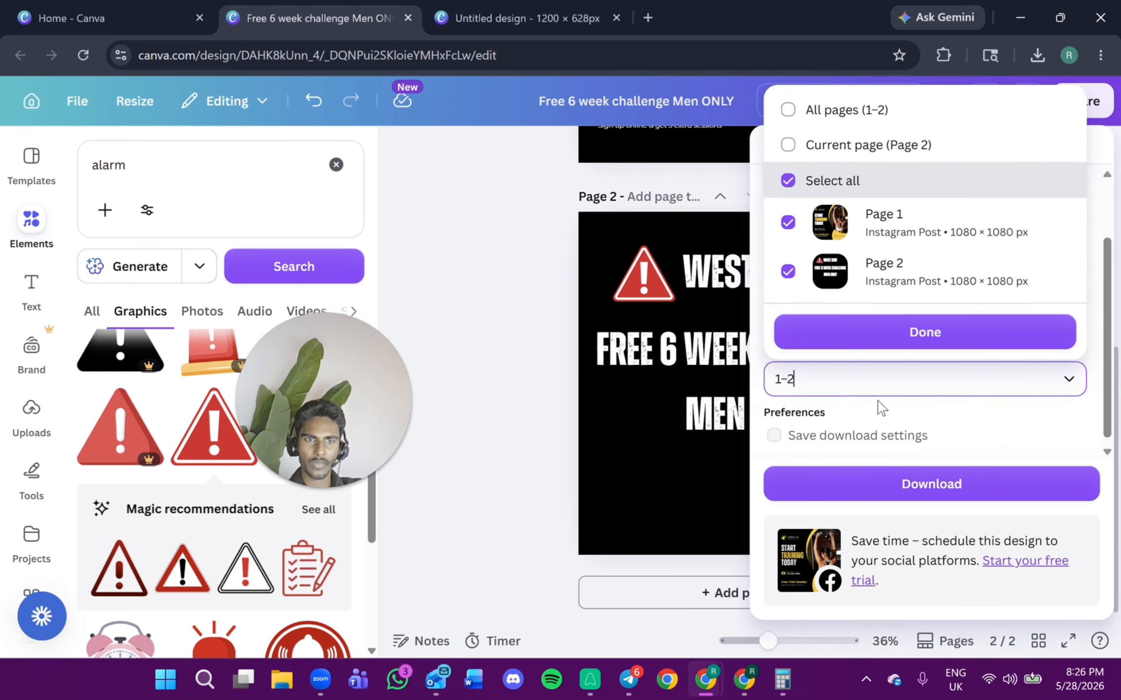
pyautogui.click(788, 222)
pyautogui.click(822, 331)
pyautogui.click(867, 487)
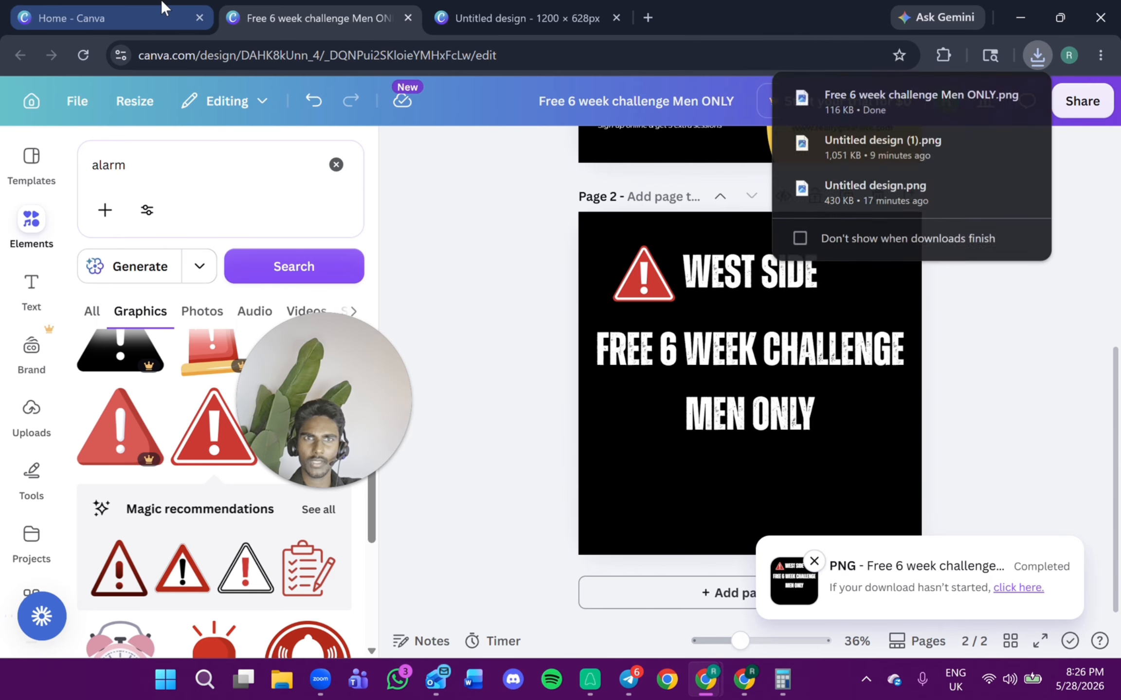
# Switch to Ads Manager and remove the existing media from ad CG2's creative.
pyautogui.hotkey('alt', 'Tab')
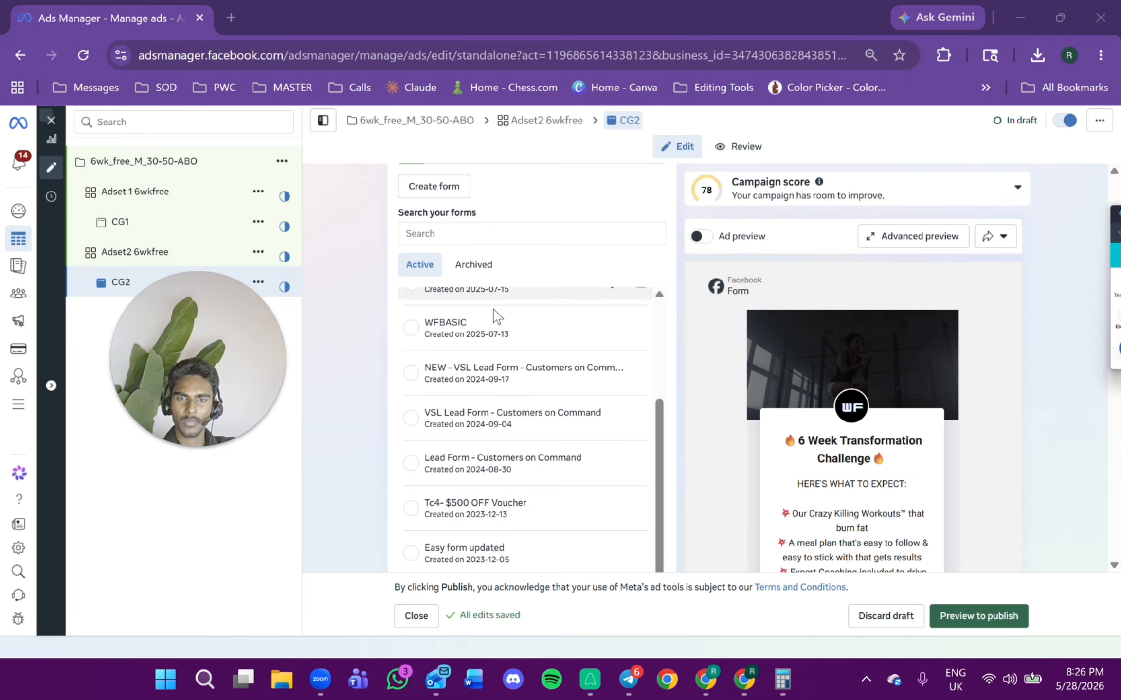
pyautogui.scroll(-10, 501, 389)
pyautogui.scroll(-7, 506, 403)
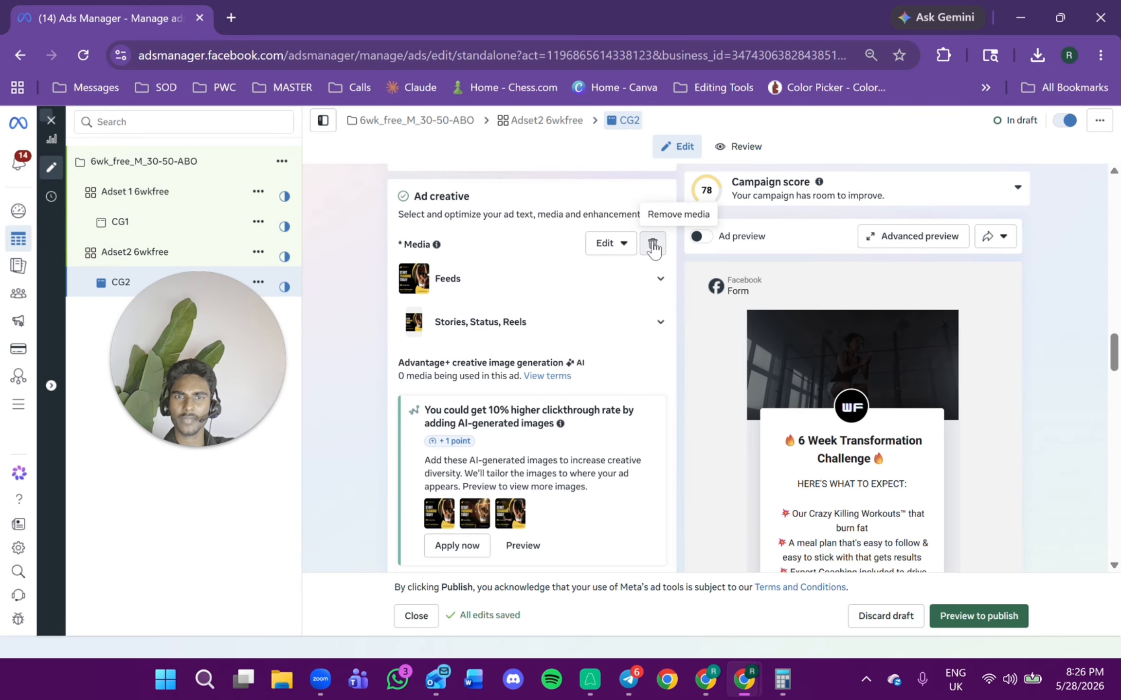
pyautogui.click(653, 246)
# Upload the downloaded West Side free 6 week challenge PNG and select it as ad CG2's new media.
pyautogui.click(443, 259)
pyautogui.click(453, 303)
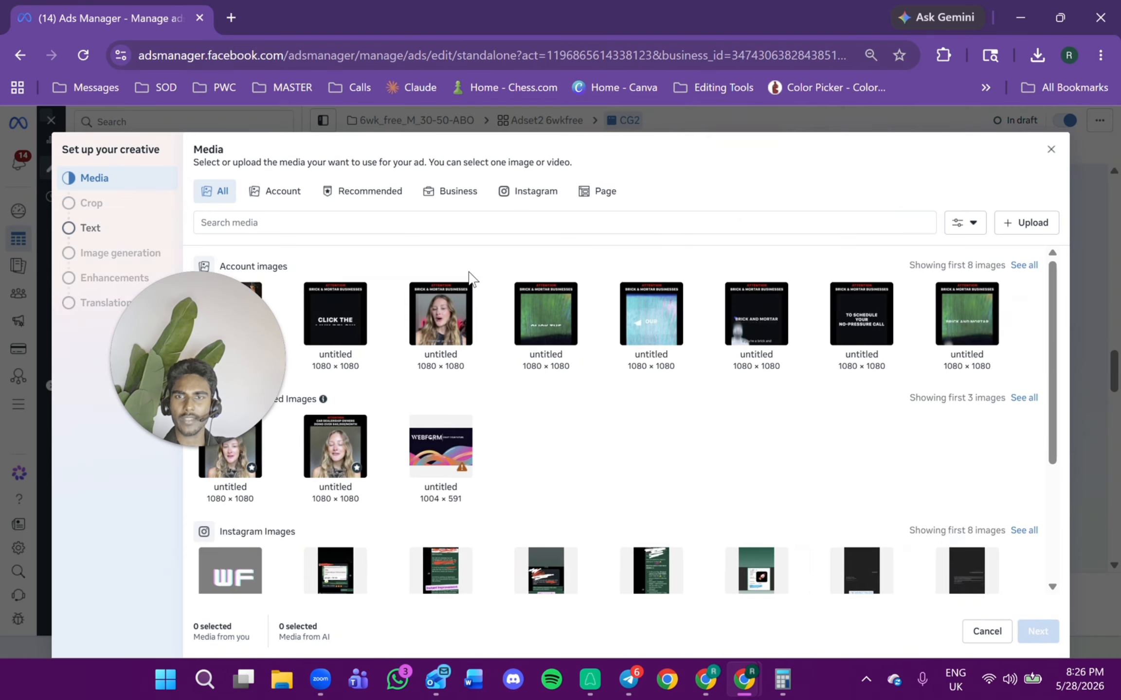
pyautogui.click(997, 228)
pyautogui.click(274, 154)
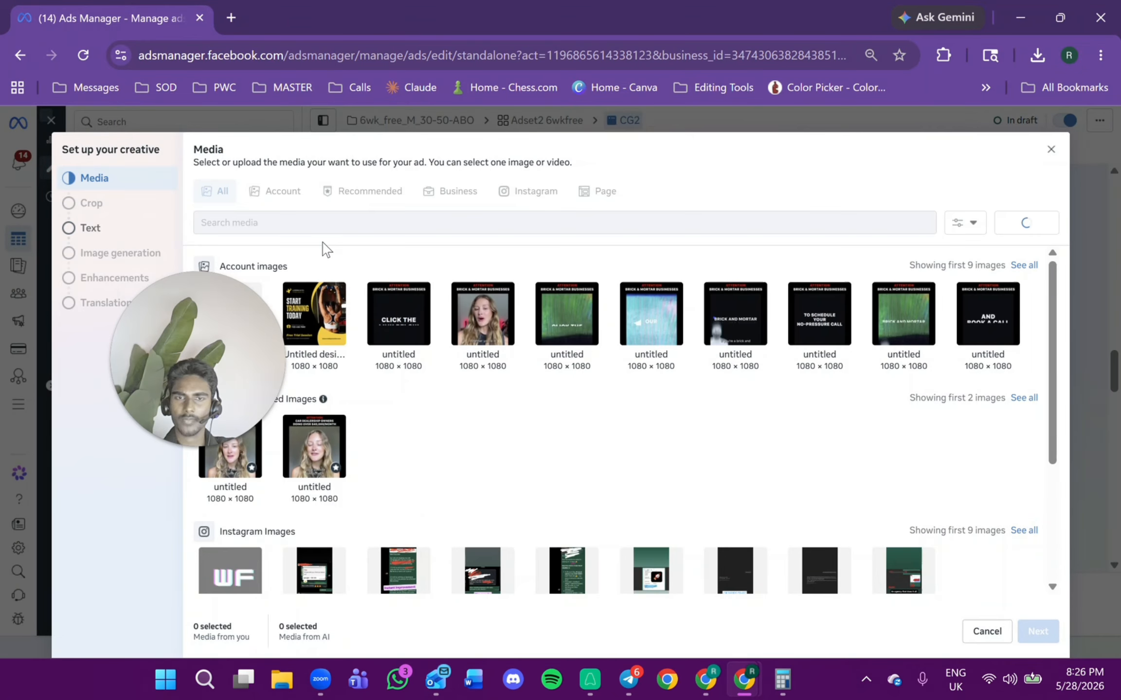
pyautogui.moveTo(205, 338); pyautogui.dragTo(930, 401)
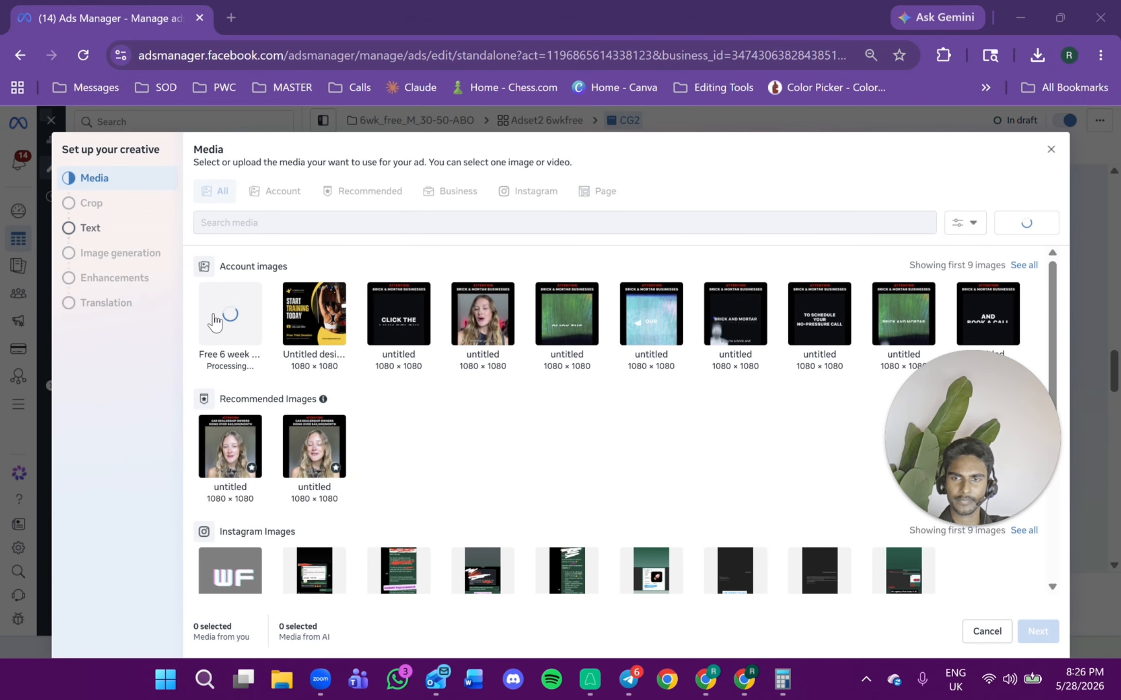
pyautogui.click(1025, 636)
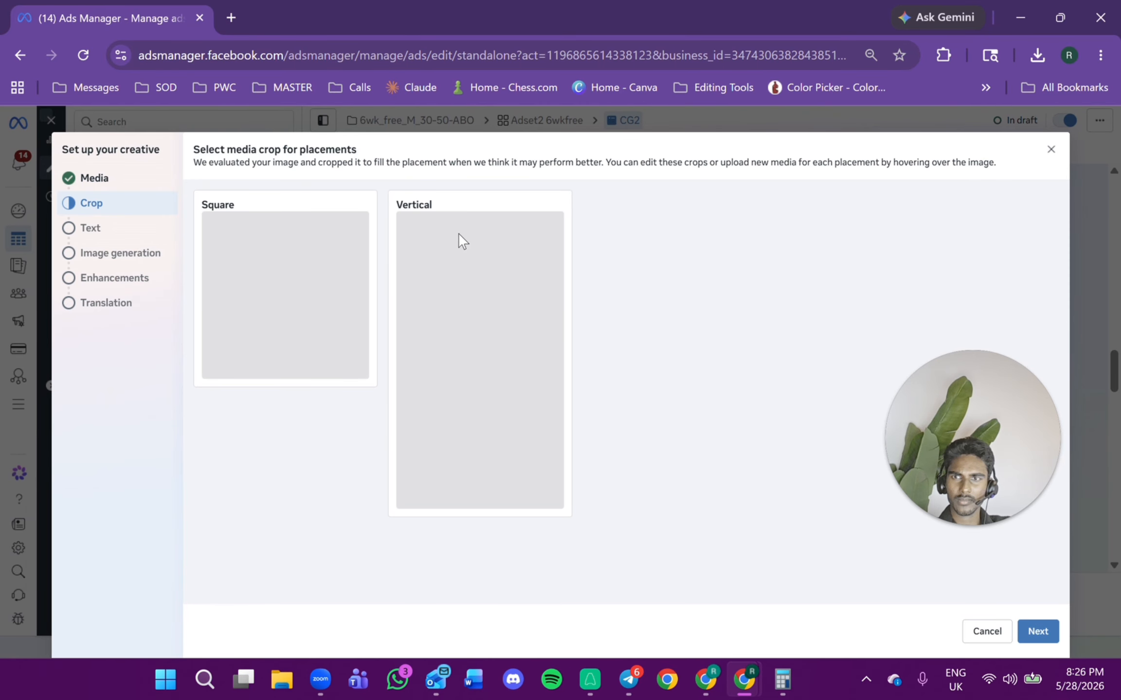
# Go through the crop, text, image generation and enhancement pages, reviewing the enhancements, and finish the creative setup.
pyautogui.click(434, 223)
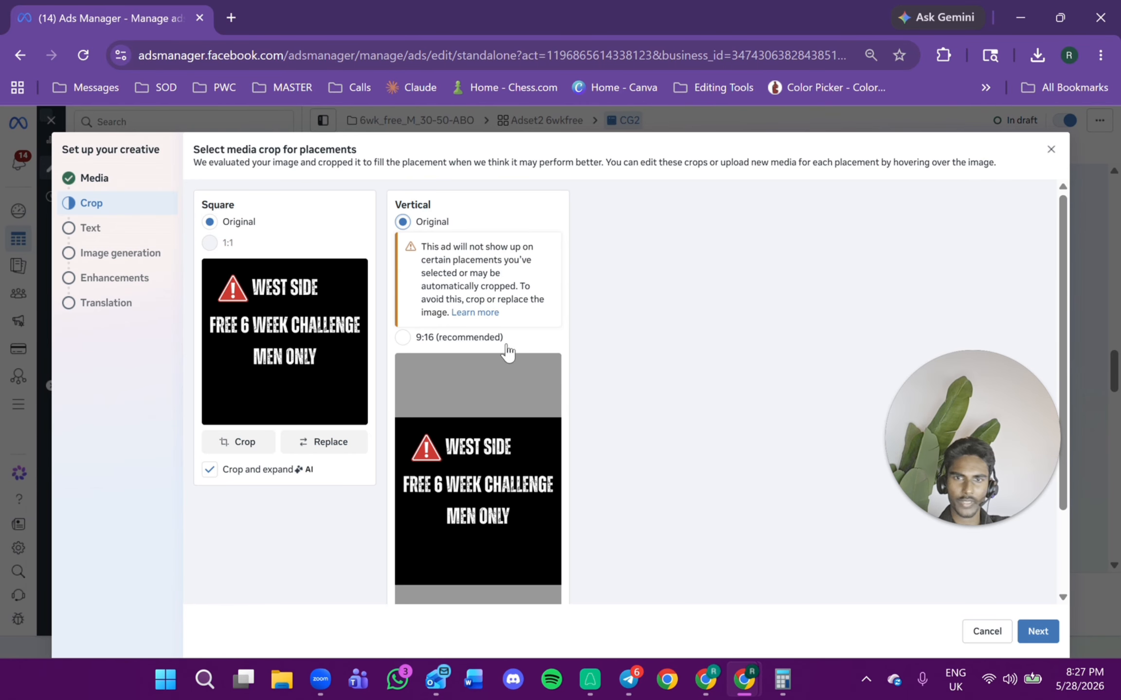
pyautogui.click(1036, 632)
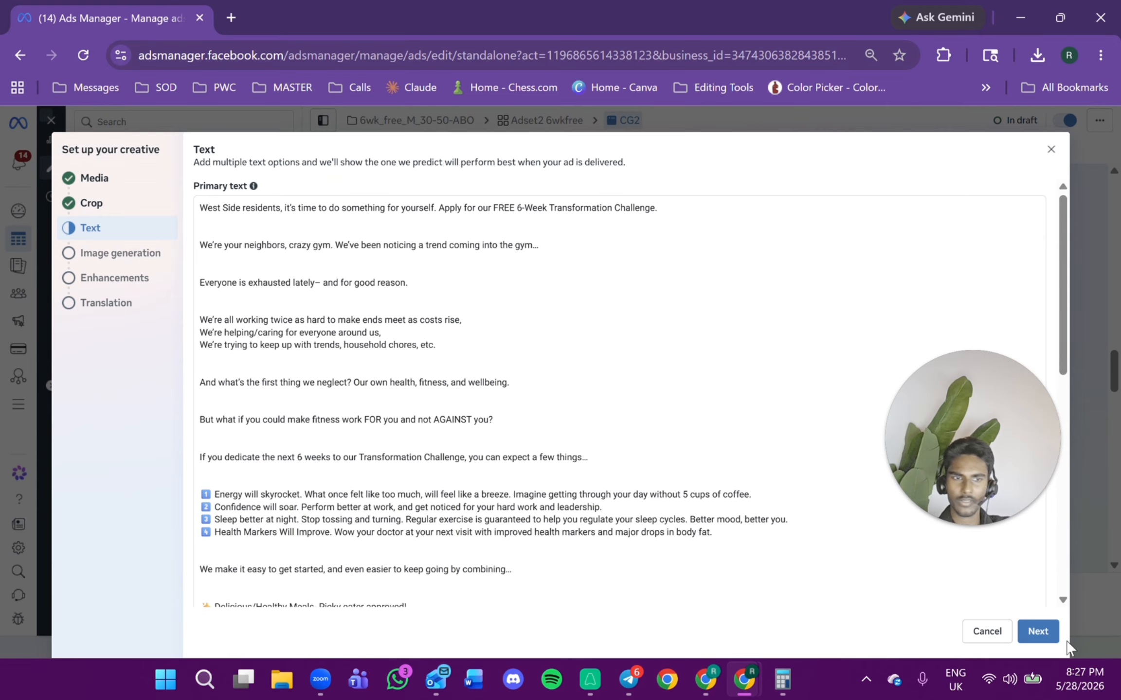
pyautogui.click(1041, 632)
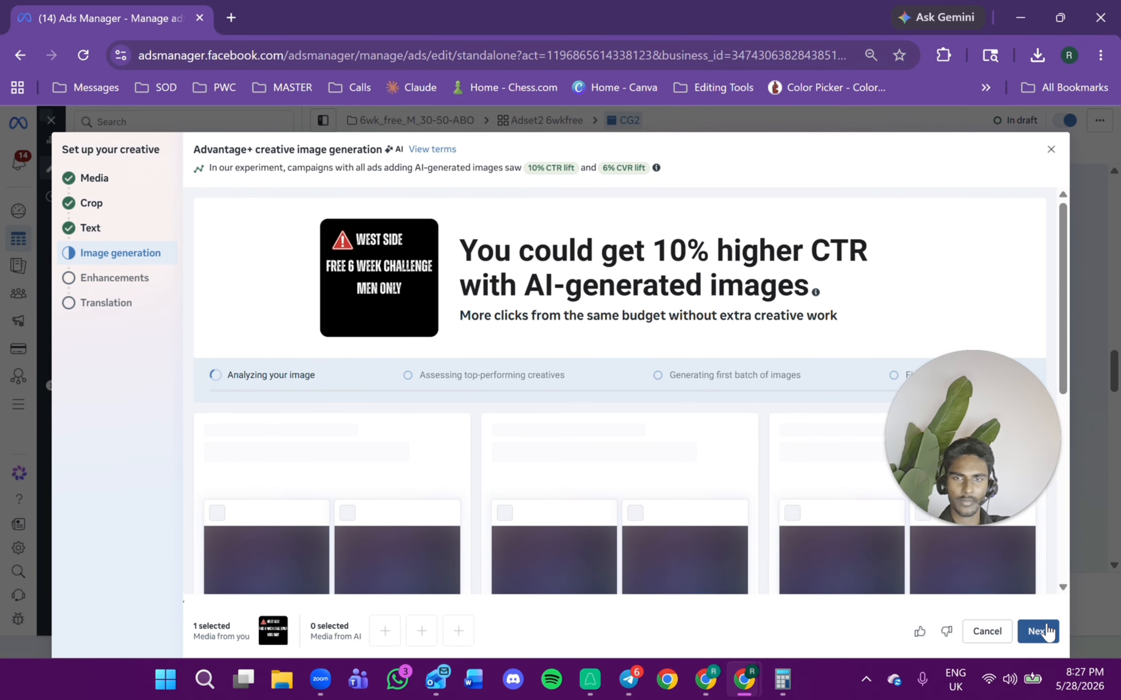
pyautogui.click(1046, 632)
pyautogui.click(335, 199)
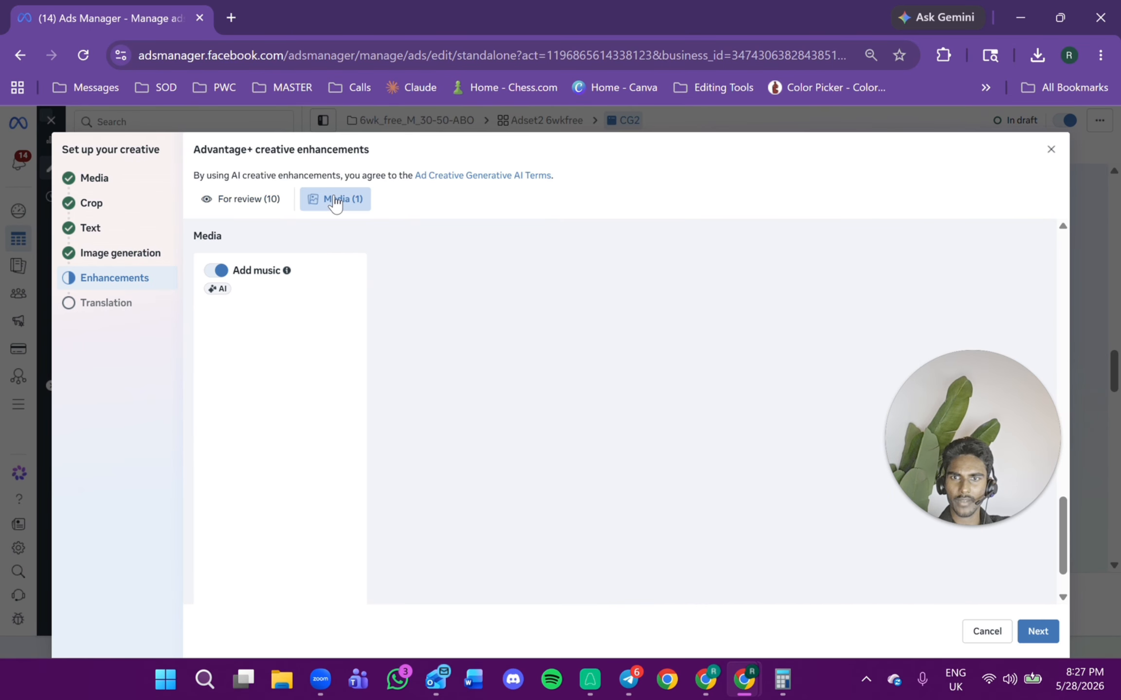
pyautogui.click(243, 200)
pyautogui.scroll(-6, 358, 362)
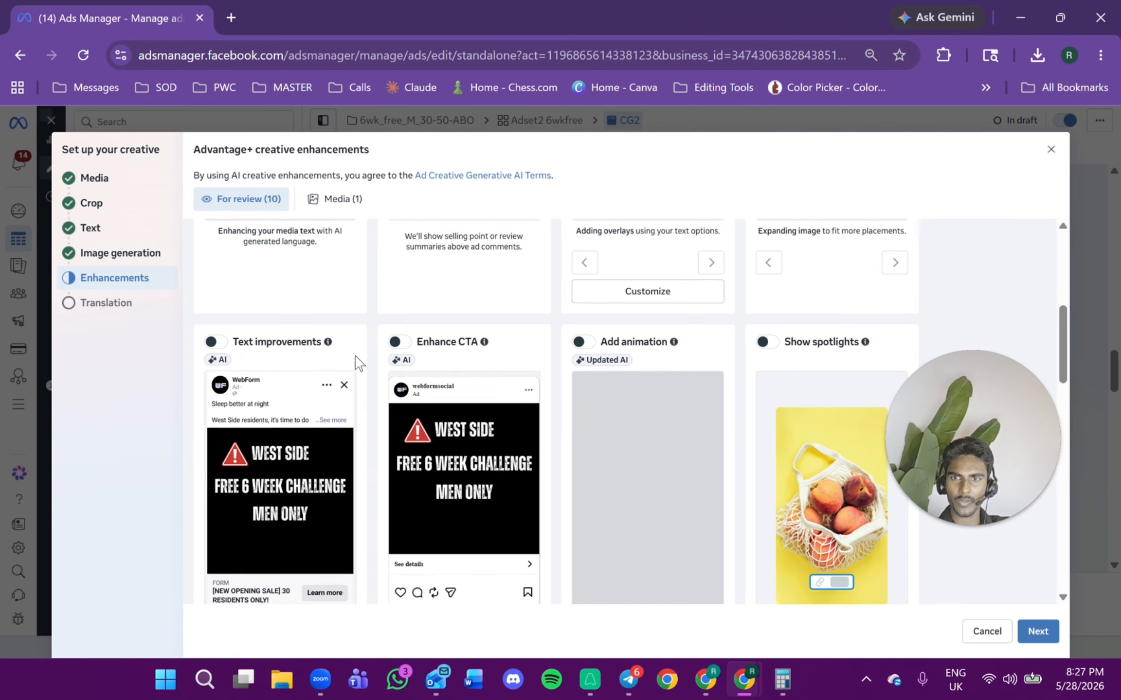
pyautogui.scroll(-10, 363, 375)
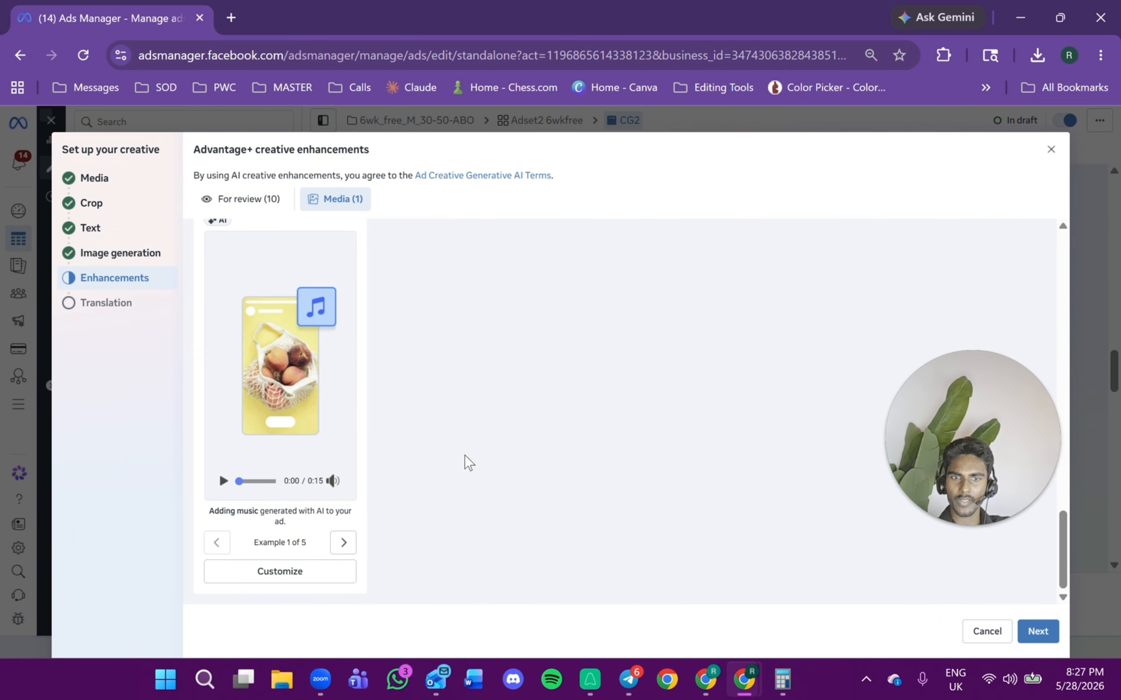
pyautogui.click(1036, 632)
pyautogui.click(1036, 631)
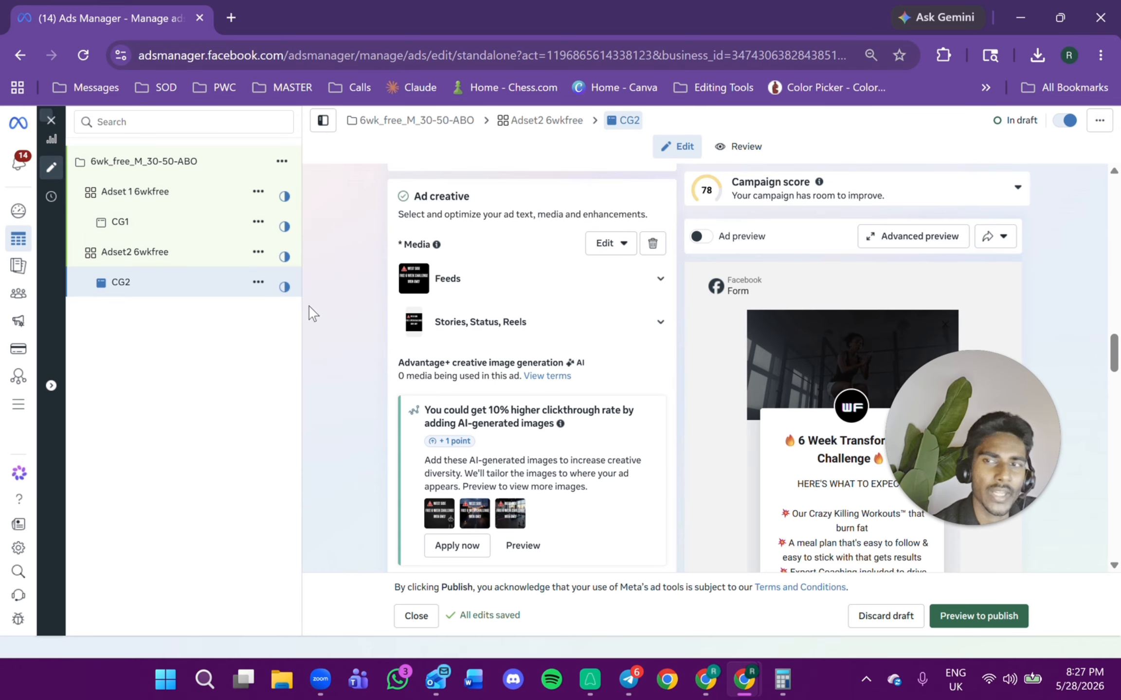
# Check the settings of both ad sets and ad CG1, then publish the campaign.
pyautogui.click(211, 193)
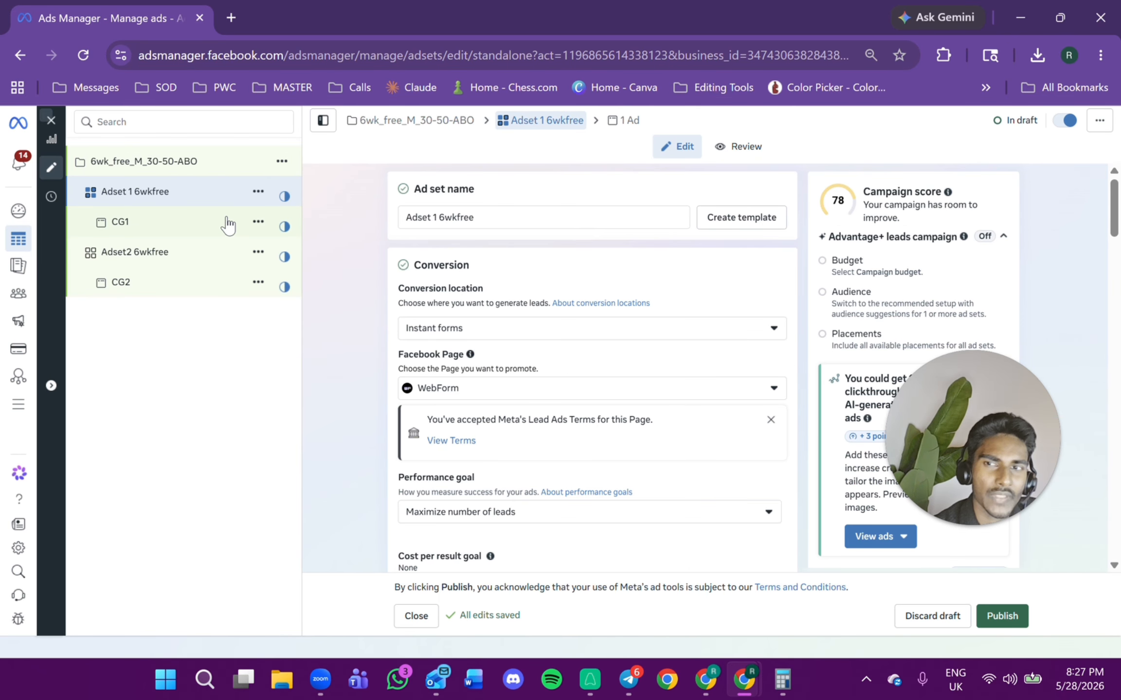
pyautogui.click(162, 237)
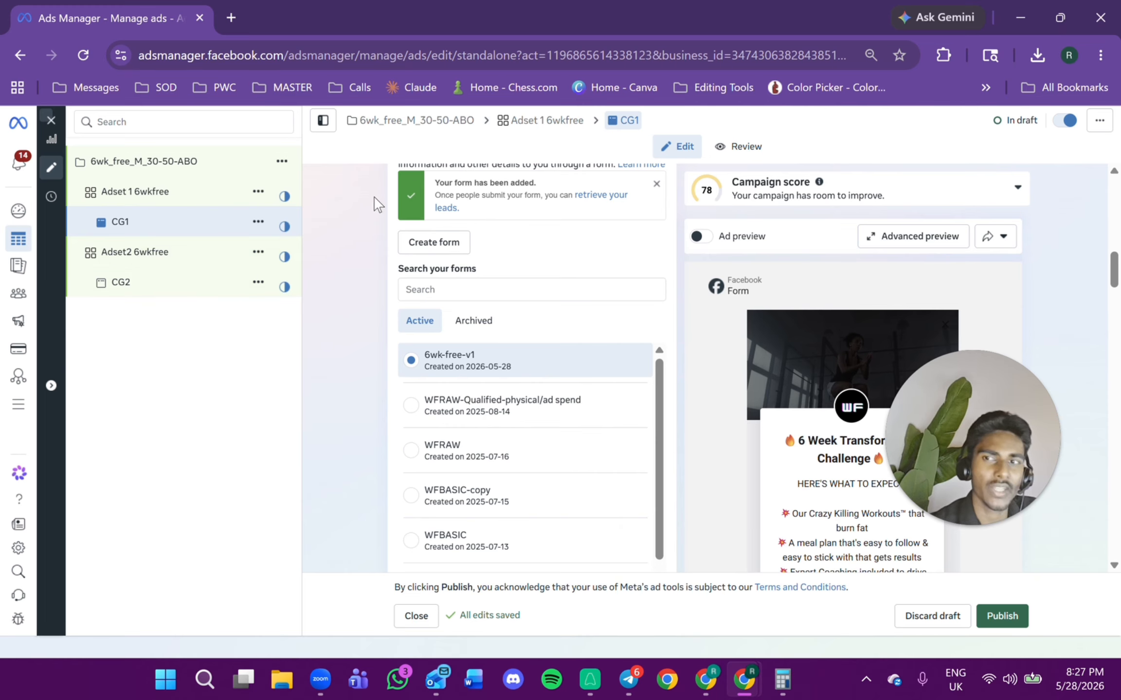
pyautogui.click(170, 199)
pyautogui.scroll(-3, 598, 376)
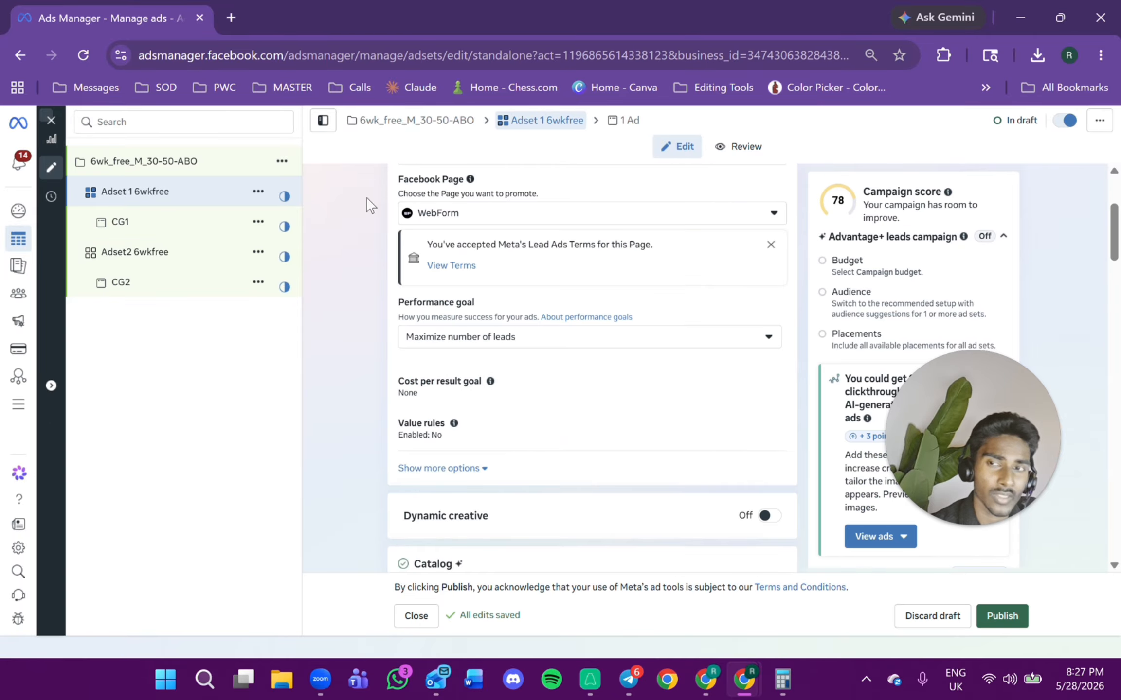
pyautogui.click(124, 253)
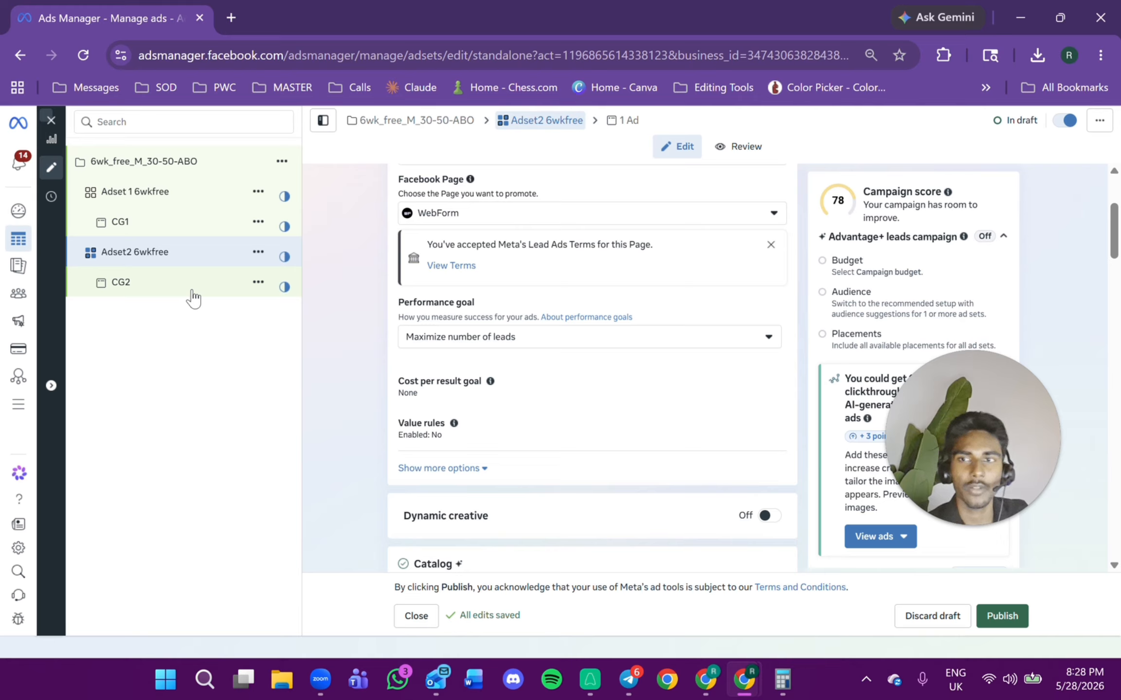
pyautogui.scroll(3, 508, 288)
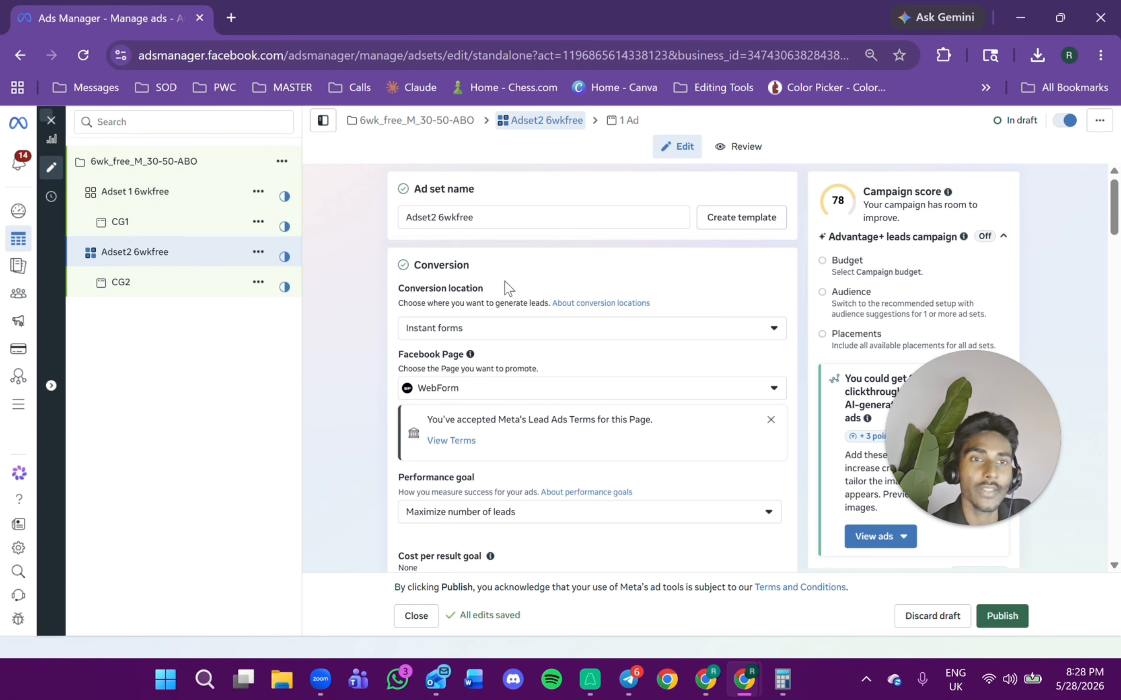
pyautogui.scroll(-15, 540, 357)
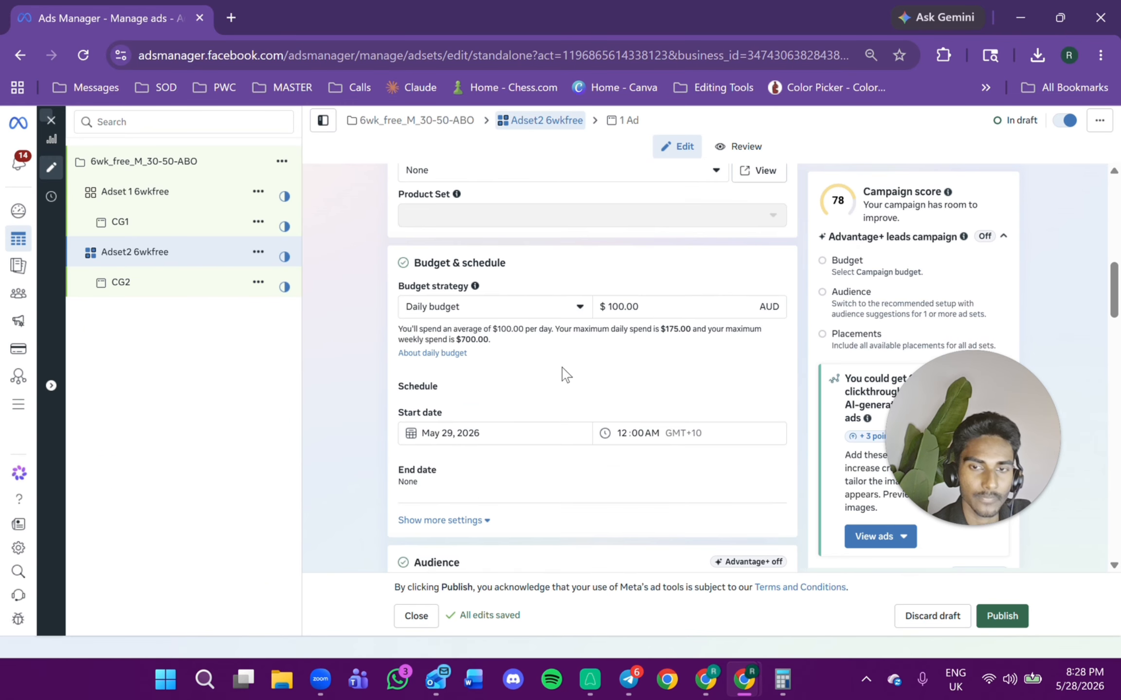
pyautogui.scroll(-10, 638, 413)
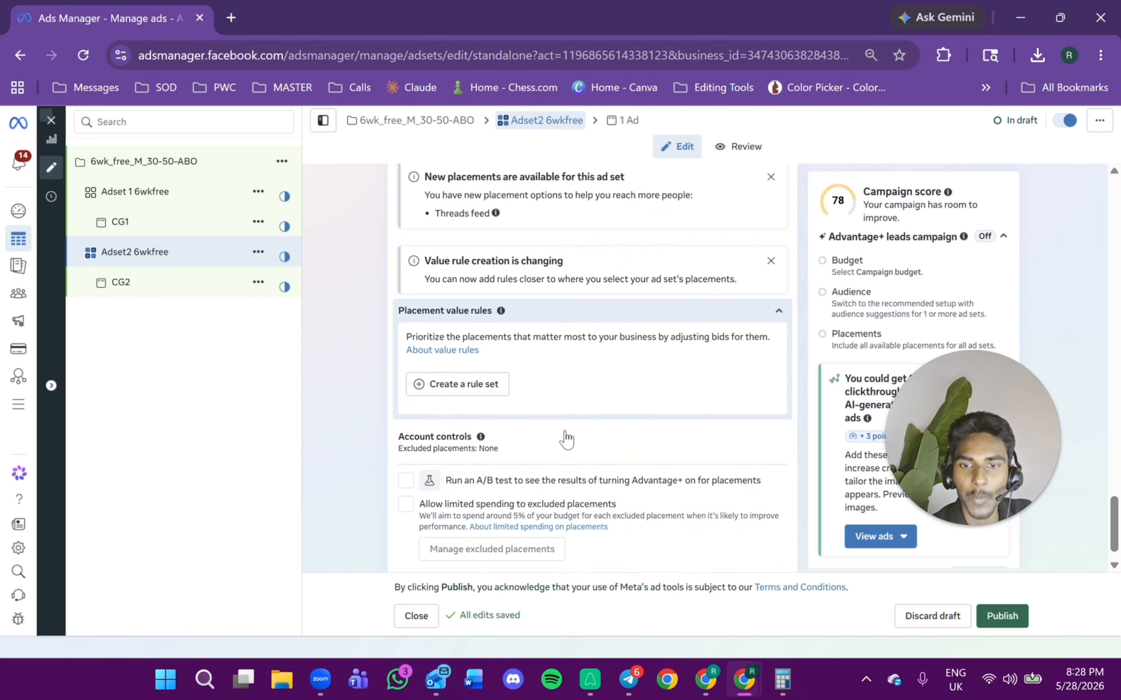
pyautogui.click(990, 619)
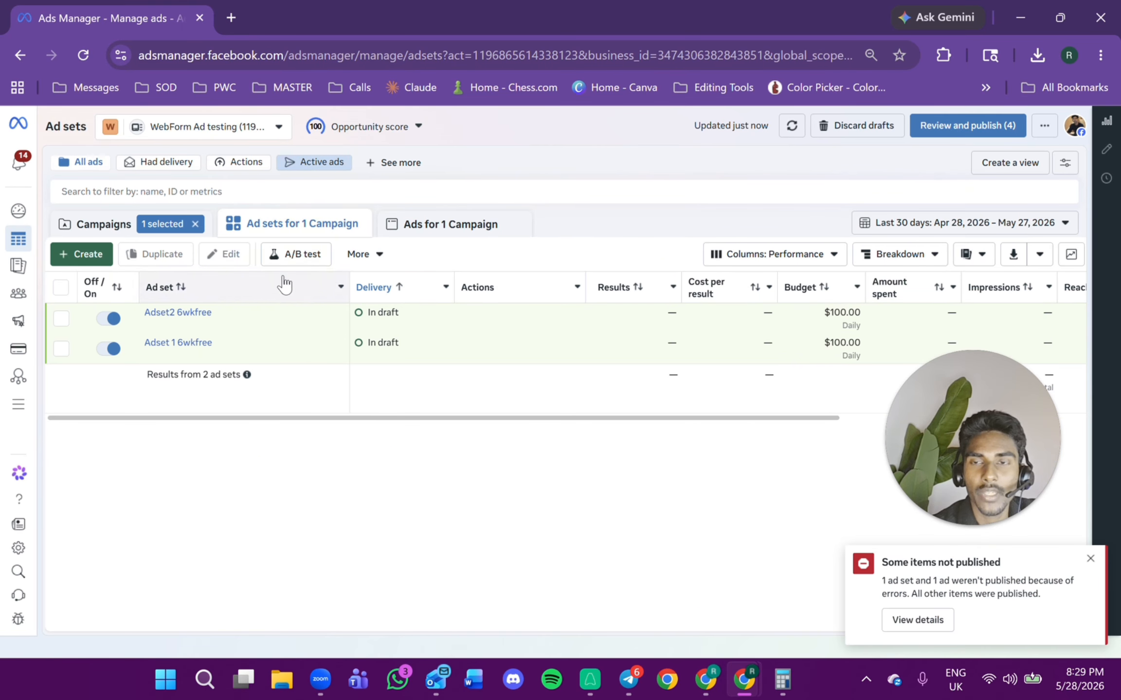
# Duplicate the 6wk_free_M_30-50-ABO campaign with its original setup, without recommendations and without existing reactions.
pyautogui.click(206, 329)
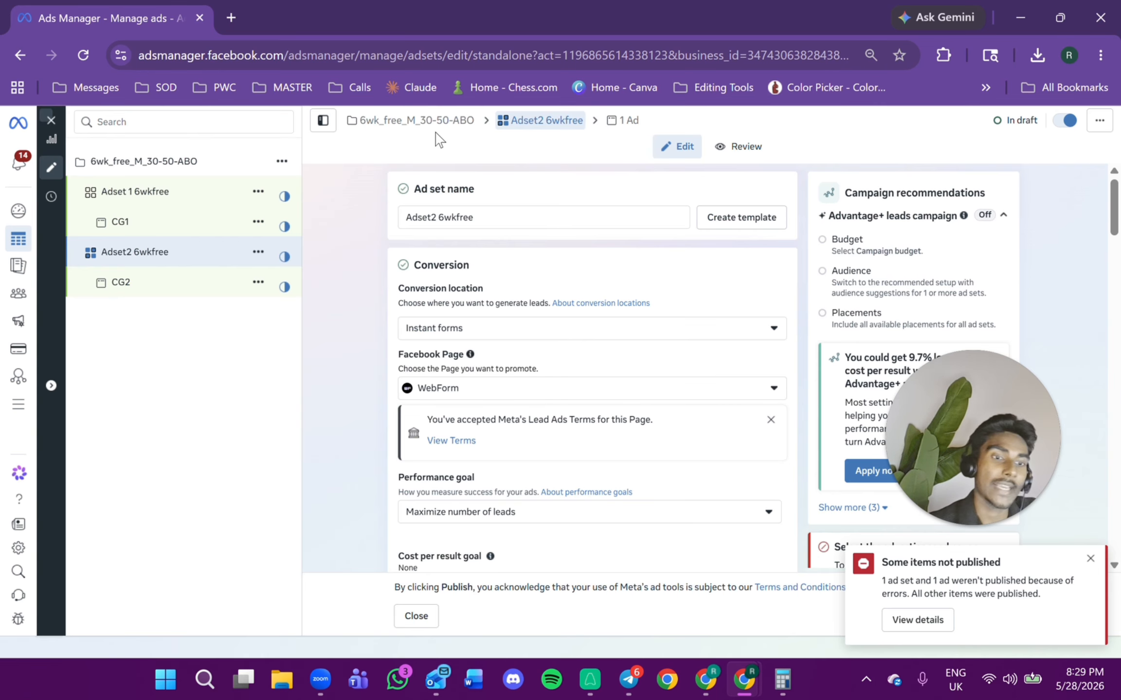
pyautogui.click(282, 161)
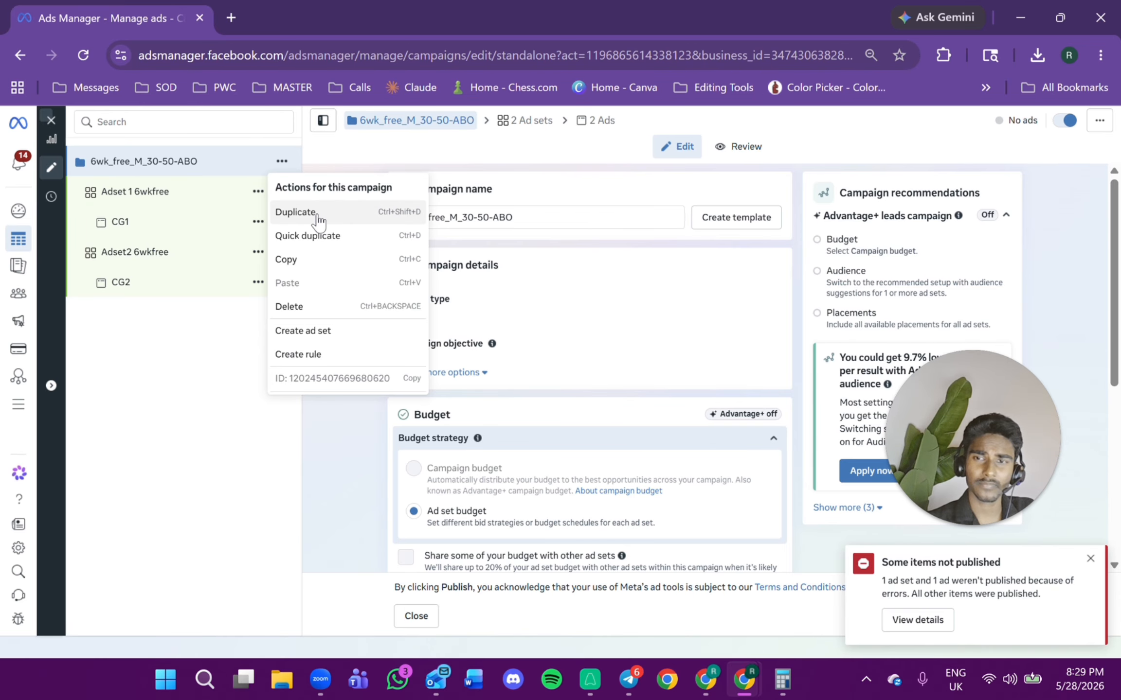
pyautogui.click(296, 213)
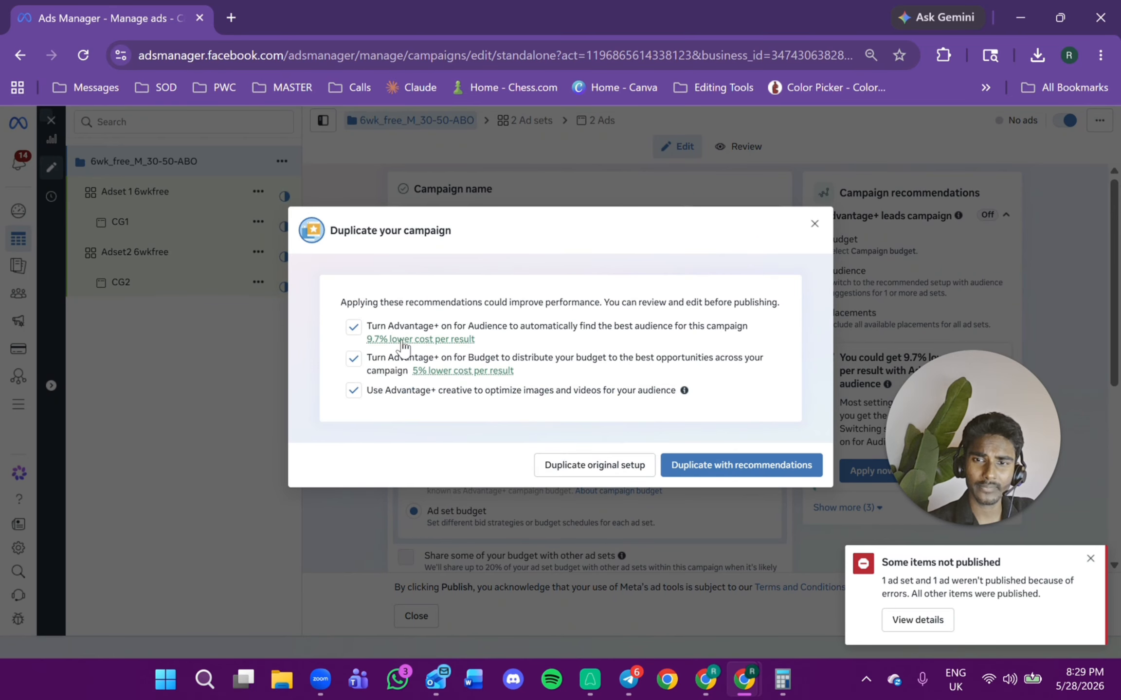
pyautogui.click(354, 326)
pyautogui.click(353, 359)
pyautogui.click(353, 390)
pyautogui.click(642, 465)
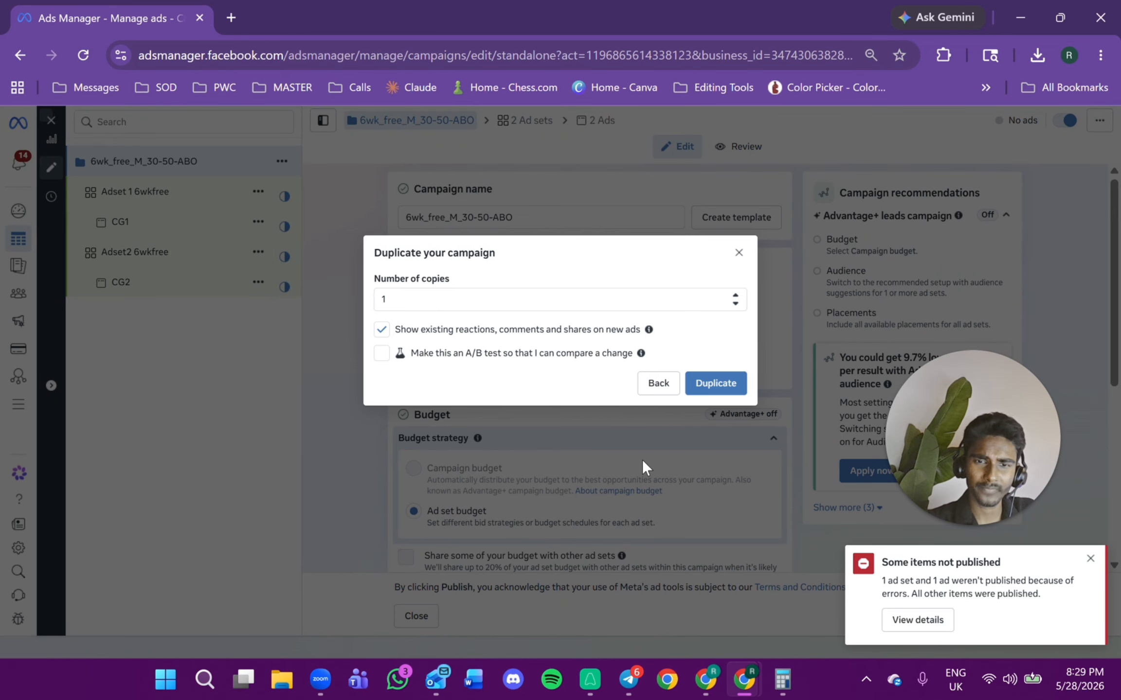
pyautogui.click(381, 329)
pyautogui.click(711, 377)
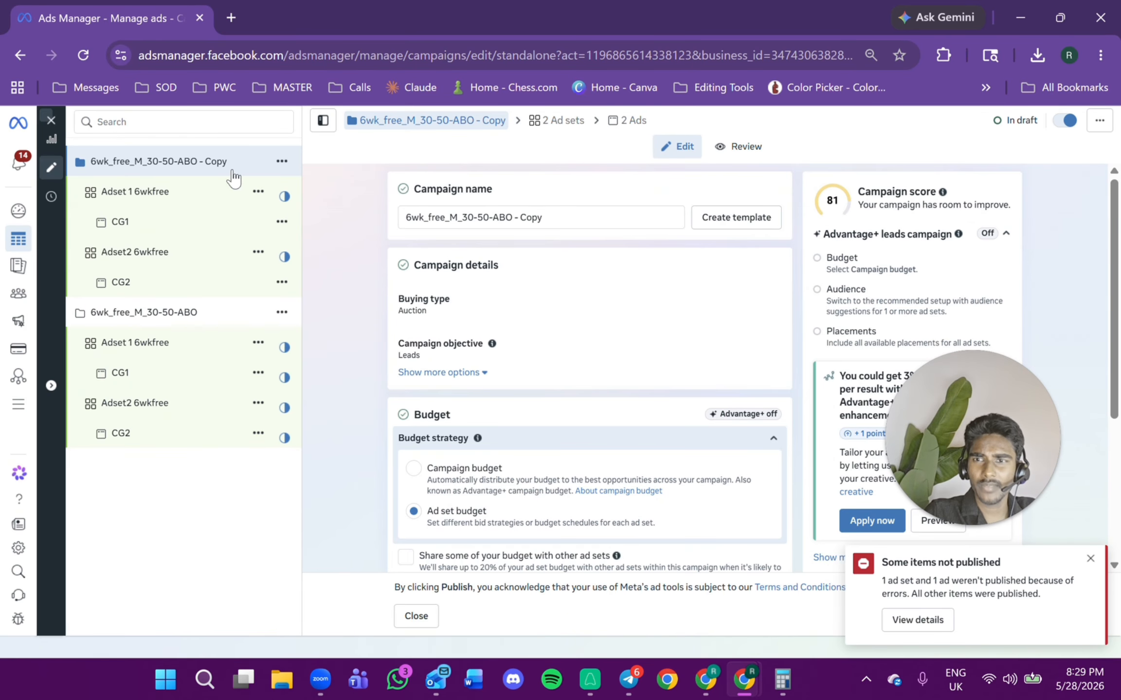
# Rename the copied campaign to 6wk_free_M_30-50-CBO.
pyautogui.moveTo(506, 218); pyautogui.dragTo(544, 218)
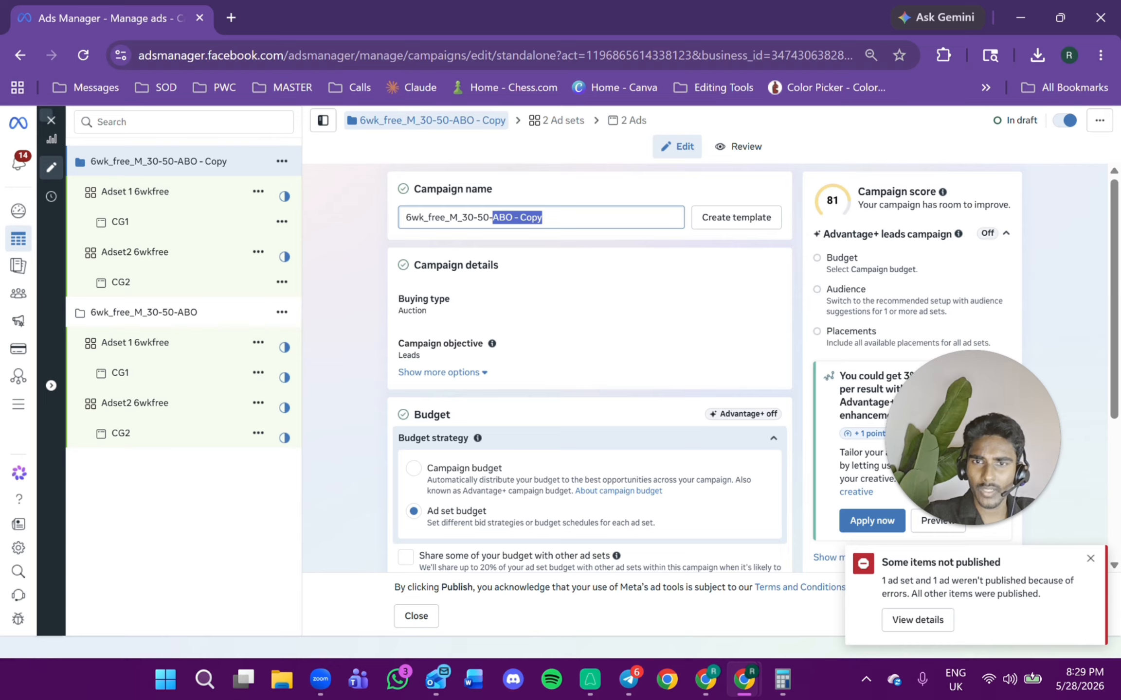
pyautogui.write('C')
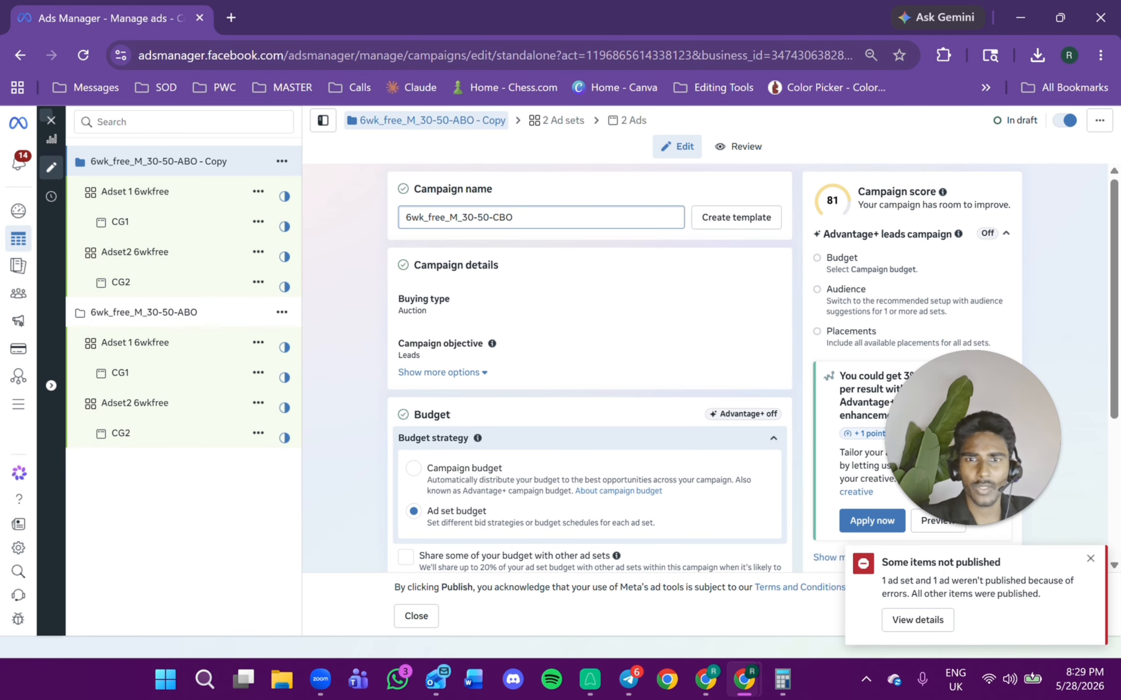
pyautogui.write('BO')
pyautogui.click(571, 246)
# Delete Adset2 6wkfree from the CBO campaign.
pyautogui.click(258, 252)
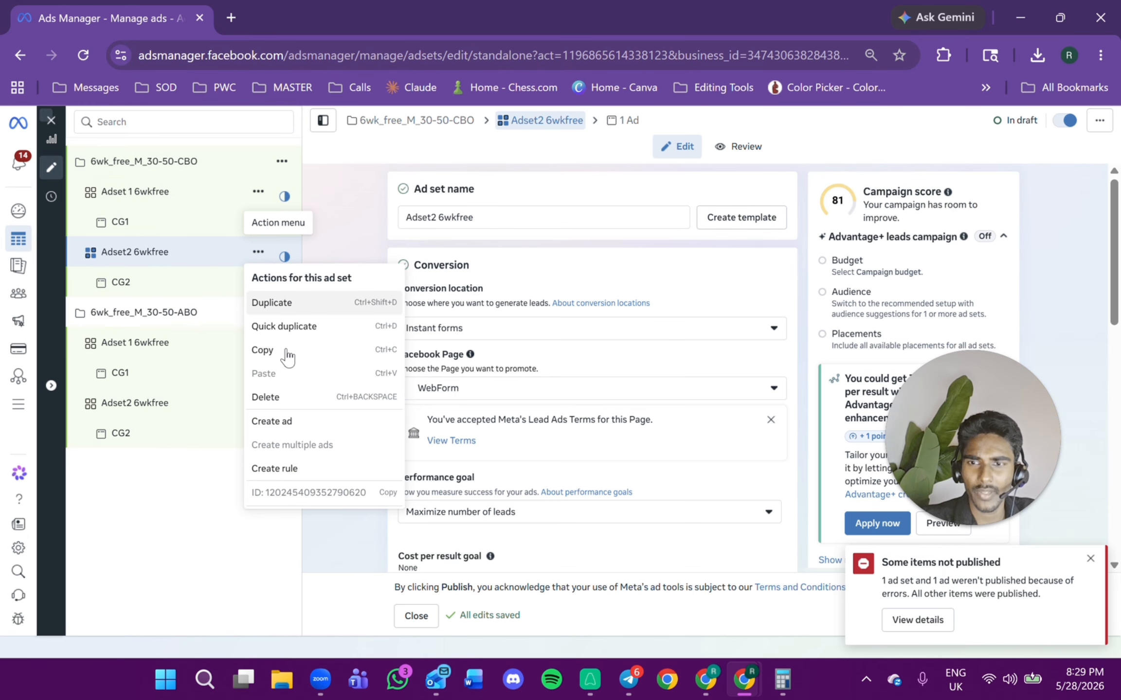
pyautogui.click(275, 398)
pyautogui.click(658, 319)
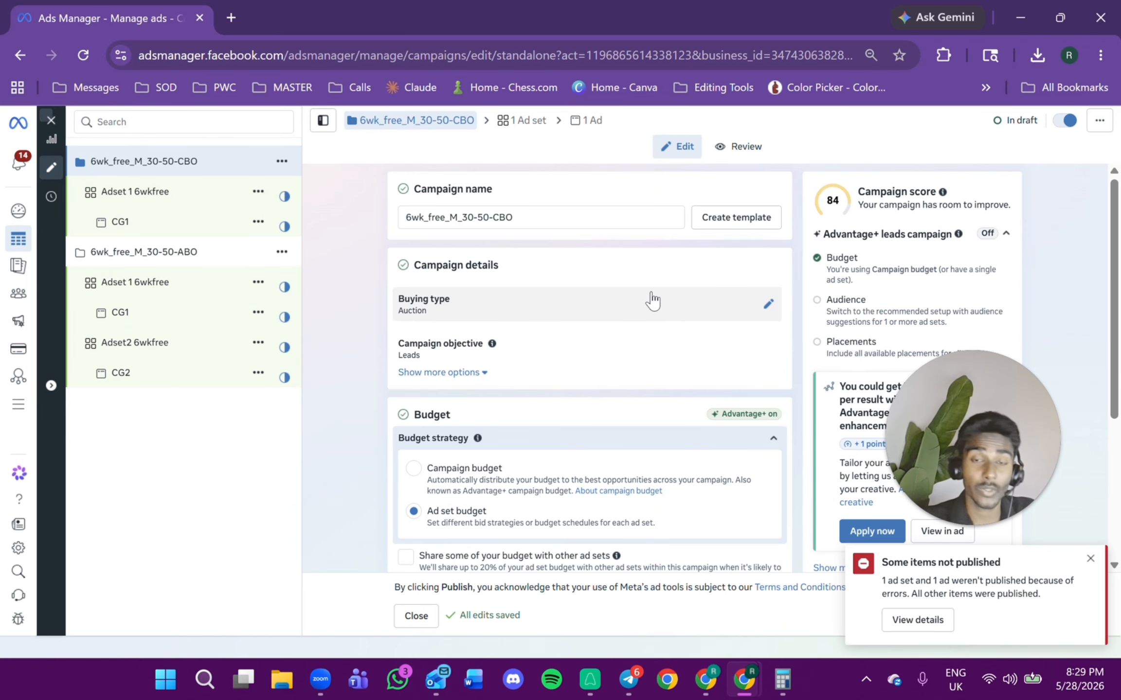
# Switch the CBO campaign's budget strategy to Campaign budget.
pyautogui.scroll(-2, 654, 312)
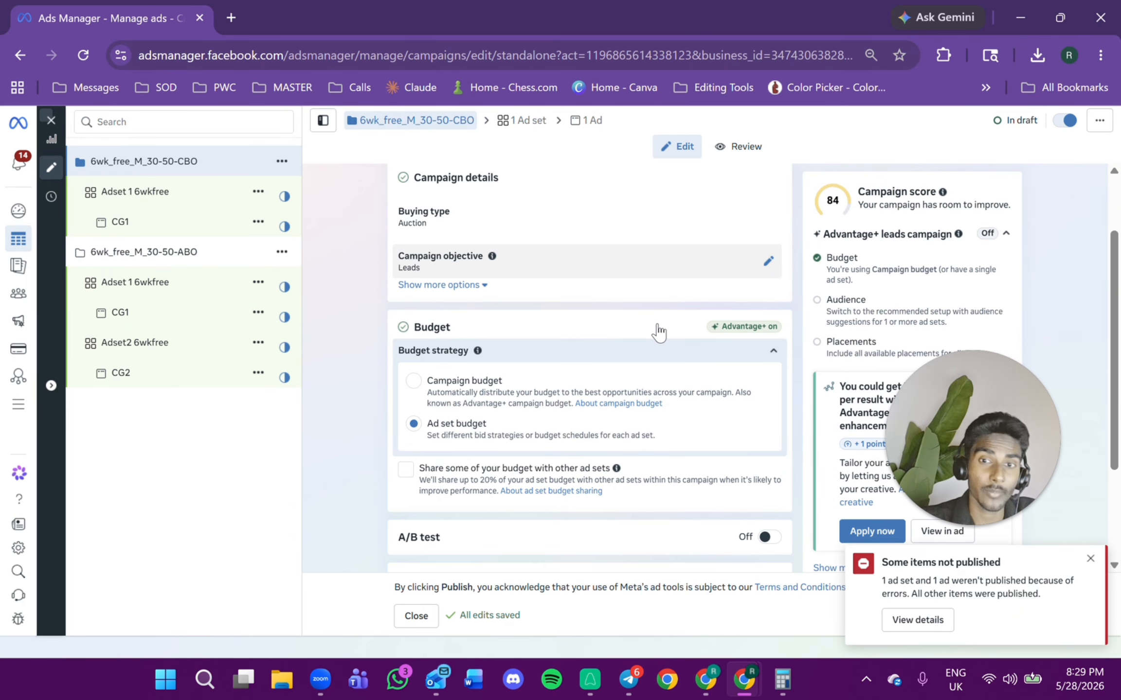
pyautogui.click(506, 381)
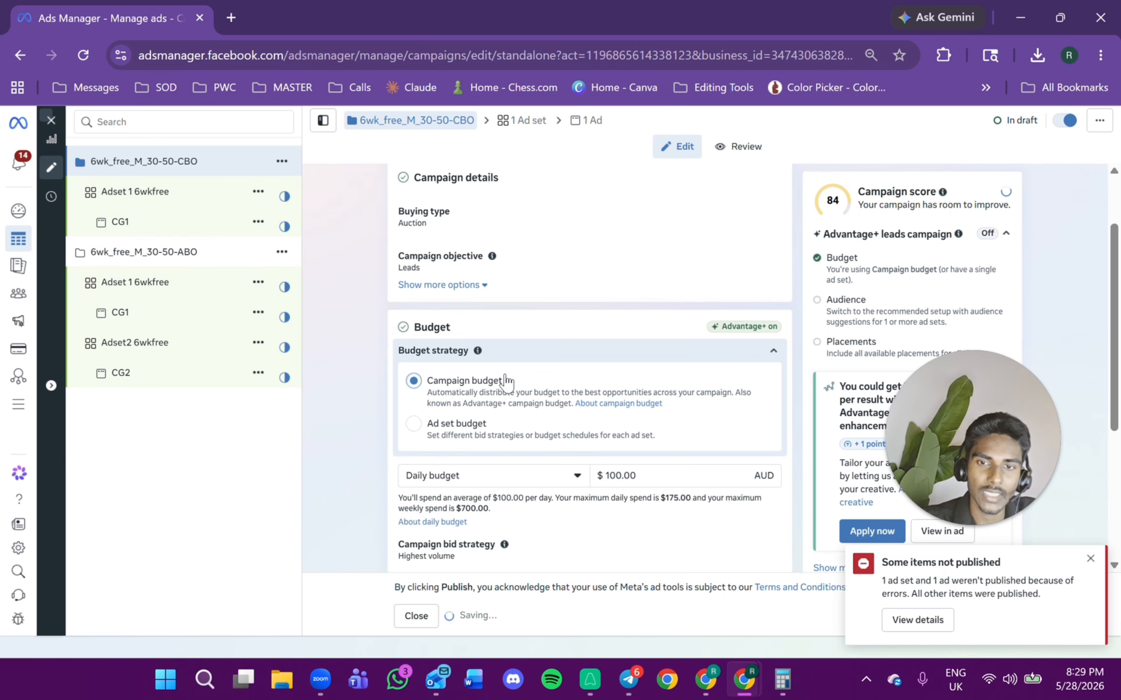
# Review the CBO campaign's Adset 1 6wkfree settings and its ad CG1.
pyautogui.click(184, 206)
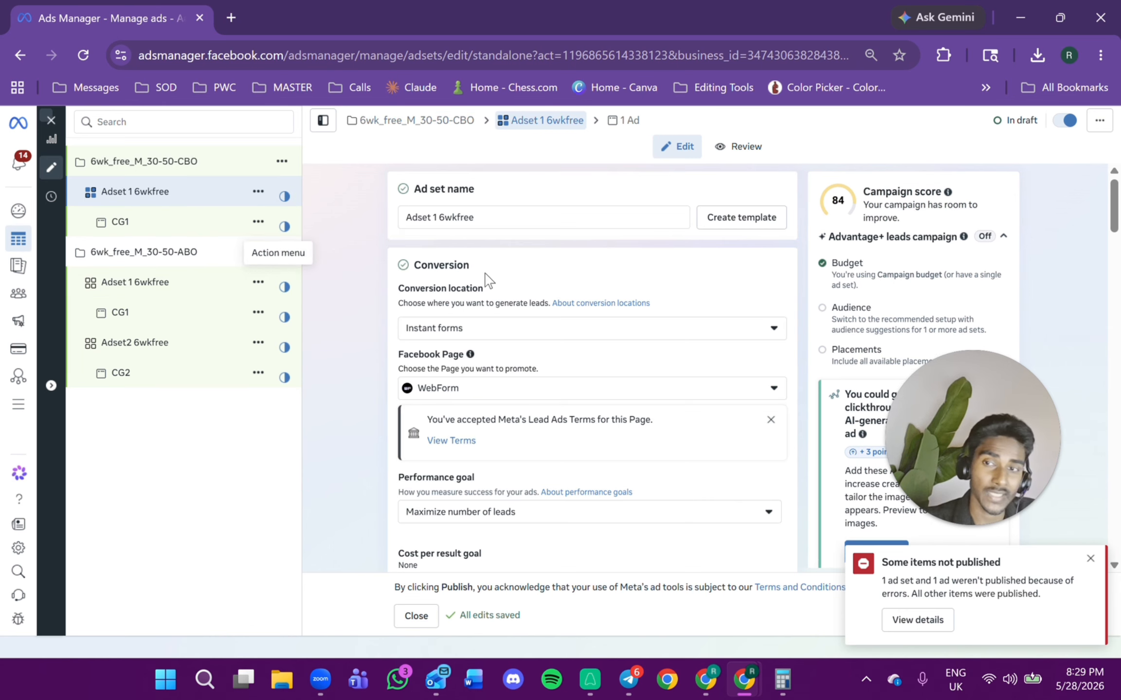
pyautogui.scroll(-5, 487, 282)
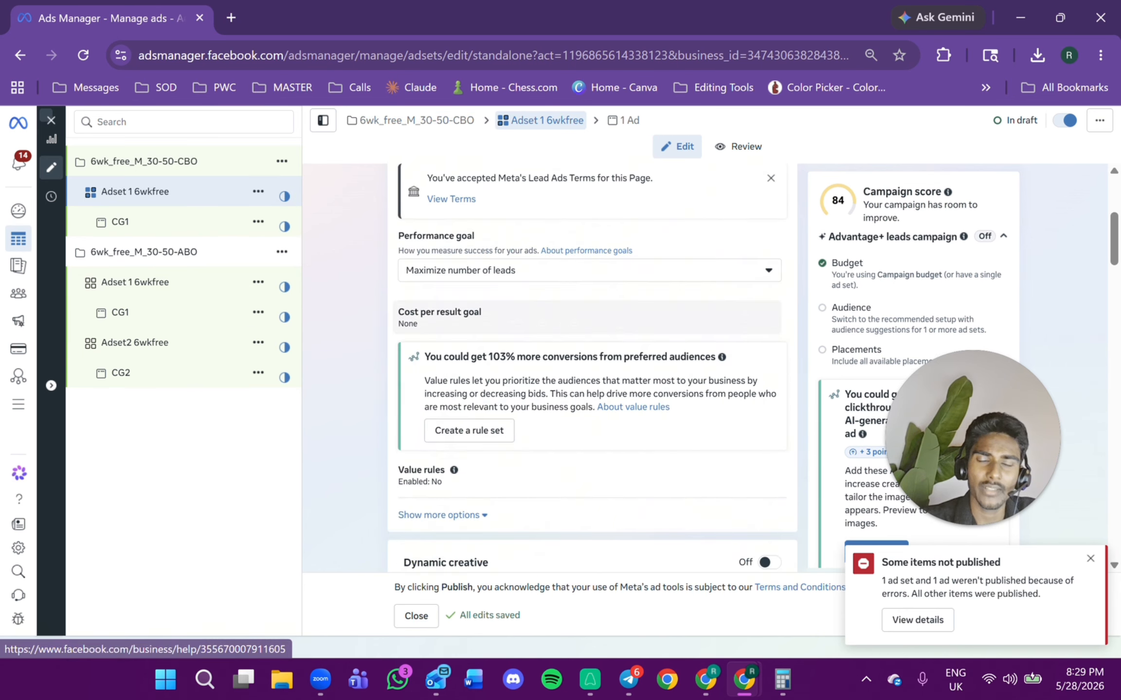
pyautogui.scroll(-4, 553, 327)
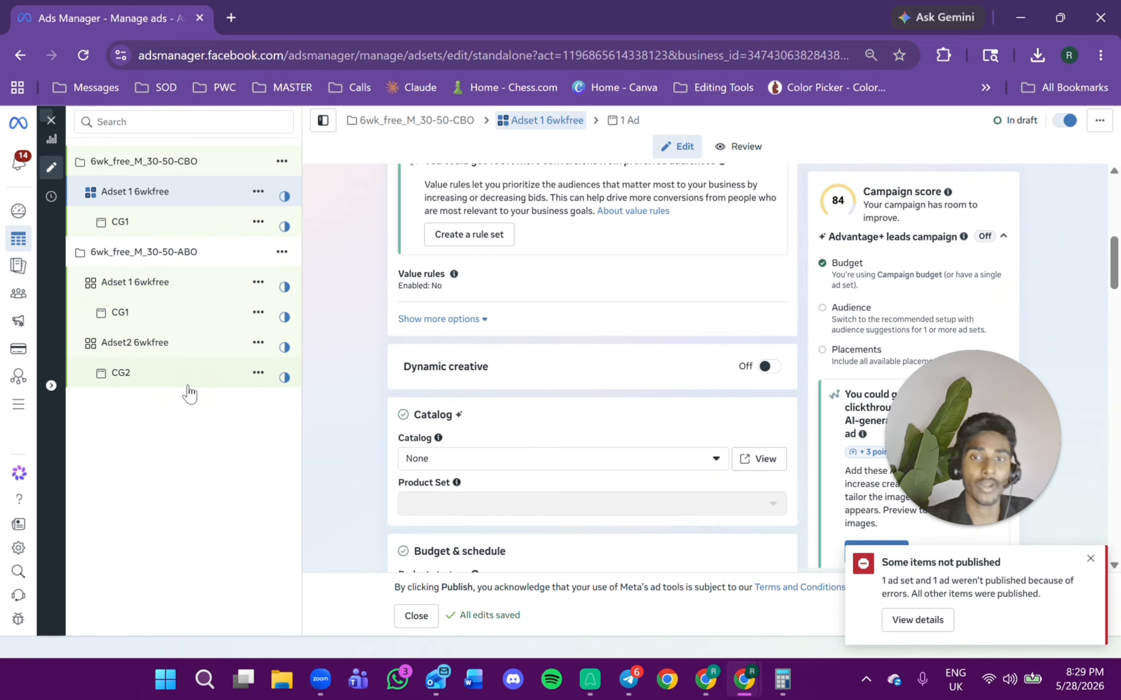
pyautogui.click(175, 228)
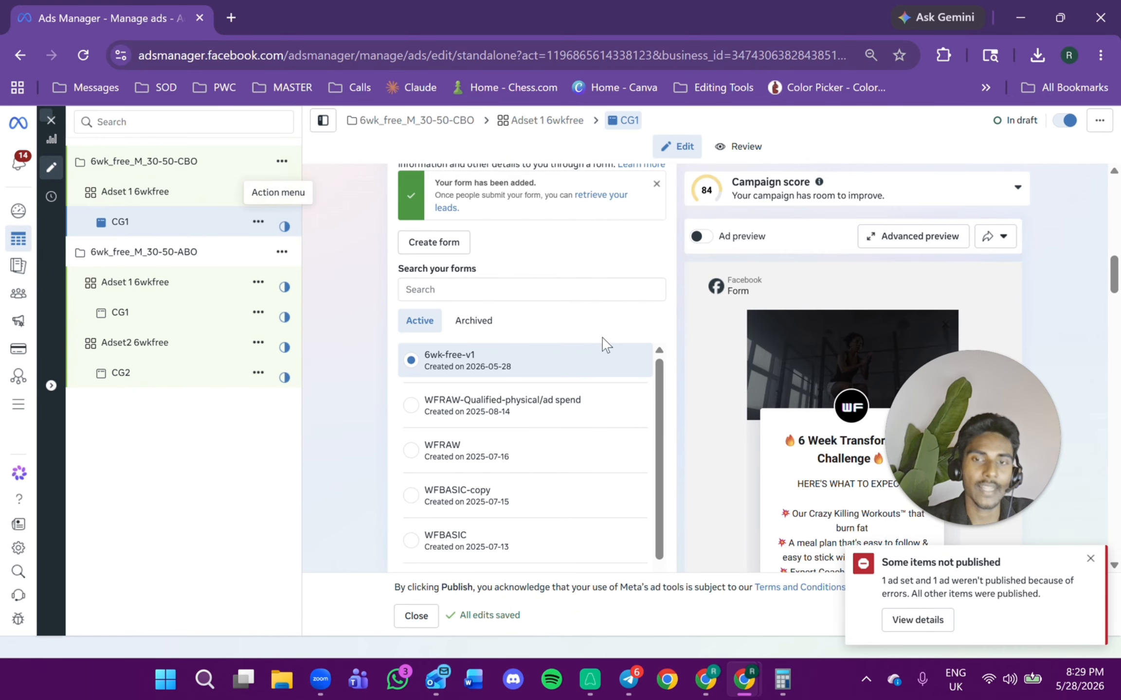
pyautogui.scroll(15, 628, 379)
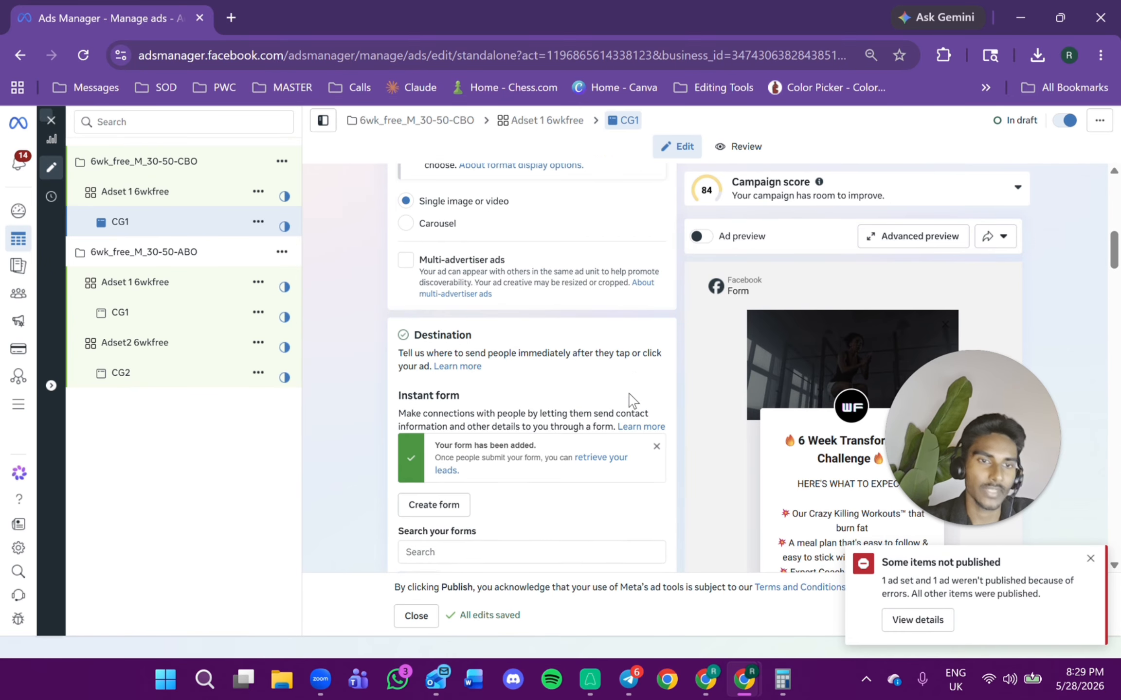
pyautogui.click(199, 192)
pyautogui.click(258, 223)
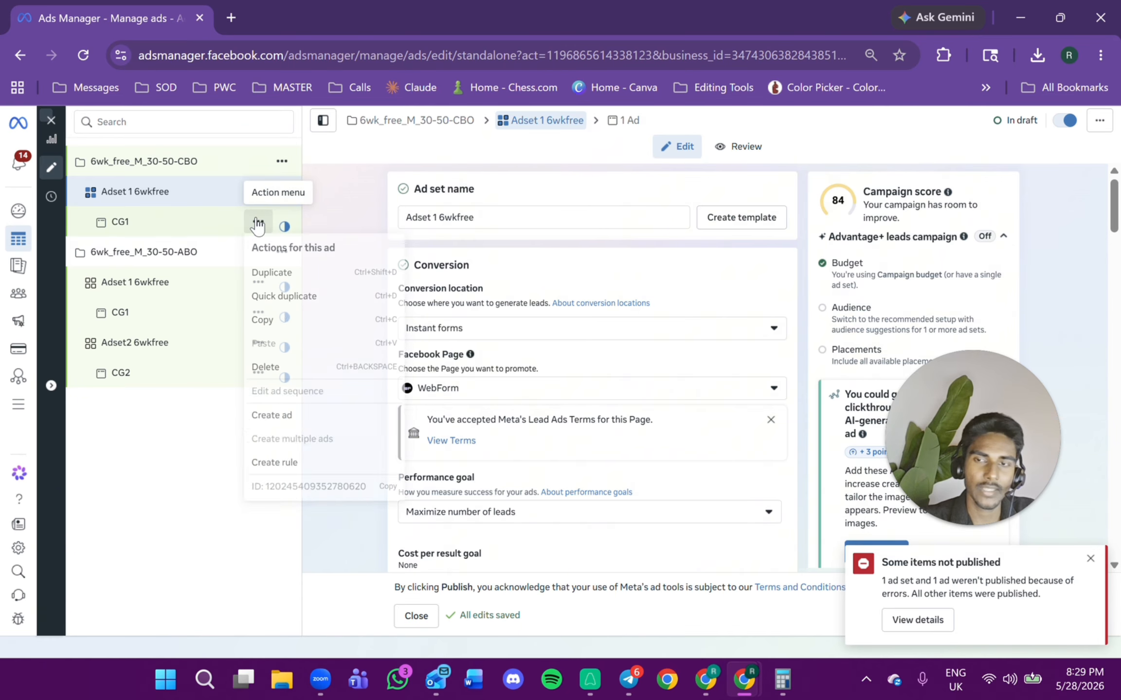
pyautogui.click(268, 274)
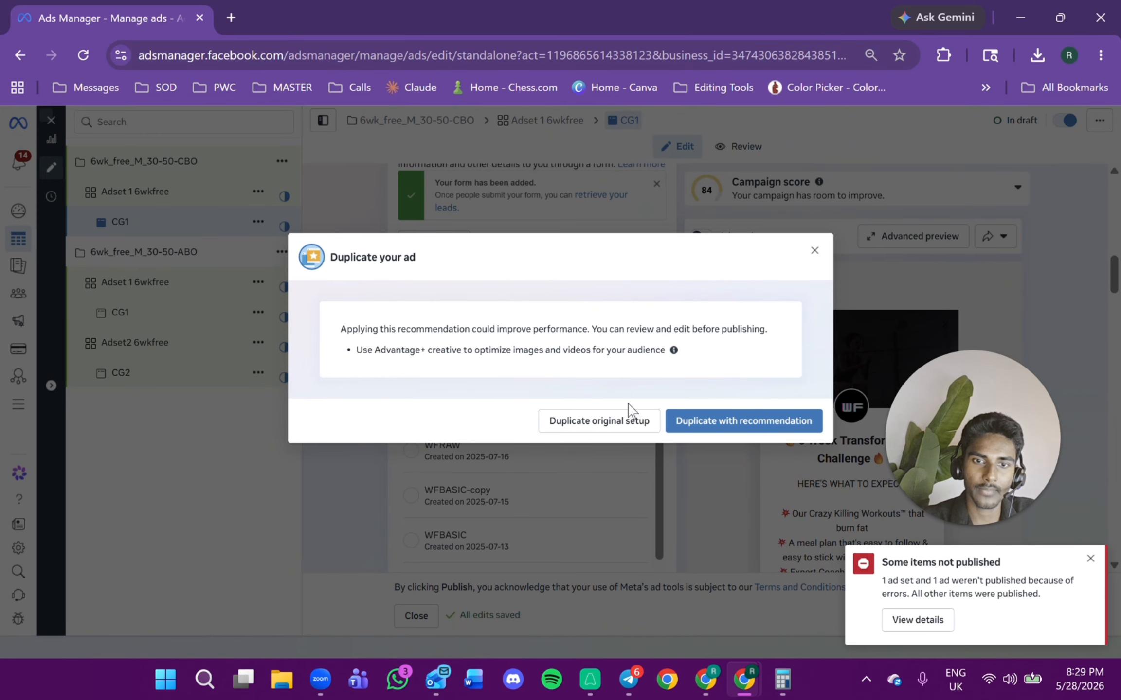
pyautogui.click(814, 251)
# Quick-duplicate the CBO campaign's ad CG1, keeping the original setup.
pyautogui.click(257, 222)
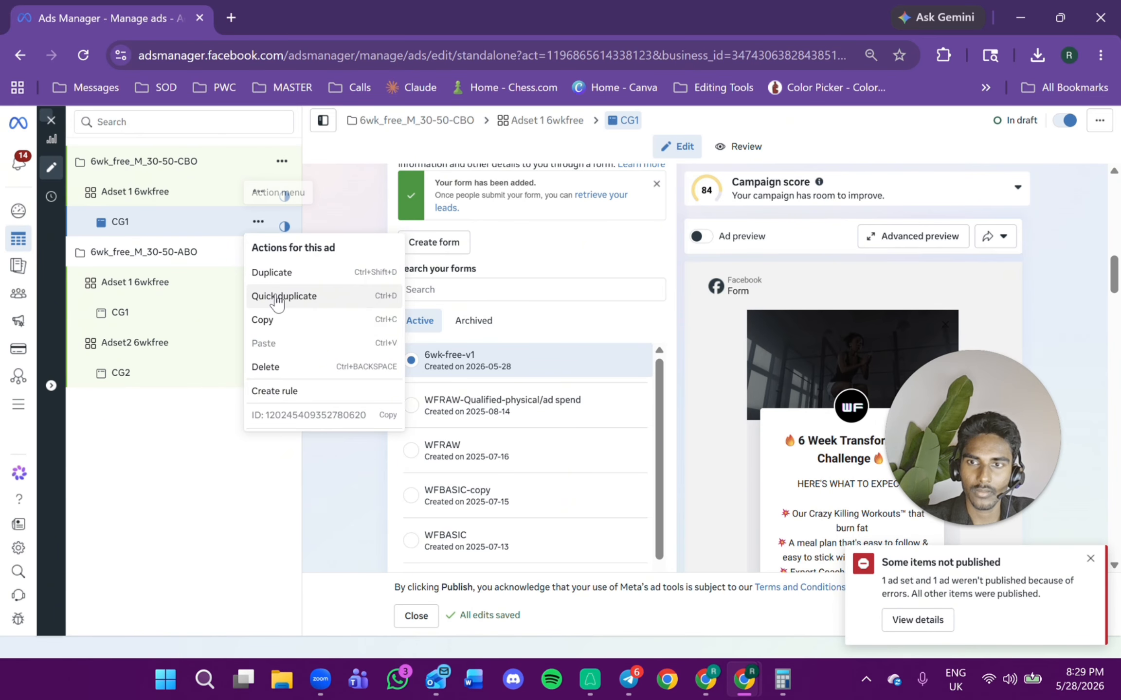
pyautogui.click(278, 296)
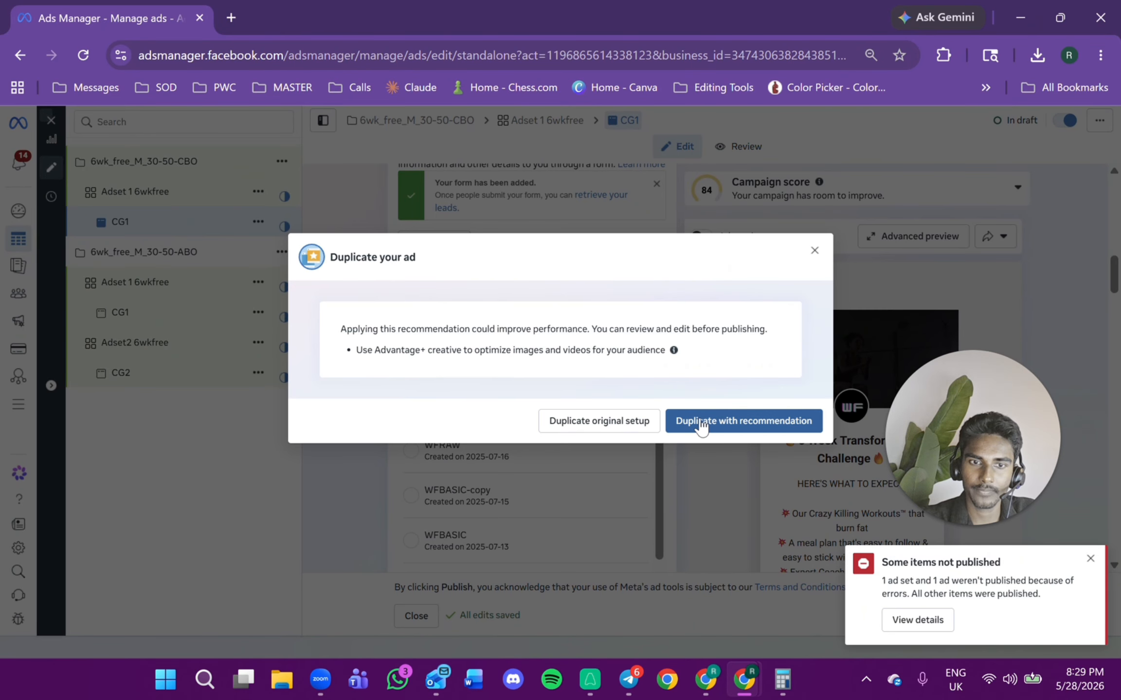
pyautogui.click(622, 426)
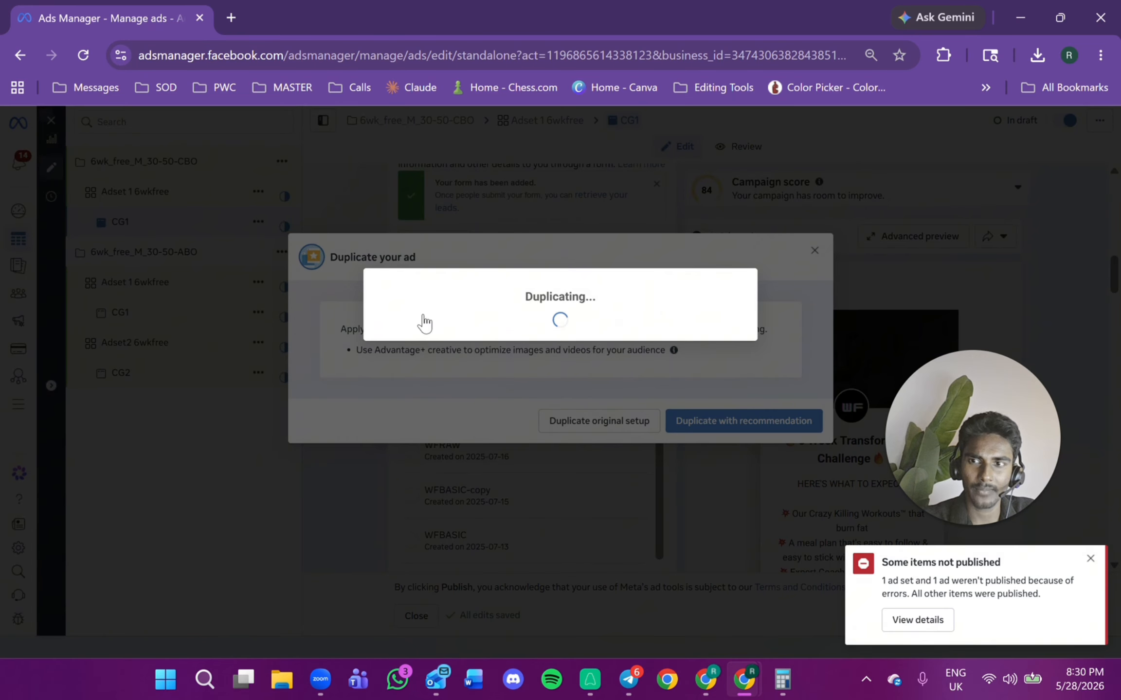
# Rename the duplicated ad to CG2.
pyautogui.scroll(10, 584, 310)
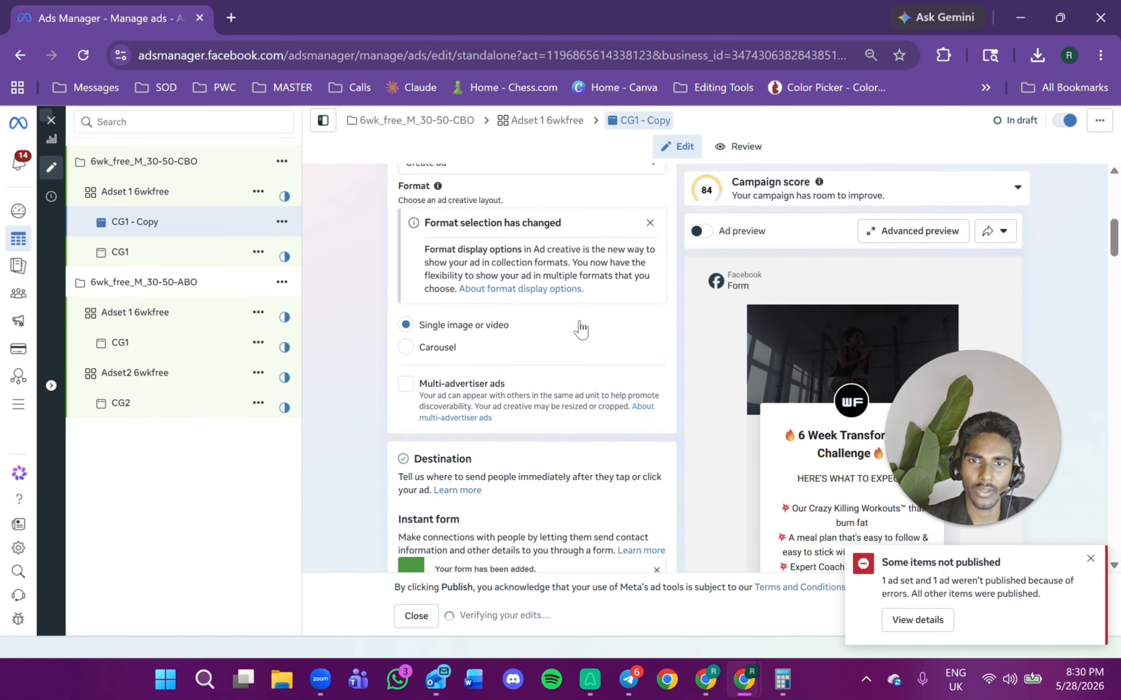
pyautogui.scroll(3, 506, 217)
pyautogui.moveTo(452, 218); pyautogui.dragTo(419, 217)
pyautogui.write('2')
# Replace CG2's media with the Free 6 week West Side challenge image from the account images.
pyautogui.scroll(-10, 551, 400)
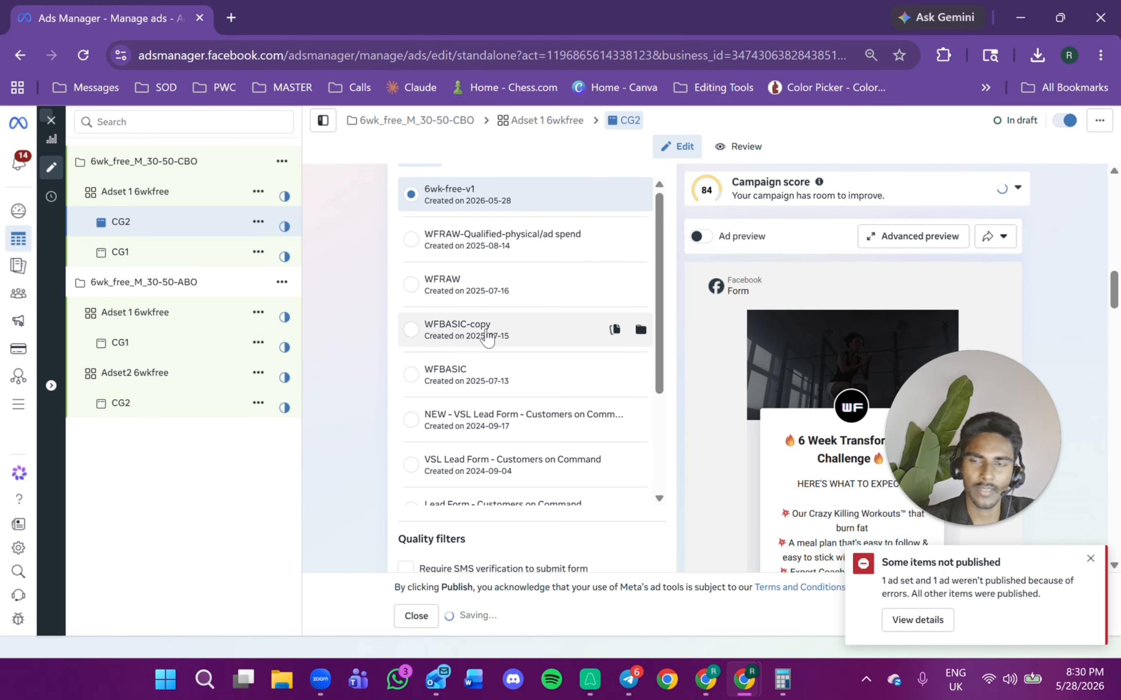
pyautogui.scroll(-10, 552, 399)
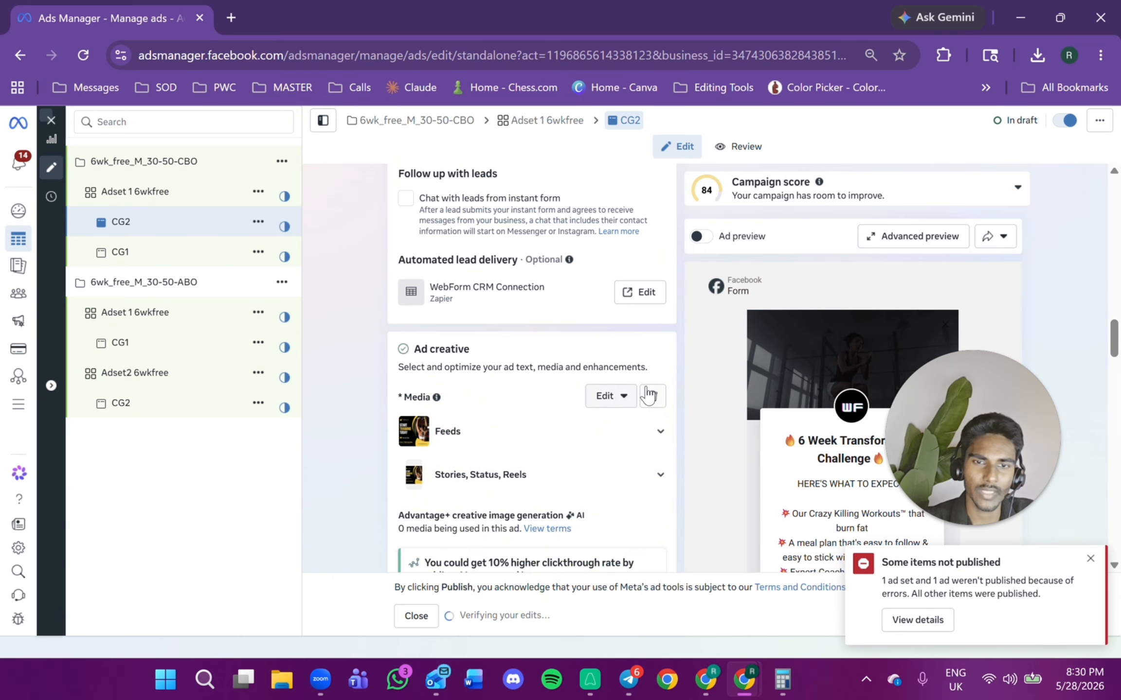
pyautogui.click(450, 412)
pyautogui.click(440, 443)
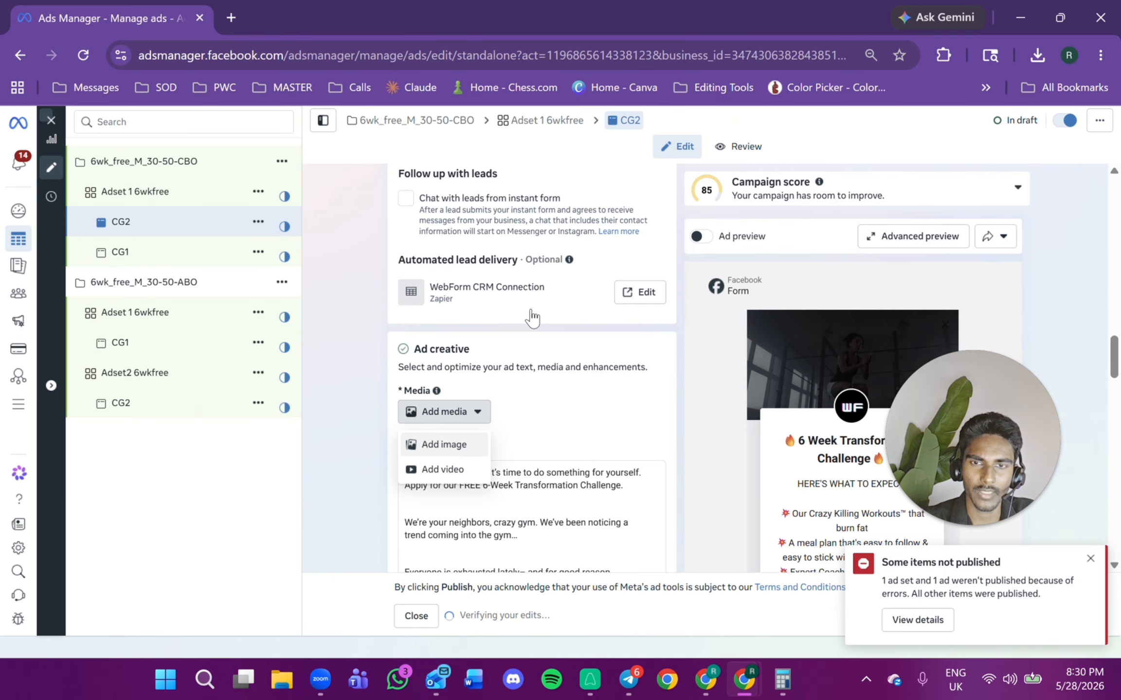
pyautogui.click(233, 319)
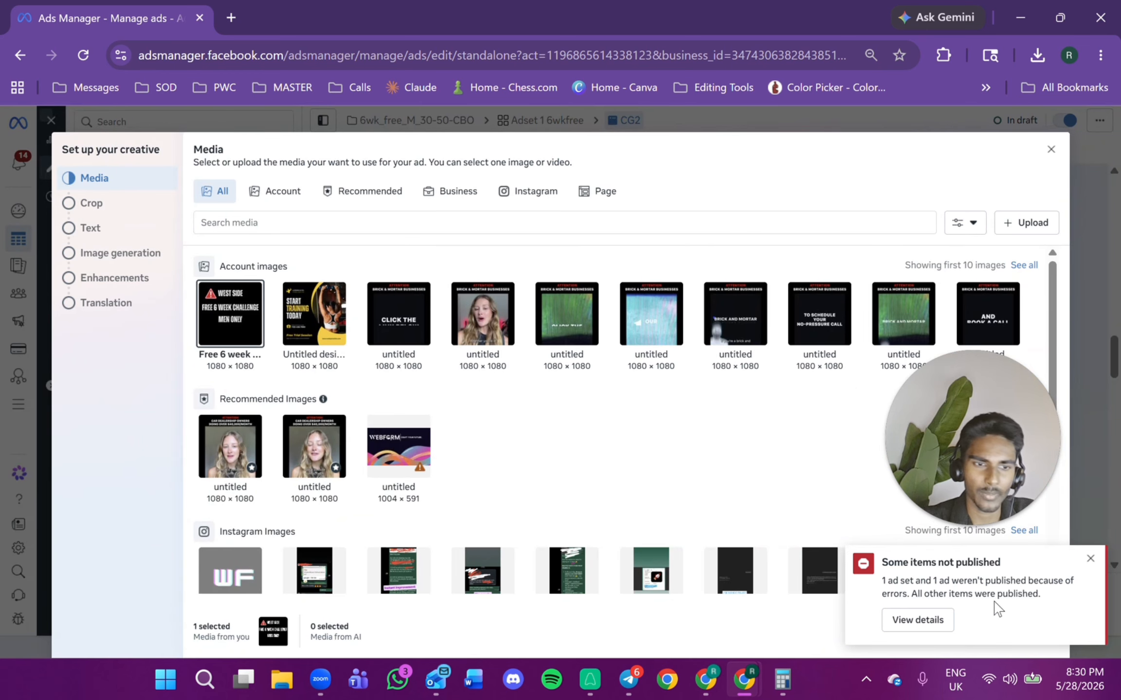
pyautogui.click(1091, 558)
pyautogui.click(1037, 632)
pyautogui.click(1035, 632)
pyautogui.click(1035, 631)
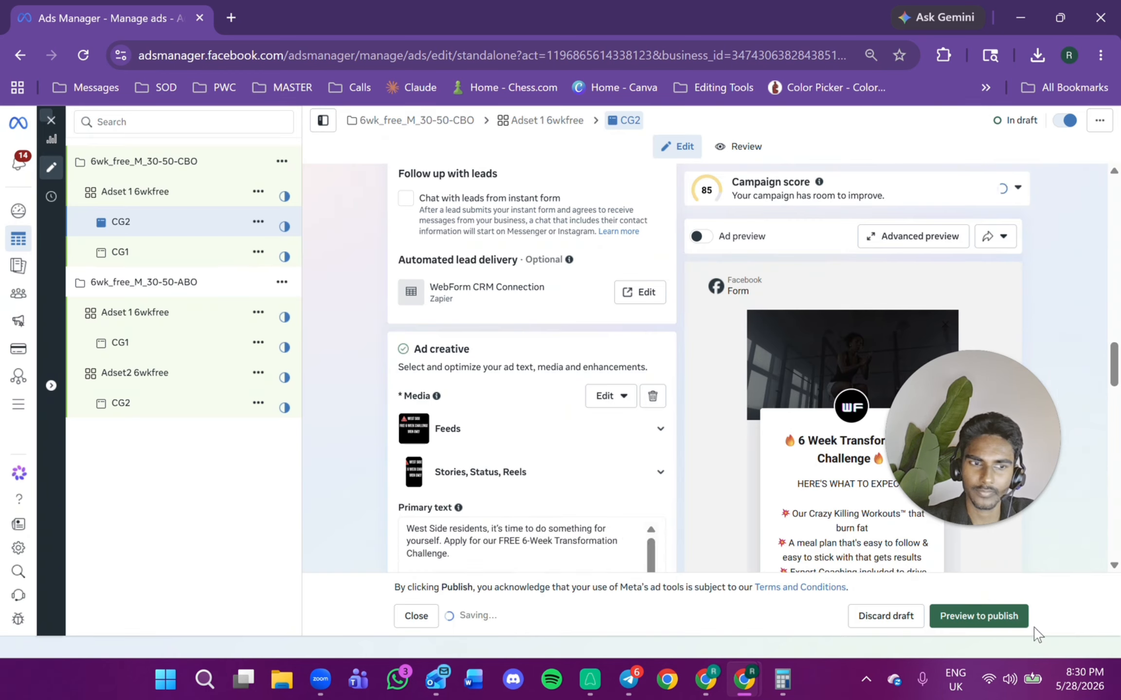
# Review the CBO campaign's settings, its Adset 1 6wkfree, and ads CG2 and CG1.
pyautogui.scroll(7, 523, 340)
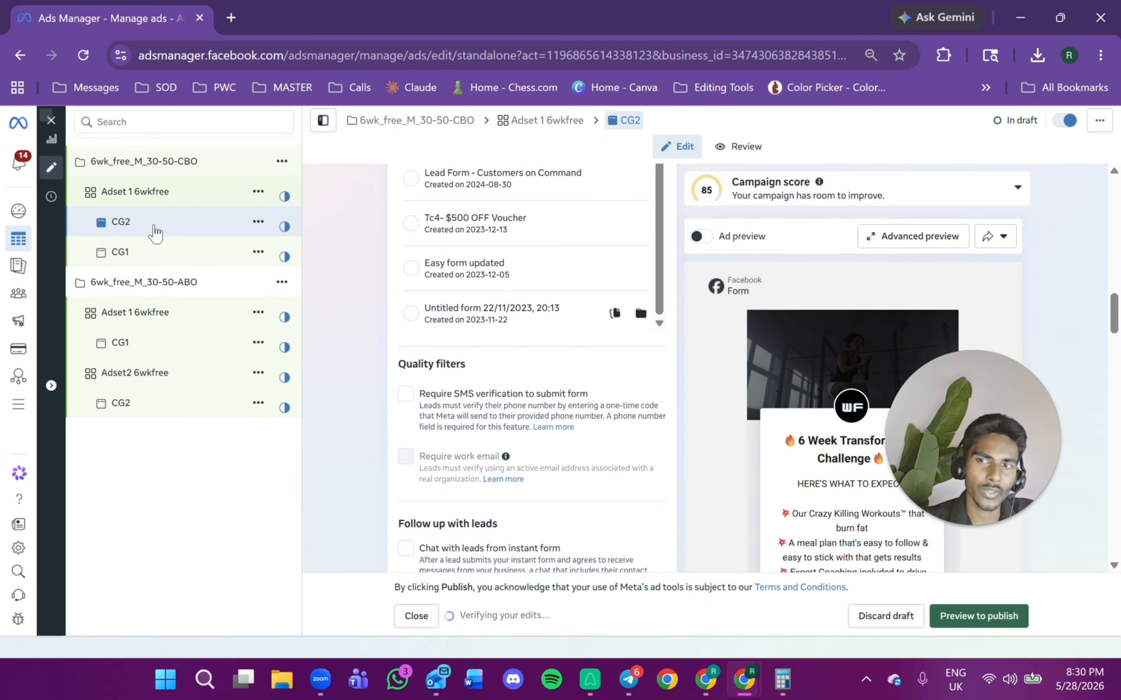
pyautogui.click(143, 194)
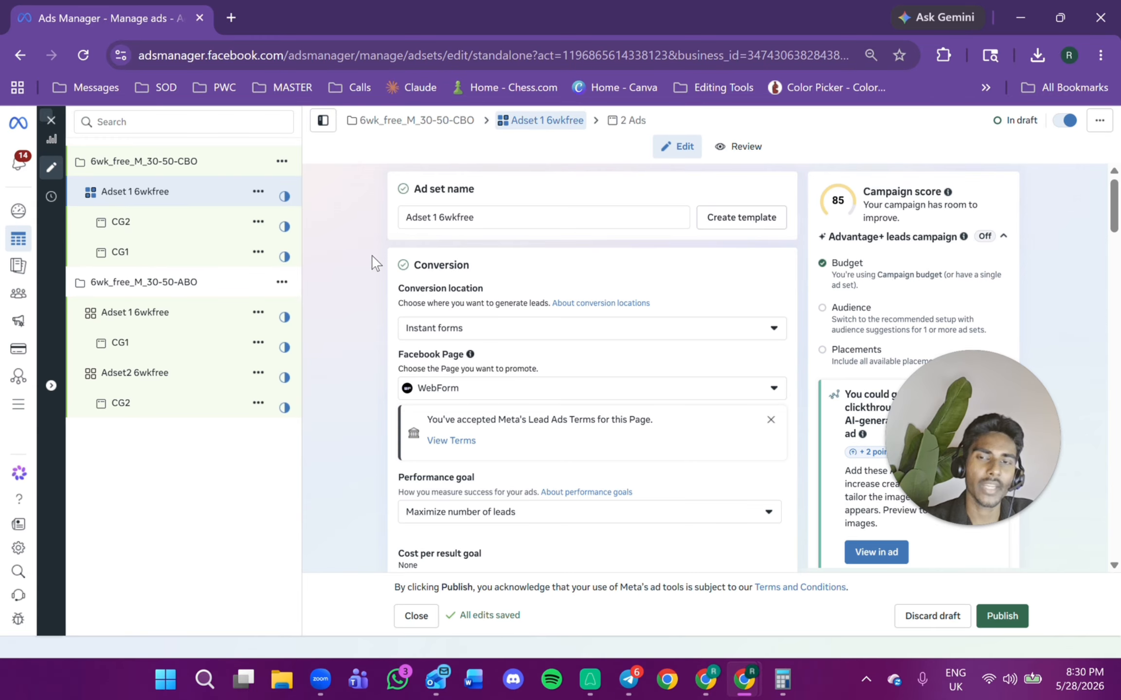
pyautogui.scroll(-3, 537, 358)
pyautogui.scroll(-7, 696, 471)
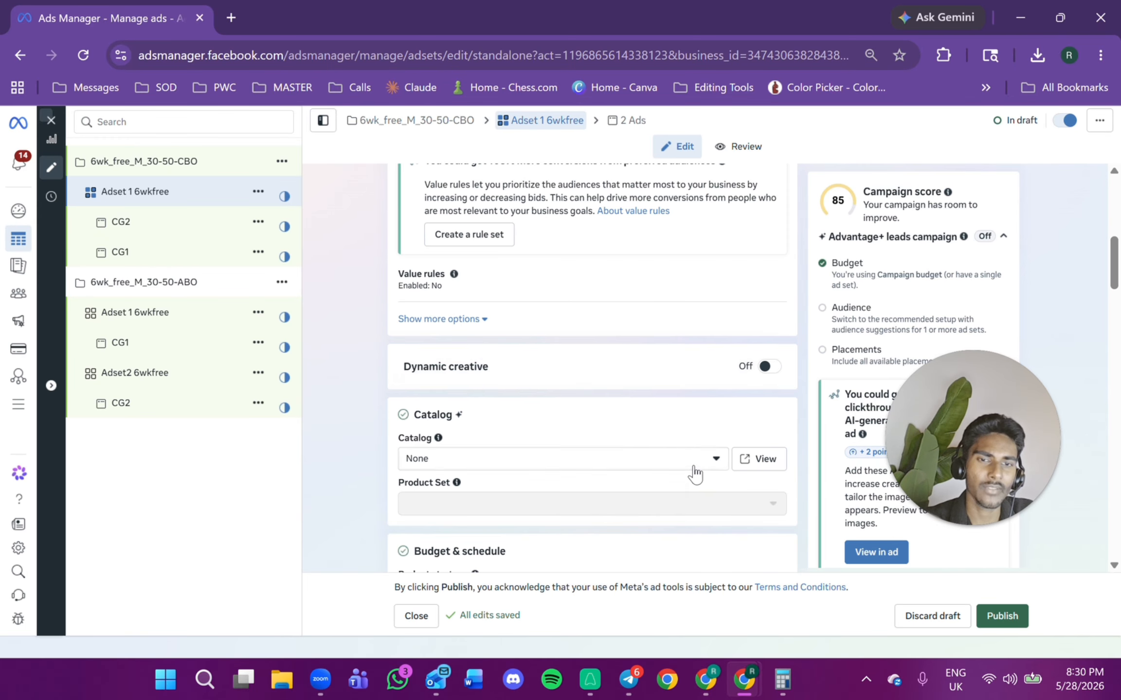
pyautogui.scroll(-8, 592, 367)
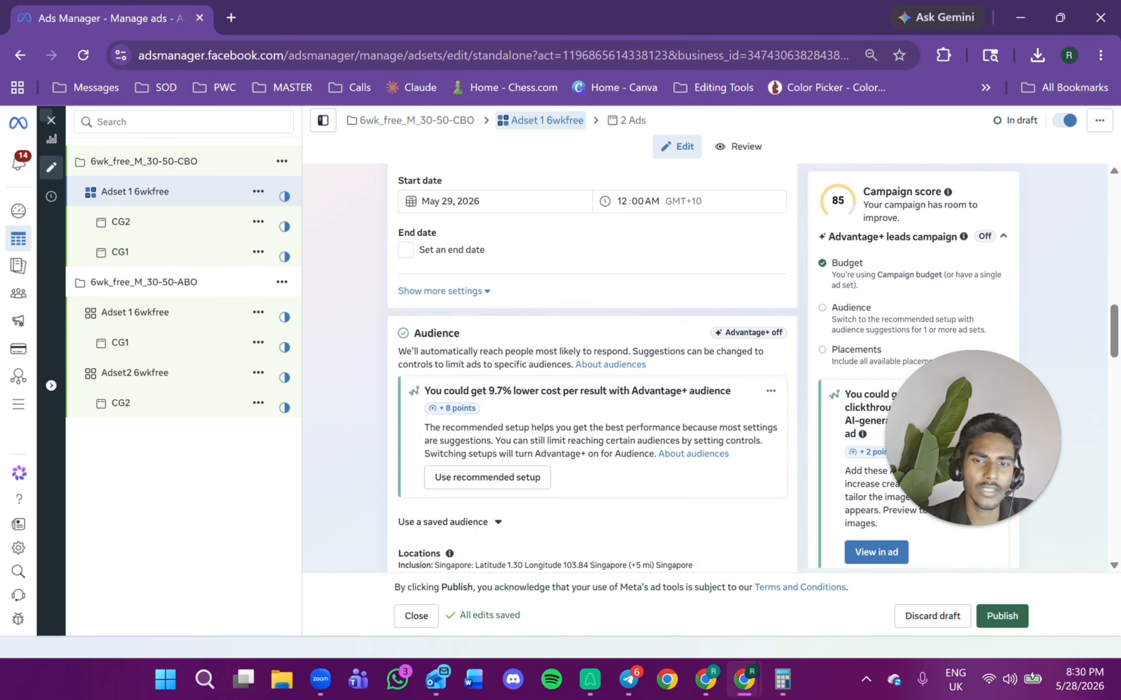
pyautogui.click(144, 168)
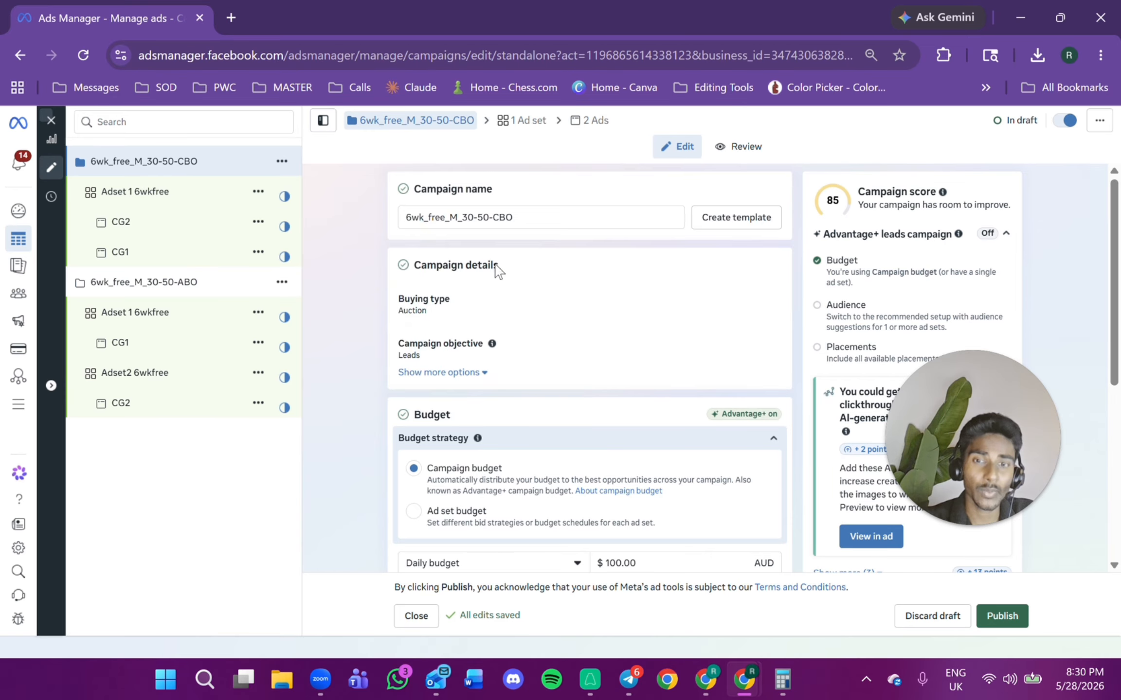
pyautogui.scroll(-5, 535, 287)
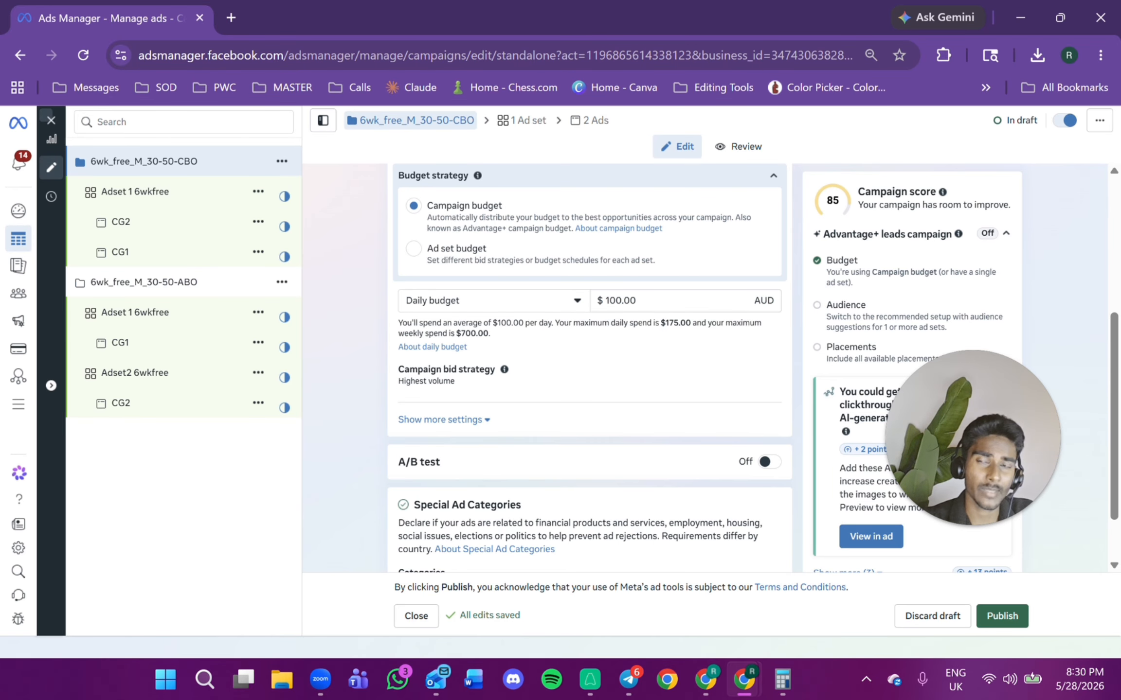
pyautogui.click(212, 194)
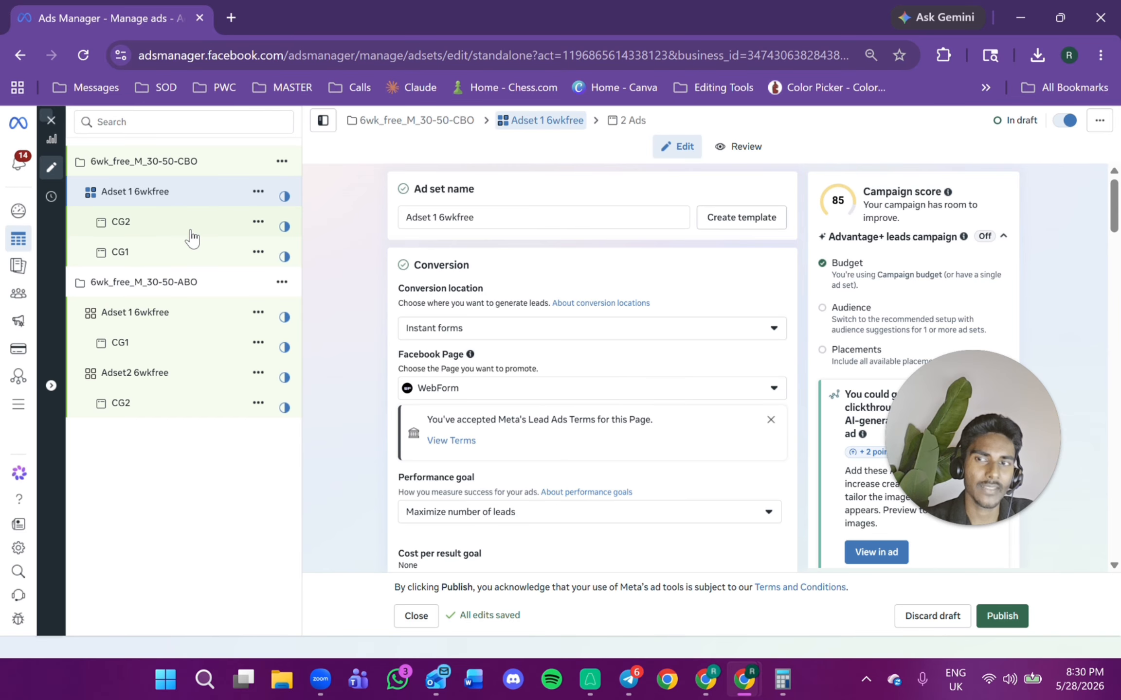
pyautogui.click(175, 221)
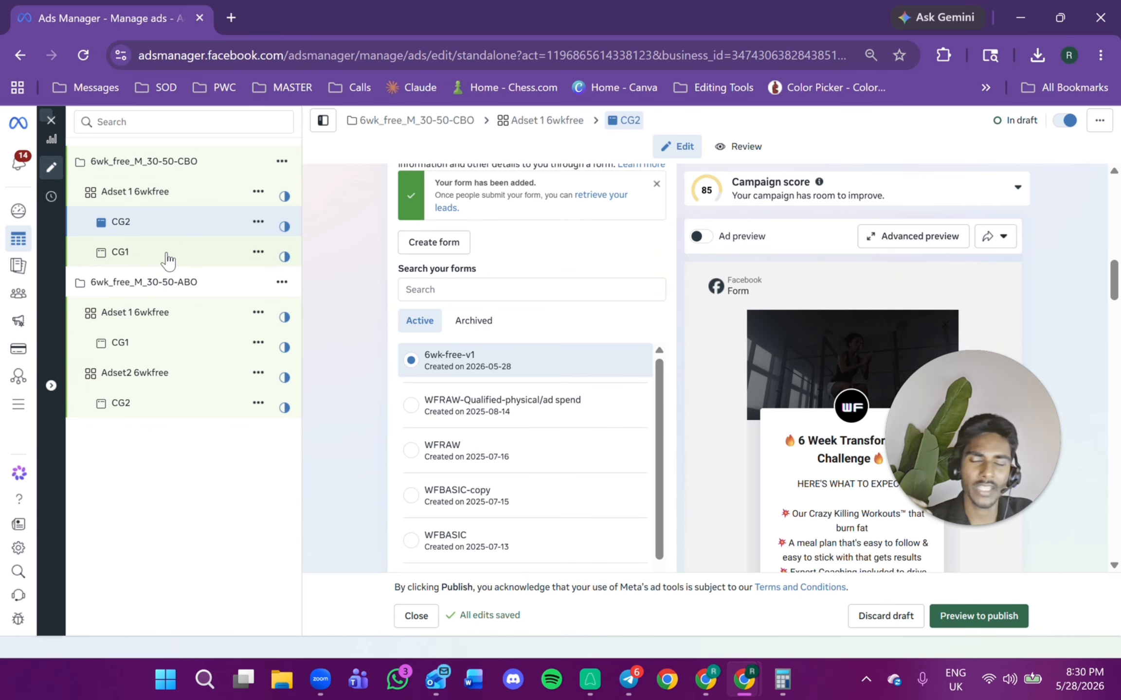
pyautogui.click(170, 258)
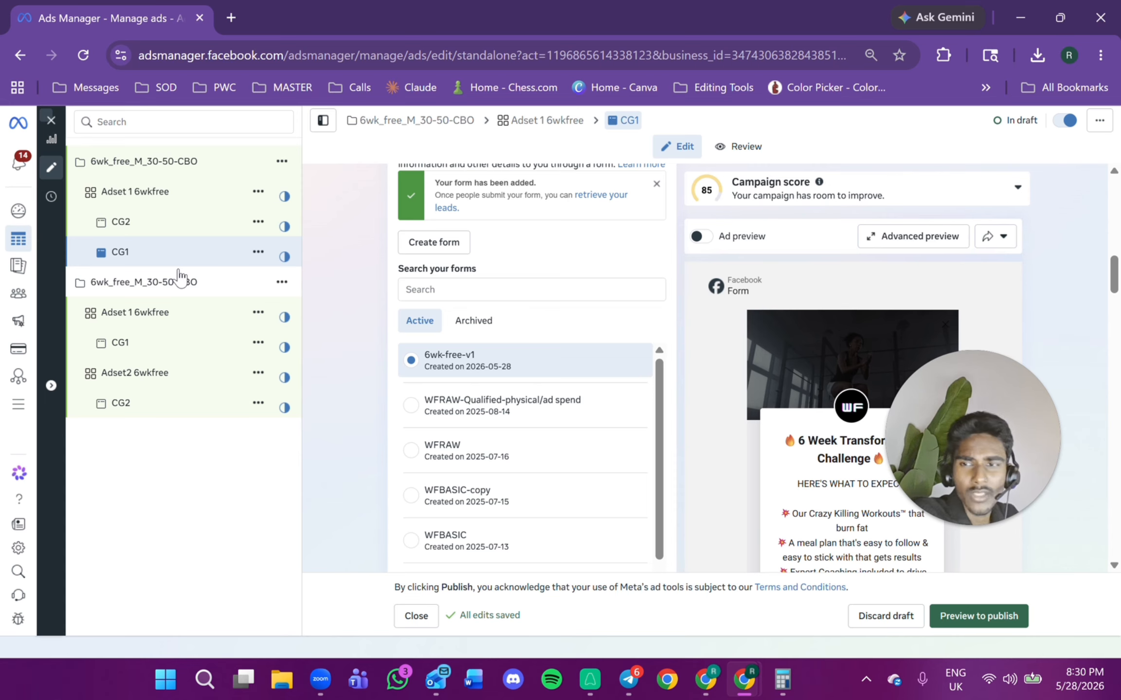
# Publish the draft campaigns from the ABO ad set and close the follow-up dialog.
pyautogui.click(215, 317)
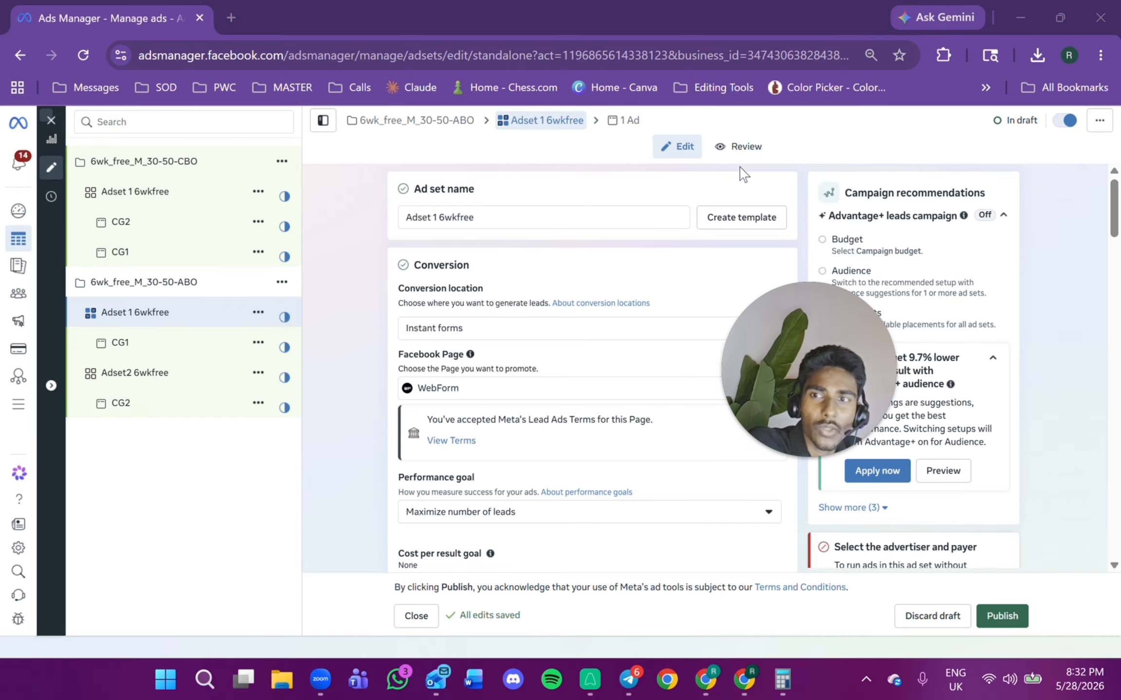
pyautogui.click(995, 627)
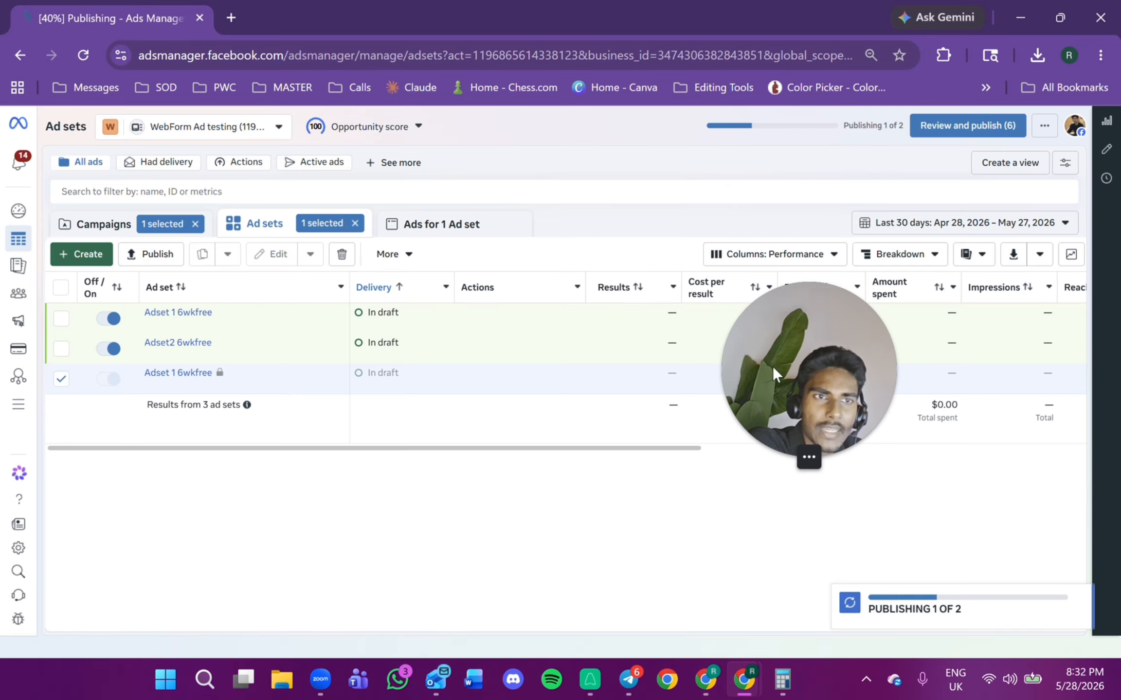
pyautogui.click(965, 125)
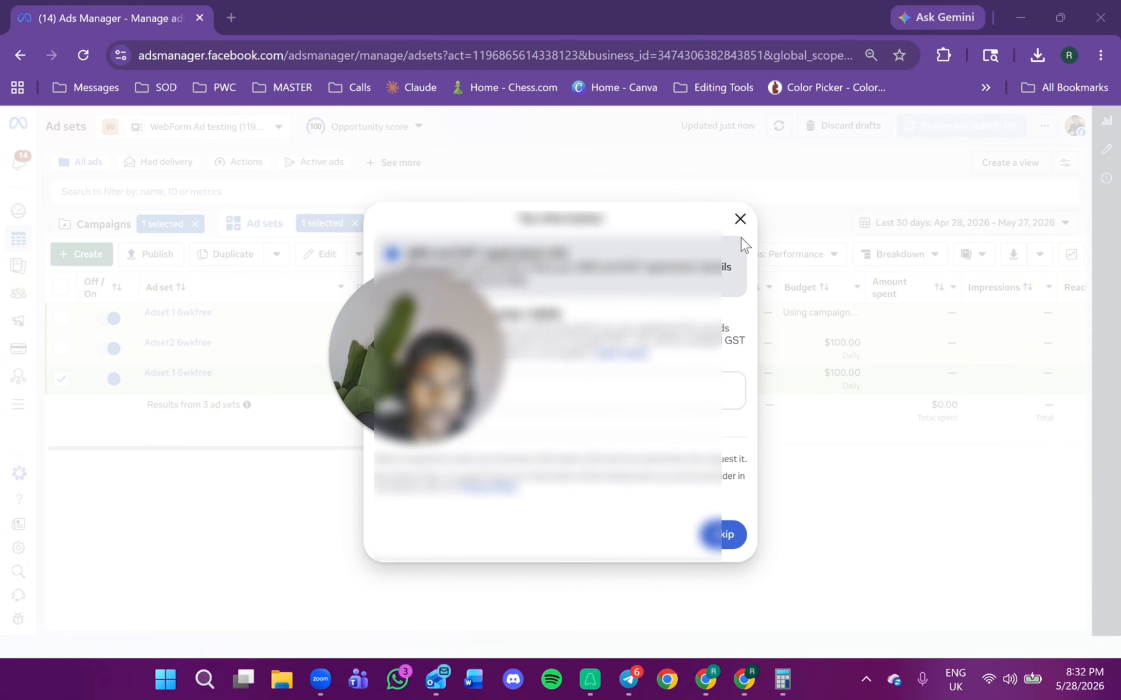
pyautogui.click(740, 219)
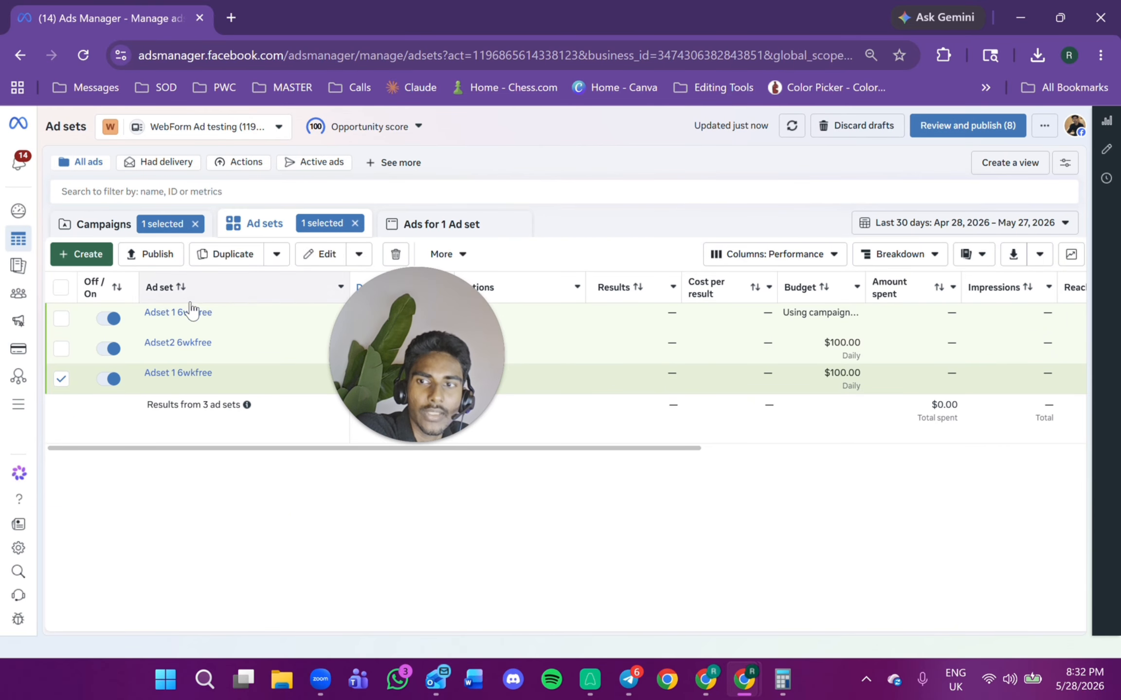
# Open the ads list for the selected ad set to check all four ads.
pyautogui.click(434, 228)
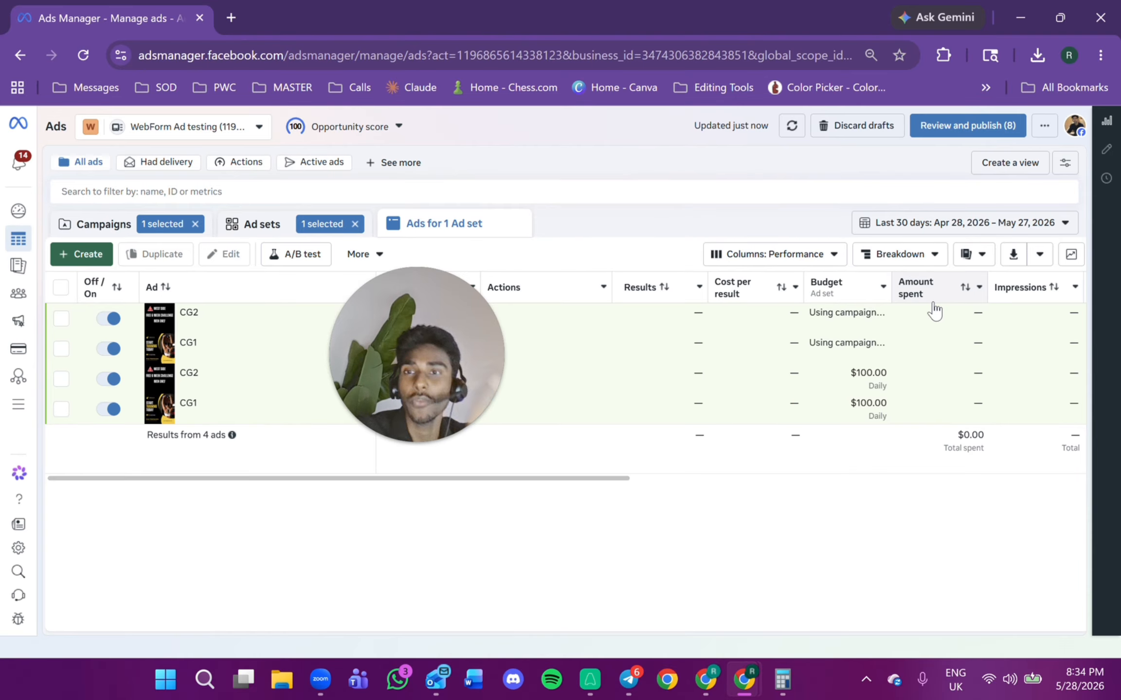
pyautogui.moveTo(937, 307)
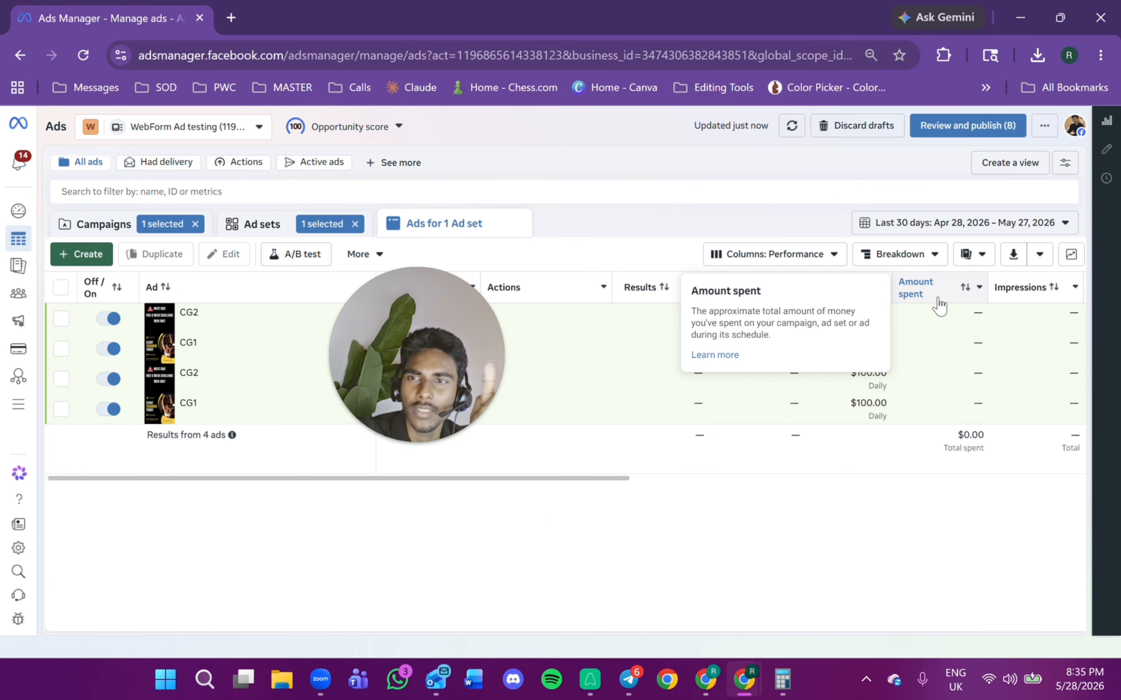